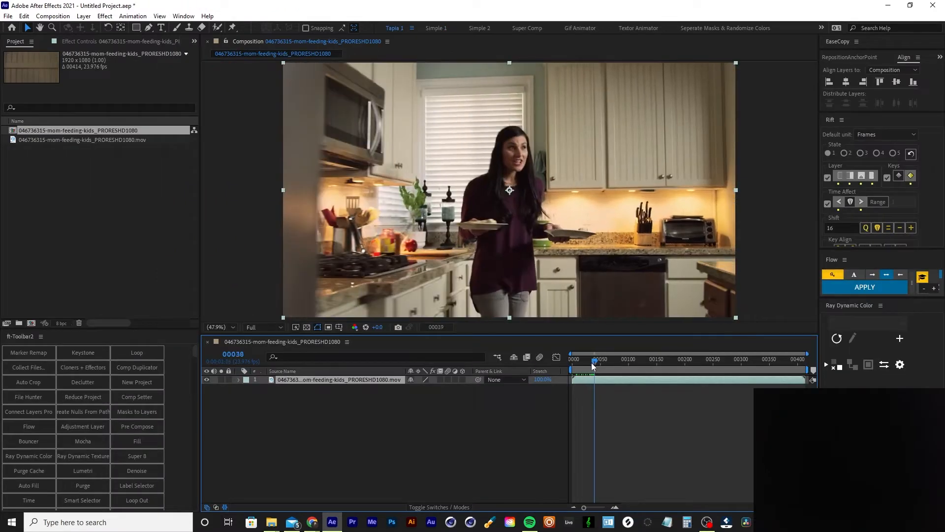
# - Go to frame 85 and step back to frame 75 to examine the girl's hair and the boy crossing in front of the woman
pyautogui.moveTo(592, 362); pyautogui.dragTo(617, 370)
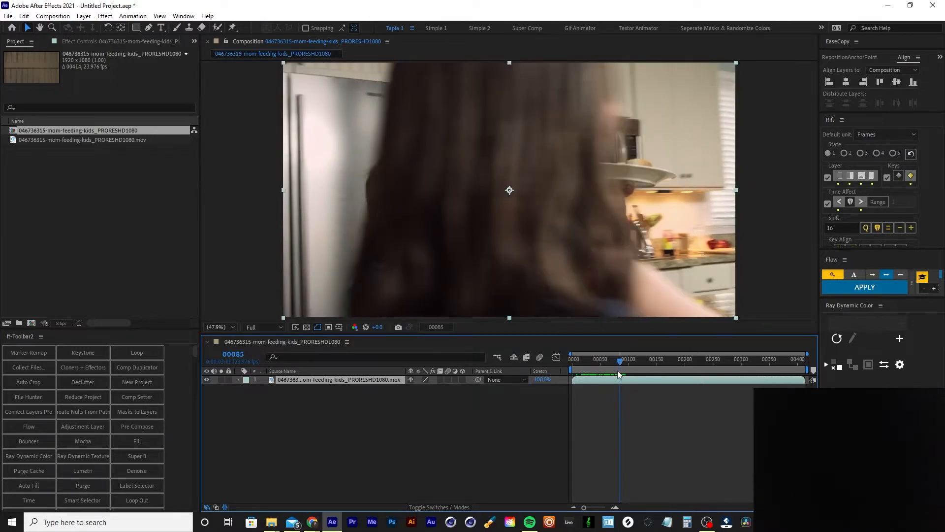
pyautogui.press('pageup')
pyautogui.press('pageup')
pyautogui.press('pageup')
pyautogui.press('pageup')
pyautogui.press('pageup')
pyautogui.press('pageup')
pyautogui.press('pageup')
pyautogui.press('pageup')
pyautogui.press('pageup')
pyautogui.press('pageup')
pyautogui.press('pageup')
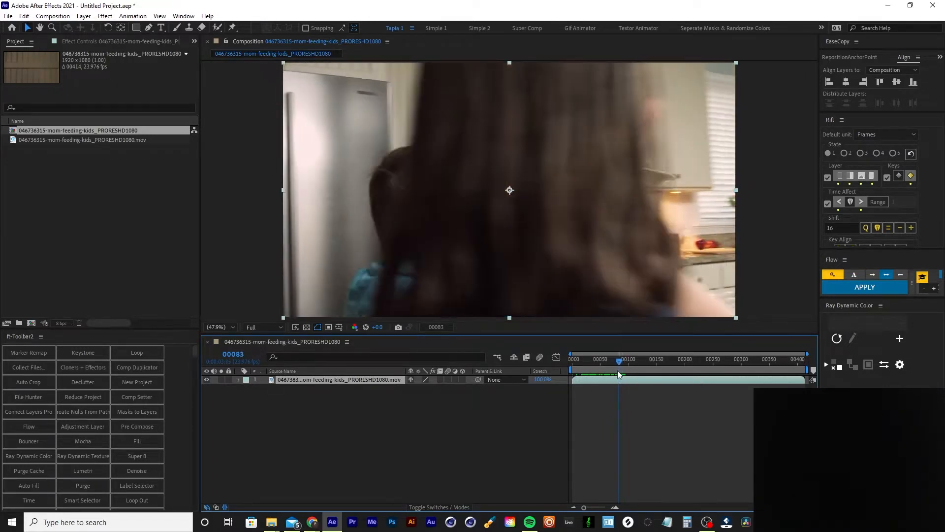
pyautogui.press('pageup')
pyautogui.press('pageup')
pyautogui.press('pageup')
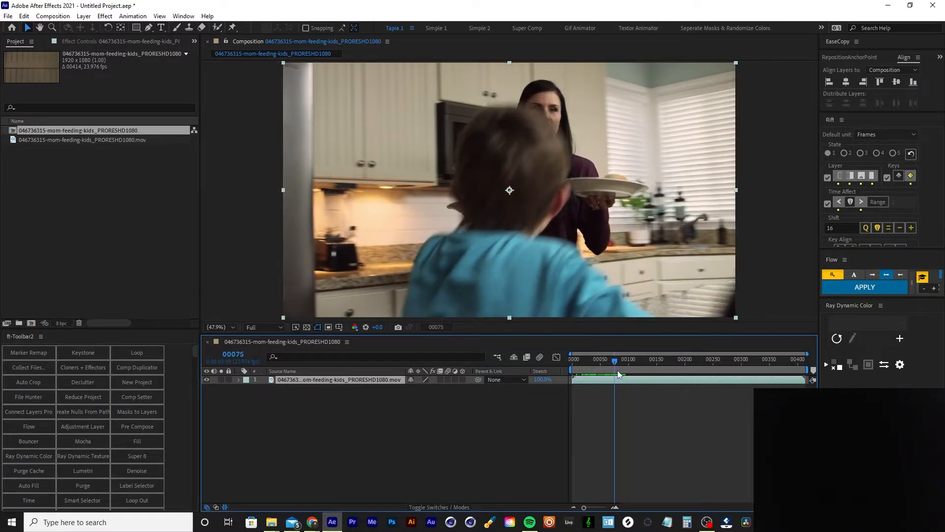
# - Step forward from frame 75 to frame 94 to examine how the girl's blurred hair covers and uncovers the woman
pyautogui.press('pagedown')
pyautogui.press('pagedown')
pyautogui.press('pagedown')
pyautogui.press('pagedown')
pyautogui.press('pagedown')
pyautogui.press('pagedown')
pyautogui.press('pagedown')
pyautogui.press('pagedown')
pyautogui.press('pagedown')
pyautogui.press('pagedown')
pyautogui.press('pagedown')
pyautogui.press('pagedown')
pyautogui.press('pagedown')
pyautogui.press('pagedown')
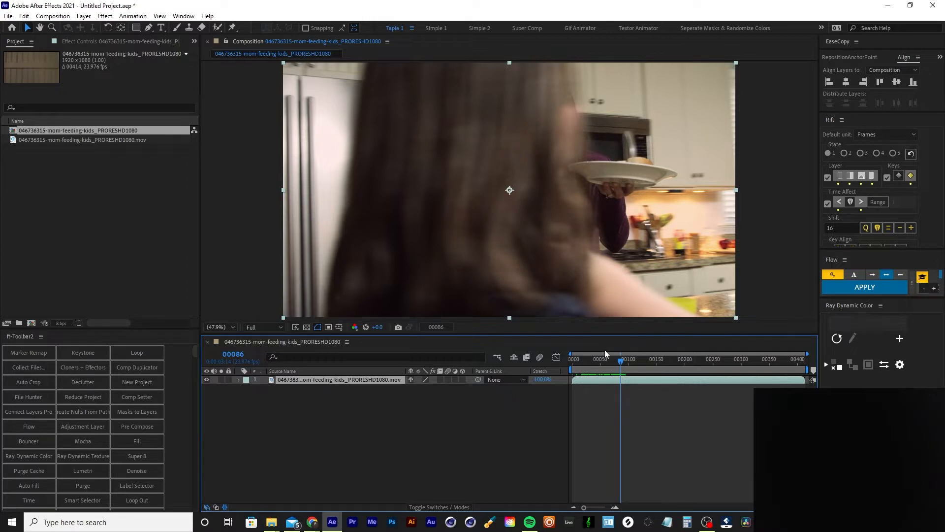
pyautogui.press('pagedown')
pyautogui.press('pagedown')
pyautogui.press('pagedown')
pyautogui.press('pagedown')
pyautogui.press('pagedown')
pyautogui.press('pagedown')
pyautogui.press('pagedown')
pyautogui.press('pagedown')
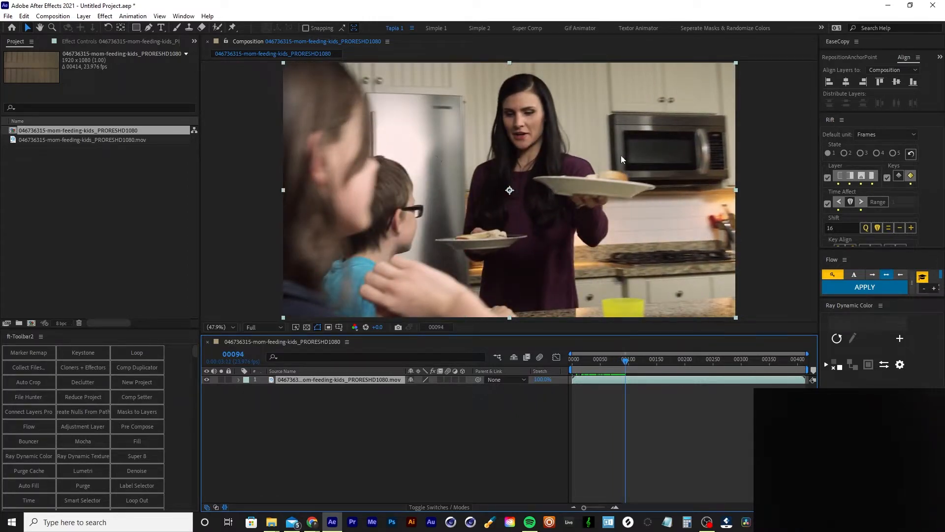
# - Step back through the clip to frame 56, before the boy in the blue shirt passes in front of the woman
pyautogui.press('pageup')
pyautogui.press('pageup')
pyautogui.press('pageup')
pyautogui.press('pageup')
pyautogui.press('pageup')
pyautogui.press('pageup')
pyautogui.press('pageup')
pyautogui.press('pageup')
pyautogui.press('pageup')
pyautogui.press('pageup')
pyautogui.press('pageup')
pyautogui.press('pageup')
pyautogui.press('pageup')
pyautogui.press('pageup')
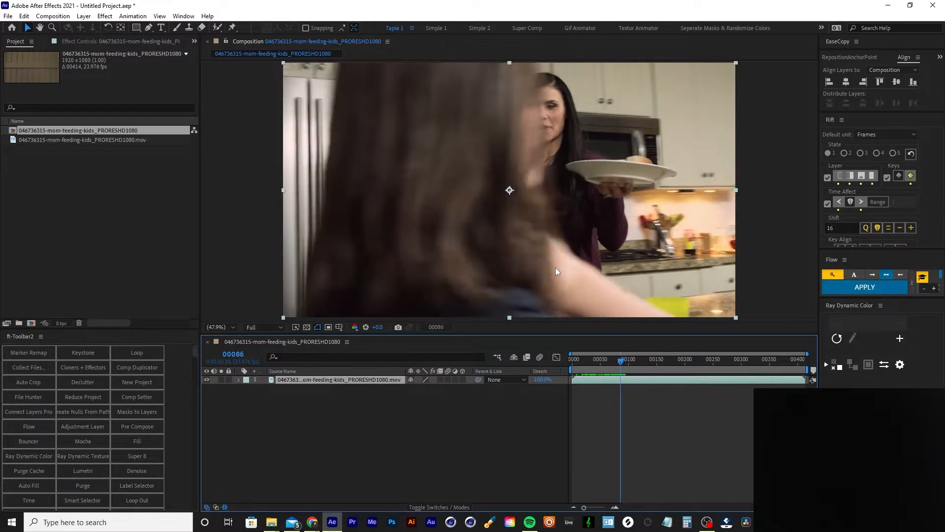
pyautogui.press('pageup')
pyautogui.press('pageup')
pyautogui.press('pageup')
pyautogui.press('pageup')
pyautogui.press('pageup')
pyautogui.press('pageup')
pyautogui.press('pageup')
pyautogui.press('pageup')
pyautogui.press('pageup')
pyautogui.press('pageup')
pyautogui.press('pageup')
pyautogui.press('pageup')
pyautogui.press('pageup')
pyautogui.press('pageup')
pyautogui.press('pageup')
pyautogui.press('pageup')
pyautogui.press('pageup')
pyautogui.press('pageup')
pyautogui.press('pageup')
pyautogui.press('pageup')
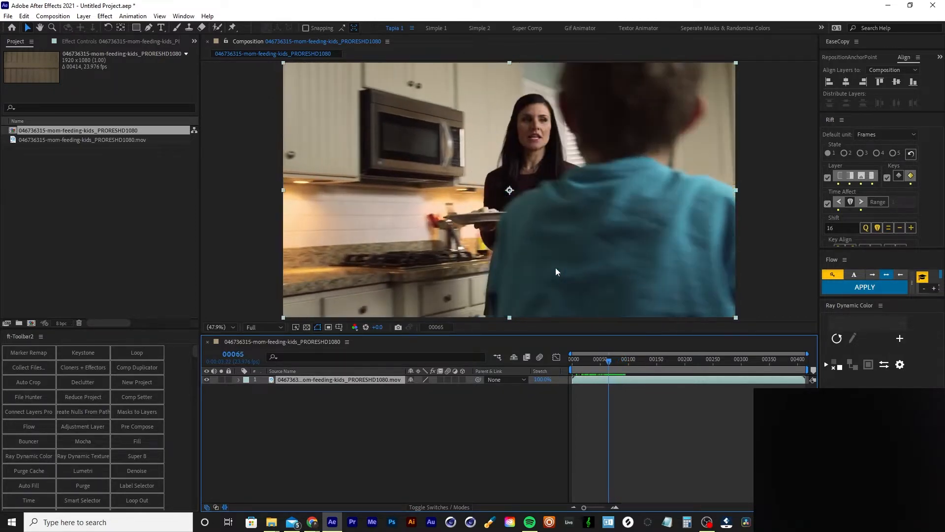
pyautogui.press('pageup')
pyautogui.press('pageup')
pyautogui.press('pageup')
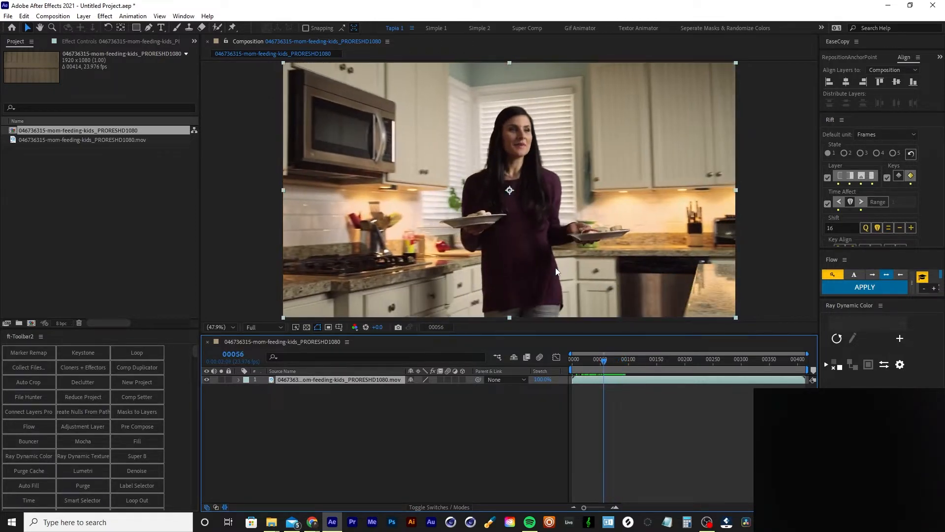
# - Step forward from frame 56 to frame 96 to examine both children passing in front of the woman
pyautogui.press('pagedown')
pyautogui.press('pagedown')
pyautogui.press('pagedown')
pyautogui.press('pagedown')
pyautogui.press('pagedown')
pyautogui.press('pagedown')
pyautogui.press('pagedown')
pyautogui.press('pagedown')
pyautogui.press('pagedown')
pyautogui.press('pagedown')
pyautogui.press('pagedown')
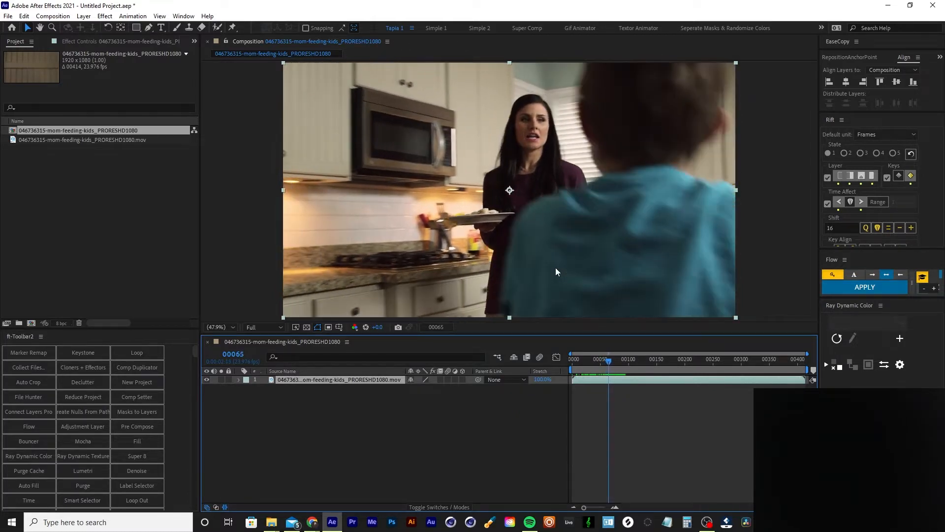
pyautogui.press('pagedown')
pyautogui.press('pagedown')
pyautogui.press('pagedown')
pyautogui.press('pagedown')
pyautogui.press('pagedown')
pyautogui.press('pagedown')
pyautogui.press('pagedown')
pyautogui.press('pagedown')
pyautogui.press('pagedown')
pyautogui.press('pagedown')
pyautogui.press('pagedown')
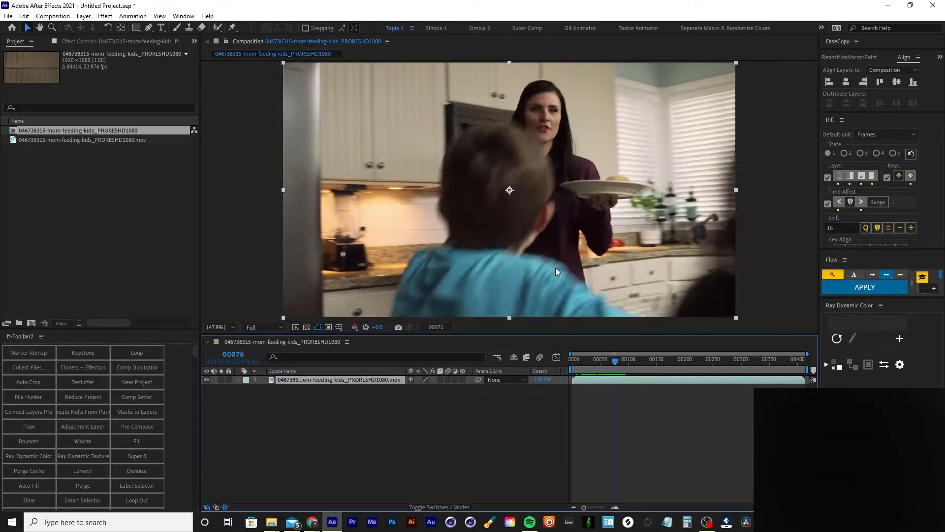
pyautogui.press('pagedown')
pyautogui.press('pagedown')
pyautogui.press('pagedown')
pyautogui.press('pagedown')
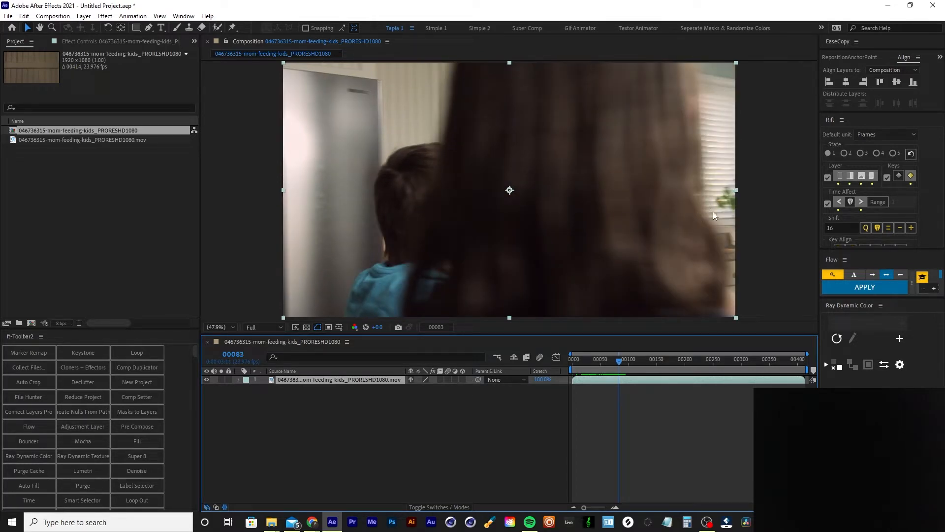
pyautogui.press('pagedown')
pyautogui.press('pagedown')
pyautogui.press('pagedown')
pyautogui.press('pagedown')
pyautogui.press('pagedown')
pyautogui.press('pagedown')
pyautogui.press('pagedown')
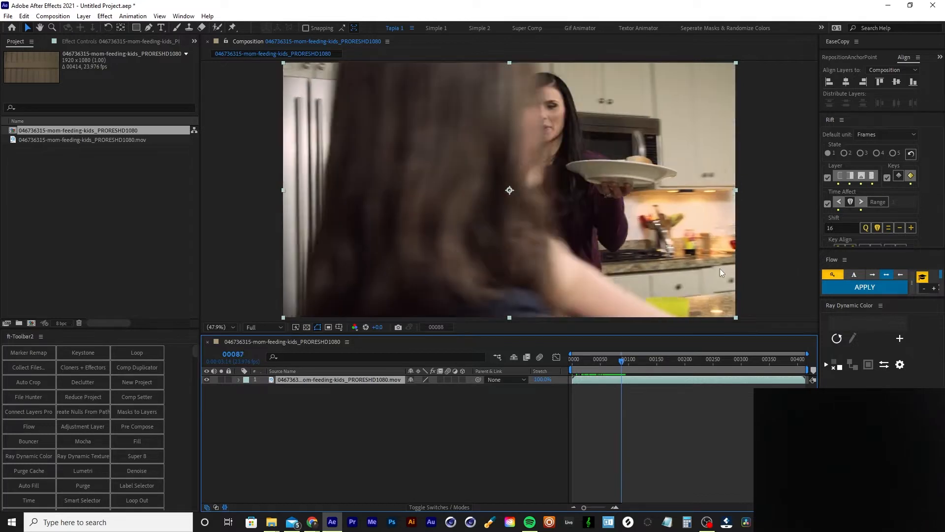
pyautogui.press('pagedown')
pyautogui.press('pagedown')
pyautogui.press('pagedown')
pyautogui.press('pagedown')
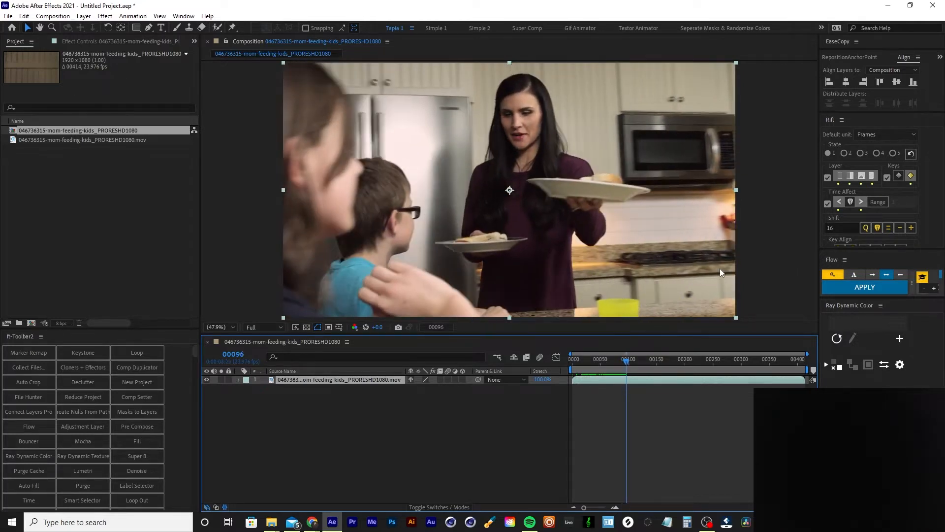
# - Return to frame 88 and enlarge the composition viewer by shrinking the timeline area
pyautogui.press('pageup')
pyautogui.press('pageup')
pyautogui.press('pageup')
pyautogui.press('pageup')
pyautogui.press('pageup')
pyautogui.press('pageup')
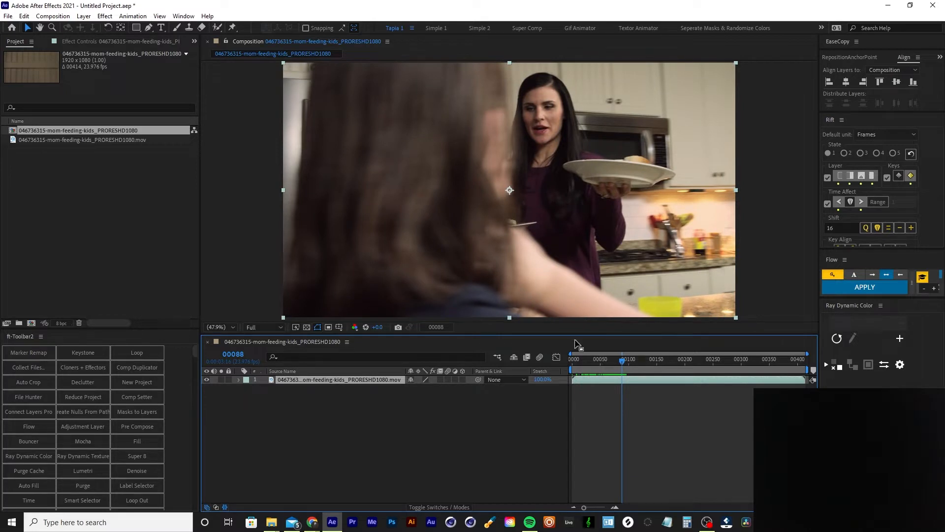
pyautogui.moveTo(570, 335); pyautogui.dragTo(571, 360)
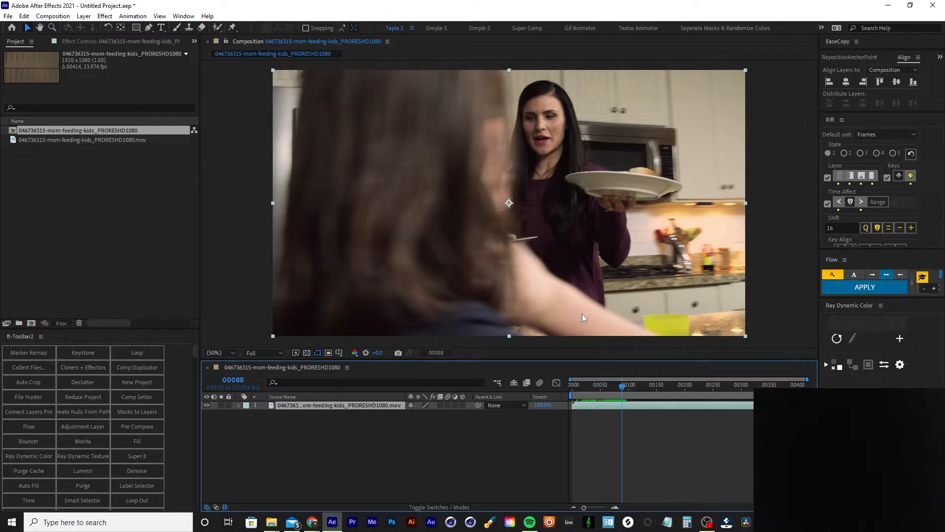
# - Step forward past frame 92 and back to frame 86 to examine the motion blur on the girl's face and hair
pyautogui.press('pagedown')
pyautogui.press('pagedown')
pyautogui.press('pagedown')
pyautogui.press('pagedown')
pyautogui.press('pagedown')
pyautogui.press('pagedown')
pyautogui.press('pagedown')
pyautogui.press('pagedown')
pyautogui.press('pageup')
pyautogui.press('pageup')
pyautogui.press('pageup')
pyautogui.press('pageup')
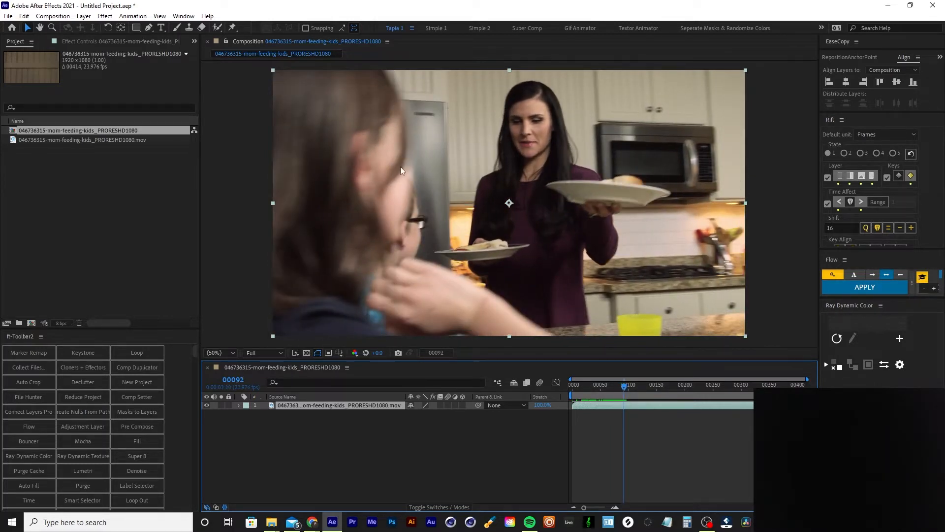
pyautogui.press('pageup')
pyautogui.press('pageup')
pyautogui.press('pageup')
pyautogui.press('pageup')
pyautogui.press('pageup')
pyautogui.press('pageup')
pyautogui.press('pageup')
pyautogui.press('pageup')
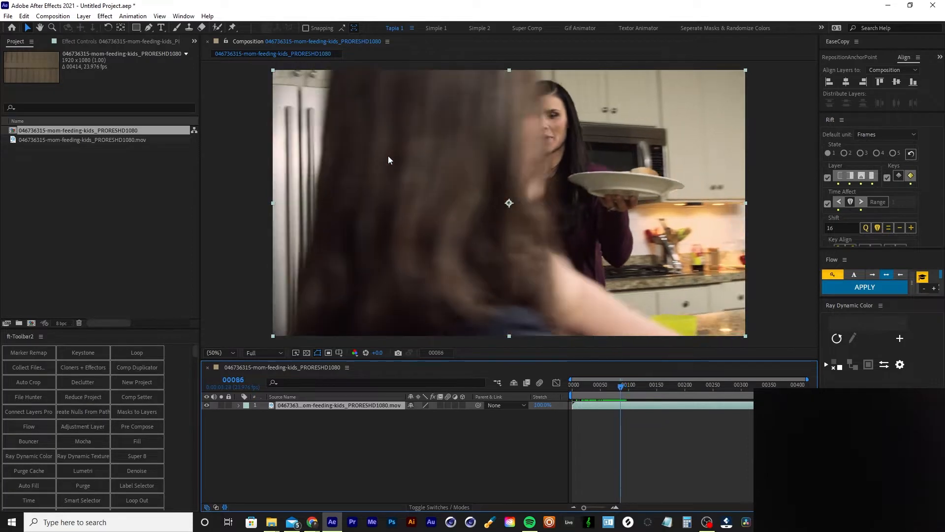
# - Step forward to frame 94 and back to frame 88 to compare the girl's soft hair edges against the background
pyautogui.press('pagedown')
pyautogui.press('pagedown')
pyautogui.press('pagedown')
pyautogui.press('pagedown')
pyautogui.press('pagedown')
pyautogui.press('pagedown')
pyautogui.press('pagedown')
pyautogui.press('pagedown')
pyautogui.press('pagedown')
pyautogui.press('pagedown')
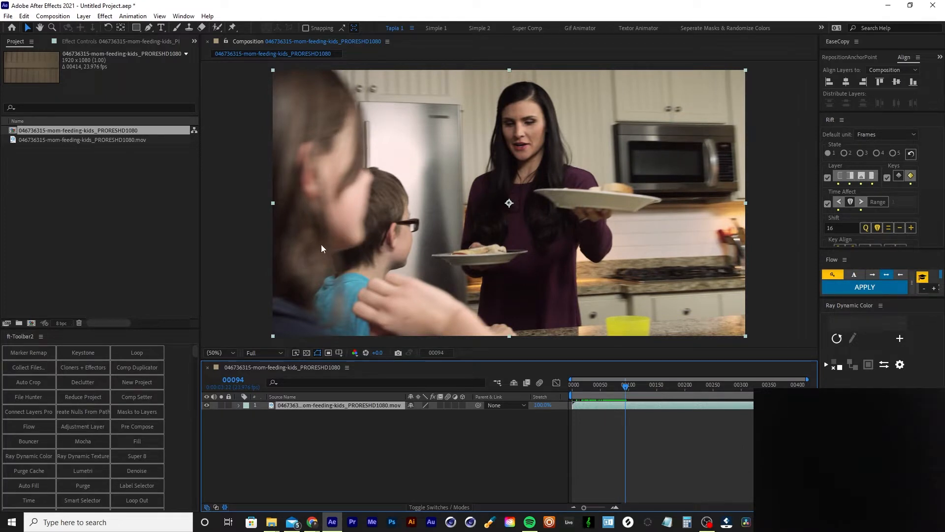
pyautogui.press('pageup')
pyautogui.press('pageup')
pyautogui.press('pageup')
pyautogui.press('pageup')
pyautogui.press('pageup')
pyautogui.press('pageup')
pyautogui.press('pageup')
pyautogui.press('pageup')
pyautogui.press('pageup')
pyautogui.press('pageup')
pyautogui.press('pageup')
pyautogui.press('pageup')
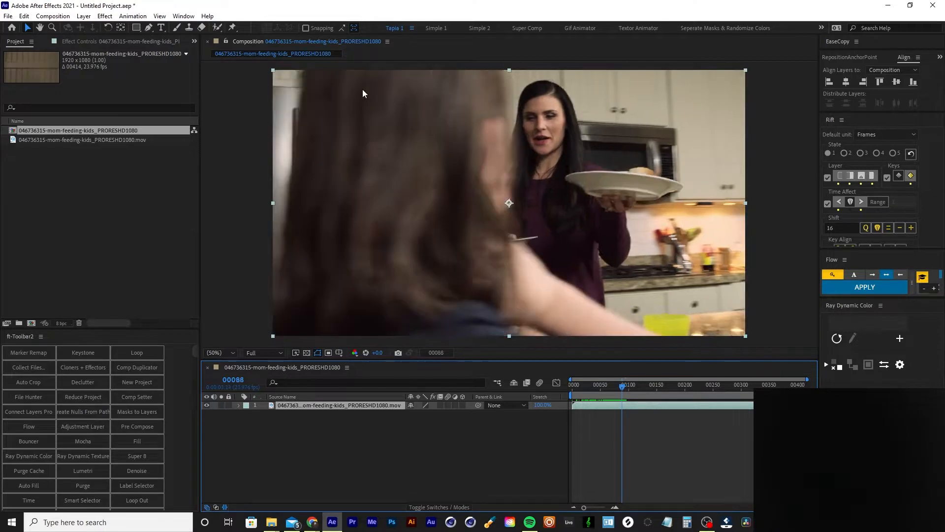
# - Step back to frame 77 and forward to frame 82 to examine the girl's hair moving in front of the boy
pyautogui.press('pageup')
pyautogui.press('pageup')
pyautogui.press('pageup')
pyautogui.press('pageup')
pyautogui.press('pageup')
pyautogui.press('pageup')
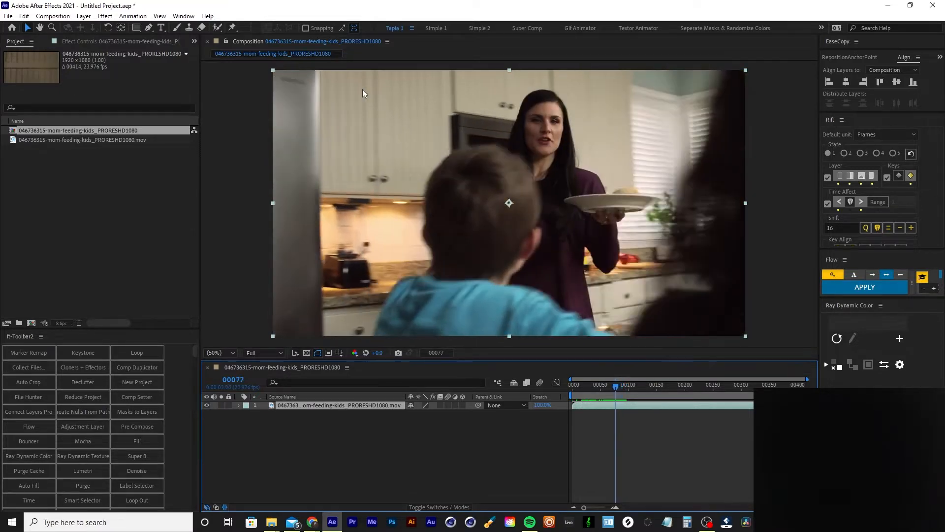
pyautogui.press('pagedown')
pyautogui.press('pagedown')
pyautogui.press('pagedown')
pyautogui.press('pagedown')
pyautogui.press('pagedown')
pyautogui.press('pagedown')
pyautogui.press('pagedown')
pyautogui.press('pagedown')
pyautogui.press('pagedown')
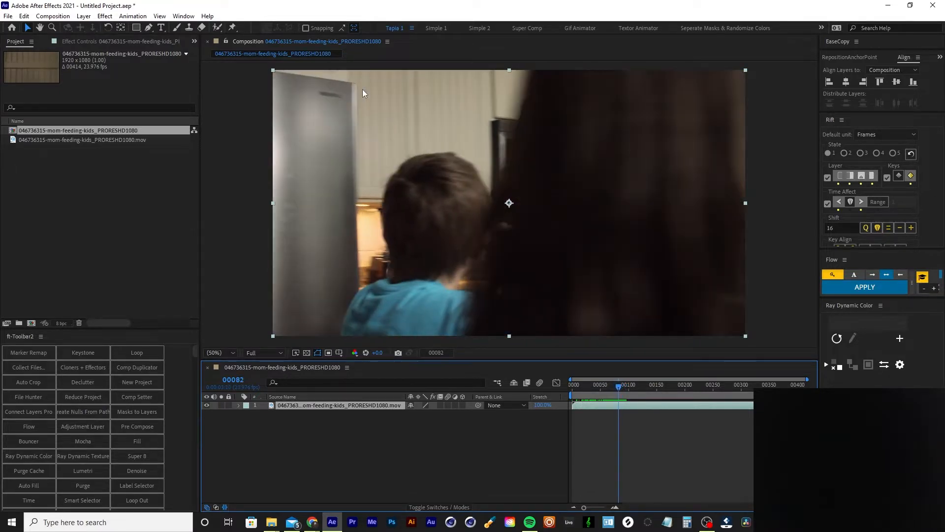
# - Step forward from frame 82 through frame 100 to examine the girl's hair and face sweeping across the shot
pyautogui.press('pagedown')
pyautogui.press('pagedown')
pyautogui.press('pagedown')
pyautogui.press('pagedown')
pyautogui.press('pagedown')
pyautogui.press('pagedown')
pyautogui.press('pagedown')
pyautogui.press('pagedown')
pyautogui.press('pagedown')
pyautogui.press('pagedown')
pyautogui.press('pagedown')
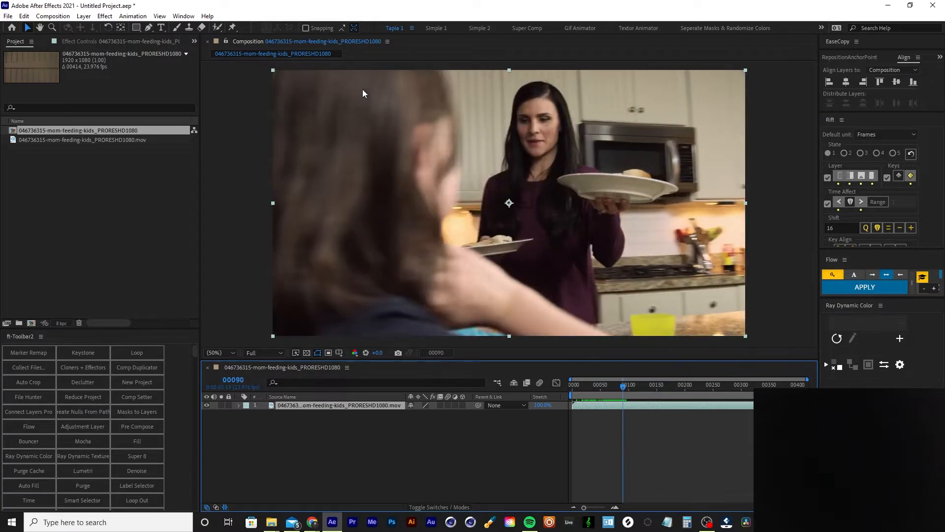
pyautogui.press('pagedown')
pyautogui.press('pagedown')
pyautogui.press('pagedown')
pyautogui.press('pagedown')
pyautogui.press('pagedown')
pyautogui.press('pagedown')
pyautogui.press('pagedown')
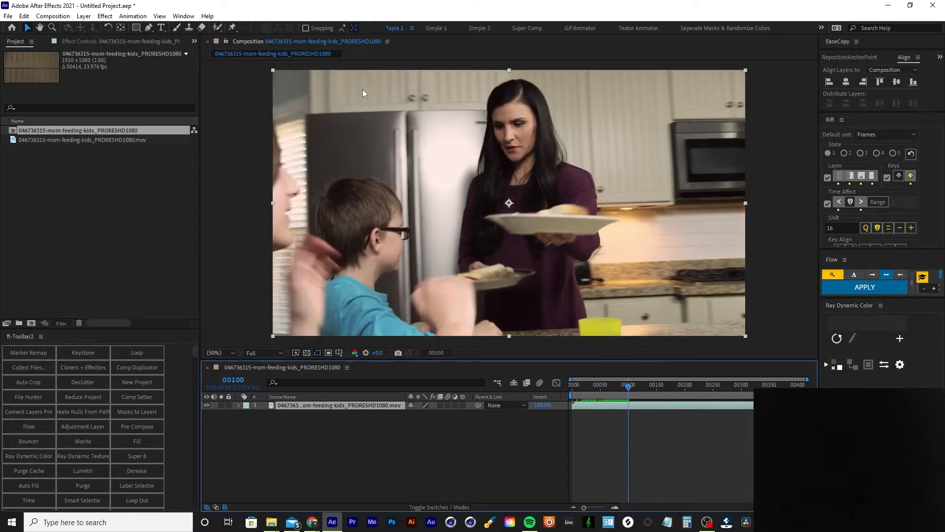
# - Step back from frame 106 to frame 98 to examine the girl's face at the edge of the shot
pyautogui.press('pageup')
pyautogui.press('pageup')
pyautogui.press('pageup')
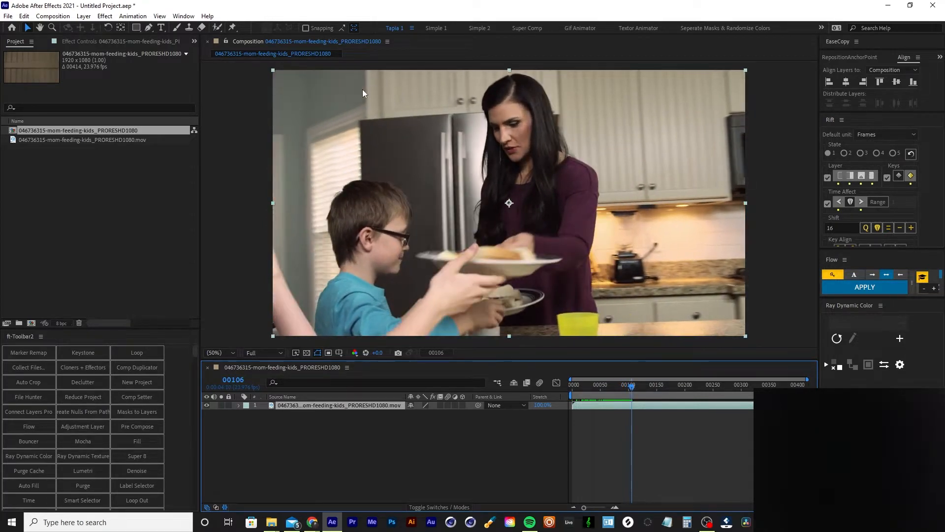
pyautogui.press('pageup')
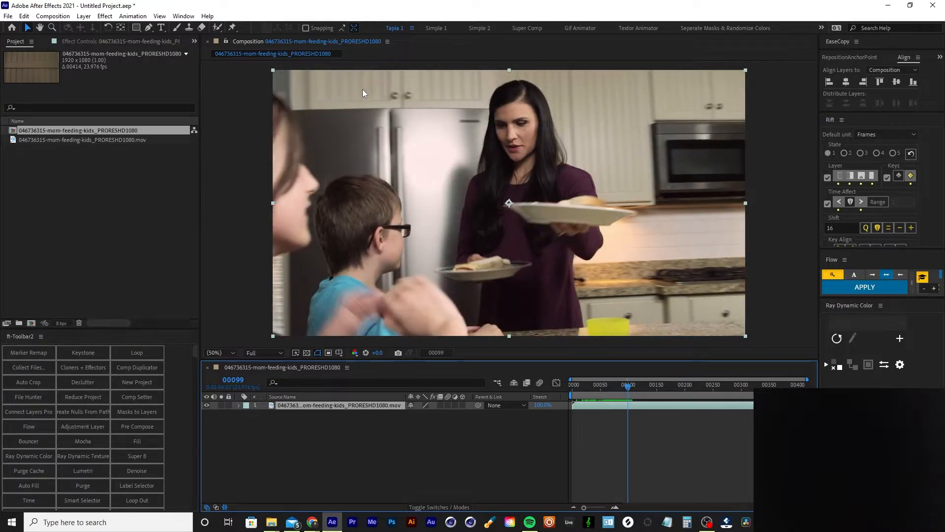
pyautogui.press('pageup')
pyautogui.press('pageup')
pyautogui.press('pageup')
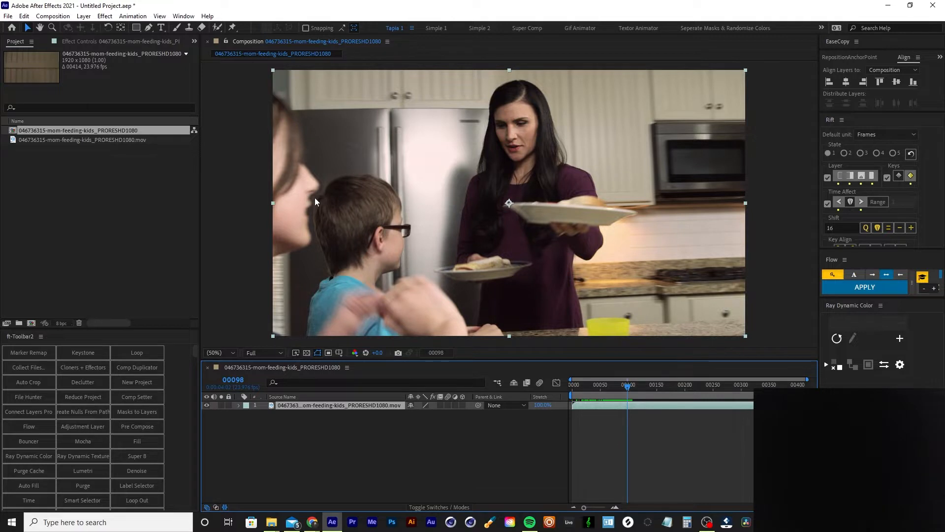
# - Step forward from frame 98 to frame 107 to examine where the girl's face leaves the shot
pyautogui.press('pagedown')
pyautogui.press('pagedown')
pyautogui.press('pagedown')
pyautogui.press('pagedown')
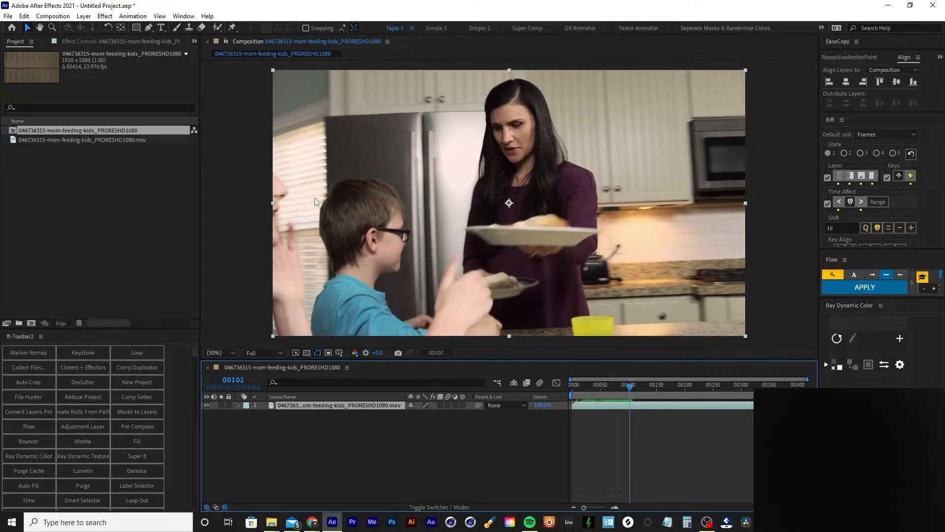
pyautogui.press('pagedown')
pyautogui.press('pagedown')
pyautogui.press('pagedown')
pyautogui.press('pagedown')
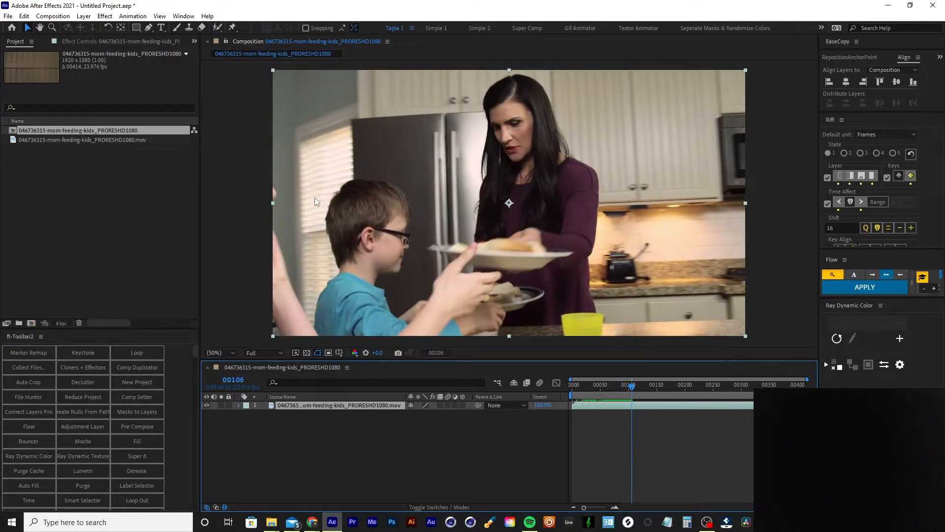
pyautogui.press('pagedown')
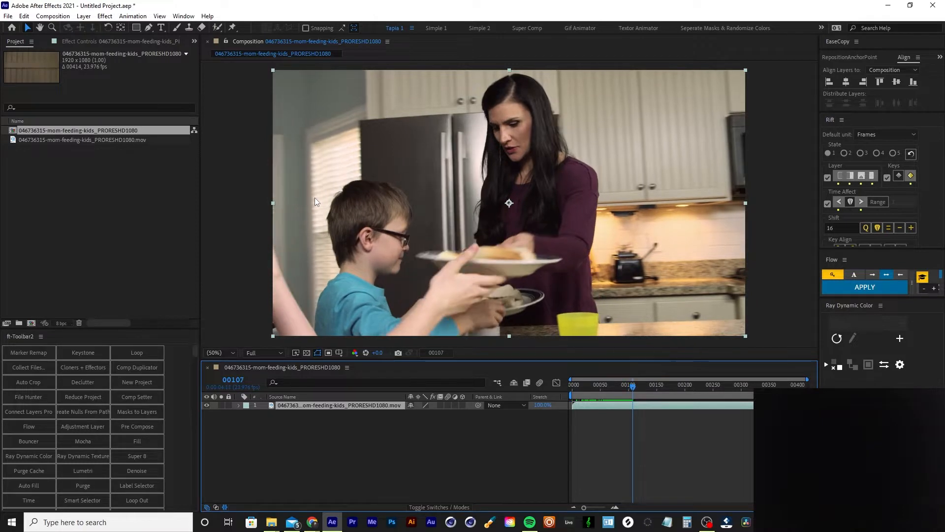
# - Mark the kitchen clip with layer markers at frame 106 and frame 82, with the composition viewer enlarged
pyautogui.press('pageup')
pyautogui.press('pageup')
pyautogui.press('pagedown')
pyautogui.moveTo(329, 362); pyautogui.dragTo(328, 382)
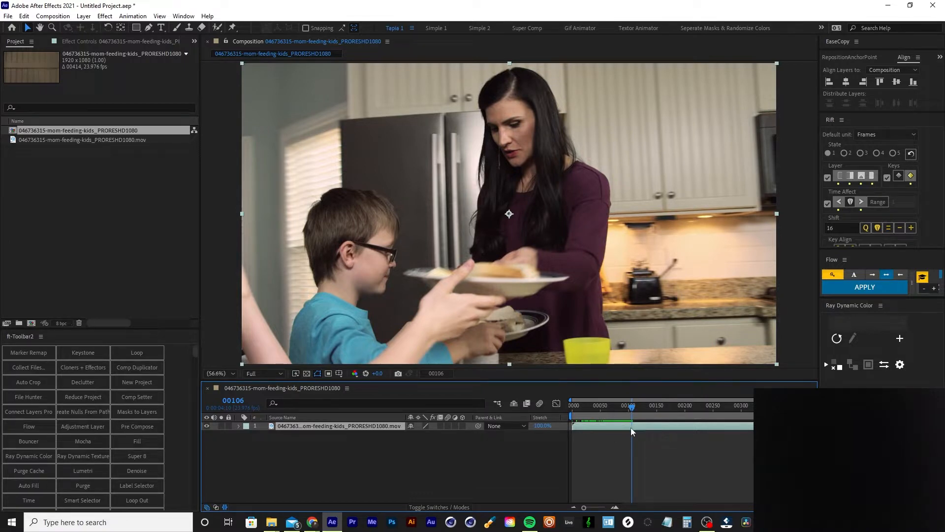
pyautogui.moveTo(624, 412); pyautogui.dragTo(606, 412)
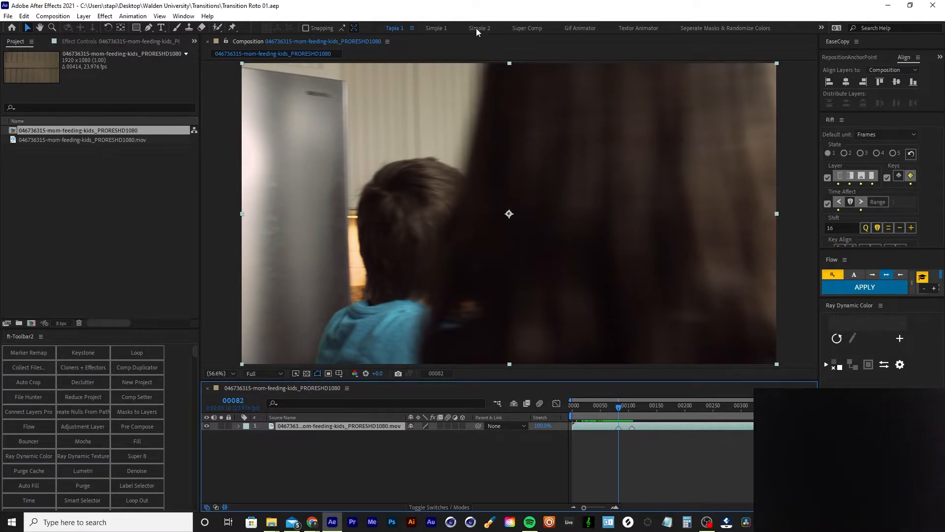
# - Try the Simple 1 and Simple 2 workspaces, and return to Simple 1 with its composition viewer enlarged and timeline shortened
pyautogui.click(437, 28)
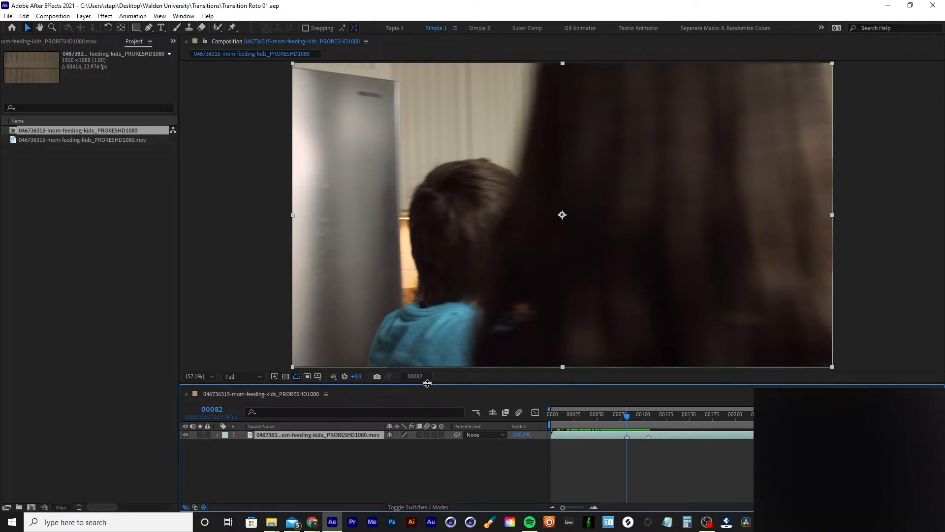
pyautogui.moveTo(425, 385); pyautogui.dragTo(424, 401)
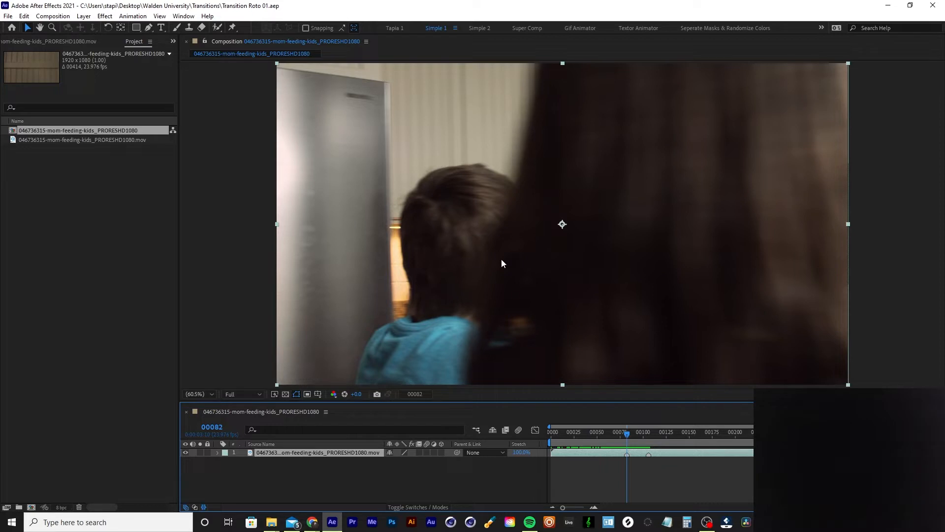
pyautogui.click(483, 31)
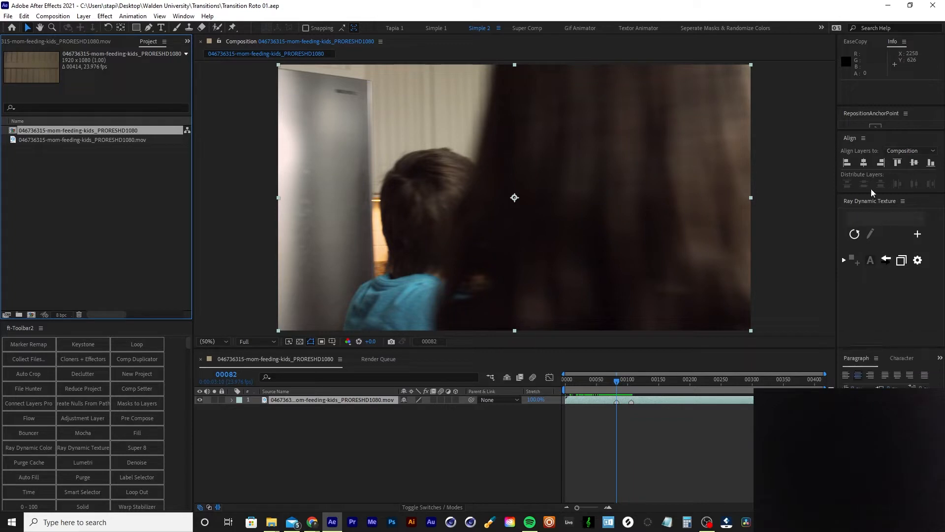
pyautogui.moveTo(868, 195)
pyautogui.mouseDown()
pyautogui.moveTo(868, 234)
pyautogui.moveTo(872, 207)
pyautogui.mouseUp()
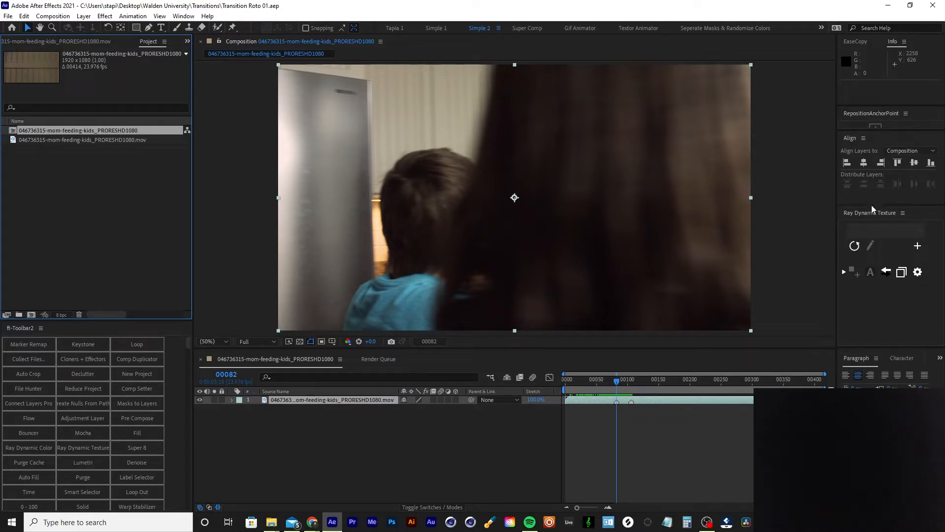
pyautogui.click(429, 30)
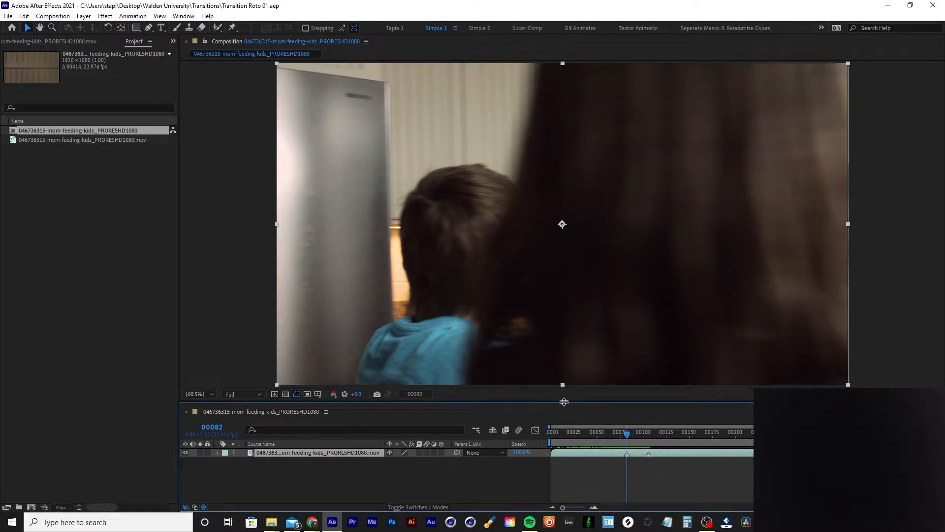
pyautogui.moveTo(563, 400); pyautogui.dragTo(564, 419)
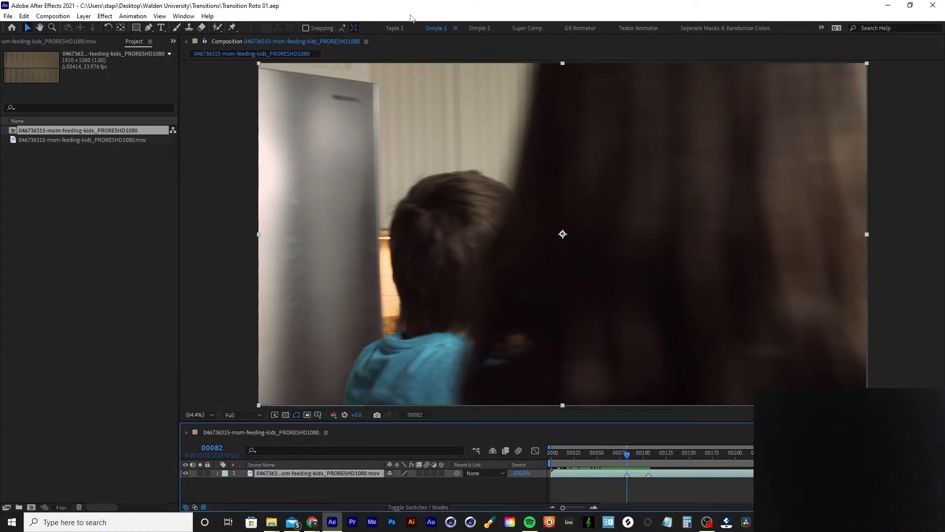
# - Switch to the Tapia 1 workspace and resize its Flow, Align and Rift panels so the Flow curve editor is exposed
pyautogui.click(392, 28)
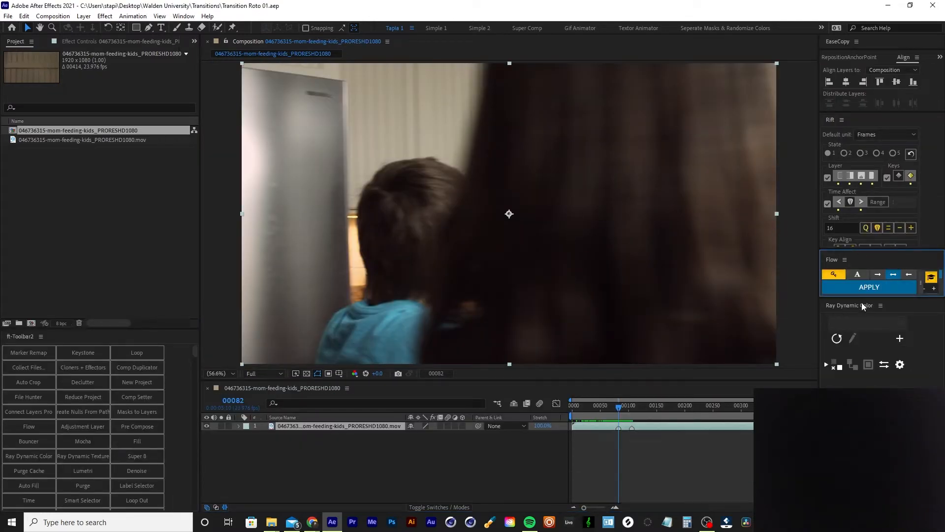
pyautogui.moveTo(863, 299); pyautogui.dragTo(863, 350)
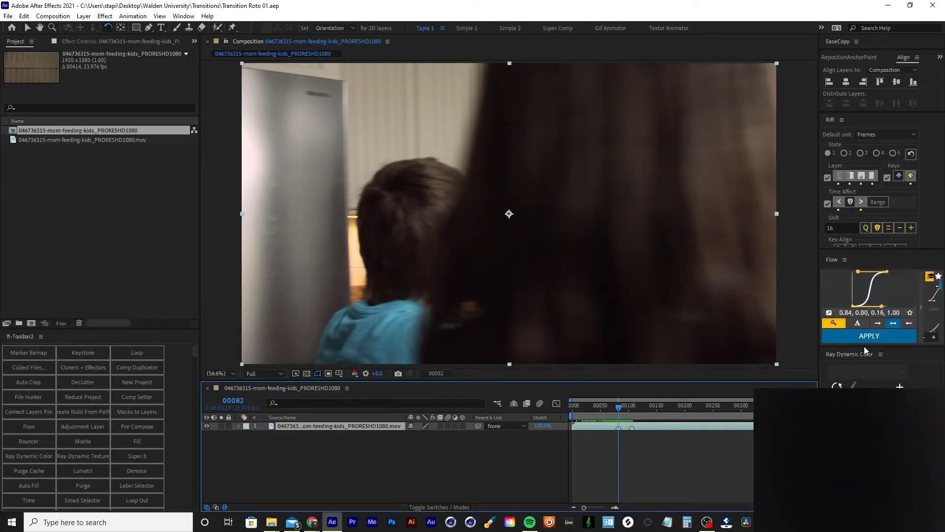
pyautogui.click(856, 57)
pyautogui.click(905, 57)
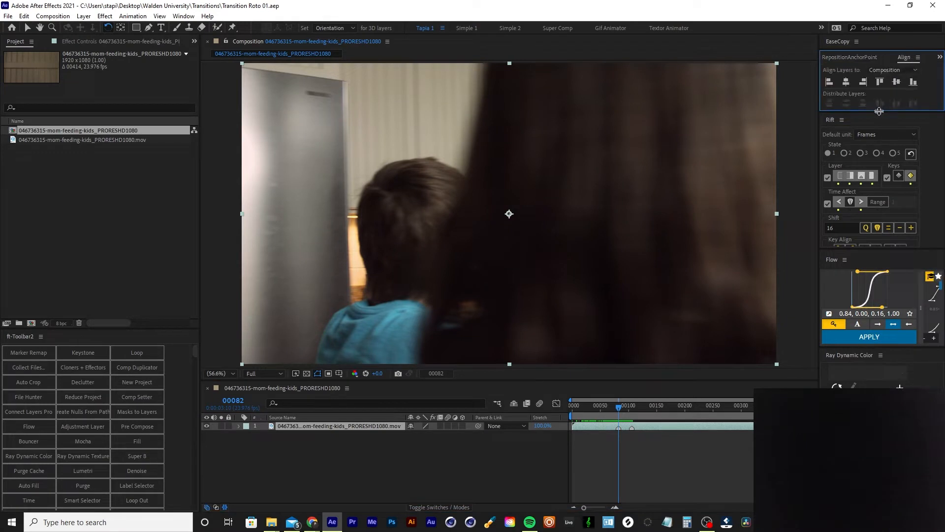
pyautogui.moveTo(879, 111); pyautogui.dragTo(879, 108)
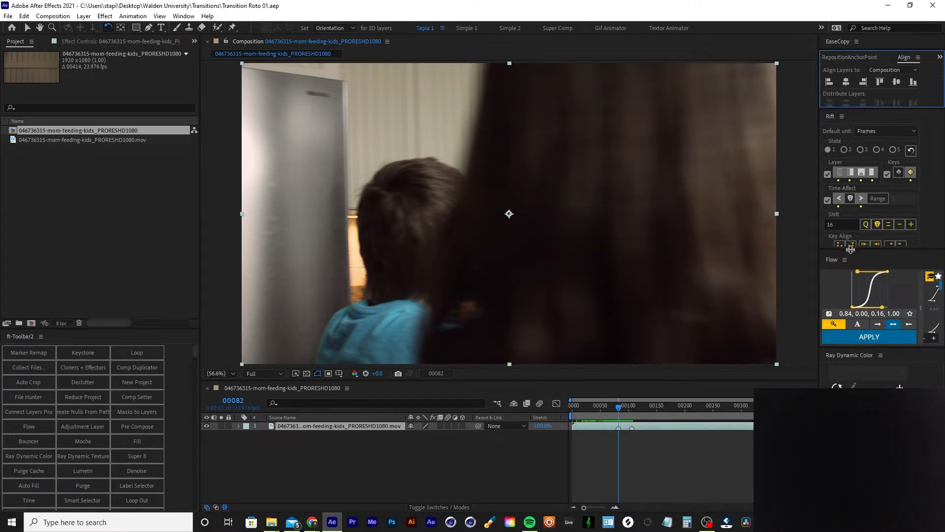
pyautogui.moveTo(851, 253); pyautogui.dragTo(855, 282)
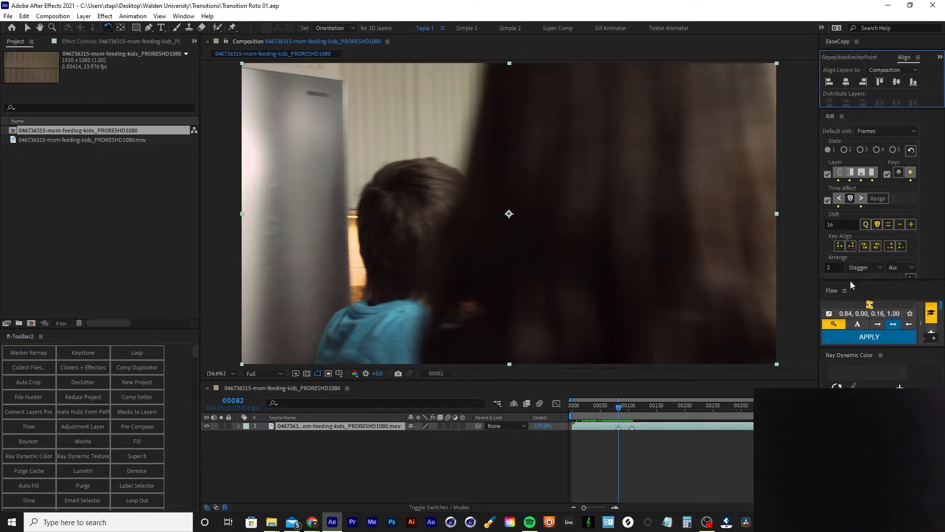
pyautogui.moveTo(851, 278); pyautogui.dragTo(862, 261)
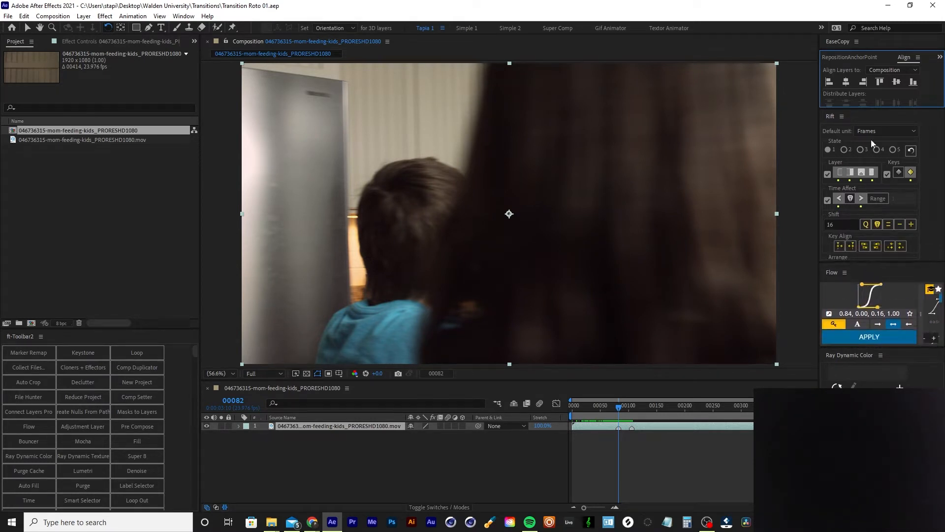
# - In the Simple 1 workspace, limit the work area to frames 82 through 106 and split the clip at both markers
pyautogui.click(462, 29)
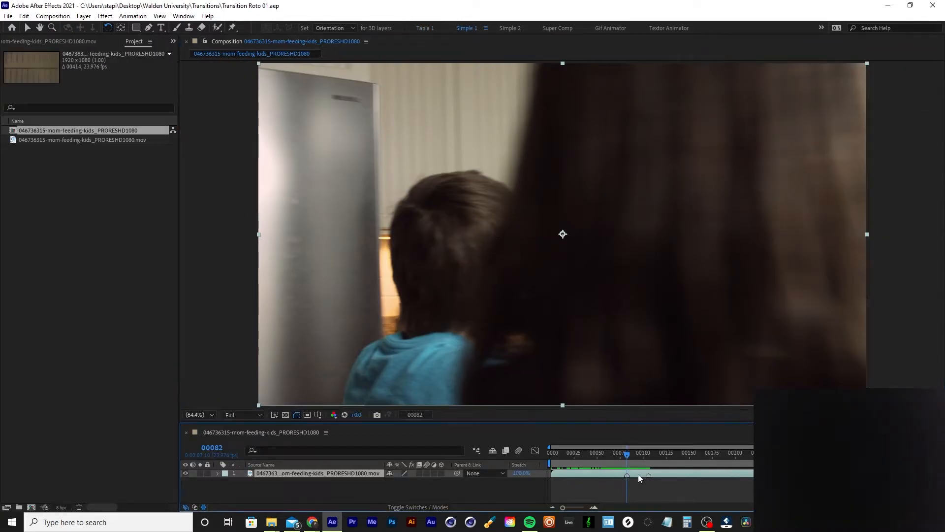
pyautogui.press('b')
pyautogui.moveTo(640, 454); pyautogui.dragTo(646, 452)
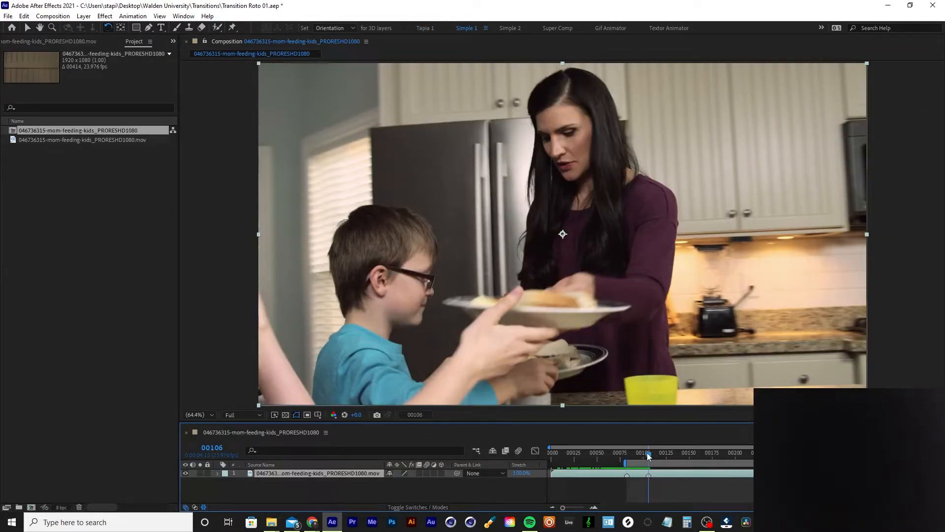
pyautogui.press('n')
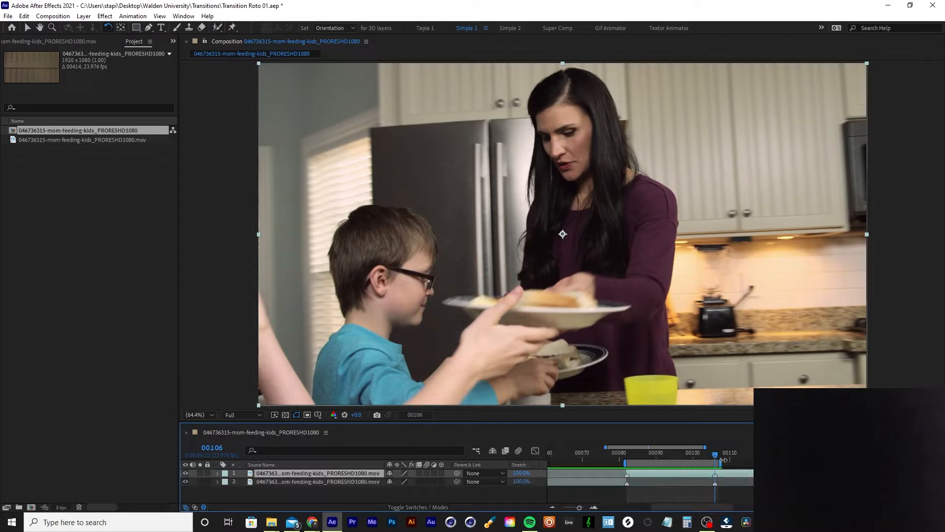
pyautogui.click(664, 454)
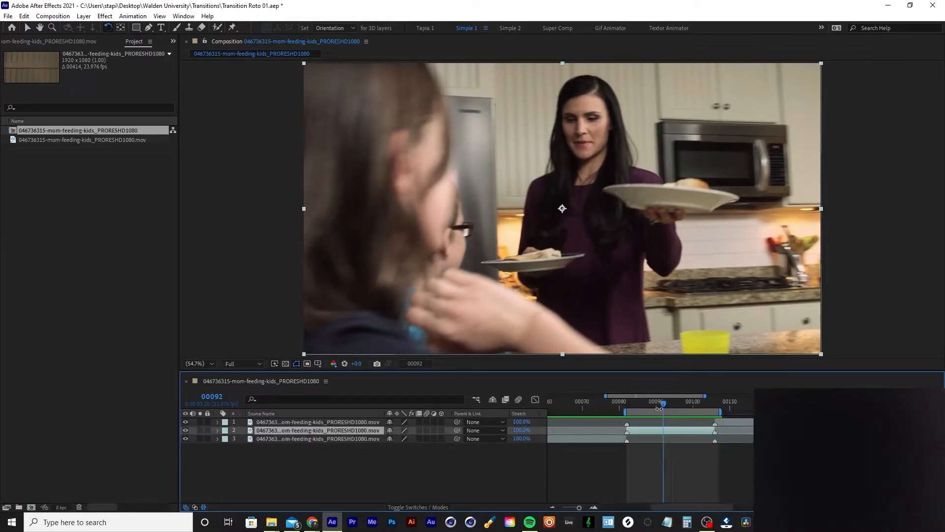
# - Save the project and apply the Mocha AE effect to the middle clip segment, with the playhead at frame 100
pyautogui.moveTo(679, 401)
pyautogui.mouseDown()
pyautogui.moveTo(627, 401)
pyautogui.moveTo(693, 402)
pyautogui.mouseUp()
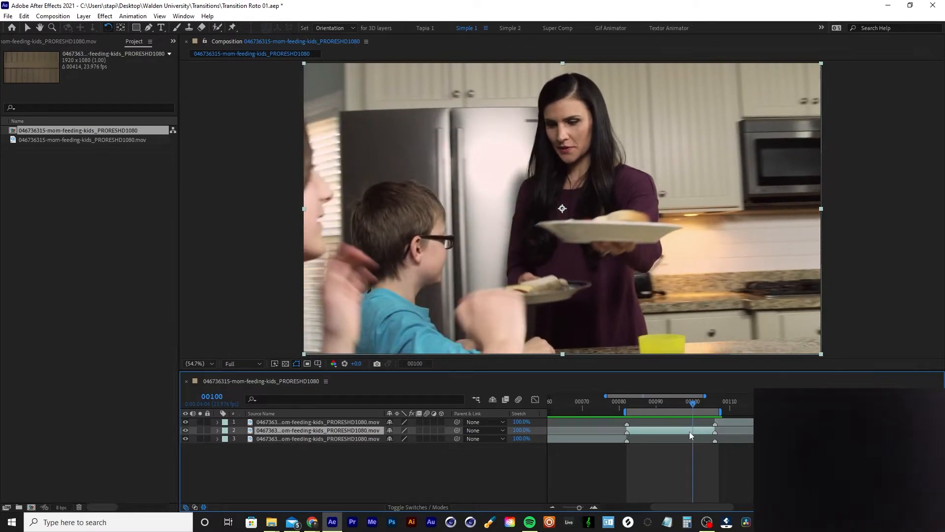
pyautogui.hotkey('ctrl', 's')
pyautogui.hotkey('ctrl', 'space')
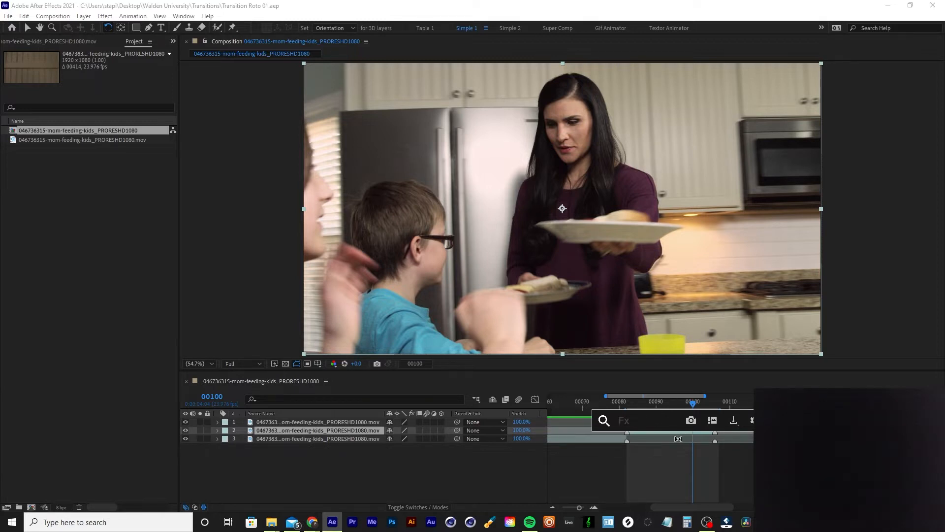
pyautogui.write('moch')
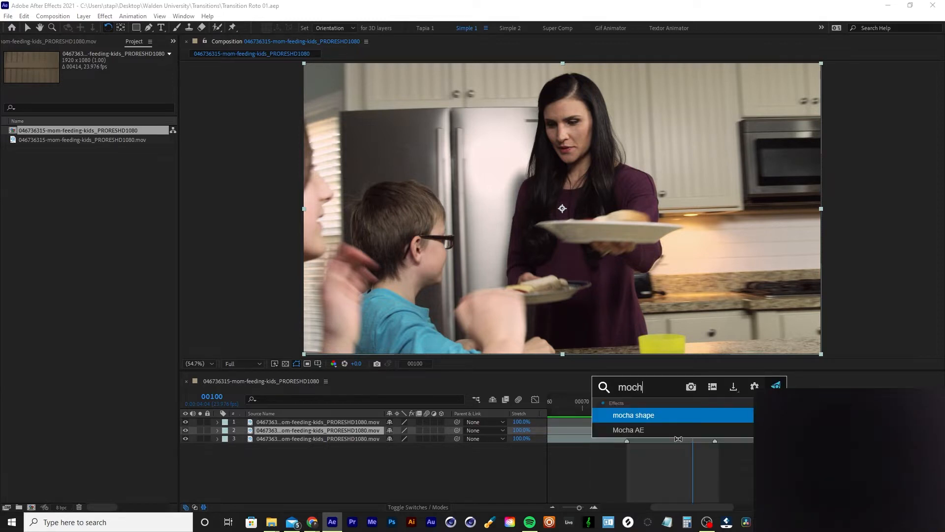
pyautogui.write('a')
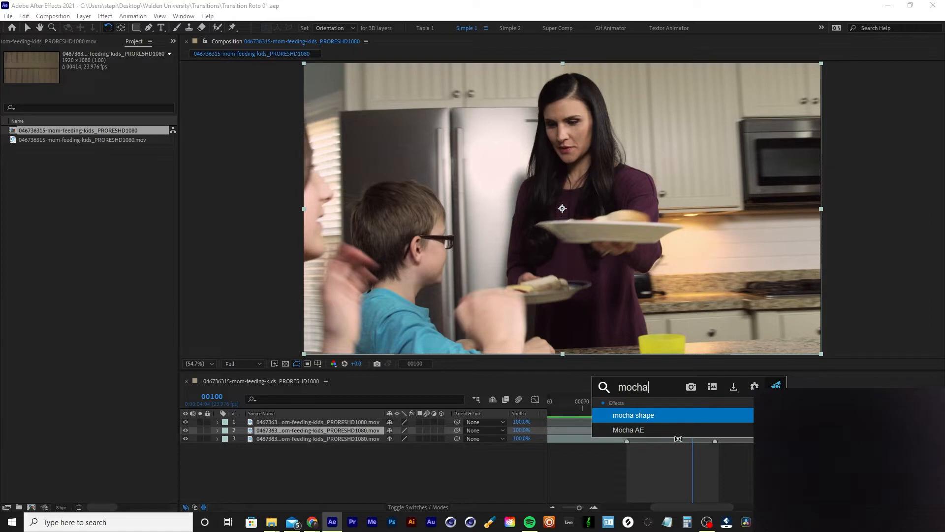
pyautogui.click(636, 431)
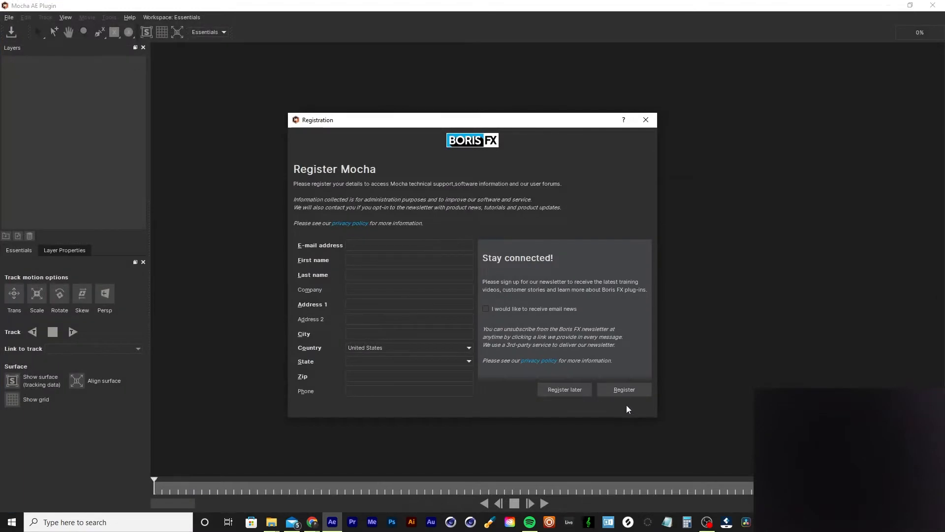
# - Postpone the Mocha registration and scrub the clip in the Mocha AE plugin to frame 85
pyautogui.click(570, 391)
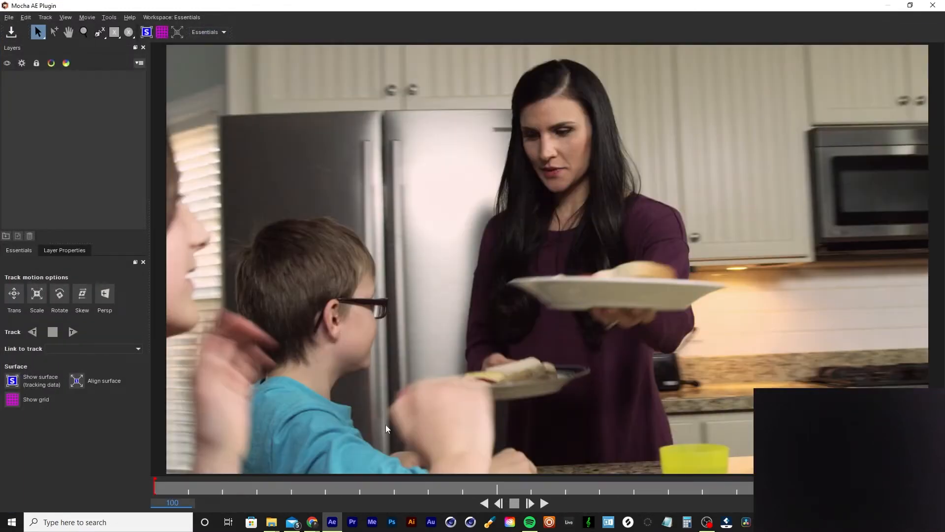
pyautogui.moveTo(771, 486); pyautogui.dragTo(360, 488)
pyautogui.moveTo(286, 495); pyautogui.dragTo(250, 508)
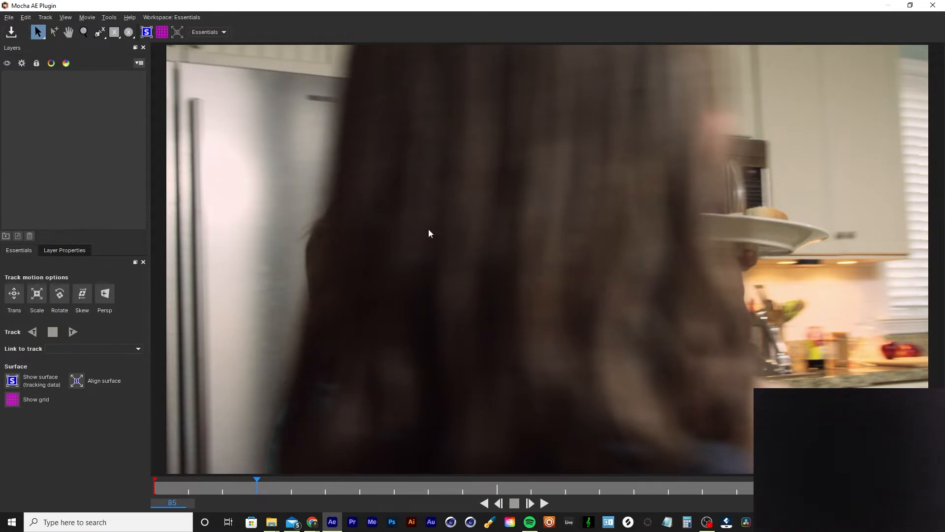
# - Start an X-Spline at frame 85, placing points up the girl's right edge from below the frame to above it
pyautogui.press('z')
pyautogui.moveTo(566, 196); pyautogui.dragTo(542, 202)
pyautogui.press('x')
pyautogui.press('z')
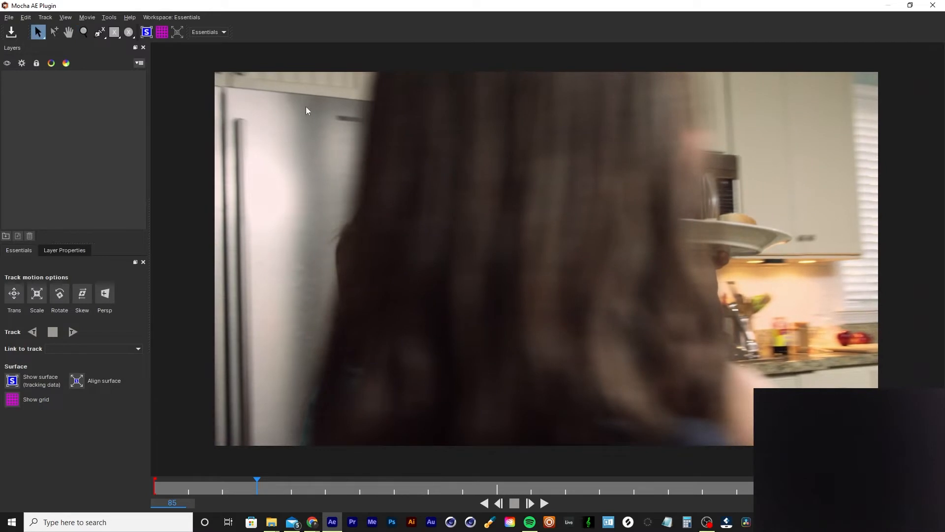
pyautogui.click(100, 33)
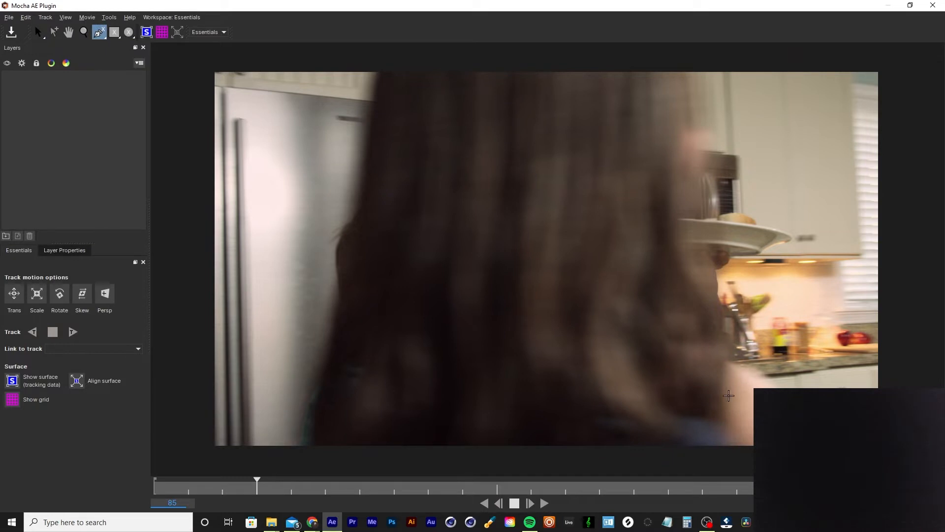
pyautogui.click(729, 449)
pyautogui.click(718, 397)
pyautogui.click(725, 330)
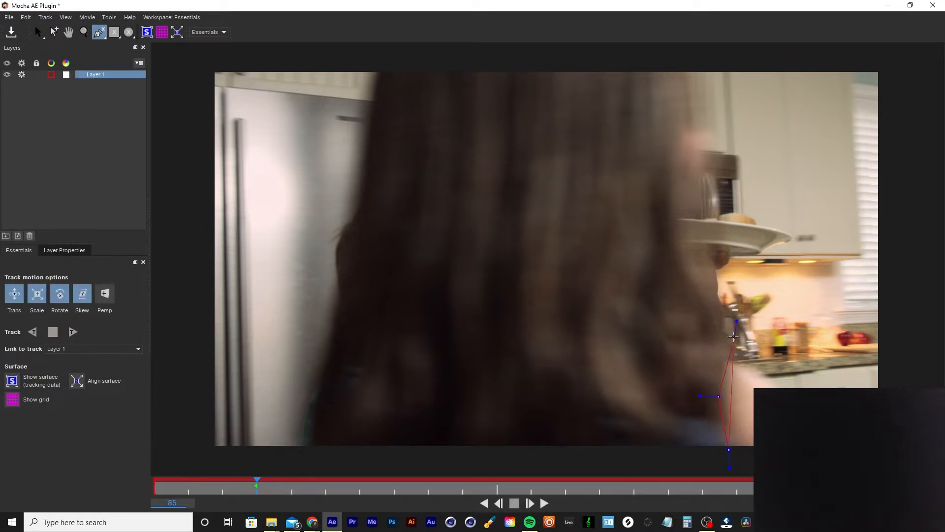
pyautogui.click(725, 307)
pyautogui.click(694, 255)
pyautogui.click(696, 198)
pyautogui.click(704, 116)
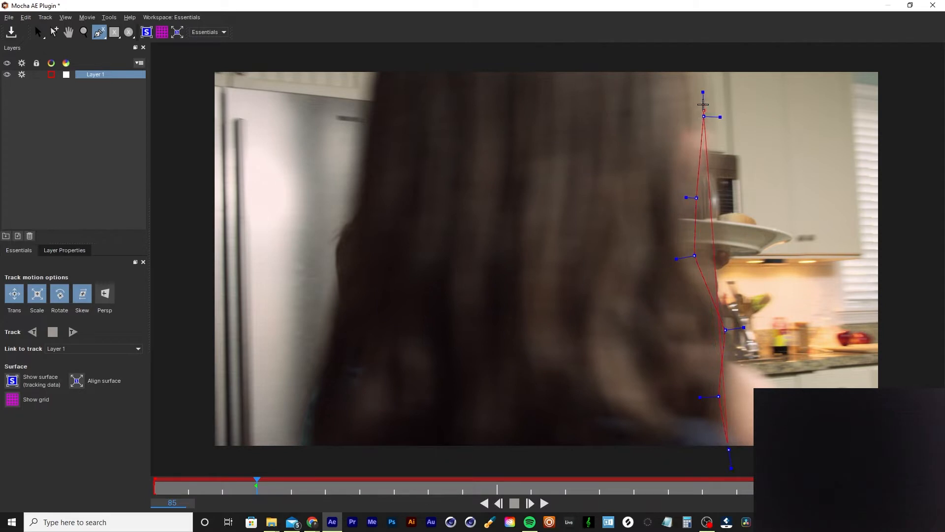
pyautogui.click(692, 61)
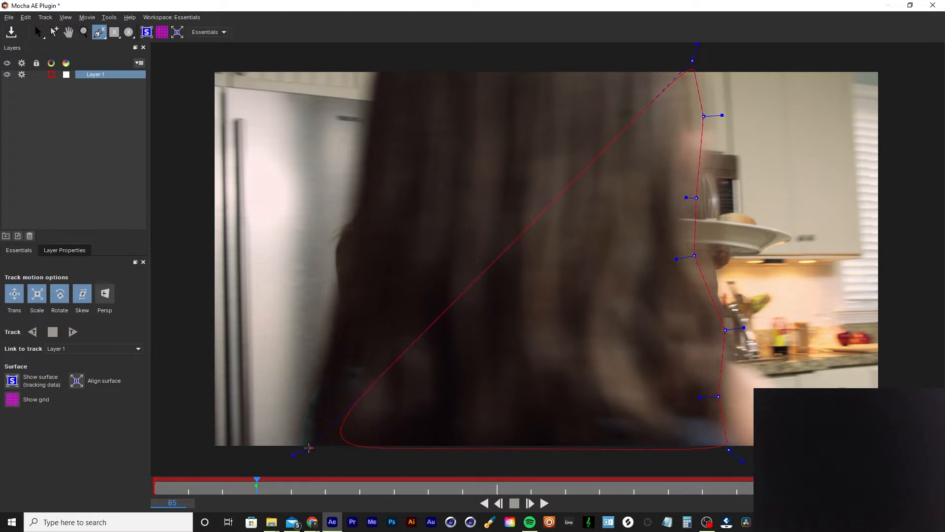
# - Continue the spline up the left edge of the girl's hair, from the lower corner to above the frame, and finish the shape
pyautogui.click(315, 437)
pyautogui.click(327, 349)
pyautogui.click(344, 287)
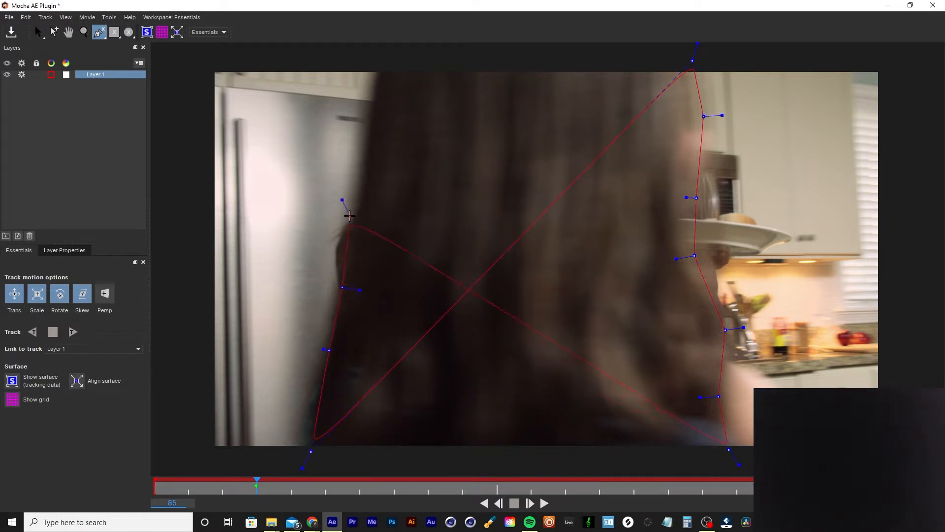
pyautogui.click(357, 208)
pyautogui.click(363, 125)
pyautogui.click(378, 62)
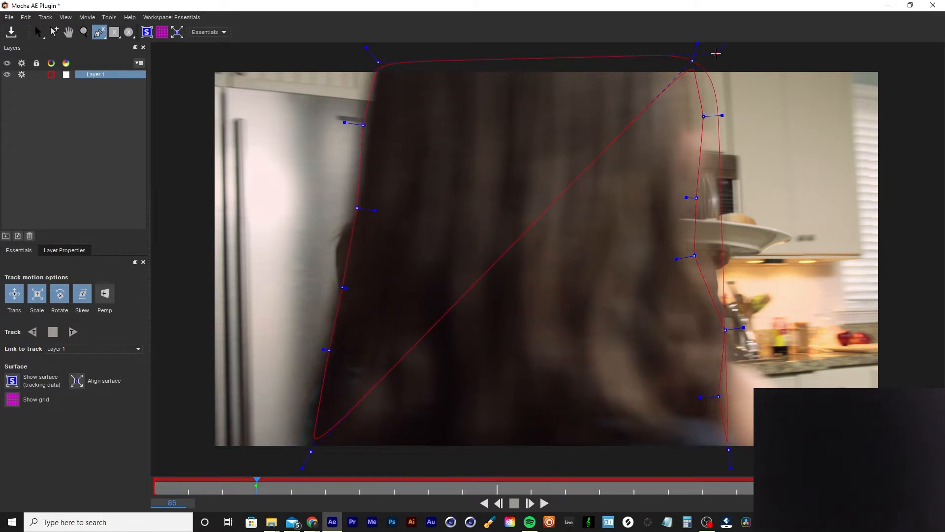
pyautogui.rightClick(651, 58)
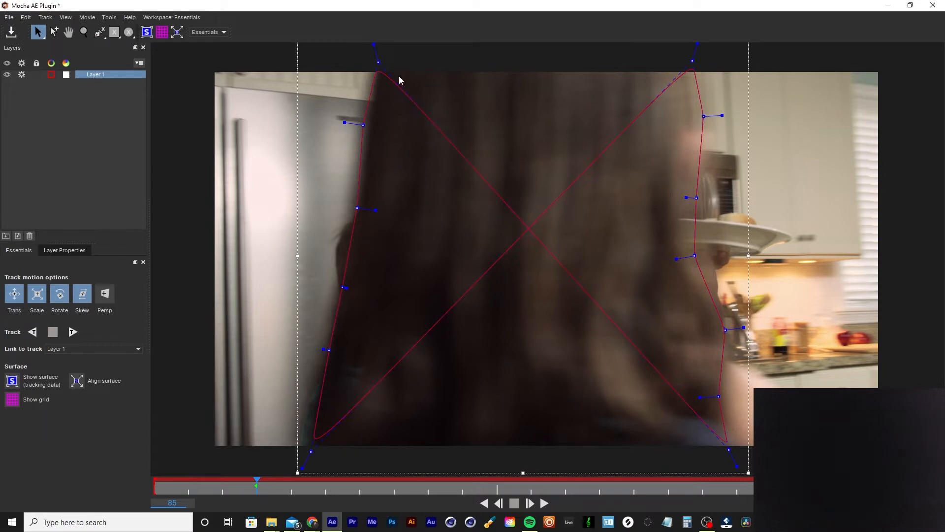
# - Untangle the crossing spline by moving the left-edge points into order along the upper-left corner, lower-left corner and bottom of the hair
pyautogui.moveTo(378, 62); pyautogui.dragTo(506, 381)
pyautogui.moveTo(363, 125); pyautogui.dragTo(434, 371)
pyautogui.moveTo(358, 208); pyautogui.dragTo(403, 406)
pyautogui.moveTo(343, 288); pyautogui.dragTo(369, 440)
pyautogui.moveTo(312, 450); pyautogui.dragTo(376, 59)
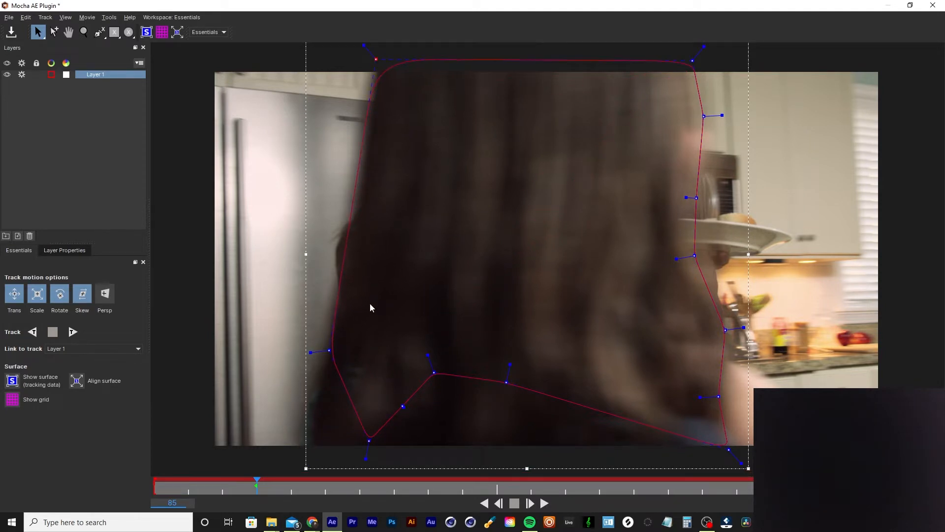
pyautogui.moveTo(369, 439); pyautogui.dragTo(304, 455)
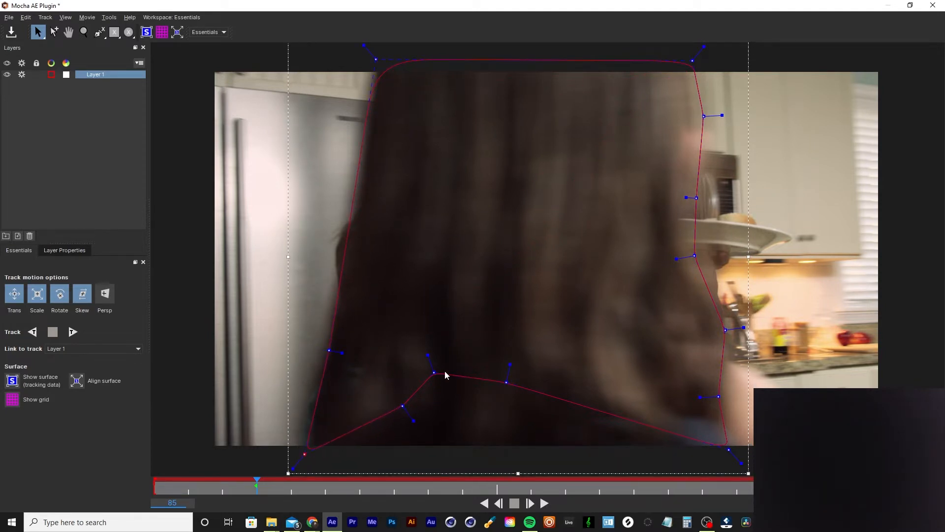
pyautogui.moveTo(435, 372); pyautogui.dragTo(461, 460)
pyautogui.moveTo(404, 406); pyautogui.dragTo(390, 435)
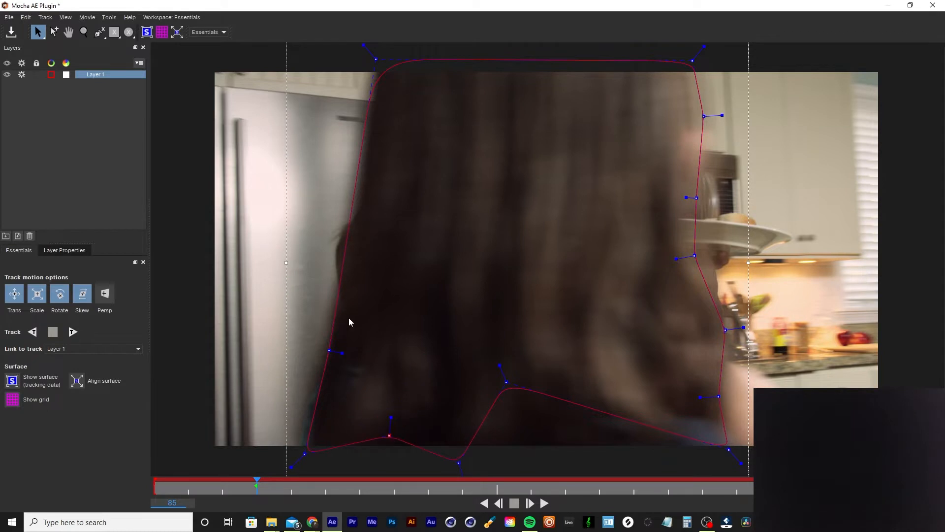
# - Spread the spline points down the left side of the hair and pull the bottom-edge point below the frame
pyautogui.moveTo(331, 352); pyautogui.dragTo(366, 179)
pyautogui.moveTo(304, 454); pyautogui.dragTo(343, 300)
pyautogui.moveTo(392, 434); pyautogui.dragTo(314, 410)
pyautogui.moveTo(458, 461); pyautogui.dragTo(302, 456)
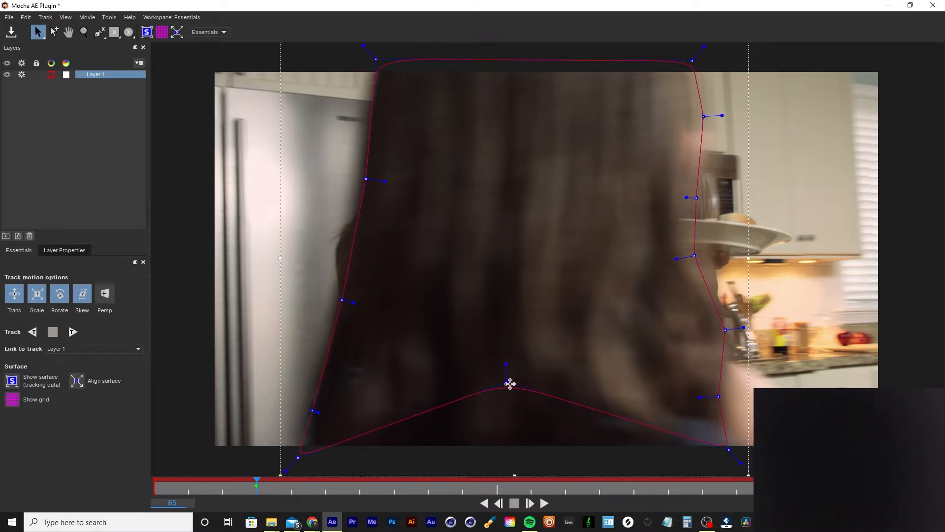
pyautogui.moveTo(507, 382); pyautogui.dragTo(518, 455)
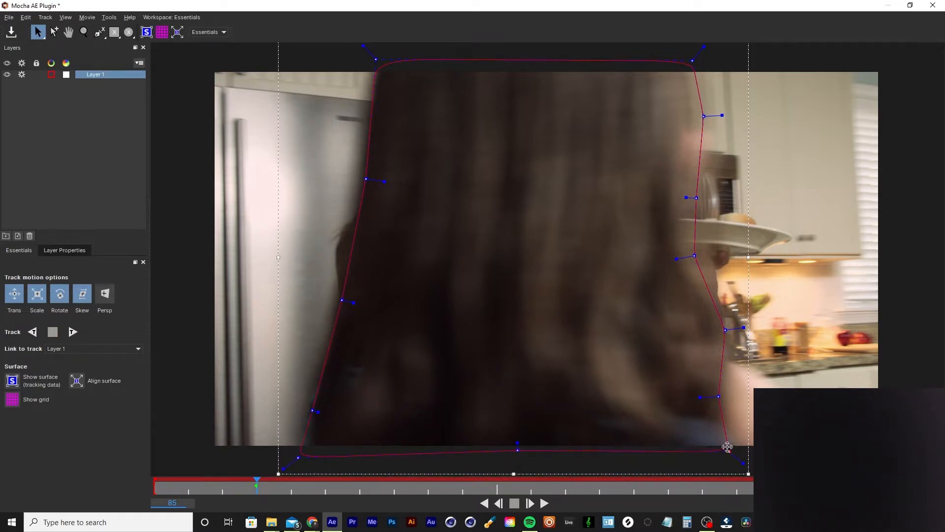
# - Refine the spline's right-edge points and adjust their curve handles around the face and the plate
pyautogui.moveTo(725, 330); pyautogui.dragTo(729, 321)
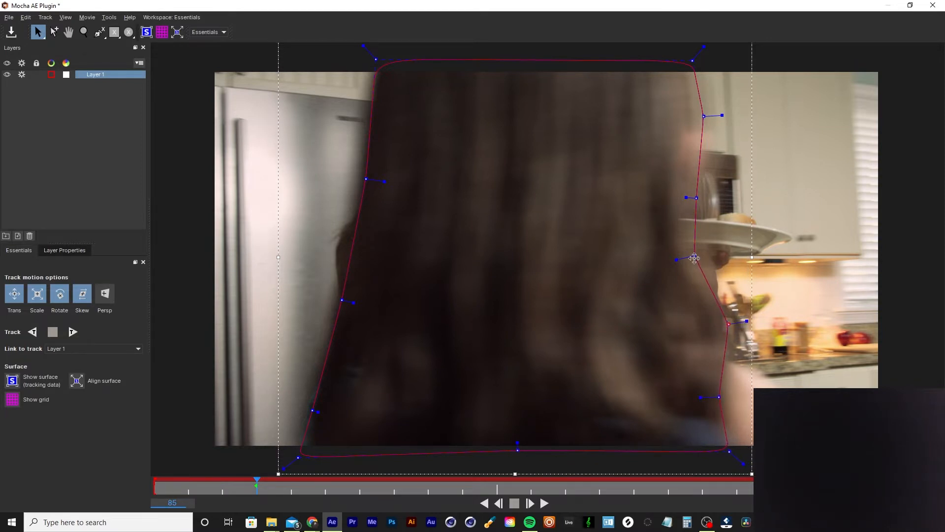
pyautogui.moveTo(695, 257)
pyautogui.mouseDown()
pyautogui.moveTo(704, 250)
pyautogui.moveTo(697, 253)
pyautogui.mouseUp()
pyautogui.moveTo(704, 116); pyautogui.dragTo(702, 125)
pyautogui.moveTo(692, 60); pyautogui.dragTo(693, 56)
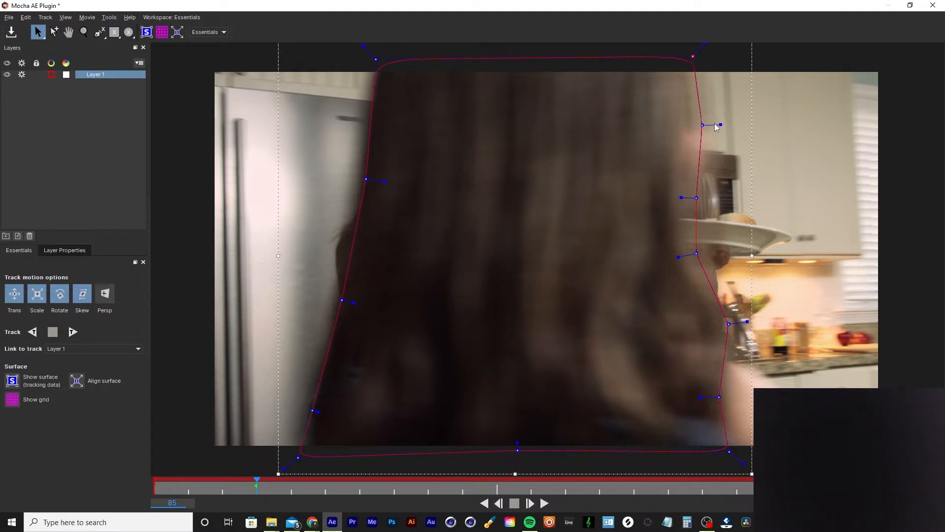
pyautogui.moveTo(720, 124); pyautogui.dragTo(713, 136)
pyautogui.moveTo(655, 182); pyautogui.dragTo(758, 354)
pyautogui.moveTo(678, 256); pyautogui.dragTo(682, 258)
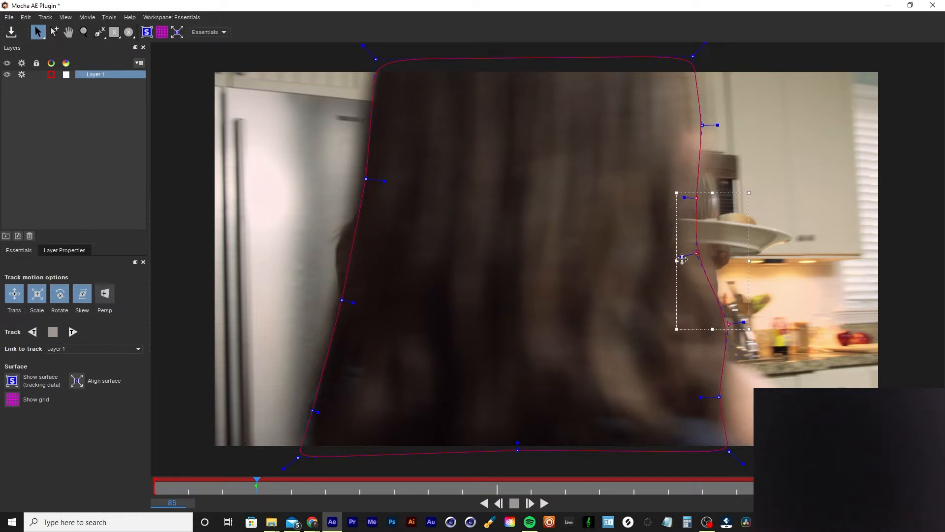
pyautogui.click(790, 252)
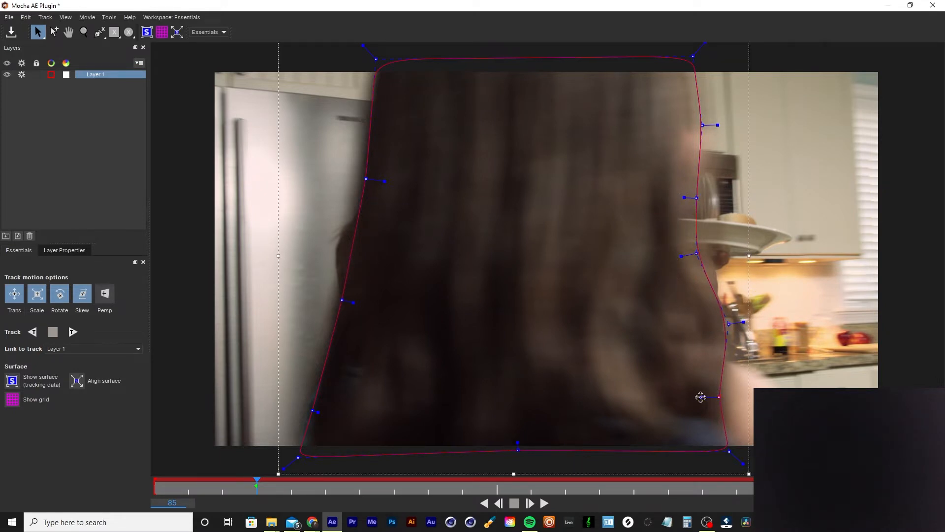
# - Fine-tune the right side of the spline from the lower corner by the arm up to the point above the frame
pyautogui.moveTo(701, 397); pyautogui.dragTo(703, 397)
pyautogui.moveTo(728, 449); pyautogui.dragTo(732, 453)
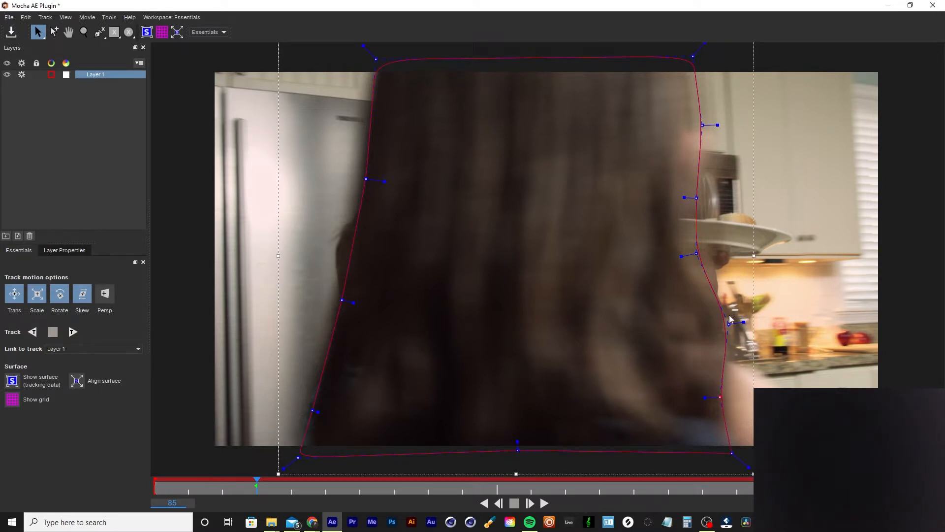
pyautogui.moveTo(729, 324); pyautogui.dragTo(728, 325)
pyautogui.moveTo(696, 254); pyautogui.dragTo(699, 251)
pyautogui.moveTo(697, 198); pyautogui.dragTo(694, 198)
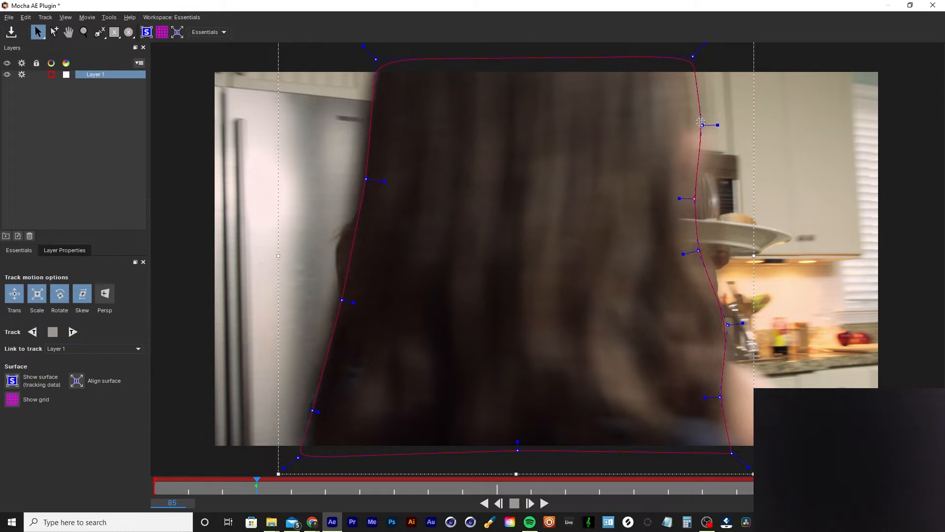
pyautogui.moveTo(702, 124); pyautogui.dragTo(703, 127)
pyautogui.moveTo(704, 127); pyautogui.dragTo(709, 132)
pyautogui.moveTo(695, 59); pyautogui.dragTo(693, 51)
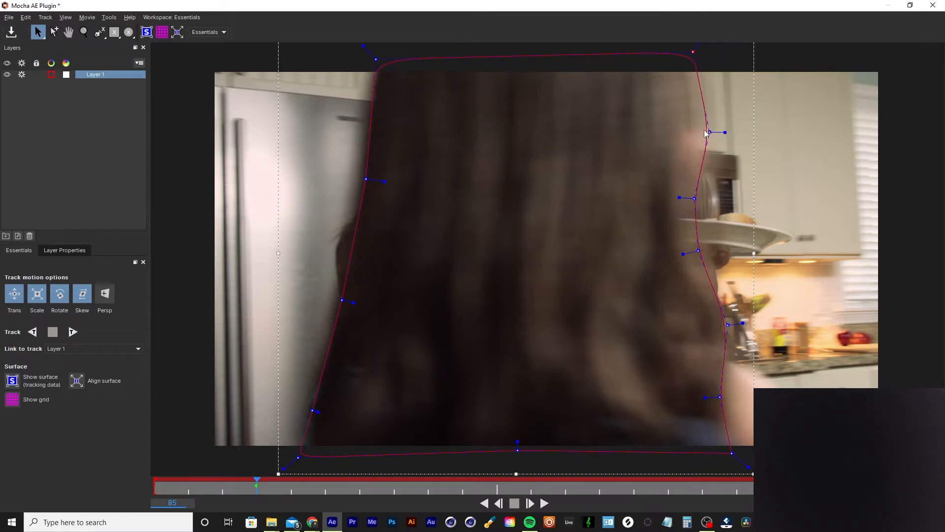
pyautogui.moveTo(710, 132); pyautogui.dragTo(708, 136)
# - Nudge the spline's left-side and bottom points to follow the hair's left outline and stay below the frame
pyautogui.moveTo(366, 178); pyautogui.dragTo(363, 182)
pyautogui.press('z')
pyautogui.moveTo(488, 232); pyautogui.dragTo(468, 296)
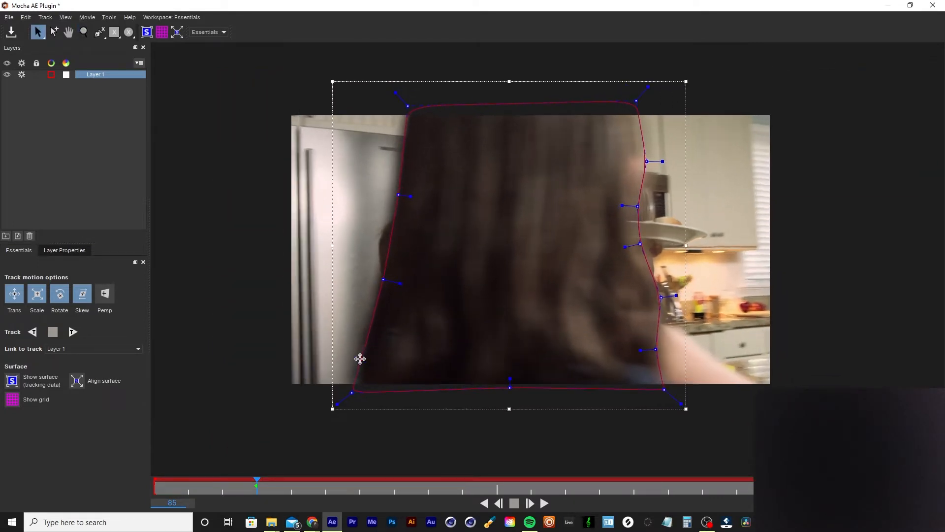
pyautogui.moveTo(362, 359); pyautogui.dragTo(360, 358)
pyautogui.moveTo(354, 393); pyautogui.dragTo(357, 392)
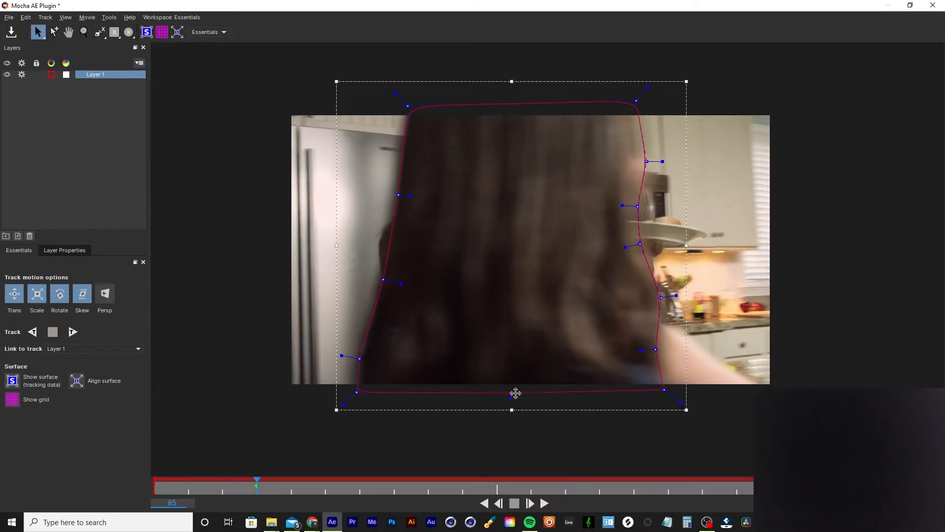
pyautogui.moveTo(511, 389); pyautogui.dragTo(516, 390)
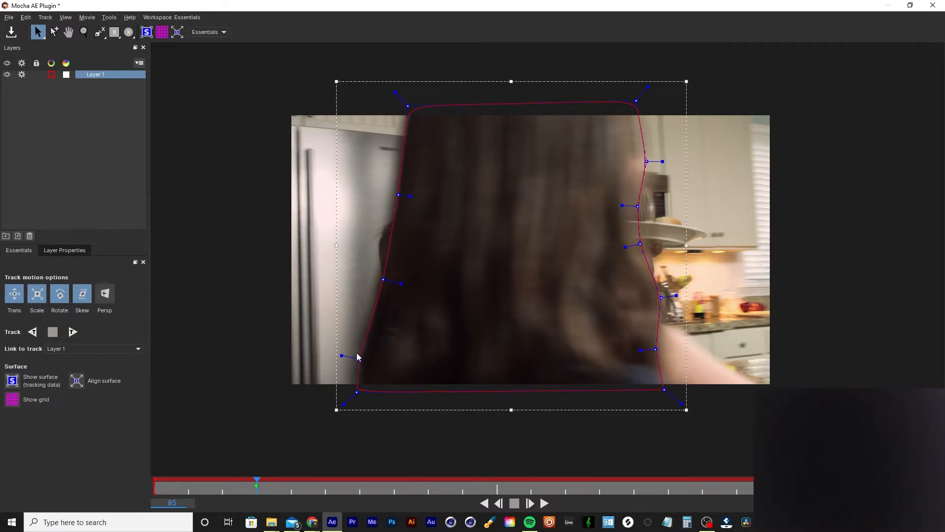
pyautogui.moveTo(357, 357); pyautogui.dragTo(362, 363)
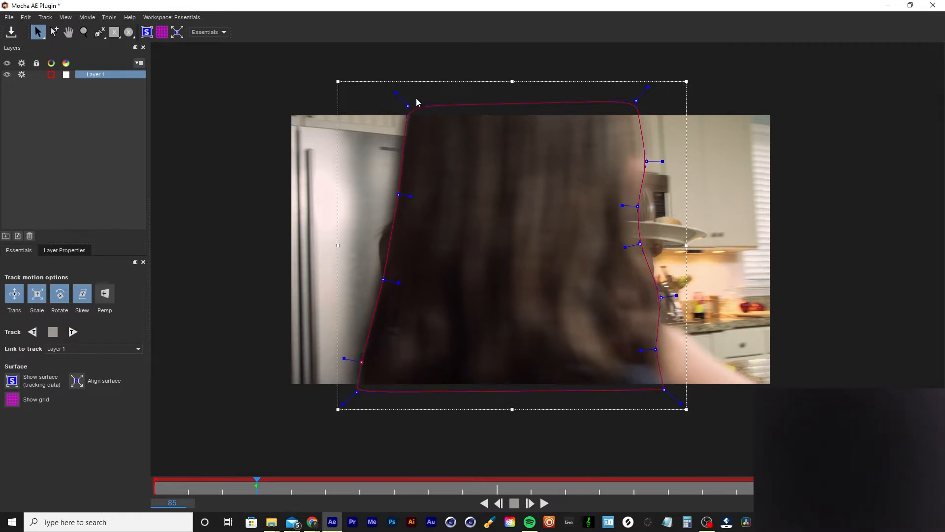
# - Sharpen both top corners of the spline and reposition the upper-right points against the girl's edge
pyautogui.moveTo(397, 93)
pyautogui.mouseDown()
pyautogui.moveTo(389, 78)
pyautogui.moveTo(408, 103)
pyautogui.mouseUp()
pyautogui.moveTo(648, 87); pyautogui.dragTo(636, 103)
pyautogui.moveTo(647, 161); pyautogui.dragTo(644, 163)
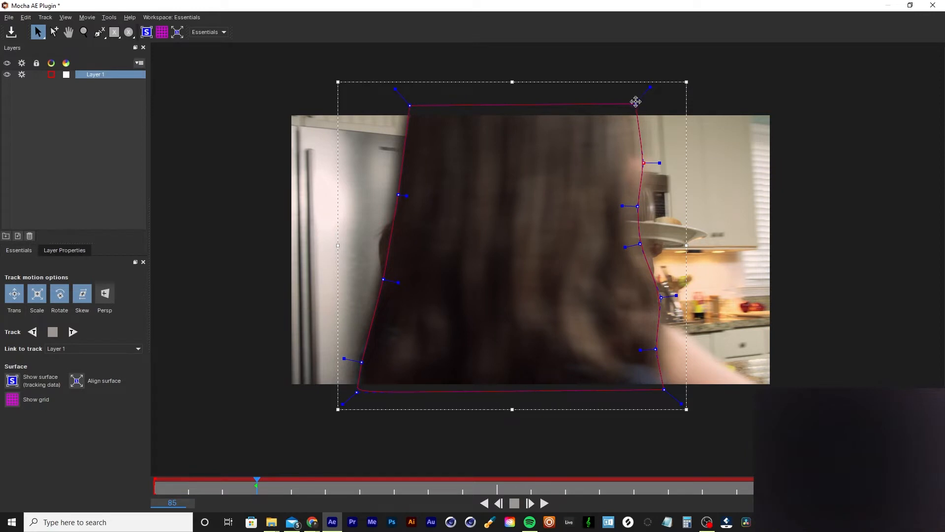
pyautogui.moveTo(636, 102); pyautogui.dragTo(638, 105)
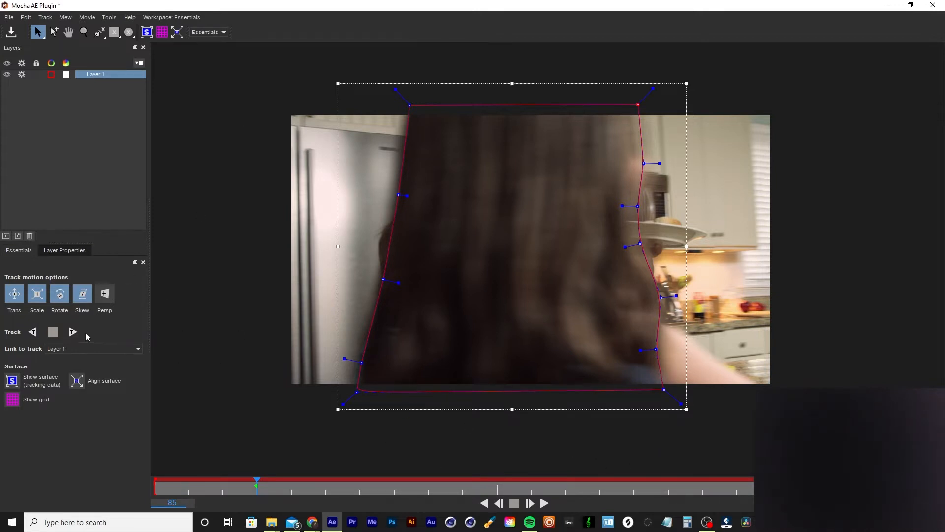
# - Switch the Mocha workspace to Classic and recenter the masked clip in the viewer
pyautogui.click(204, 32)
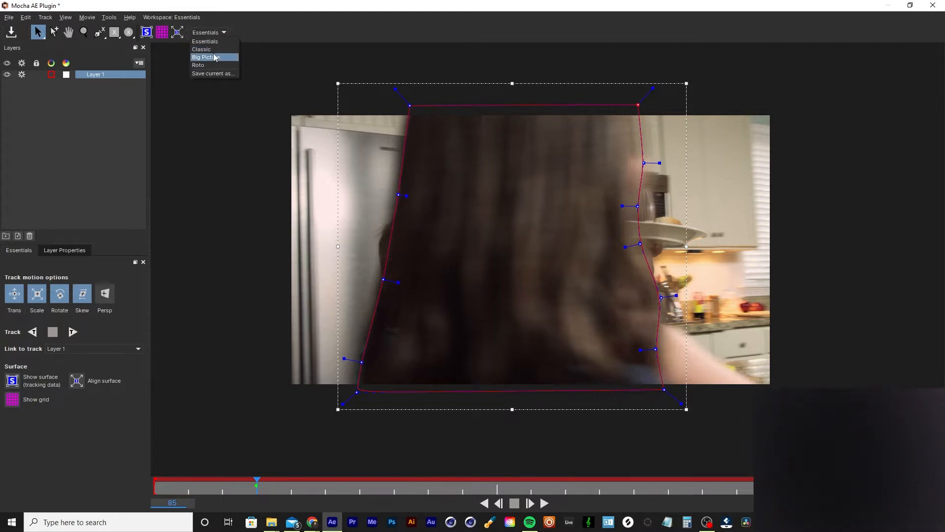
pyautogui.click(212, 56)
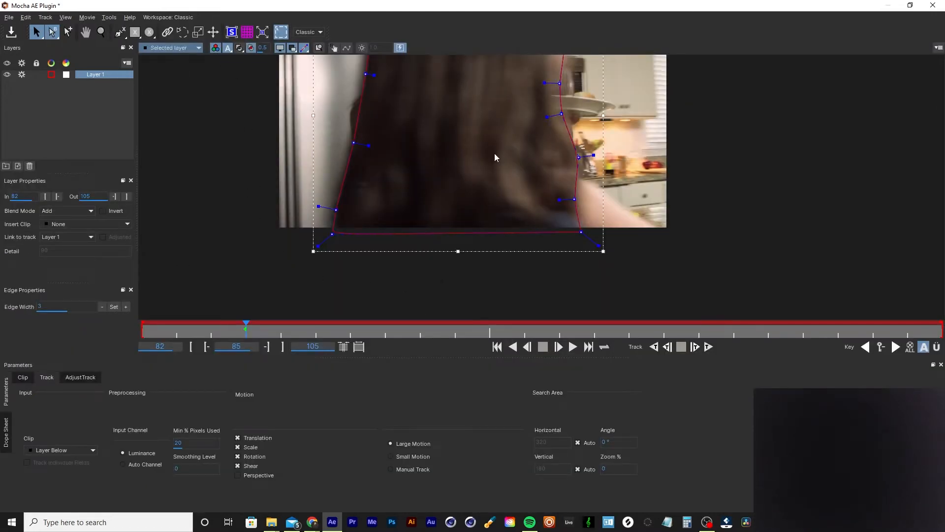
pyautogui.press('x')
pyautogui.moveTo(487, 138); pyautogui.dragTo(555, 357)
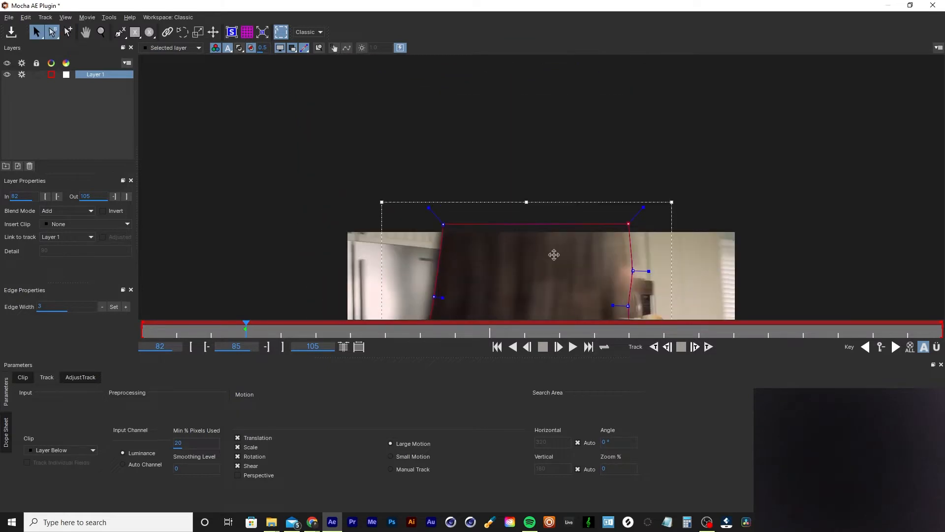
pyautogui.press('x')
pyautogui.moveTo(536, 260); pyautogui.dragTo(489, 105)
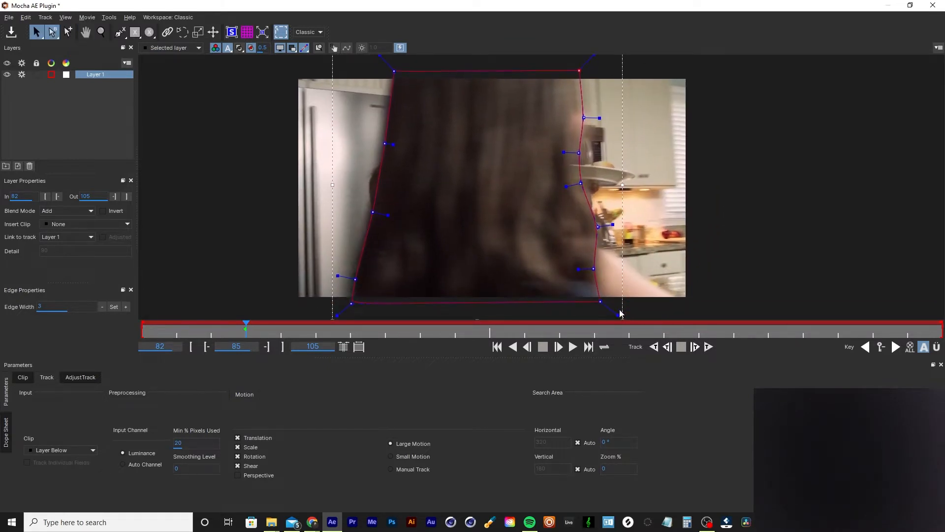
# - Track the spline forward frame by frame from frame 85 to frame 90
pyautogui.click(695, 347)
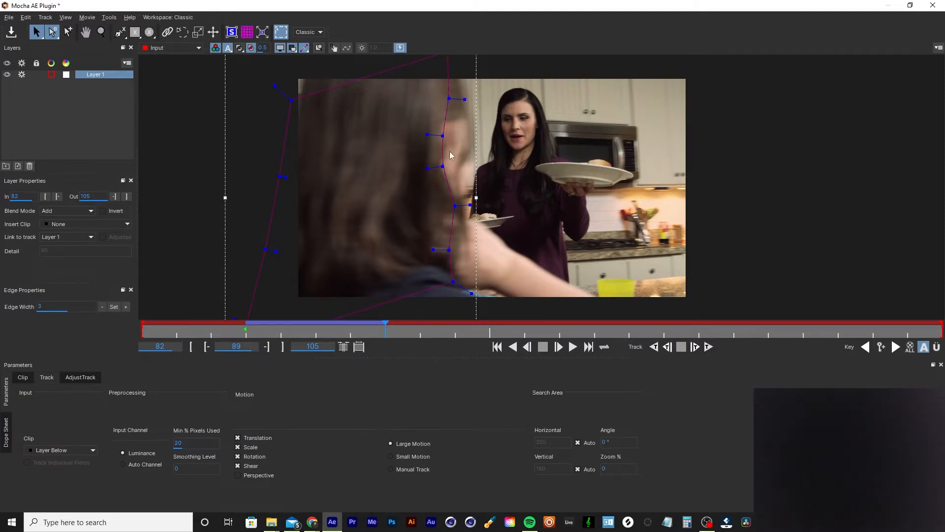
pyautogui.moveTo(383, 326); pyautogui.dragTo(375, 346)
pyautogui.moveTo(383, 329)
pyautogui.mouseDown()
pyautogui.moveTo(248, 333)
pyautogui.moveTo(381, 343)
pyautogui.mouseUp()
pyautogui.click(696, 347)
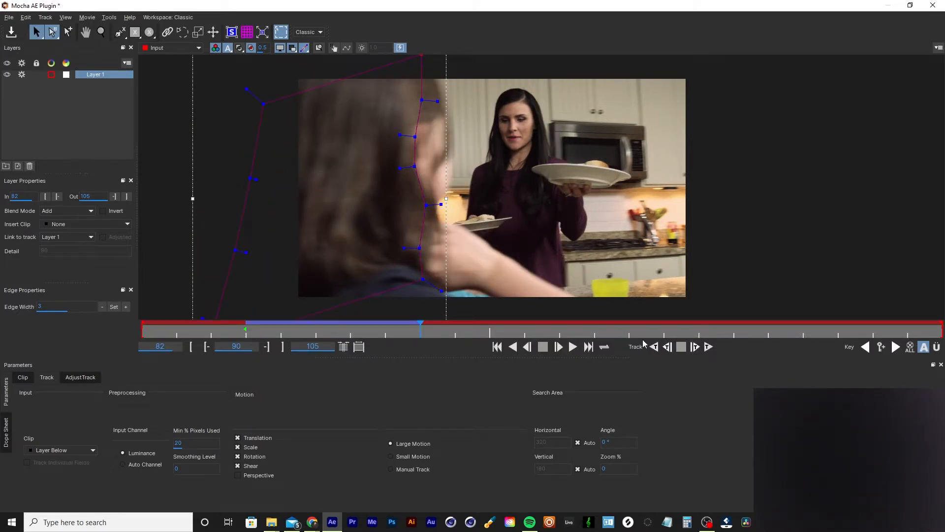
# - At frame 90, raise the spline's top-left corner and fit its lower right-edge points to the girl's hair outline
pyautogui.moveTo(418, 325)
pyautogui.mouseDown()
pyautogui.moveTo(256, 326)
pyautogui.moveTo(407, 333)
pyautogui.mouseUp()
pyautogui.moveTo(261, 101); pyautogui.dragTo(263, 61)
pyautogui.press('x')
pyautogui.moveTo(386, 228); pyautogui.dragTo(341, 55)
pyautogui.press('z')
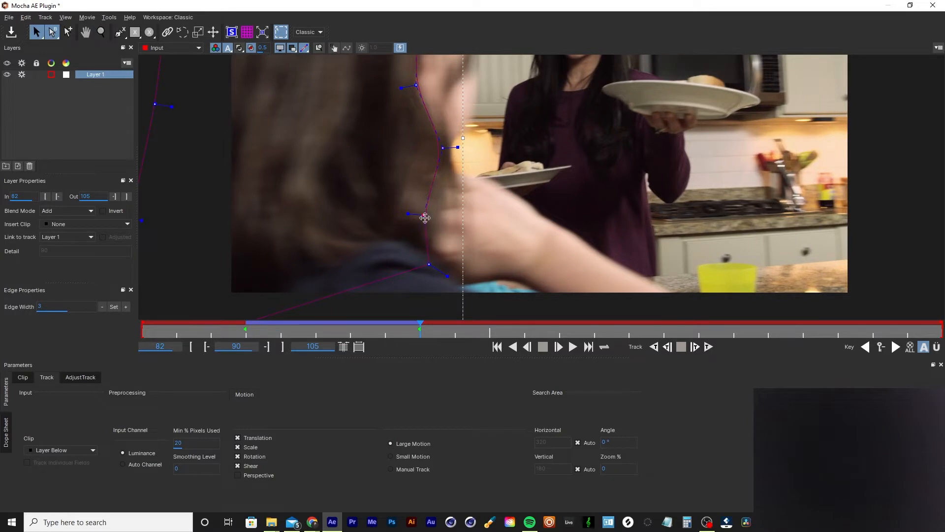
pyautogui.moveTo(423, 215); pyautogui.dragTo(439, 224)
pyautogui.moveTo(429, 265); pyautogui.dragTo(423, 264)
pyautogui.moveTo(443, 147); pyautogui.dragTo(453, 162)
pyautogui.moveTo(416, 85); pyautogui.dragTo(415, 91)
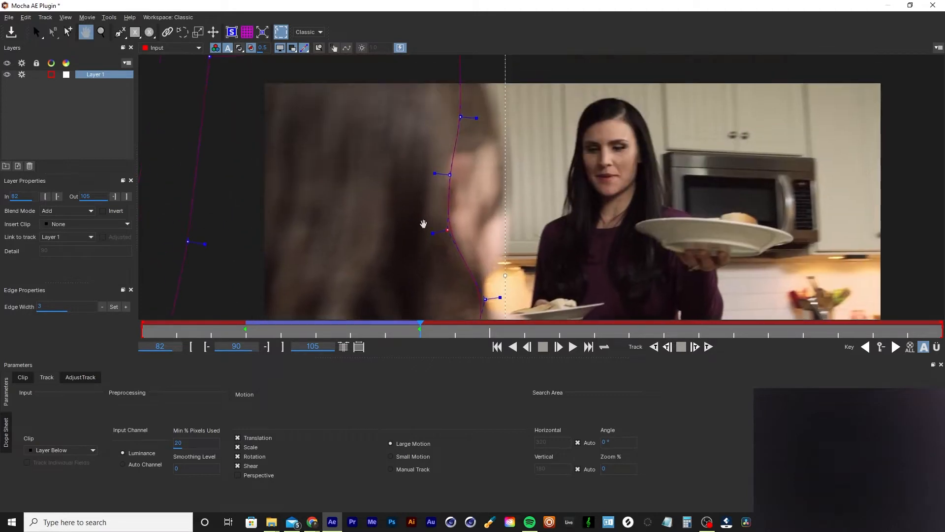
# - Track the corrected spline forward frame by frame from frame 90 to frame 97
pyautogui.moveTo(448, 178); pyautogui.dragTo(492, 196)
pyautogui.press('z')
pyautogui.press('x')
pyautogui.press('z')
pyautogui.press('s')
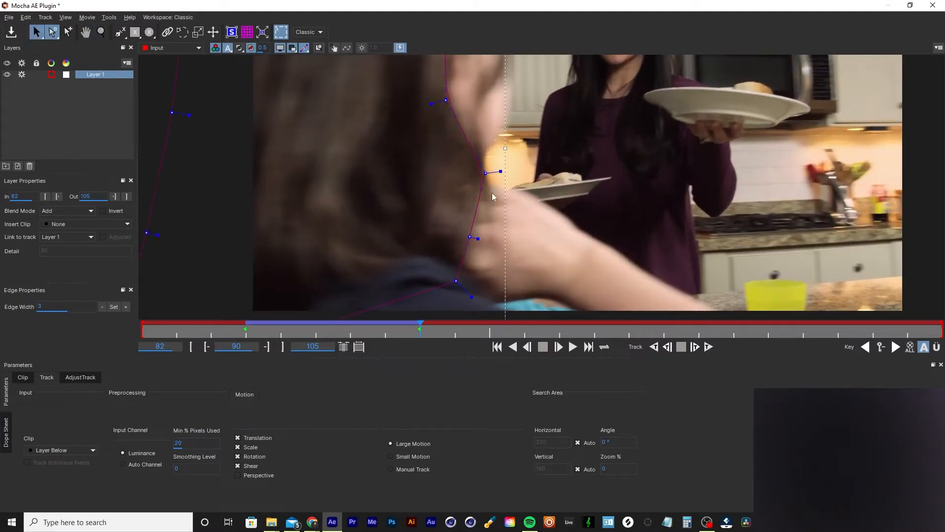
pyautogui.press('z')
pyautogui.moveTo(416, 168); pyautogui.dragTo(417, 256)
pyautogui.press('x')
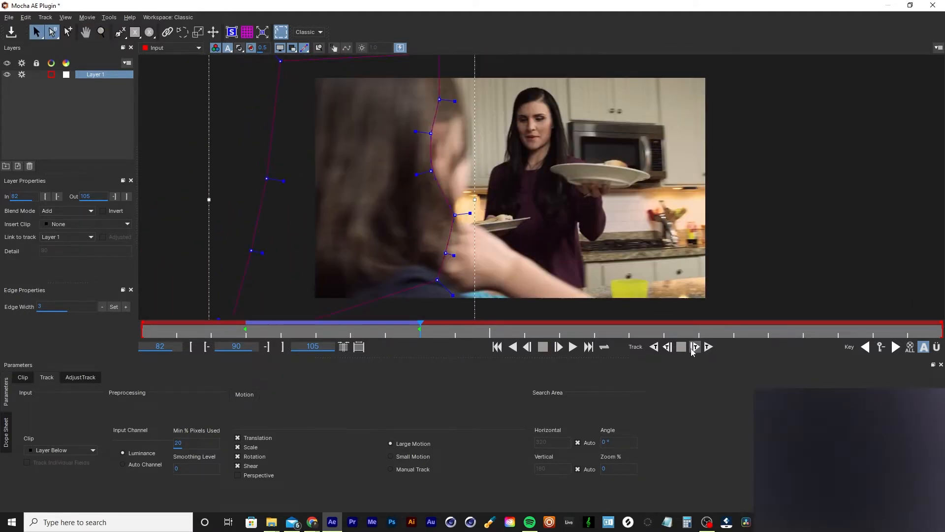
pyautogui.click(692, 349)
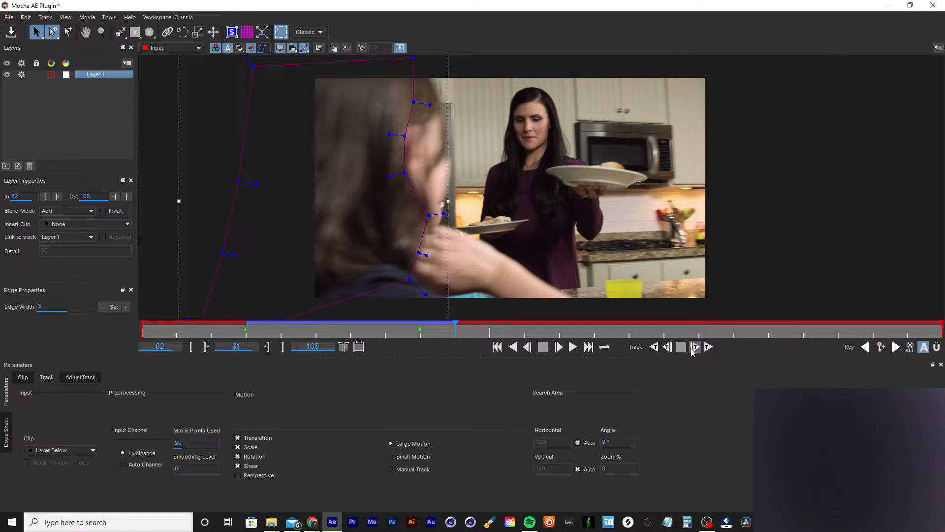
pyautogui.click(692, 349)
pyautogui.click(692, 349)
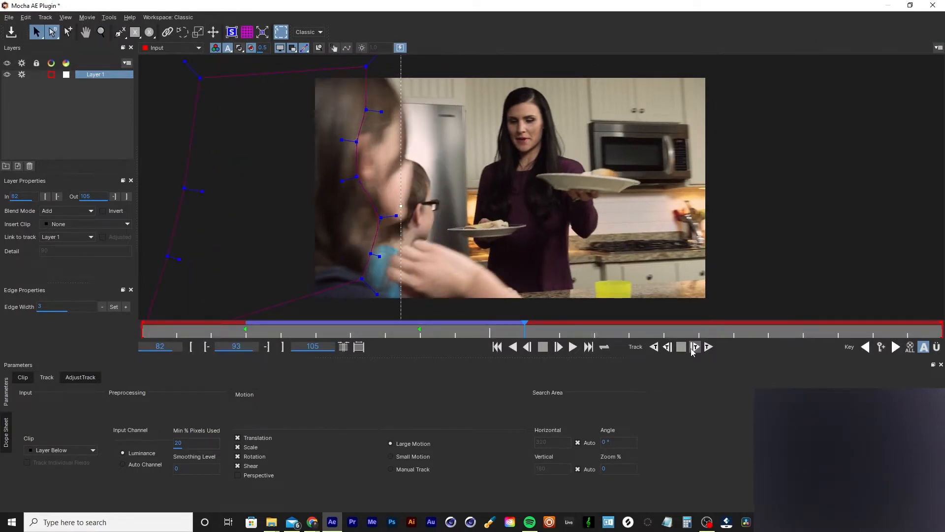
pyautogui.click(692, 349)
pyautogui.click(692, 349)
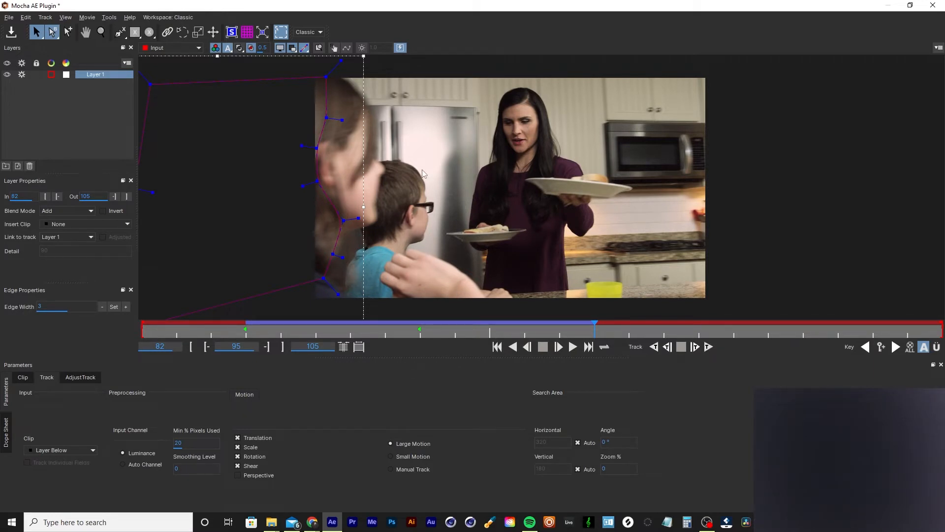
pyautogui.click(695, 347)
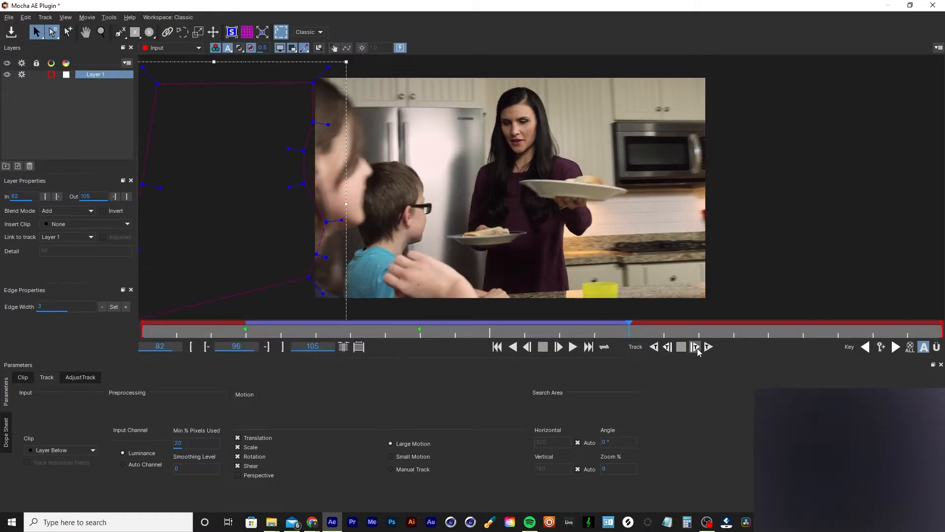
pyautogui.click(696, 348)
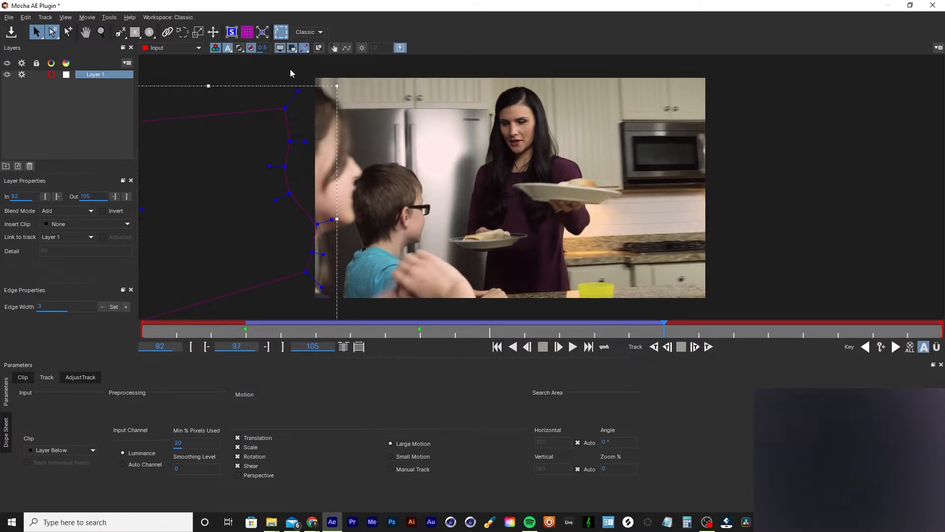
# - Switch the Mocha workspace to Essentials and reposition the clip to show the whole frame
pyautogui.click(305, 33)
pyautogui.click(310, 43)
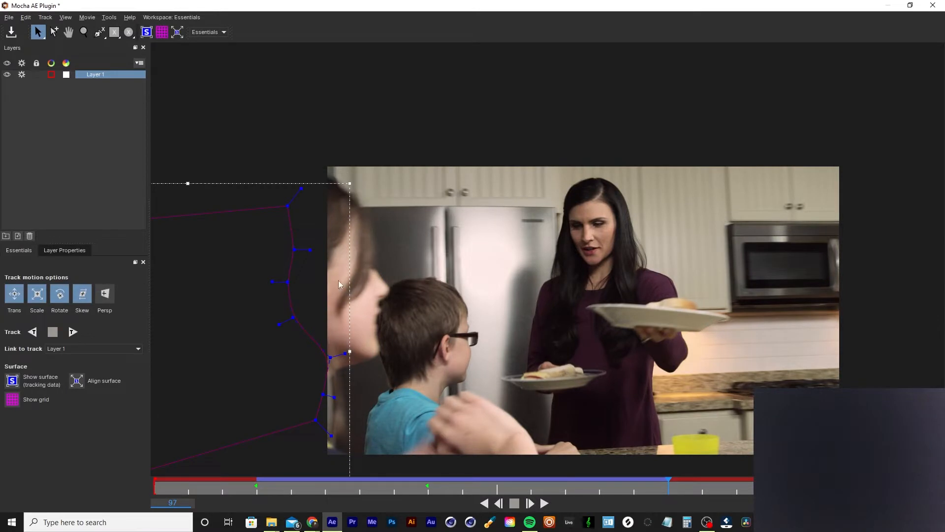
pyautogui.press('x')
pyautogui.moveTo(409, 294); pyautogui.dragTo(458, 181)
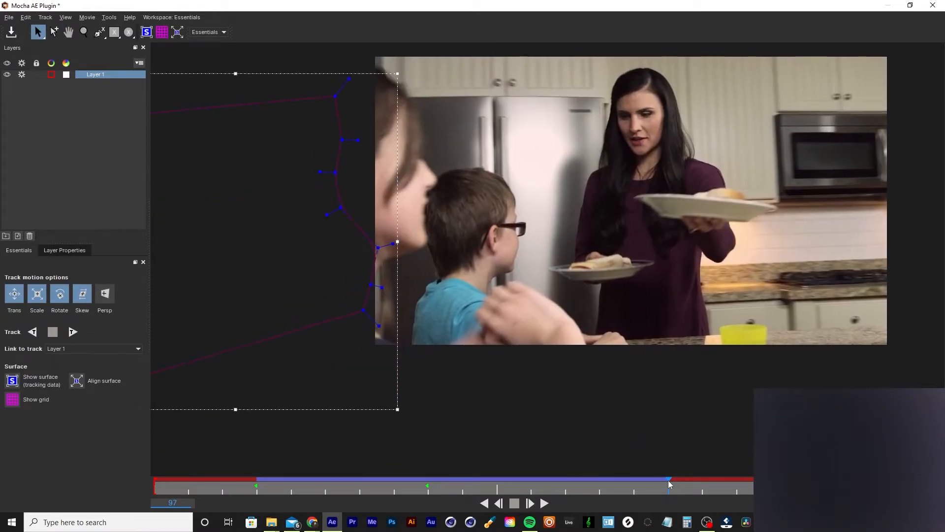
# - At frame 95, raise both top corners of the spline above the upper edge of the footage
pyautogui.moveTo(668, 481); pyautogui.dragTo(590, 485)
pyautogui.press('x')
pyautogui.moveTo(337, 175); pyautogui.dragTo(430, 282)
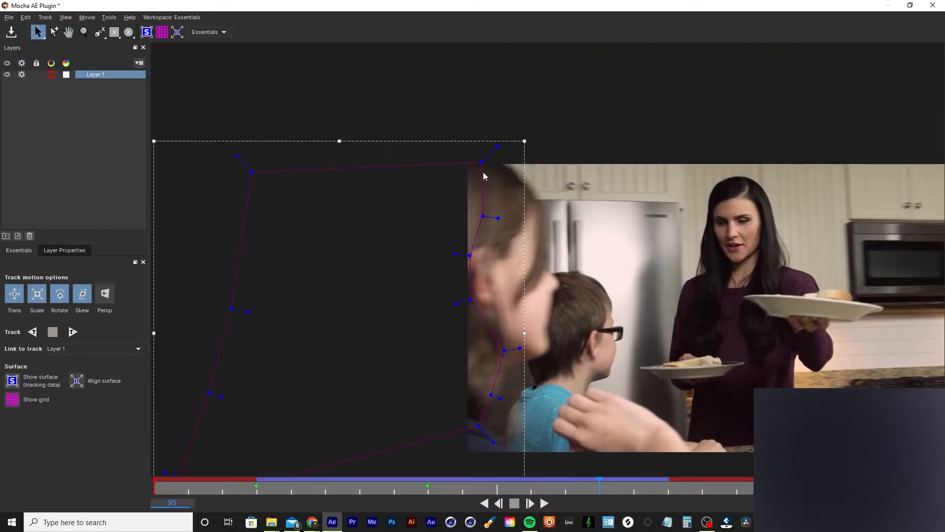
pyautogui.moveTo(482, 164); pyautogui.dragTo(483, 154)
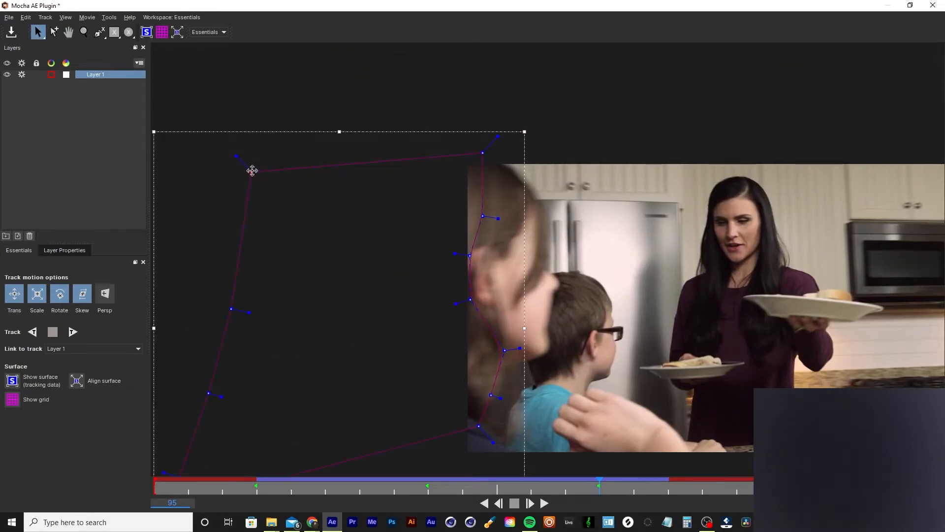
pyautogui.moveTo(251, 171); pyautogui.dragTo(249, 148)
pyautogui.moveTo(597, 487)
pyautogui.mouseDown()
pyautogui.moveTo(660, 488)
pyautogui.moveTo(362, 469)
pyautogui.moveTo(686, 470)
pyautogui.moveTo(435, 470)
pyautogui.moveTo(599, 480)
pyautogui.mouseUp()
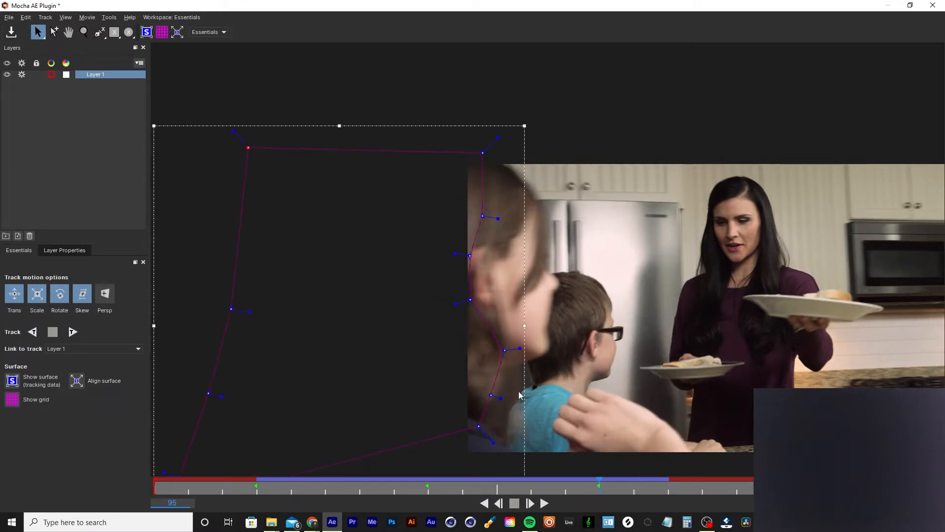
# - Return to the keyframe at frame 85 and bring the whole masked clip back into view
pyautogui.press('x')
pyautogui.moveTo(447, 364); pyautogui.dragTo(425, 246)
pyautogui.press('z')
pyautogui.moveTo(450, 298); pyautogui.dragTo(465, 149)
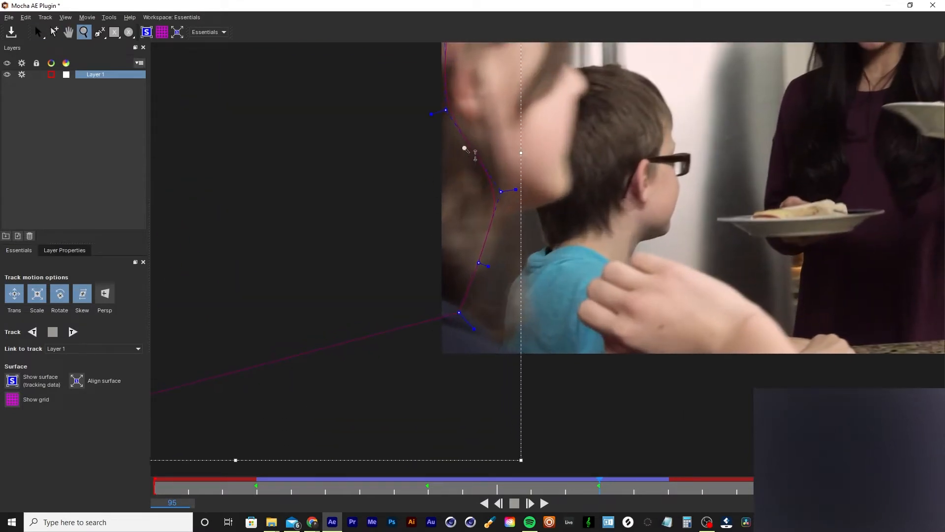
pyautogui.press('s')
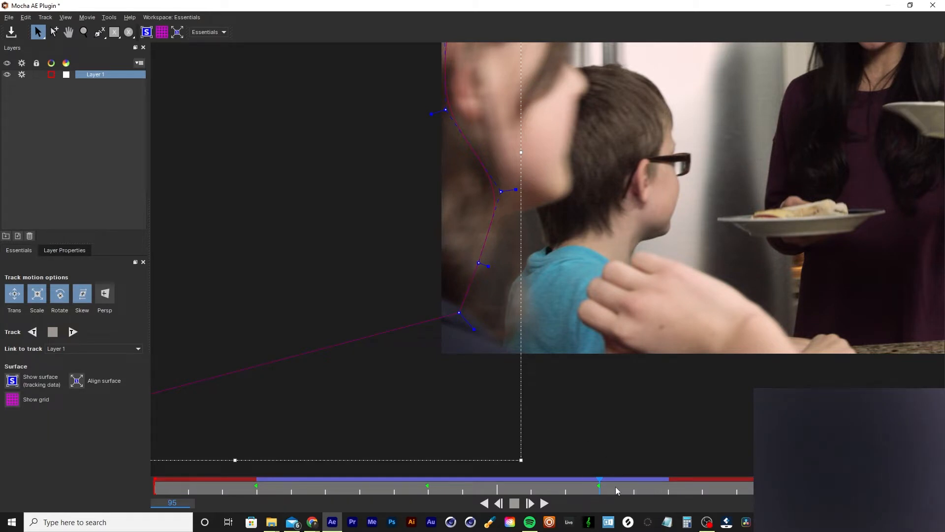
pyautogui.moveTo(600, 484); pyautogui.dragTo(259, 486)
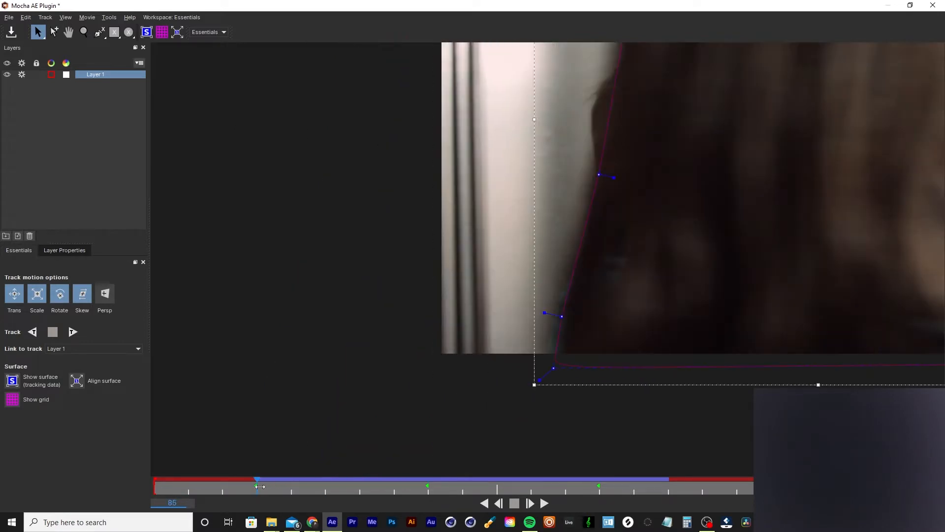
pyautogui.moveTo(700, 233); pyautogui.dragTo(691, 351)
pyautogui.press('x')
pyautogui.moveTo(779, 166); pyautogui.dragTo(554, 207)
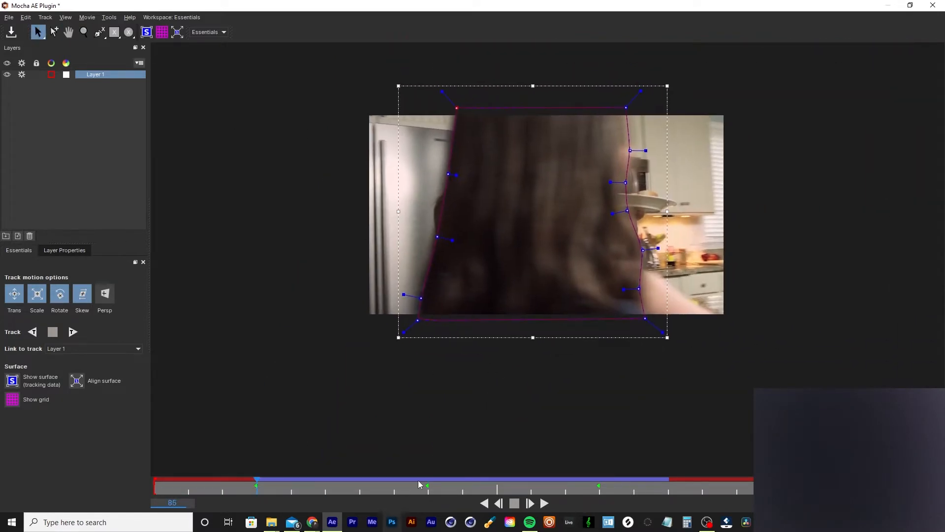
pyautogui.click(670, 348)
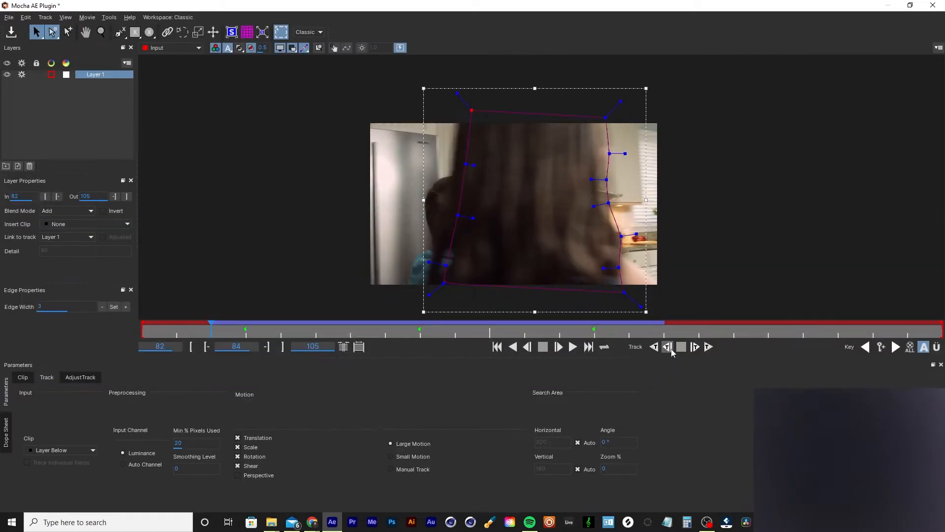
pyautogui.click(670, 349)
pyautogui.click(667, 348)
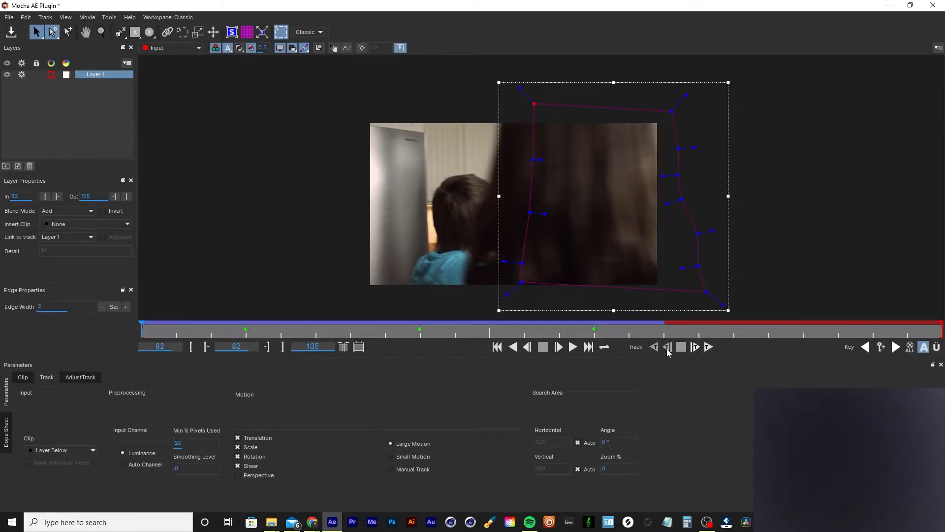
pyautogui.hotkey('ctrl', 'z')
pyautogui.hotkey('ctrl', 'z')
pyautogui.hotkey('ctrl', 'z')
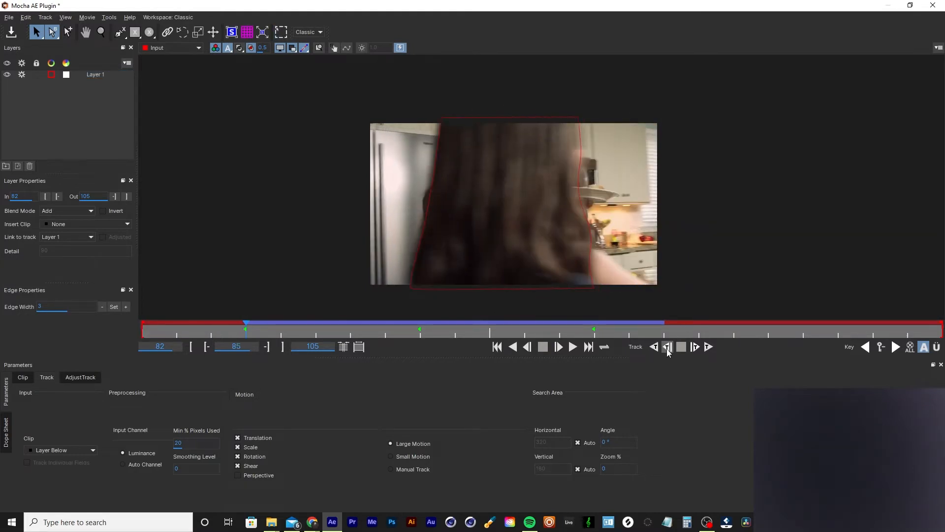
# - Track the spline backward from frame 85 to frame 82 and shift the whole spline slightly left there
pyautogui.click(668, 348)
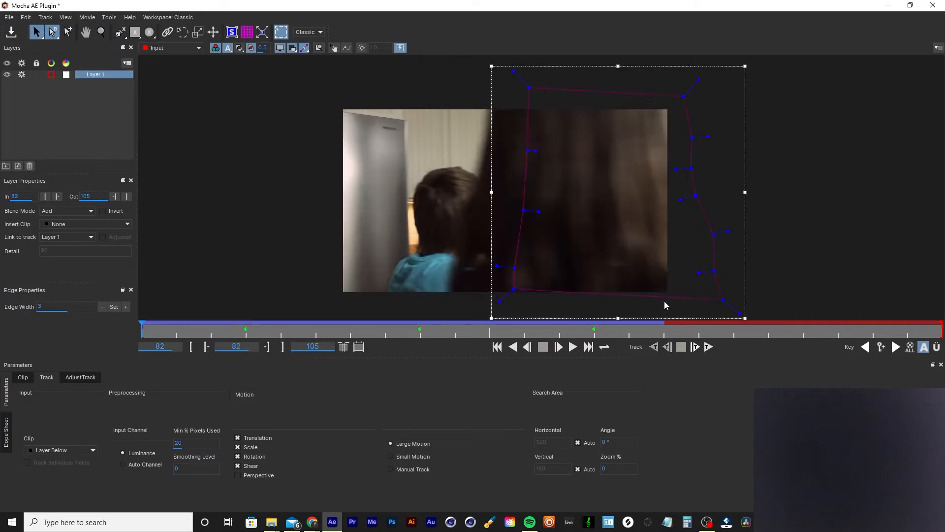
pyautogui.moveTo(142, 326)
pyautogui.mouseDown()
pyautogui.moveTo(237, 330)
pyautogui.moveTo(144, 338)
pyautogui.mouseUp()
pyautogui.moveTo(748, 165); pyautogui.dragTo(741, 164)
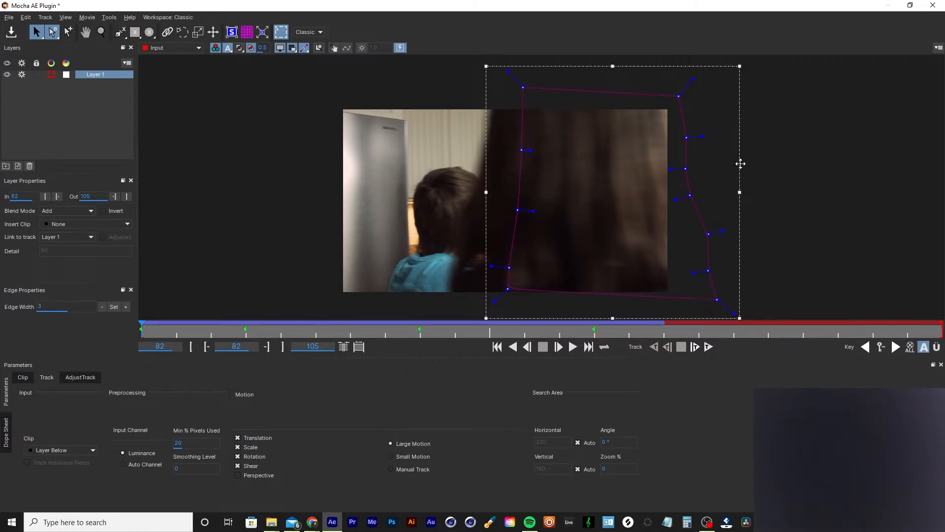
# - At frame 83, move the upper point of the spline's right edge inward against the hair
pyautogui.moveTo(151, 328)
pyautogui.mouseDown()
pyautogui.moveTo(238, 335)
pyautogui.moveTo(148, 336)
pyautogui.moveTo(167, 337)
pyautogui.mouseUp()
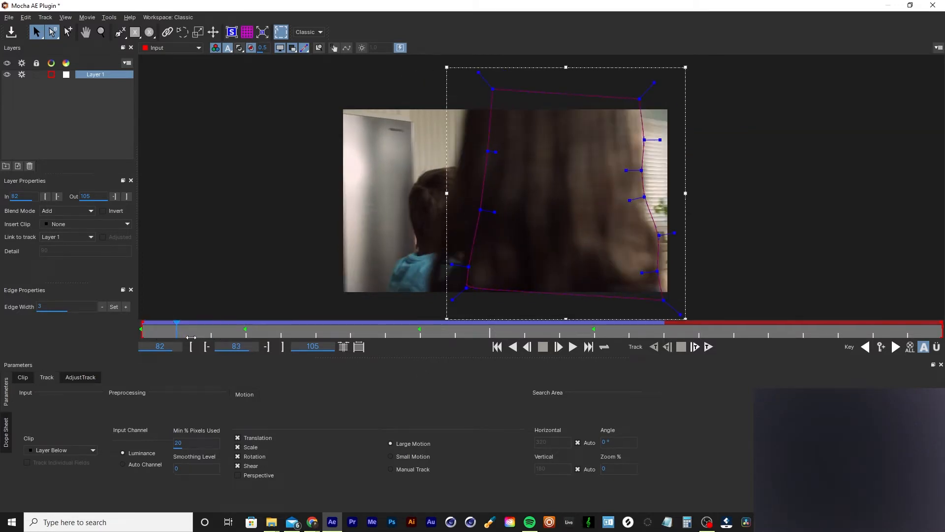
pyautogui.press('z')
pyautogui.moveTo(545, 211); pyautogui.dragTo(555, 48)
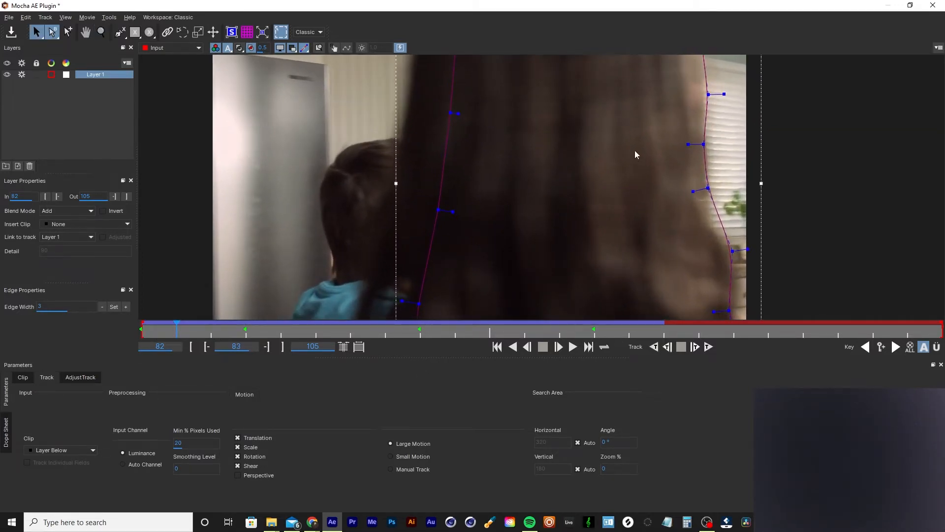
pyautogui.moveTo(634, 150); pyautogui.dragTo(602, 172)
pyautogui.press('z')
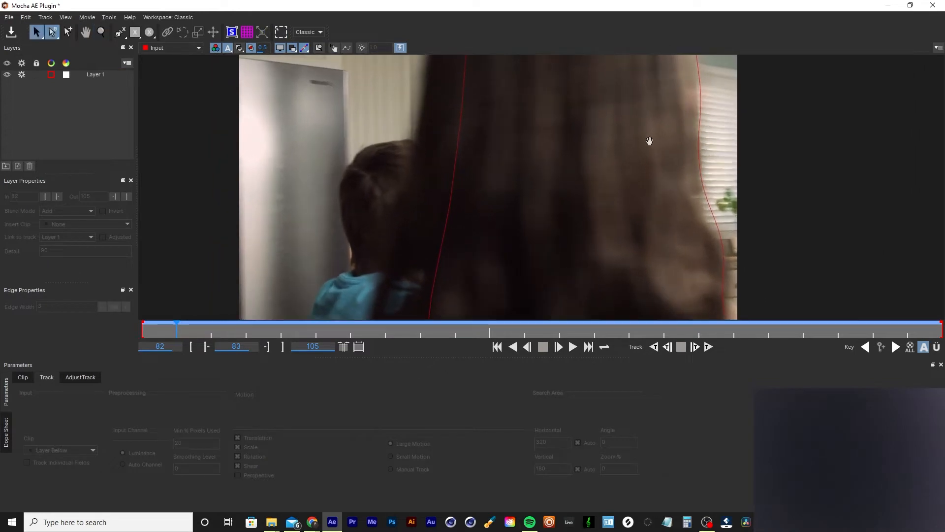
pyautogui.press('x')
pyautogui.moveTo(650, 136); pyautogui.dragTo(503, 226)
pyautogui.click(546, 137)
pyautogui.press('z')
pyautogui.moveTo(517, 190); pyautogui.dragTo(517, 115)
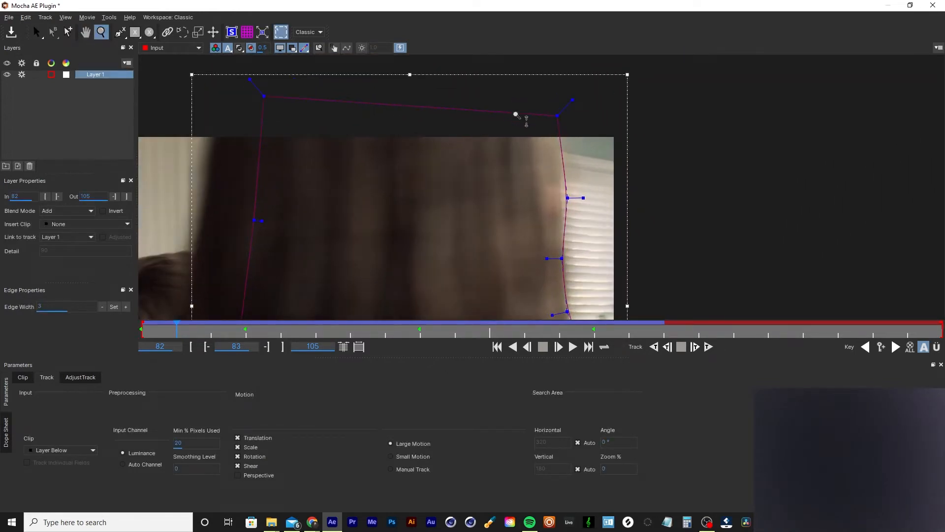
pyautogui.moveTo(568, 198); pyautogui.dragTo(562, 200)
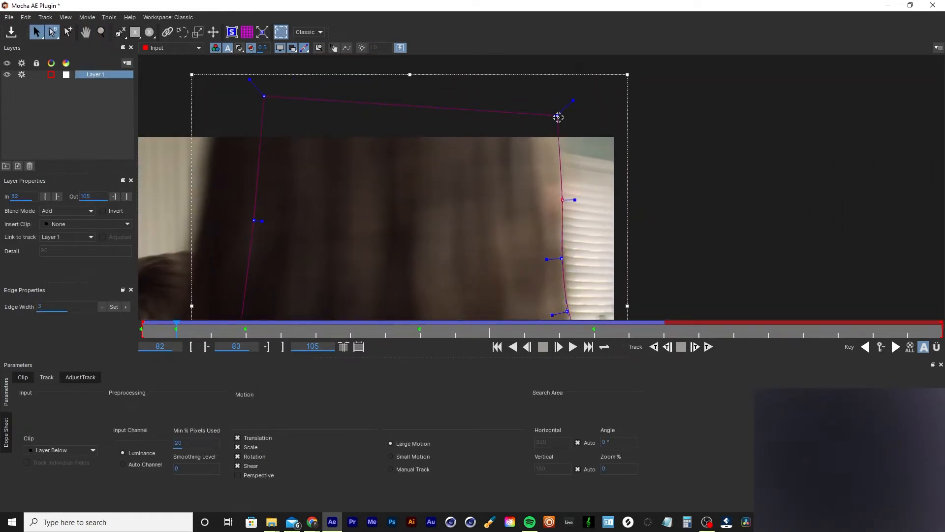
# - Fit the lower right-edge points to the hair outline and pull the spline's bottom-right corner inward
pyautogui.press('z')
pyautogui.moveTo(502, 274); pyautogui.dragTo(530, 131)
pyautogui.moveTo(563, 207); pyautogui.dragTo(564, 213)
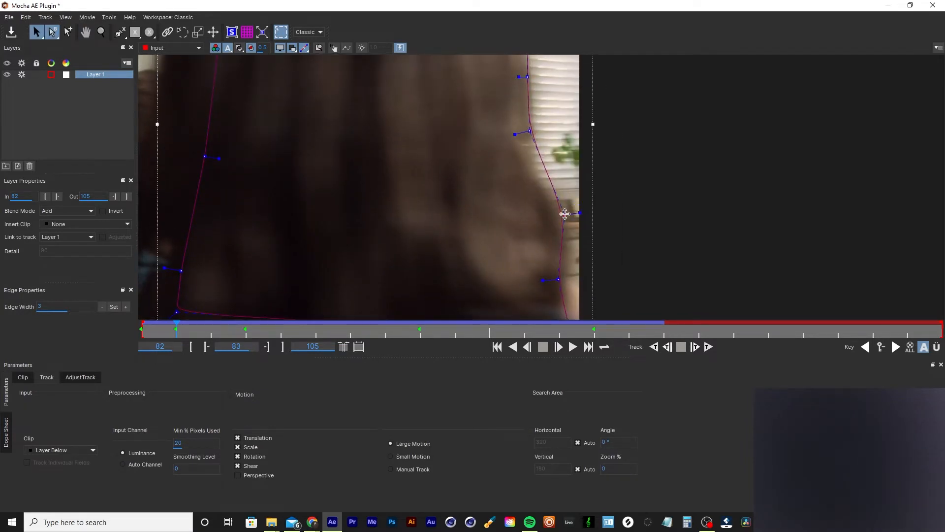
pyautogui.moveTo(559, 279); pyautogui.dragTo(548, 202)
pyautogui.press('x')
pyautogui.moveTo(559, 247); pyautogui.dragTo(551, 248)
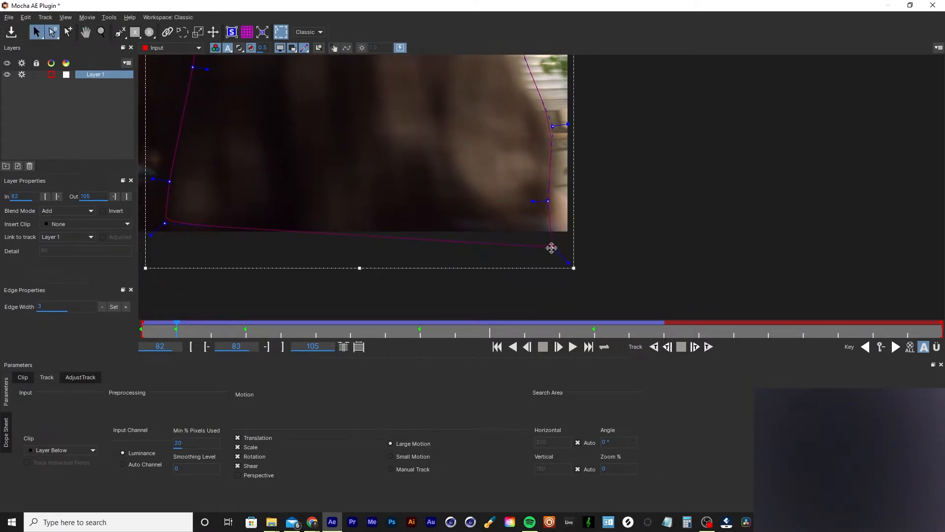
# - Reposition the middle right-edge points along the hair's inward curve and raise the spline's top-right corner slightly
pyautogui.press('x')
pyautogui.moveTo(526, 117); pyautogui.dragTo(547, 208)
pyautogui.moveTo(539, 136); pyautogui.dragTo(530, 155)
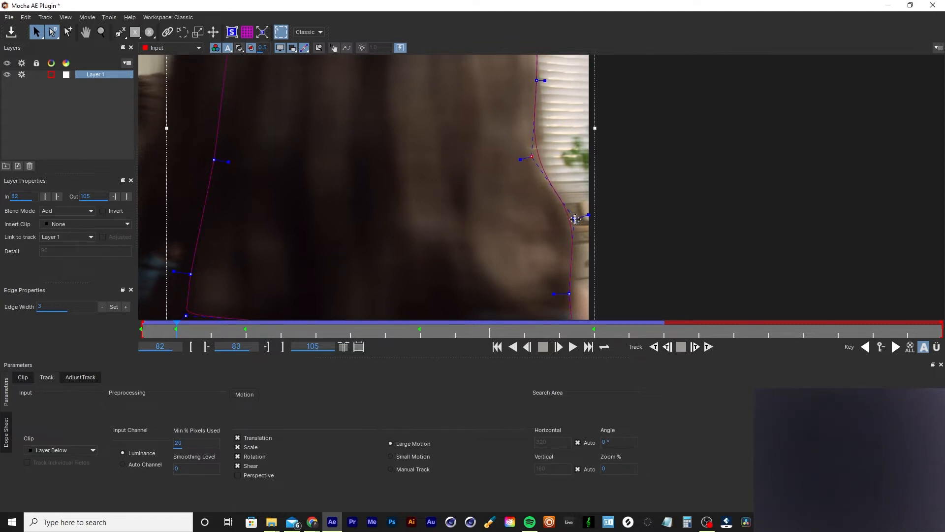
pyautogui.moveTo(574, 219); pyautogui.dragTo(574, 221)
pyautogui.press('x')
pyautogui.moveTo(536, 92); pyautogui.dragTo(528, 214)
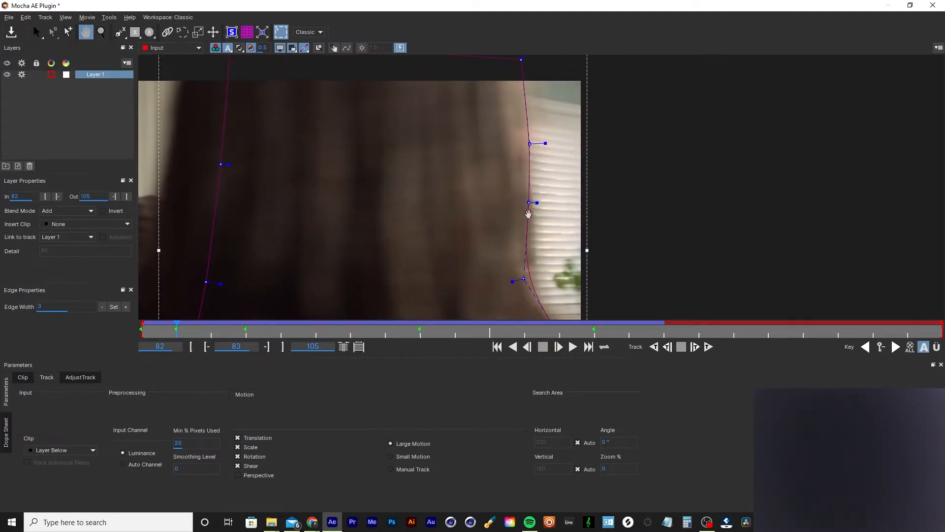
pyautogui.press('s')
pyautogui.moveTo(522, 62); pyautogui.dragTo(521, 56)
# - Move the spline's top-left corner and upper left-edge point outward onto the hair's left outline
pyautogui.press('x')
pyautogui.moveTo(315, 129); pyautogui.dragTo(539, 171)
pyautogui.moveTo(447, 205); pyautogui.dragTo(391, 204)
pyautogui.moveTo(453, 79); pyautogui.dragTo(409, 102)
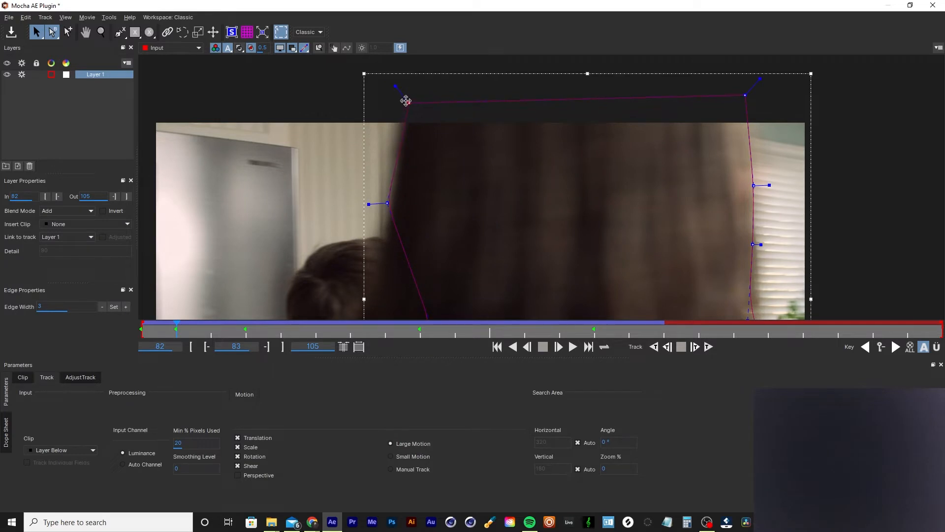
# - Move the remaining left-edge points and bottom-left corner outward to the hair's left outline, keeping the corner below the frame
pyautogui.moveTo(388, 202); pyautogui.dragTo(420, 41)
pyautogui.press('x')
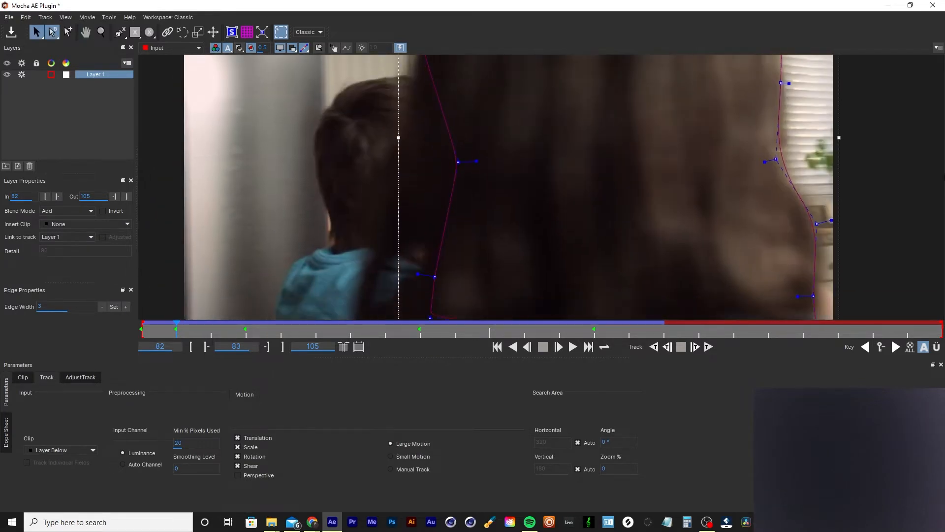
pyautogui.moveTo(456, 161); pyautogui.dragTo(395, 160)
pyautogui.press('x')
pyautogui.moveTo(439, 261); pyautogui.dragTo(406, 161)
pyautogui.moveTo(465, 207); pyautogui.dragTo(380, 236)
pyautogui.press('z')
pyautogui.moveTo(465, 161); pyautogui.dragTo(470, 216)
pyautogui.press('x')
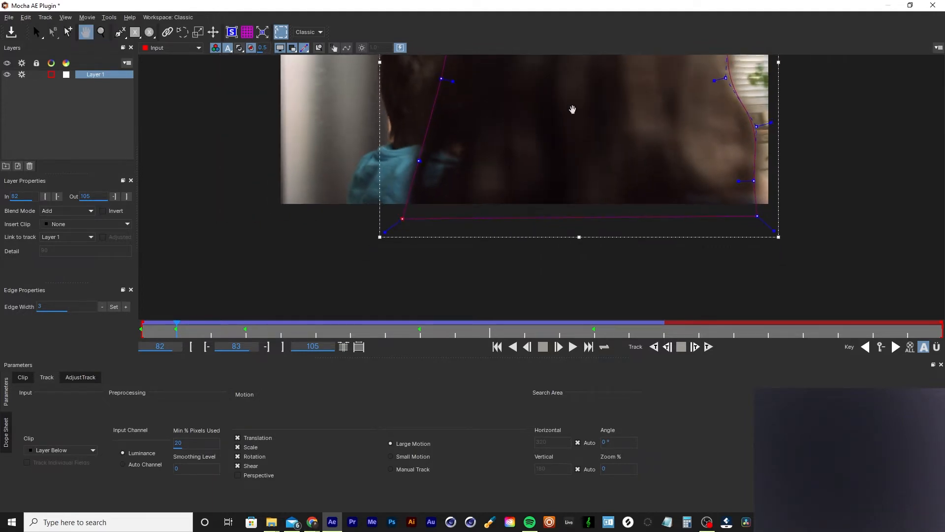
# - Play back the shot from frame 82 to check how the spline follows the passing hair
pyautogui.moveTo(571, 110); pyautogui.dragTo(497, 220)
pyautogui.press('z')
pyautogui.moveTo(528, 133); pyautogui.dragTo(516, 180)
pyautogui.press('x')
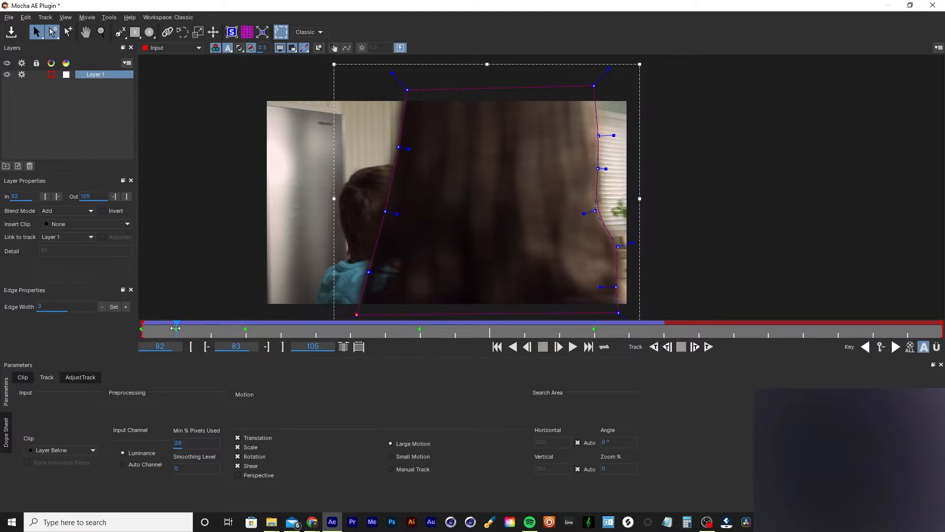
pyautogui.moveTo(176, 328); pyautogui.dragTo(61, 347)
pyautogui.press('space')
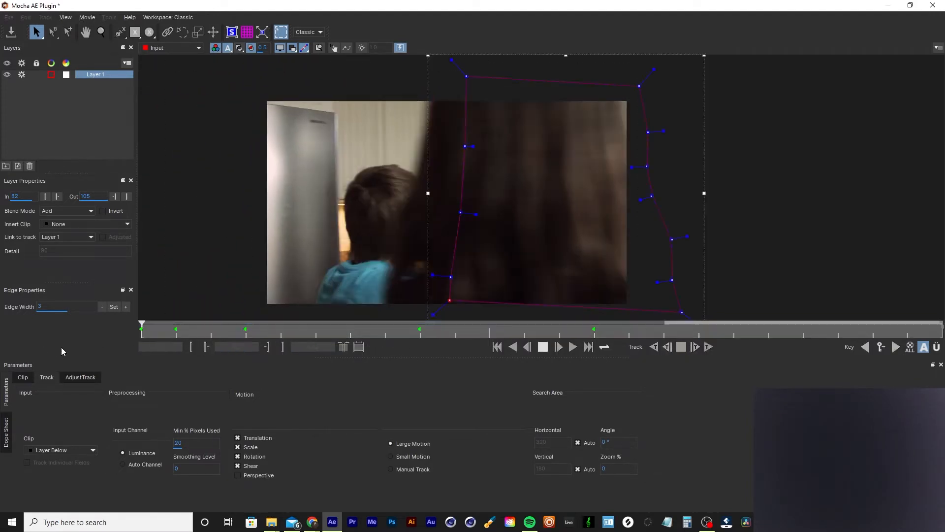
pyautogui.press('space')
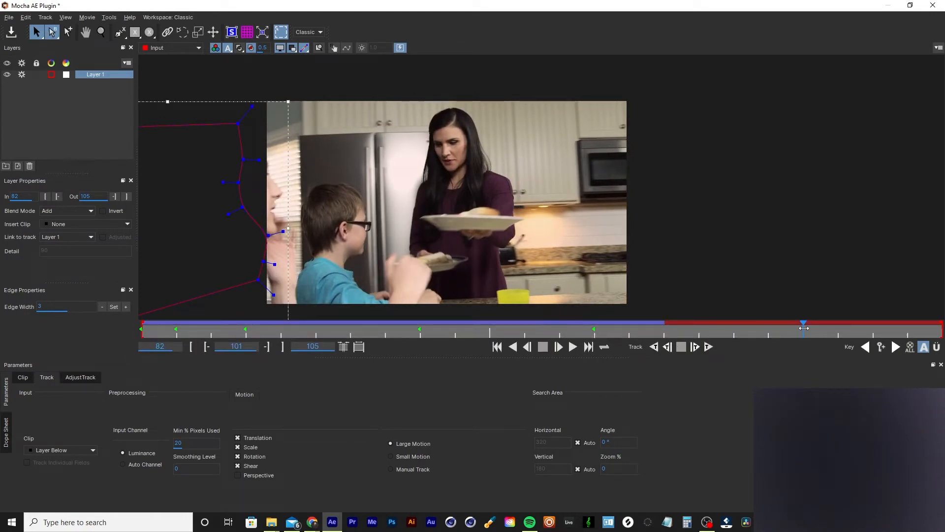
# - Set the out point of Layer 1 at frame 97
pyautogui.moveTo(804, 328); pyautogui.dragTo(668, 348)
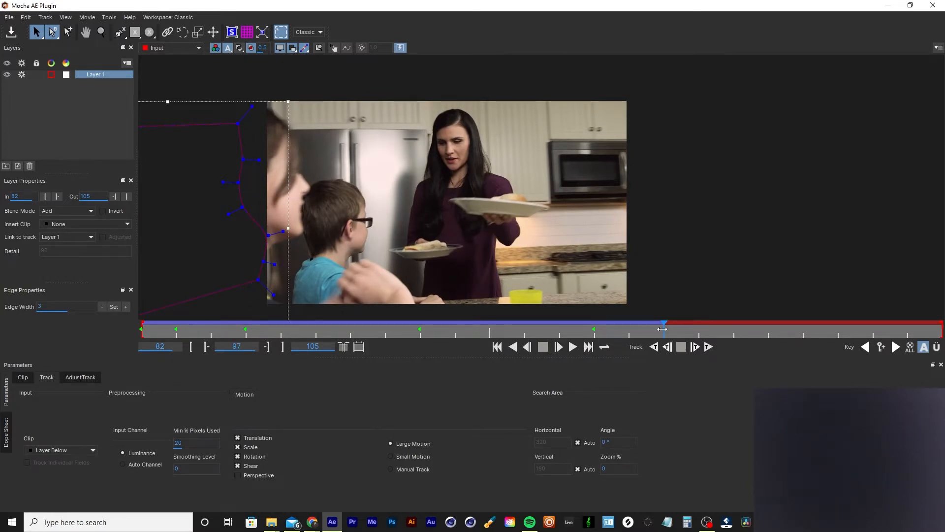
pyautogui.moveTo(667, 327)
pyautogui.mouseDown()
pyautogui.moveTo(429, 337)
pyautogui.moveTo(669, 338)
pyautogui.mouseUp()
pyautogui.click(129, 197)
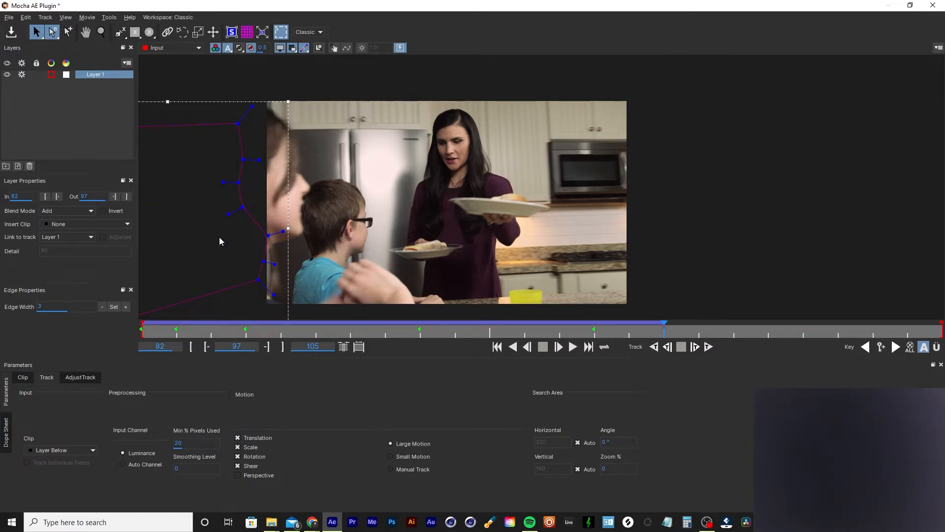
# - Hide Layer 1 at frame 97 to clear the view of the girl's face
pyautogui.moveTo(666, 328); pyautogui.dragTo(645, 331)
pyautogui.press('z')
pyautogui.moveTo(312, 187); pyautogui.dragTo(348, 3)
pyautogui.moveTo(331, 170); pyautogui.dragTo(318, 147)
pyautogui.press('x')
pyautogui.moveTo(301, 272); pyautogui.dragTo(418, 141)
pyautogui.press('z')
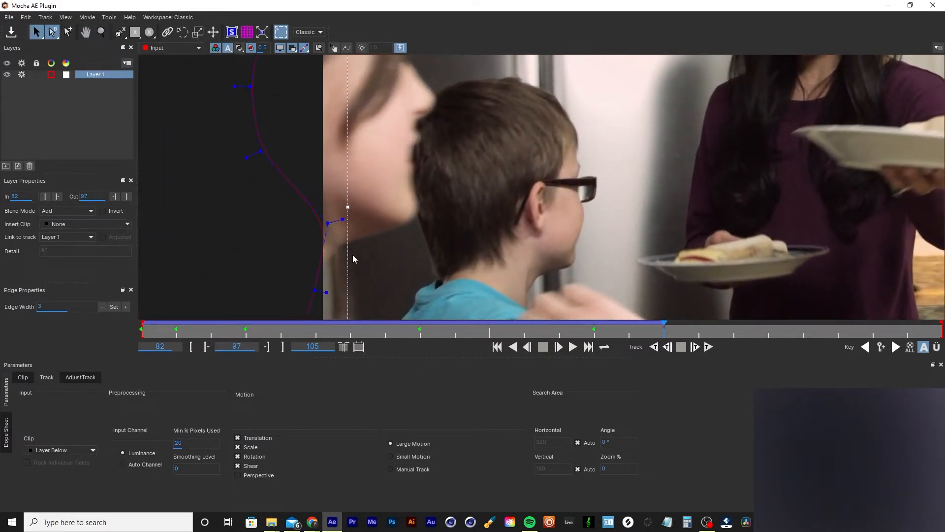
pyautogui.press('x')
pyautogui.moveTo(408, 232); pyautogui.dragTo(409, 207)
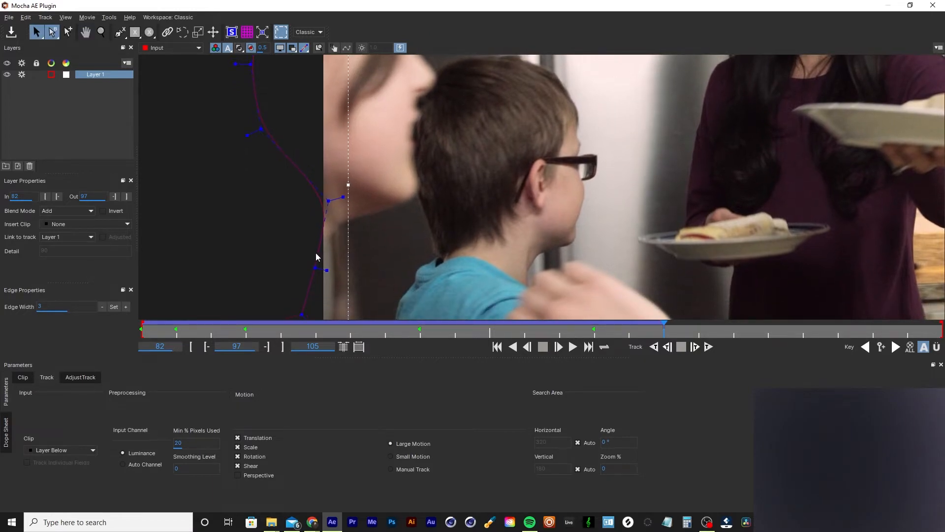
pyautogui.click(6, 75)
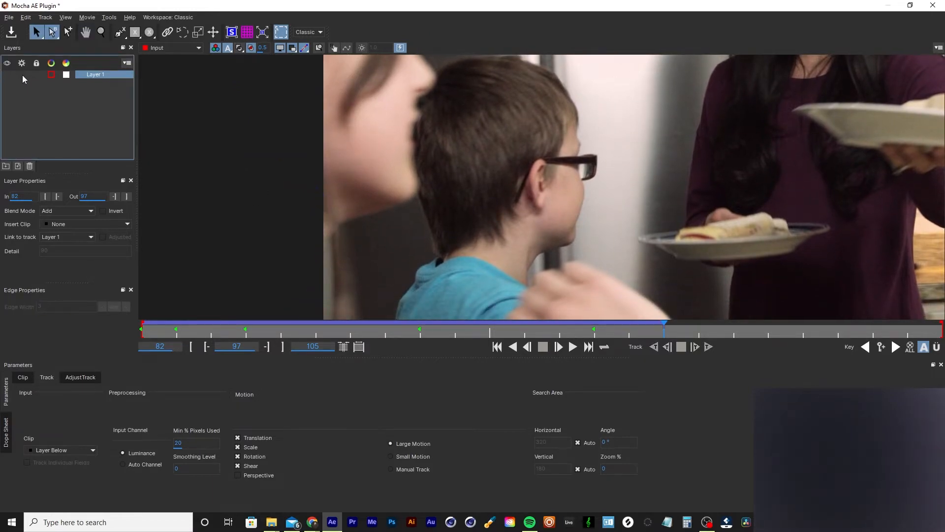
# - Start a new X-spline layer at frame 97, placing points from outside the frame along the girl's neck, jaw, chin, lips and nose
pyautogui.click(120, 33)
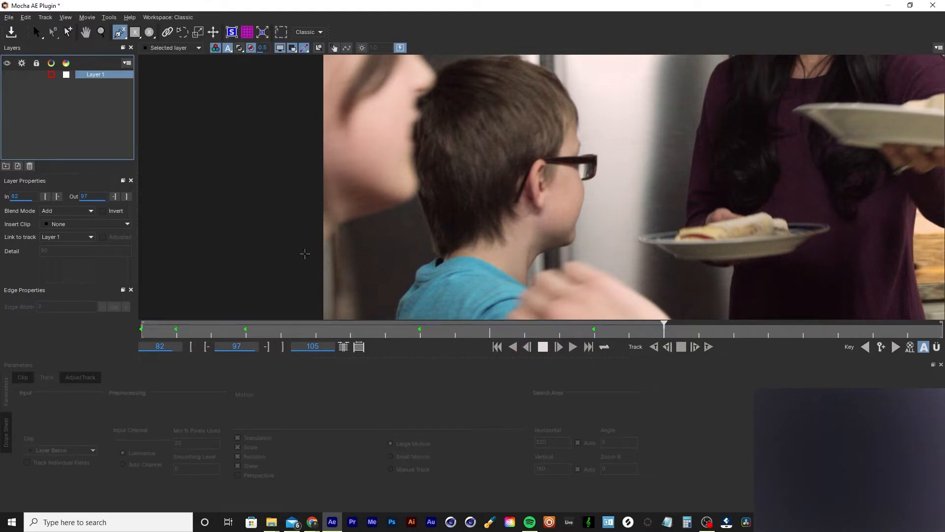
pyautogui.click(318, 246)
pyautogui.click(343, 223)
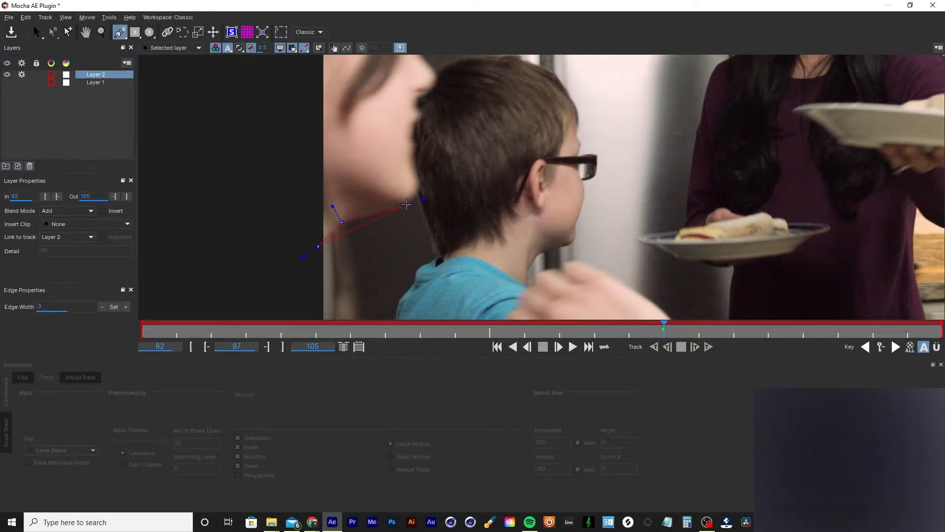
pyautogui.click(422, 184)
pyautogui.click(408, 155)
pyautogui.click(409, 138)
pyautogui.click(409, 123)
pyautogui.click(416, 95)
pyautogui.click(434, 85)
pyautogui.click(437, 75)
# - Continue the spline up the nose bridge, forehead and hair to beyond the frame edge and close the shape
pyautogui.press('x')
pyautogui.moveTo(436, 75); pyautogui.dragTo(492, 219)
pyautogui.click(457, 176)
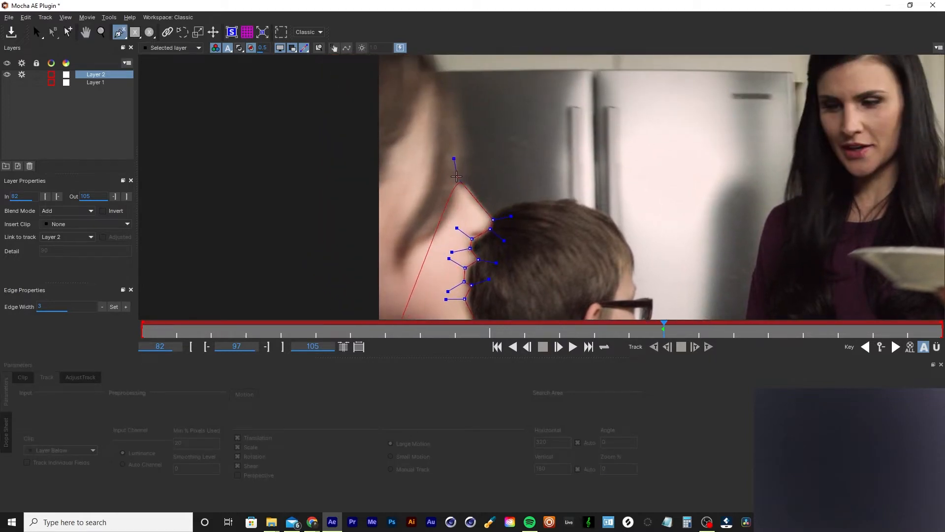
pyautogui.click(467, 130)
pyautogui.click(455, 96)
pyautogui.press('x')
pyautogui.moveTo(454, 97); pyautogui.dragTo(481, 196)
pyautogui.click(460, 152)
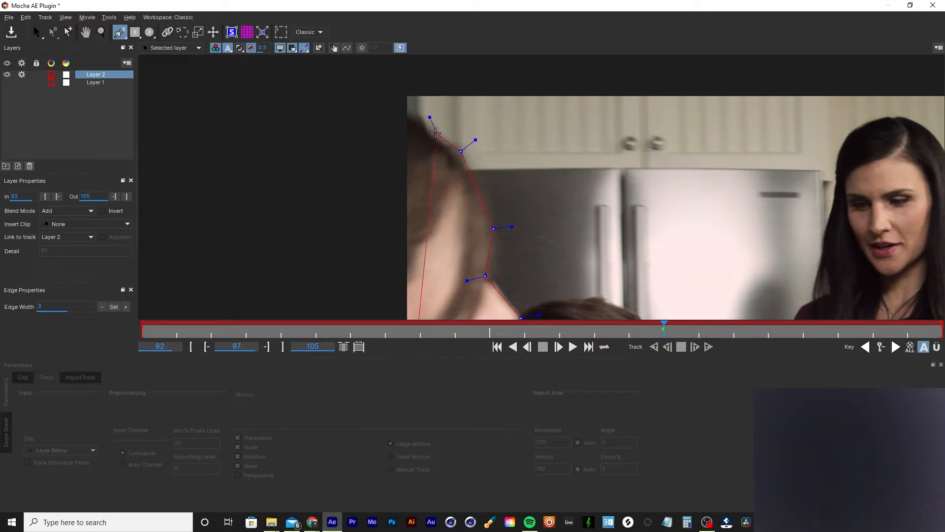
pyautogui.click(432, 132)
pyautogui.click(418, 94)
pyautogui.click(376, 97)
pyautogui.rightClick(388, 110)
# - Fit the spline points below the lower lip, at the chin and under the jaw to the face outline
pyautogui.press('z')
pyautogui.moveTo(423, 167); pyautogui.dragTo(427, 197)
pyautogui.press('x')
pyautogui.press('z')
pyautogui.scroll(-1, 427, 197)
pyautogui.press('s')
pyautogui.moveTo(520, 282); pyautogui.dragTo(523, 295)
pyautogui.press('x')
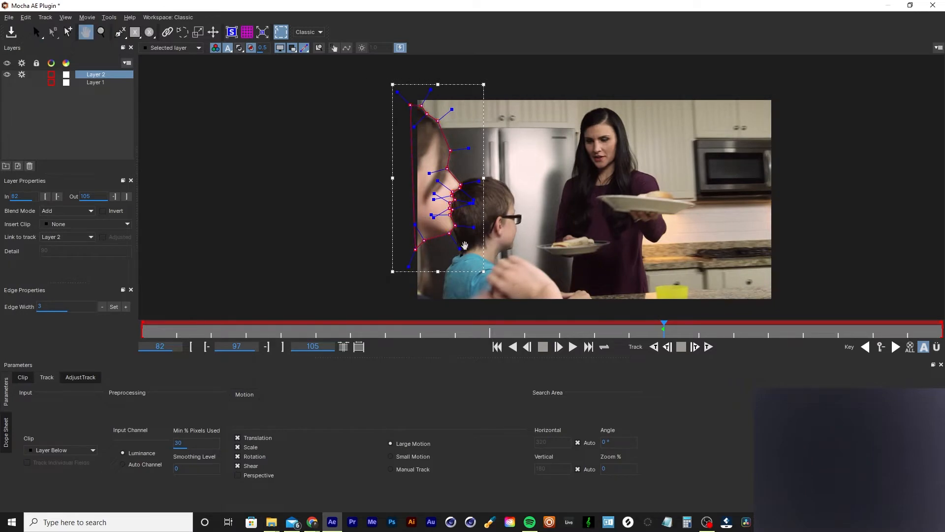
pyautogui.moveTo(456, 232)
pyautogui.mouseDown()
pyautogui.moveTo(466, 126)
pyautogui.moveTo(465, 216)
pyautogui.mouseUp()
pyautogui.press('z')
pyautogui.moveTo(465, 216); pyautogui.dragTo(448, 22)
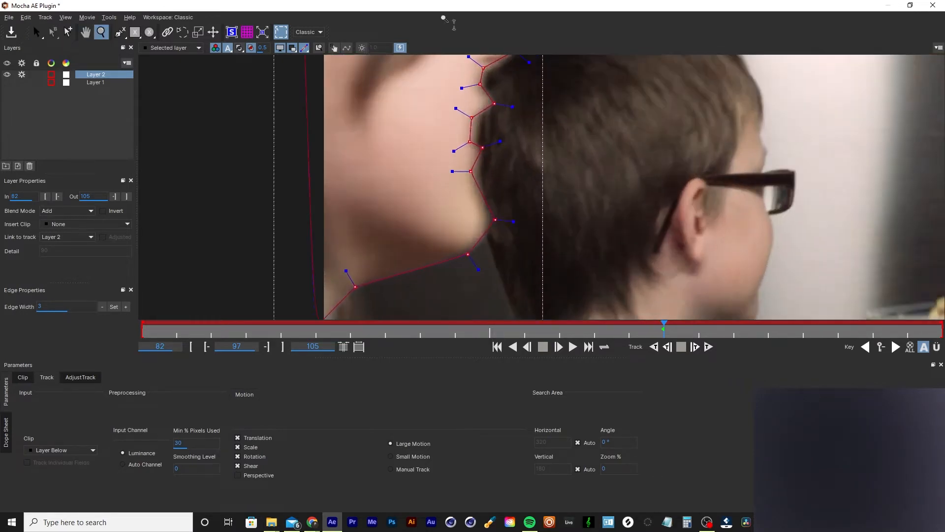
pyautogui.moveTo(425, 145); pyautogui.dragTo(424, 102)
pyautogui.moveTo(485, 174); pyautogui.dragTo(493, 182)
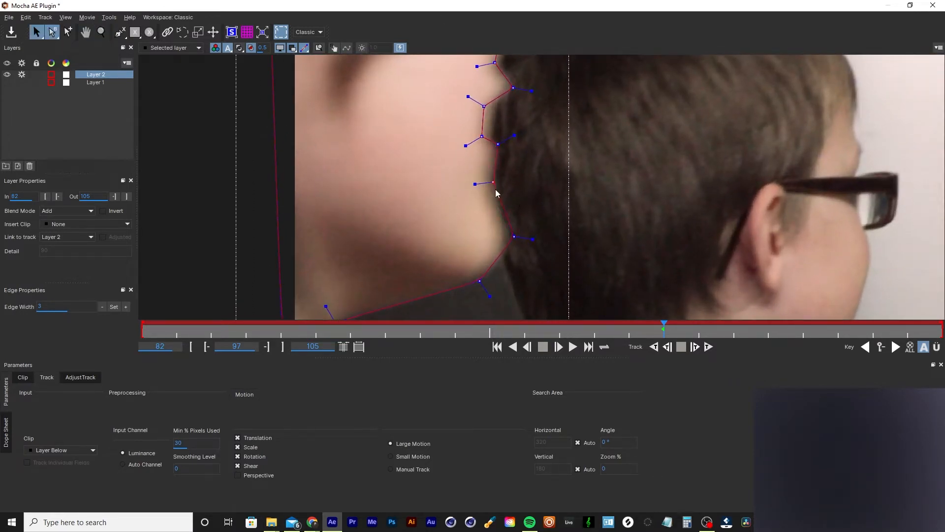
pyautogui.moveTo(514, 236); pyautogui.dragTo(515, 251)
pyautogui.moveTo(481, 282); pyautogui.dragTo(479, 279)
# - Adjust the neck point and move the spline's bottom-left corner farther outside the frame
pyautogui.press('x')
pyautogui.moveTo(389, 299); pyautogui.dragTo(470, 188)
pyautogui.moveTo(415, 215); pyautogui.dragTo(414, 217)
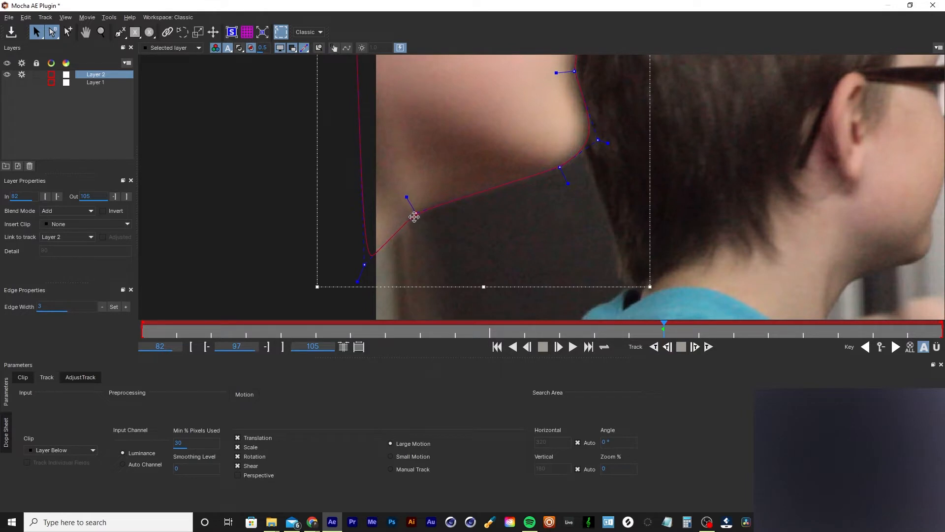
pyautogui.moveTo(365, 265); pyautogui.dragTo(351, 279)
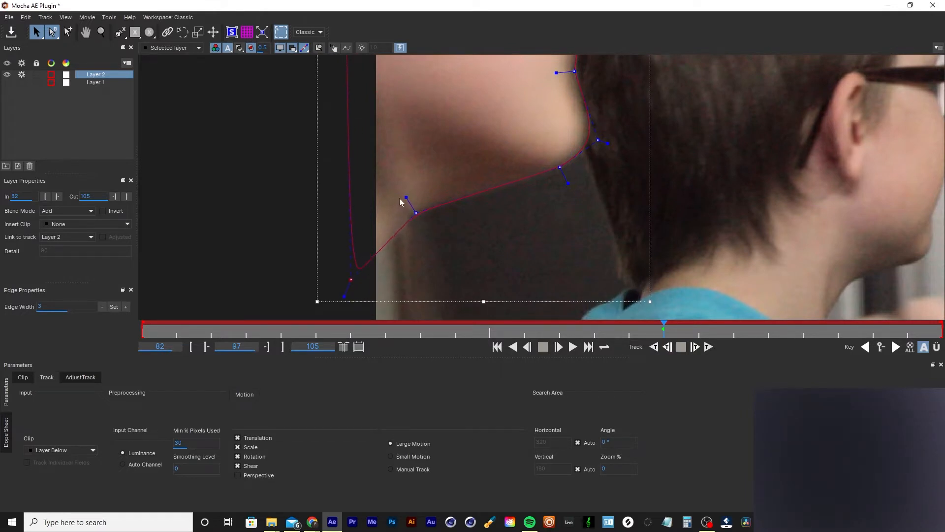
pyautogui.moveTo(416, 211); pyautogui.dragTo(412, 213)
# - Reposition the spline points around the chin dip and lips onto the mouth's profile
pyautogui.press('x')
pyautogui.moveTo(501, 111); pyautogui.dragTo(477, 286)
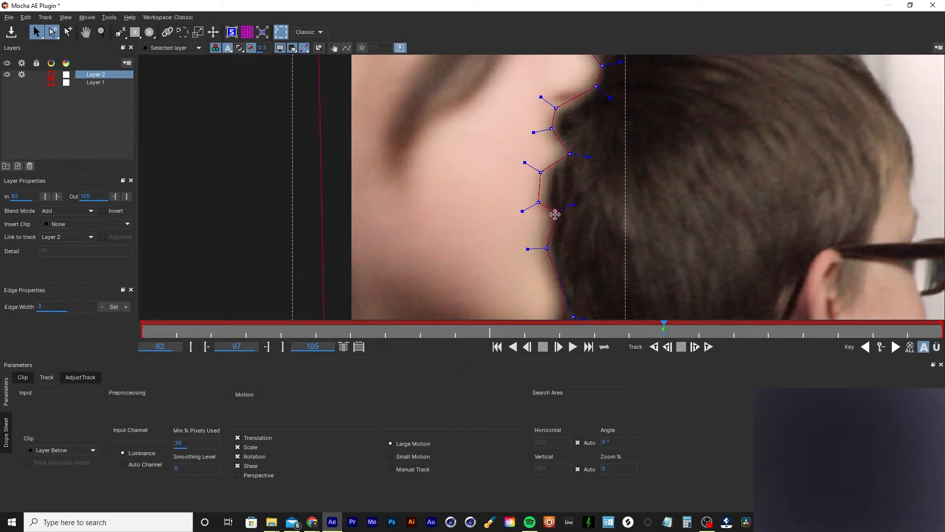
pyautogui.moveTo(539, 203); pyautogui.dragTo(544, 208)
pyautogui.moveTo(540, 171); pyautogui.dragTo(585, 159)
pyautogui.moveTo(551, 128)
pyautogui.mouseDown()
pyautogui.moveTo(558, 109)
pyautogui.moveTo(557, 135)
pyautogui.moveTo(543, 139)
pyautogui.moveTo(559, 114)
pyautogui.mouseUp()
# - Fit the points under the nose and at the nose tip to the nose's outline
pyautogui.moveTo(595, 88); pyautogui.dragTo(603, 130)
pyautogui.press('x')
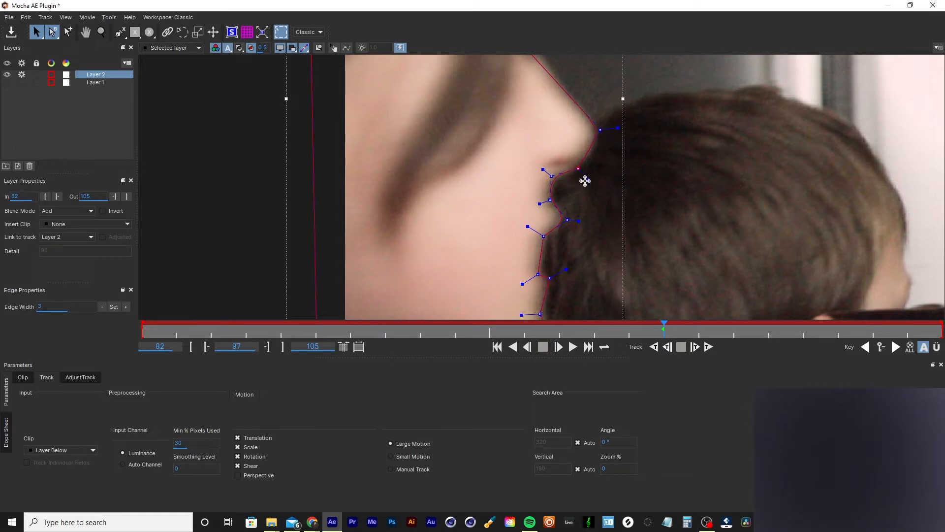
pyautogui.moveTo(577, 169); pyautogui.dragTo(588, 166)
pyautogui.moveTo(598, 126); pyautogui.dragTo(610, 125)
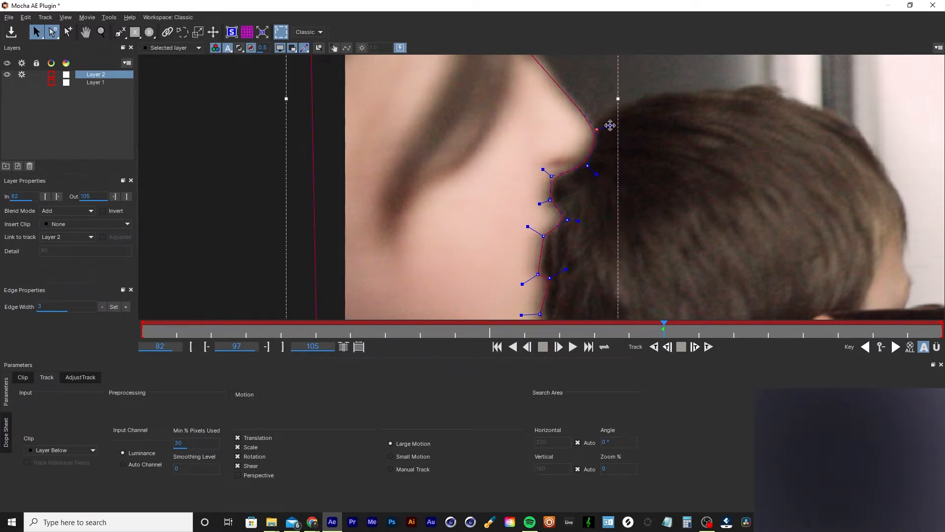
# - Move the nose-bridge point and the point beside the forehead outward onto the face and hair outline
pyautogui.press('x')
pyautogui.moveTo(526, 94); pyautogui.dragTo(535, 244)
pyautogui.moveTo(521, 189); pyautogui.dragTo(534, 186)
pyautogui.press('x')
pyautogui.moveTo(531, 124); pyautogui.dragTo(566, 252)
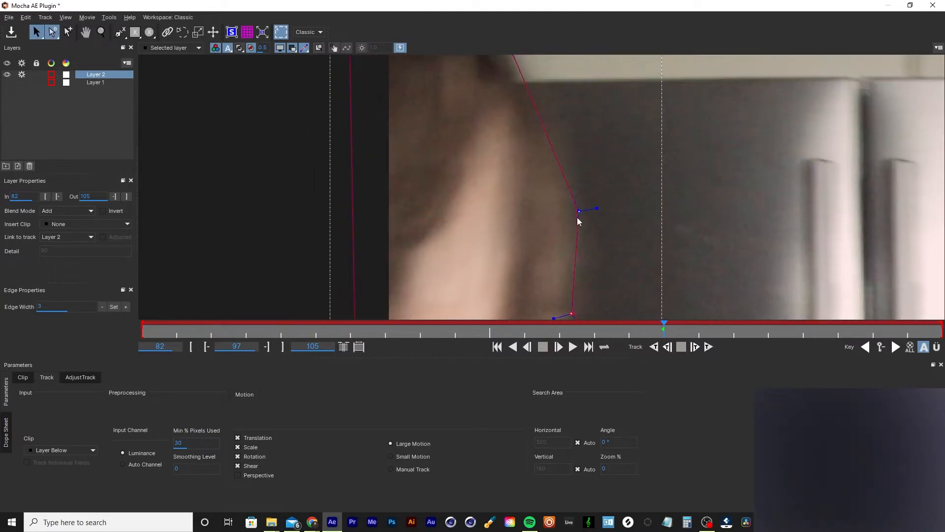
pyautogui.click(579, 212)
pyautogui.moveTo(579, 209); pyautogui.dragTo(581, 205)
# - Fit the upper spline points to the hair's outline and sharpen the top-left corner outside the frame
pyautogui.press('x')
pyautogui.moveTo(510, 118); pyautogui.dragTo(555, 237)
pyautogui.moveTo(551, 159); pyautogui.dragTo(540, 169)
pyautogui.moveTo(489, 118); pyautogui.dragTo(482, 124)
pyautogui.press('x')
pyautogui.press('x')
pyautogui.moveTo(442, 94); pyautogui.dragTo(497, 175)
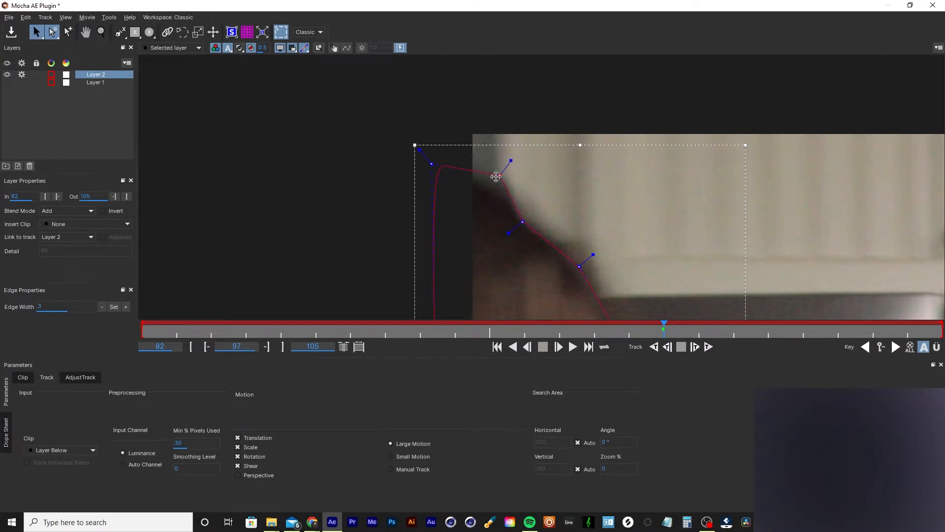
pyautogui.moveTo(431, 164); pyautogui.dragTo(432, 170)
pyautogui.moveTo(498, 175); pyautogui.dragTo(500, 179)
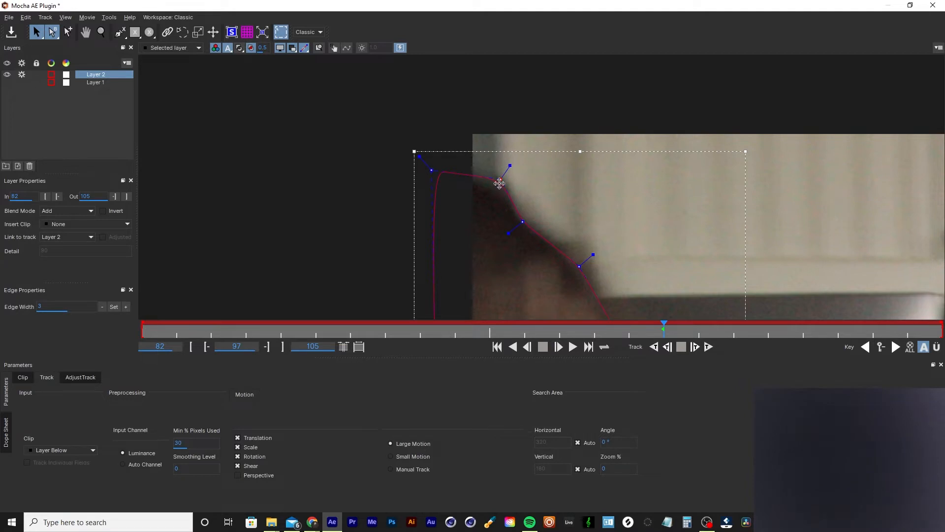
pyautogui.moveTo(427, 164); pyautogui.dragTo(407, 143)
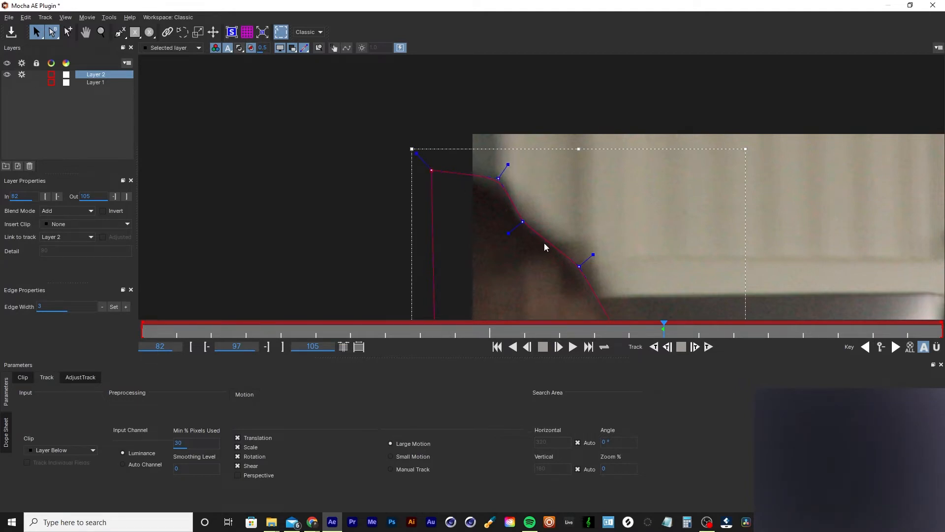
# - Set Min % Pixels Used to 100 for Layer 2
pyautogui.press('z')
pyautogui.press('x')
pyautogui.moveTo(531, 221); pyautogui.dragTo(453, 128)
pyautogui.press('z')
pyautogui.moveTo(471, 170); pyautogui.dragTo(469, 207)
pyautogui.press('x')
pyautogui.press('z')
pyautogui.press('x')
pyautogui.press('z')
pyautogui.press('x')
pyautogui.moveTo(494, 130); pyautogui.dragTo(435, 186)
pyautogui.press('z')
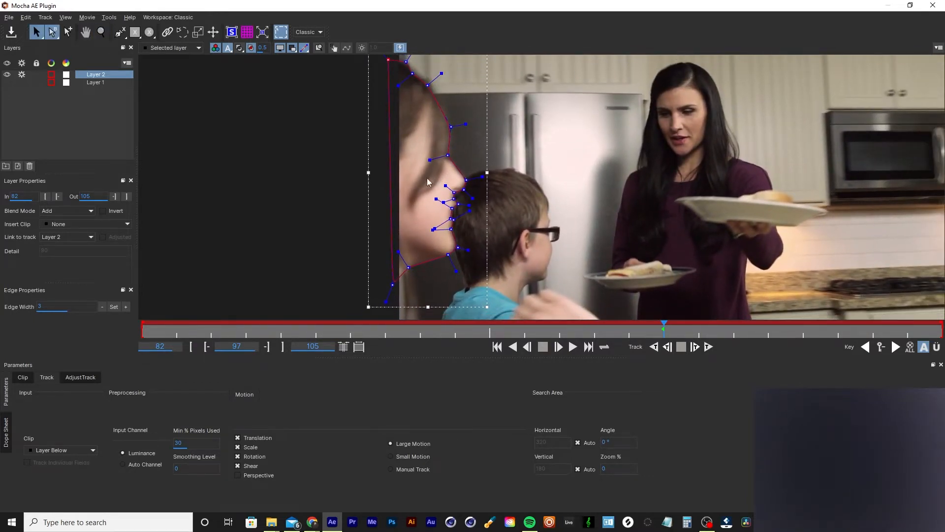
pyautogui.doubleClick(181, 443)
pyautogui.write('100')
# - Rename Layer 1 as "hair 1"
pyautogui.doubleClick(97, 82)
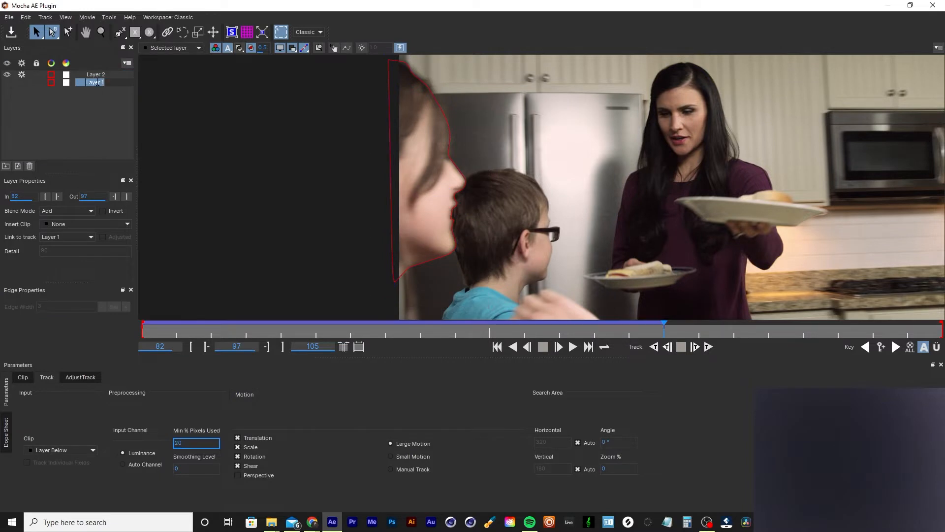
pyautogui.write('hair')
pyautogui.press('Return')
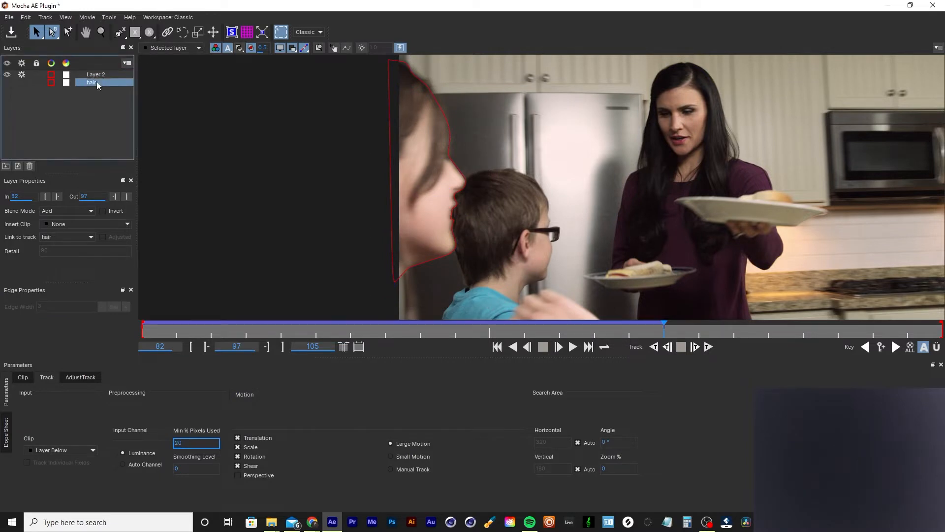
pyautogui.doubleClick(97, 83)
pyautogui.click(104, 83)
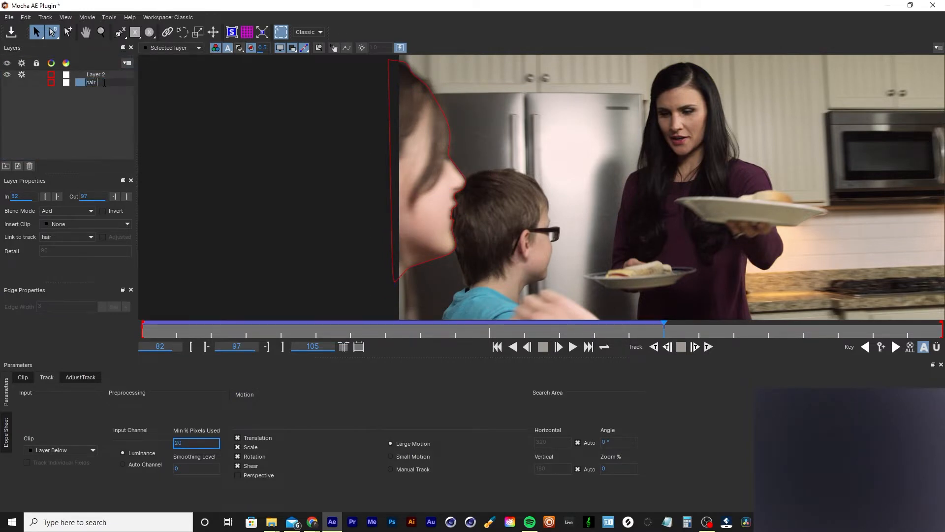
pyautogui.write('1')
pyautogui.press('Return')
# - Rename Layer 2 as "face"
pyautogui.doubleClick(96, 75)
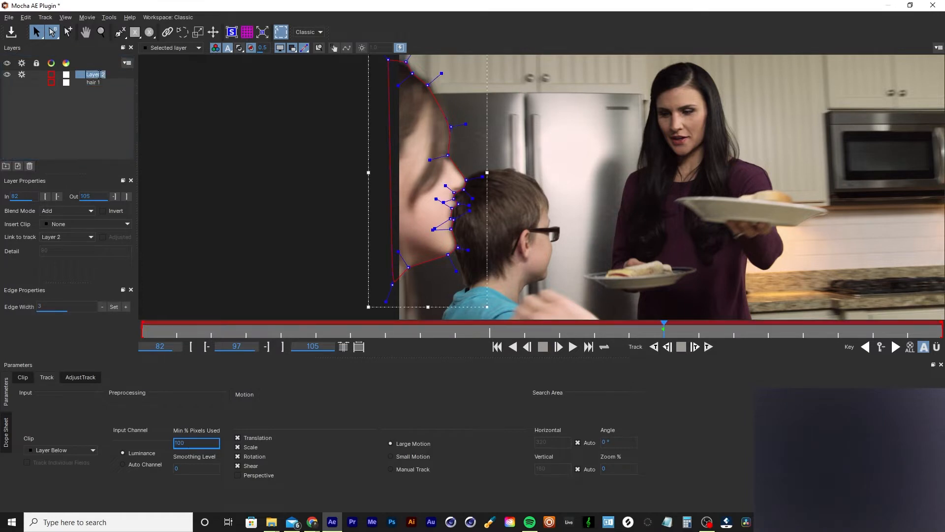
pyautogui.write('face')
pyautogui.press('Return')
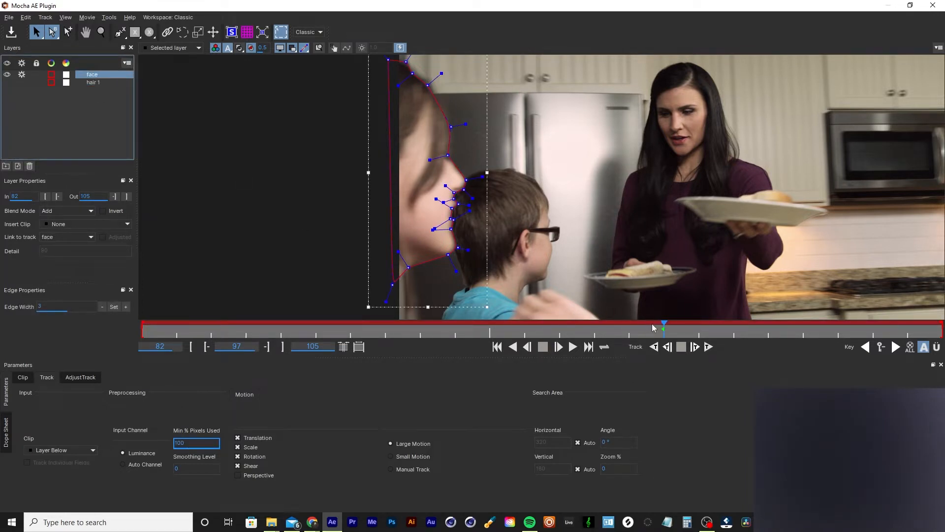
# - Try to track the face layer one frame forward from frame 97
pyautogui.click(699, 351)
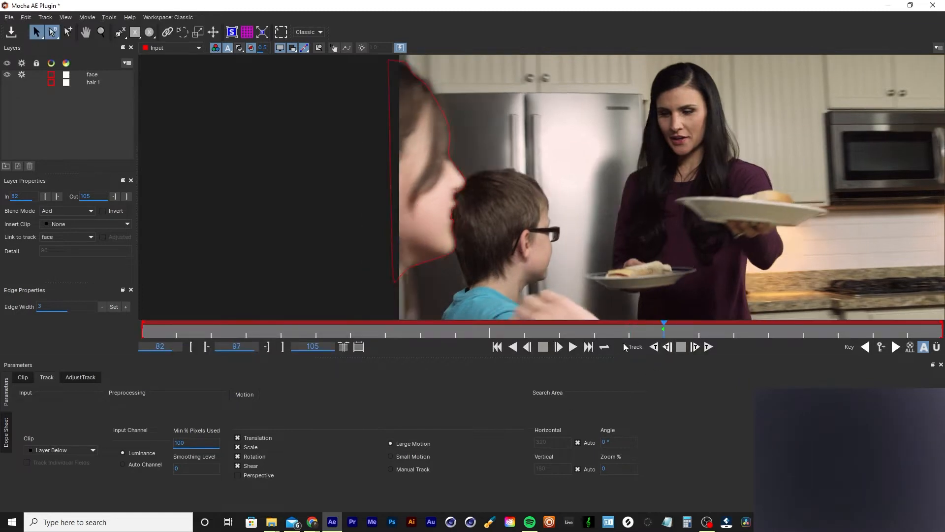
pyautogui.click(462, 189)
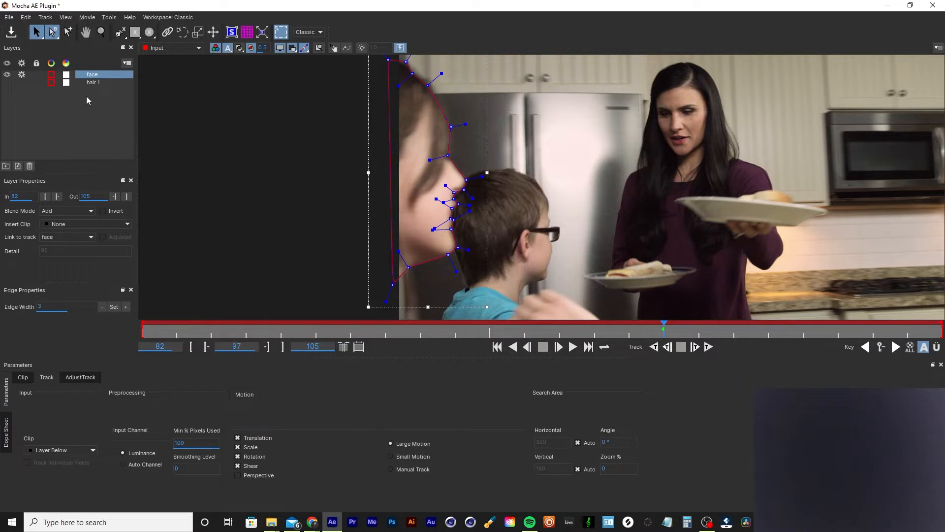
pyautogui.click(93, 82)
pyautogui.click(95, 76)
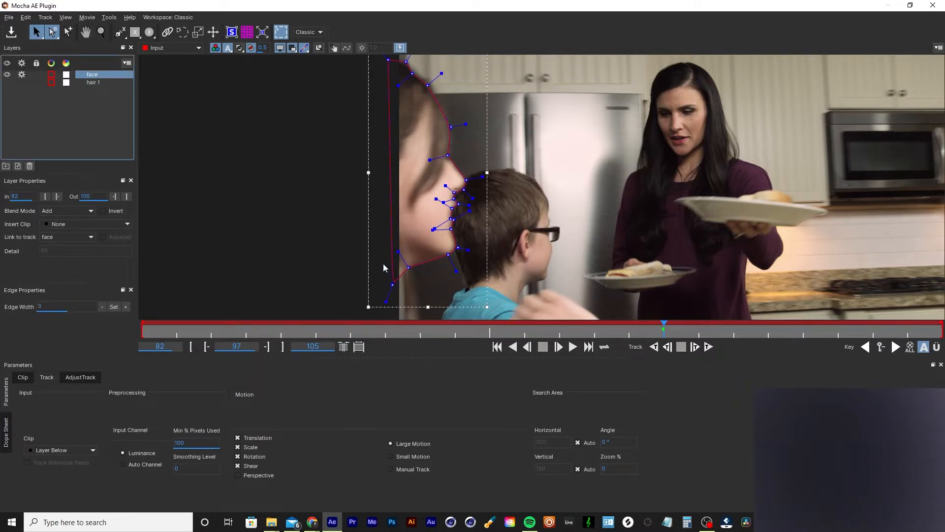
# - Set Min % Pixels Used to 20 for the face layer and track it forward one frame to frame 98
pyautogui.click(184, 442)
pyautogui.write('20')
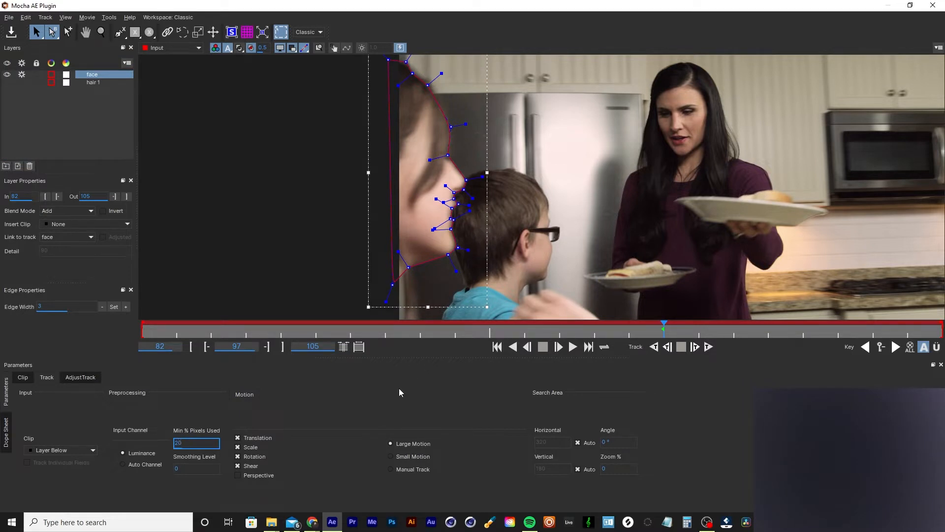
pyautogui.click(696, 347)
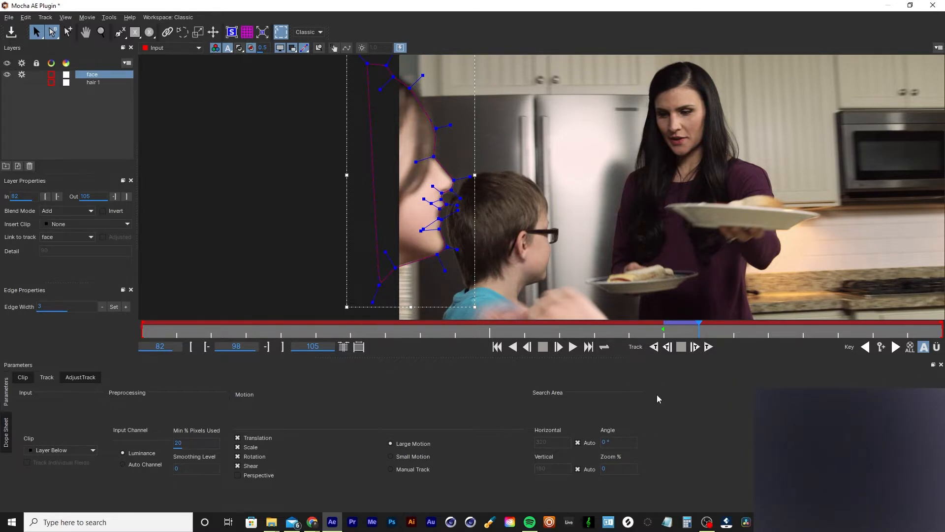
# - Track the face layer forward one frame at a time from frame 98 to frame 105
pyautogui.click(696, 347)
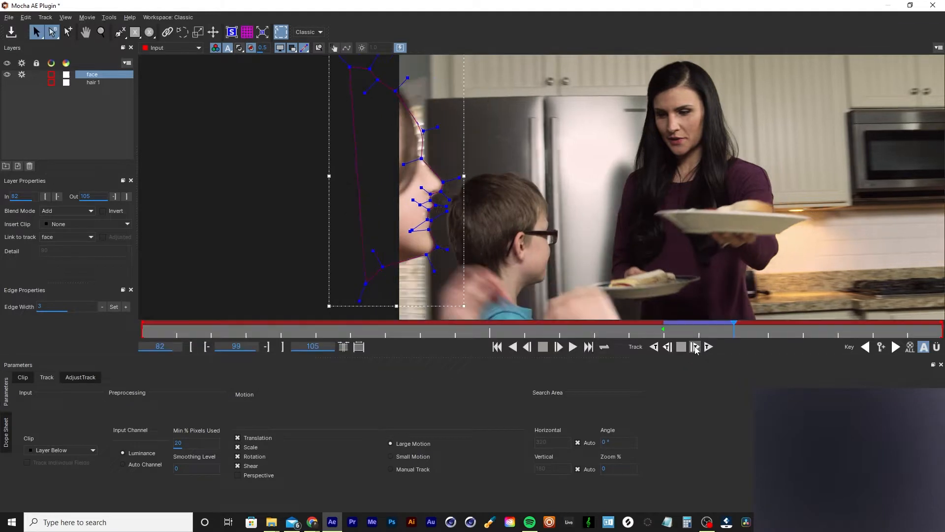
pyautogui.click(695, 347)
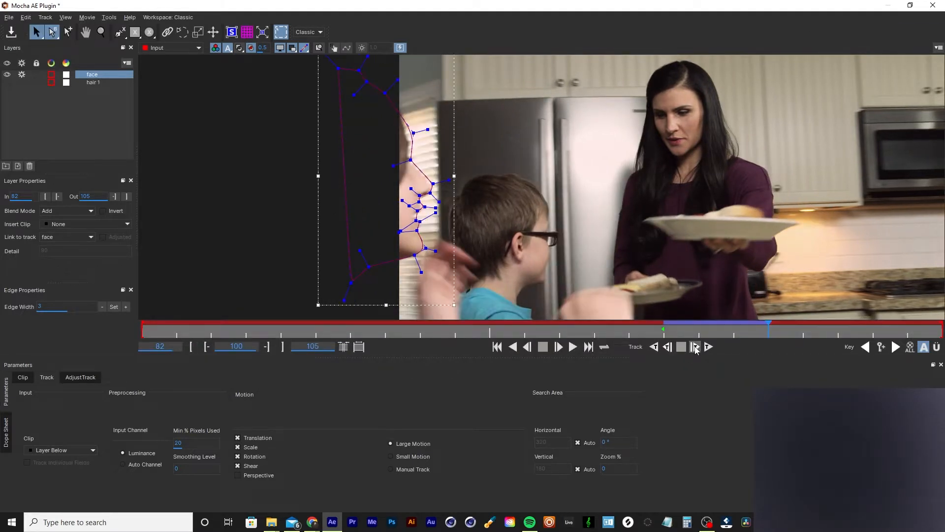
pyautogui.click(695, 347)
pyautogui.click(695, 347)
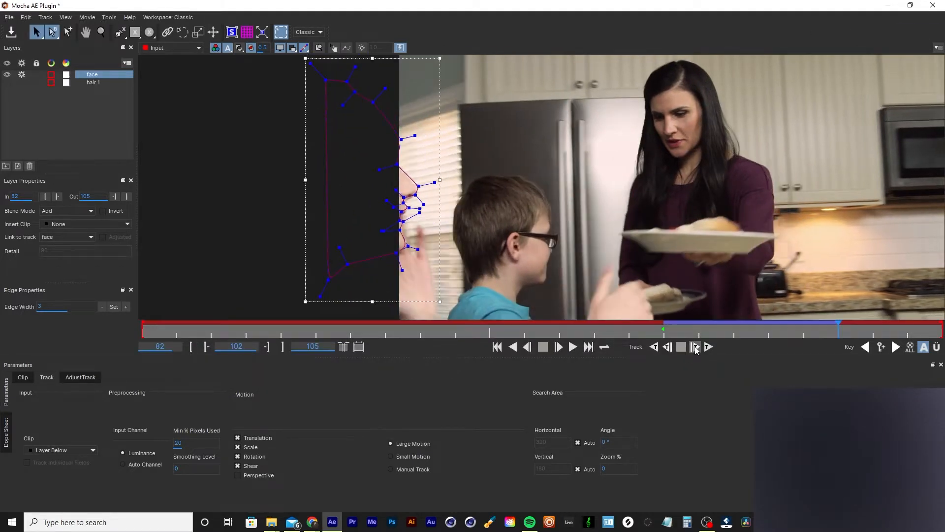
pyautogui.click(696, 347)
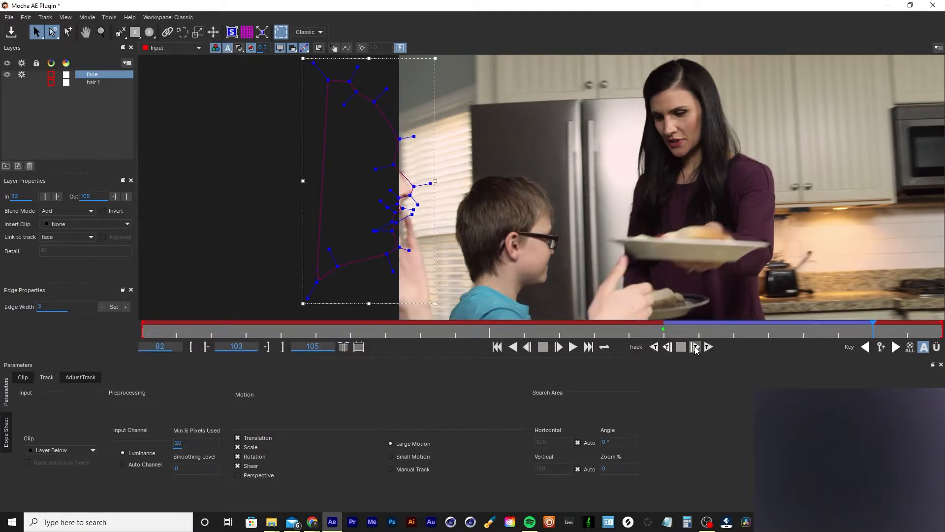
pyautogui.click(695, 347)
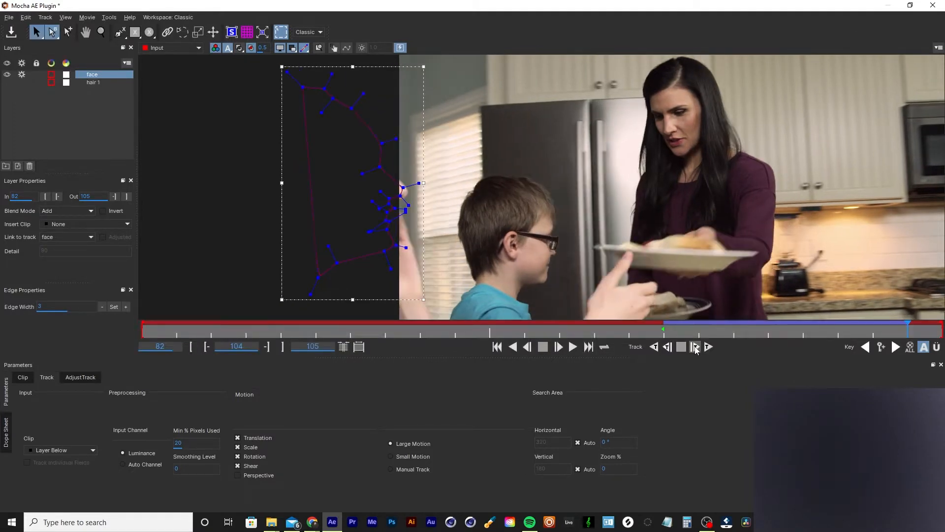
pyautogui.click(695, 347)
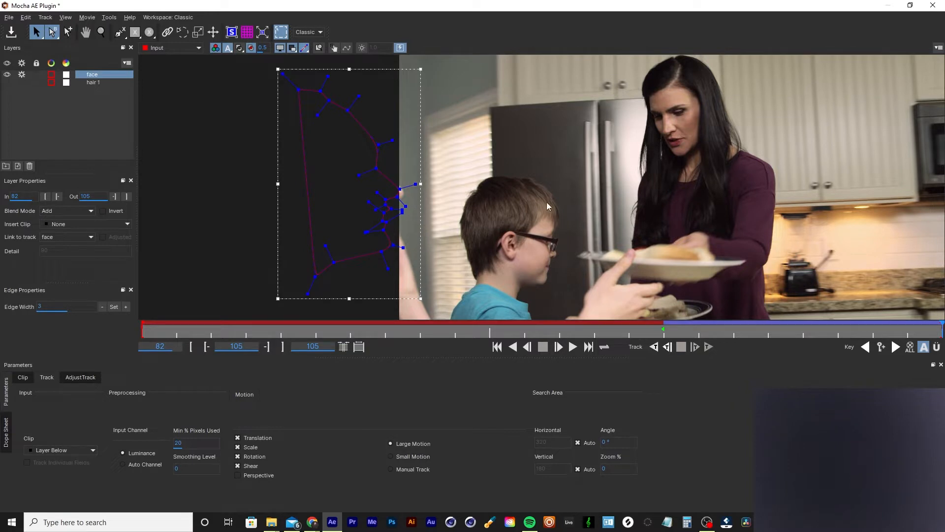
# - Scrub through frames 97 to 105 to check how well the face spline follows the girl's profile
pyautogui.click(667, 347)
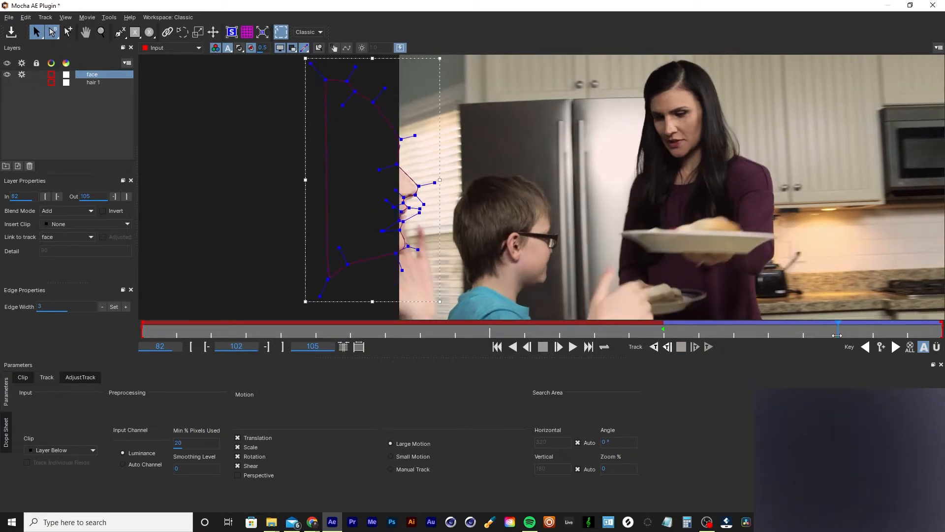
pyautogui.moveTo(666, 339); pyautogui.dragTo(941, 339)
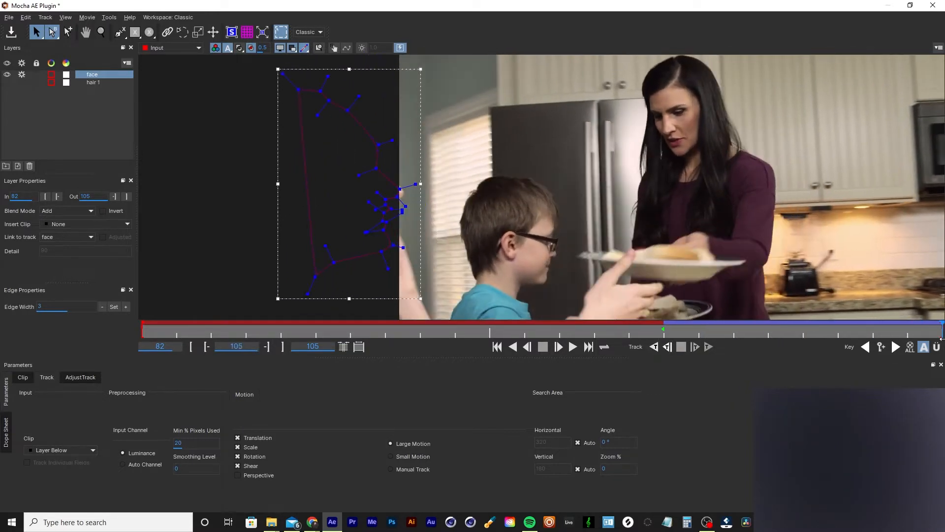
pyautogui.press('z')
pyautogui.moveTo(387, 174); pyautogui.dragTo(397, 214)
pyautogui.press('s')
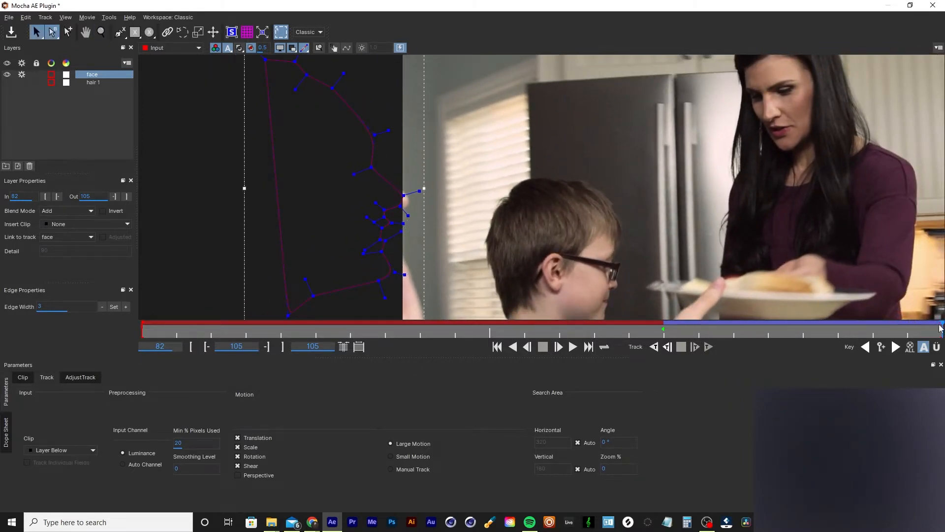
# - On frame 101, shift the whole face spline slightly down and to the left to line up with the girl's nose and mouth
pyautogui.moveTo(940, 328); pyautogui.dragTo(798, 351)
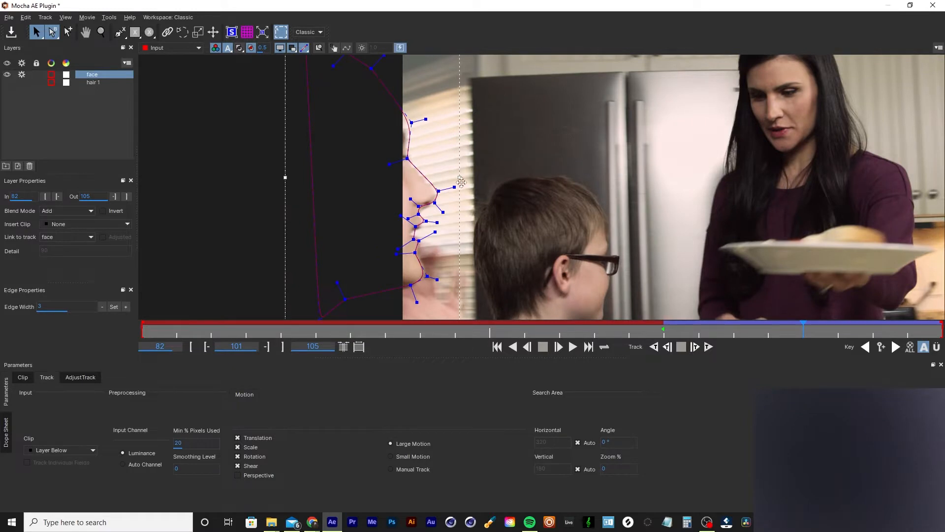
pyautogui.press('z')
pyautogui.moveTo(460, 181); pyautogui.dragTo(431, 36)
pyautogui.moveTo(408, 201); pyautogui.dragTo(414, 100)
pyautogui.press('x')
pyautogui.press('x')
pyautogui.moveTo(423, 249); pyautogui.dragTo(432, 230)
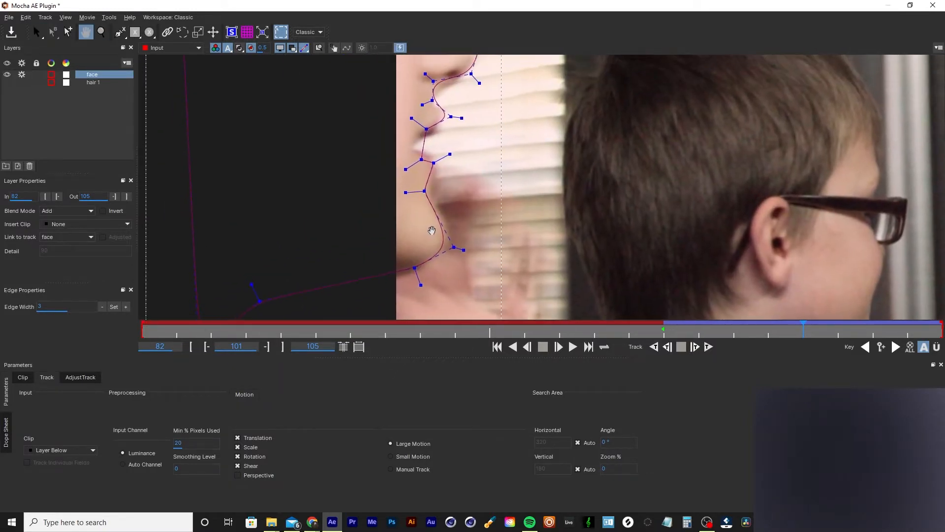
pyautogui.moveTo(442, 177); pyautogui.dragTo(438, 240)
pyautogui.moveTo(449, 190); pyautogui.dragTo(441, 247)
pyautogui.moveTo(466, 174); pyautogui.dragTo(460, 241)
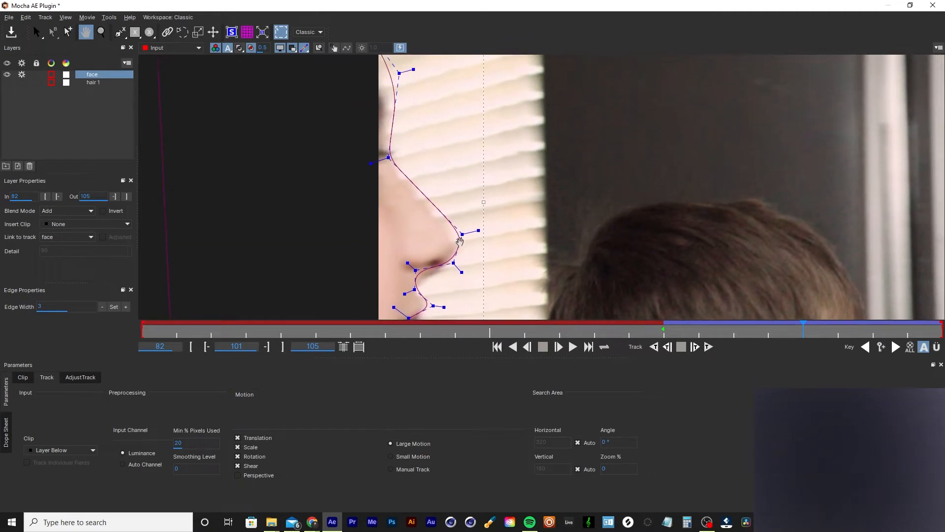
pyautogui.press('s')
pyautogui.moveTo(483, 202); pyautogui.dragTo(477, 208)
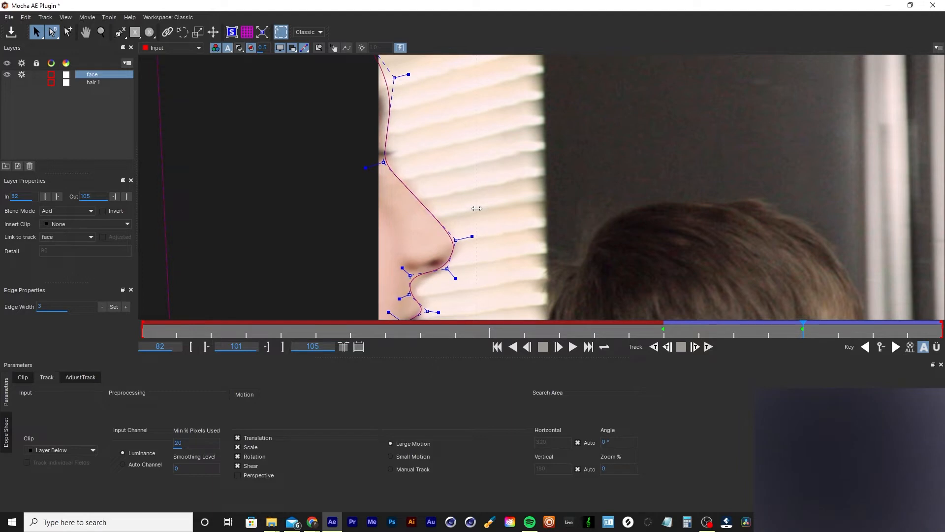
# - Reposition the lower-lip and chin points of the face spline on frame 101 to follow the skin edge
pyautogui.press('x')
pyautogui.moveTo(374, 228); pyautogui.dragTo(362, 117)
pyautogui.click(411, 223)
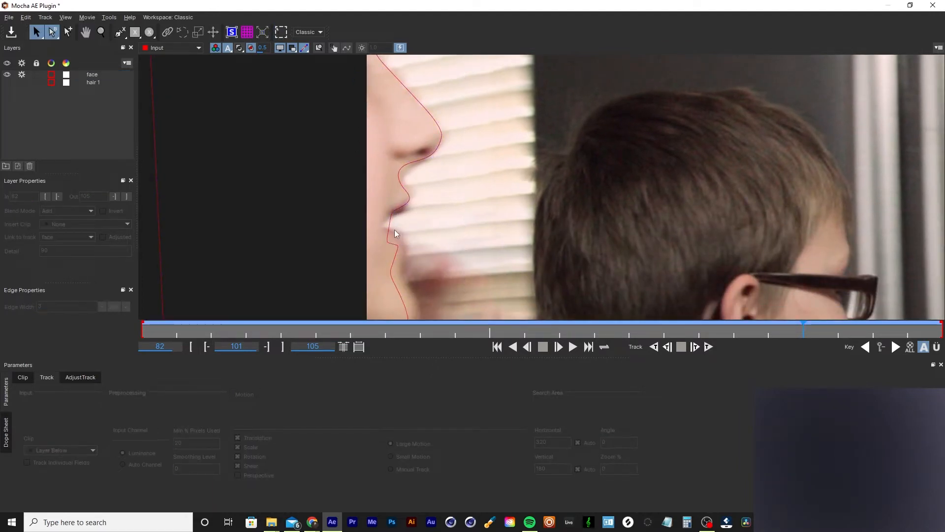
pyautogui.click(387, 229)
pyautogui.press('z')
pyautogui.moveTo(438, 249); pyautogui.dragTo(410, 192)
pyautogui.press('x')
pyautogui.moveTo(392, 235); pyautogui.dragTo(413, 242)
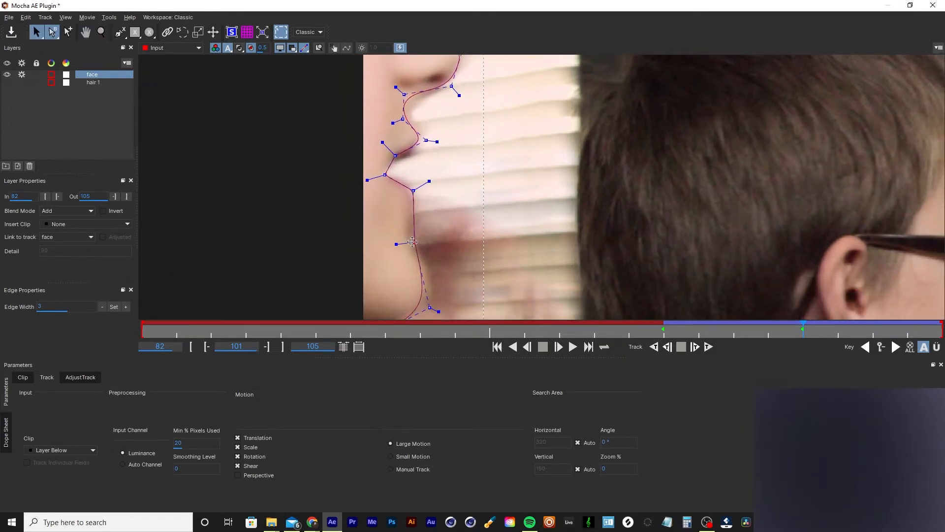
pyautogui.press('x')
pyautogui.moveTo(397, 280); pyautogui.dragTo(483, 240)
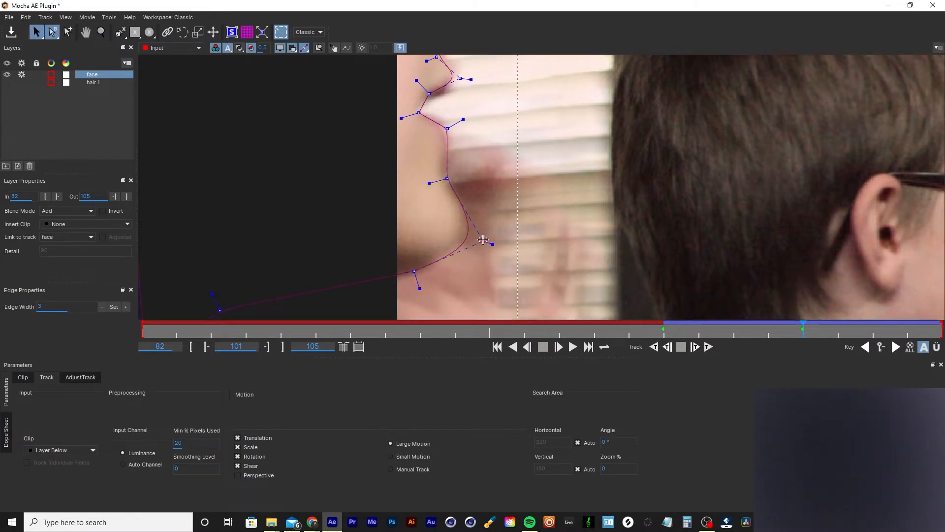
# - Adjust the spline points around the upper lip, mouth opening and lower lip on frame 101 to match the lip contour
pyautogui.press('x')
pyautogui.moveTo(425, 133); pyautogui.dragTo(429, 192)
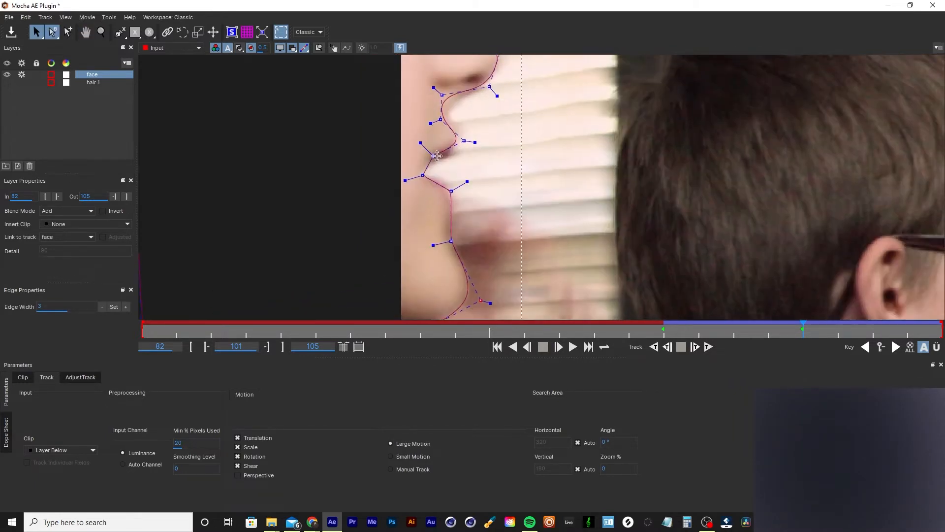
pyautogui.moveTo(436, 156); pyautogui.dragTo(449, 100)
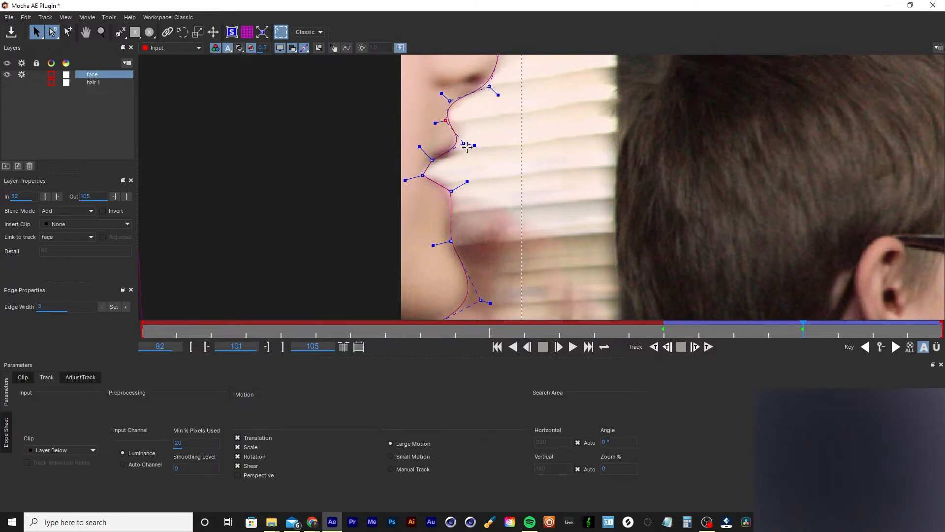
pyautogui.moveTo(464, 143); pyautogui.dragTo(463, 142)
pyautogui.moveTo(383, 147); pyautogui.dragTo(460, 207)
pyautogui.moveTo(407, 178); pyautogui.dragTo(447, 191)
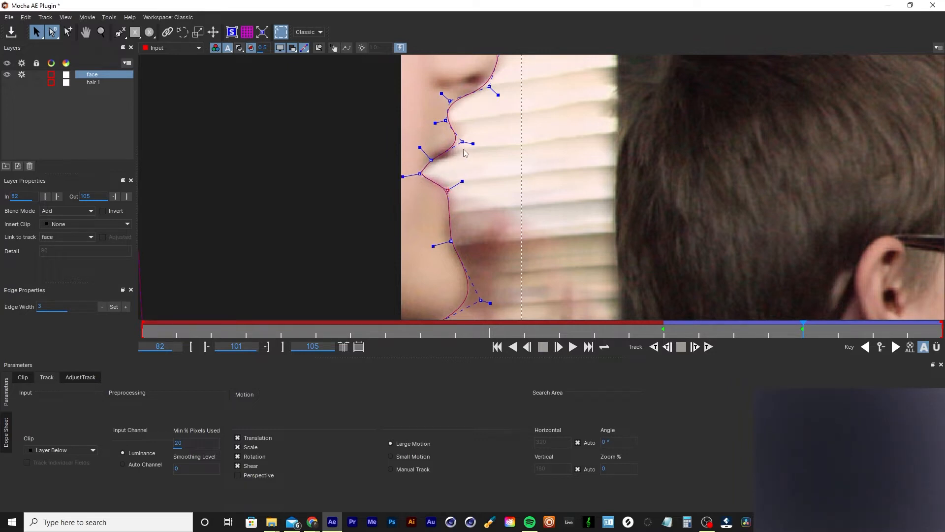
pyautogui.moveTo(462, 142); pyautogui.dragTo(462, 143)
# - Refine the points below the nose and at the nose tip so the face spline hugs the nose on frame 101
pyautogui.press('x')
pyautogui.moveTo(472, 108); pyautogui.dragTo(489, 235)
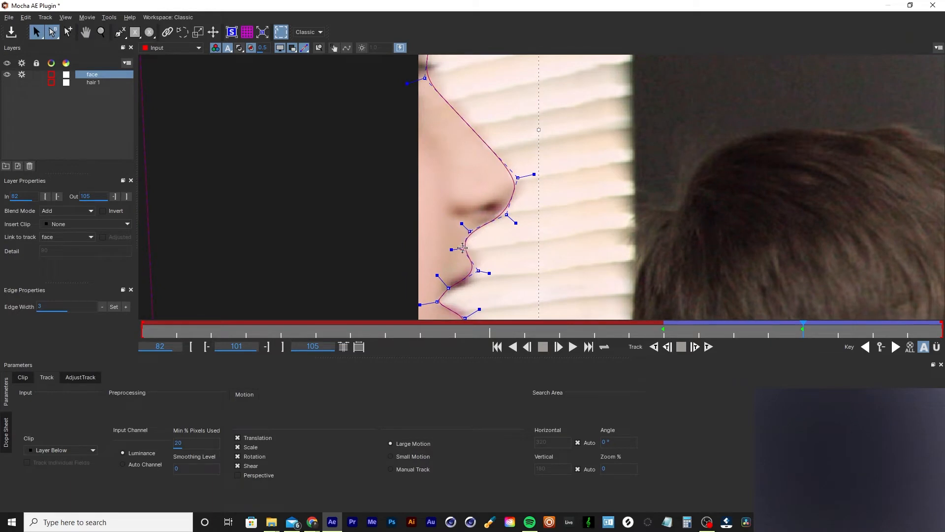
pyautogui.moveTo(470, 232); pyautogui.dragTo(472, 228)
pyautogui.moveTo(519, 175); pyautogui.dragTo(517, 176)
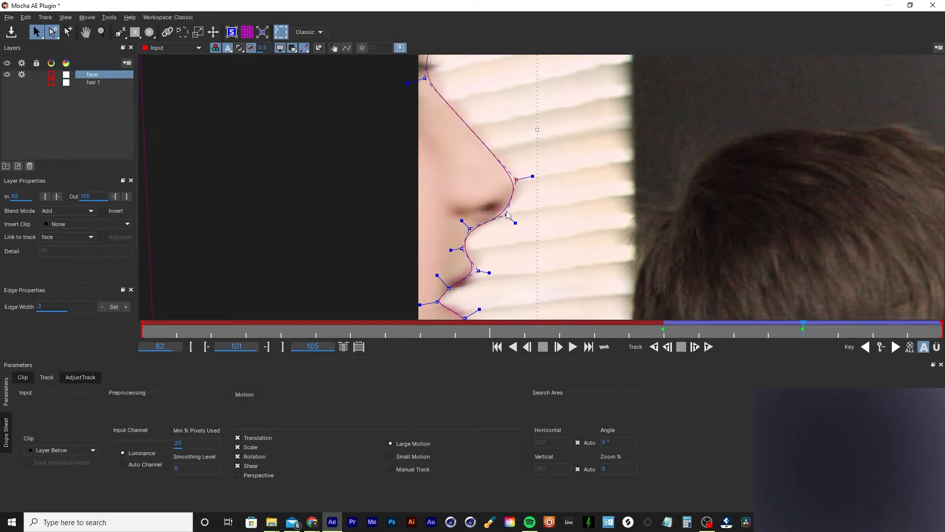
pyautogui.moveTo(505, 216); pyautogui.dragTo(514, 180)
# - Move the nose-bridge and brow points of the face spline inward to the edge of the face on frame 101
pyautogui.press('x')
pyautogui.moveTo(442, 103); pyautogui.dragTo(483, 236)
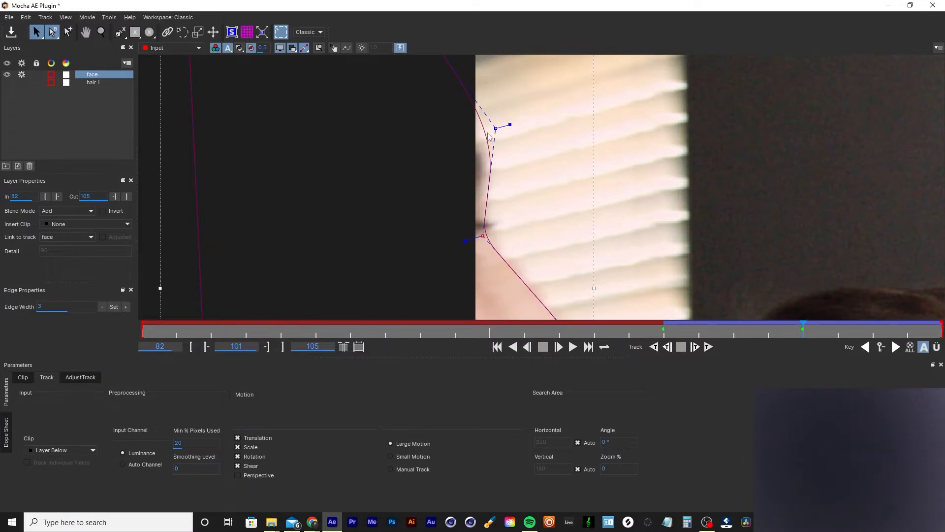
pyautogui.moveTo(495, 129); pyautogui.dragTo(485, 140)
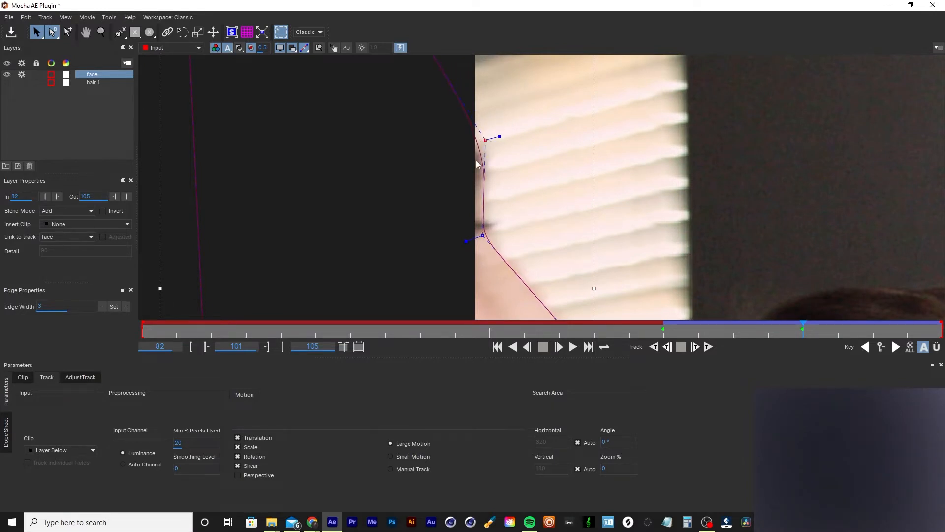
pyautogui.click(488, 142)
pyautogui.click(487, 228)
# - Fine-tune the chin point and the point beneath the lower lip on frame 101
pyautogui.press('x')
pyautogui.moveTo(512, 261); pyautogui.dragTo(484, 88)
pyautogui.moveTo(497, 222); pyautogui.dragTo(472, 100)
pyautogui.moveTo(465, 265); pyautogui.dragTo(472, 196)
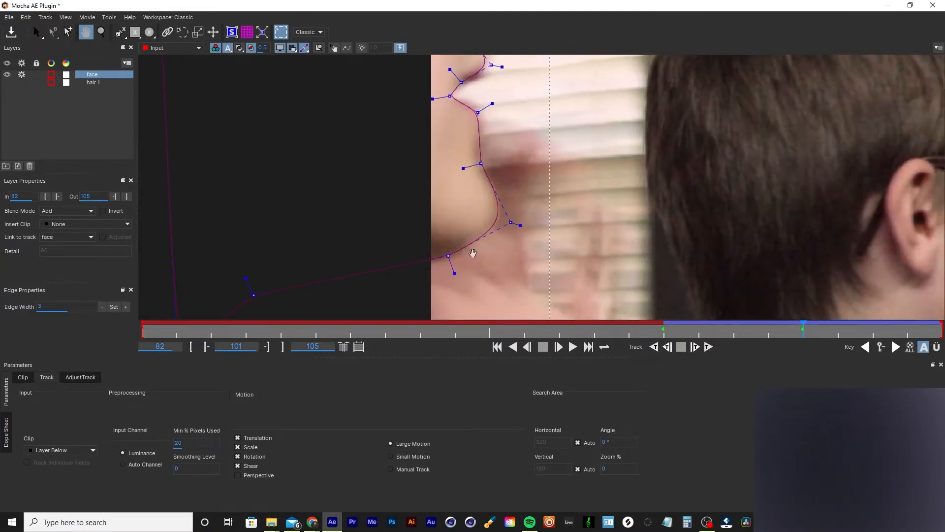
pyautogui.press('s')
pyautogui.moveTo(510, 221); pyautogui.dragTo(511, 223)
pyautogui.click(481, 162)
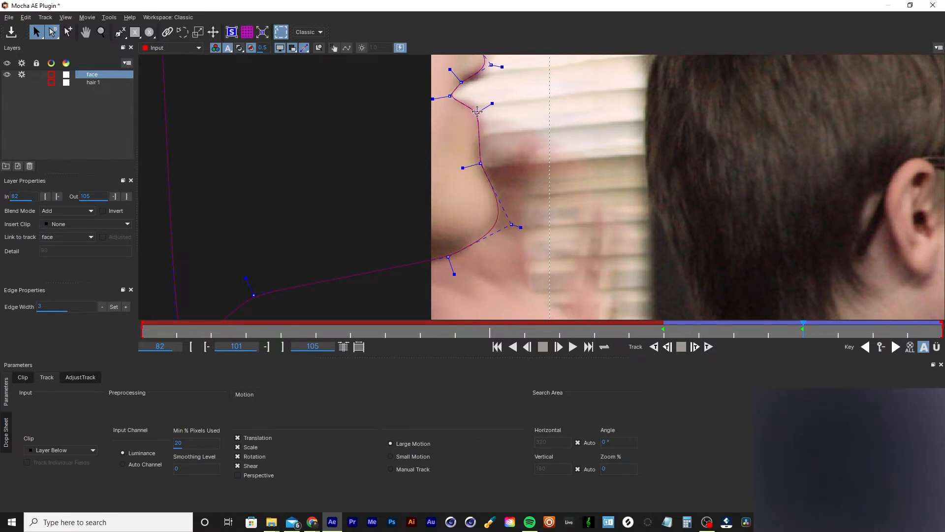
# - Refine the upper-lip, mouth-corner and lower-lip points of the face spline at close range on frame 101
pyautogui.press('x')
pyautogui.moveTo(466, 104); pyautogui.dragTo(481, 263)
pyautogui.press('z')
pyautogui.moveTo(515, 232); pyautogui.dragTo(509, 108)
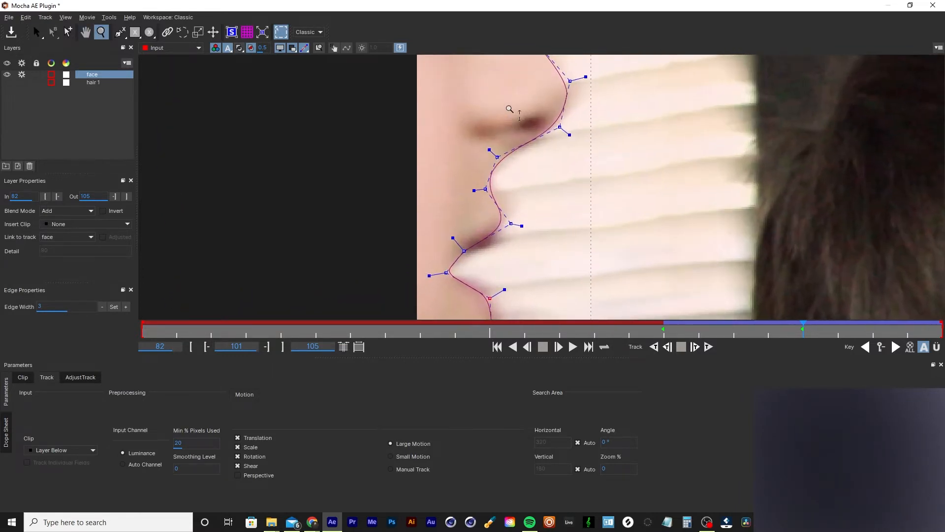
pyautogui.press('x')
pyautogui.moveTo(495, 249); pyautogui.dragTo(528, 226)
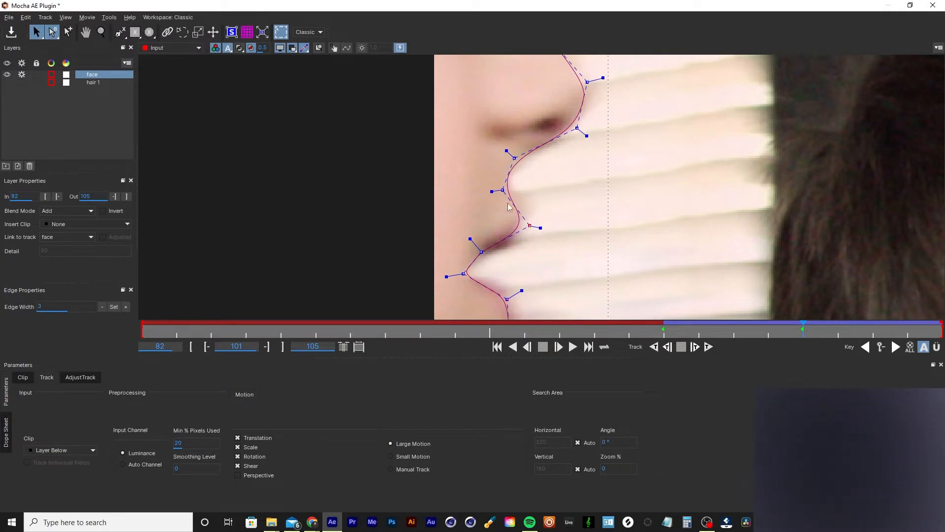
pyautogui.click(502, 190)
pyautogui.click(481, 252)
pyautogui.moveTo(465, 274); pyautogui.dragTo(462, 273)
pyautogui.moveTo(507, 299); pyautogui.dragTo(508, 294)
# - On frame 105, shift the whole face spline to the right so its nose section fits the visible nose tip
pyautogui.press('z')
pyautogui.moveTo(561, 205); pyautogui.dragTo(574, 323)
pyautogui.moveTo(615, 213); pyautogui.dragTo(601, 340)
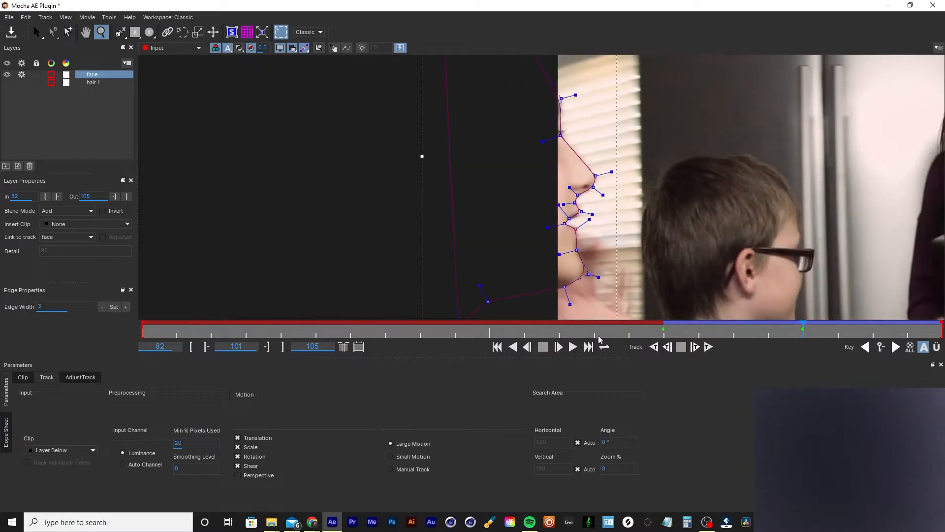
pyautogui.press('x')
pyautogui.moveTo(620, 232); pyautogui.dragTo(507, 197)
pyautogui.press('z')
pyautogui.moveTo(546, 207); pyautogui.dragTo(535, 264)
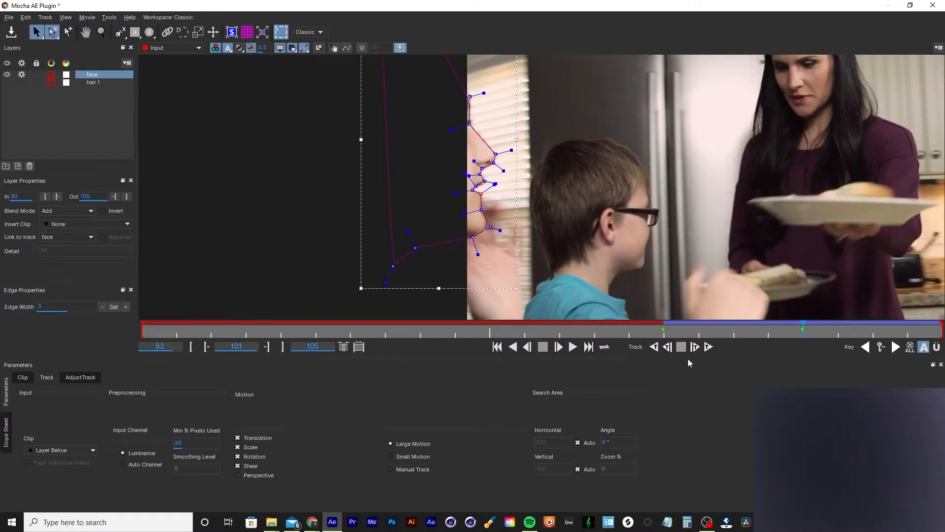
pyautogui.moveTo(803, 327); pyautogui.dragTo(934, 336)
pyautogui.press('z')
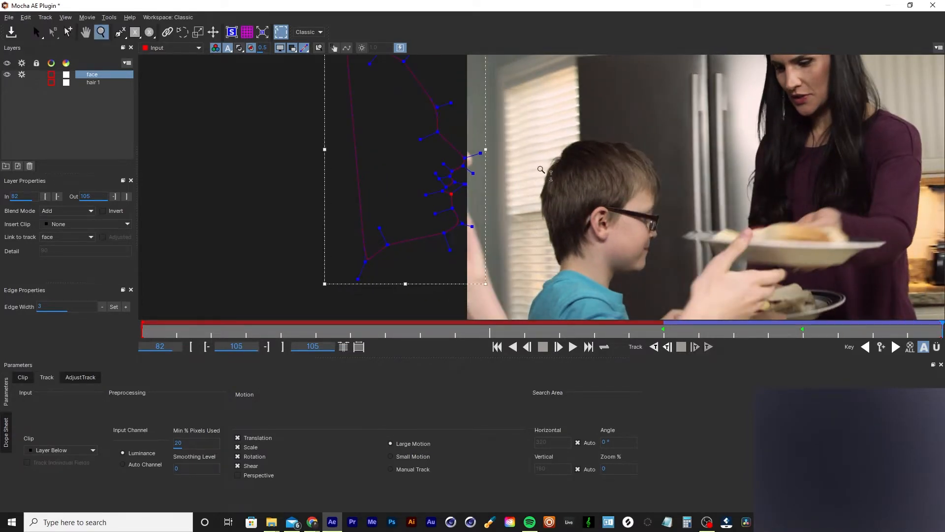
pyautogui.moveTo(439, 206); pyautogui.dragTo(444, 276)
pyautogui.press('x')
pyautogui.press('s')
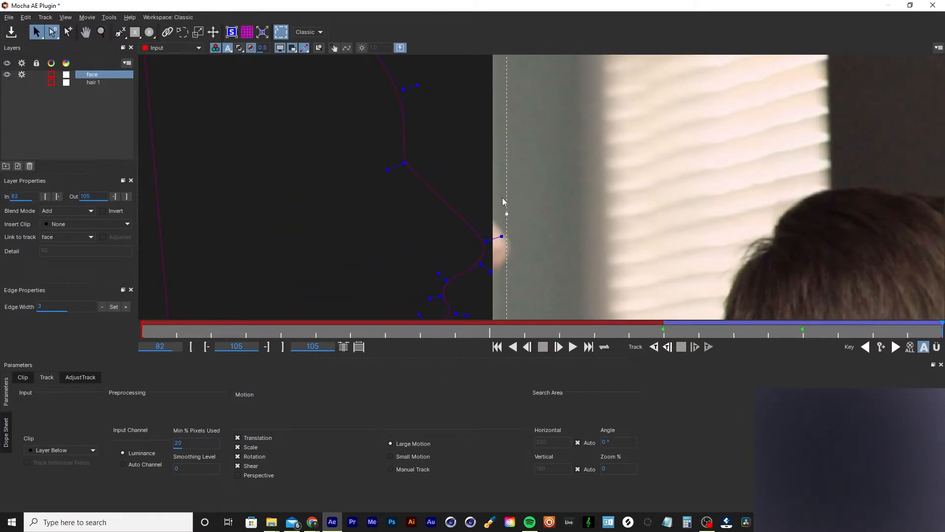
pyautogui.moveTo(508, 194)
pyautogui.mouseDown()
pyautogui.moveTo(531, 193)
pyautogui.moveTo(502, 181)
pyautogui.mouseUp()
pyautogui.press('z')
pyautogui.press('x')
pyautogui.moveTo(505, 232); pyautogui.dragTo(510, 188)
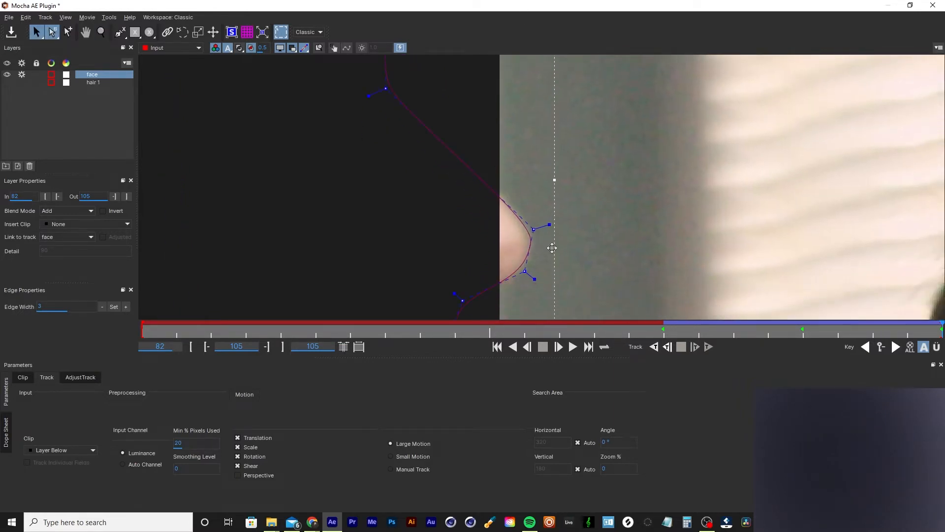
pyautogui.moveTo(552, 247); pyautogui.dragTo(553, 247)
# - On frame 103, shift the whole face spline left so its nose section fits the visible nose
pyautogui.press('z')
pyautogui.moveTo(592, 183); pyautogui.dragTo(593, 359)
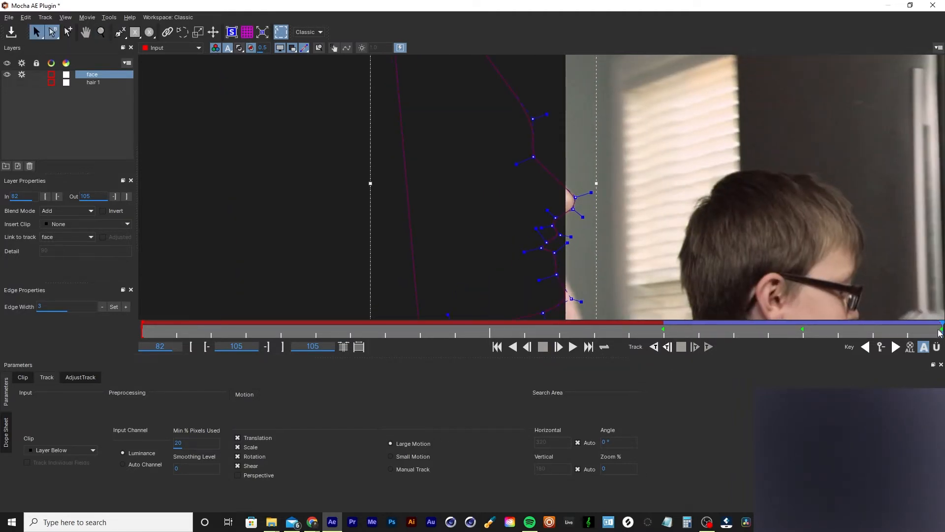
pyautogui.moveTo(930, 334); pyautogui.dragTo(864, 343)
pyautogui.click(662, 346)
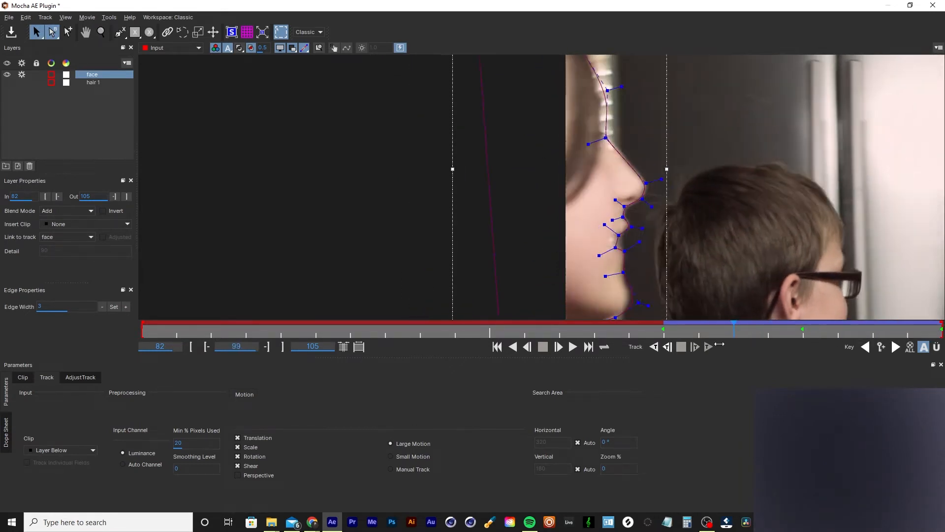
pyautogui.moveTo(663, 348); pyautogui.dragTo(873, 362)
pyautogui.press('z')
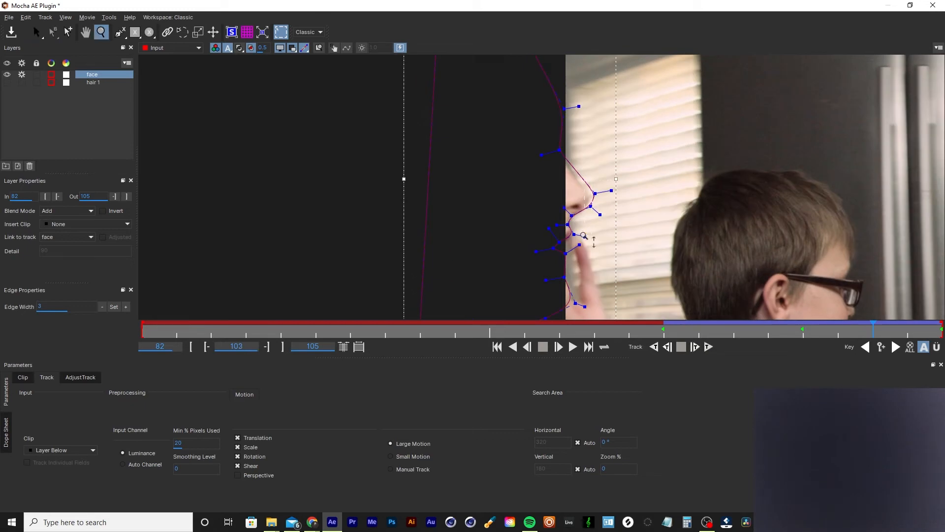
pyautogui.moveTo(590, 236); pyautogui.dragTo(584, 83)
pyautogui.moveTo(567, 183); pyautogui.dragTo(572, 139)
pyautogui.click(591, 182)
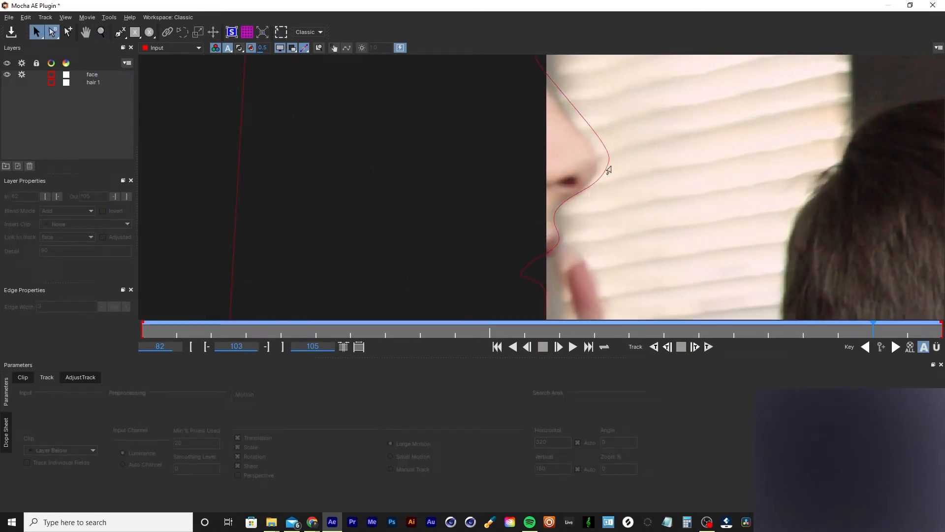
pyautogui.click(607, 167)
pyautogui.moveTo(635, 171); pyautogui.dragTo(625, 176)
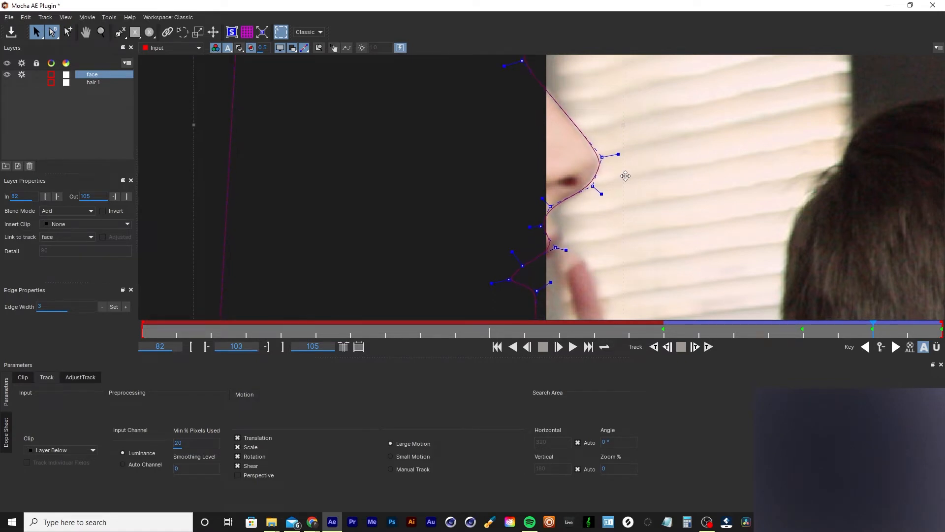
# - Nudge the upper-lip point inward on frame 103, and move the lip and mouth points together up and right onto the lip edge
pyautogui.press('x')
pyautogui.moveTo(554, 224); pyautogui.dragTo(548, 90)
pyautogui.press('z')
pyautogui.moveTo(563, 210); pyautogui.dragTo(565, 194)
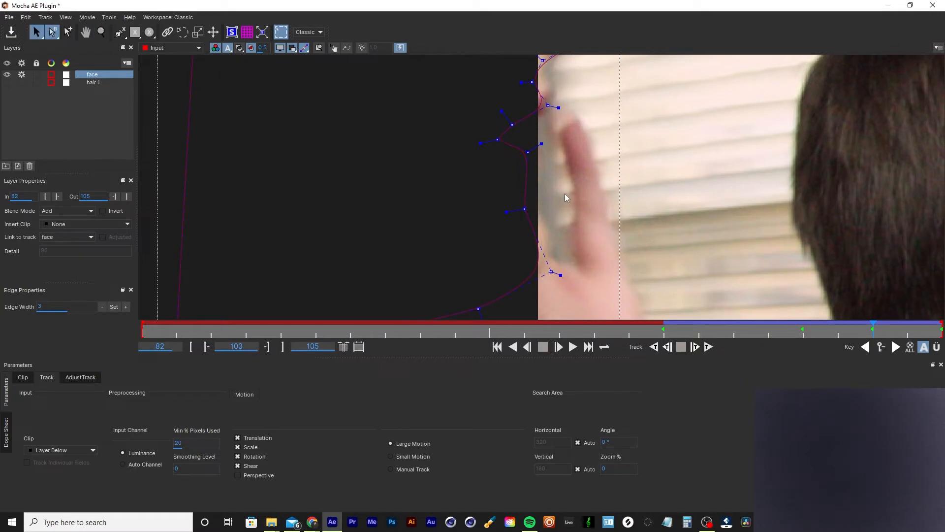
pyautogui.click(565, 193)
pyautogui.click(540, 104)
pyautogui.moveTo(588, 70); pyautogui.dragTo(421, 329)
pyautogui.press('z')
pyautogui.moveTo(503, 224); pyautogui.dragTo(505, 96)
pyautogui.press('x')
pyautogui.moveTo(550, 77); pyautogui.dragTo(509, 221)
pyautogui.click(512, 220)
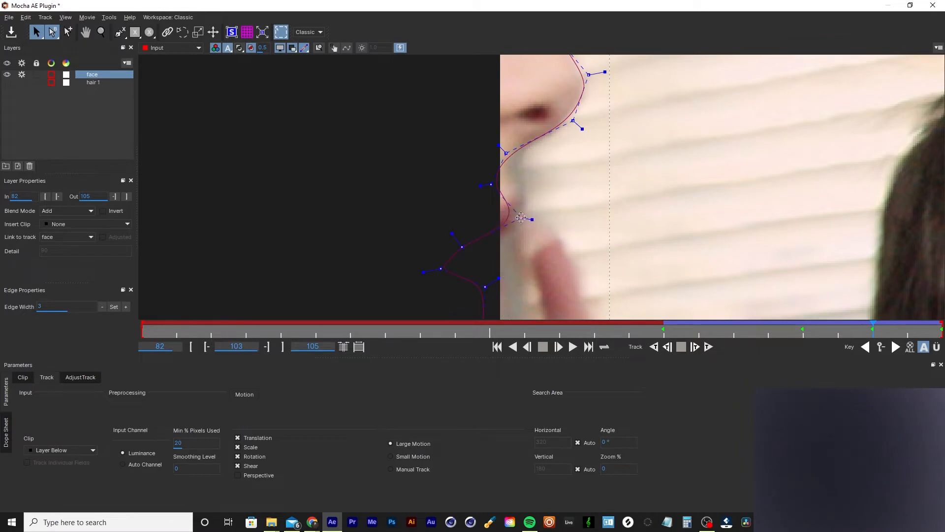
pyautogui.moveTo(564, 151); pyautogui.dragTo(406, 294)
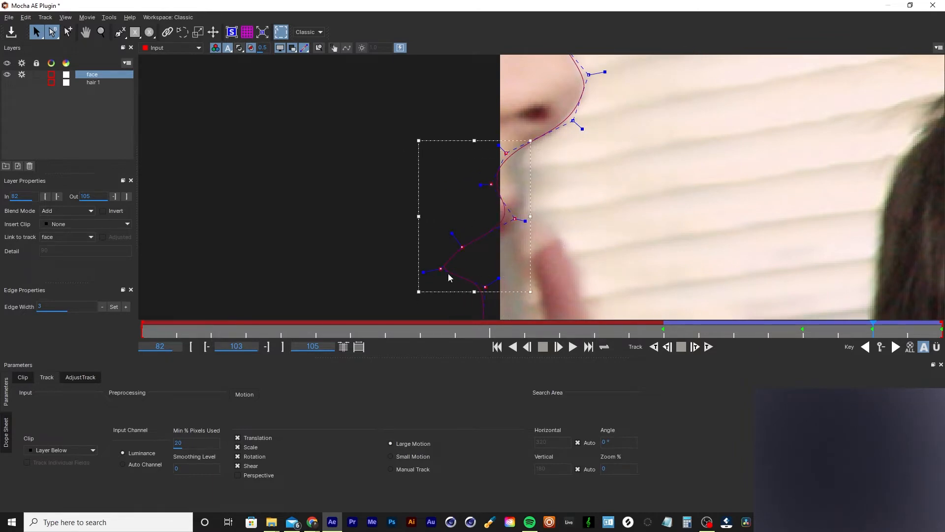
pyautogui.moveTo(512, 216); pyautogui.dragTo(530, 202)
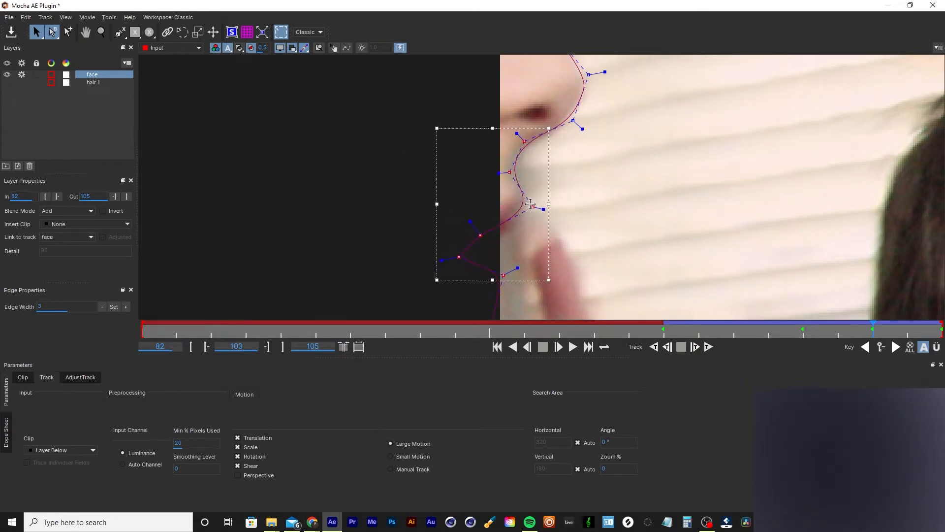
# - Select the chin-area points of the face spline on frame 103 and move them together up and to the right
pyautogui.press('x')
pyautogui.moveTo(465, 229); pyautogui.dragTo(476, 87)
pyautogui.moveTo(467, 201); pyautogui.dragTo(471, 86)
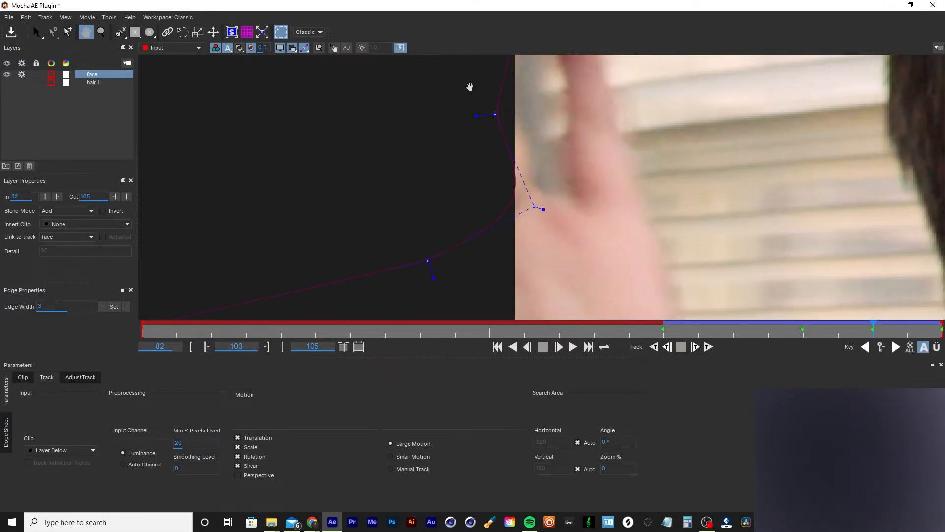
pyautogui.click(550, 100)
pyautogui.moveTo(550, 103); pyautogui.dragTo(350, 300)
pyautogui.moveTo(527, 210); pyautogui.dragTo(545, 191)
# - Lower the mouth-corner point of the face spline slightly on frame 103
pyautogui.press('x')
pyautogui.moveTo(525, 127); pyautogui.dragTo(508, 294)
pyautogui.moveTo(531, 174); pyautogui.dragTo(525, 298)
pyautogui.press('s')
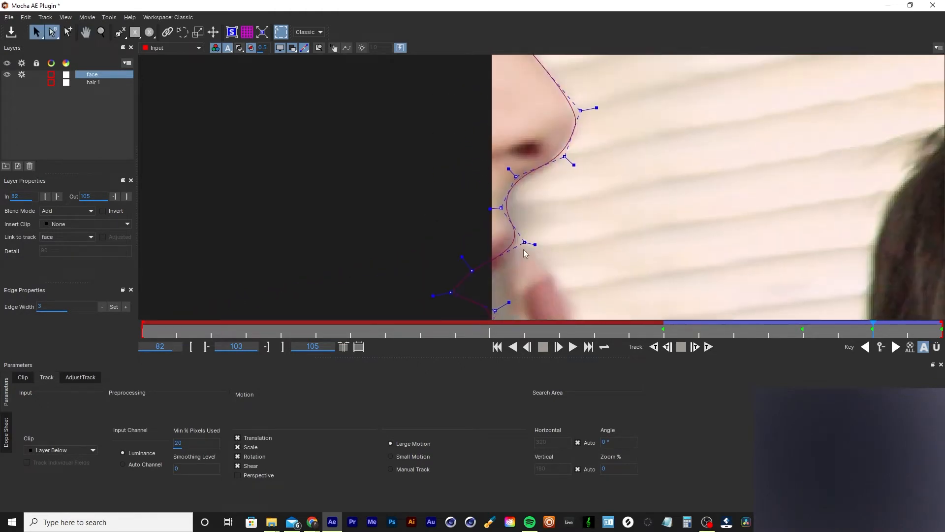
pyautogui.moveTo(471, 274); pyautogui.dragTo(475, 279)
# - Fine-tune the nose-tip, nose-underside and nose-bridge points against the nose outline on frame 103
pyautogui.press('x')
pyautogui.moveTo(571, 122); pyautogui.dragTo(577, 205)
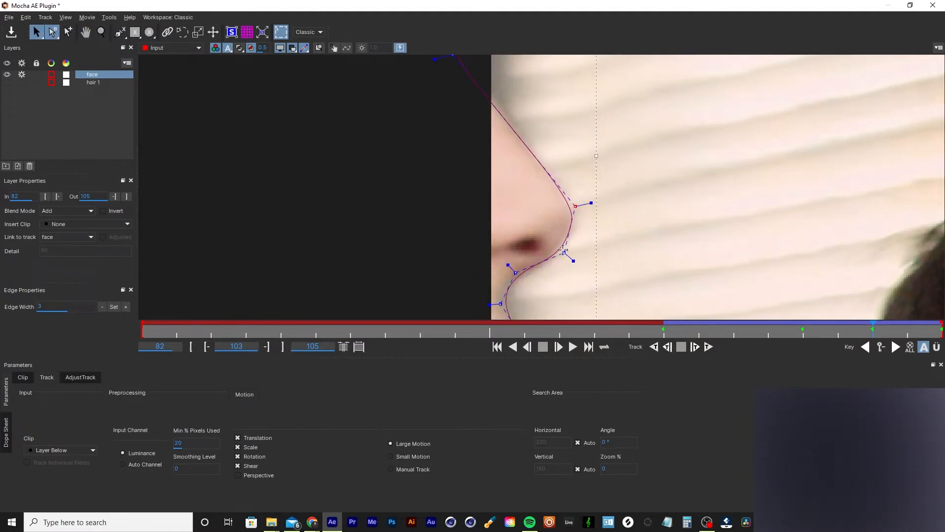
pyautogui.moveTo(564, 251); pyautogui.dragTo(561, 248)
pyautogui.press('x')
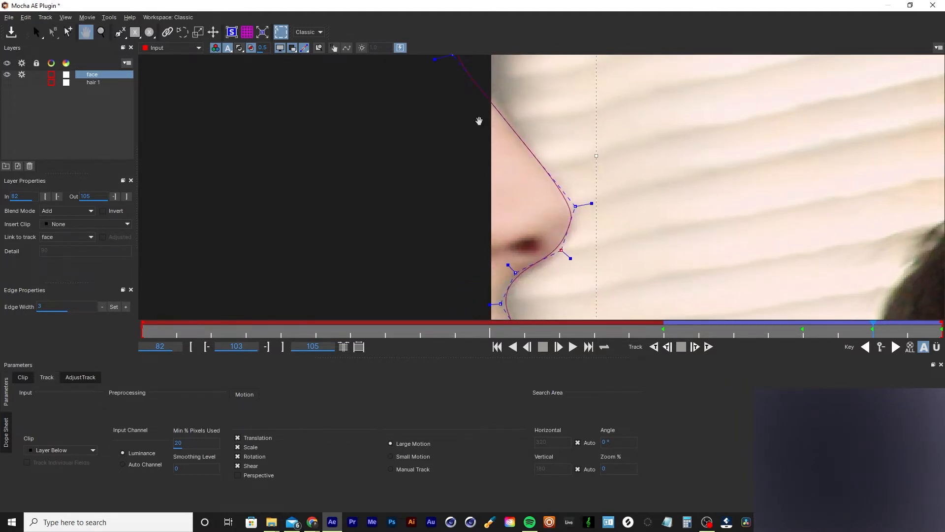
pyautogui.moveTo(479, 120); pyautogui.dragTo(505, 254)
pyautogui.moveTo(478, 188); pyautogui.dragTo(481, 186)
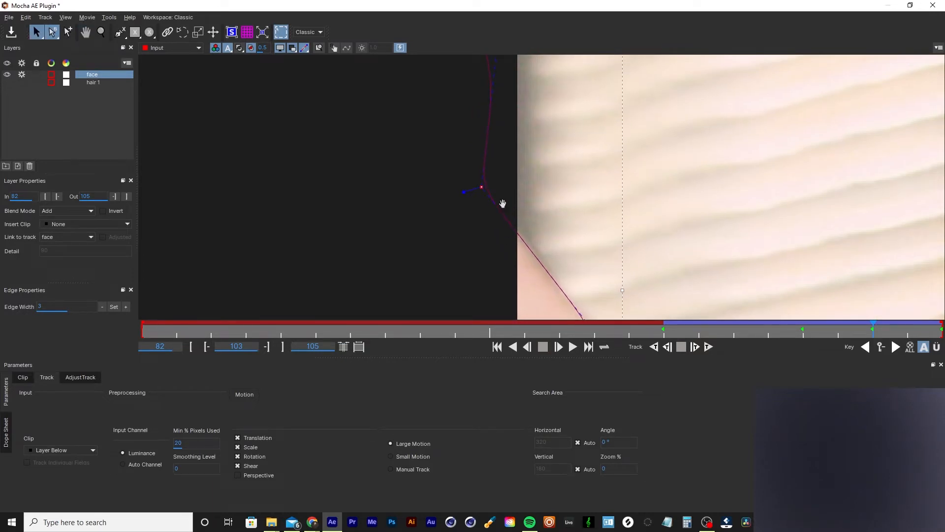
# - Refine the curve above the upper lip and the point beneath the nose on frame 103
pyautogui.press('x')
pyautogui.moveTo(521, 253); pyautogui.dragTo(519, 77)
pyautogui.press('z')
pyautogui.moveTo(545, 186); pyautogui.dragTo(545, 103)
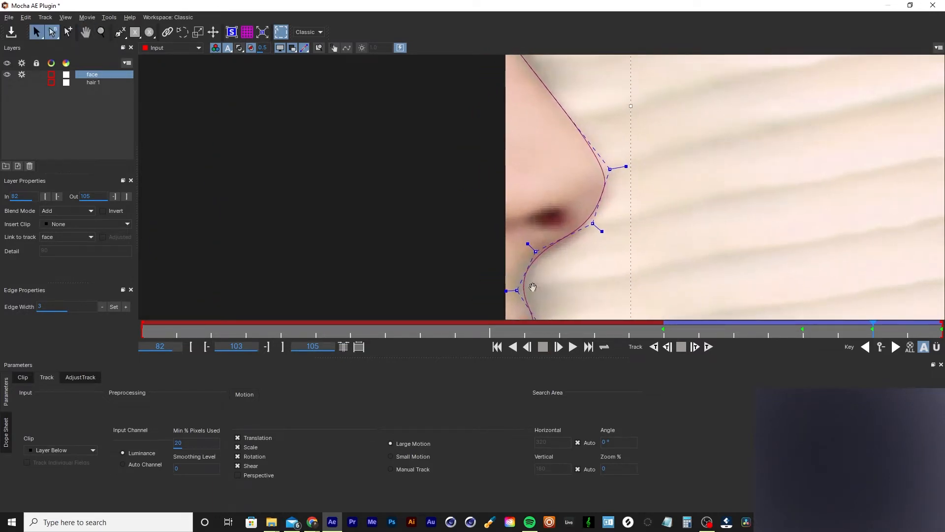
pyautogui.press('x')
pyautogui.moveTo(532, 289); pyautogui.dragTo(546, 216)
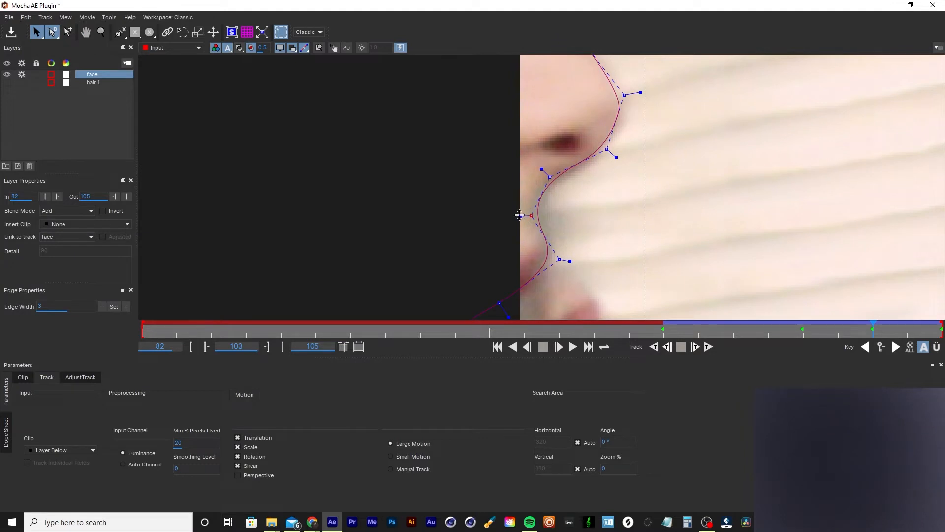
pyautogui.moveTo(518, 216); pyautogui.dragTo(515, 215)
pyautogui.moveTo(549, 176); pyautogui.dragTo(585, 303)
# - On frame 104, shift the whole face spline right so its nose section fits the visible nose
pyautogui.press('z')
pyautogui.press('x')
pyautogui.moveTo(683, 190); pyautogui.dragTo(579, 168)
pyautogui.press('z')
pyautogui.moveTo(596, 156); pyautogui.dragTo(599, 309)
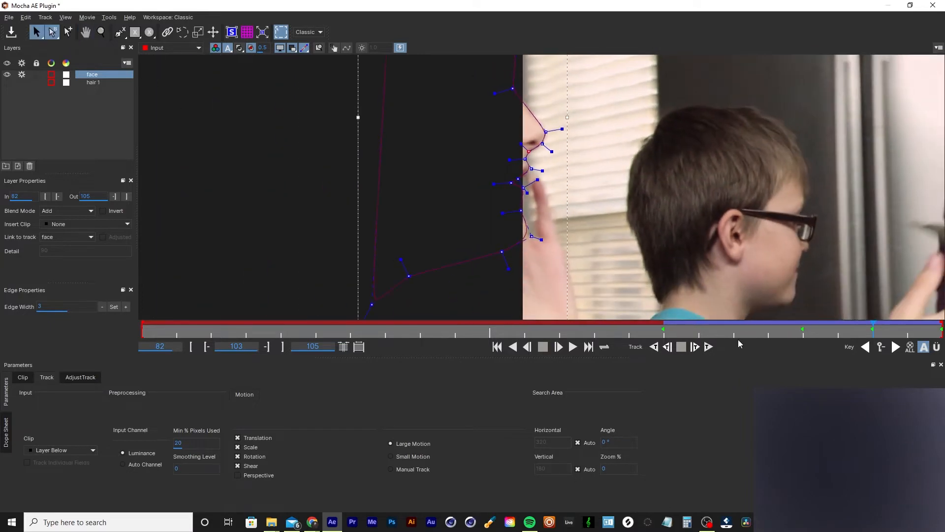
pyautogui.moveTo(871, 329); pyautogui.dragTo(903, 335)
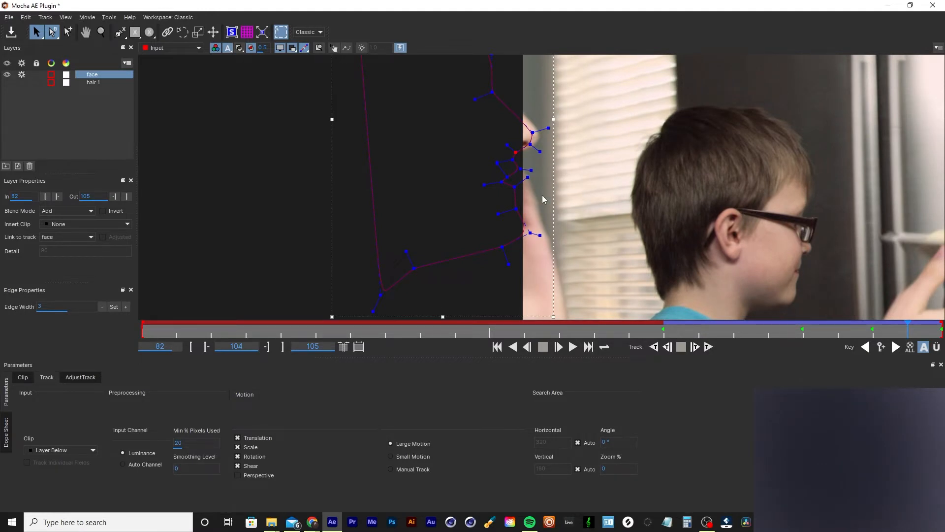
pyautogui.press('z')
pyautogui.moveTo(537, 188); pyautogui.dragTo(536, 166)
pyautogui.press('x')
pyautogui.press('z')
pyautogui.press('z')
pyautogui.press('x')
# - Pull the upper-lip, under-lip and chin points of the face spline back past the image edge on frame 104, excluding the hand
pyautogui.moveTo(441, 287); pyautogui.dragTo(444, 160)
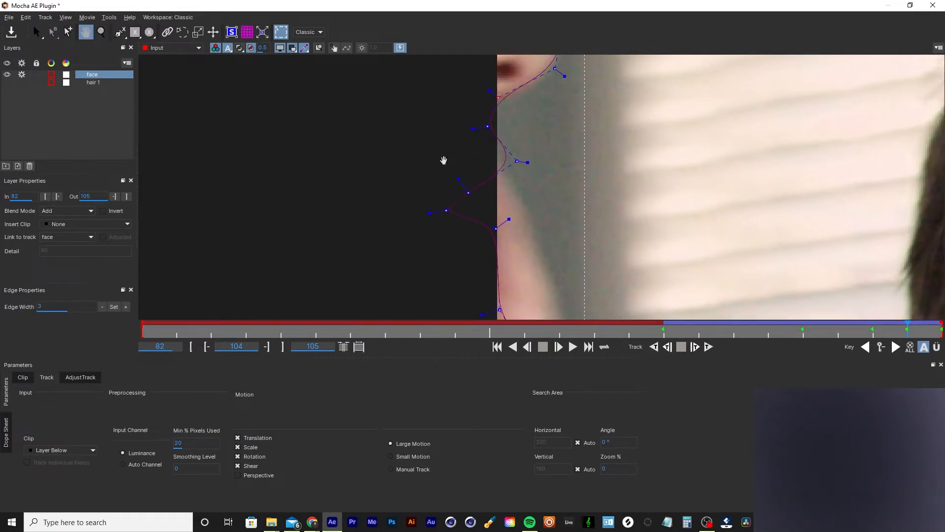
pyautogui.press('s')
pyautogui.moveTo(516, 160); pyautogui.dragTo(493, 163)
pyautogui.moveTo(494, 227); pyautogui.dragTo(487, 88)
pyautogui.press('x')
pyautogui.moveTo(491, 166); pyautogui.dragTo(487, 168)
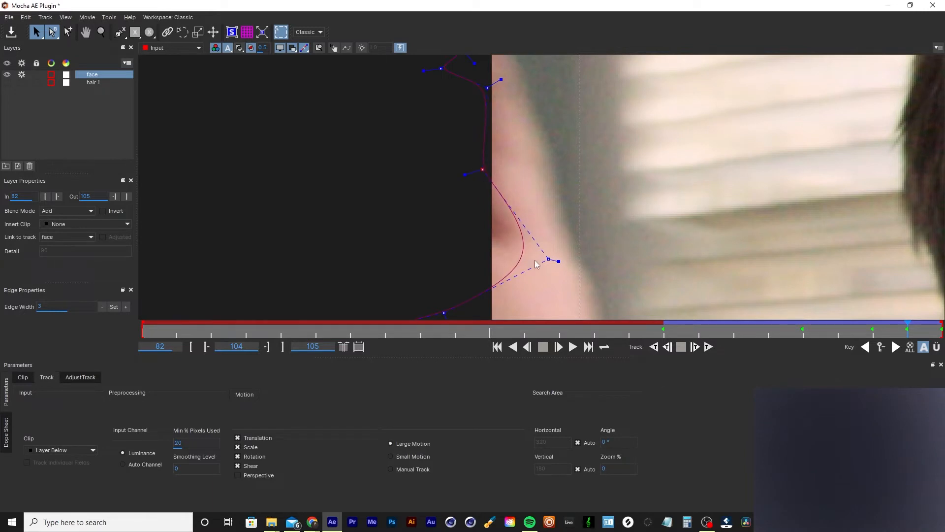
pyautogui.moveTo(548, 259); pyautogui.dragTo(484, 265)
# - Fine-tune the nose-tip and nose-underside points to the nose contour on frame 104
pyautogui.press('x')
pyautogui.moveTo(530, 83); pyautogui.dragTo(532, 210)
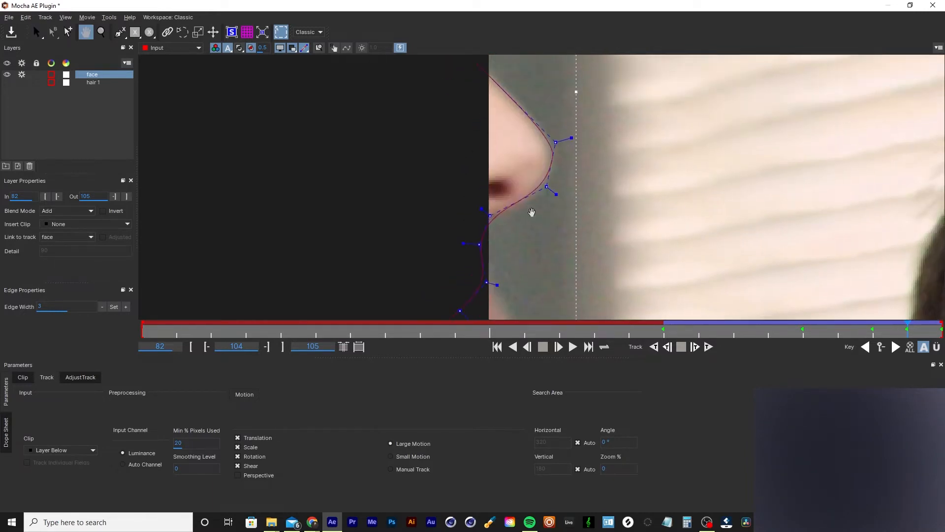
pyautogui.press('s')
pyautogui.moveTo(552, 175); pyautogui.dragTo(551, 177)
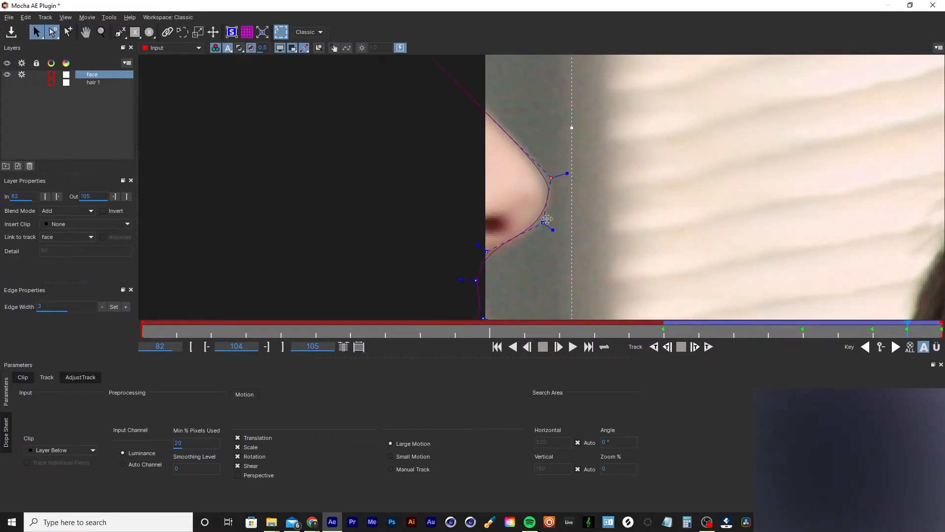
pyautogui.click(552, 178)
# - On frame 99, raise the lower-lip point and move the mouth-opening point inward between the lips
pyautogui.press('x')
pyautogui.moveTo(455, 111); pyautogui.dragTo(449, 141)
pyautogui.press('z')
pyautogui.moveTo(497, 107); pyautogui.dragTo(531, 261)
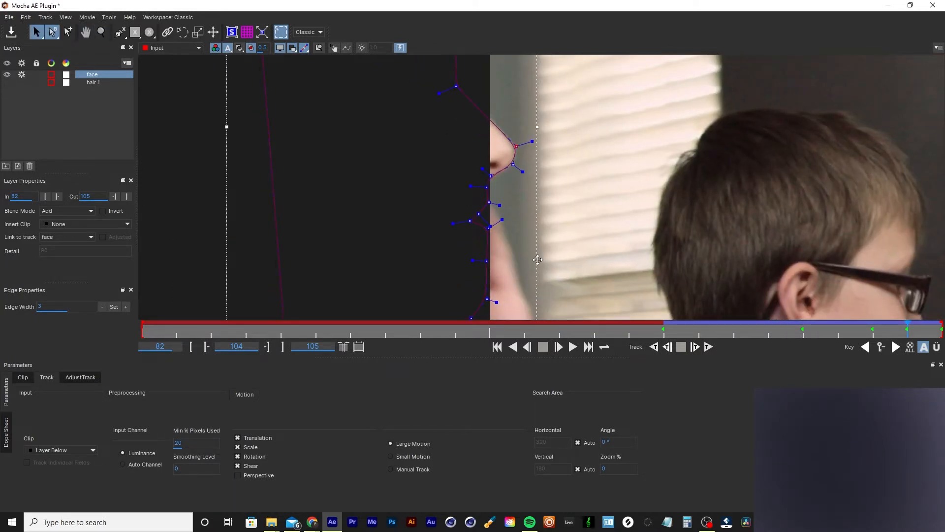
pyautogui.moveTo(911, 330); pyautogui.dragTo(737, 353)
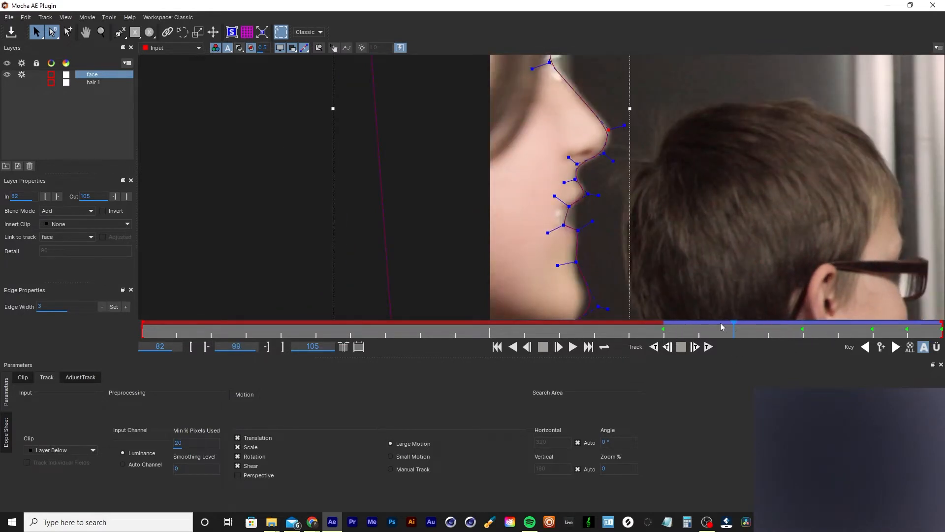
pyautogui.scroll(3, 609, 241)
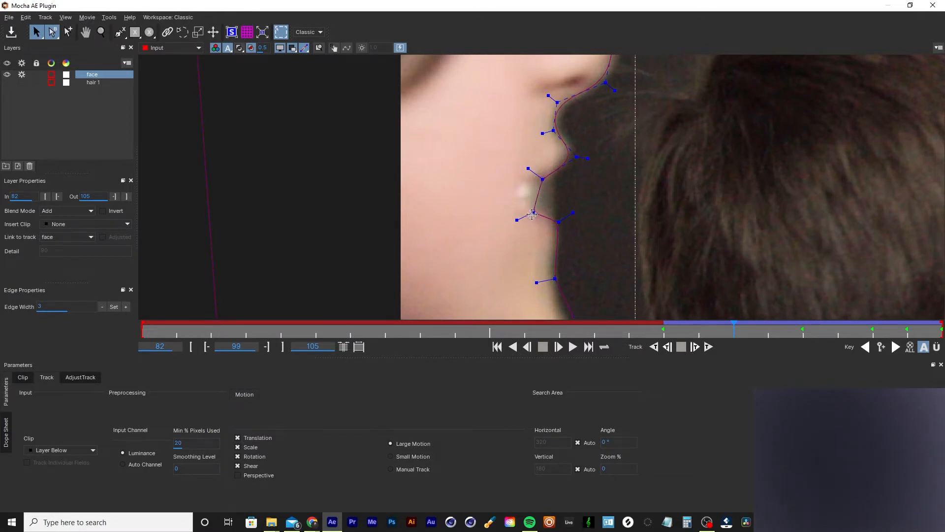
pyautogui.moveTo(532, 214); pyautogui.dragTo(558, 213)
pyautogui.click(541, 180)
pyautogui.moveTo(500, 214); pyautogui.dragTo(509, 205)
# - Move the brow point of the face spline inward to the hair edge on frame 99 and check the nose-bridge point
pyautogui.press('x')
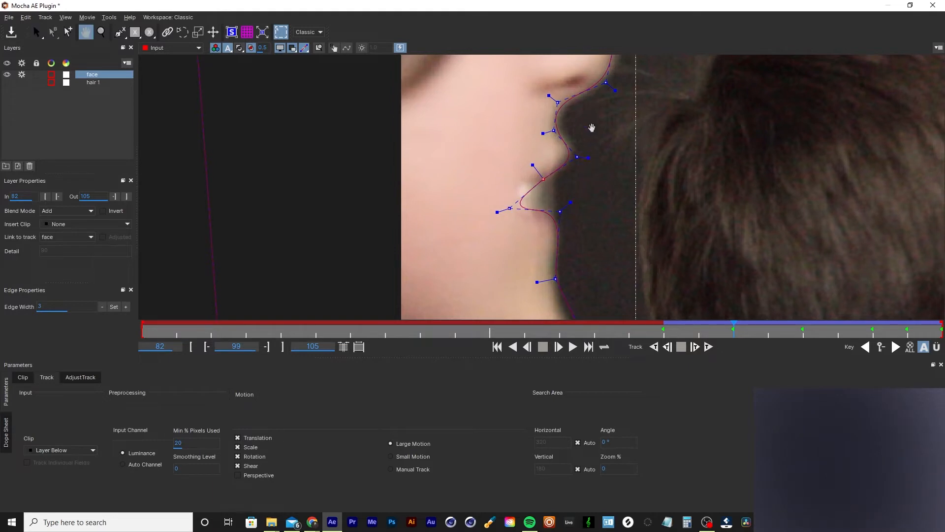
pyautogui.moveTo(591, 127); pyautogui.dragTo(610, 219)
pyautogui.click(599, 260)
pyautogui.moveTo(524, 108); pyautogui.dragTo(540, 227)
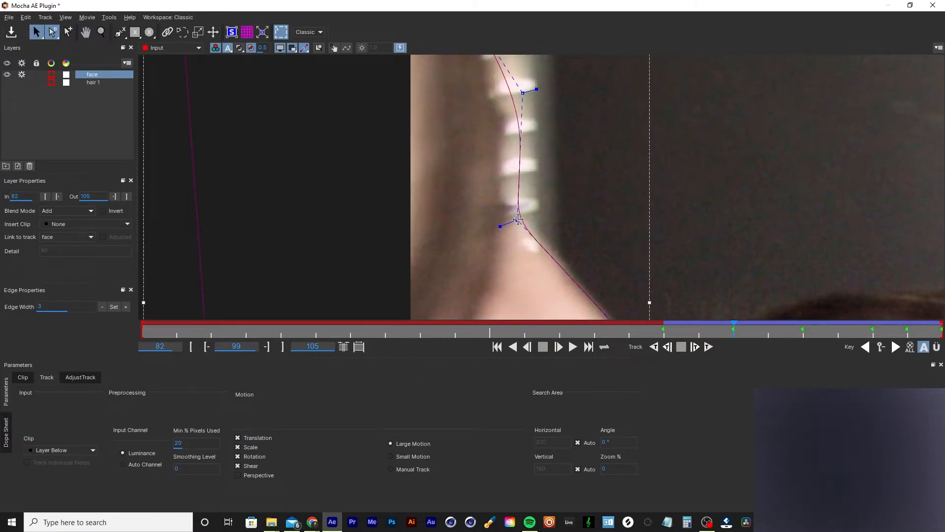
pyautogui.moveTo(499, 132); pyautogui.dragTo(551, 215)
pyautogui.moveTo(577, 175); pyautogui.dragTo(553, 176)
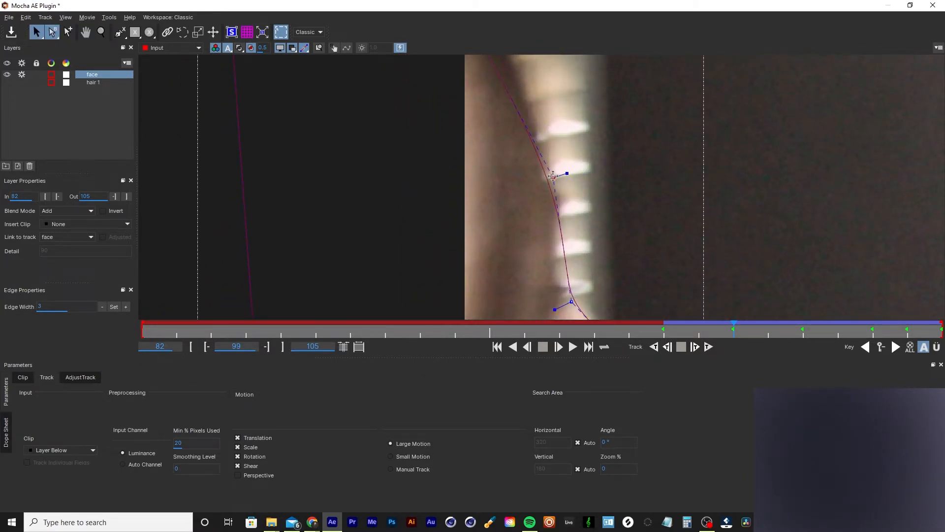
pyautogui.moveTo(571, 302); pyautogui.dragTo(544, 110)
# - Adjust the upper-forehead point of the face spline at the hairline near the image edge on frame 99
pyautogui.press('x')
pyautogui.press('s')
pyautogui.press('x')
pyautogui.moveTo(563, 154); pyautogui.dragTo(586, 290)
pyautogui.moveTo(558, 154); pyautogui.dragTo(586, 294)
pyautogui.moveTo(541, 164); pyautogui.dragTo(547, 190)
pyautogui.press('s')
pyautogui.moveTo(491, 95); pyautogui.dragTo(535, 257)
pyautogui.press('x')
pyautogui.press('s')
pyautogui.moveTo(457, 186); pyautogui.dragTo(502, 176)
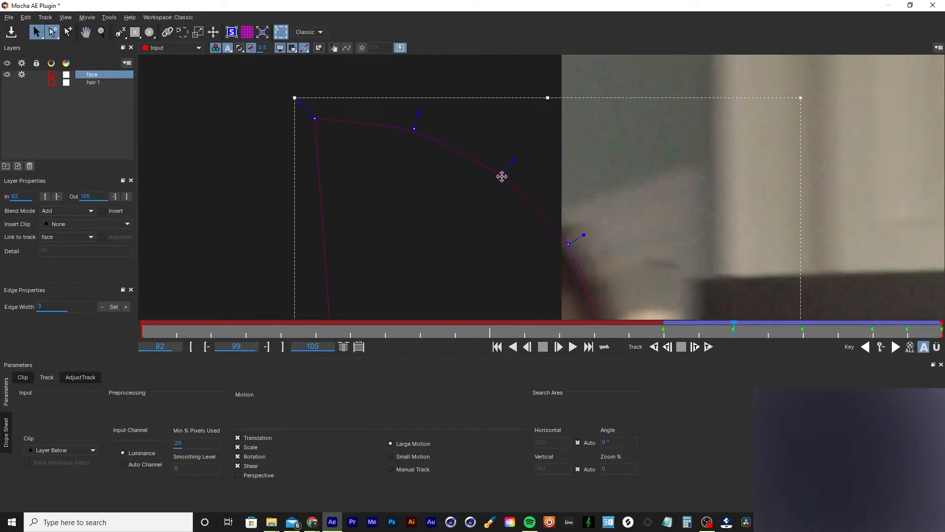
pyautogui.moveTo(569, 244); pyautogui.dragTo(571, 248)
# - Fine-tune the brow point of the face spline against the hair edge on frame 99
pyautogui.press('x')
pyautogui.moveTo(630, 276); pyautogui.dragTo(559, 81)
pyautogui.moveTo(554, 194); pyautogui.dragTo(553, 139)
pyautogui.moveTo(581, 203); pyautogui.dragTo(580, 203)
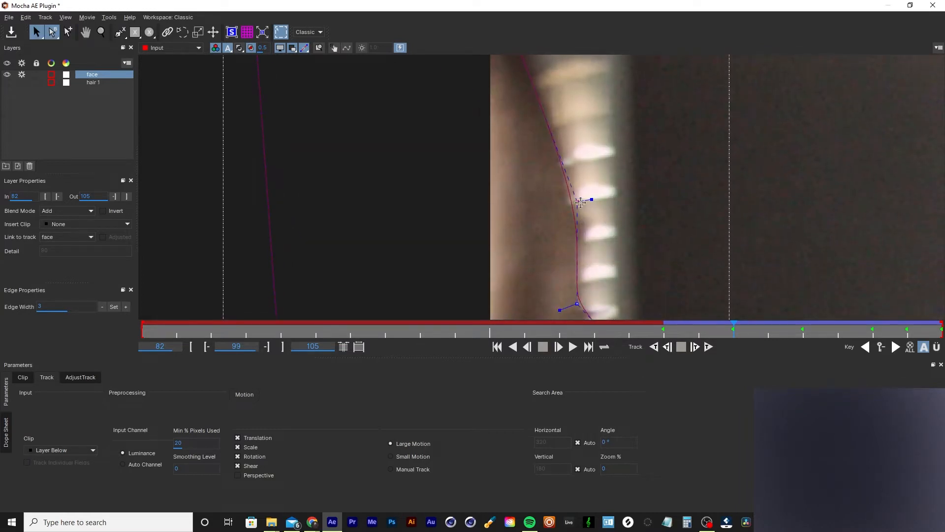
# - Add a spline point between the lips on frame 99 and round the face spline around the mouth opening
pyautogui.press('x')
pyautogui.moveTo(605, 268); pyautogui.dragTo(587, 55)
pyautogui.moveTo(585, 190); pyautogui.dragTo(530, 97)
pyautogui.moveTo(534, 162)
pyautogui.mouseDown()
pyautogui.moveTo(518, 102)
pyautogui.moveTo(526, 146)
pyautogui.mouseUp()
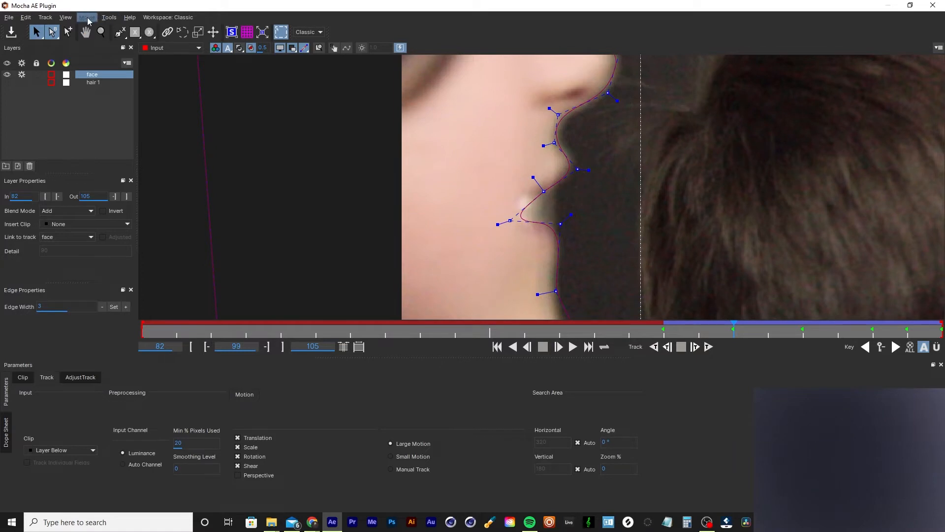
pyautogui.click(70, 32)
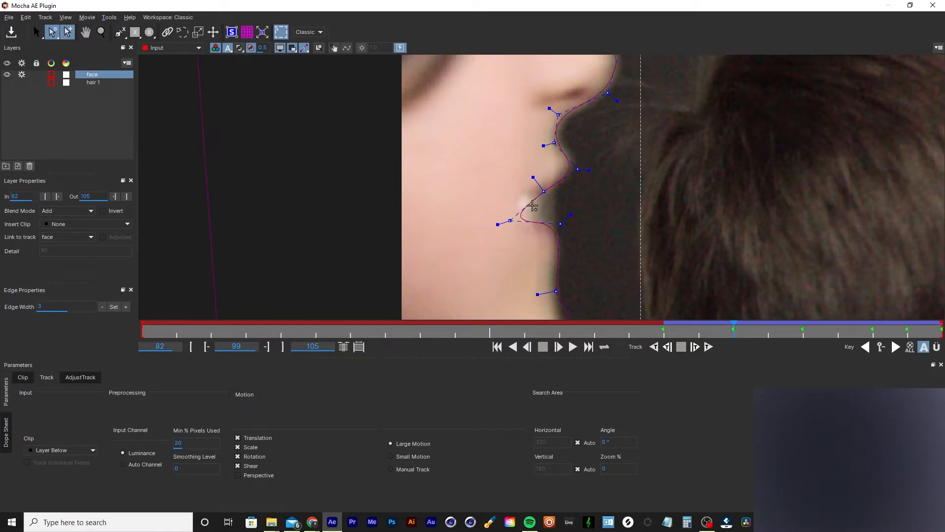
pyautogui.moveTo(532, 206); pyautogui.dragTo(561, 224)
# - Move the chin points inward together on frame 99 and shift the point beneath the lower lip outward to the face edge
pyautogui.press('z')
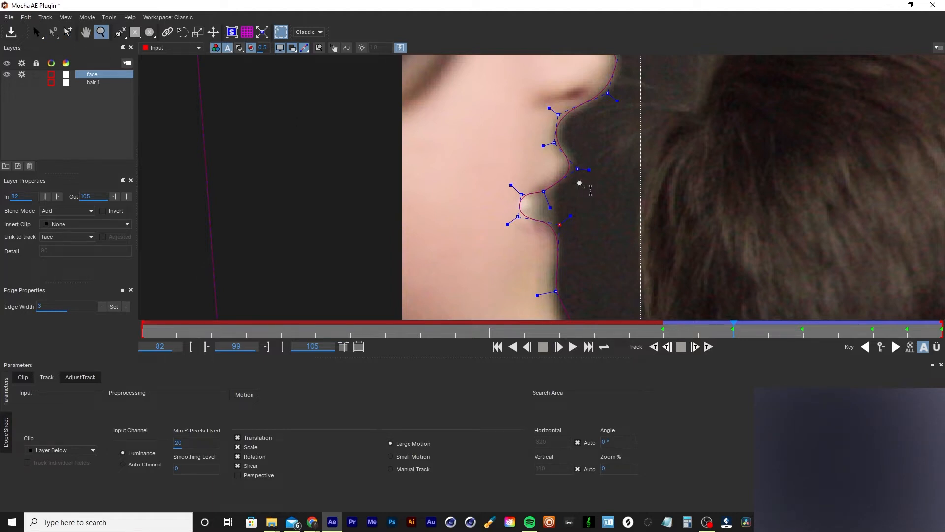
pyautogui.moveTo(580, 184); pyautogui.dragTo(560, 114)
pyautogui.press('x')
pyautogui.press('z')
pyautogui.moveTo(460, 296); pyautogui.dragTo(268, 320)
pyautogui.moveTo(565, 239); pyautogui.dragTo(557, 238)
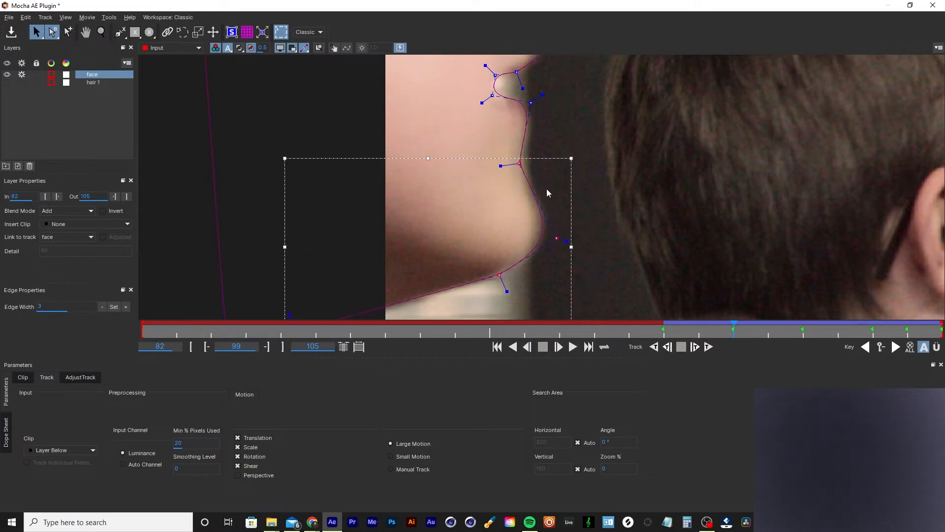
pyautogui.moveTo(520, 163); pyautogui.dragTo(526, 164)
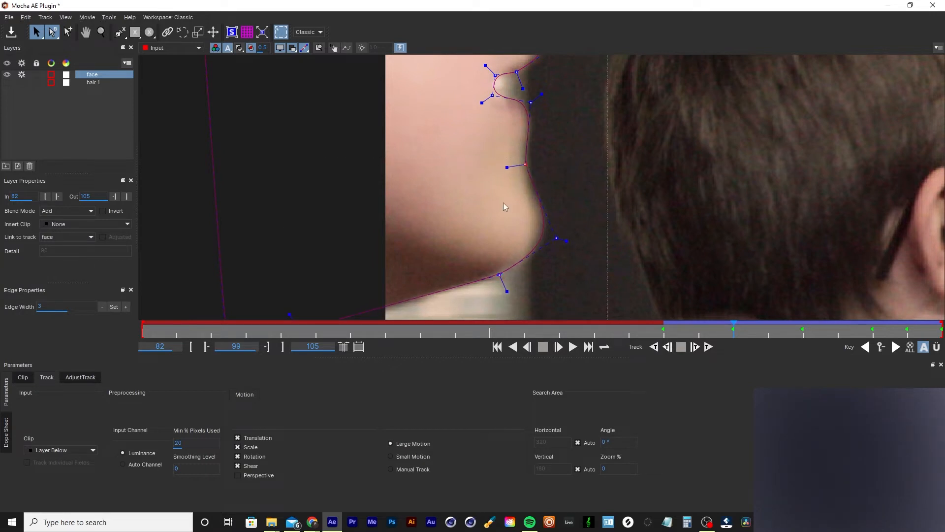
# - Fine-tune the chin and jaw points of the face spline against the face edge on frame 99
pyautogui.press('x')
pyautogui.moveTo(417, 233); pyautogui.dragTo(472, 160)
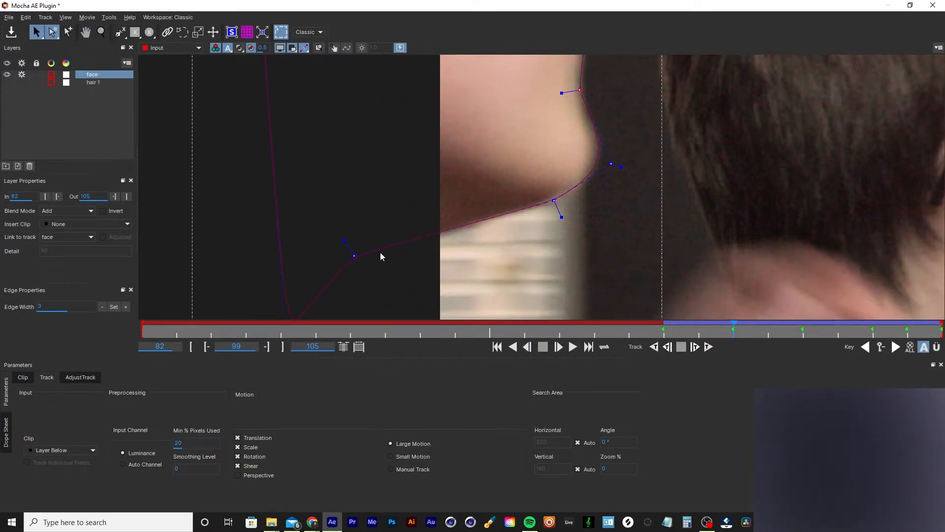
pyautogui.moveTo(556, 202); pyautogui.dragTo(555, 202)
pyautogui.moveTo(610, 164); pyautogui.dragTo(604, 171)
# - Check the profile from chin to nose on frame 99 and fine-tune the face spline point at the base of the nose
pyautogui.press('x')
pyautogui.moveTo(581, 90); pyautogui.dragTo(560, 197)
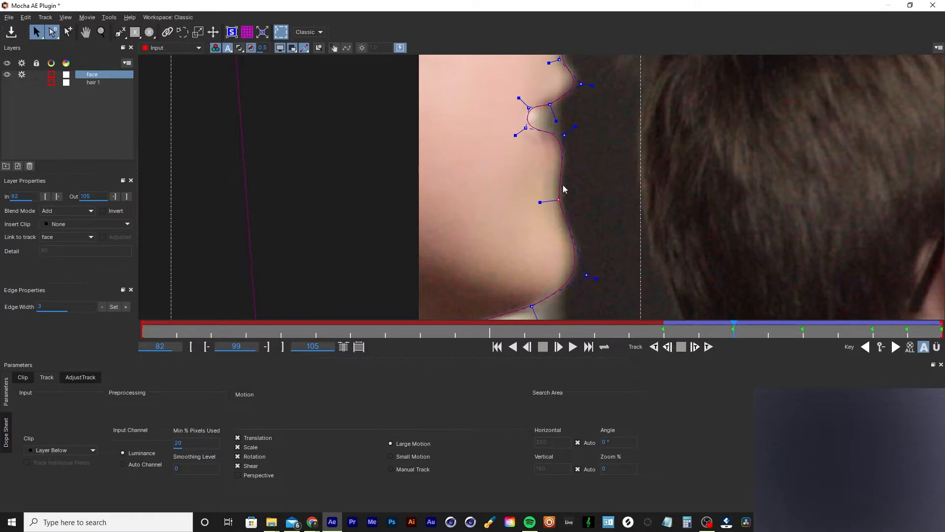
pyautogui.press('x')
pyautogui.moveTo(564, 161); pyautogui.dragTo(555, 249)
pyautogui.press('z')
pyautogui.moveTo(583, 202); pyautogui.dragTo(564, 192)
pyautogui.press('x')
pyautogui.press('z')
pyautogui.moveTo(565, 191); pyautogui.dragTo(570, 161)
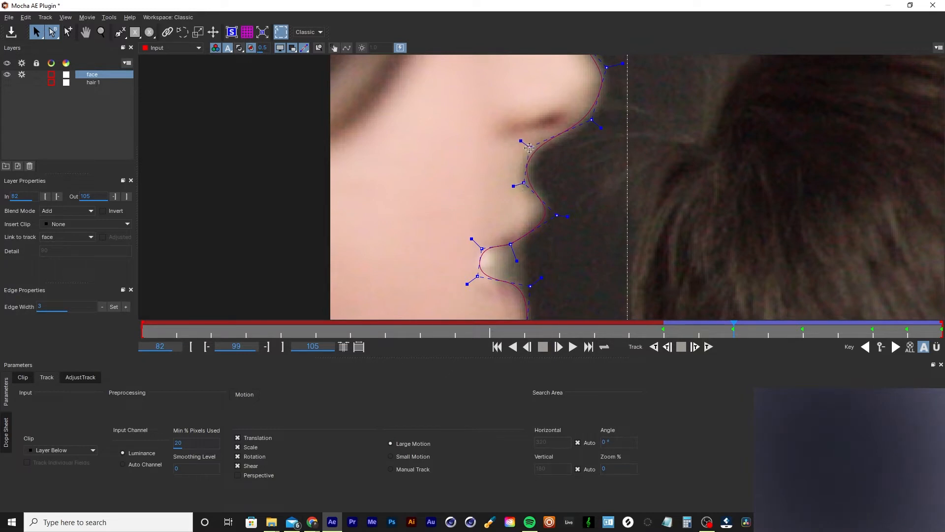
pyautogui.moveTo(529, 148); pyautogui.dragTo(559, 237)
pyautogui.press('z')
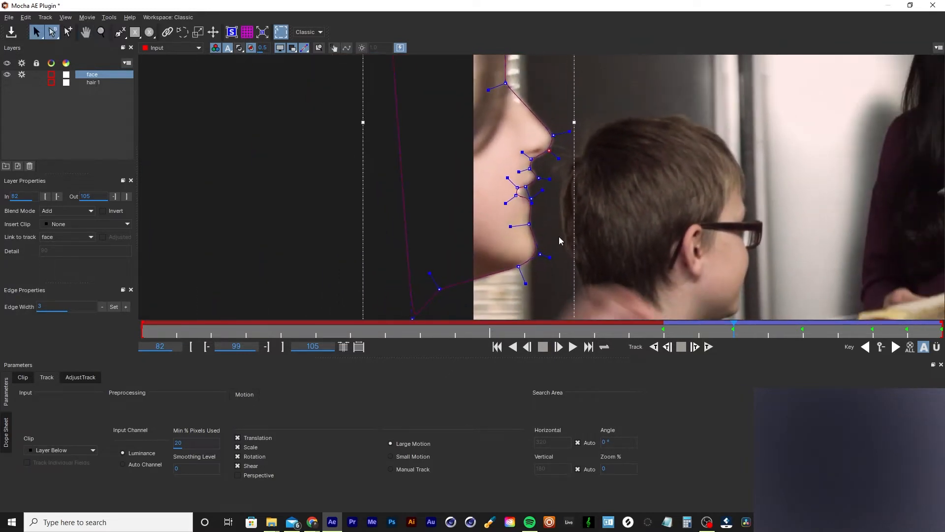
# - Step back and forth between frames 98 and 102 to examine how the face spline follows the profile
pyautogui.press('Right')
pyautogui.press('Right')
pyautogui.press('Right')
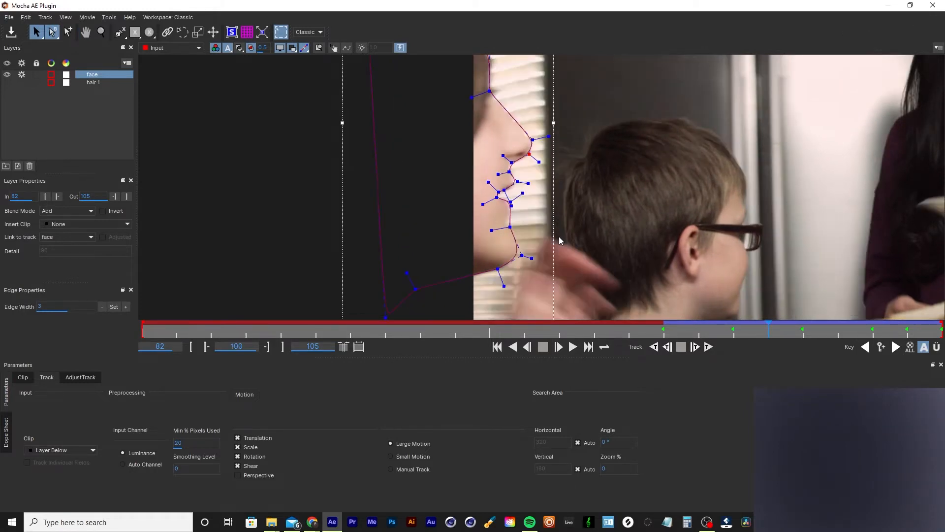
pyautogui.press('Right')
pyautogui.press('Right')
pyautogui.press('Left')
pyautogui.press('Left')
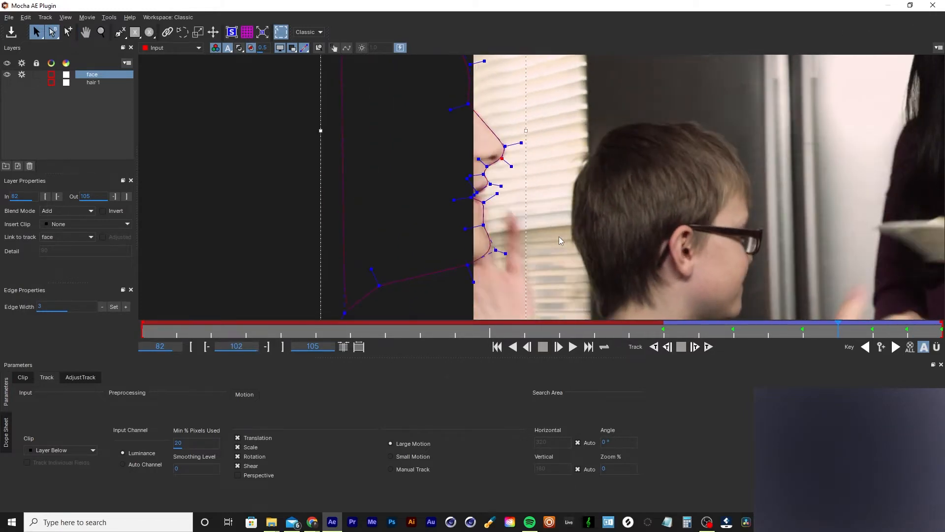
pyautogui.press('Left')
pyautogui.press('Left')
pyautogui.press('Left')
pyautogui.press('Left')
pyautogui.press('Left')
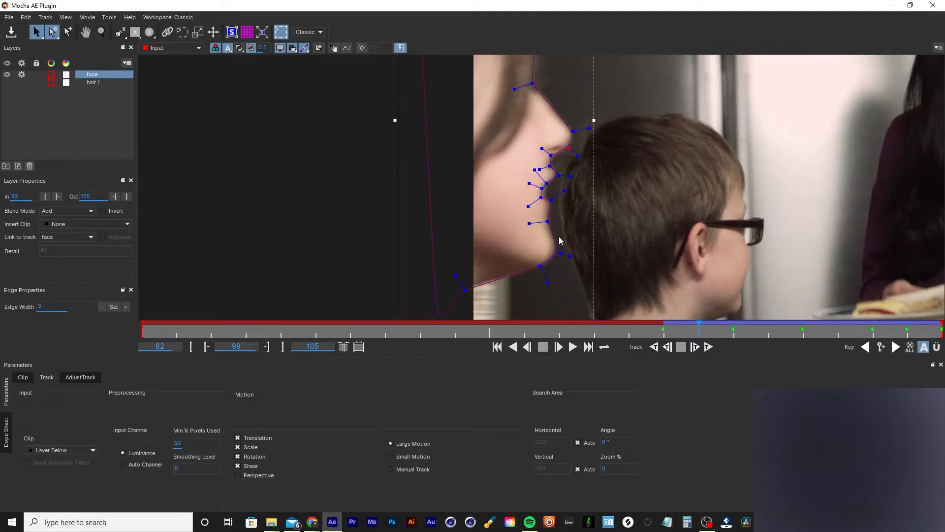
pyautogui.press('Right')
pyautogui.press('Right')
pyautogui.press('Right')
pyautogui.press('Right')
pyautogui.press('Right')
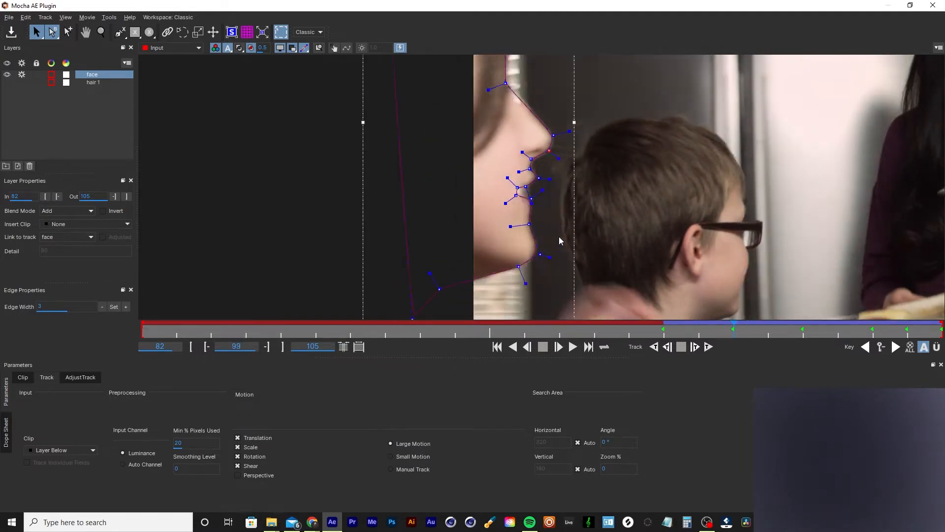
# - Step forward from frame 88 to frame 101 to examine where the face spline fits the girl's profile
pyautogui.hotkey('shift', 'z')
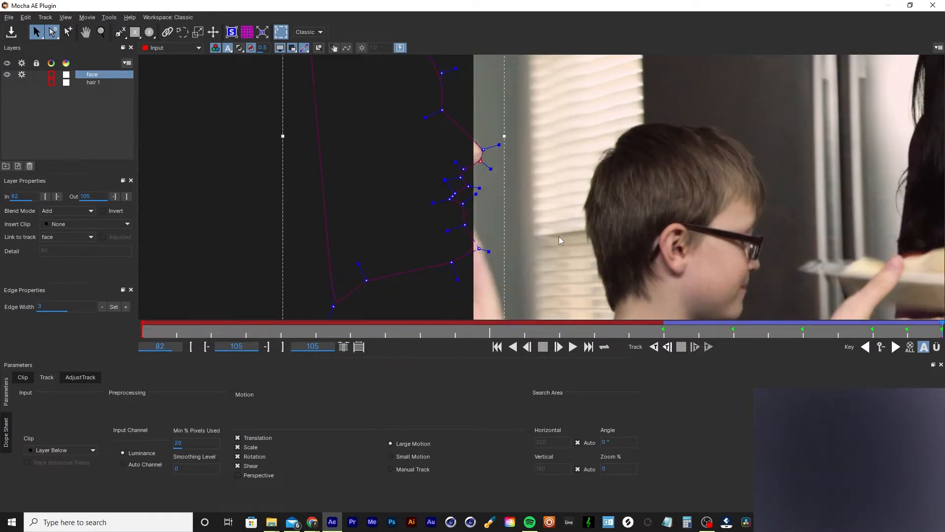
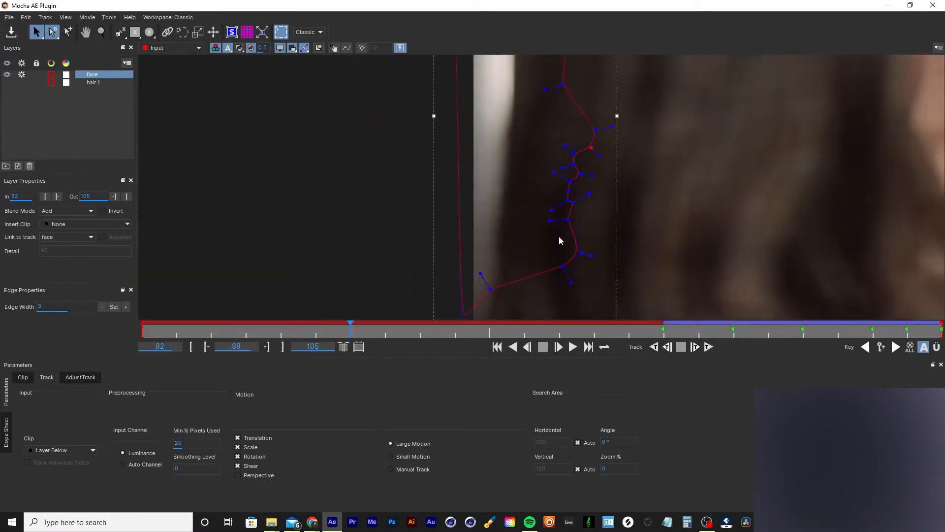
pyautogui.press('Right')
pyautogui.press('Right')
pyautogui.press('Right')
pyautogui.press('Right')
pyautogui.press('Right')
pyautogui.press('Right')
pyautogui.press('Right')
pyautogui.press('Right')
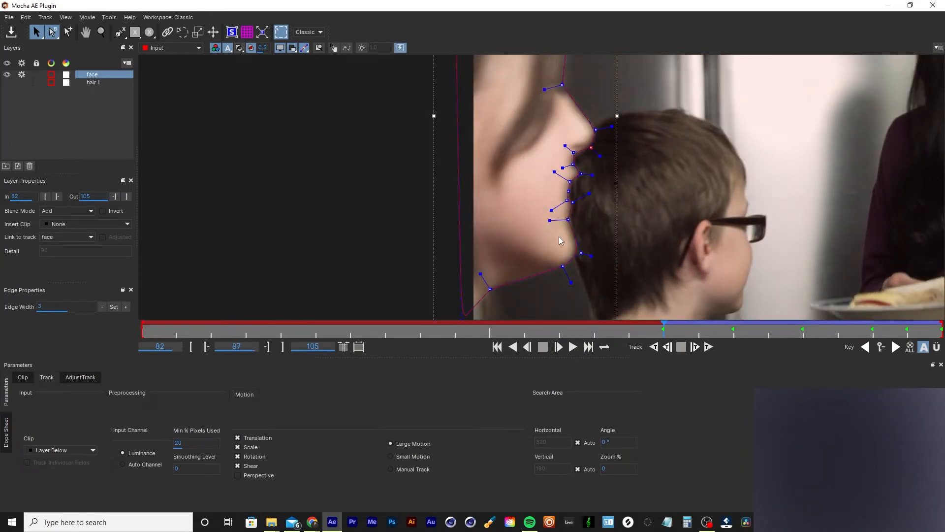
pyautogui.press('Right')
pyautogui.press('Right')
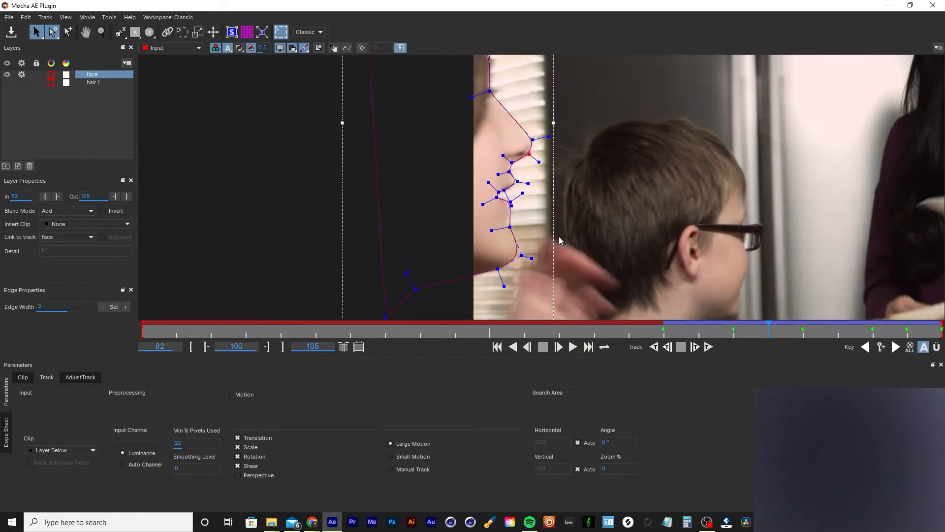
pyautogui.press('Right')
pyautogui.press('Left')
pyautogui.press('Right')
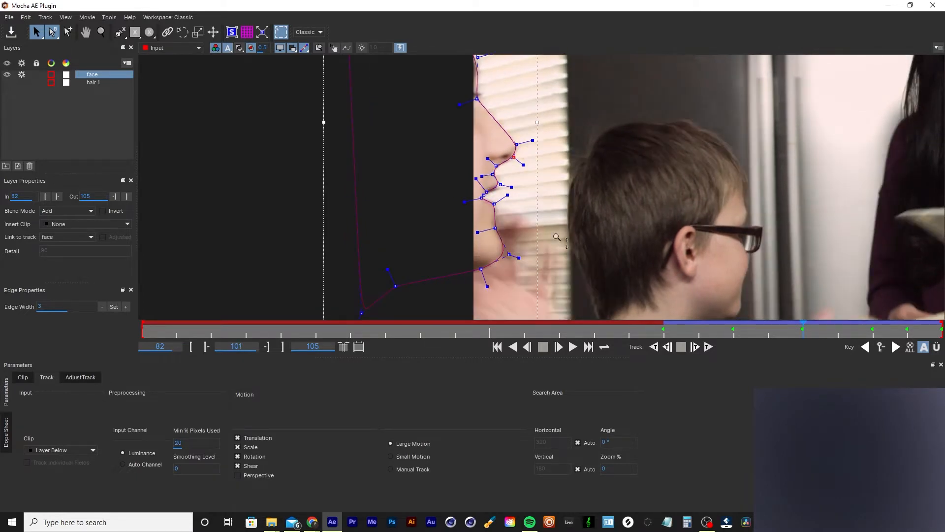
# - Examine the face spline around the mouth on frame 101, deselect the layer and save the project
pyautogui.press('z')
pyautogui.moveTo(539, 228); pyautogui.dragTo(533, 23)
pyautogui.moveTo(512, 193); pyautogui.dragTo(564, 241)
pyautogui.press('x')
pyautogui.press('z')
pyautogui.click(666, 216)
pyautogui.hotkey('ctrl', 's')
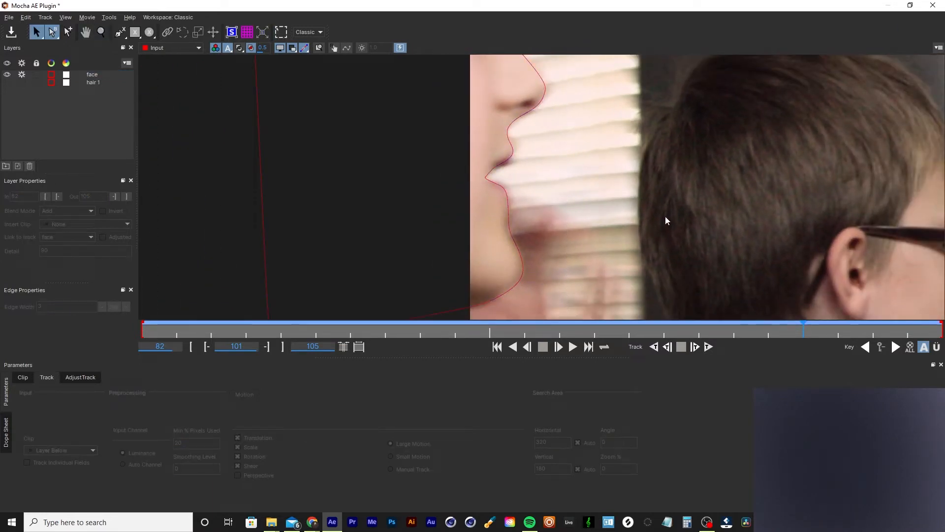
# - Step through frames 100 to 105 with the layer deselected to examine the face spline's edge
pyautogui.press('Right')
pyautogui.press('Right')
pyautogui.press('Right')
pyautogui.press('Right')
pyautogui.press('Left')
pyautogui.press('Left')
pyautogui.press('Left')
pyautogui.press('Left')
pyautogui.press('Left')
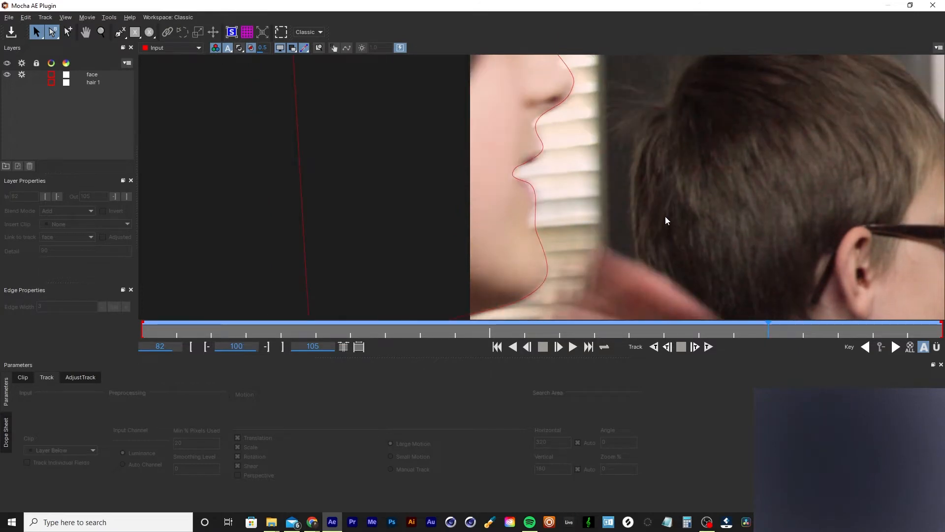
pyautogui.press('z')
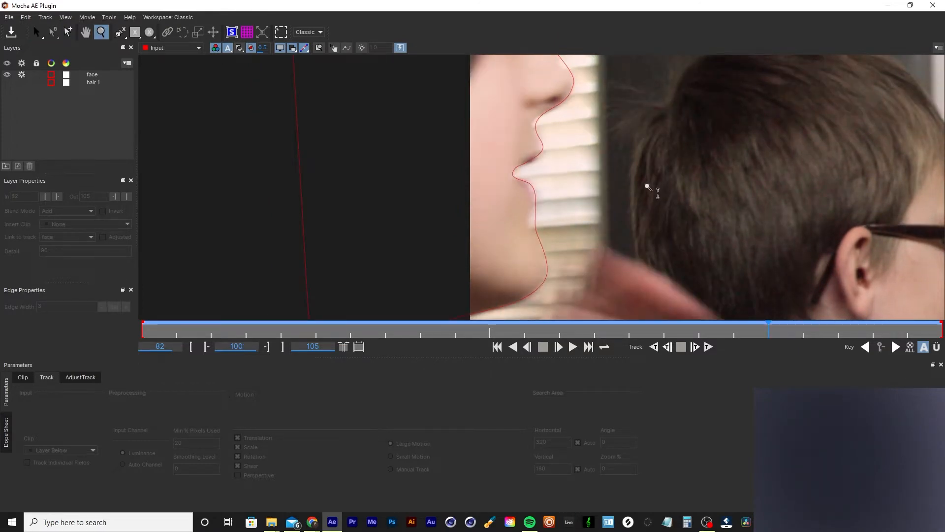
pyautogui.moveTo(648, 188); pyautogui.dragTo(672, 334)
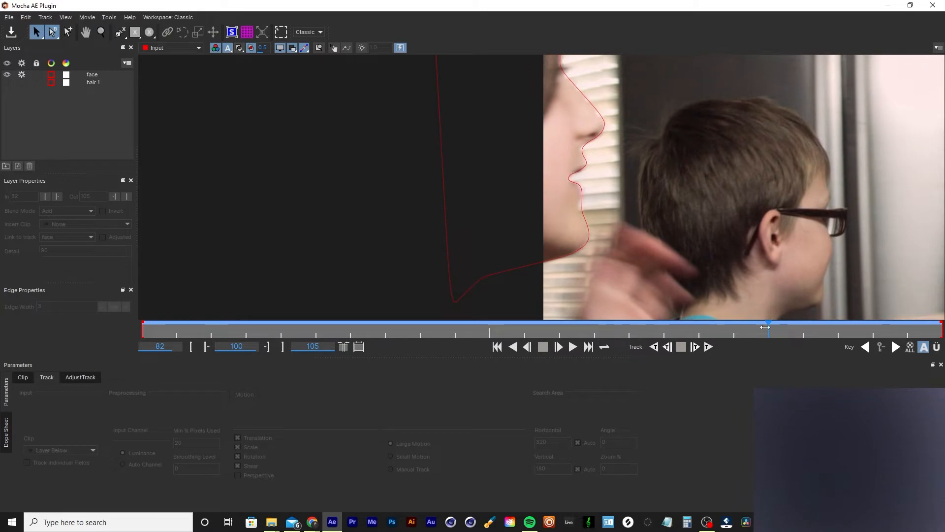
# - Select the face spline and track it backward from frame 97 to frame 93
pyautogui.click(607, 131)
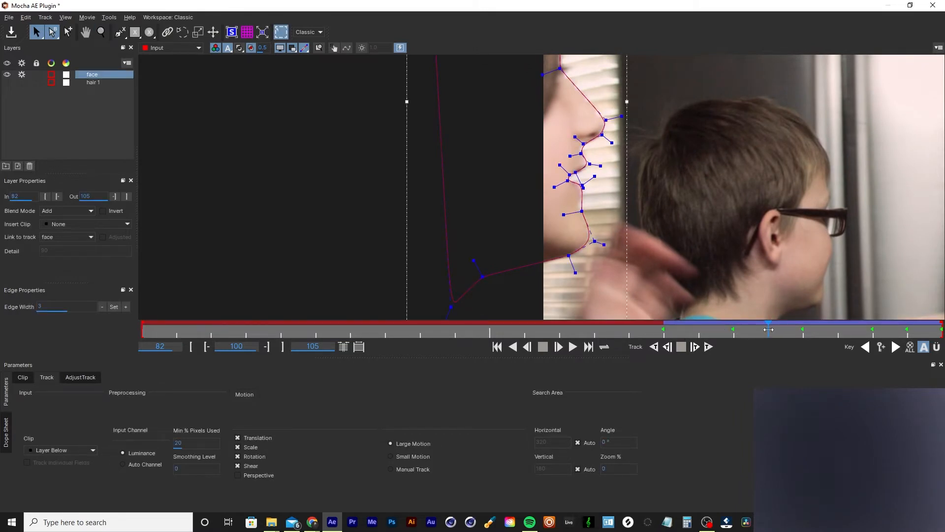
pyautogui.moveTo(769, 330); pyautogui.dragTo(672, 362)
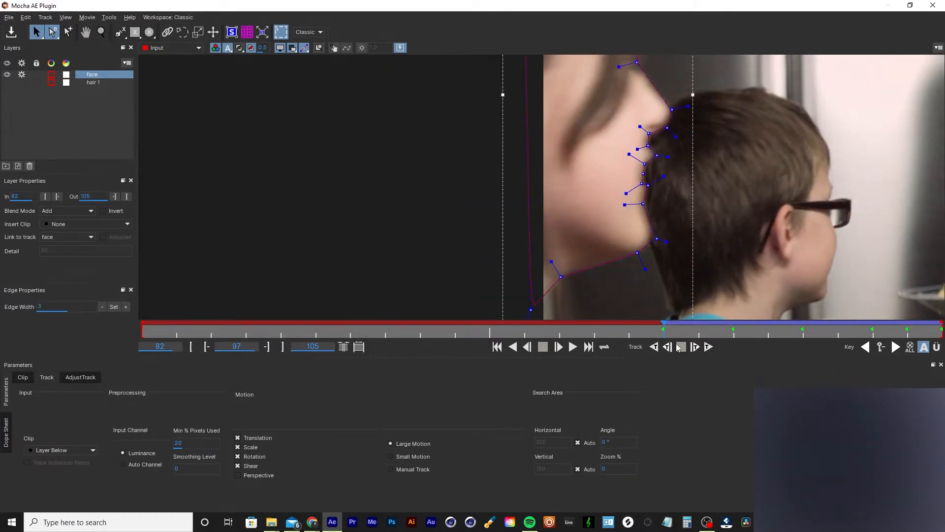
pyautogui.click(672, 348)
pyautogui.press('z')
pyautogui.moveTo(652, 221); pyautogui.dragTo(588, 299)
pyautogui.press('x')
pyautogui.press('z')
pyautogui.moveTo(591, 229); pyautogui.dragTo(596, 250)
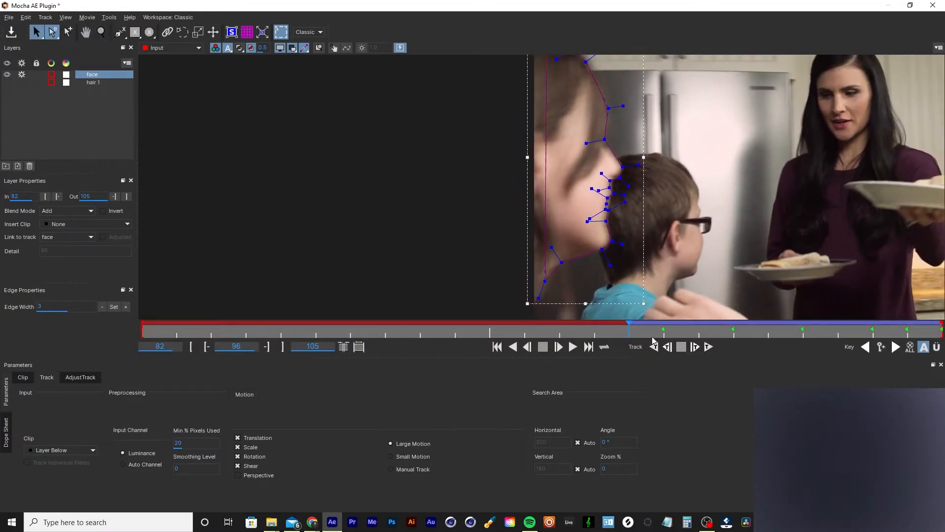
pyautogui.click(668, 348)
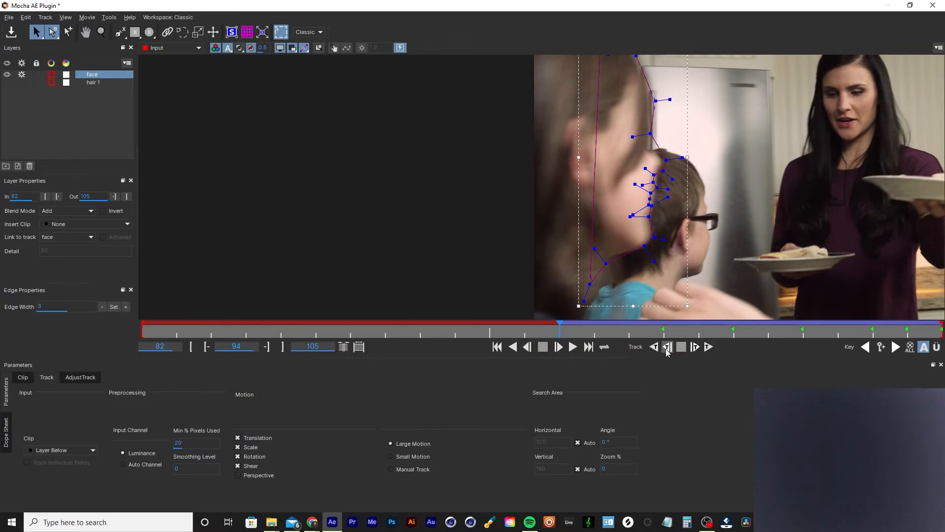
pyautogui.click(667, 347)
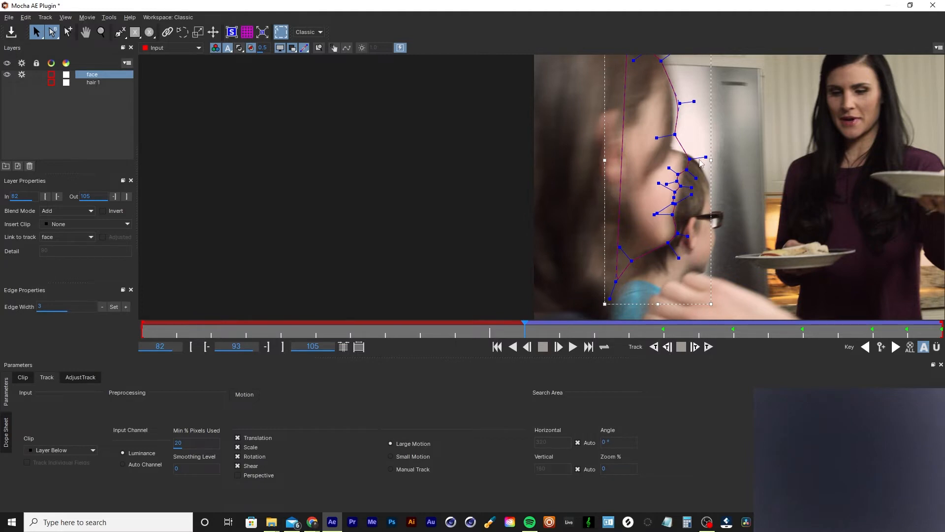
# - Deselect the face spline, review its track from frame 93 to frame 97 and save the project
pyautogui.press('z')
pyautogui.moveTo(688, 236); pyautogui.dragTo(684, 70)
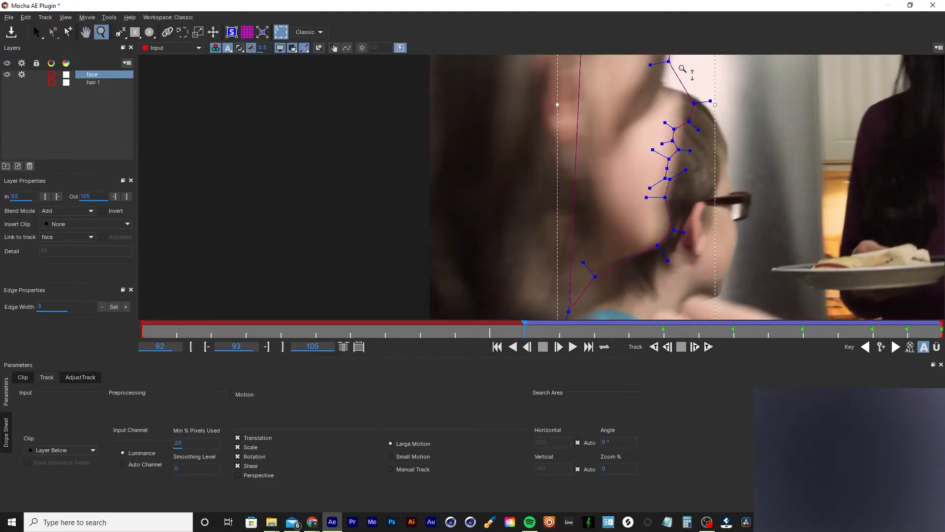
pyautogui.click(624, 290)
pyautogui.press('Right')
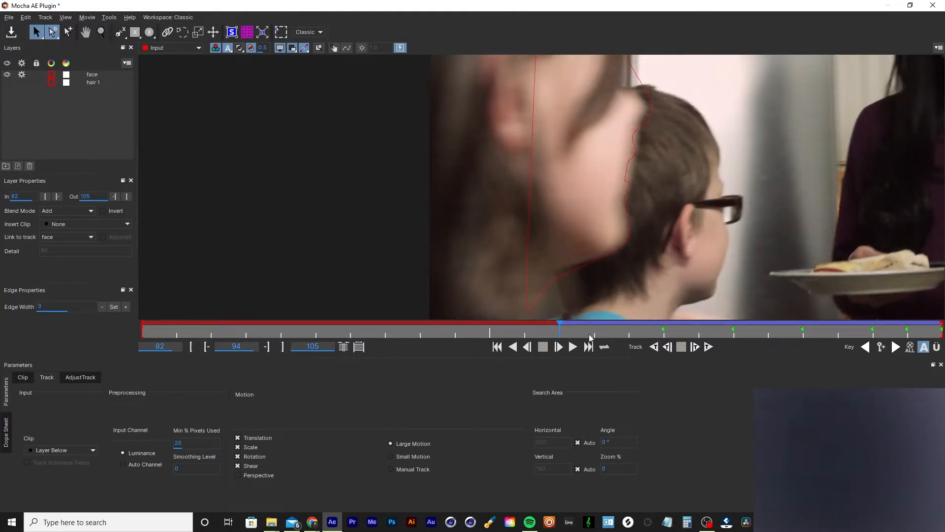
pyautogui.press('Right')
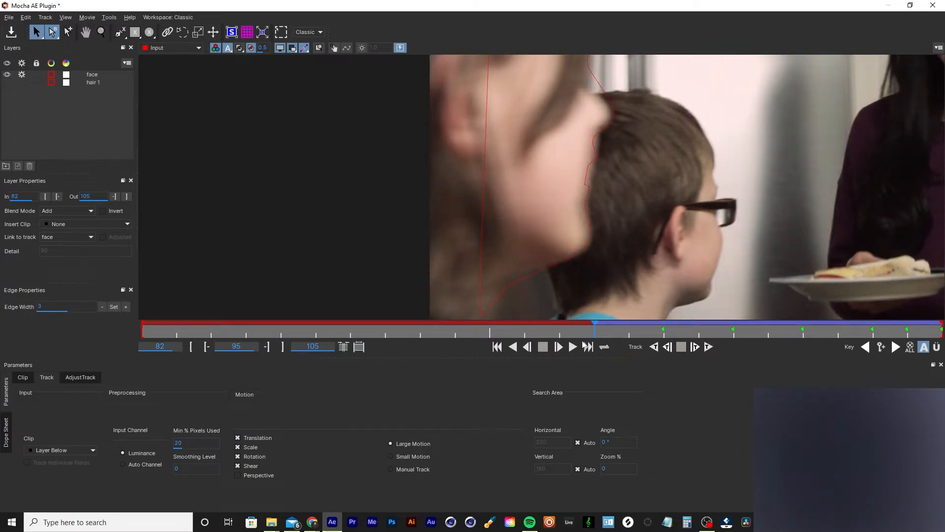
pyautogui.press('Right')
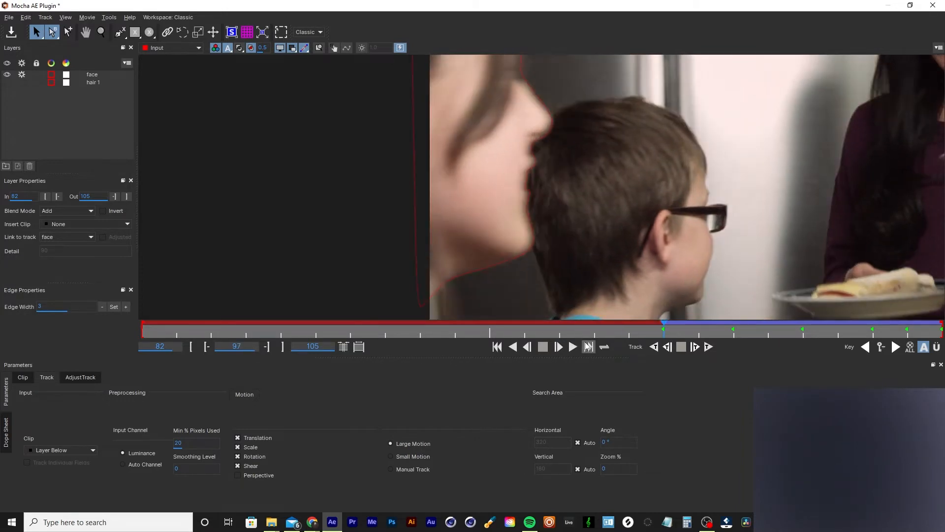
pyautogui.hotkey('ctrl', 's')
# - Track the face layer backward to frame 96 and reshape the face spline points around the lips
pyautogui.click(669, 349)
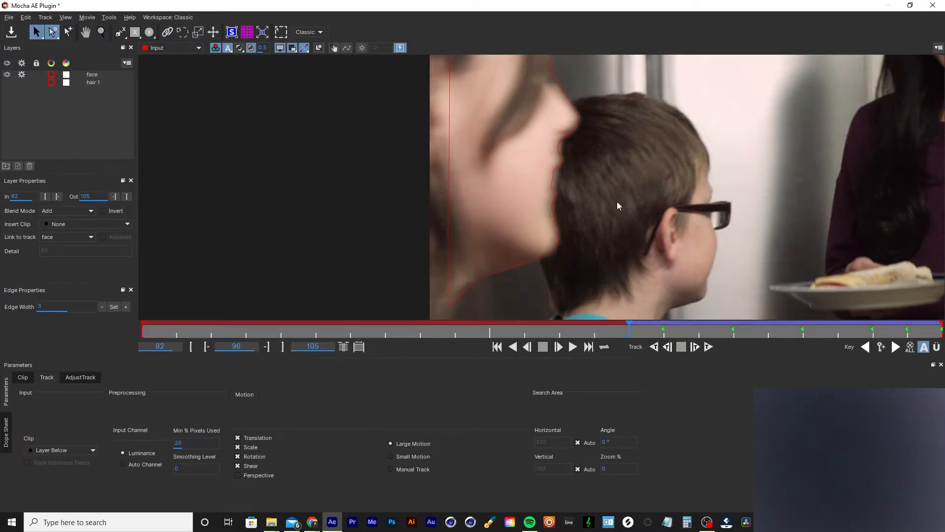
pyautogui.press('z')
pyautogui.moveTo(613, 202); pyautogui.dragTo(545, 74)
pyautogui.click(512, 154)
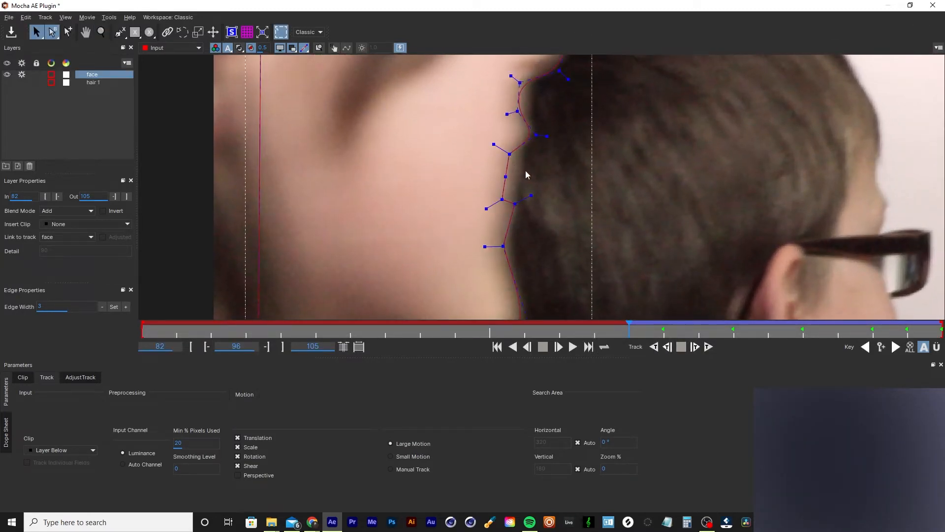
pyautogui.moveTo(510, 156); pyautogui.dragTo(551, 68)
pyautogui.press('z')
pyautogui.moveTo(536, 147); pyautogui.dragTo(526, 108)
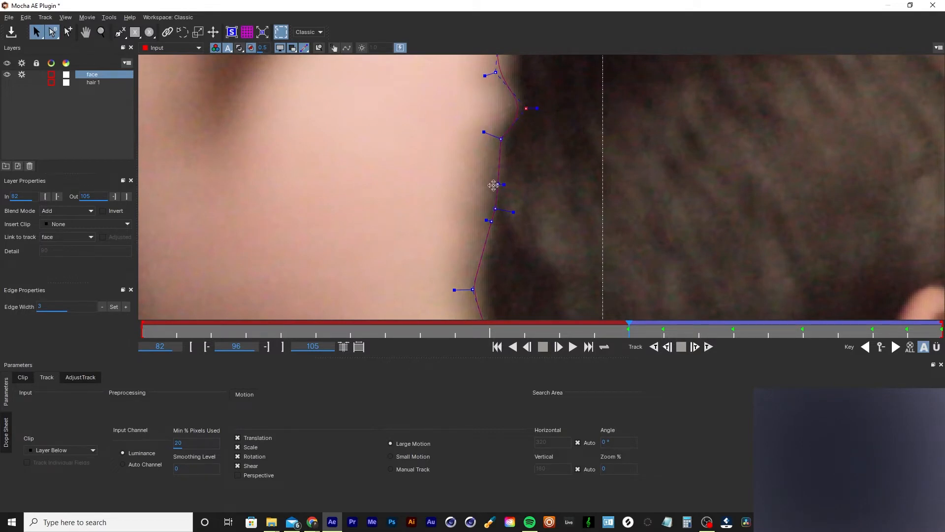
pyautogui.moveTo(493, 185); pyautogui.dragTo(501, 162)
pyautogui.moveTo(496, 210); pyautogui.dragTo(496, 189)
# - Move the face spline point beneath the lower lip outward to the face edge on frame 96
pyautogui.press('z')
pyautogui.press('x')
pyautogui.moveTo(510, 260); pyautogui.dragTo(535, 92)
pyautogui.moveTo(498, 123); pyautogui.dragTo(506, 123)
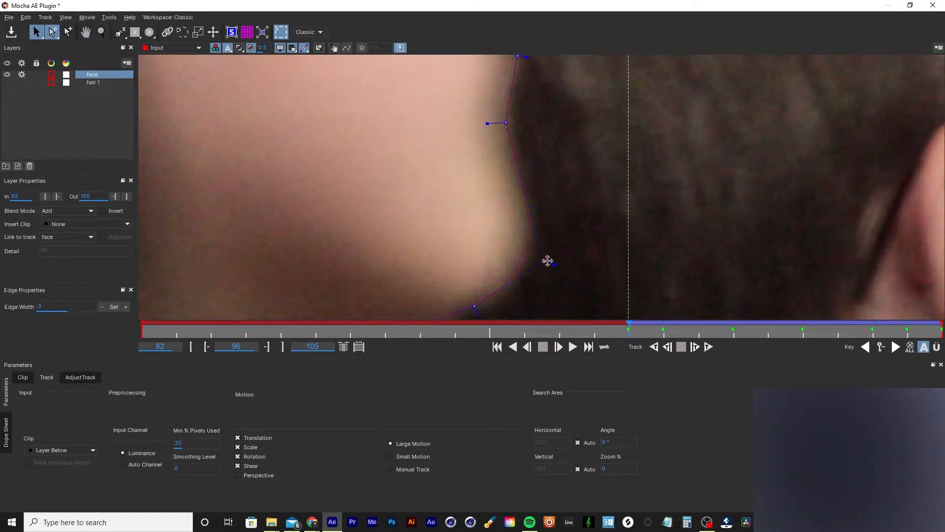
# - Move the two face spline points between the nose and upper lip outward to the skin edge on frame 96
pyautogui.press('z')
pyautogui.moveTo(560, 123); pyautogui.dragTo(563, 187)
pyautogui.press('x')
pyautogui.moveTo(565, 85); pyautogui.dragTo(556, 275)
pyautogui.press('z')
pyautogui.moveTo(562, 128); pyautogui.dragTo(549, 188)
pyautogui.press('x')
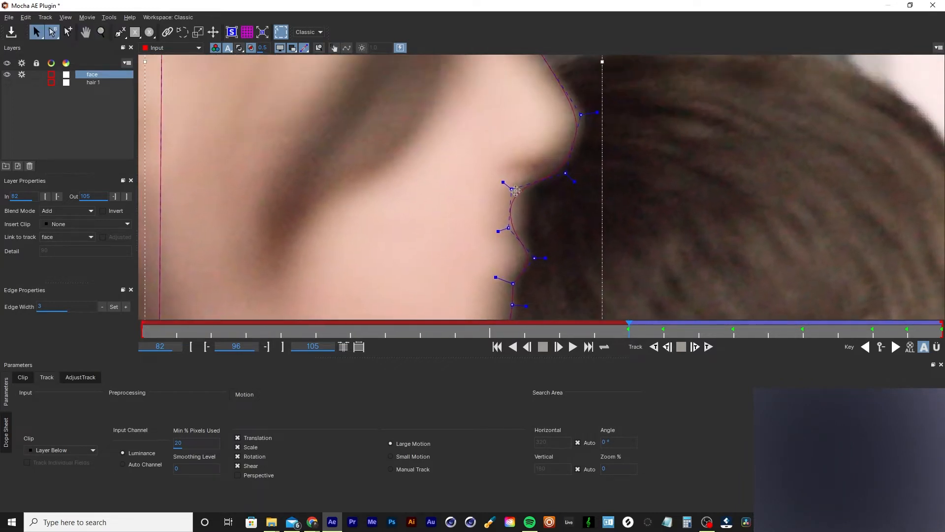
pyautogui.moveTo(508, 228); pyautogui.dragTo(524, 228)
pyautogui.moveTo(513, 187); pyautogui.dragTo(526, 184)
# - Fine-tune the face spline point on the underside of the nose on frame 96
pyautogui.press('x')
pyautogui.moveTo(557, 93); pyautogui.dragTo(581, 213)
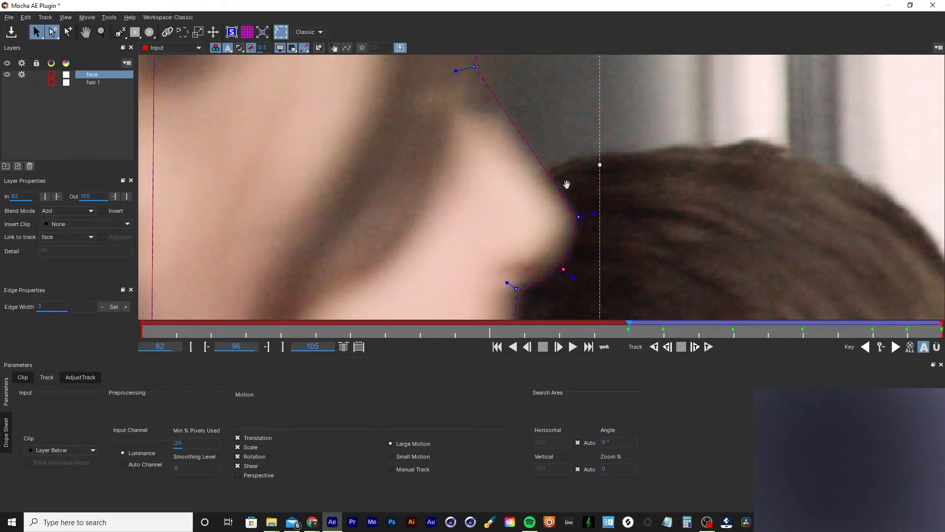
pyautogui.press('x')
pyautogui.moveTo(547, 158); pyautogui.dragTo(570, 249)
pyautogui.press('z')
pyautogui.moveTo(537, 127); pyautogui.dragTo(544, 234)
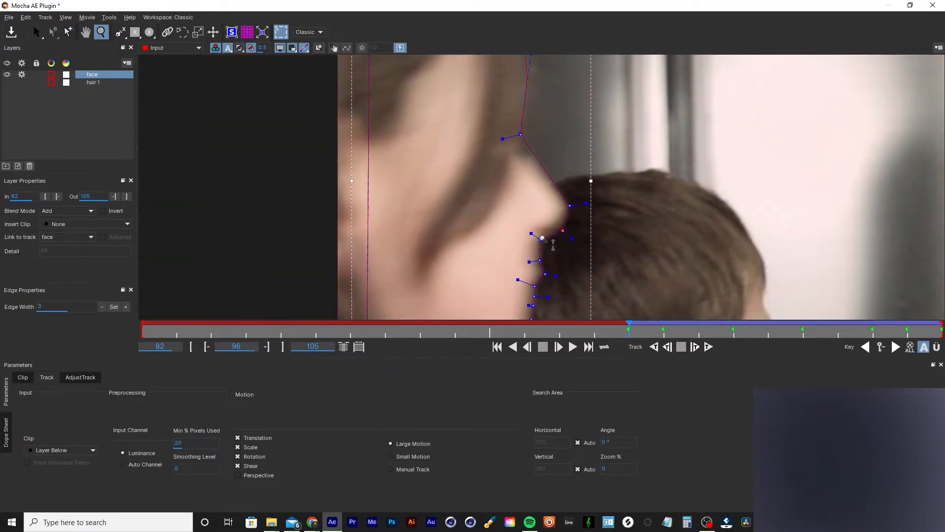
# - Fit the upper face spline points to the edge of the girl's head at the top on frame 96
pyautogui.press('x')
pyautogui.moveTo(535, 109); pyautogui.dragTo(535, 261)
pyautogui.press('z')
pyautogui.moveTo(478, 128); pyautogui.dragTo(462, 168)
pyautogui.press('x')
pyautogui.moveTo(444, 120); pyautogui.dragTo(494, 102)
pyautogui.press('z')
pyautogui.moveTo(484, 160); pyautogui.dragTo(393, 114)
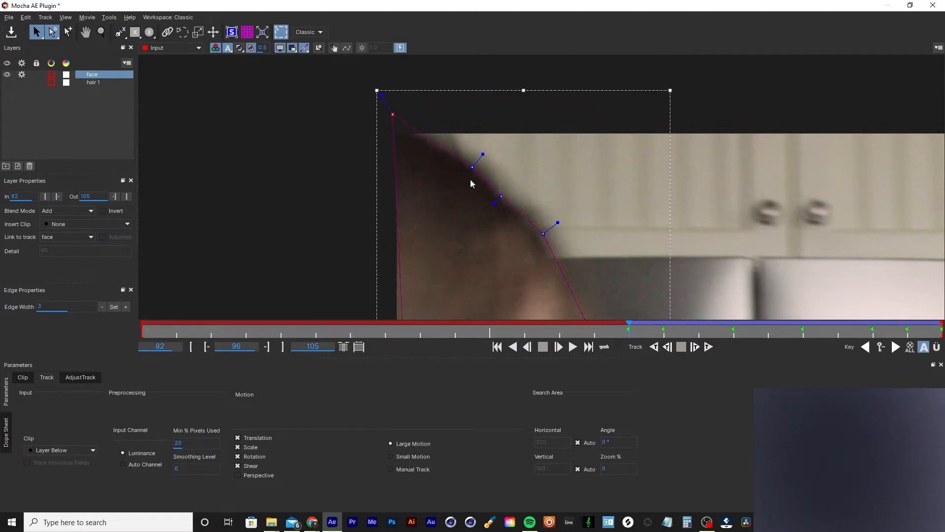
pyautogui.press('z')
pyautogui.moveTo(489, 226); pyautogui.dragTo(496, 152)
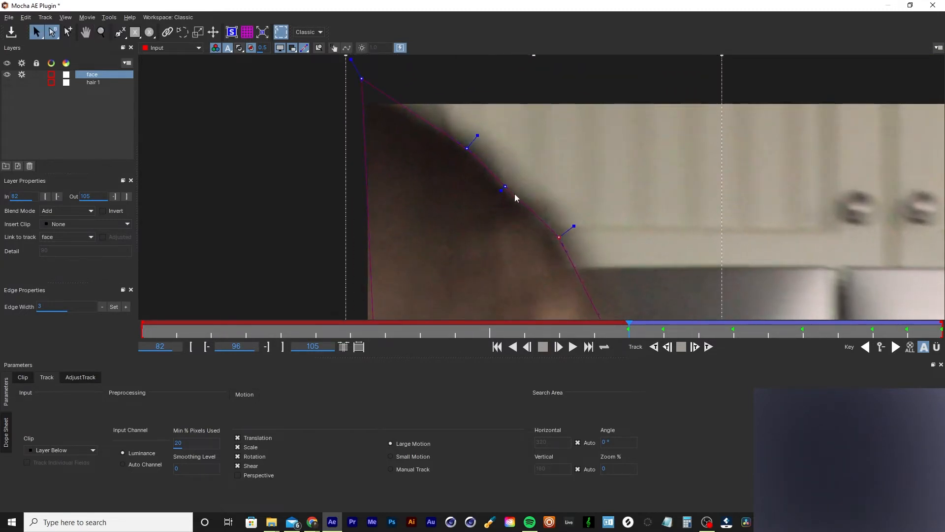
pyautogui.moveTo(467, 148); pyautogui.dragTo(476, 149)
pyautogui.press('z')
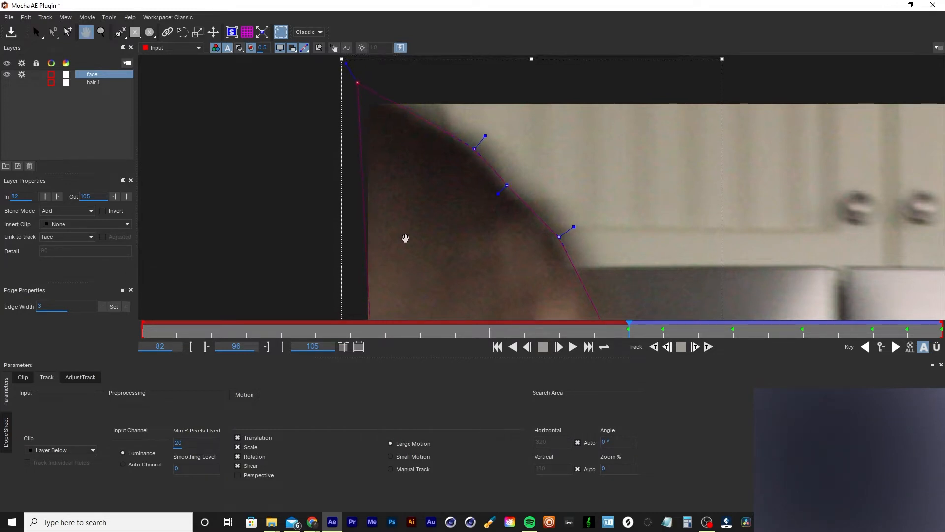
# - Fine-tune the face spline points around the chin to follow the jaw edge on frame 96
pyautogui.moveTo(405, 236); pyautogui.dragTo(451, 86)
pyautogui.press('x')
pyautogui.press('z')
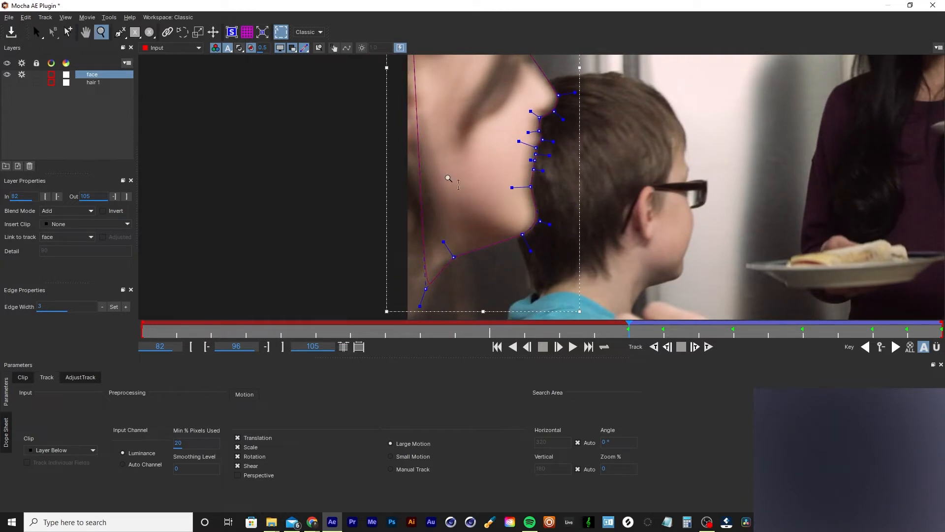
pyautogui.moveTo(447, 177); pyautogui.dragTo(452, 156)
pyautogui.press('x')
pyautogui.moveTo(454, 210); pyautogui.dragTo(461, 153)
pyautogui.press('z')
pyautogui.moveTo(503, 183); pyautogui.dragTo(604, 118)
pyautogui.moveTo(610, 167); pyautogui.dragTo(616, 152)
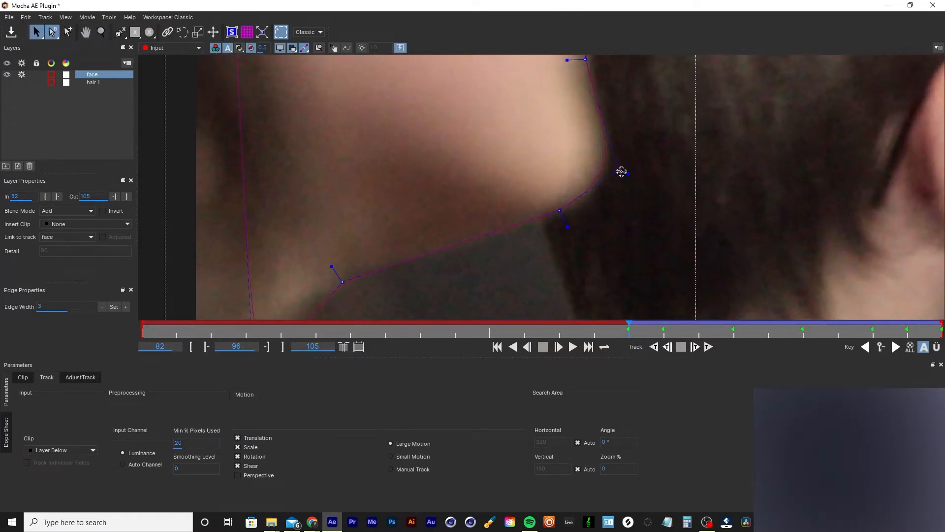
# - Adjust the lowest face spline point at the base of the neck on frame 96
pyautogui.press('z')
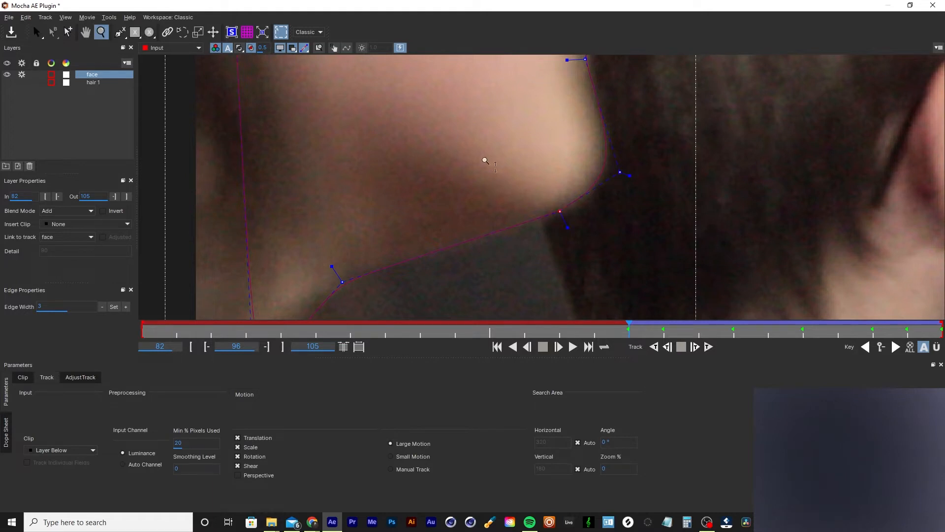
pyautogui.moveTo(484, 160); pyautogui.dragTo(470, 205)
pyautogui.press('x')
pyautogui.moveTo(390, 255); pyautogui.dragTo(459, 208)
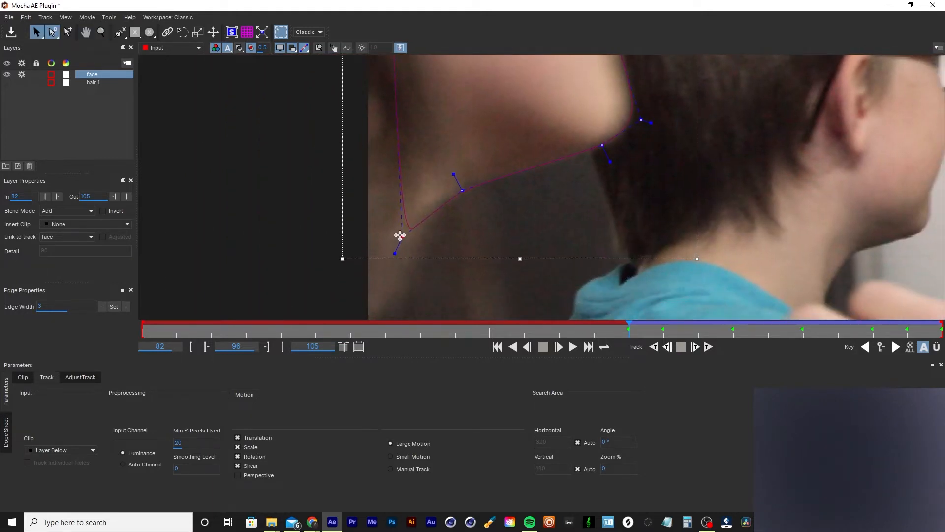
pyautogui.press('z')
pyautogui.moveTo(525, 109); pyautogui.dragTo(554, 182)
pyautogui.press('x')
pyautogui.moveTo(550, 125); pyautogui.dragTo(493, 237)
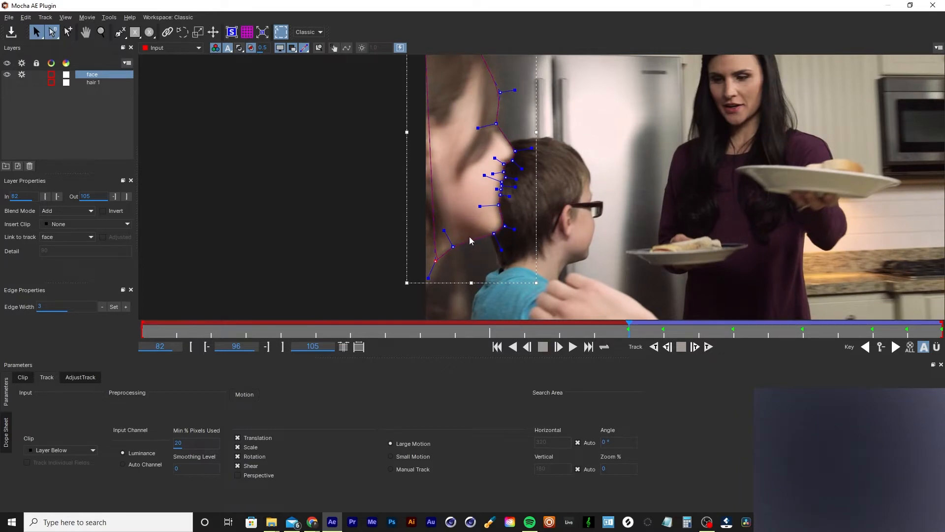
# - Duplicate the face layer and rename the copy face 1
pyautogui.moveTo(626, 330)
pyautogui.mouseDown()
pyautogui.moveTo(588, 336)
pyautogui.moveTo(622, 340)
pyautogui.mouseUp()
pyautogui.moveTo(610, 334); pyautogui.dragTo(534, 338)
pyautogui.moveTo(468, 337); pyautogui.dragTo(628, 339)
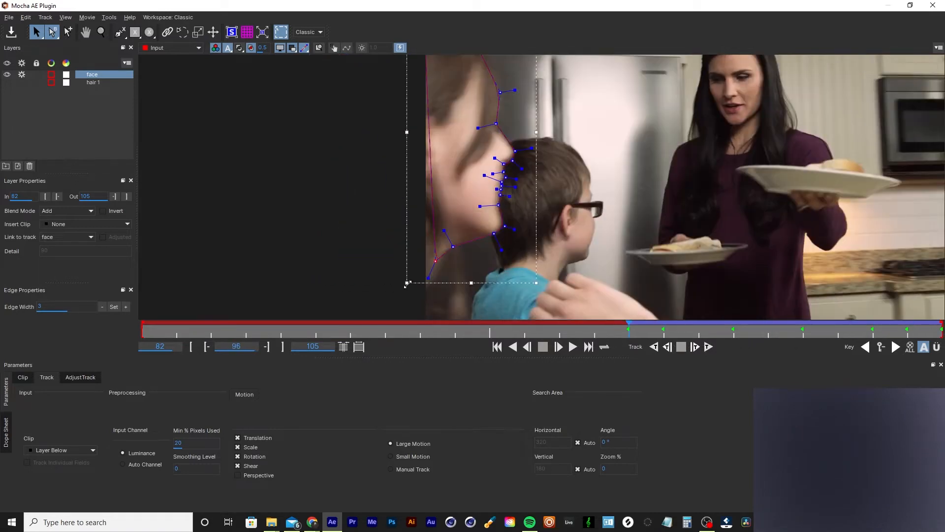
pyautogui.rightClick(93, 77)
pyautogui.click(118, 130)
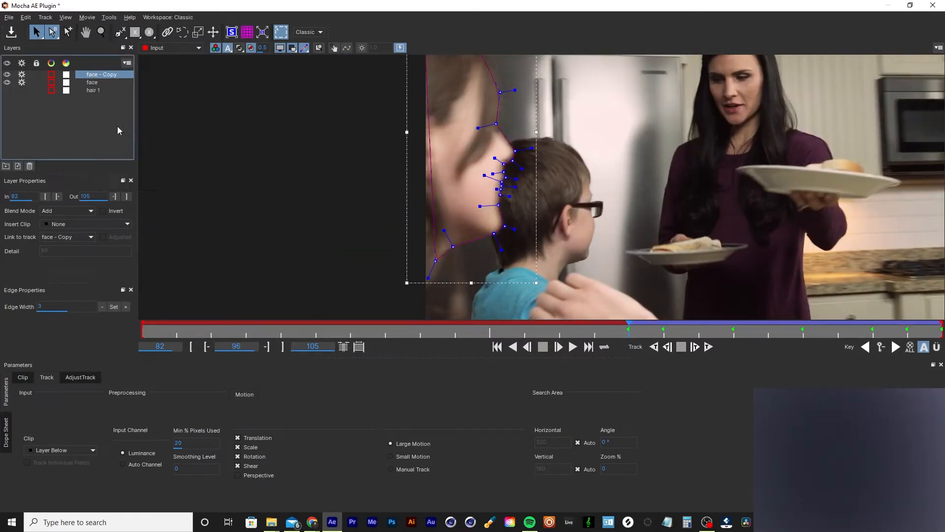
pyautogui.doubleClick(110, 76)
pyautogui.doubleClick(128, 76)
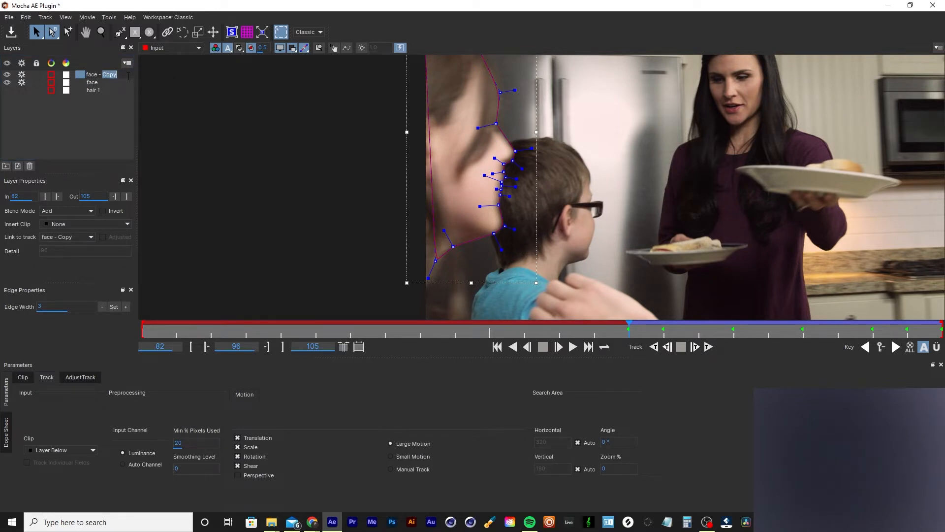
pyautogui.press('BackSpace')
pyautogui.press('BackSpace')
pyautogui.press('BackSpace')
pyautogui.write('1')
pyautogui.press('Return')
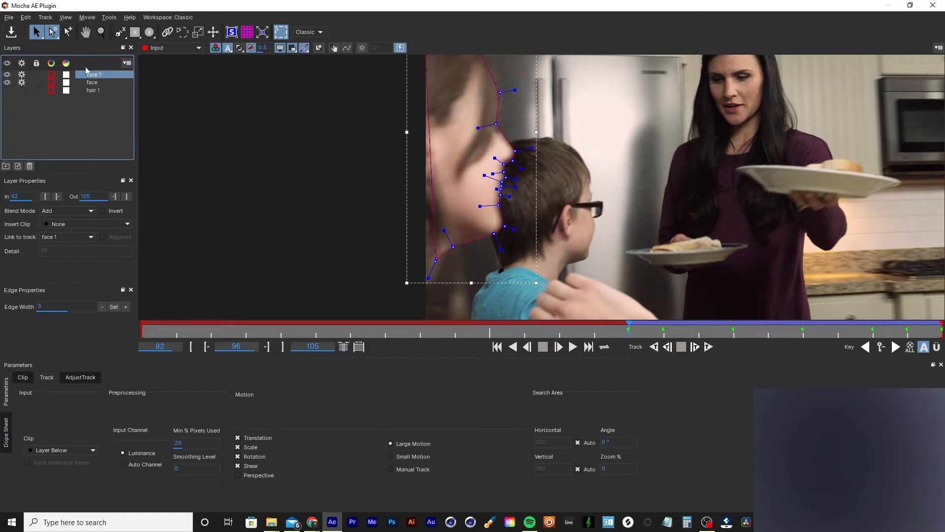
# - Set the out point of the face 1 layer to frame 96
pyautogui.click(93, 83)
pyautogui.click(96, 75)
pyautogui.click(126, 196)
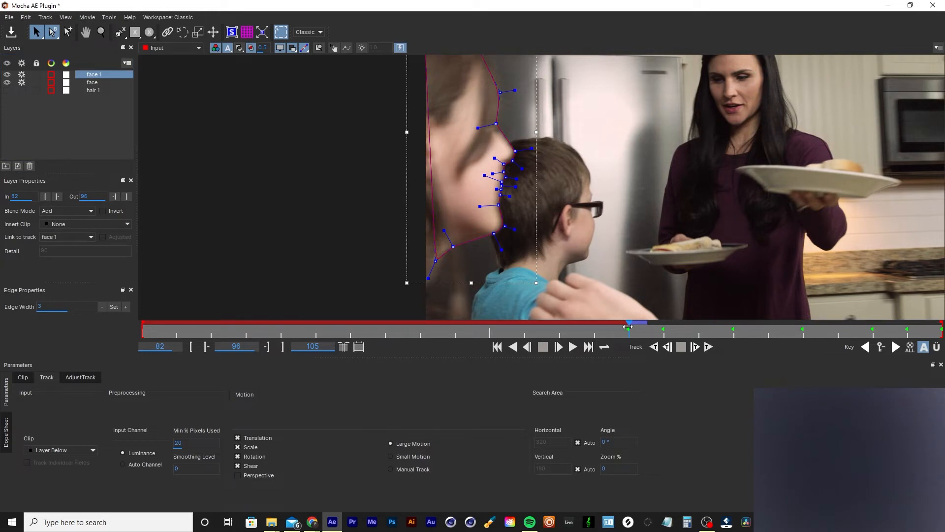
# - Turn off visibility and tracking for the original face layer
pyautogui.press('z')
pyautogui.moveTo(503, 219); pyautogui.dragTo(487, 26)
pyautogui.moveTo(496, 182); pyautogui.dragTo(476, 45)
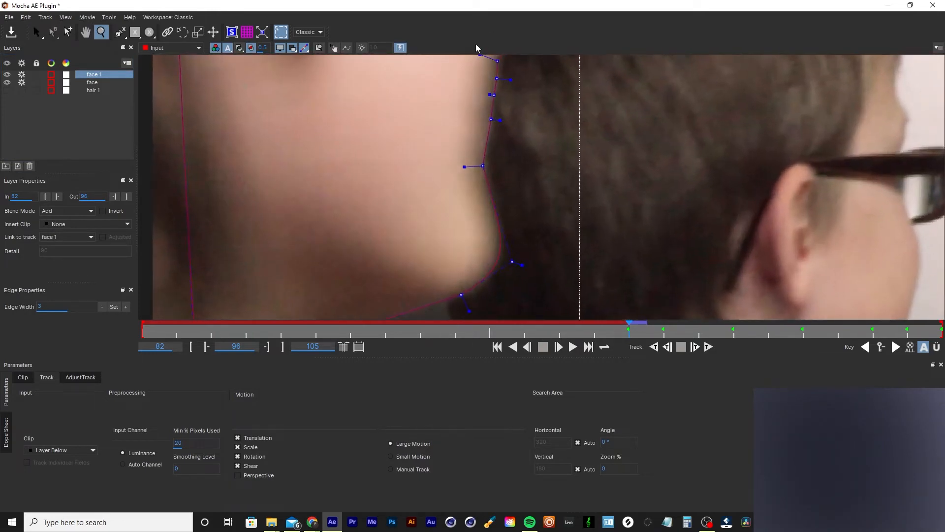
pyautogui.press('x')
pyautogui.moveTo(523, 138); pyautogui.dragTo(517, 249)
pyautogui.press('q')
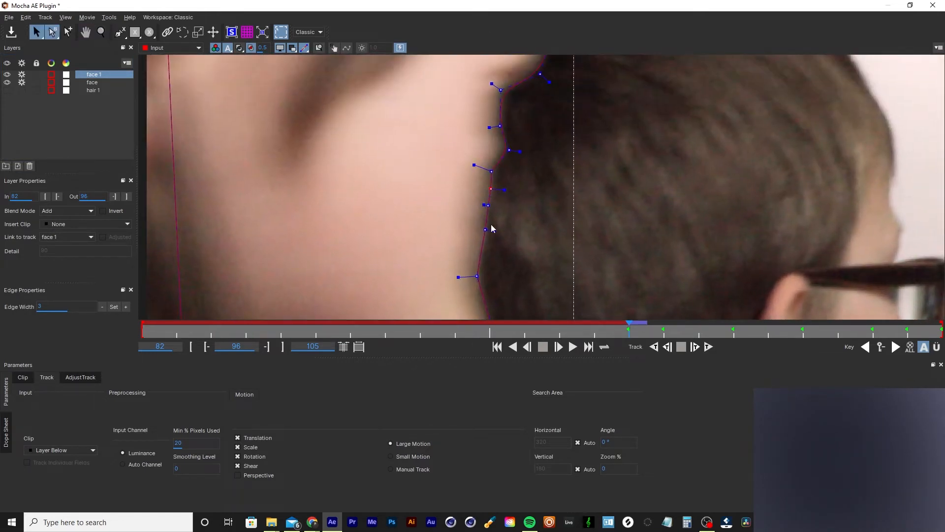
pyautogui.click(22, 83)
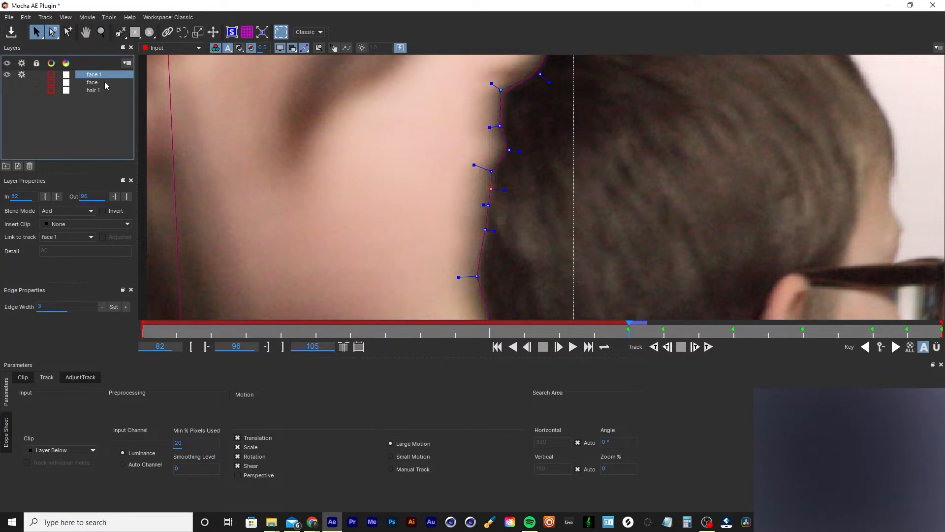
# - Delete the three surplus face 1 spline points around the lower lip on frame 96
pyautogui.click(483, 200)
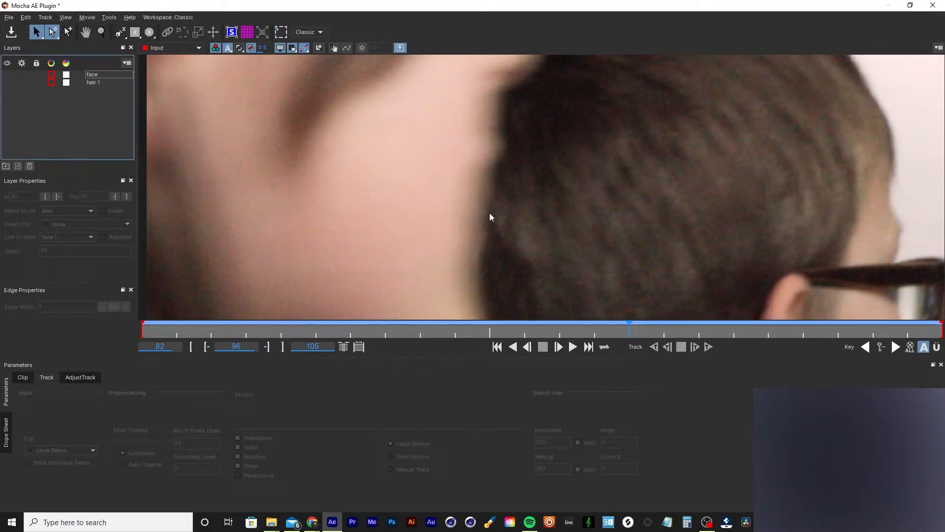
pyautogui.click(503, 213)
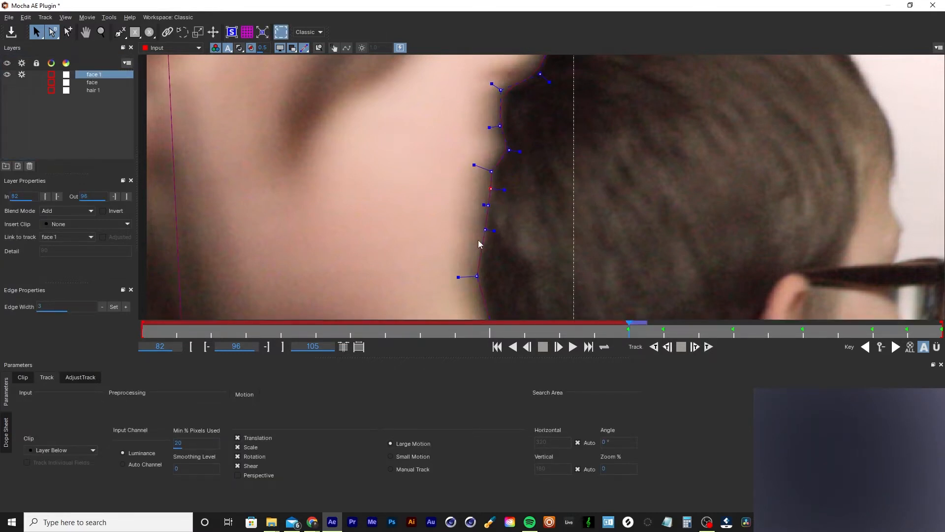
pyautogui.press('Delete')
pyautogui.click(488, 206)
pyautogui.press('Delete')
# - Track the face 1 layer one frame backward to frame 95
pyautogui.press('z')
pyautogui.moveTo(543, 175); pyautogui.dragTo(562, 206)
pyautogui.press('x')
pyautogui.press('z')
pyautogui.press('x')
pyautogui.press('z')
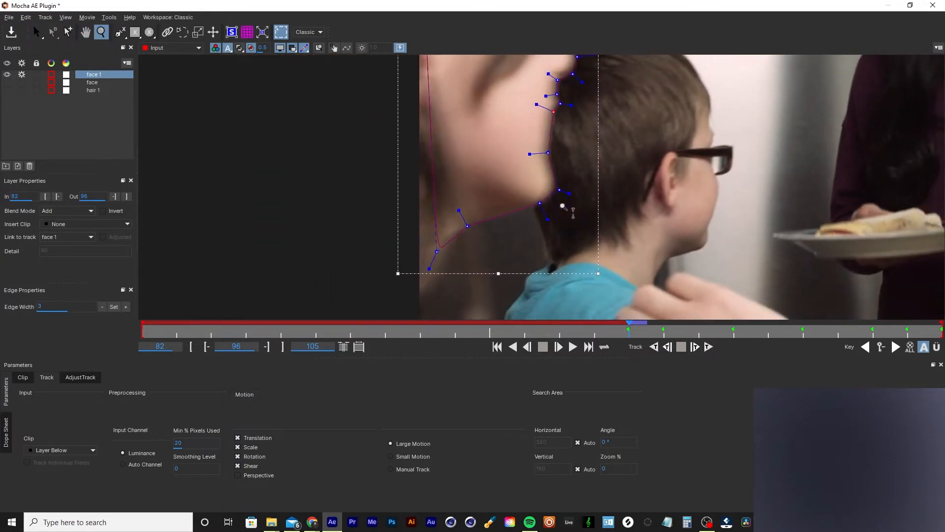
pyautogui.press('s')
pyautogui.click(667, 347)
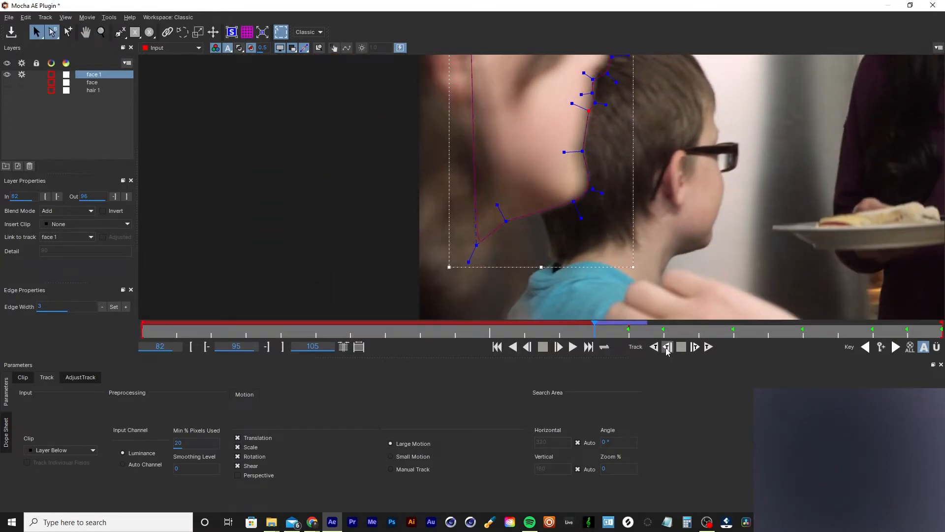
# - Compare the fit of the face 1 spline along the nose, lips and chin between frames 95 and 96
pyautogui.press('x')
pyautogui.moveTo(569, 140); pyautogui.dragTo(526, 201)
pyautogui.press('z')
pyautogui.press('x')
pyautogui.press('z')
pyautogui.moveTo(526, 168); pyautogui.dragTo(533, 284)
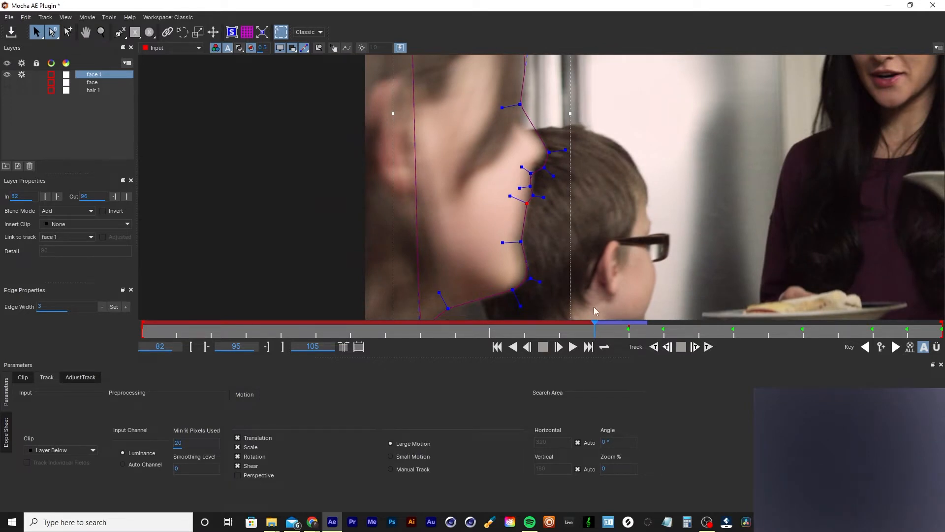
pyautogui.press('z')
pyautogui.moveTo(594, 328); pyautogui.dragTo(620, 328)
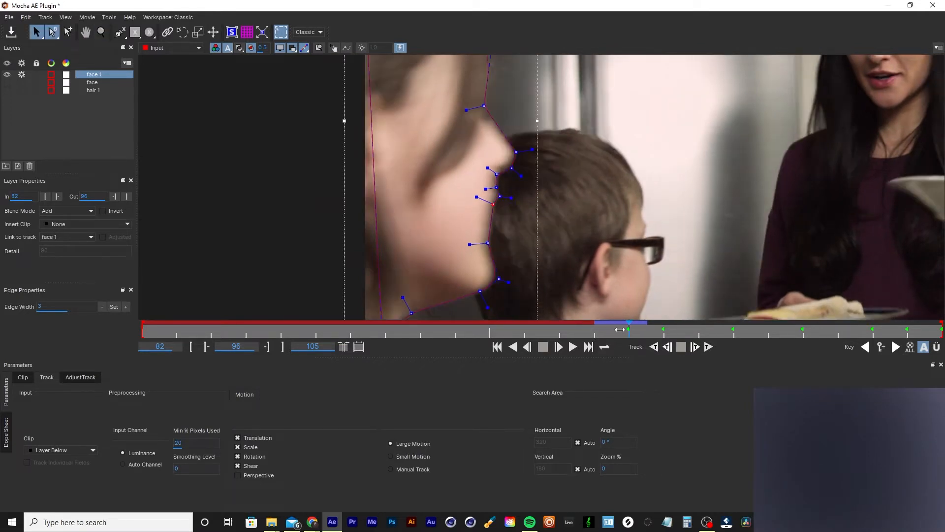
pyautogui.press('z')
pyautogui.moveTo(507, 224)
pyautogui.mouseDown()
pyautogui.moveTo(503, 48)
pyautogui.moveTo(513, 241)
pyautogui.mouseUp()
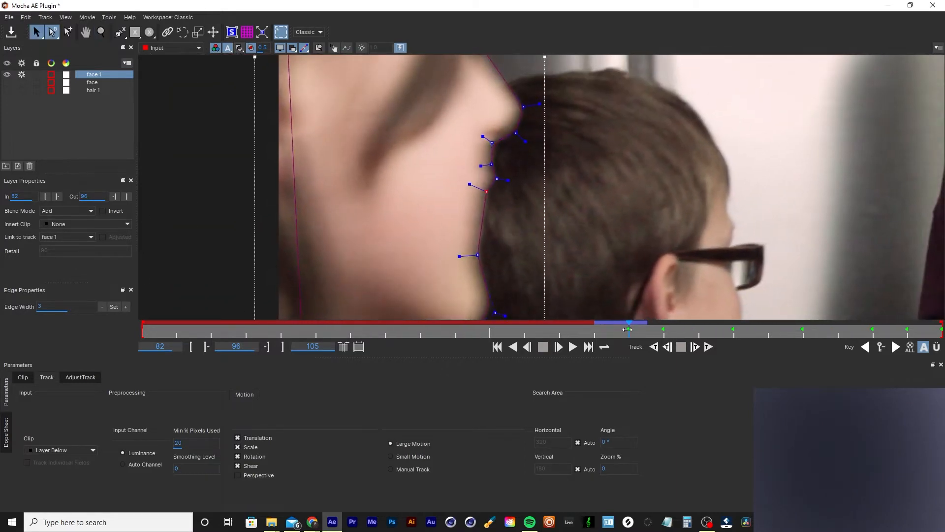
pyautogui.moveTo(627, 328); pyautogui.dragTo(604, 330)
pyautogui.press('z')
pyautogui.moveTo(504, 141); pyautogui.dragTo(493, 282)
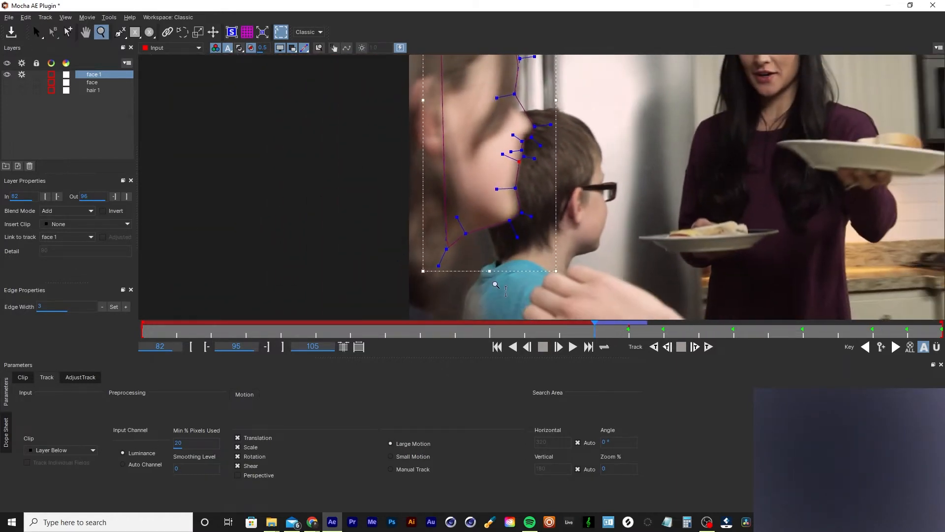
# - Track the face 1 layer backward frame by frame to frame 92 and examine the spline around the face
pyautogui.click(666, 350)
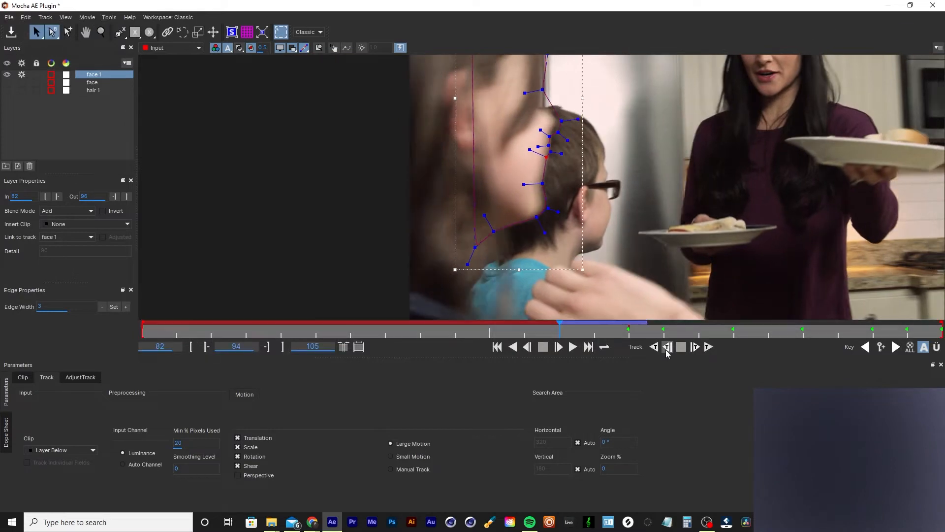
pyautogui.click(666, 350)
pyautogui.click(666, 350)
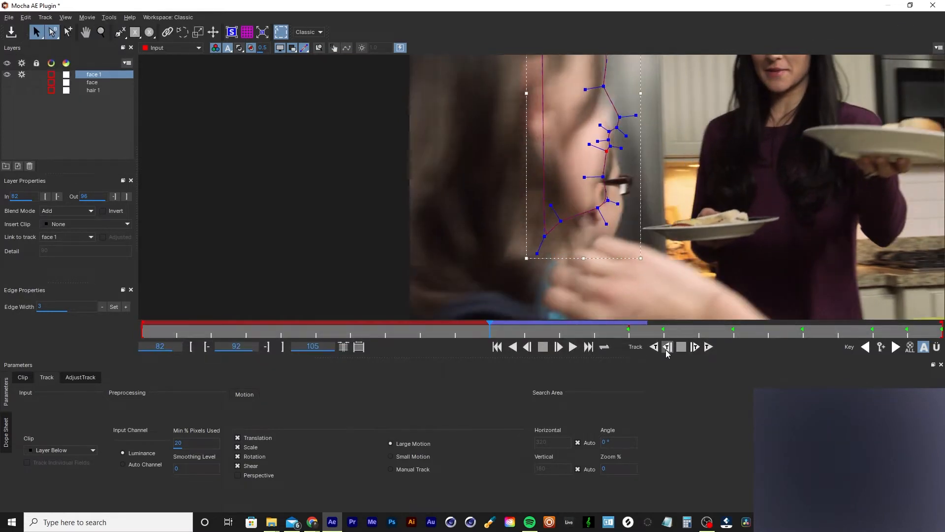
pyautogui.press('z')
pyautogui.moveTo(582, 193); pyautogui.dragTo(539, 58)
pyautogui.press('x')
pyautogui.moveTo(604, 128); pyautogui.dragTo(507, 236)
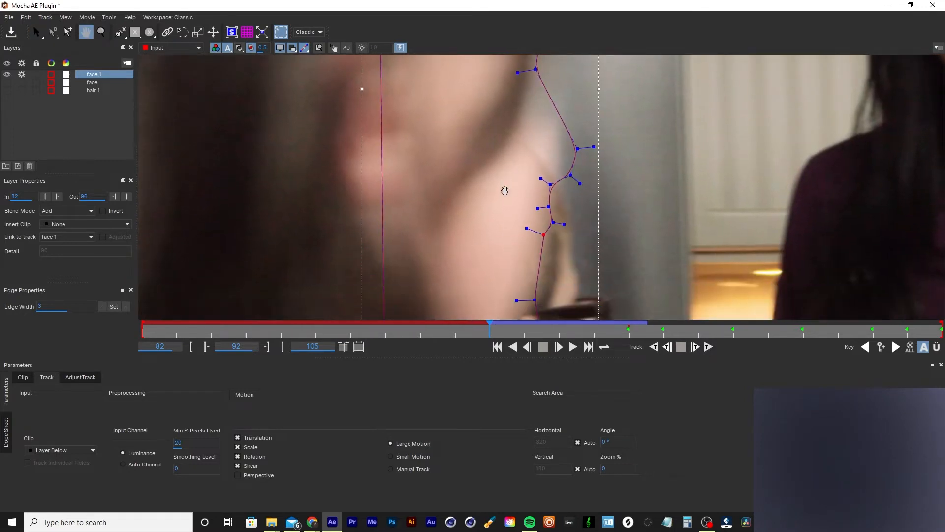
pyautogui.moveTo(514, 169); pyautogui.dragTo(500, 261)
pyautogui.press('z')
# - Reshape the face 1 spline points around the lips and under the nose on frame 93
pyautogui.moveTo(514, 189); pyautogui.dragTo(533, 342)
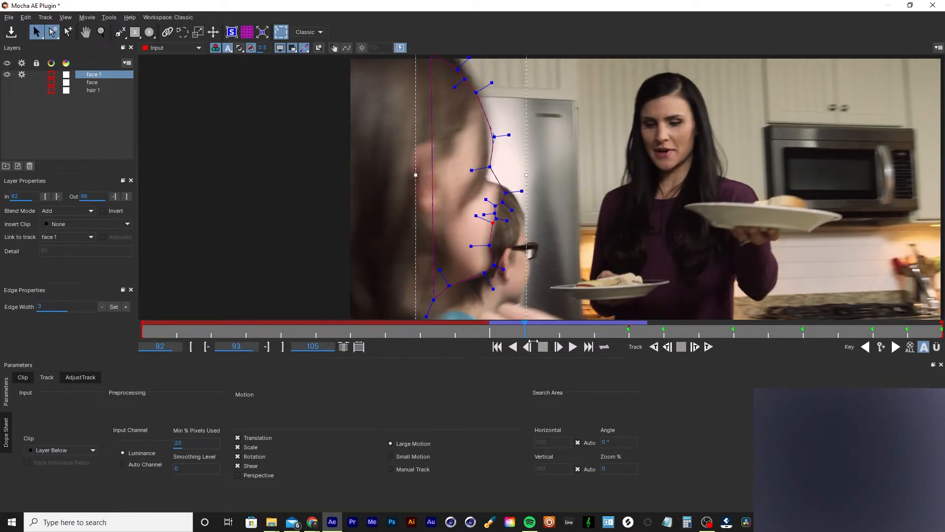
pyautogui.scroll(5, 508, 134)
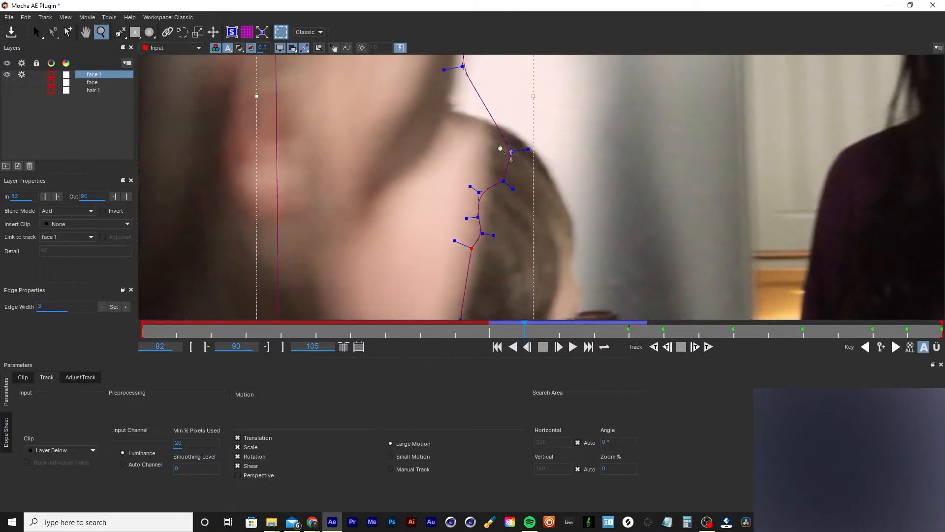
pyautogui.press('x')
pyautogui.moveTo(482, 216); pyautogui.dragTo(473, 251)
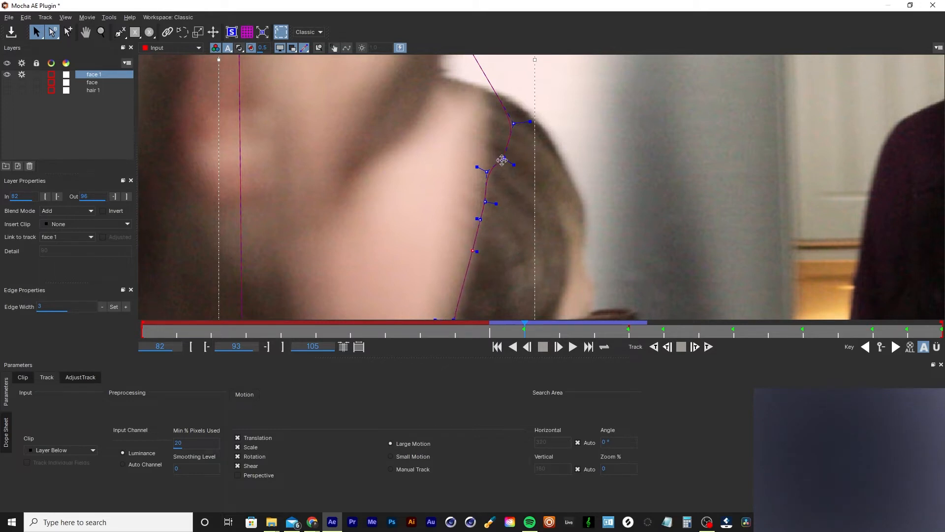
pyautogui.moveTo(503, 158); pyautogui.dragTo(504, 240)
# - Move the face 1 spline points at the nose bridge and forehead inward to the head's edge on frame 93
pyautogui.press('x')
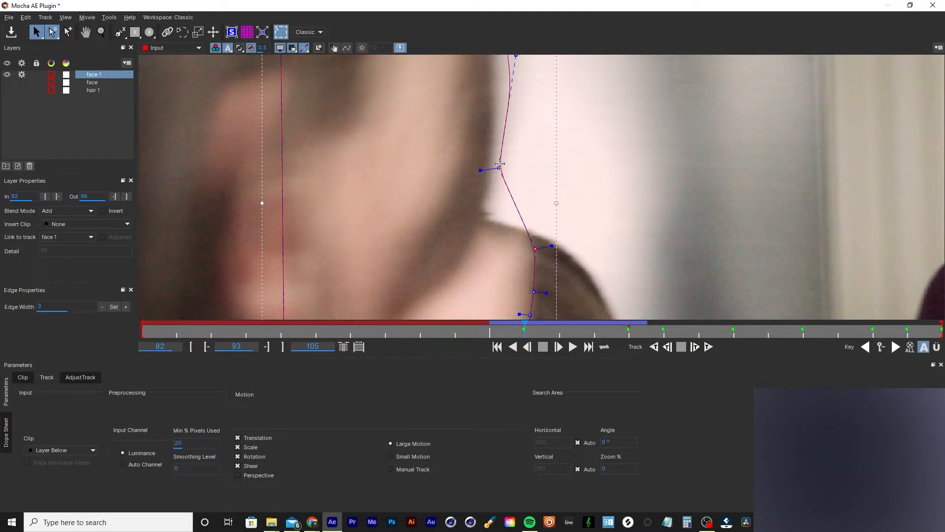
pyautogui.moveTo(500, 164); pyautogui.dragTo(489, 167)
pyautogui.press('x')
pyautogui.moveTo(509, 94); pyautogui.dragTo(515, 230)
pyautogui.moveTo(523, 190); pyautogui.dragTo(500, 186)
# - Move the upper face 1 spline points outward to the edge of the hair on frame 93
pyautogui.press('z')
pyautogui.moveTo(487, 123); pyautogui.dragTo(472, 246)
pyautogui.press('x')
pyautogui.moveTo(455, 115); pyautogui.dragTo(494, 264)
pyautogui.click(502, 220)
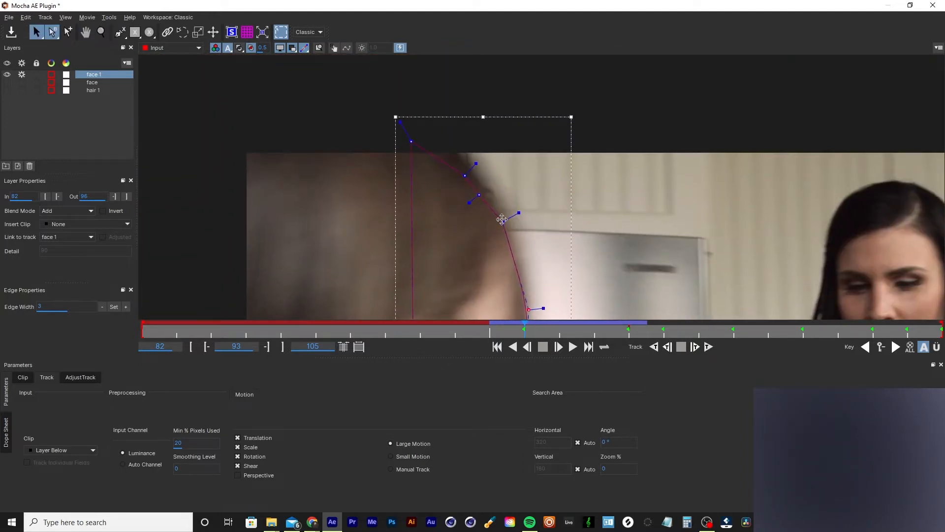
pyautogui.moveTo(478, 196); pyautogui.dragTo(455, 145)
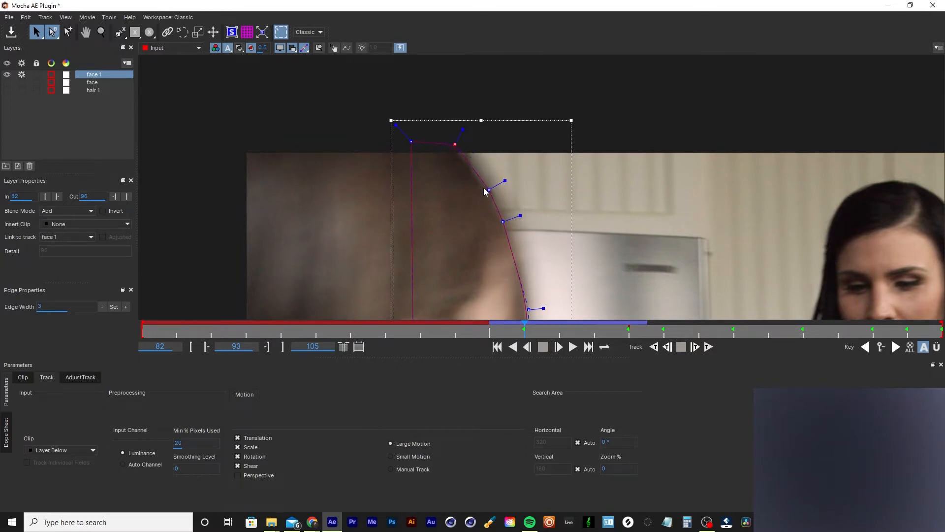
pyautogui.hotkey('ctrl', 'z')
pyautogui.hotkey('ctrl', 'z')
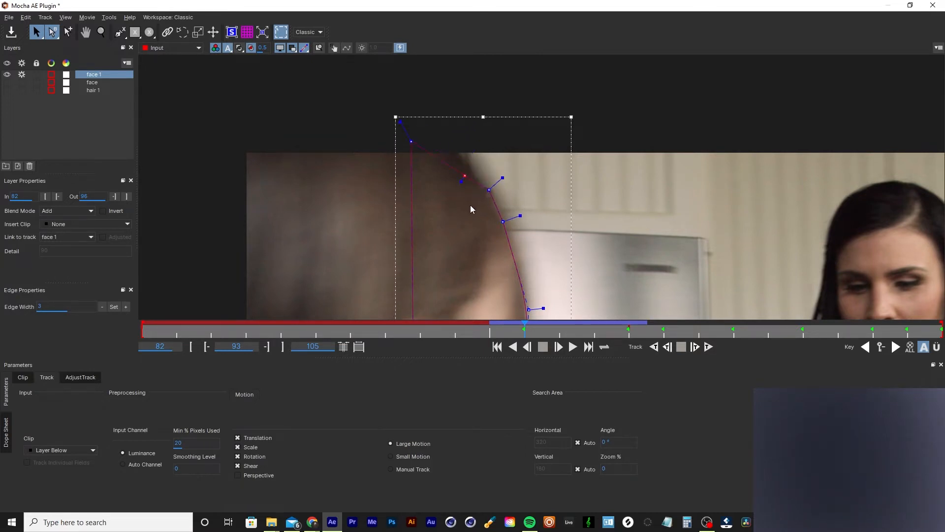
pyautogui.moveTo(459, 175); pyautogui.dragTo(470, 167)
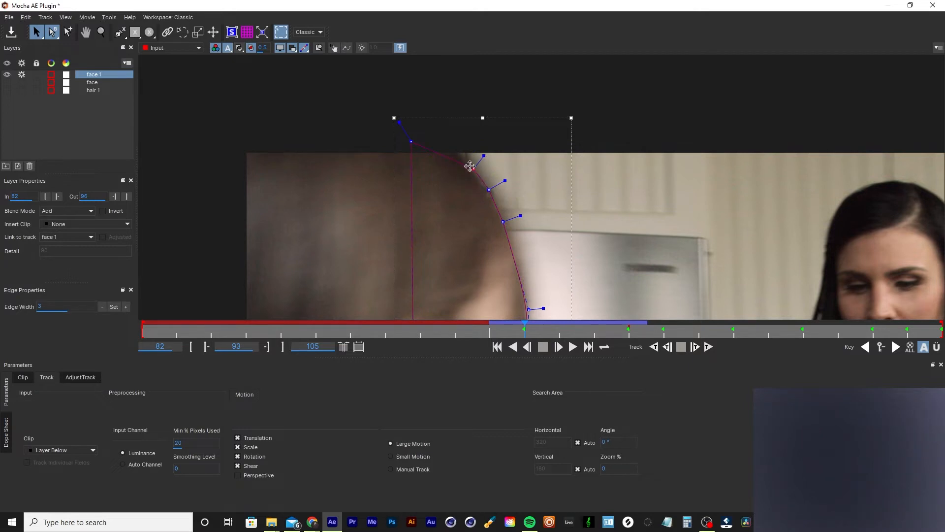
# - Move the topmost face 1 spline point closer to the hair's outer edge above the head on frame 93
pyautogui.moveTo(411, 141); pyautogui.dragTo(444, 138)
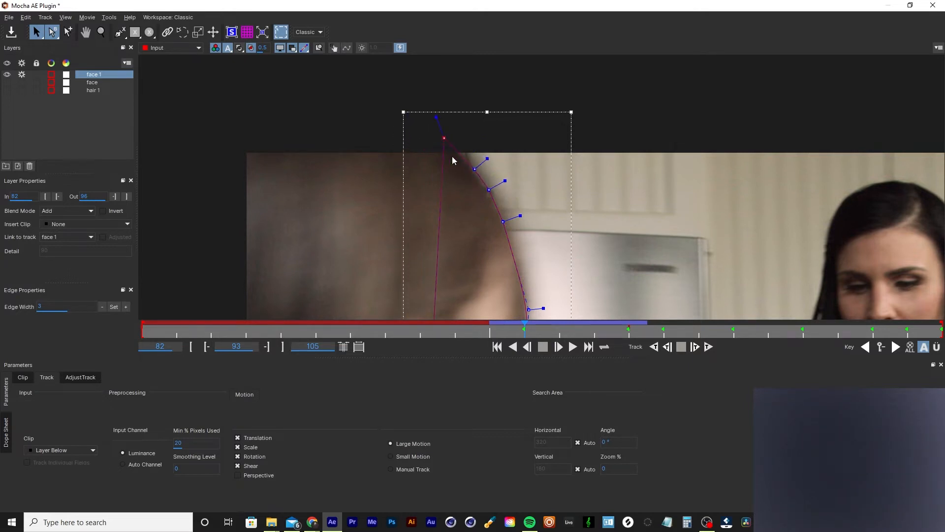
pyautogui.press('x')
pyautogui.moveTo(525, 200); pyautogui.dragTo(518, 141)
pyautogui.moveTo(489, 238); pyautogui.dragTo(502, 91)
# - Reposition the face 1 spline points along the jaw and under the chin to follow the face's edge on frame 93
pyautogui.moveTo(785, 280); pyautogui.dragTo(475, 190)
pyautogui.press('x')
pyautogui.moveTo(228, 230); pyautogui.dragTo(480, 90)
pyautogui.press('z')
pyautogui.moveTo(473, 242); pyautogui.dragTo(530, 129)
pyautogui.press('x')
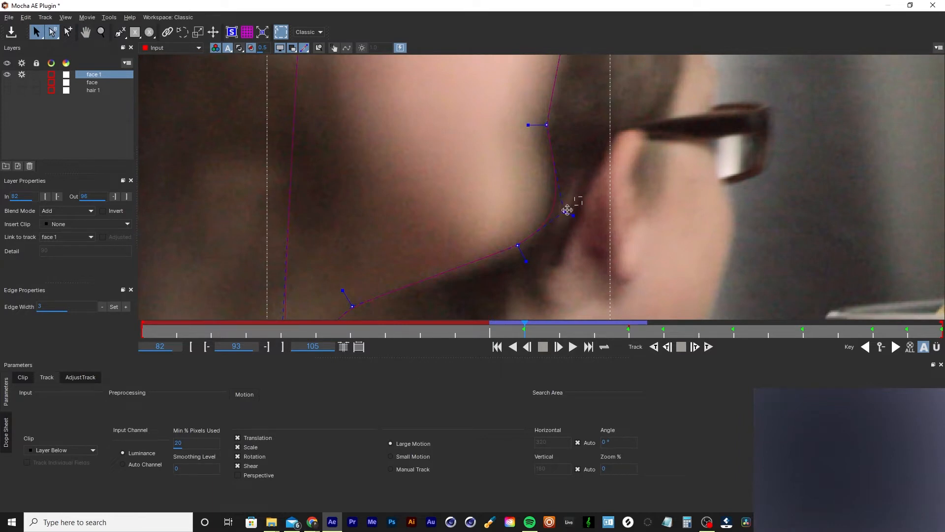
pyautogui.moveTo(570, 206); pyautogui.dragTo(298, 333)
pyautogui.moveTo(514, 248); pyautogui.dragTo(503, 259)
pyautogui.click(560, 146)
pyautogui.moveTo(550, 125); pyautogui.dragTo(546, 130)
pyautogui.moveTo(552, 224); pyautogui.dragTo(555, 223)
pyautogui.press('x')
pyautogui.moveTo(387, 304); pyautogui.dragTo(508, 171)
pyautogui.click(442, 233)
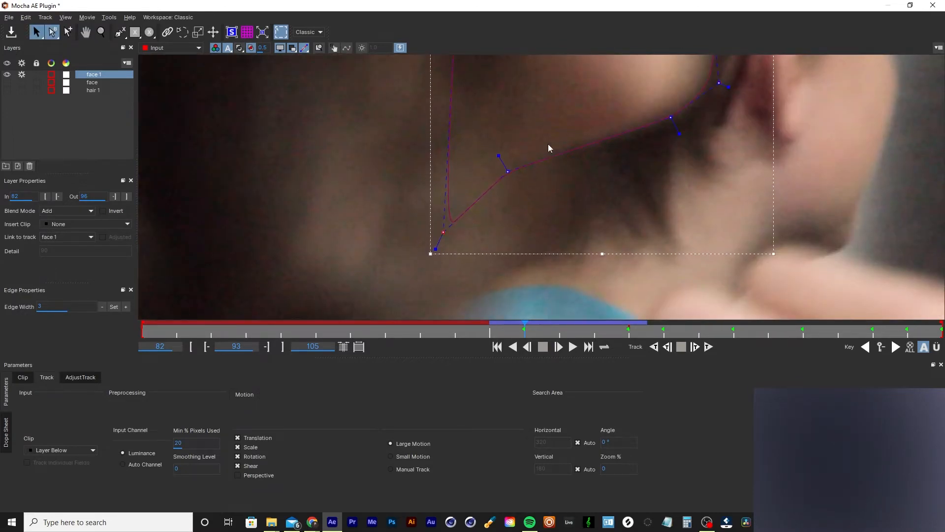
pyautogui.scroll(-5, 548, 145)
# - Adjust the individual face 1 spline points down the girl's cheek beside the boy's head on frame 93
pyautogui.press('x')
pyautogui.moveTo(575, 125); pyautogui.dragTo(491, 291)
pyautogui.moveTo(504, 185); pyautogui.dragTo(506, 81)
pyautogui.press('z')
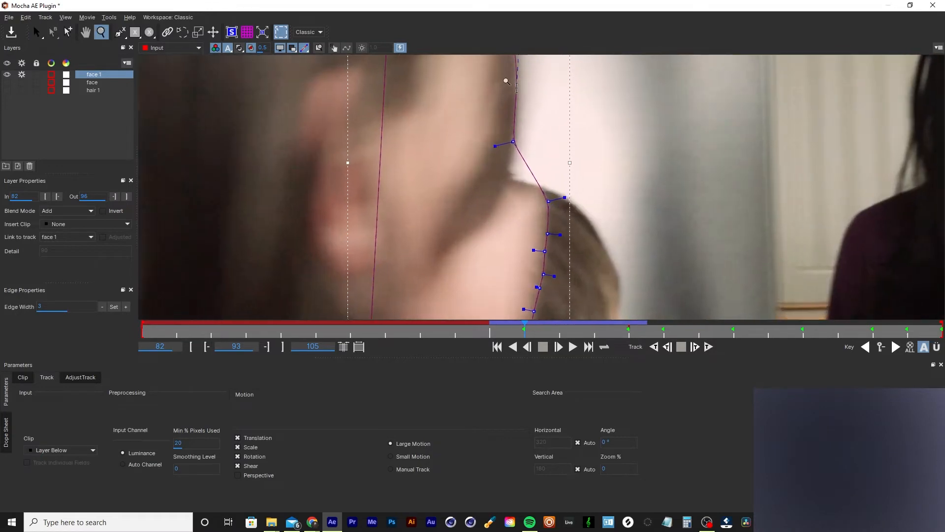
pyautogui.press('x')
pyautogui.moveTo(521, 179); pyautogui.dragTo(531, 118)
pyautogui.press('z')
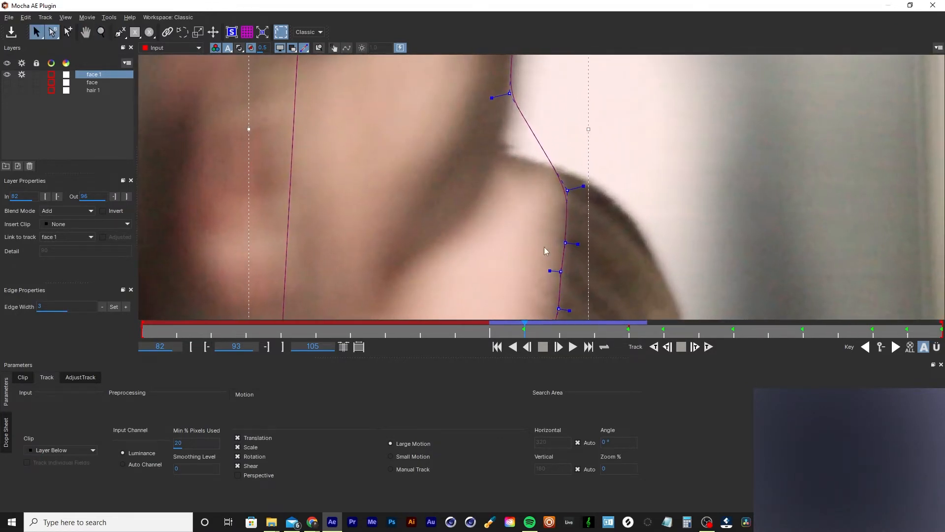
pyautogui.press('x')
pyautogui.moveTo(548, 265); pyautogui.dragTo(538, 164)
pyautogui.press('z')
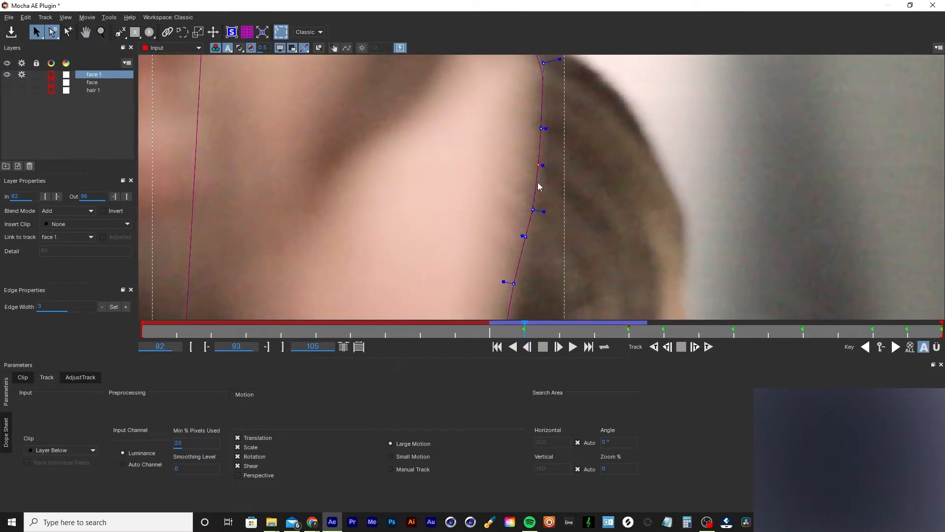
pyautogui.click(534, 210)
pyautogui.moveTo(525, 237); pyautogui.dragTo(526, 241)
pyautogui.click(513, 281)
# - Select the group of face 1 cheek points on frame 93 and shift them together slightly inward
pyautogui.press('z')
pyautogui.moveTo(536, 170); pyautogui.dragTo(528, 239)
pyautogui.moveTo(593, 127); pyautogui.dragTo(474, 289)
pyautogui.press('z')
pyautogui.moveTo(492, 229); pyautogui.dragTo(509, 62)
pyautogui.moveTo(568, 172); pyautogui.dragTo(565, 171)
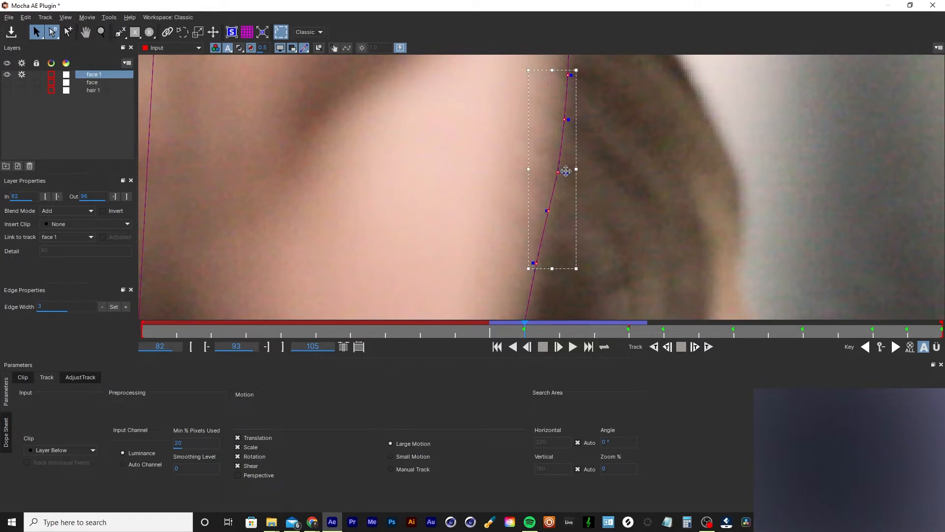
pyautogui.click(493, 162)
# - Fine-tune the lower cheek points of the face 1 spline between the cheek's curve and the jaw on frame 93
pyautogui.press('z')
pyautogui.moveTo(512, 144); pyautogui.dragTo(504, 256)
pyautogui.press('x')
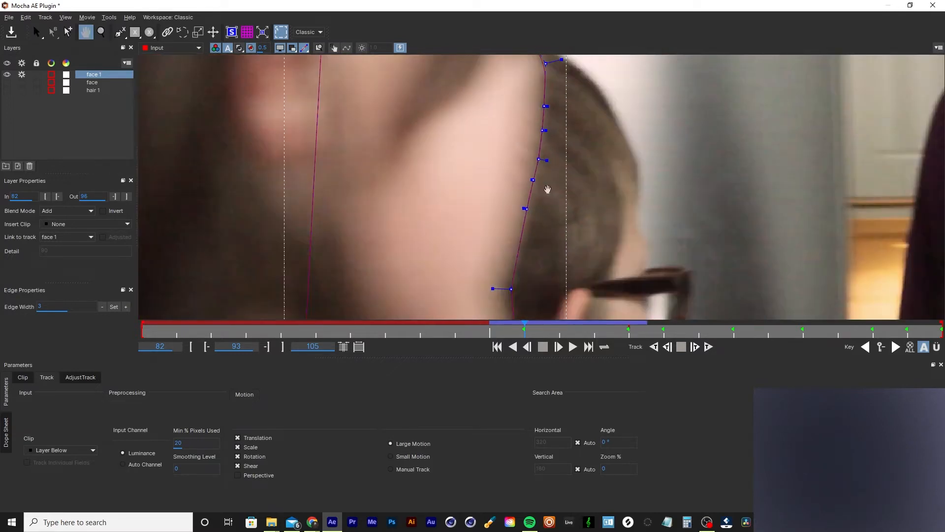
pyautogui.moveTo(540, 159)
pyautogui.mouseDown()
pyautogui.moveTo(521, 258)
pyautogui.moveTo(551, 126)
pyautogui.moveTo(523, 261)
pyautogui.moveTo(543, 165)
pyautogui.mouseUp()
pyautogui.press('z')
pyautogui.press('z')
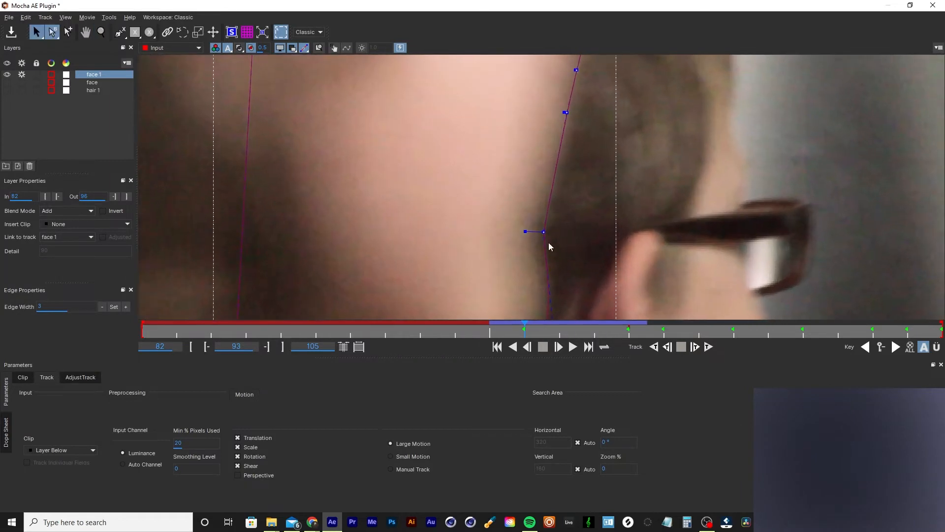
pyautogui.click(569, 115)
pyautogui.press('x')
pyautogui.moveTo(581, 107); pyautogui.dragTo(561, 246)
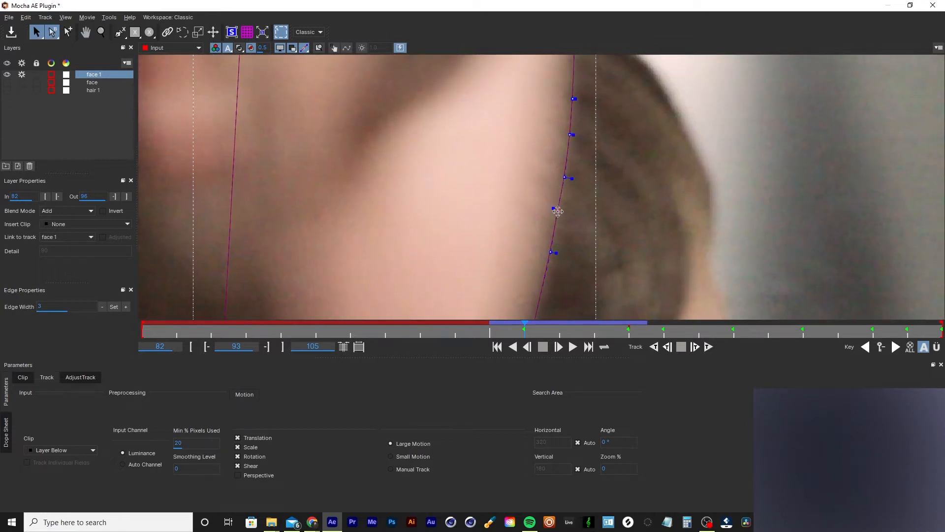
# - Compare frame 93 with its neighbouring frames to check how the face 1 spline follows the face
pyautogui.moveTo(524, 329)
pyautogui.mouseDown()
pyautogui.moveTo(622, 334)
pyautogui.moveTo(513, 330)
pyautogui.mouseUp()
pyautogui.press('z')
pyautogui.moveTo(549, 175); pyautogui.dragTo(548, 132)
pyautogui.press('x')
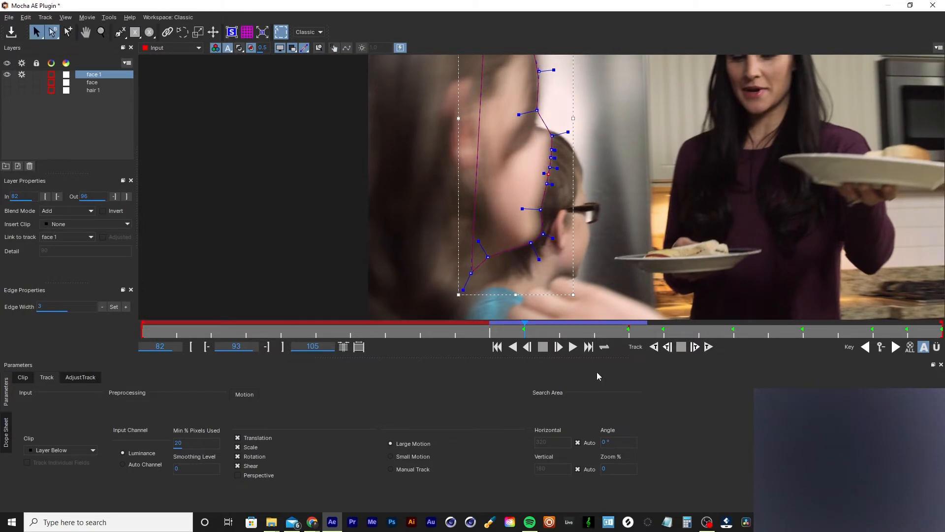
pyautogui.moveTo(527, 335)
pyautogui.mouseDown()
pyautogui.moveTo(613, 346)
pyautogui.moveTo(525, 347)
pyautogui.mouseUp()
pyautogui.click(524, 347)
pyautogui.moveTo(498, 345); pyautogui.dragTo(528, 347)
# - Move the face 1 spline points at the notch above the cheek onto the face's edge on frame 93 and save the project
pyautogui.press('z')
pyautogui.moveTo(527, 176); pyautogui.dragTo(522, 6)
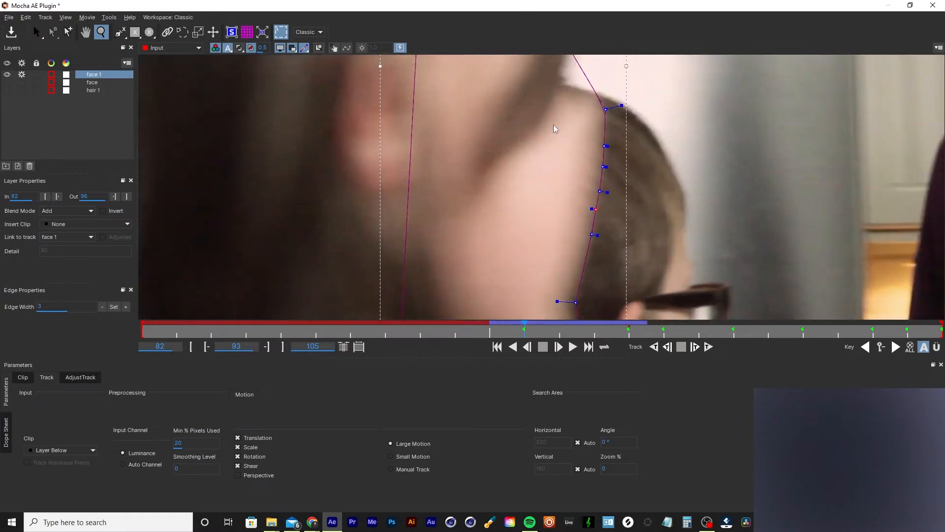
pyautogui.press('x')
pyautogui.moveTo(558, 118); pyautogui.dragTo(507, 231)
pyautogui.moveTo(511, 160); pyautogui.dragTo(503, 203)
pyautogui.moveTo(550, 232); pyautogui.dragTo(549, 226)
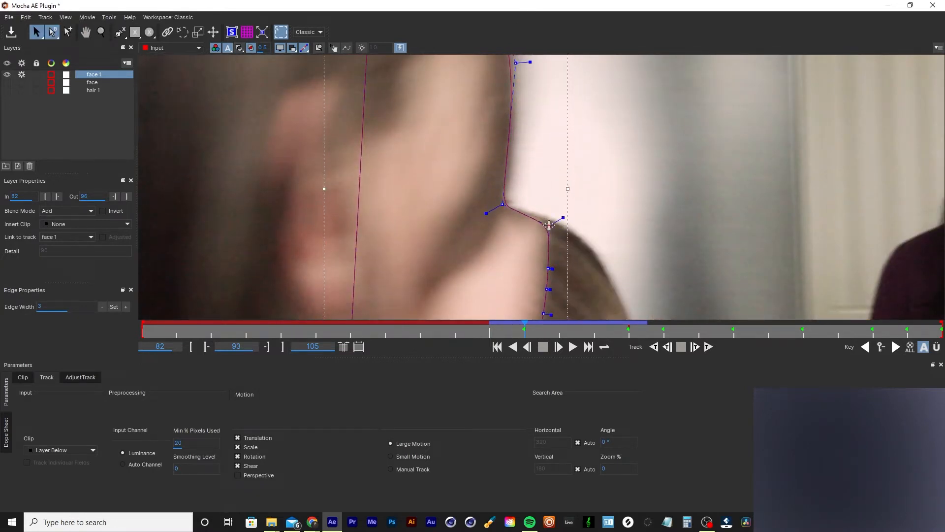
pyautogui.press('z')
pyautogui.moveTo(532, 145); pyautogui.dragTo(513, 249)
pyautogui.press('x')
pyautogui.press('z')
pyautogui.hotkey('ctrl', 's')
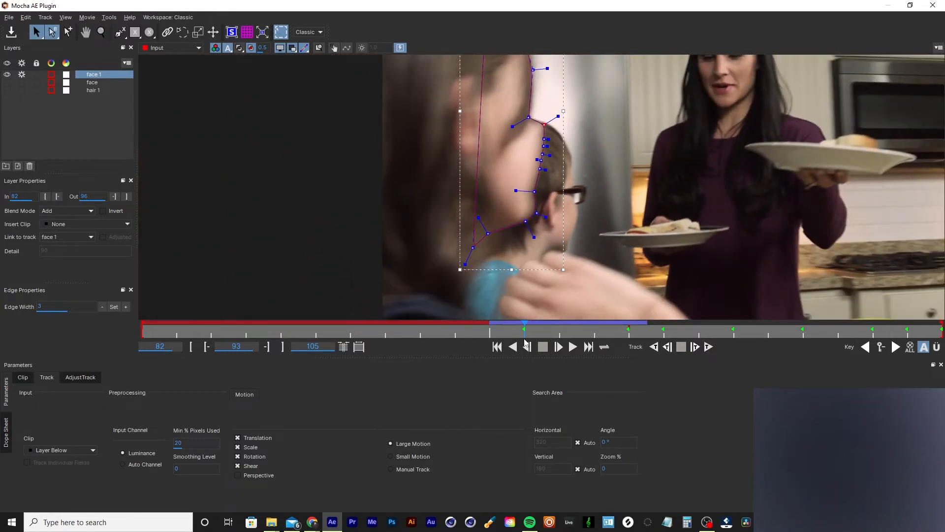
# - Go to frame 92, select the lower face 1 spline points around the jaw and shift them inward to the face's edge
pyautogui.click(494, 332)
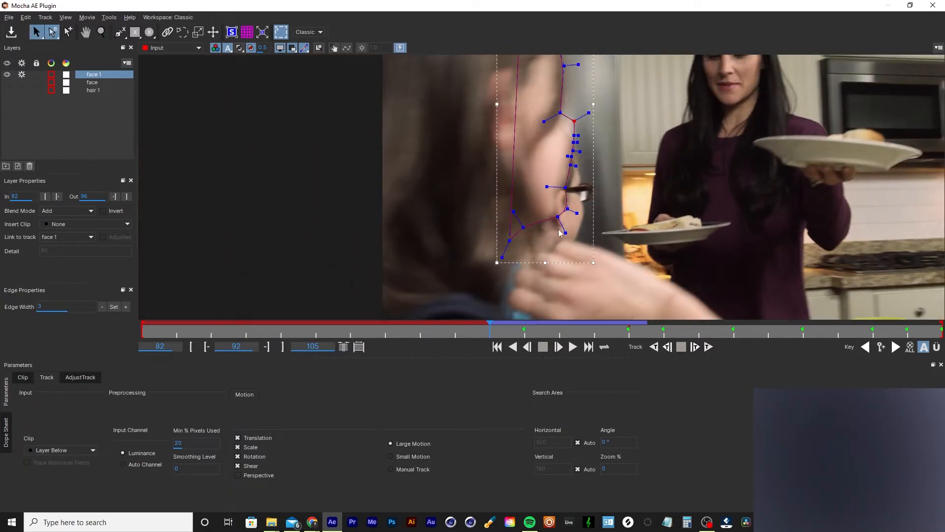
pyautogui.click(667, 144)
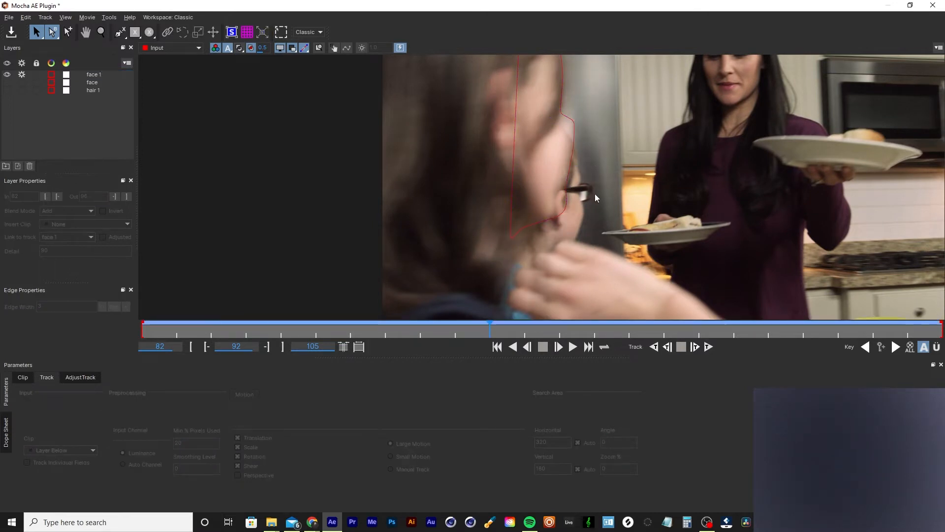
pyautogui.press('z')
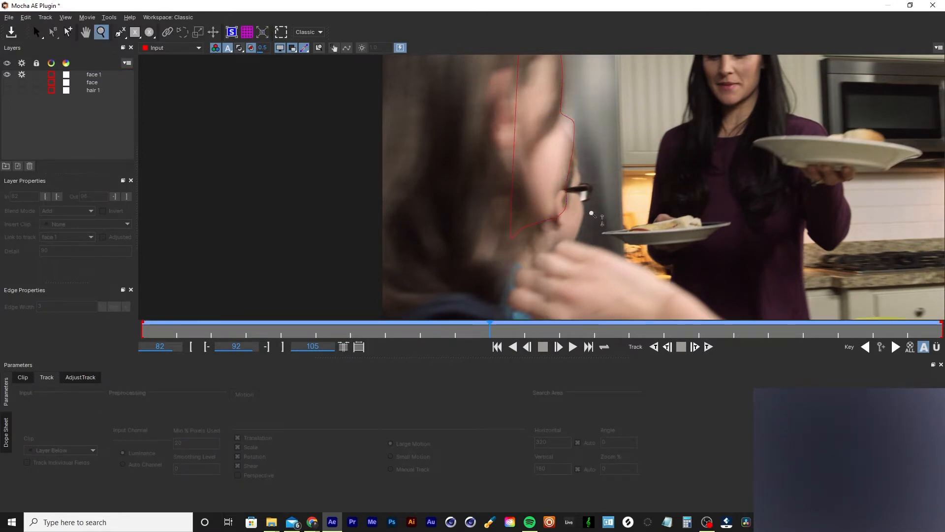
pyautogui.click(543, 185)
pyautogui.press('z')
pyautogui.moveTo(574, 177); pyautogui.dragTo(317, 310)
pyautogui.click(536, 192)
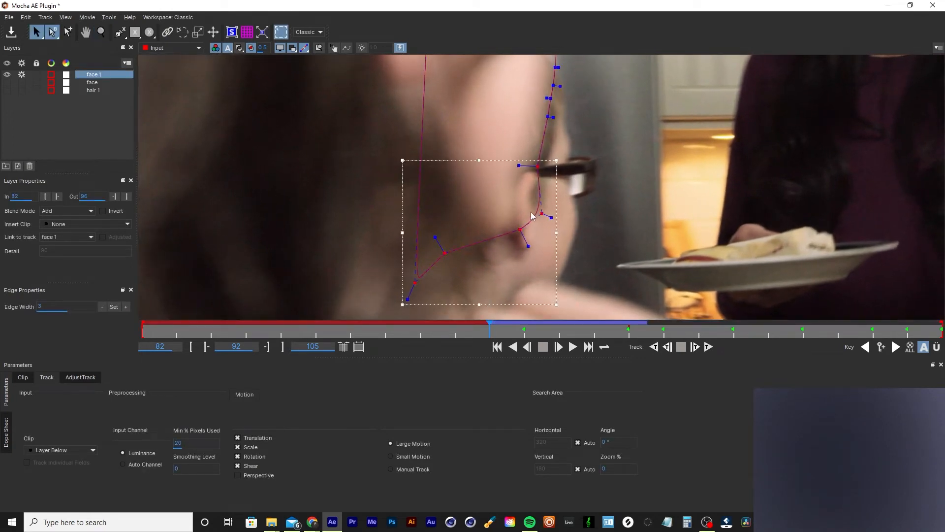
pyautogui.moveTo(539, 210); pyautogui.dragTo(515, 218)
pyautogui.click(543, 130)
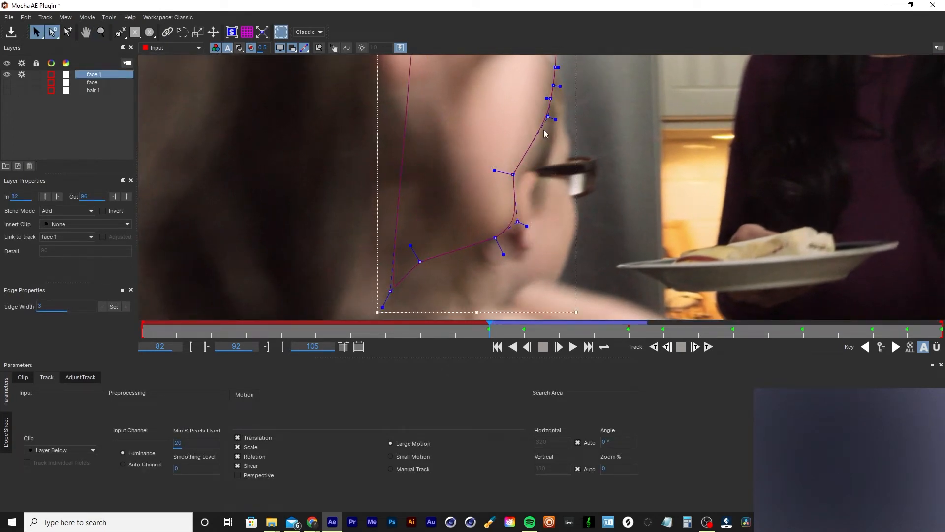
# - Refine the individual face 1 spline points at the jaw and chin on frame 92
pyautogui.moveTo(511, 177); pyautogui.dragTo(518, 176)
pyautogui.moveTo(518, 223); pyautogui.dragTo(514, 229)
pyautogui.moveTo(493, 238); pyautogui.dragTo(536, 120)
# - Examine the cheek section of the face 1 spline on frame 92 and review the footage back to frame 90
pyautogui.press('z')
pyautogui.press('x')
pyautogui.moveTo(536, 120); pyautogui.dragTo(503, 251)
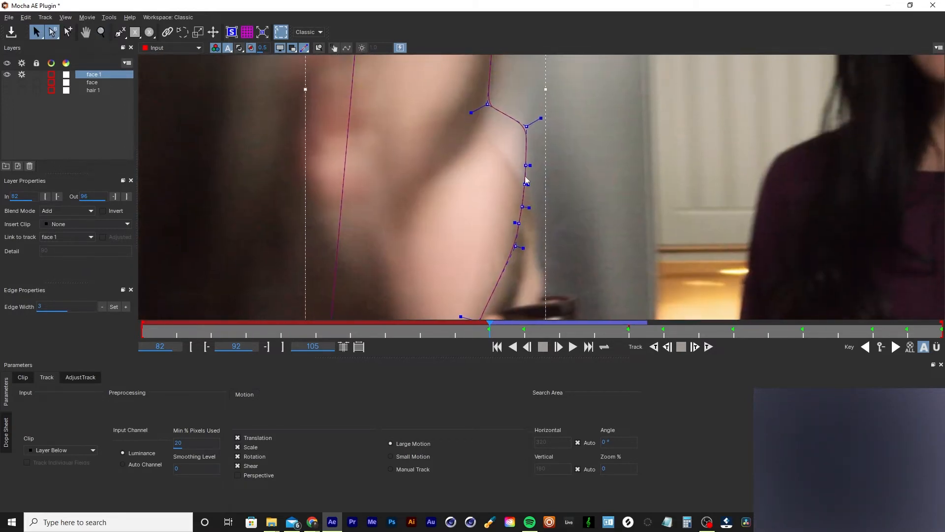
pyautogui.press('x')
pyautogui.moveTo(503, 150); pyautogui.dragTo(519, 179)
pyautogui.press('z')
pyautogui.moveTo(490, 330)
pyautogui.mouseDown()
pyautogui.moveTo(525, 335)
pyautogui.moveTo(422, 338)
pyautogui.moveTo(493, 339)
pyautogui.mouseUp()
pyautogui.press('z')
pyautogui.moveTo(632, 173); pyautogui.dragTo(631, 290)
pyautogui.click(573, 346)
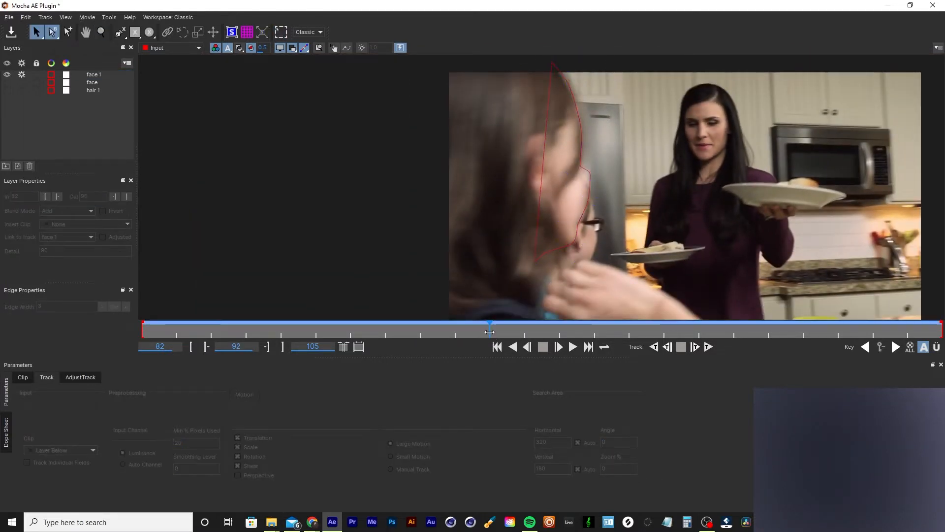
pyautogui.moveTo(489, 332); pyautogui.dragTo(422, 340)
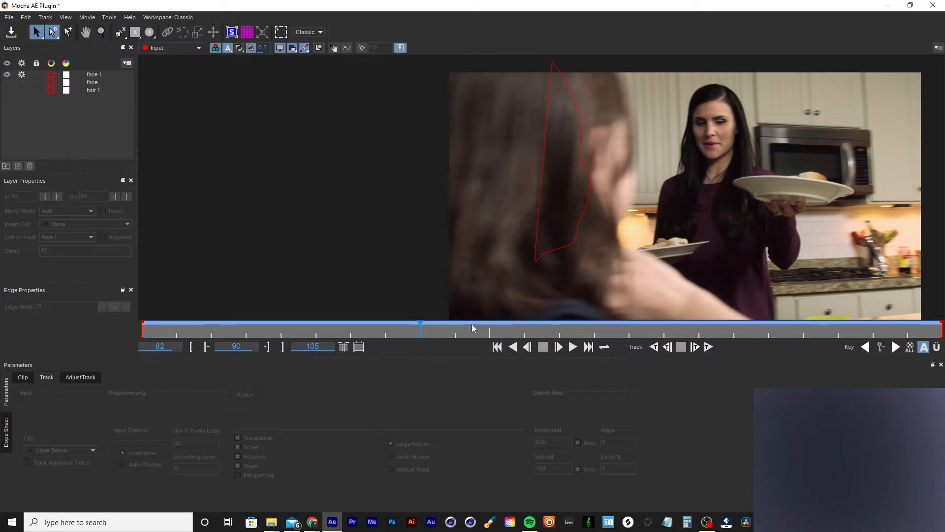
# - Track the face 1 layer backward from frame 92 to frame 89
pyautogui.click(592, 176)
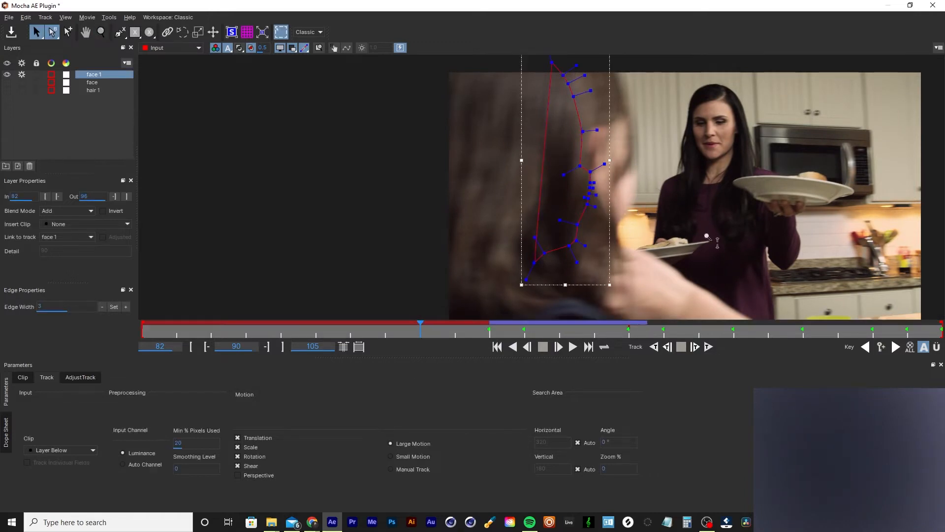
pyautogui.scroll(2, 708, 236)
pyautogui.click(486, 333)
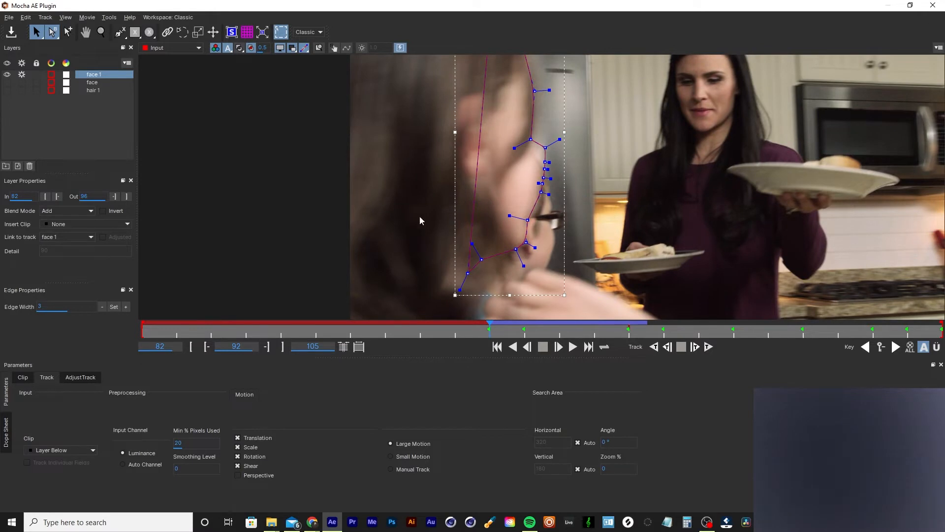
pyautogui.click(668, 348)
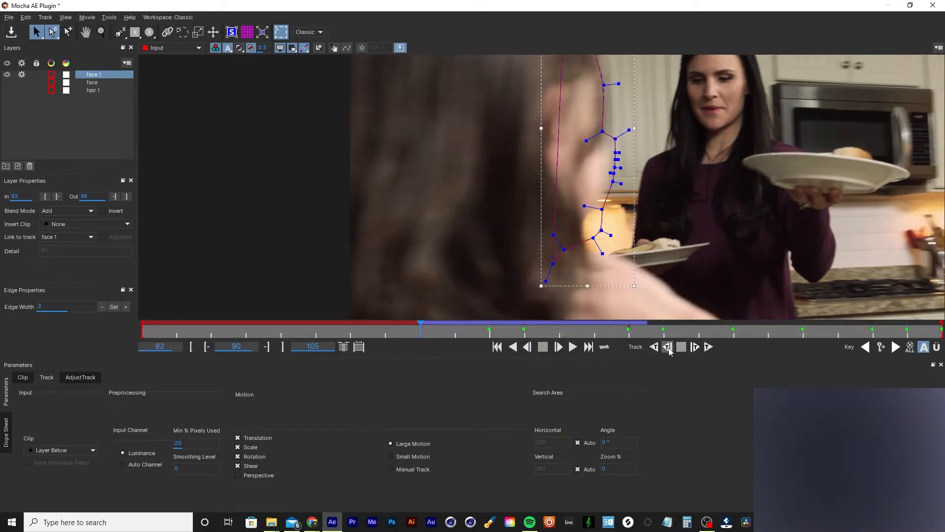
pyautogui.click(668, 348)
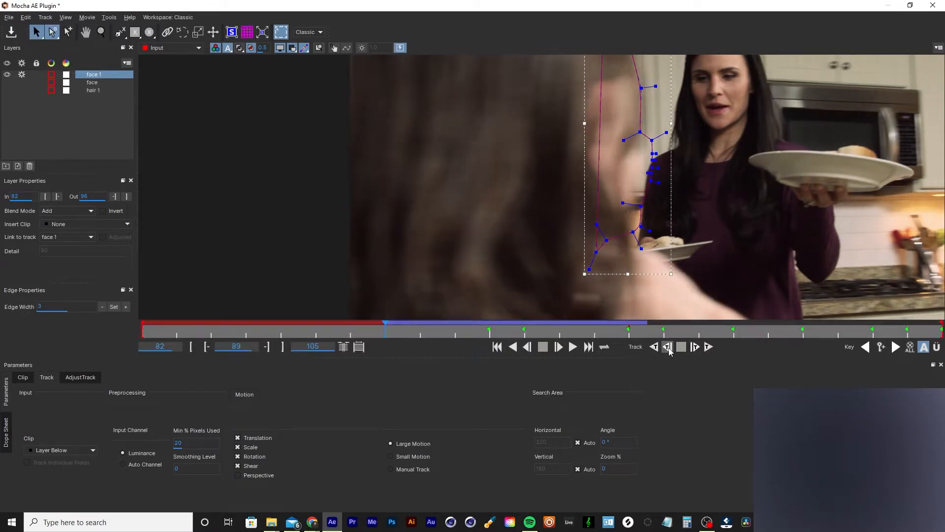
# - Select the lower face 1 spline points from the upper cheek to the chin on frame 89
pyautogui.press('z')
pyautogui.moveTo(638, 228); pyautogui.dragTo(639, 45)
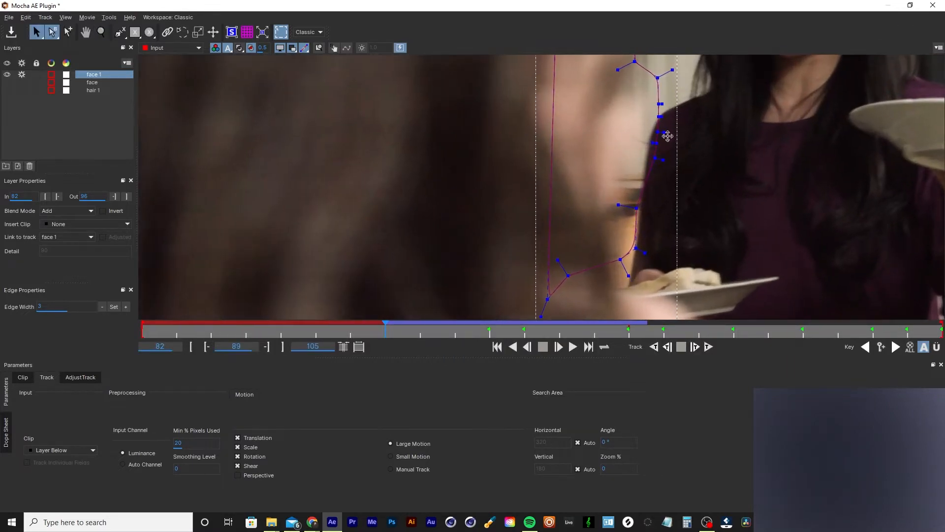
pyautogui.press('x')
pyautogui.moveTo(664, 125); pyautogui.dragTo(606, 259)
pyautogui.press('x')
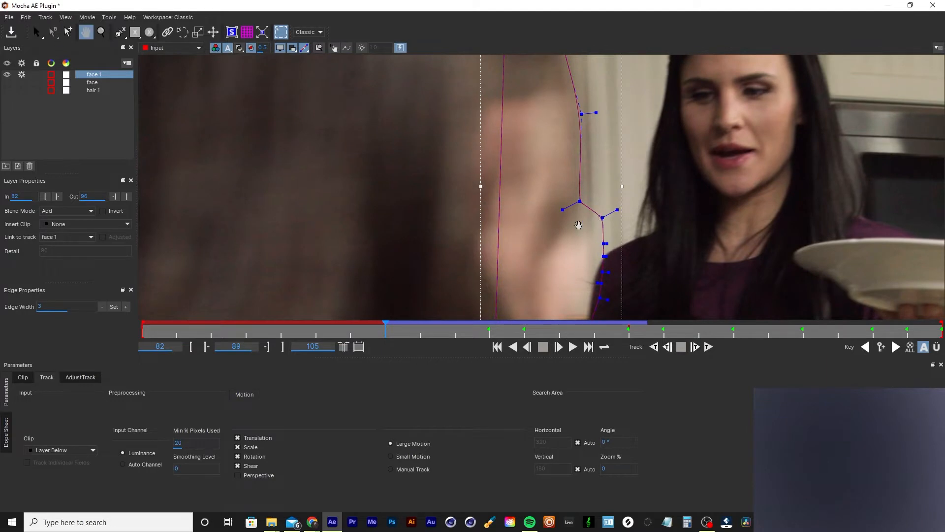
pyautogui.press('z')
pyautogui.moveTo(578, 224); pyautogui.dragTo(710, 118)
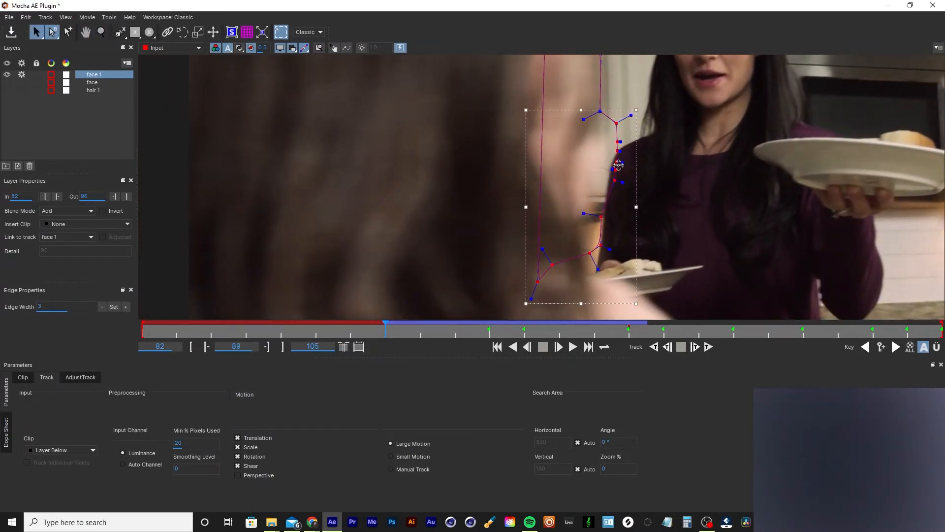
# - Move the selected lower control points of the face 1 spline inward to the girl's face edge at frame 89
pyautogui.moveTo(615, 181); pyautogui.dragTo(599, 192)
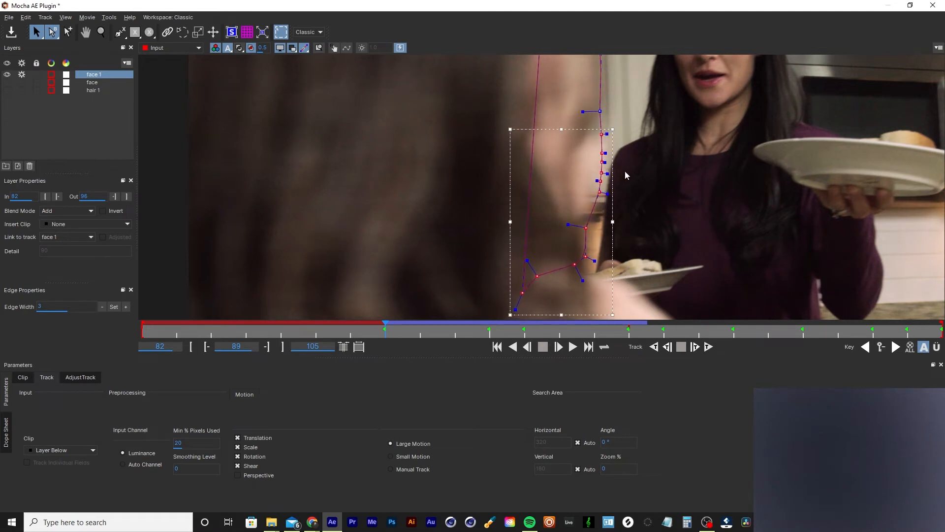
pyautogui.click(633, 154)
pyautogui.press('z')
pyautogui.moveTo(633, 154); pyautogui.dragTo(620, 74)
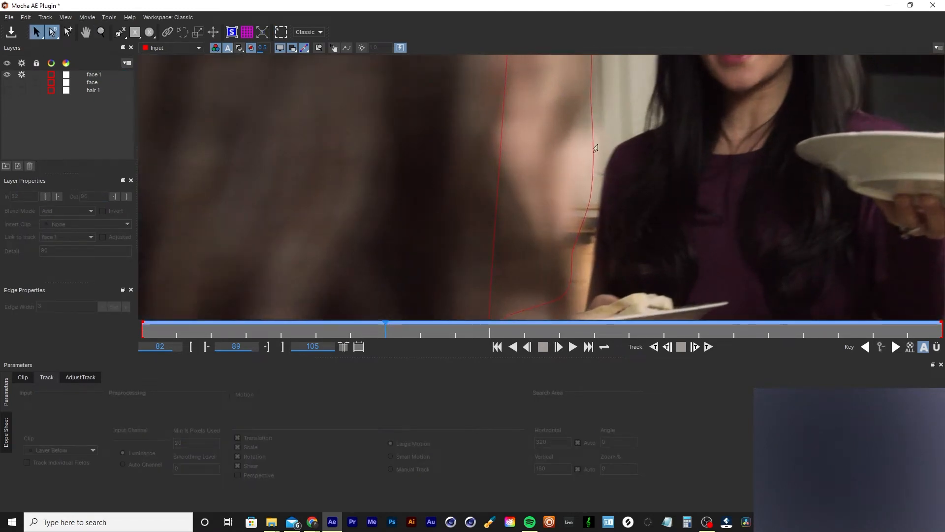
# - Reposition the face 1 control points below the chin so the lower contour follows the neck and excludes the background
pyautogui.press('z')
pyautogui.moveTo(594, 148); pyautogui.dragTo(612, 131)
pyautogui.press('x')
pyautogui.moveTo(543, 240); pyautogui.dragTo(604, 134)
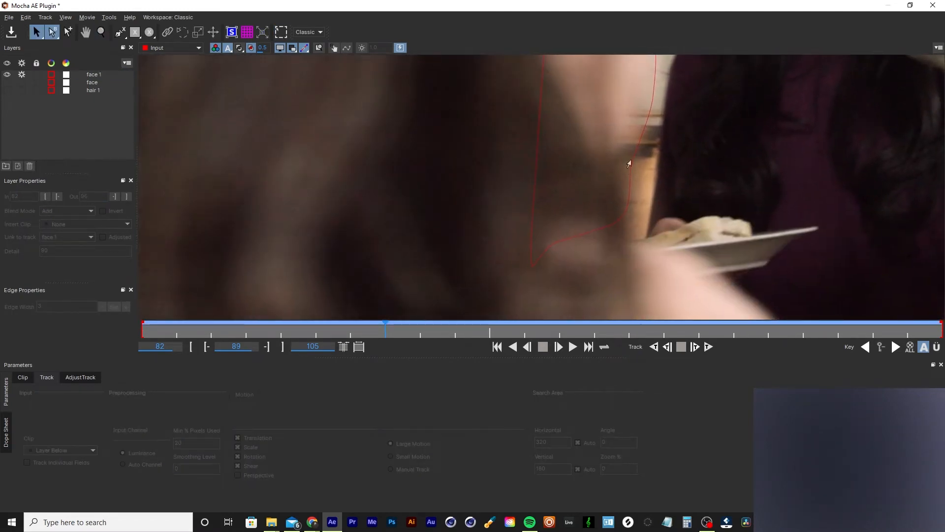
pyautogui.click(630, 166)
pyautogui.moveTo(630, 167); pyautogui.dragTo(612, 168)
pyautogui.moveTo(629, 212); pyautogui.dragTo(592, 193)
pyautogui.moveTo(579, 225); pyautogui.dragTo(571, 216)
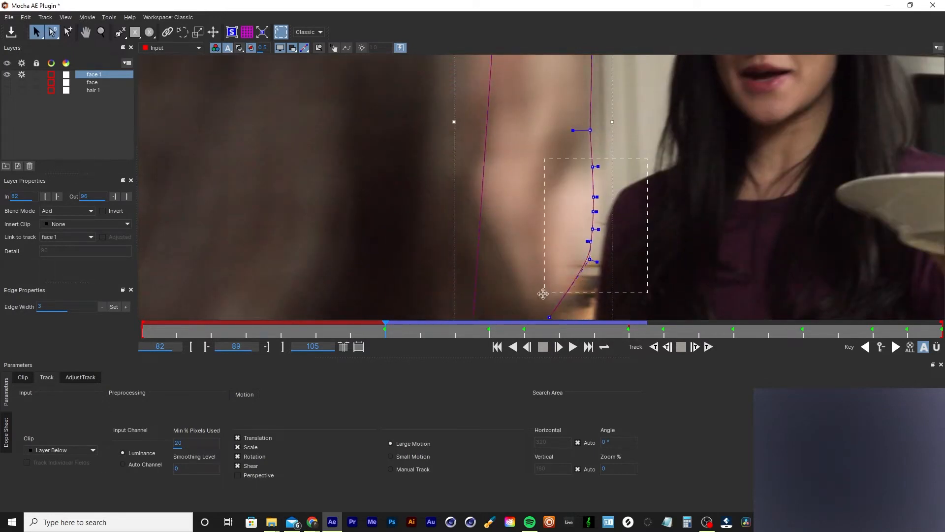
# - Shift the group of lower-face points on face 1 inward, then ease its uppermost point back outward
pyautogui.moveTo(543, 293); pyautogui.dragTo(543, 294)
pyautogui.moveTo(590, 260); pyautogui.dragTo(576, 261)
pyautogui.click(624, 148)
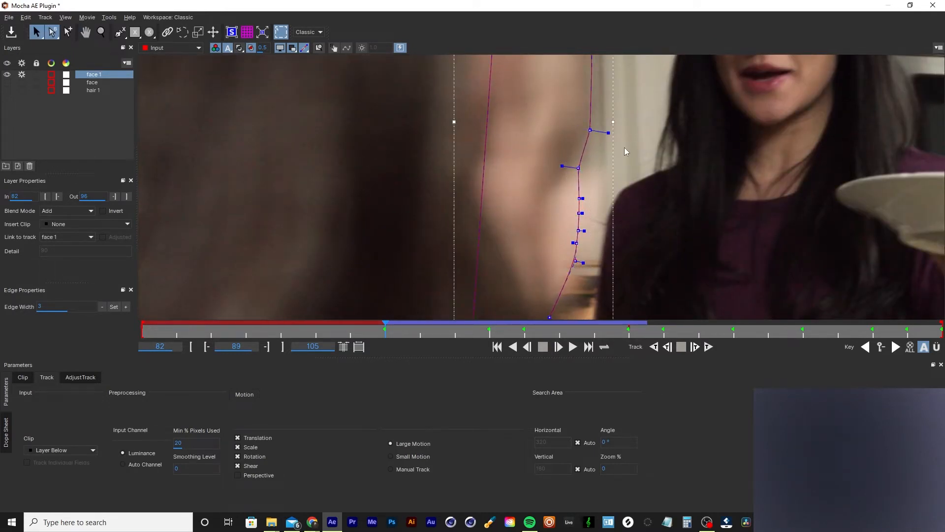
pyautogui.moveTo(575, 167); pyautogui.dragTo(585, 167)
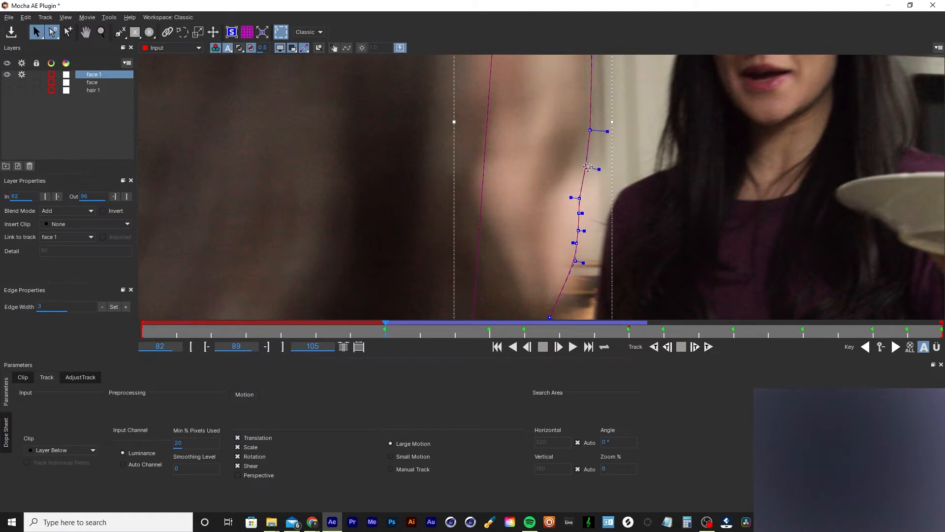
pyautogui.click(580, 199)
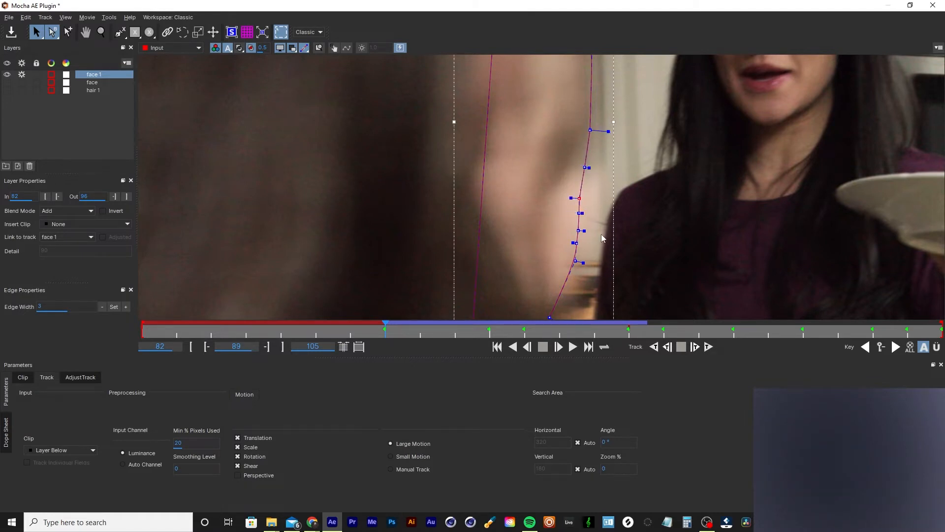
# - Select the forehead and hair points of face 1 and nudge them slightly inward to the head's edge
pyautogui.press('x')
pyautogui.moveTo(591, 125); pyautogui.dragTo(593, 280)
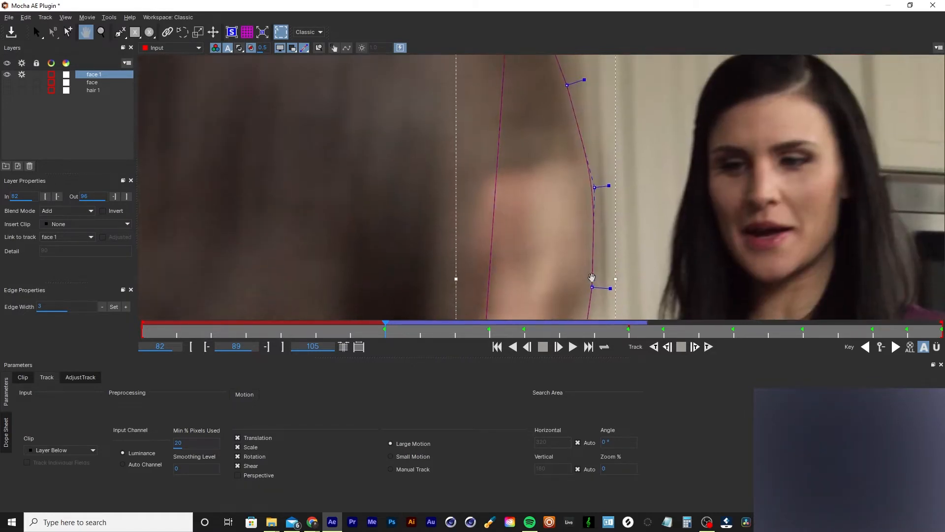
pyautogui.moveTo(590, 189); pyautogui.dragTo(592, 297)
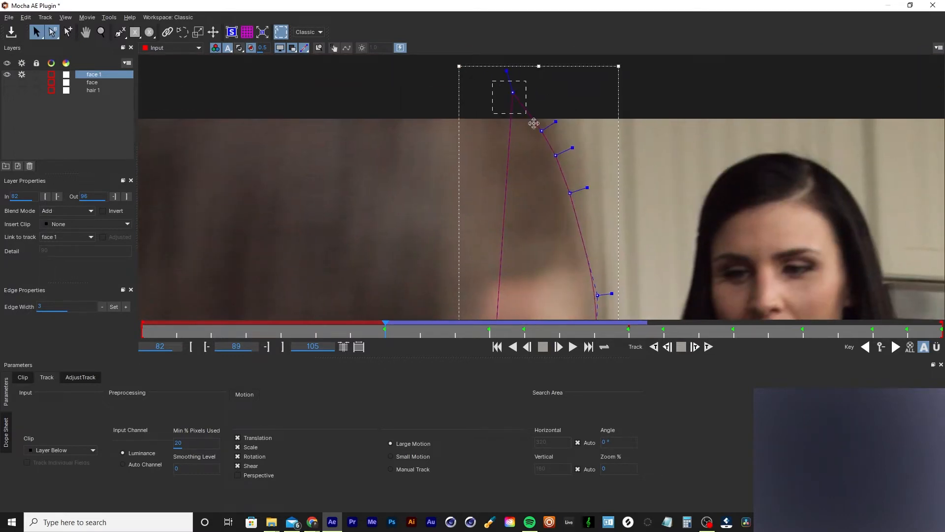
pyautogui.moveTo(535, 123); pyautogui.dragTo(617, 271)
pyautogui.moveTo(573, 193); pyautogui.dragTo(568, 193)
pyautogui.click(641, 197)
# - Move the lower-face points of face 1 outward so the spline follows the rounded chin contour
pyautogui.press('x')
pyautogui.moveTo(625, 221); pyautogui.dragTo(622, 262)
pyautogui.moveTo(630, 298); pyautogui.dragTo(620, 143)
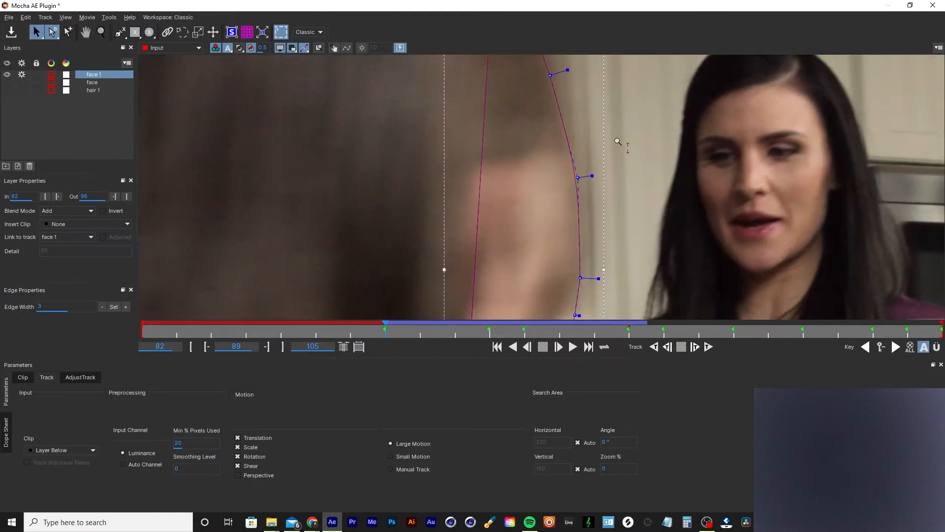
pyautogui.scroll(-2, 625, 157)
pyautogui.scroll(1, 625, 175)
pyautogui.moveTo(599, 276); pyautogui.dragTo(611, 158)
pyautogui.scroll(2, 612, 158)
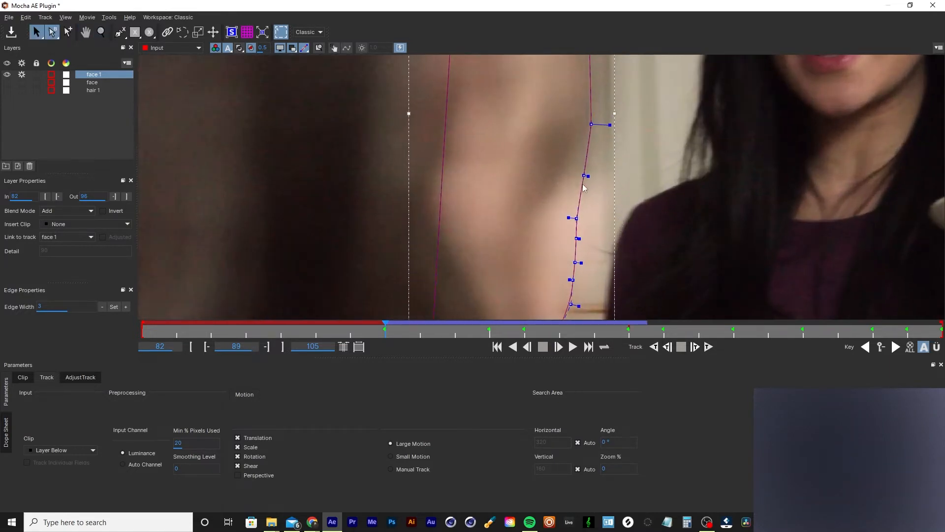
pyautogui.moveTo(578, 218); pyautogui.dragTo(584, 219)
pyautogui.click(581, 237)
pyautogui.moveTo(600, 231); pyautogui.dragTo(583, 143)
pyautogui.moveTo(569, 98); pyautogui.dragTo(572, 95)
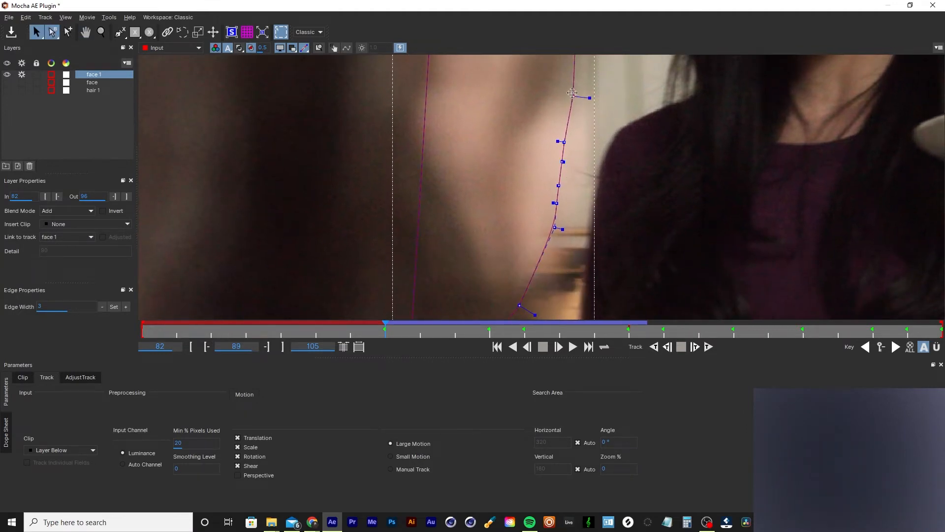
pyautogui.moveTo(564, 142); pyautogui.dragTo(586, 138)
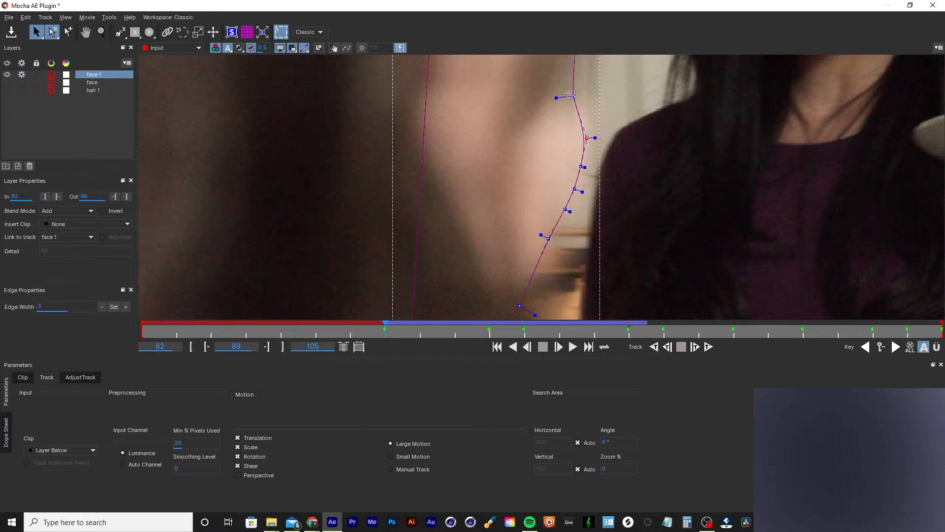
pyautogui.moveTo(571, 95); pyautogui.dragTo(572, 92)
# - Examine how the whole face 1 spline fits the girl's face at frame 89
pyautogui.moveTo(544, 128); pyautogui.dragTo(525, 249)
pyautogui.press('x')
pyautogui.moveTo(521, 151); pyautogui.dragTo(560, 166)
pyautogui.click(663, 196)
pyautogui.press('z')
pyautogui.moveTo(664, 145); pyautogui.dragTo(651, 266)
pyautogui.press('x')
pyautogui.moveTo(652, 107); pyautogui.dragTo(604, 250)
pyautogui.press('z')
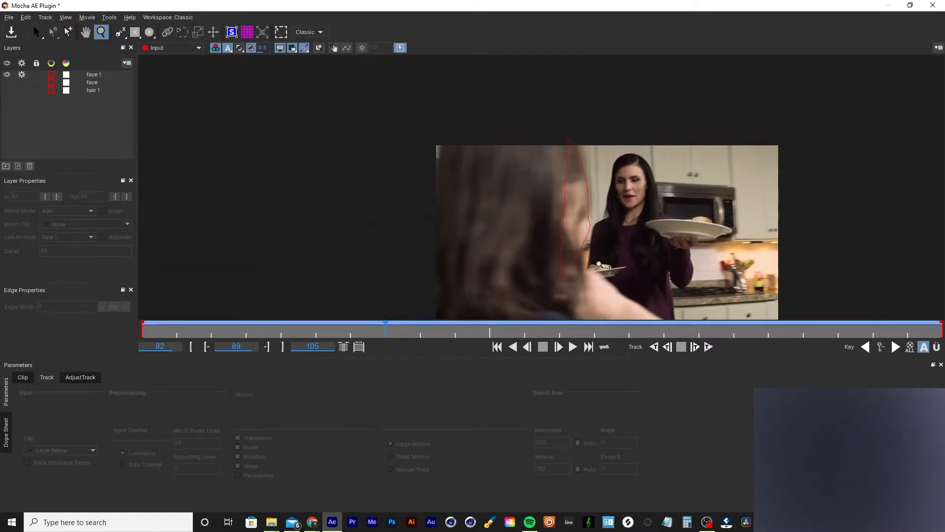
# - Fine-tune the face 1 control points along the jaw and under the chin to smooth the curve
pyautogui.click(589, 229)
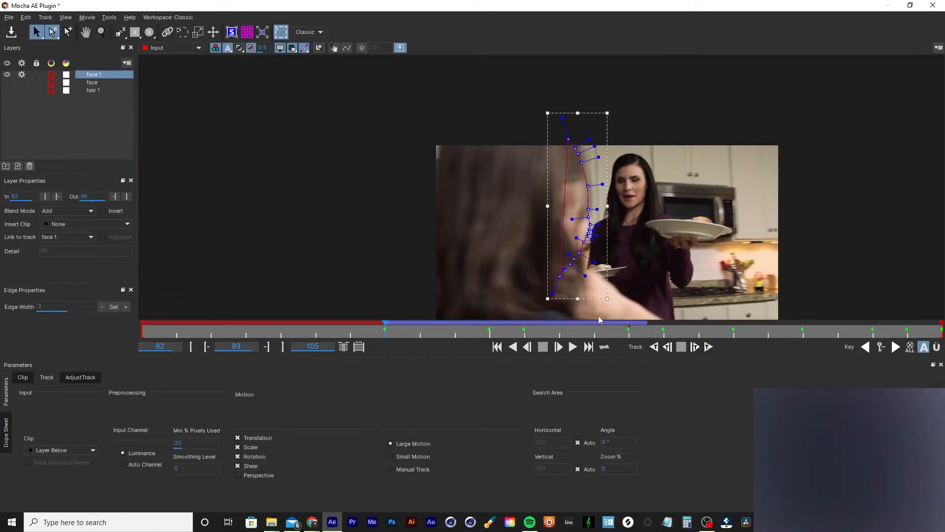
pyautogui.press('z')
pyautogui.moveTo(649, 284); pyautogui.dragTo(667, 4)
pyautogui.moveTo(586, 185); pyautogui.dragTo(577, 113)
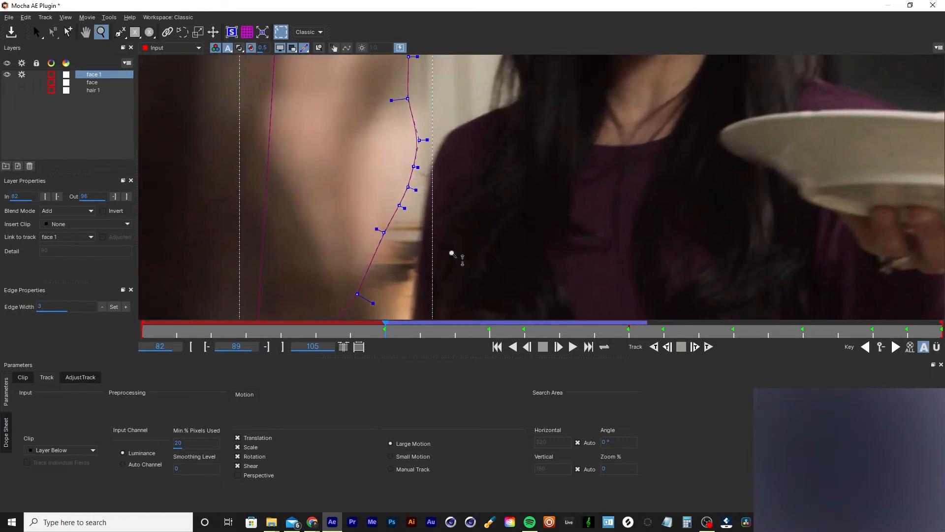
pyautogui.click(449, 252)
pyautogui.click(385, 242)
pyautogui.moveTo(383, 238); pyautogui.dragTo(387, 238)
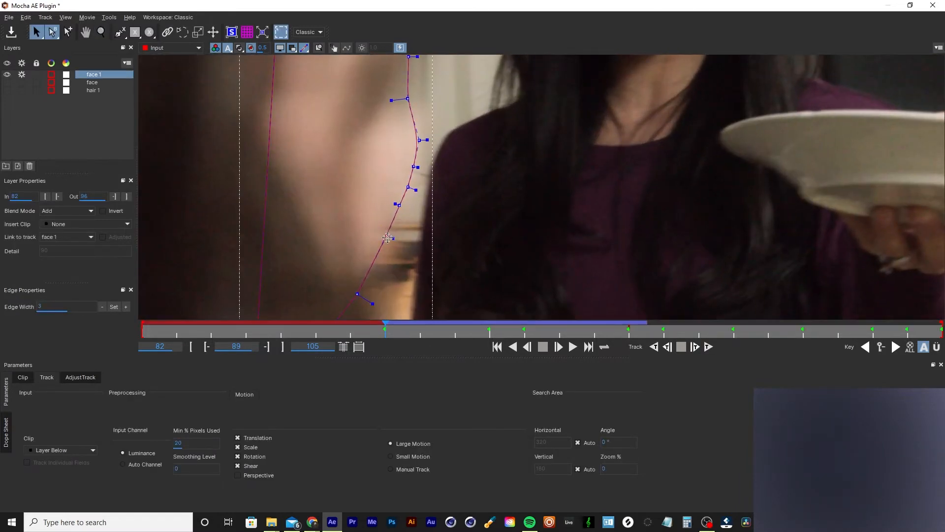
pyautogui.moveTo(355, 293); pyautogui.dragTo(355, 291)
pyautogui.moveTo(383, 239); pyautogui.dragTo(383, 242)
pyautogui.moveTo(399, 207); pyautogui.dragTo(403, 213)
pyautogui.moveTo(414, 167); pyautogui.dragTo(415, 166)
# - Save the project and scrub around frame 89 to check the face 1 shape
pyautogui.press('z')
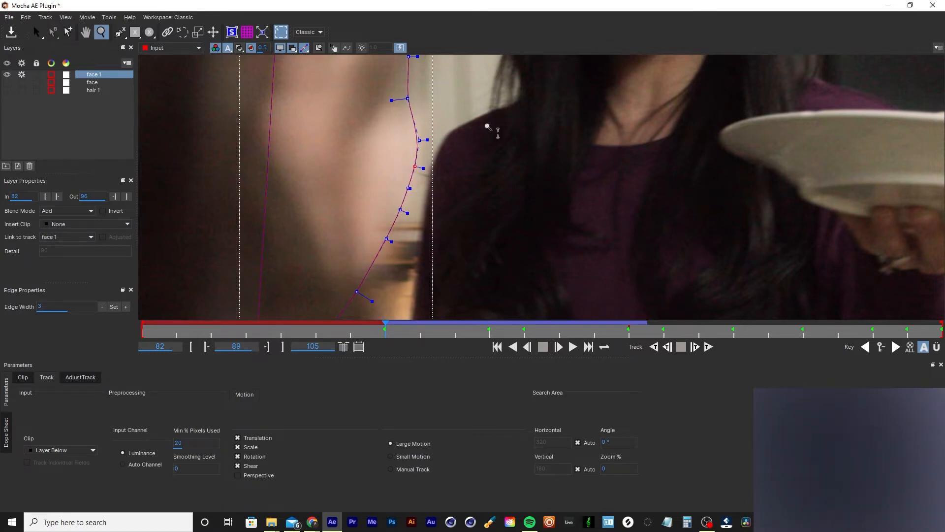
pyautogui.moveTo(489, 129); pyautogui.dragTo(487, 231)
pyautogui.press('x')
pyautogui.moveTo(471, 199); pyautogui.dragTo(531, 197)
pyautogui.press('z')
pyautogui.moveTo(601, 189); pyautogui.dragTo(601, 272)
pyautogui.hotkey('ctrl', 's')
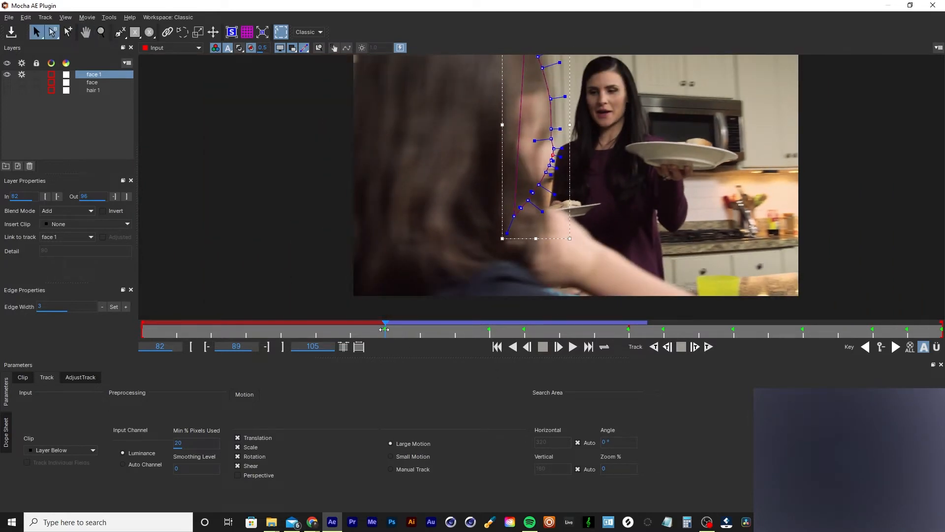
pyautogui.moveTo(384, 329); pyautogui.dragTo(371, 346)
pyautogui.moveTo(399, 331)
pyautogui.mouseDown()
pyautogui.moveTo(652, 349)
pyautogui.moveTo(394, 349)
pyautogui.mouseUp()
# - Create a duplicate of the face 1 layer named face 2 with its out point at frame 89
pyautogui.rightClick(93, 75)
pyautogui.click(135, 127)
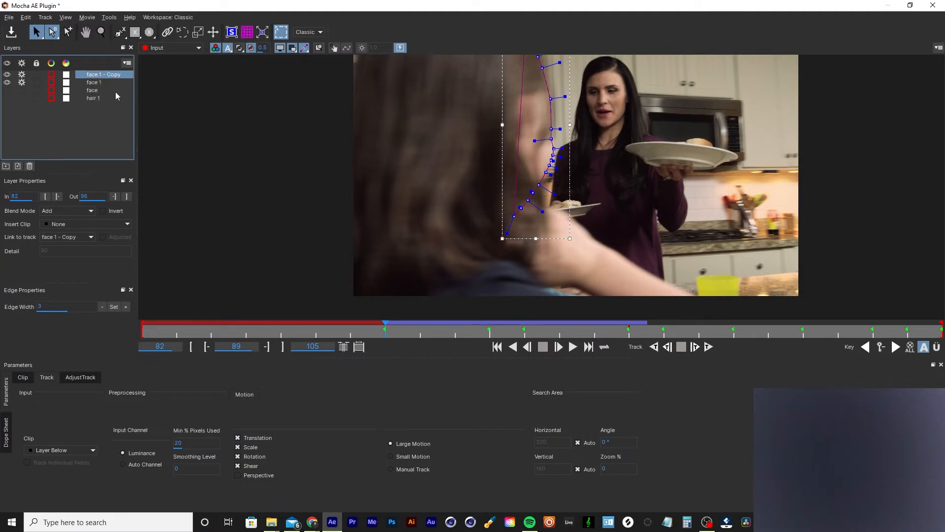
pyautogui.doubleClick(109, 78)
pyautogui.moveTo(102, 76); pyautogui.dragTo(132, 78)
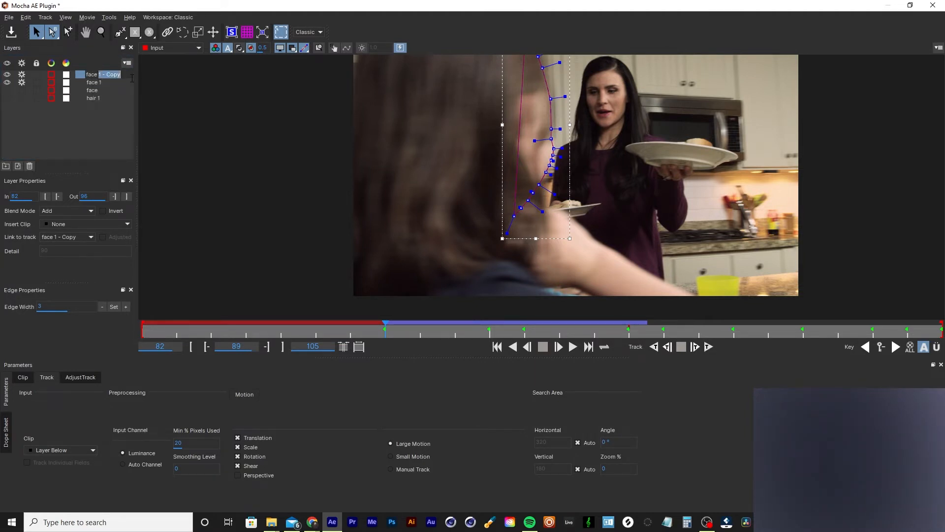
pyautogui.write('2')
pyautogui.press('Return')
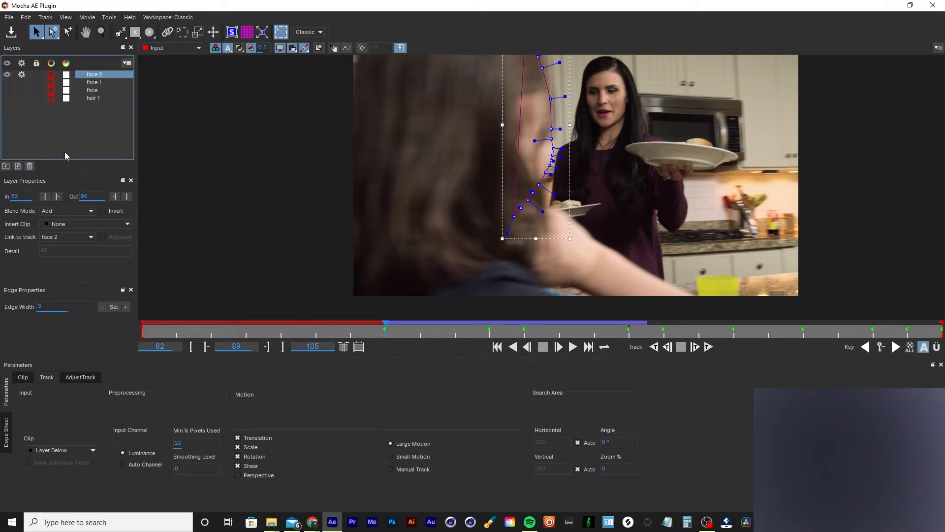
pyautogui.click(119, 196)
# - Delete two surplus control points from the jaw section of the face 2 spline
pyautogui.scroll(4, 533, 225)
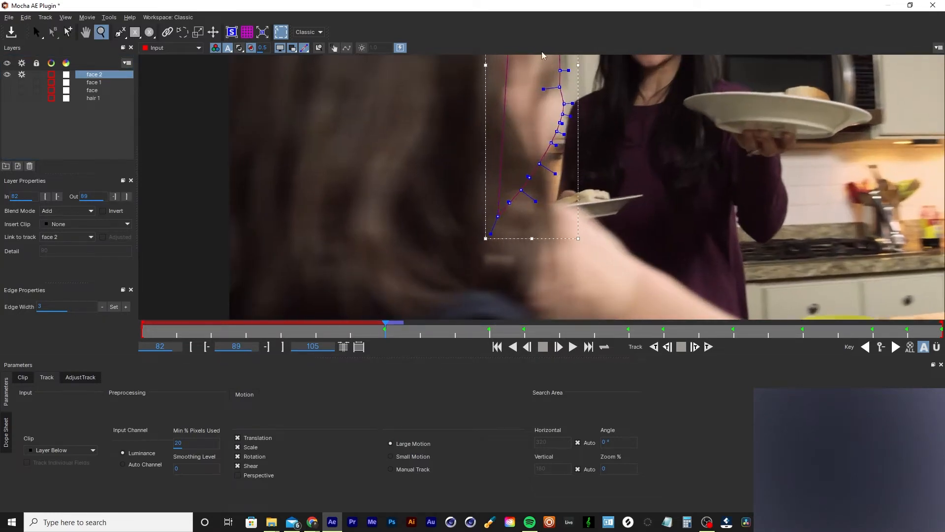
pyautogui.scroll(1, 527, 241)
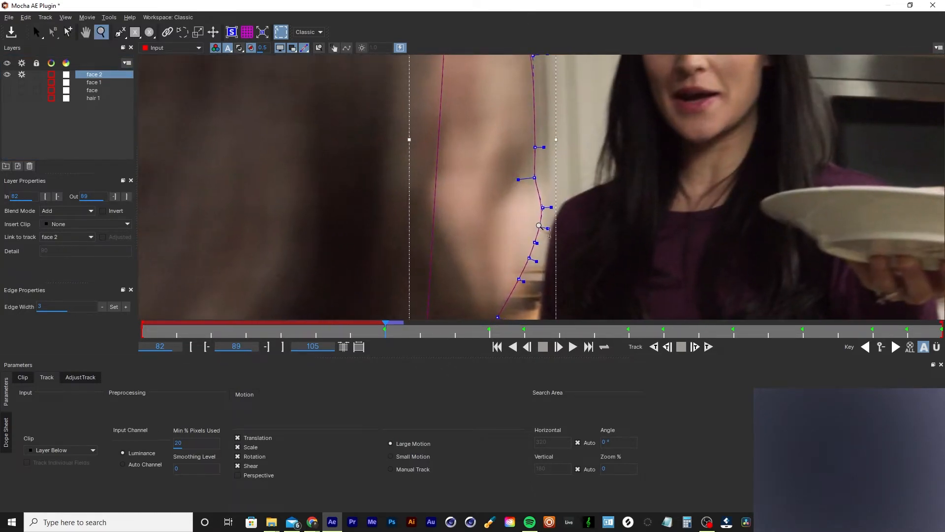
pyautogui.press('Delete')
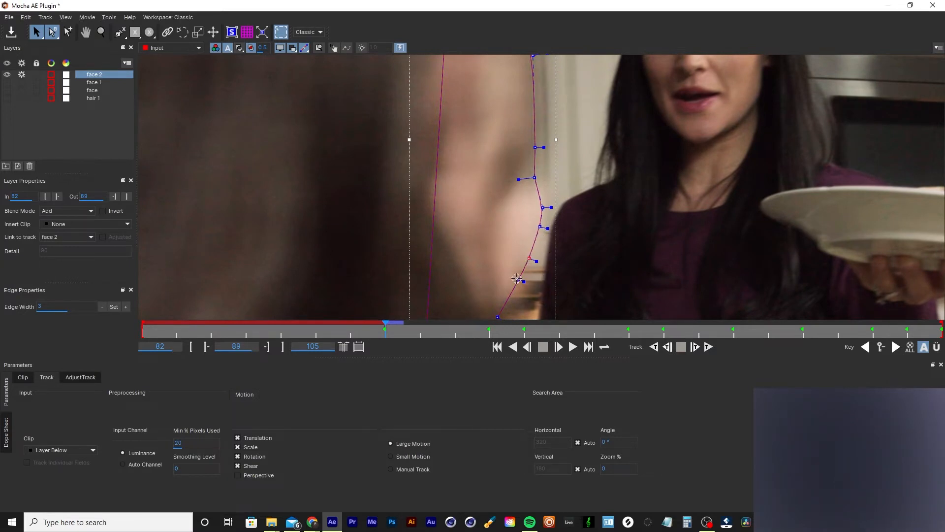
pyautogui.moveTo(528, 256); pyautogui.dragTo(516, 279)
pyautogui.press('Delete')
pyautogui.hotkey('ctrl', 'z')
# - Delete the three surplus control points along the lower diagonal edge of the face 2 spline
pyautogui.press('x')
pyautogui.moveTo(509, 136); pyautogui.dragTo(508, 241)
pyautogui.press('z')
pyautogui.moveTo(507, 115); pyautogui.dragTo(509, 33)
pyautogui.press('x')
pyautogui.press('z')
pyautogui.moveTo(519, 164); pyautogui.dragTo(522, 93)
pyautogui.click(544, 244)
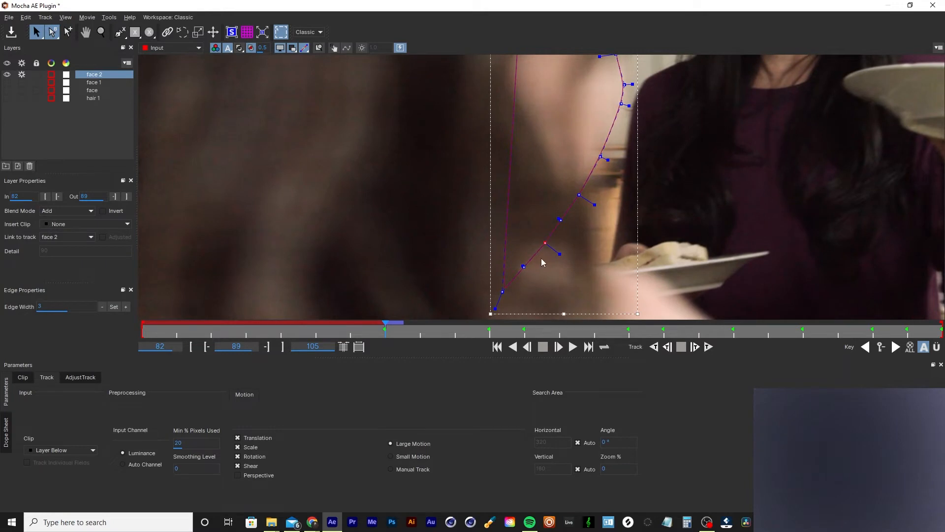
pyautogui.press('Delete')
pyautogui.click(561, 220)
pyautogui.press('Delete')
pyautogui.press('Delete')
pyautogui.press('z')
pyautogui.moveTo(559, 173); pyautogui.dragTo(488, 230)
pyautogui.press('x')
pyautogui.press('z')
pyautogui.press('x')
pyautogui.press('z')
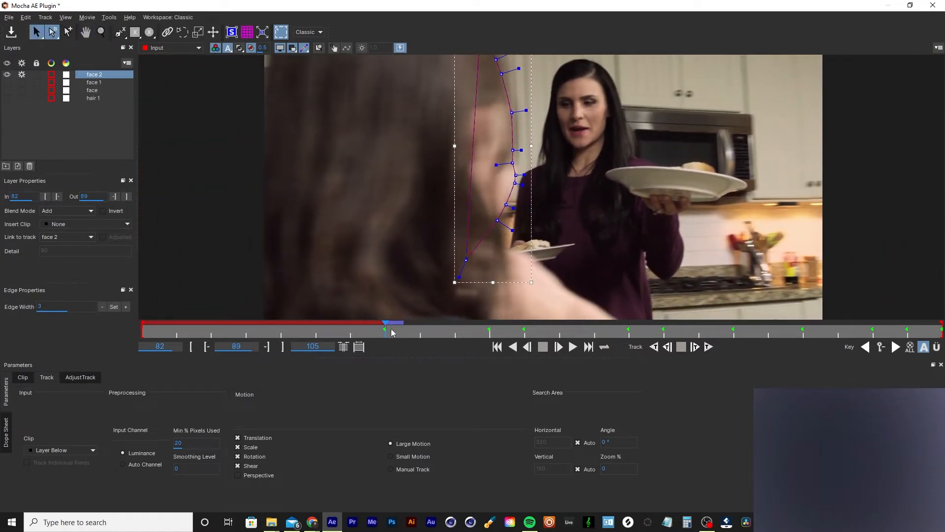
# - Go to frame 86 and move the entire face 2 spline onto the girl's face
pyautogui.moveTo(383, 329)
pyautogui.mouseDown()
pyautogui.moveTo(323, 332)
pyautogui.moveTo(376, 338)
pyautogui.mouseUp()
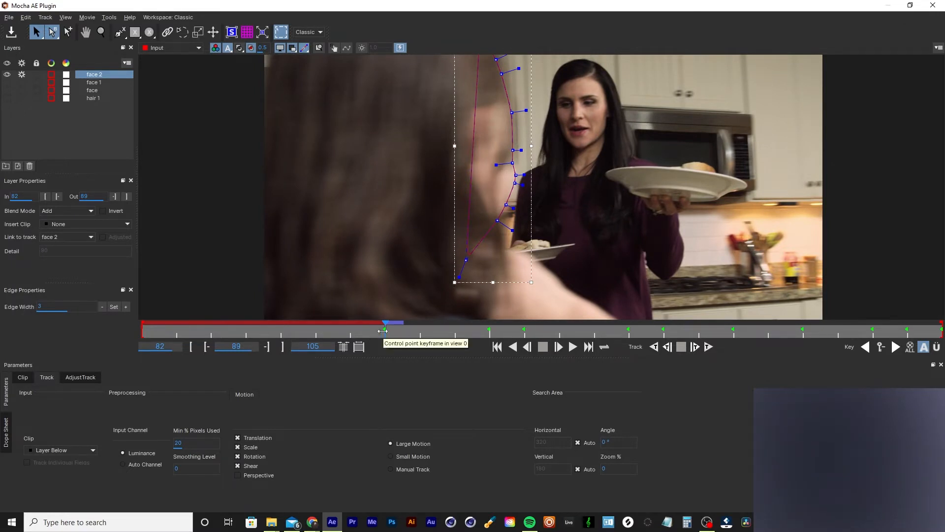
pyautogui.moveTo(383, 330); pyautogui.dragTo(291, 346)
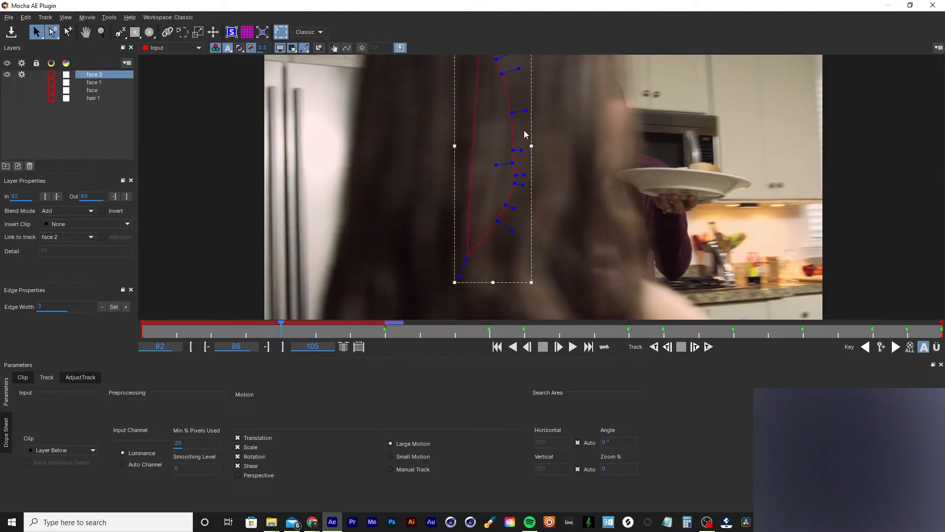
pyautogui.moveTo(525, 134); pyautogui.dragTo(646, 132)
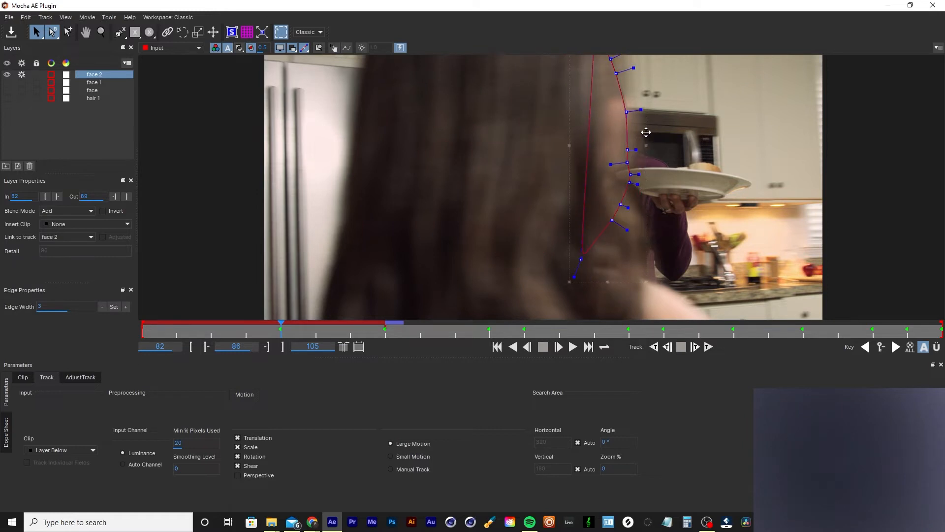
# - Pull the chin and jaw points of face 2 to the face edge at frame 86 and save the project
pyautogui.scroll(3, 646, 132)
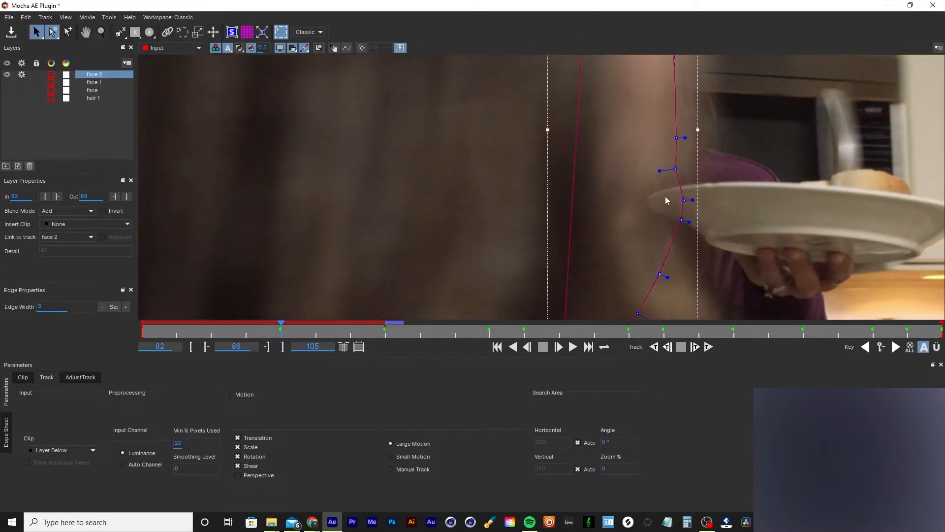
pyautogui.moveTo(684, 200); pyautogui.dragTo(674, 225)
pyautogui.moveTo(661, 273); pyautogui.dragTo(662, 277)
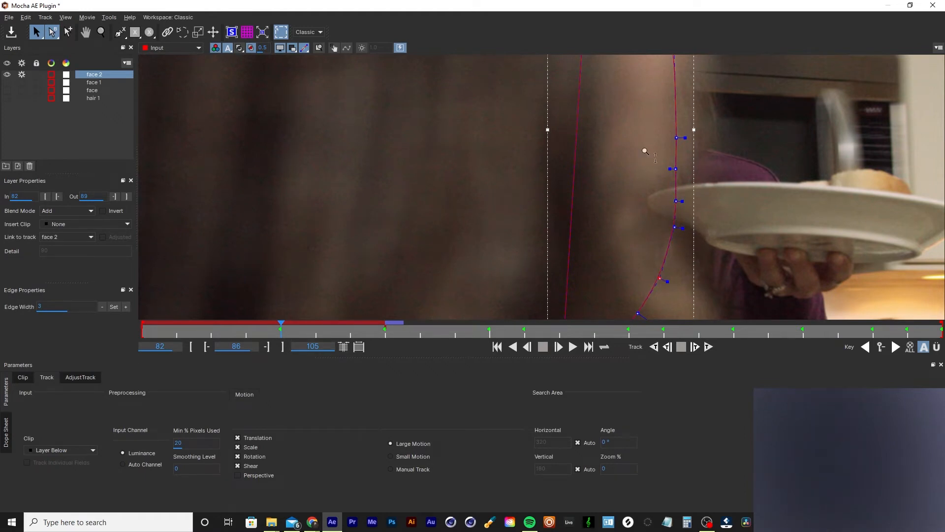
pyautogui.press('z')
pyautogui.moveTo(645, 143); pyautogui.dragTo(637, 195)
pyautogui.press('x')
pyautogui.moveTo(637, 99); pyautogui.dragTo(607, 148)
pyautogui.press('z')
pyautogui.press('x')
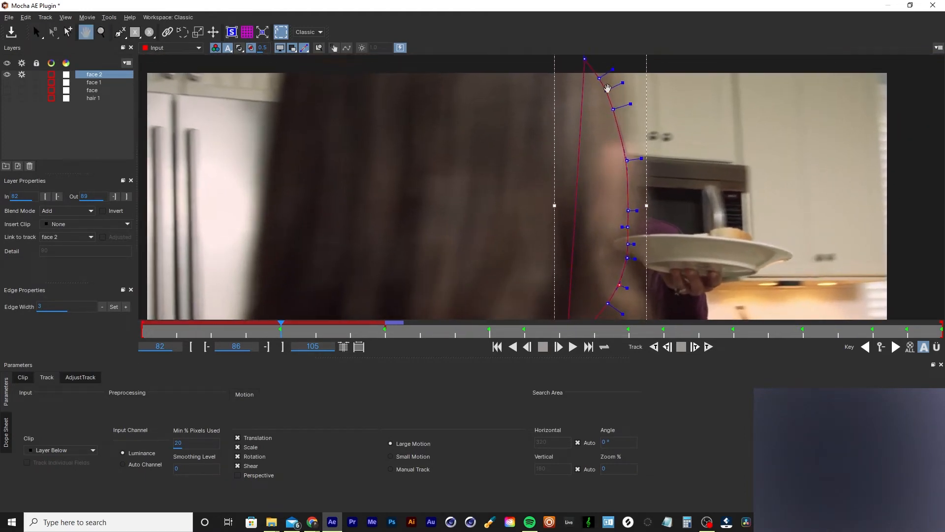
pyautogui.moveTo(607, 88); pyautogui.dragTo(577, 197)
pyautogui.press('z')
pyautogui.moveTo(566, 235); pyautogui.dragTo(567, 188)
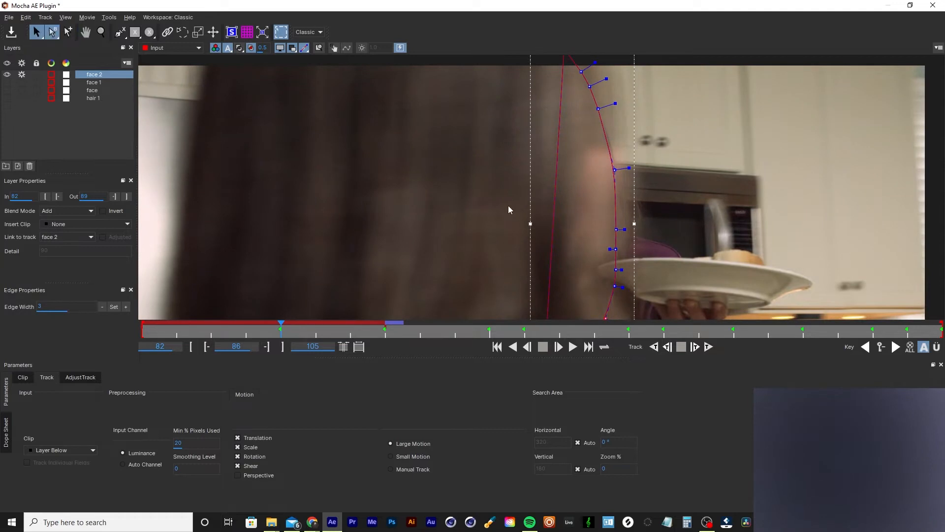
pyautogui.hotkey('ctrl', 's')
pyautogui.press('z')
pyautogui.moveTo(479, 215); pyautogui.dragTo(479, 283)
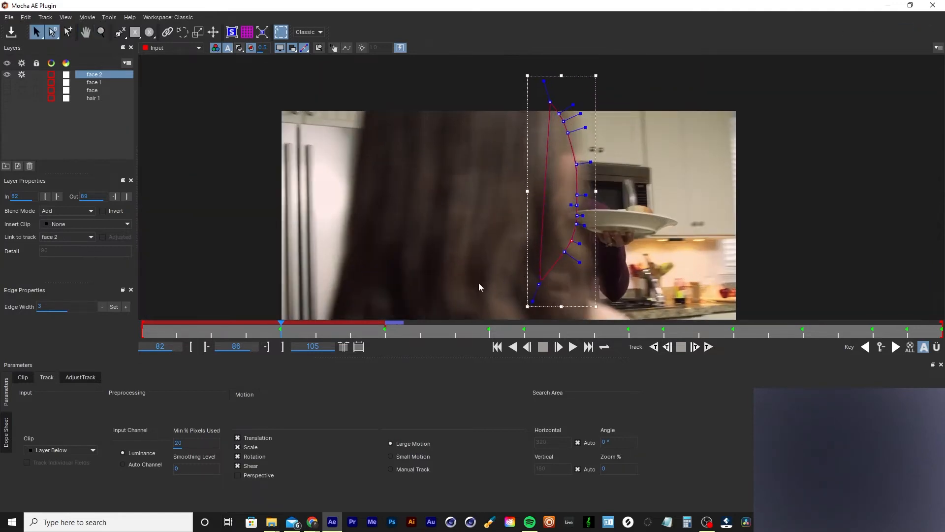
# - Show the hair 1 layer and examine its spline against the girl's hair from frame 86 to frame 92
pyautogui.click(95, 98)
pyautogui.click(8, 98)
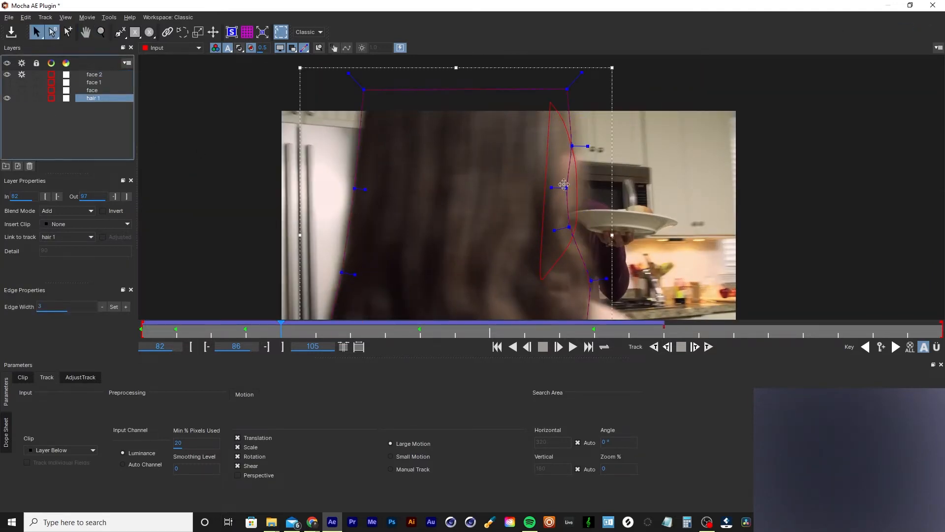
pyautogui.press('z')
pyautogui.moveTo(503, 236)
pyautogui.mouseDown()
pyautogui.moveTo(500, 269)
pyautogui.moveTo(485, 237)
pyautogui.mouseUp()
pyautogui.press('x')
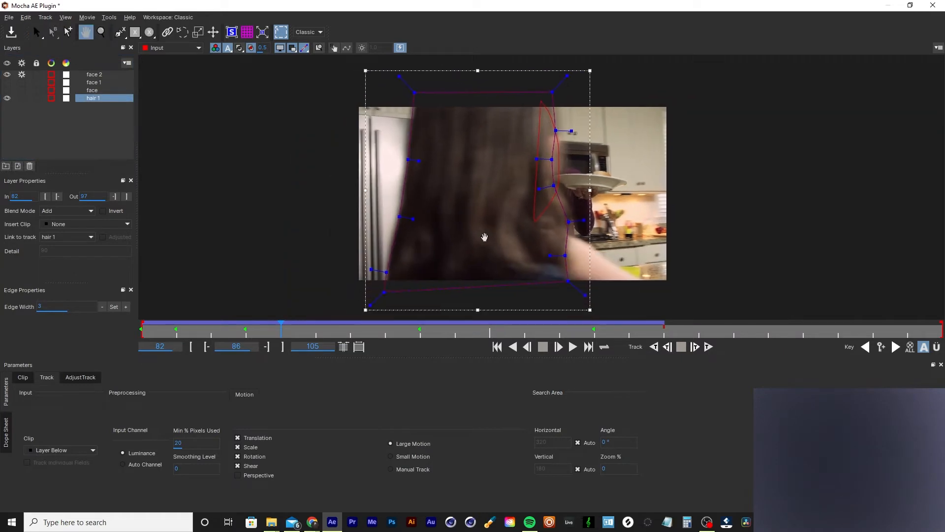
pyautogui.click(96, 98)
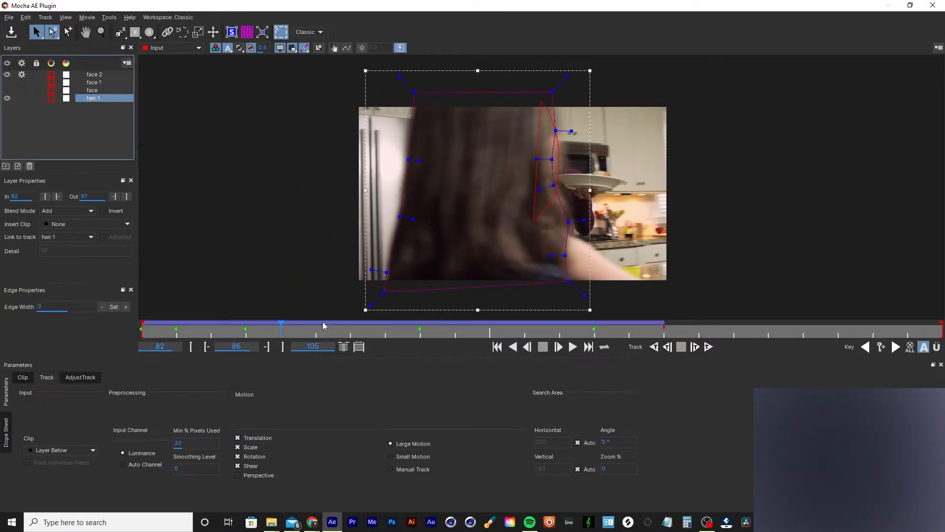
pyautogui.moveTo(280, 328); pyautogui.dragTo(487, 351)
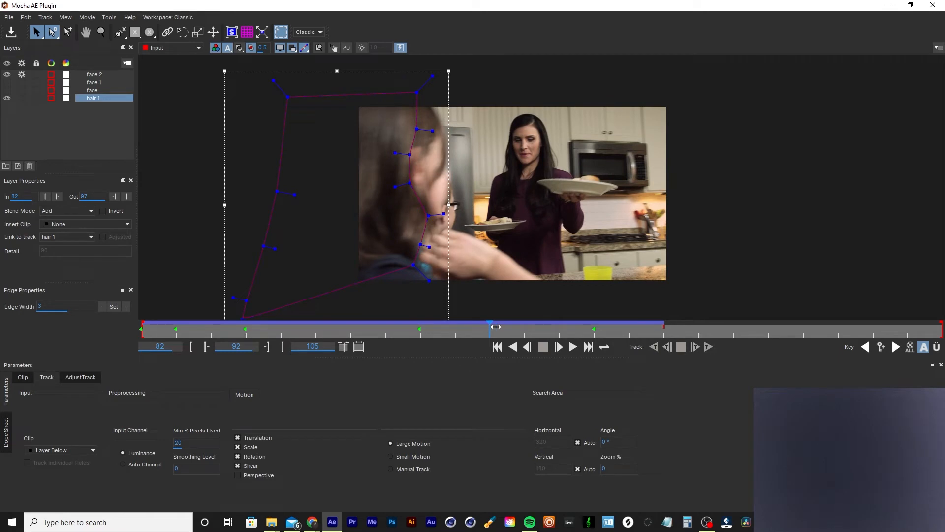
# - Turn off processing for face 2 and show all face layers with hair 1, checking the splines back to frame 85
pyautogui.click(95, 82)
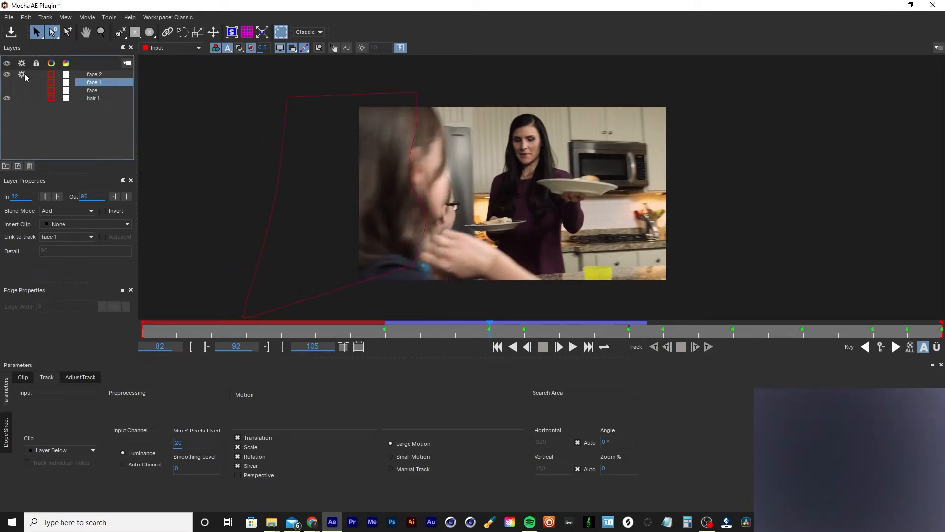
pyautogui.click(7, 90)
pyautogui.click(94, 98)
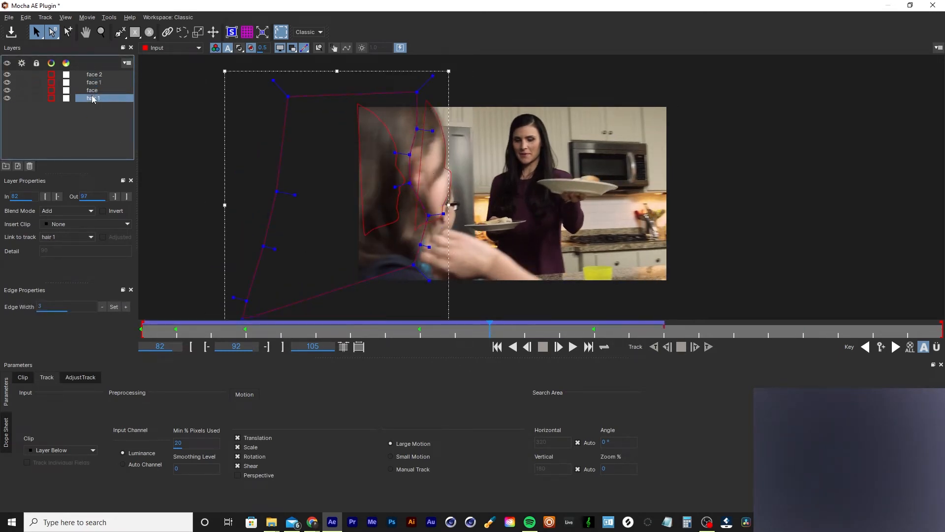
pyautogui.moveTo(489, 331); pyautogui.dragTo(237, 339)
pyautogui.click(94, 76)
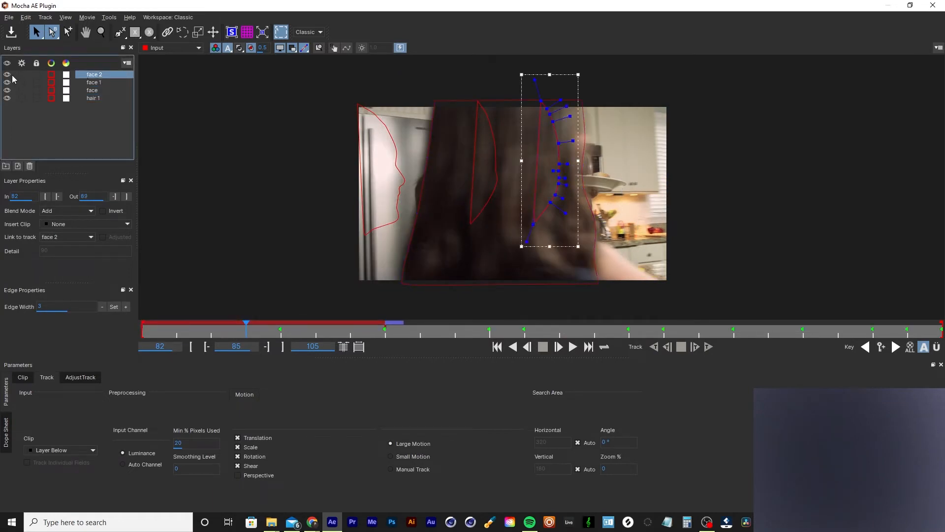
# - Hide every layer except face and go to frame 96
pyautogui.click(7, 75)
pyautogui.click(7, 82)
pyautogui.click(8, 90)
pyautogui.click(7, 98)
pyautogui.click(91, 98)
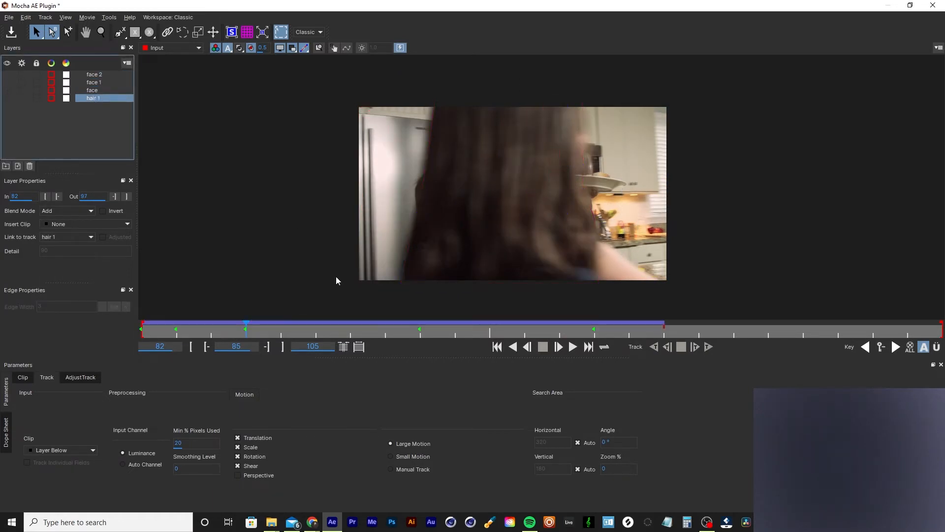
pyautogui.click(100, 90)
pyautogui.click(7, 90)
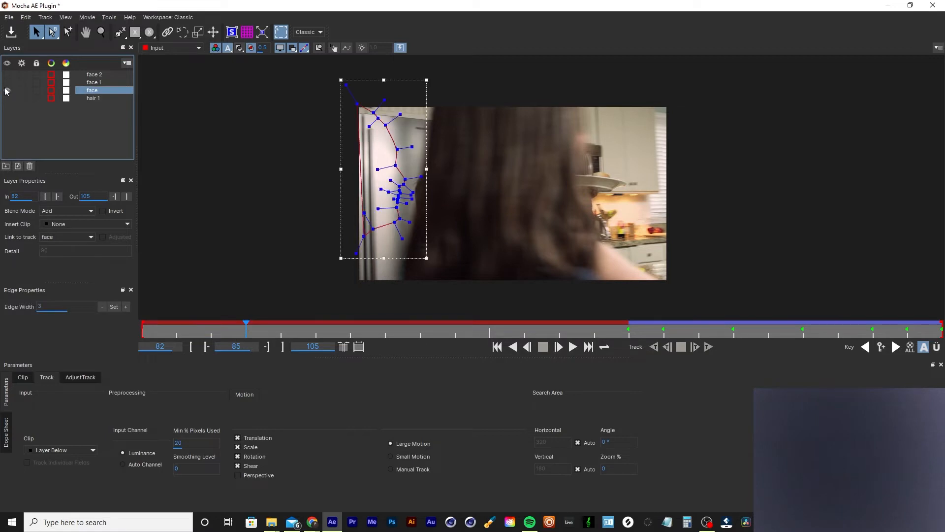
pyautogui.moveTo(247, 324); pyautogui.dragTo(630, 338)
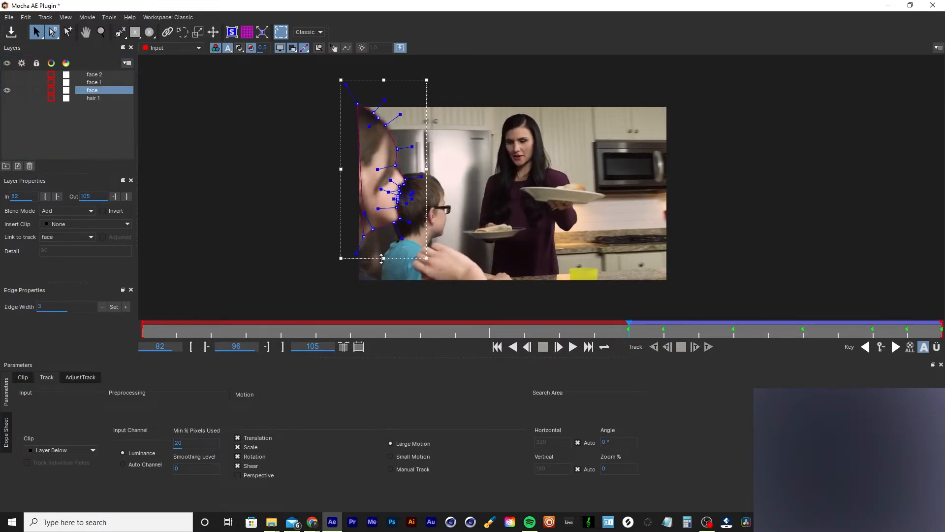
# - Rename the face layer as face 3 and the face 1 layer as face 4
pyautogui.doubleClick(91, 90)
pyautogui.write('3')
pyautogui.press('Return')
pyautogui.click(104, 75)
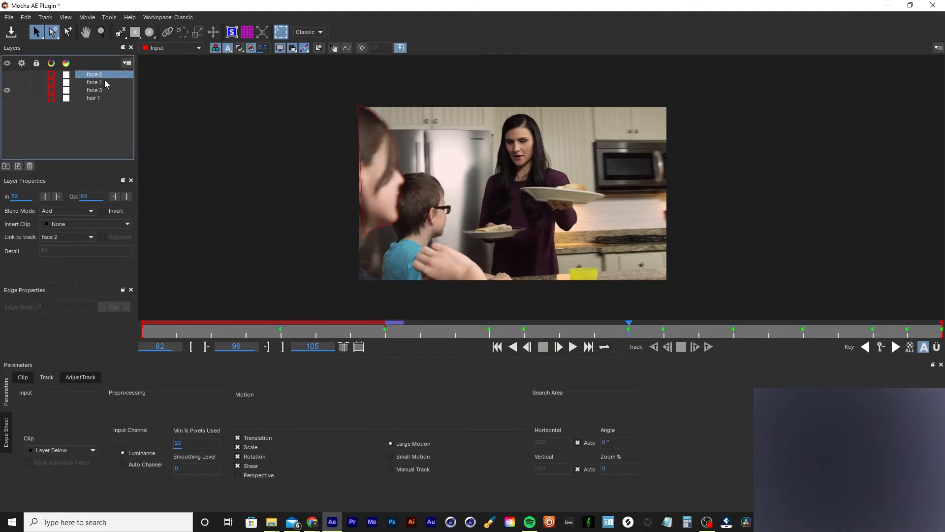
pyautogui.click(104, 81)
pyautogui.doubleClick(101, 82)
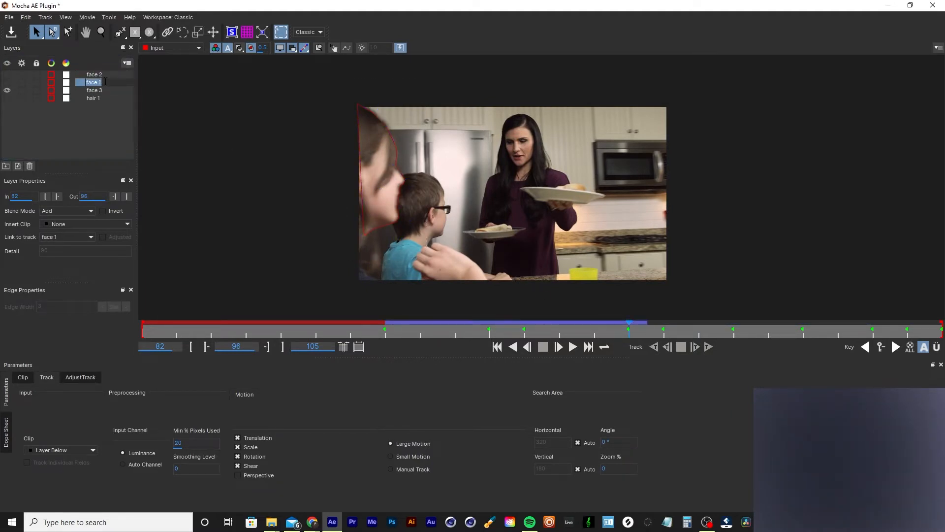
pyautogui.press('BackSpace')
pyautogui.write('4')
pyautogui.press('Return')
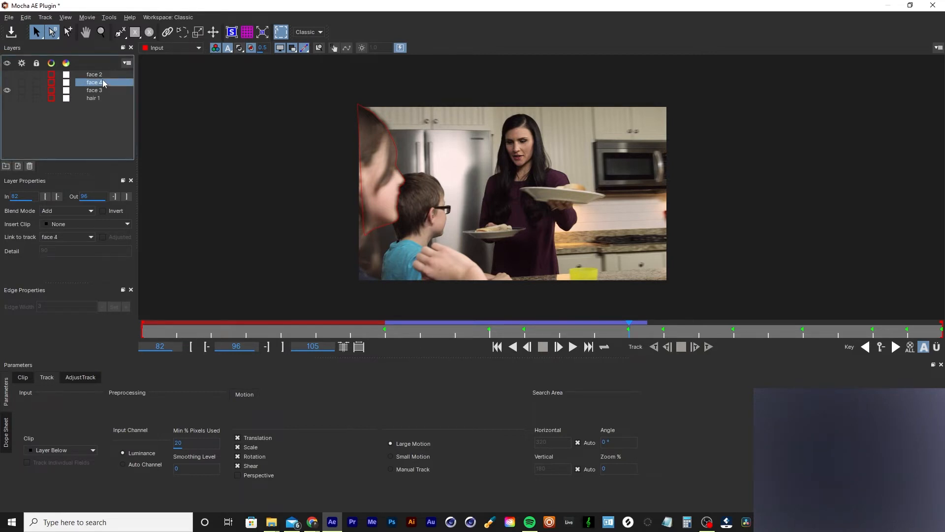
# - Rename the face 2 layer as face 1 and the face 4 layer as face 2
pyautogui.doubleClick(107, 75)
pyautogui.press('BackSpace')
pyautogui.write('1')
pyautogui.press('Return')
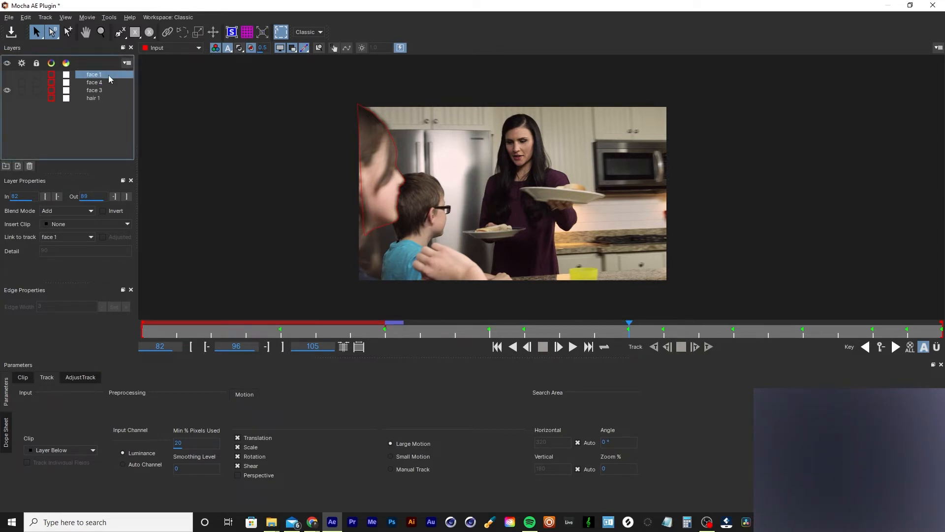
pyautogui.doubleClick(103, 82)
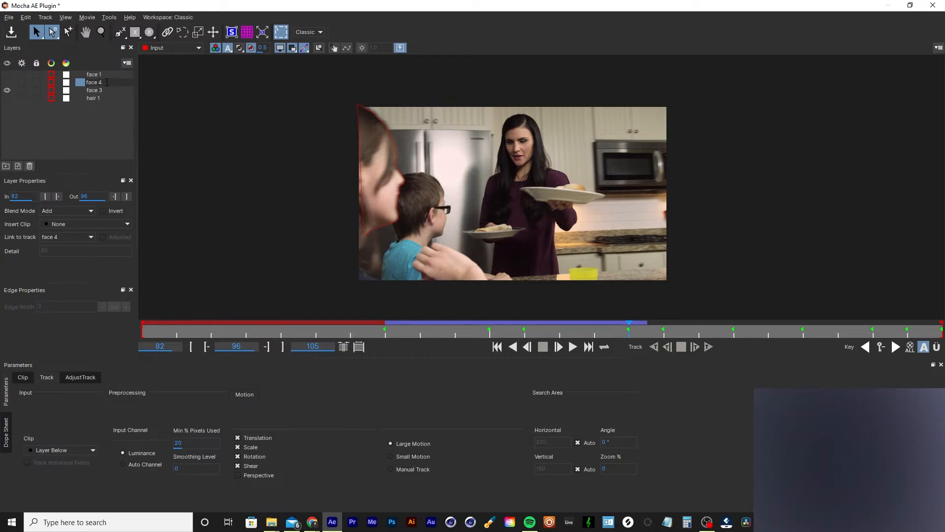
pyautogui.press('BackSpace')
pyautogui.write('2')
pyautogui.press('Return')
# - Reorder the layers so that face 3 is uppermost, followed by face 2 and face 1 above hair 1
pyautogui.click(108, 75)
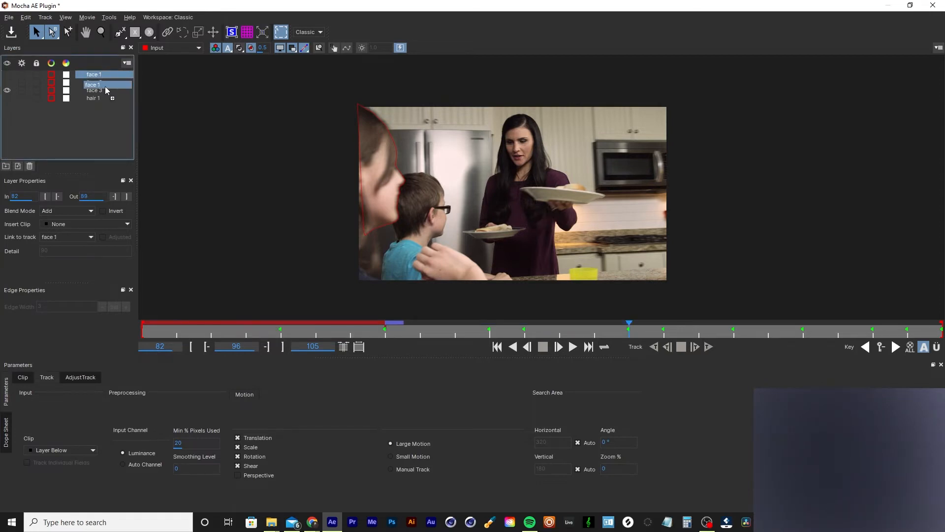
pyautogui.moveTo(99, 93); pyautogui.dragTo(101, 94)
pyautogui.click(103, 81)
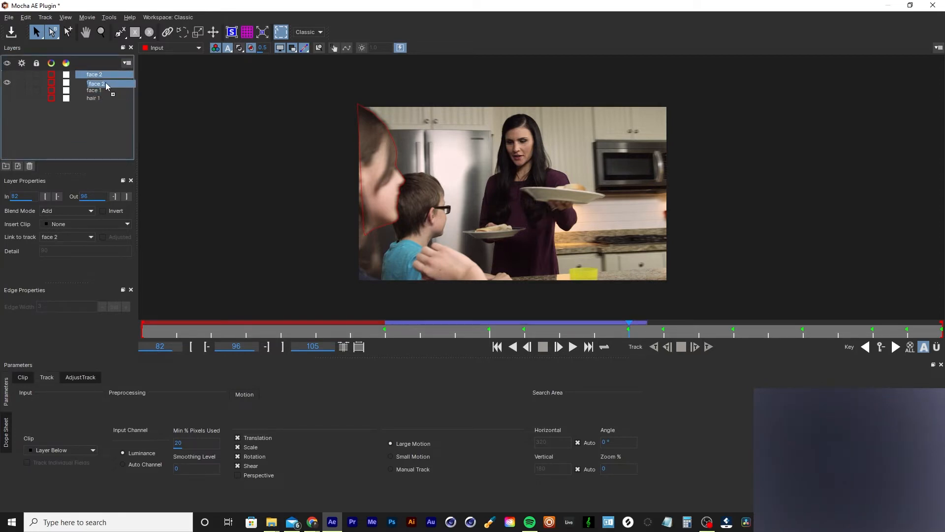
pyautogui.click(100, 90)
# - Show hair 1, hide face 3, and save the project
pyautogui.click(90, 99)
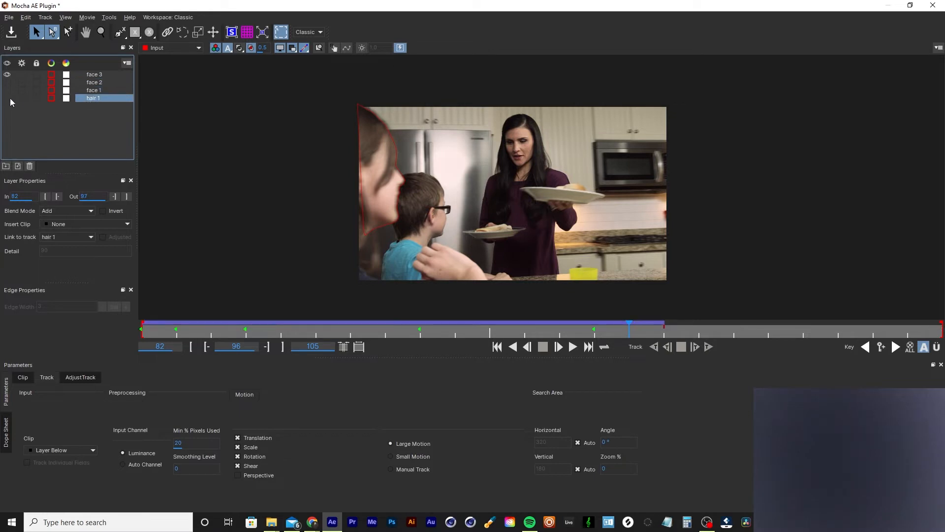
pyautogui.click(8, 98)
pyautogui.click(7, 75)
pyautogui.hotkey('ctrl', 's')
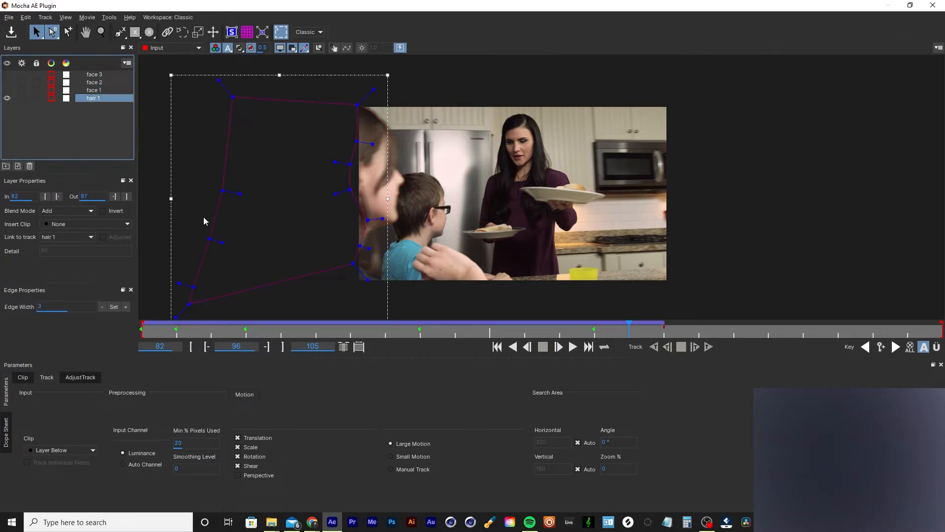
# - Show face 1 alongside hair 1 and go to frame 86, comparing the face edge with and without the spline
pyautogui.click(89, 91)
pyautogui.click(7, 90)
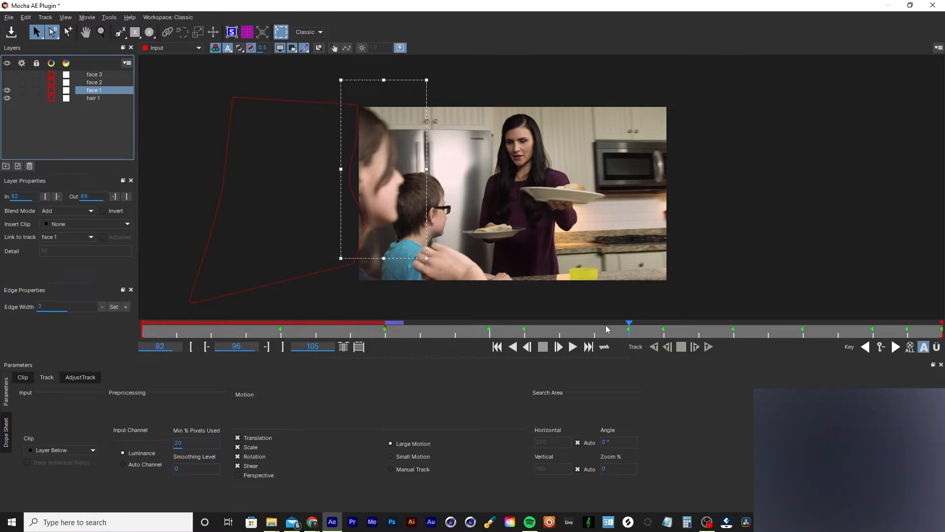
pyautogui.moveTo(628, 329); pyautogui.dragTo(268, 350)
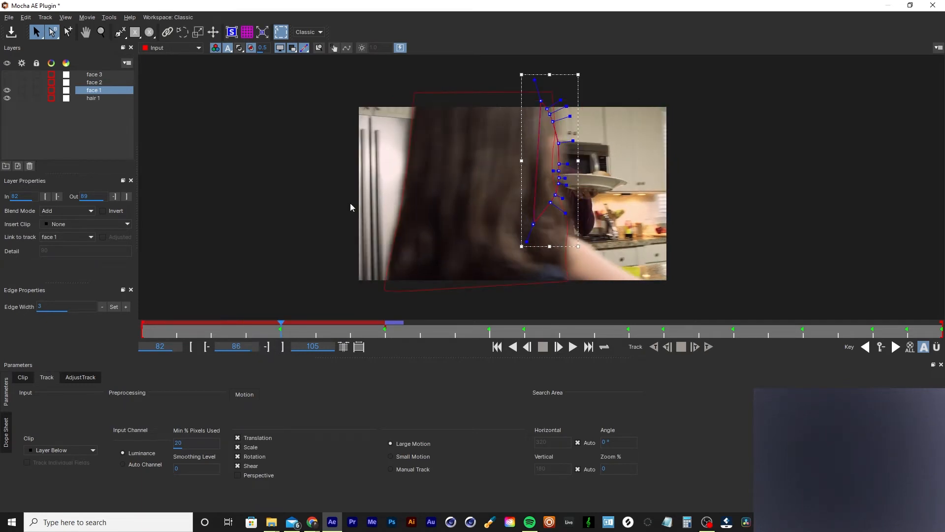
pyautogui.click(6, 91)
pyautogui.scroll(3, 580, 184)
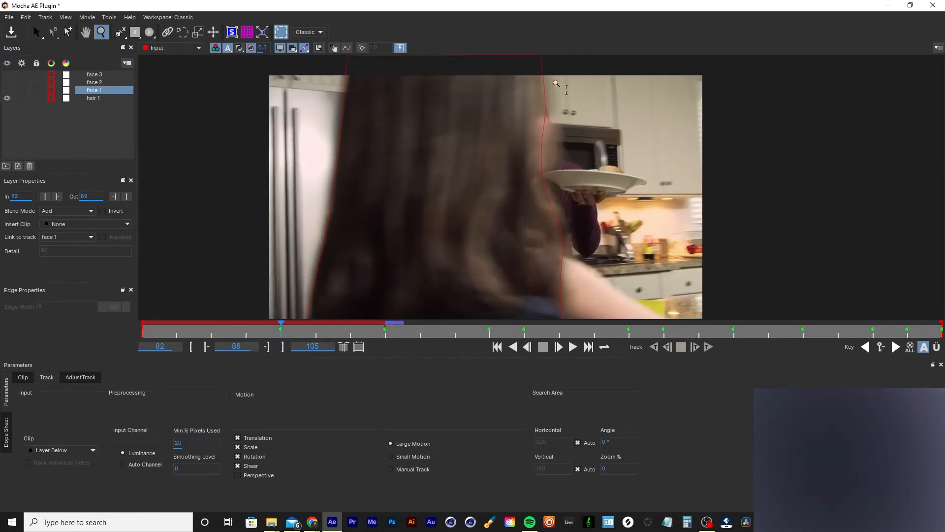
pyautogui.click(7, 90)
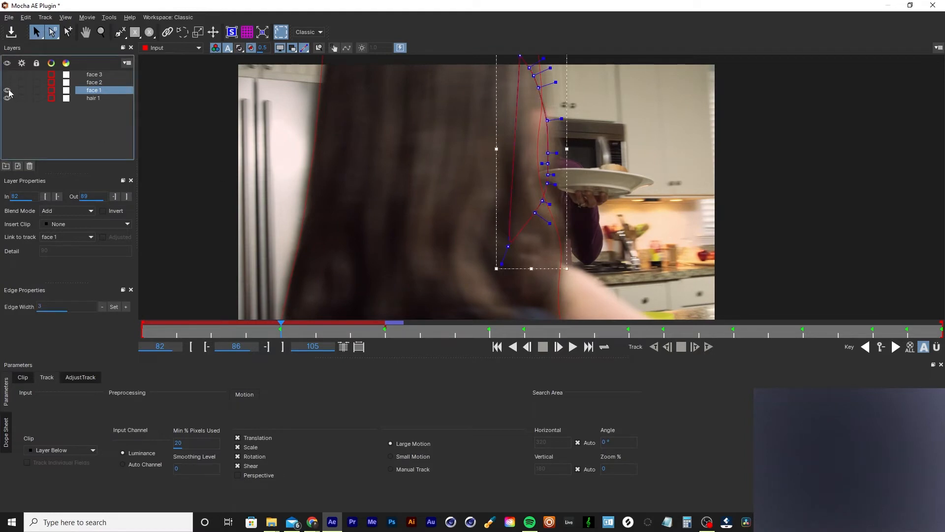
# - Refine the control points midway along face 1's outer face edge at frame 86 and save the project
pyautogui.scroll(5, 590, 168)
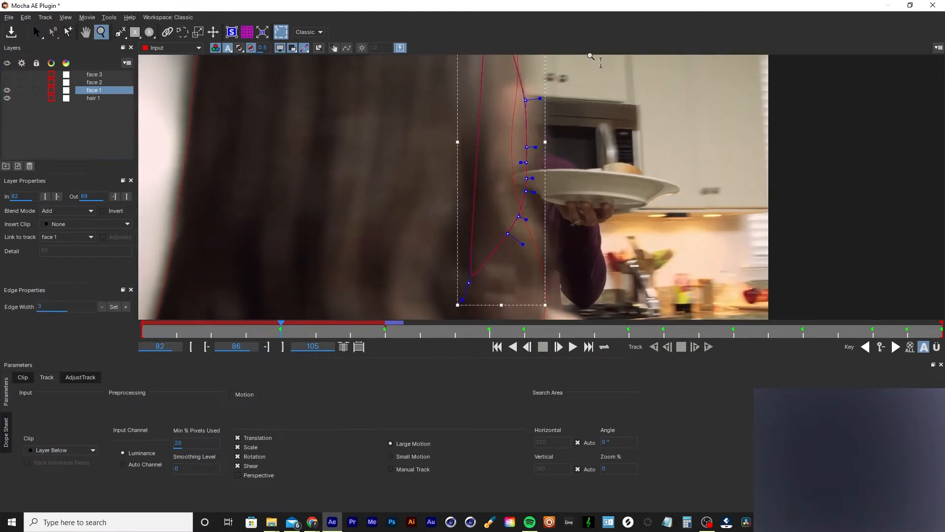
pyautogui.scroll(1, 542, 176)
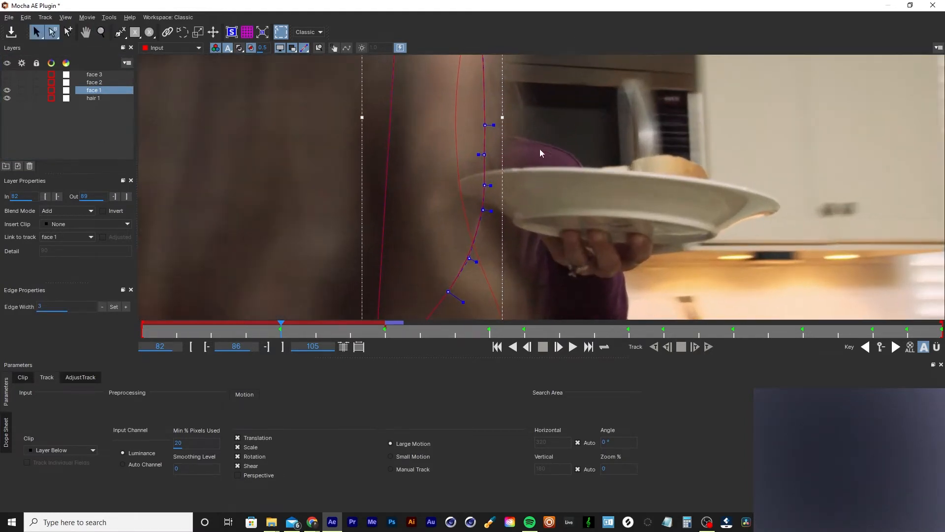
pyautogui.press('x')
pyautogui.moveTo(529, 133); pyautogui.dragTo(518, 191)
pyautogui.click(519, 171)
pyautogui.click(519, 162)
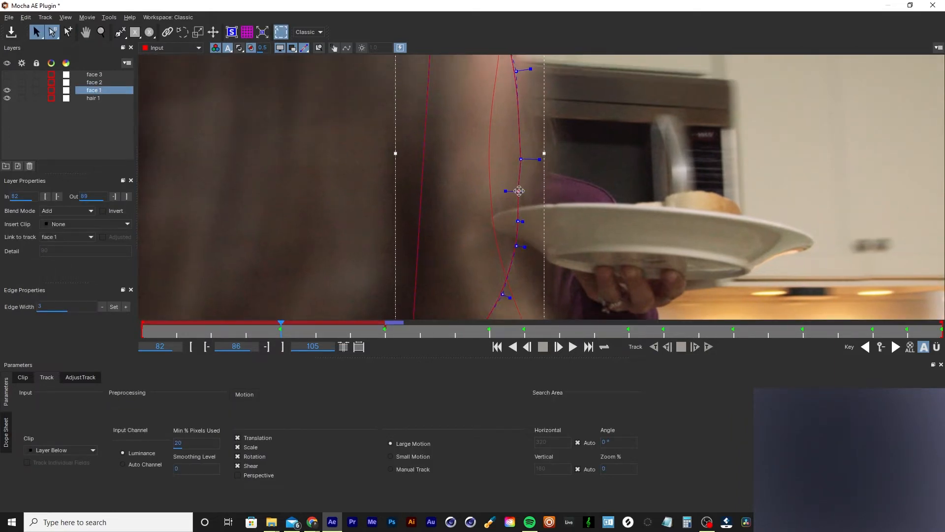
pyautogui.moveTo(521, 159); pyautogui.dragTo(522, 160)
pyautogui.moveTo(518, 192); pyautogui.dragTo(516, 251)
pyautogui.press('z')
pyautogui.moveTo(598, 136); pyautogui.dragTo(589, 271)
pyautogui.press('s')
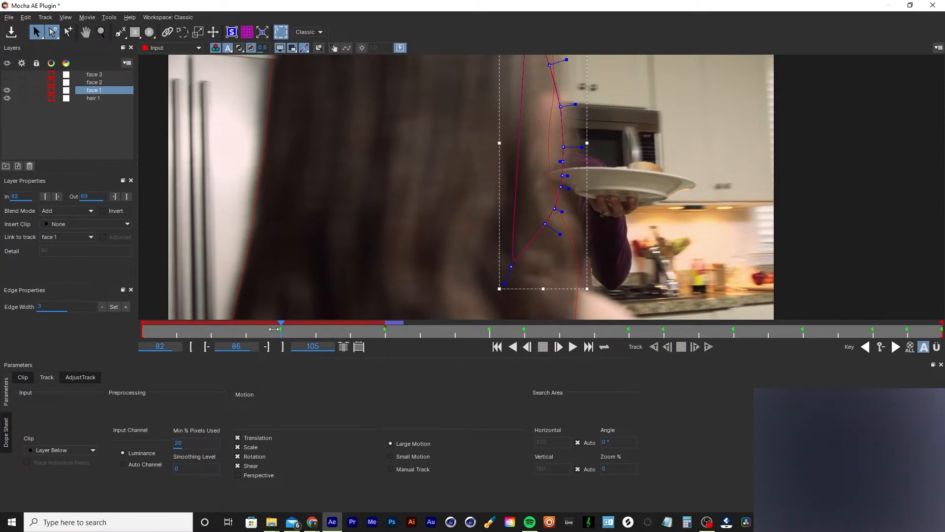
# - Compare frames 85 and 86, and set the face 1 layer's In point to frame 86
pyautogui.moveTo(279, 324); pyautogui.dragTo(264, 335)
pyautogui.moveTo(279, 327); pyautogui.dragTo(247, 330)
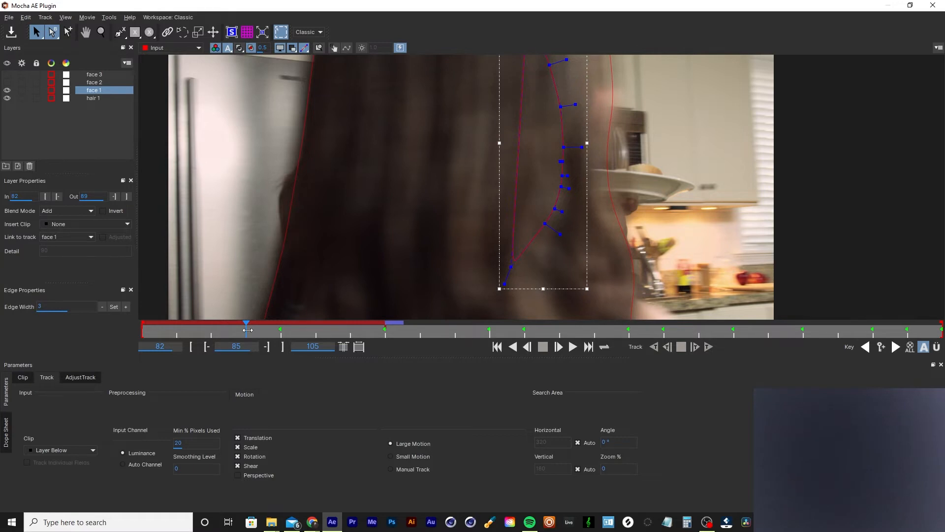
pyautogui.moveTo(247, 330); pyautogui.dragTo(272, 334)
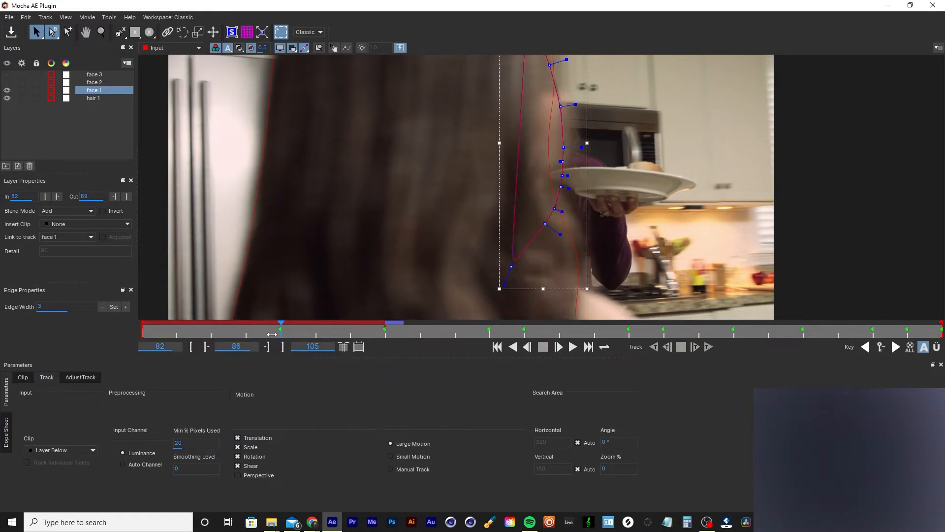
pyautogui.moveTo(272, 334); pyautogui.dragTo(248, 334)
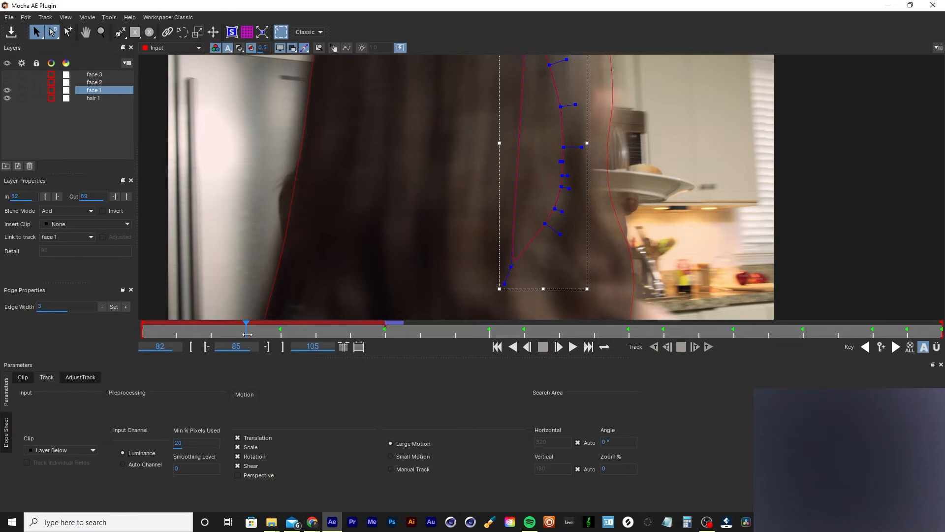
pyautogui.moveTo(246, 334); pyautogui.dragTo(278, 333)
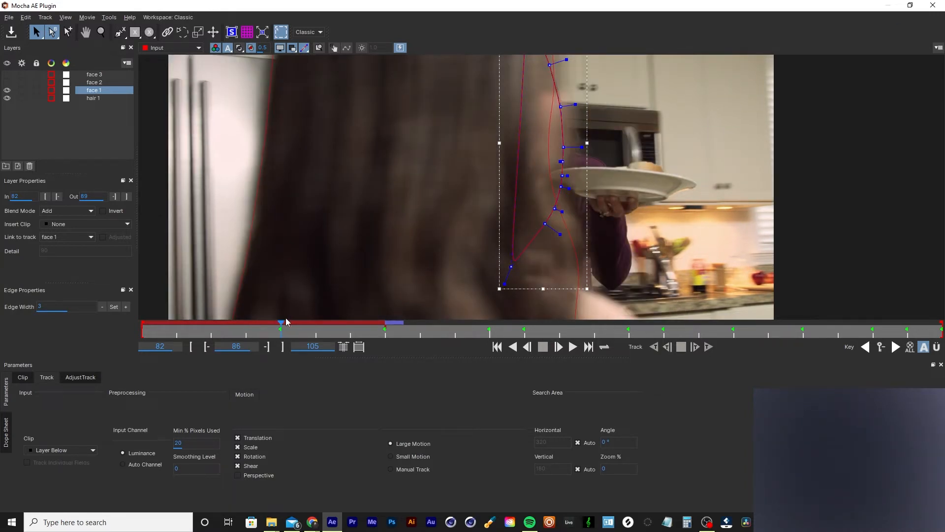
pyautogui.click(57, 196)
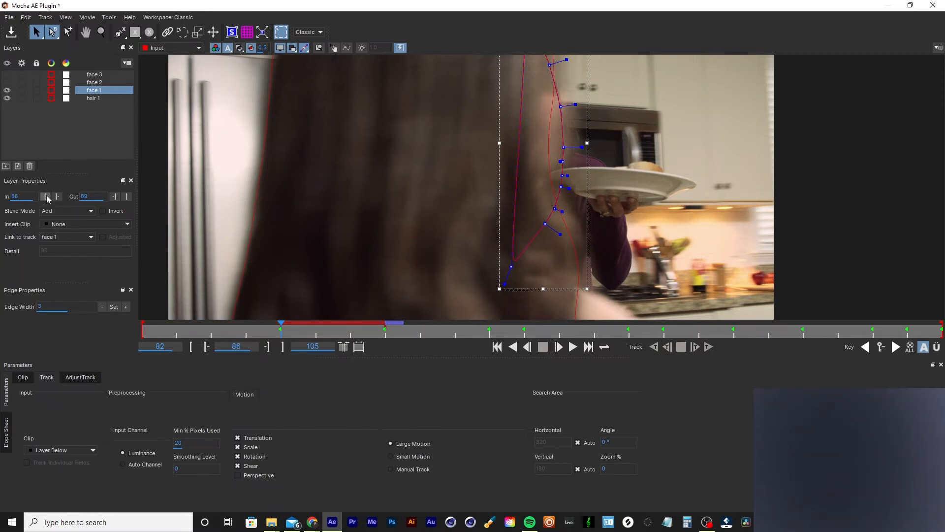
# - Go to frame 89 and show the face 2 layer together with face 1
pyautogui.moveTo(286, 327); pyautogui.dragTo(388, 340)
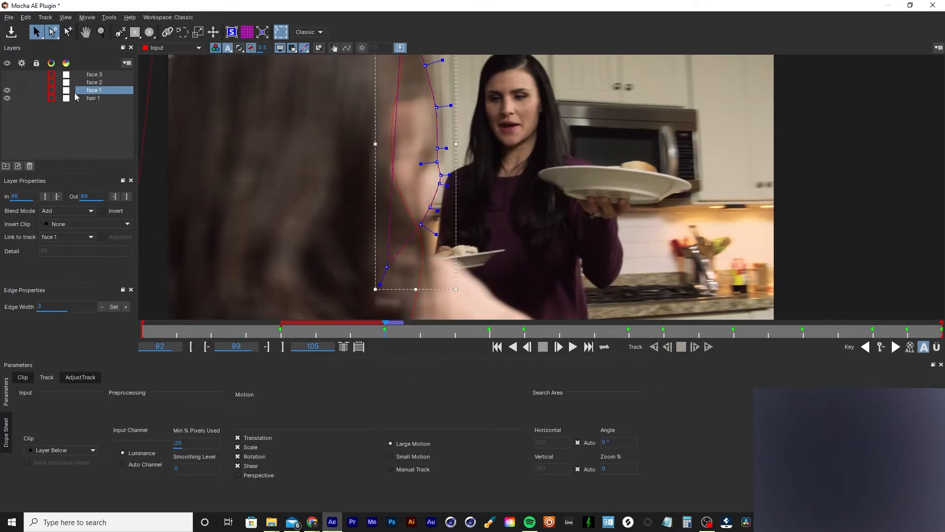
pyautogui.click(95, 83)
pyautogui.click(7, 84)
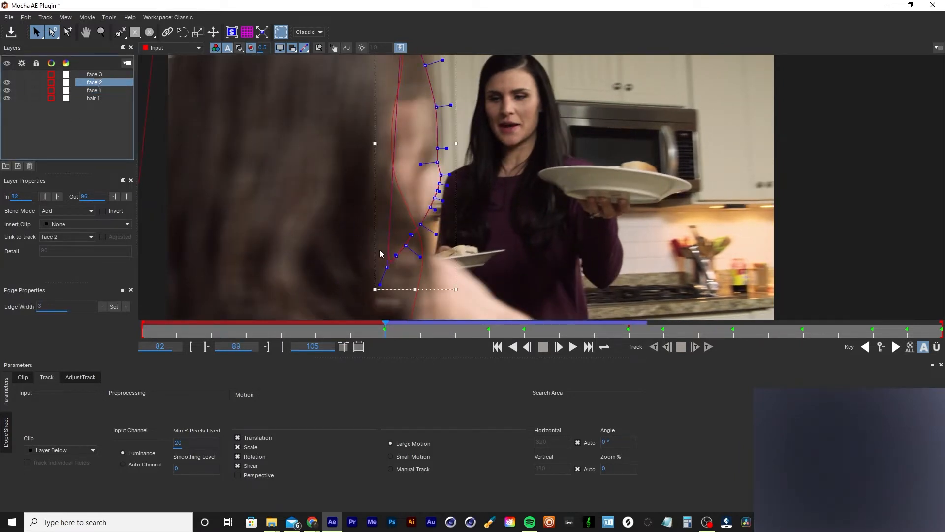
# - Switch to the Essentials workspace with the whole shot framed in the viewer
pyautogui.click(544, 201)
pyautogui.press('z')
pyautogui.click(309, 32)
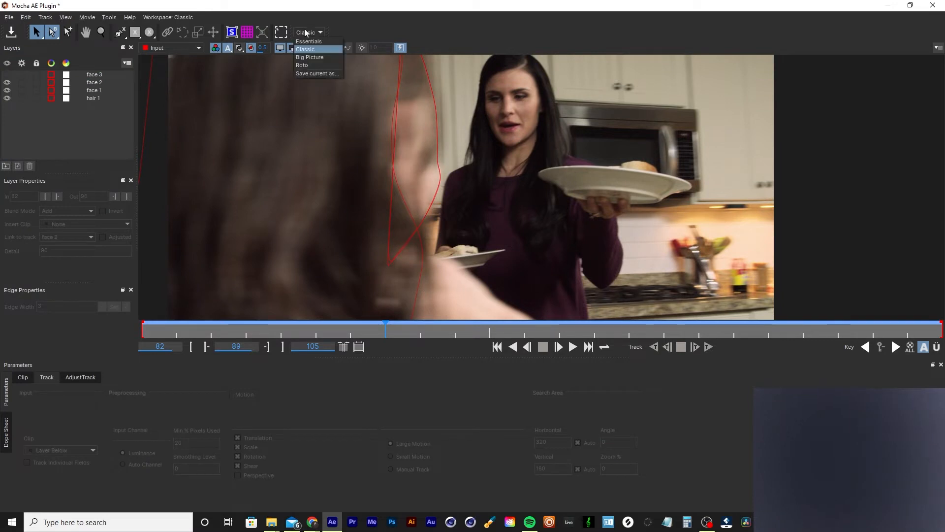
pyautogui.click(305, 43)
pyautogui.press('z')
pyautogui.moveTo(477, 241); pyautogui.dragTo(499, 336)
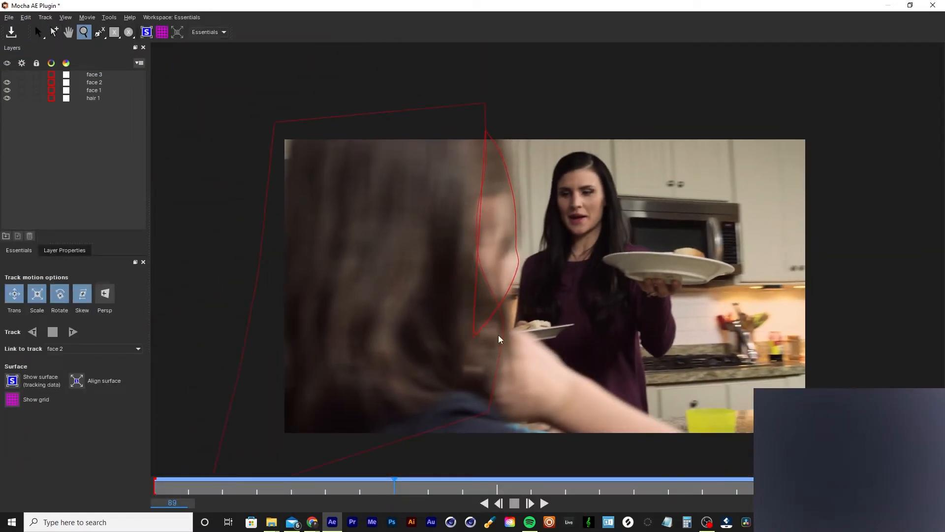
pyautogui.press('x')
pyautogui.moveTo(570, 364); pyautogui.dragTo(513, 295)
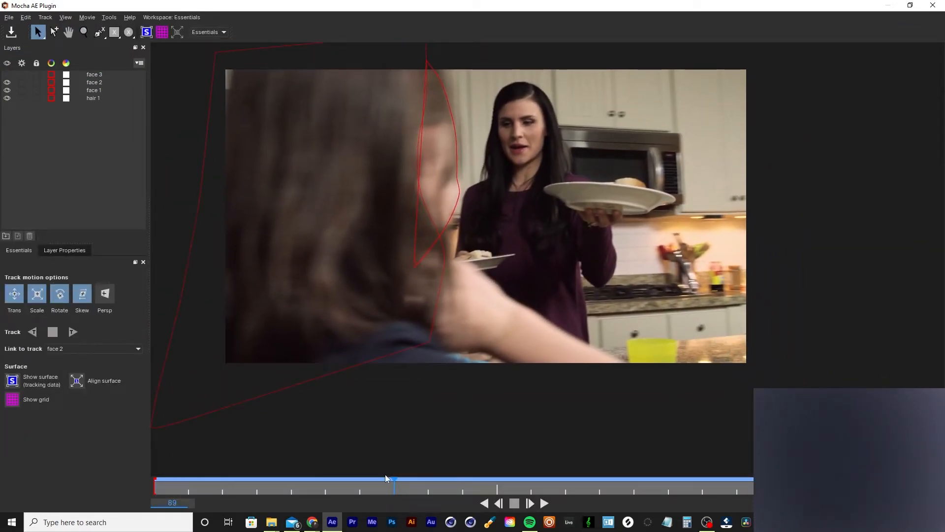
# - Check the frame ranges of the face 3, face 2 and face 1 layers around frame 89
pyautogui.moveTo(395, 486)
pyautogui.mouseDown()
pyautogui.moveTo(525, 486)
pyautogui.moveTo(278, 487)
pyautogui.moveTo(386, 498)
pyautogui.mouseUp()
pyautogui.click(92, 75)
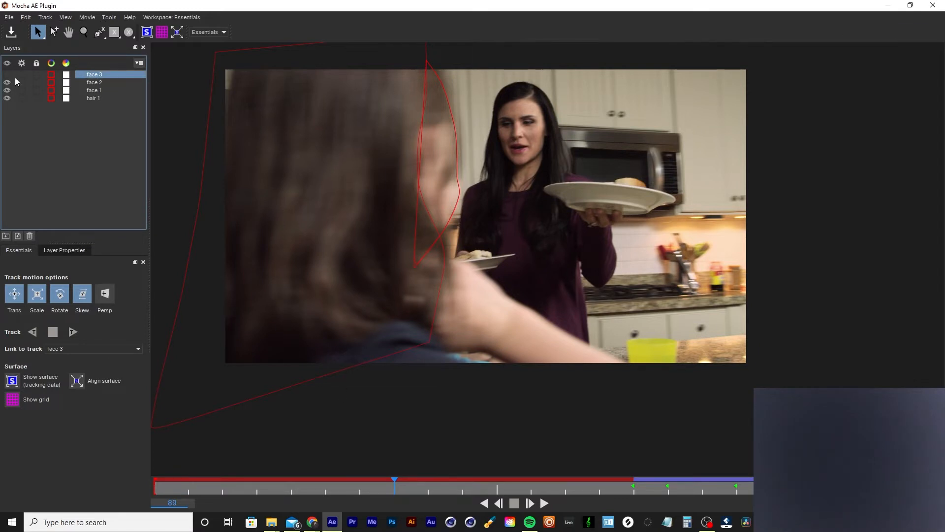
pyautogui.click(92, 82)
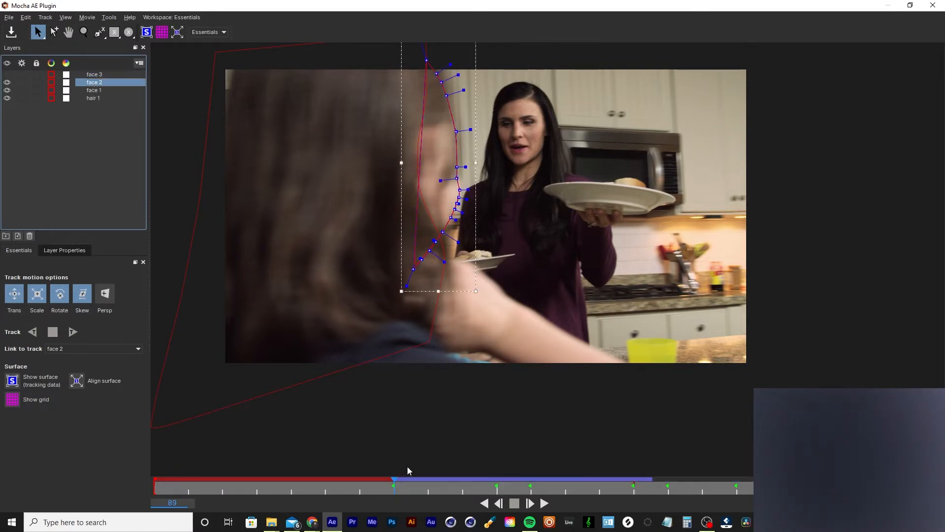
pyautogui.moveTo(393, 485)
pyautogui.mouseDown()
pyautogui.moveTo(363, 486)
pyautogui.moveTo(383, 488)
pyautogui.mouseUp()
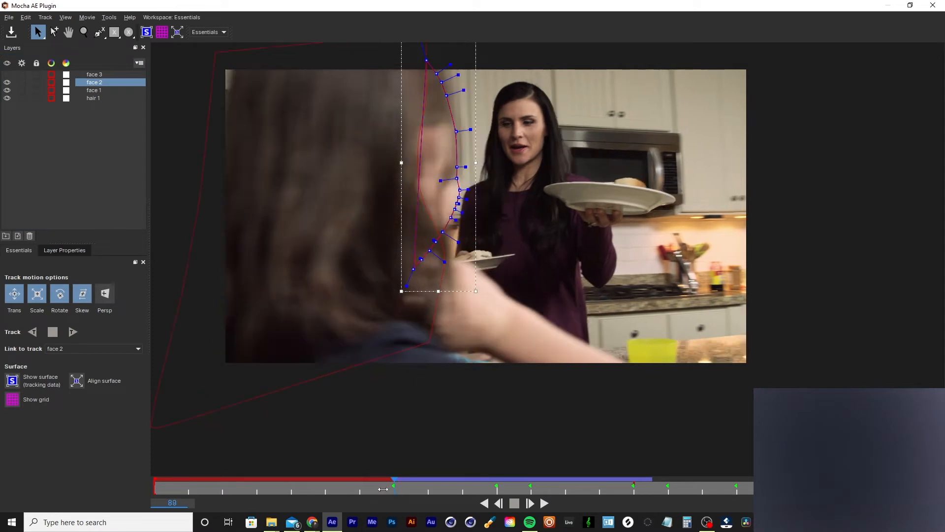
pyautogui.click(94, 90)
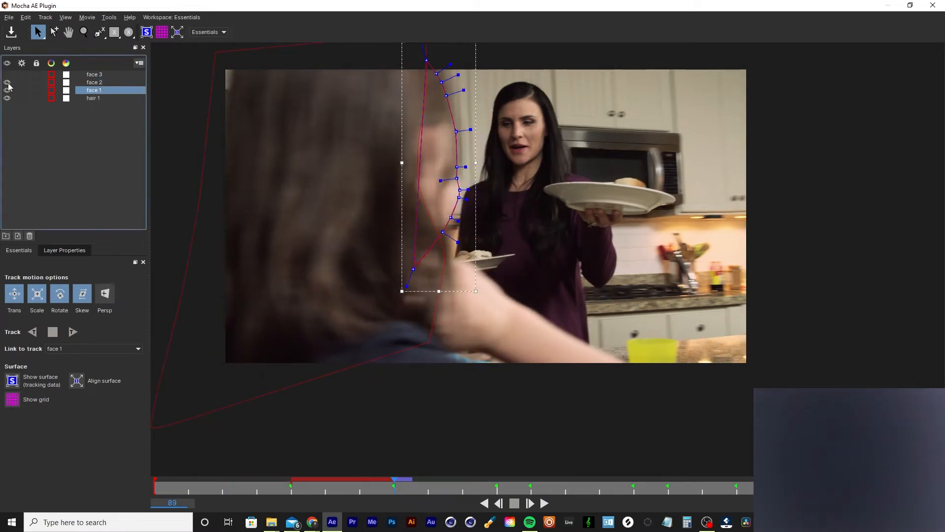
pyautogui.click(110, 83)
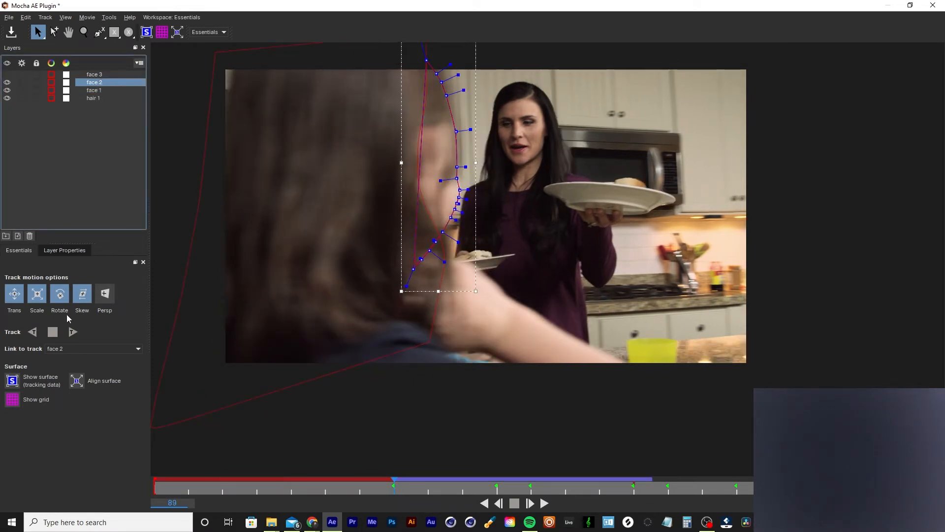
# - Return to the Classic workspace and set the face 2 layer's In point to frame 89
pyautogui.hotkey('ctrl', 's')
pyautogui.click(217, 33)
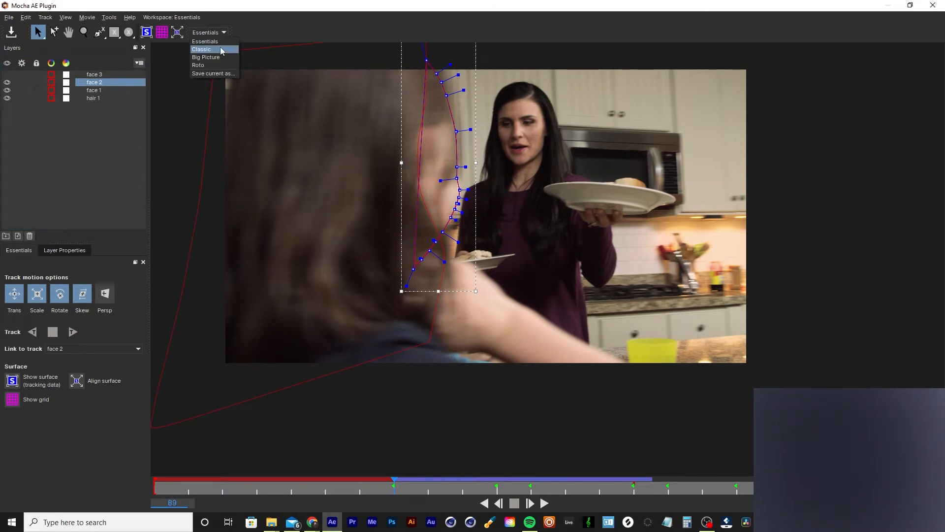
pyautogui.click(219, 47)
pyautogui.click(55, 197)
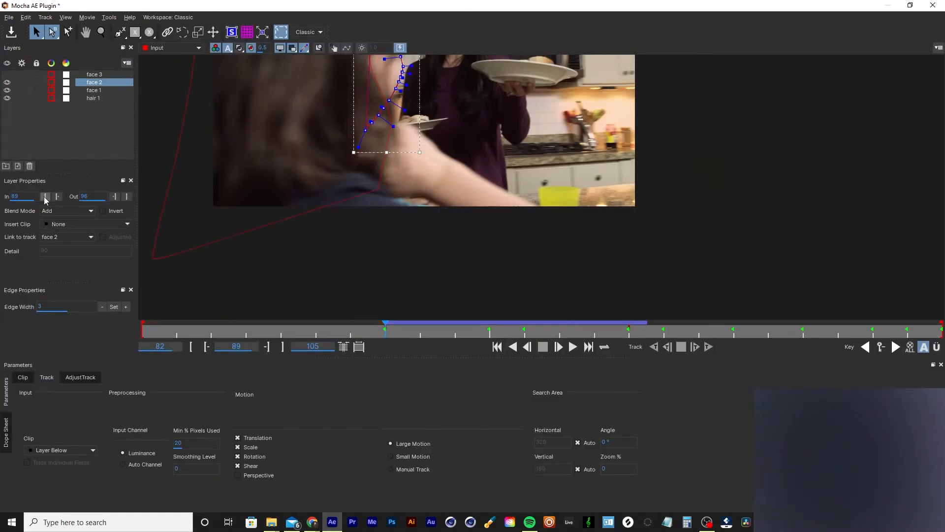
# - Show the face 3 layer with its In point set to frame 96, and save the project
pyautogui.moveTo(382, 331); pyautogui.dragTo(639, 340)
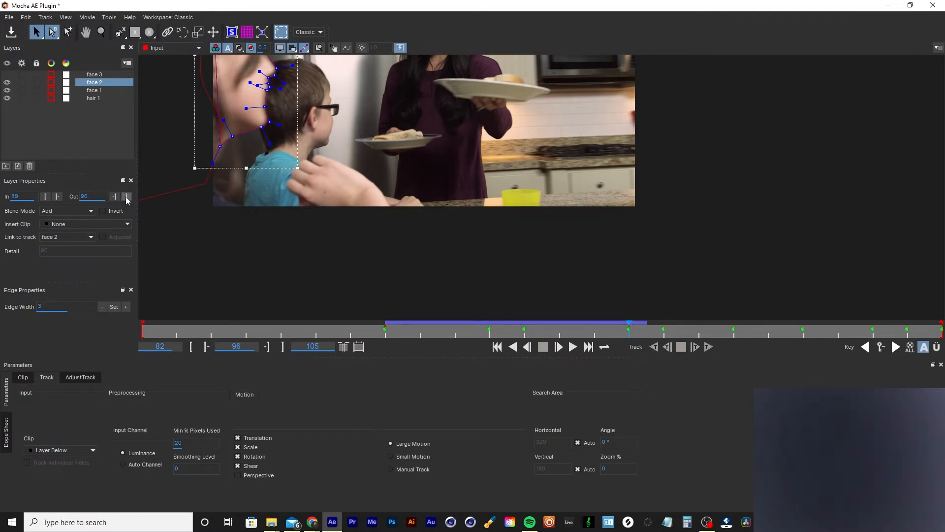
pyautogui.click(105, 74)
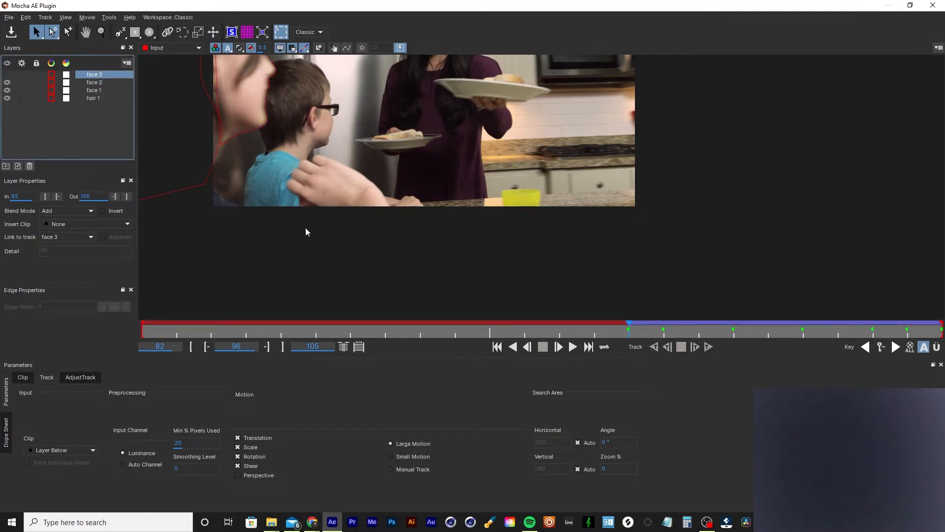
pyautogui.click(6, 74)
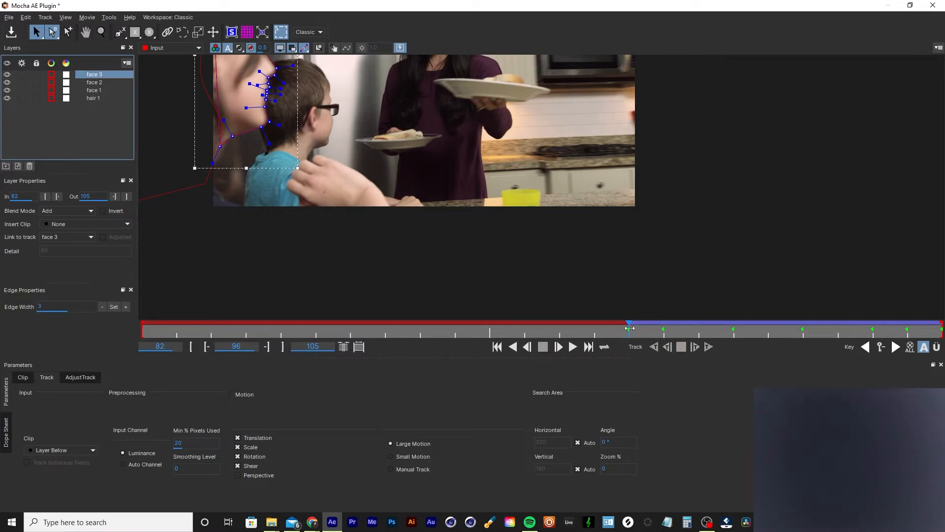
pyautogui.moveTo(630, 328); pyautogui.dragTo(142, 329)
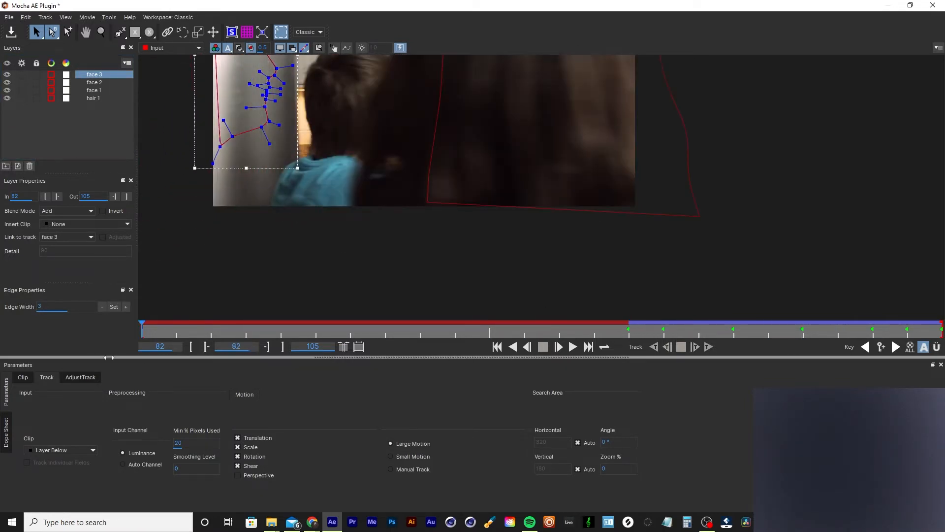
pyautogui.moveTo(109, 357); pyautogui.dragTo(632, 358)
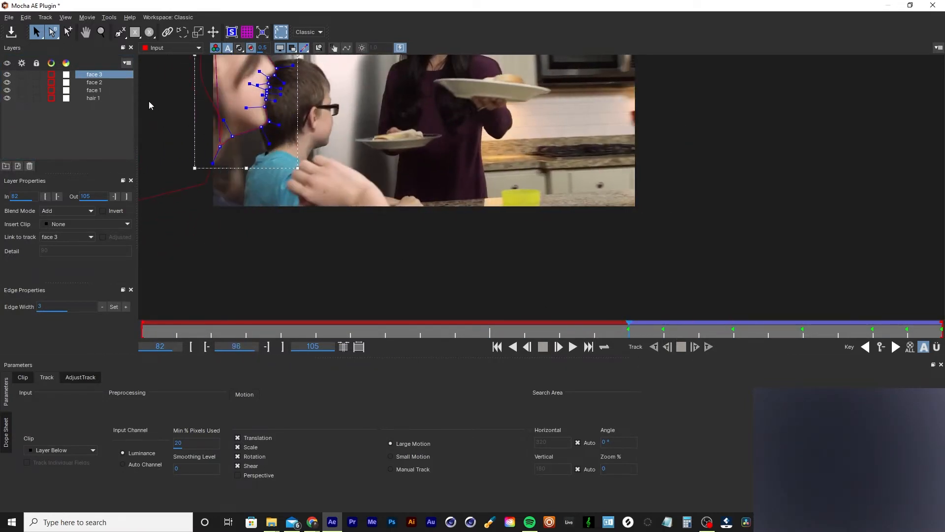
pyautogui.click(44, 196)
pyautogui.press('z')
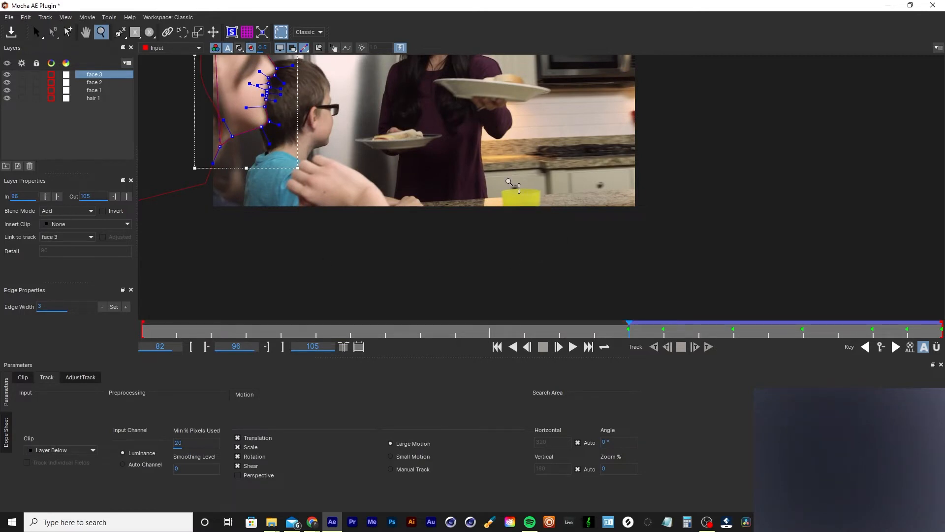
pyautogui.click(509, 183)
pyautogui.press('s')
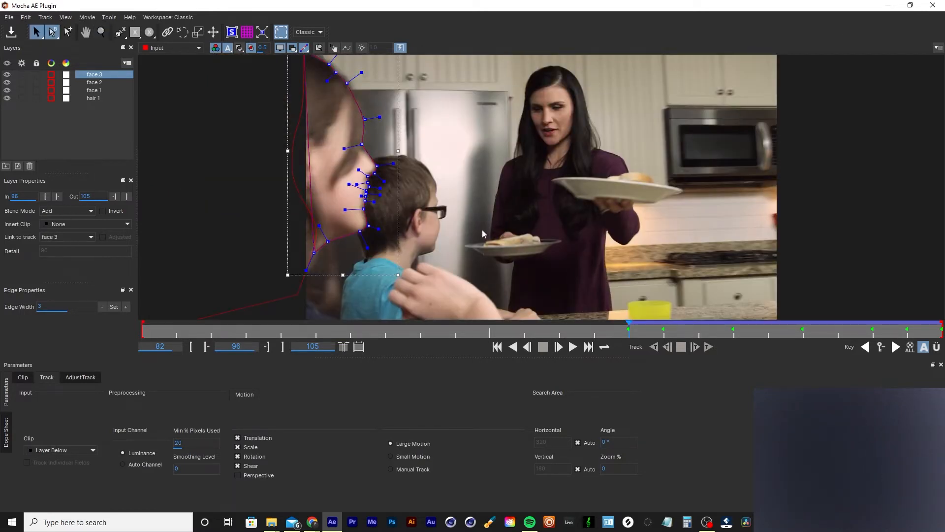
# - Scrub back from frame 96 to frame 90 to check the face splines and the hair 1 spline
pyautogui.press('x')
pyautogui.press('x')
pyautogui.moveTo(495, 230); pyautogui.dragTo(309, 80)
pyautogui.press('z')
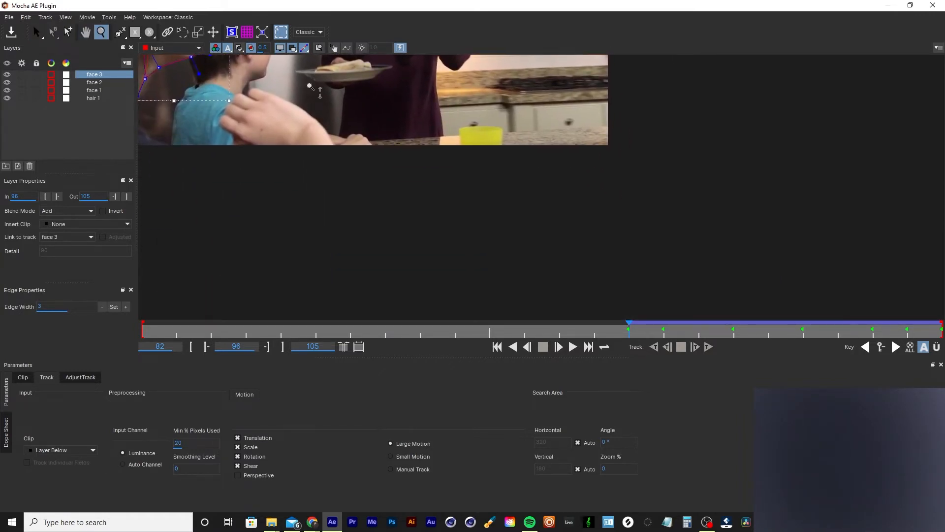
pyautogui.press('*')
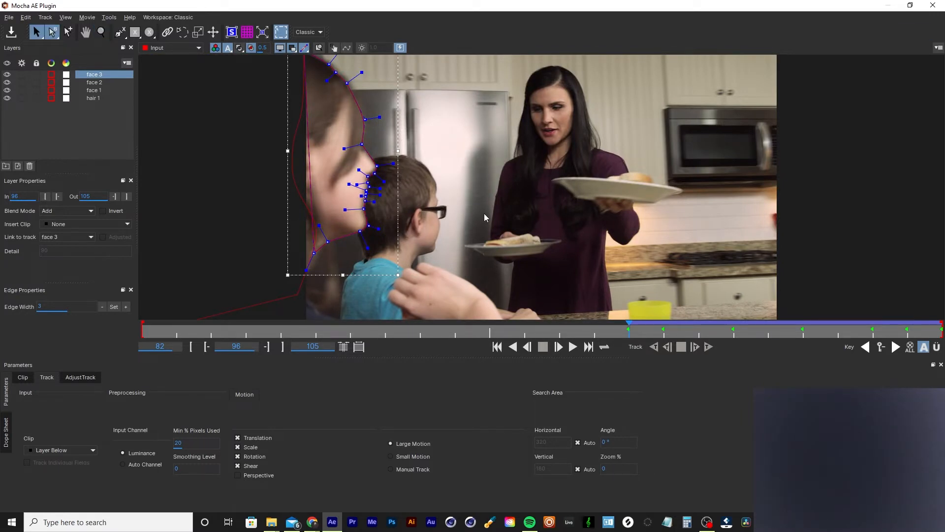
pyautogui.moveTo(632, 332); pyautogui.dragTo(446, 342)
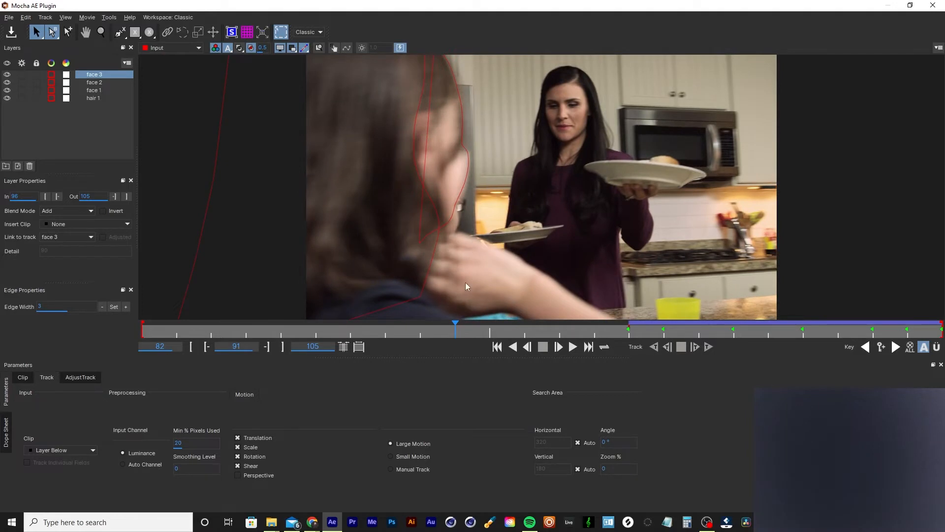
pyautogui.moveTo(441, 331); pyautogui.dragTo(409, 324)
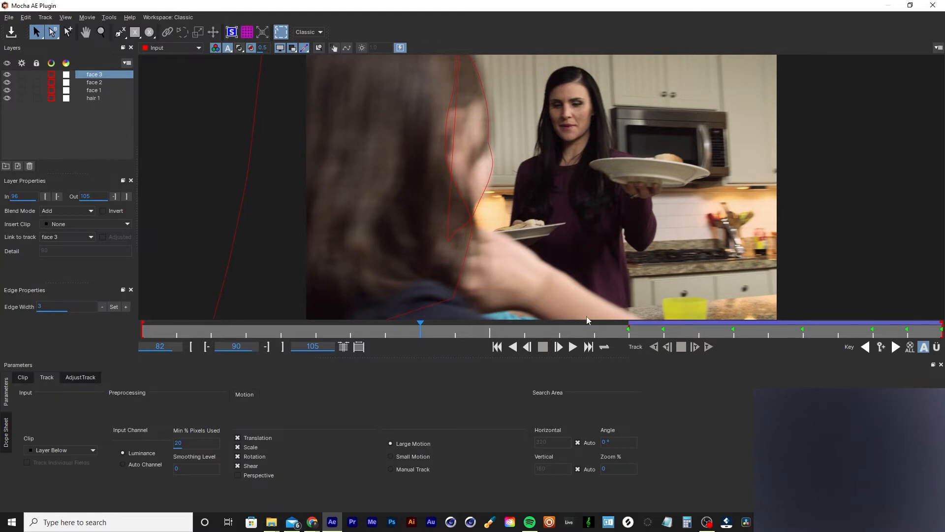
pyautogui.click(104, 98)
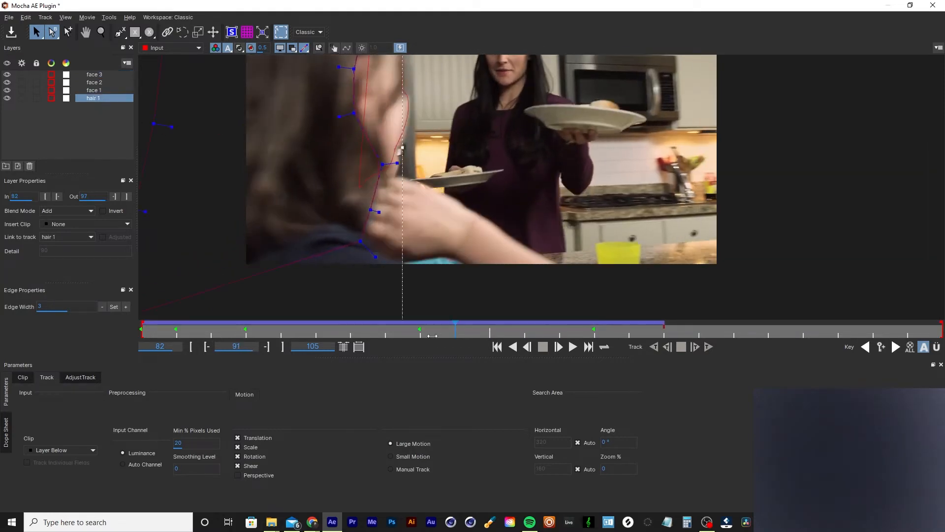
pyautogui.moveTo(267, 328); pyautogui.dragTo(421, 328)
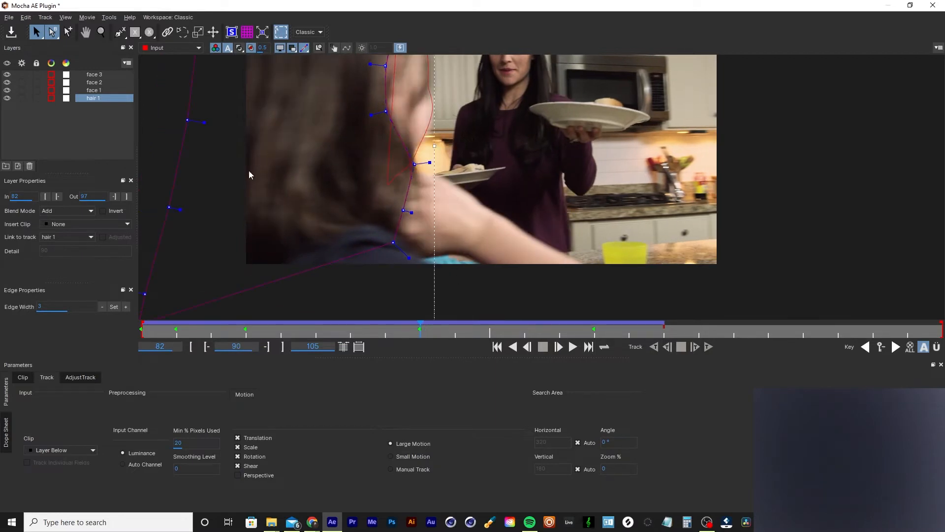
# - Hide the hair 1, face 1, face 2 and face 3 layers and compare the girl's shoulder at frames 90 and 91
pyautogui.click(8, 98)
pyautogui.click(8, 90)
pyautogui.click(7, 82)
pyautogui.click(7, 75)
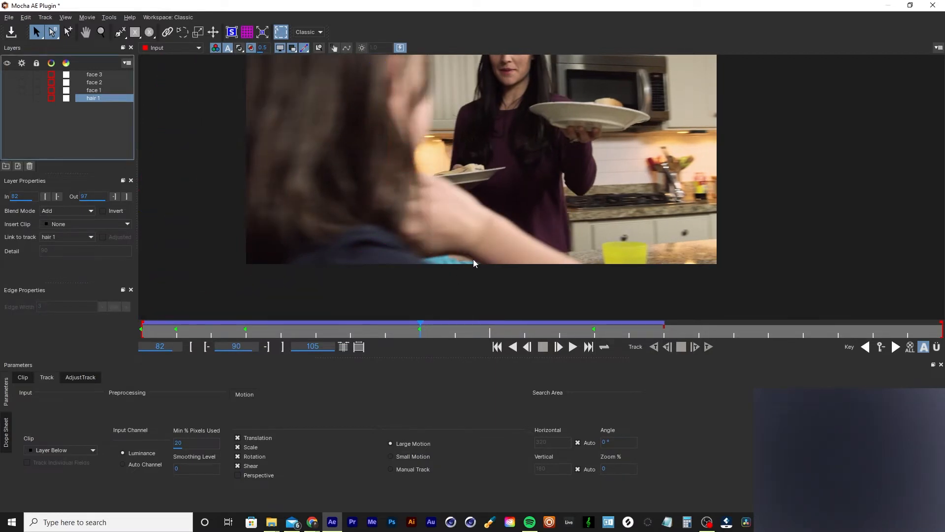
pyautogui.press('x')
pyautogui.moveTo(460, 245); pyautogui.dragTo(478, 227)
pyautogui.press('z')
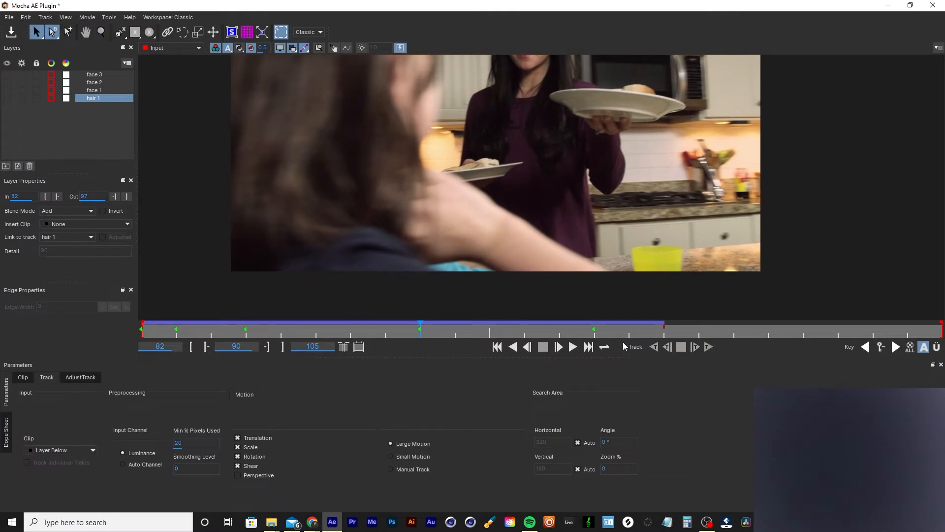
pyautogui.moveTo(421, 327)
pyautogui.mouseDown()
pyautogui.moveTo(467, 328)
pyautogui.moveTo(253, 331)
pyautogui.moveTo(417, 339)
pyautogui.mouseUp()
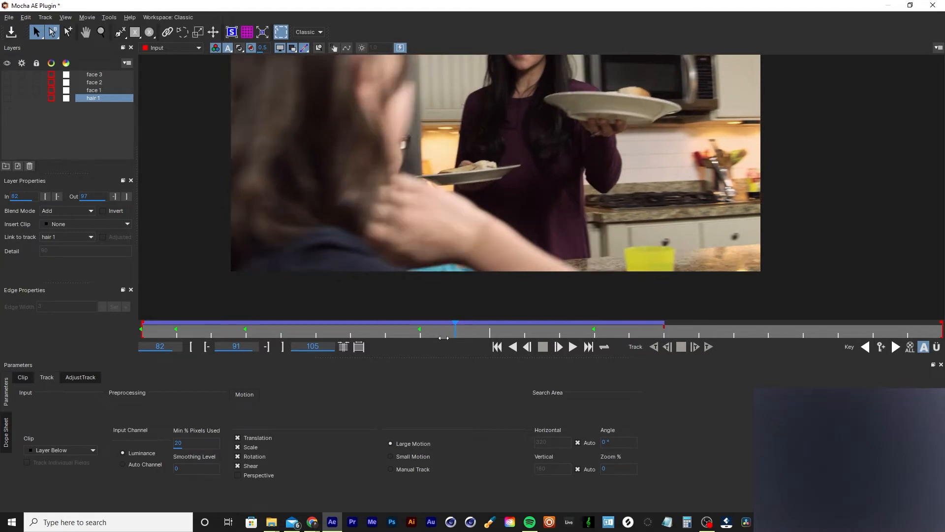
pyautogui.press('z')
pyautogui.moveTo(441, 283); pyautogui.dragTo(434, 243)
pyautogui.press('x')
pyautogui.moveTo(361, 261); pyautogui.dragTo(505, 237)
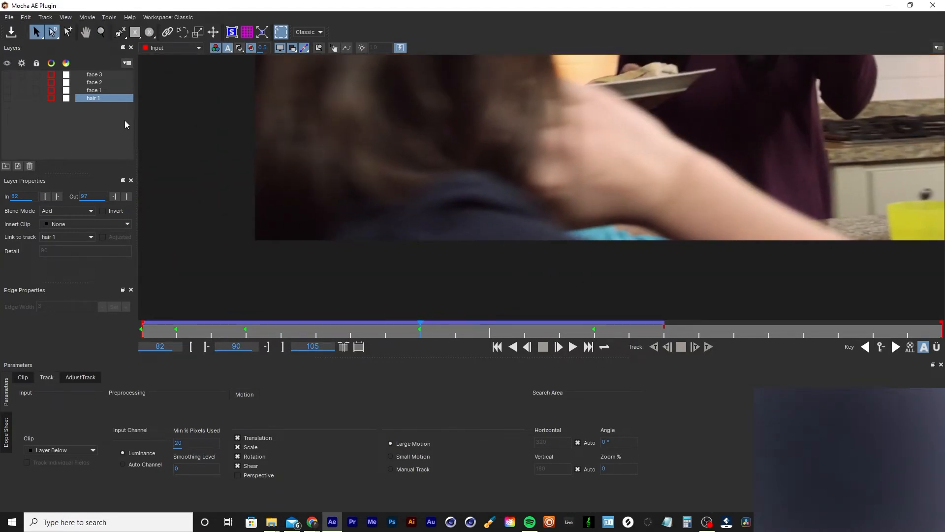
# - Draw a closed X-spline around the girl's dark blue shirt shoulder at frame 90, extending below the picture edge
pyautogui.click(120, 32)
pyautogui.click(593, 246)
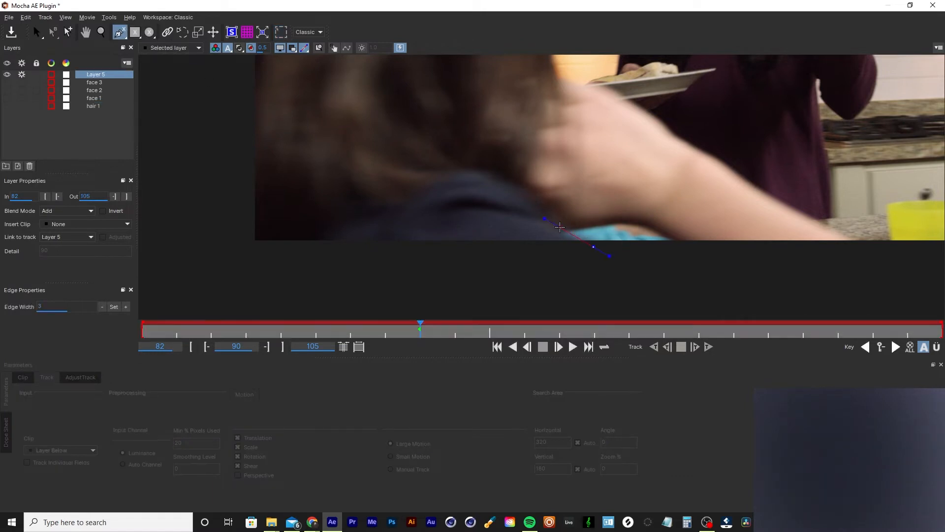
pyautogui.click(550, 224)
pyautogui.click(531, 195)
pyautogui.click(474, 167)
pyautogui.click(439, 173)
pyautogui.click(396, 210)
pyautogui.click(336, 210)
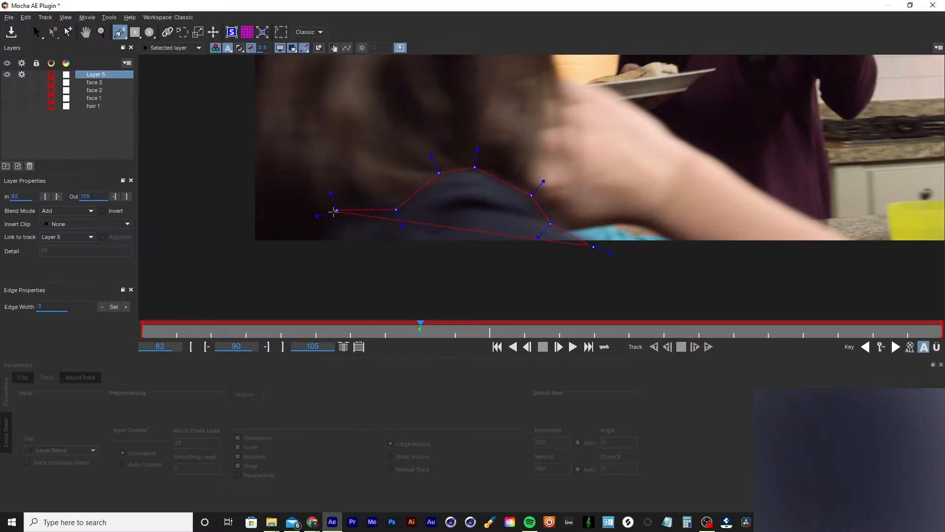
pyautogui.click(273, 255)
pyautogui.rightClick(492, 258)
# - Select all control points of the shoulder spline and smooth its corners into a continuous curve
pyautogui.moveTo(712, 122); pyautogui.dragTo(230, 287)
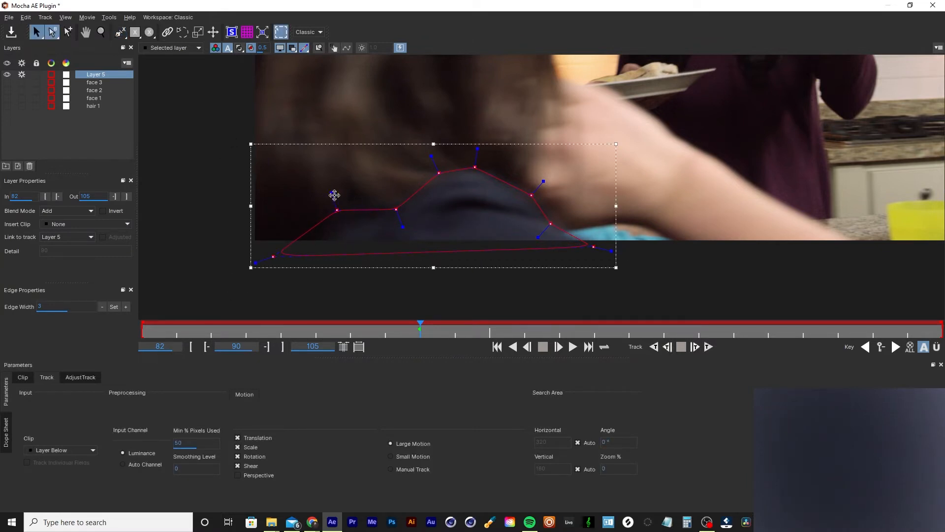
pyautogui.press('z')
pyautogui.click(453, 217)
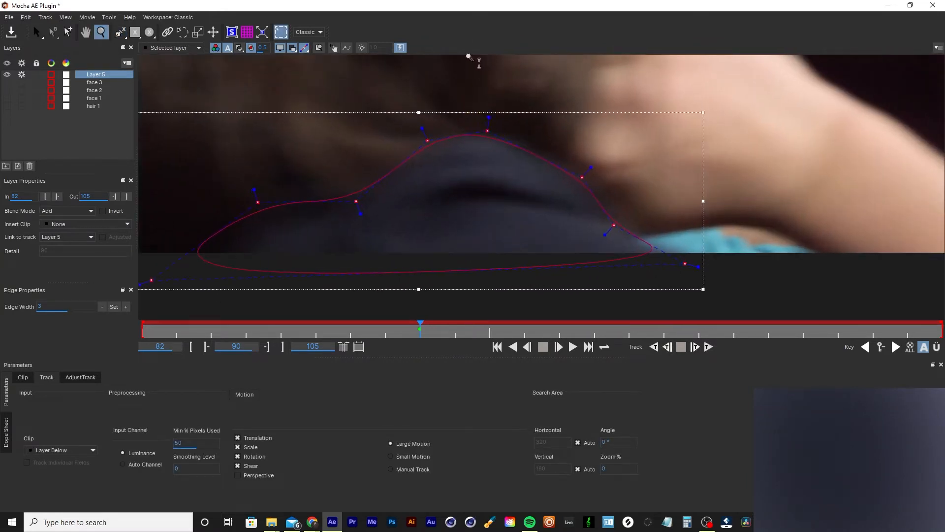
pyautogui.moveTo(481, 170); pyautogui.dragTo(480, 118)
# - Adjust the shoulder spline's control points at frame 90 to fit the shirt's top and the slope facing the arm
pyautogui.moveTo(731, 285)
pyautogui.mouseDown()
pyautogui.moveTo(793, 317)
pyautogui.moveTo(738, 296)
pyautogui.mouseUp()
pyautogui.moveTo(643, 236); pyautogui.dragTo(645, 236)
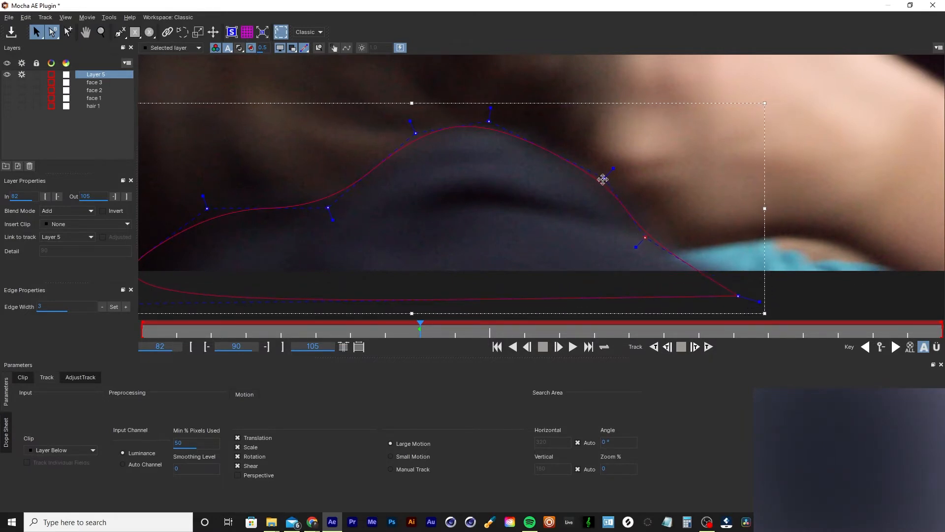
pyautogui.moveTo(489, 120); pyautogui.dragTo(497, 121)
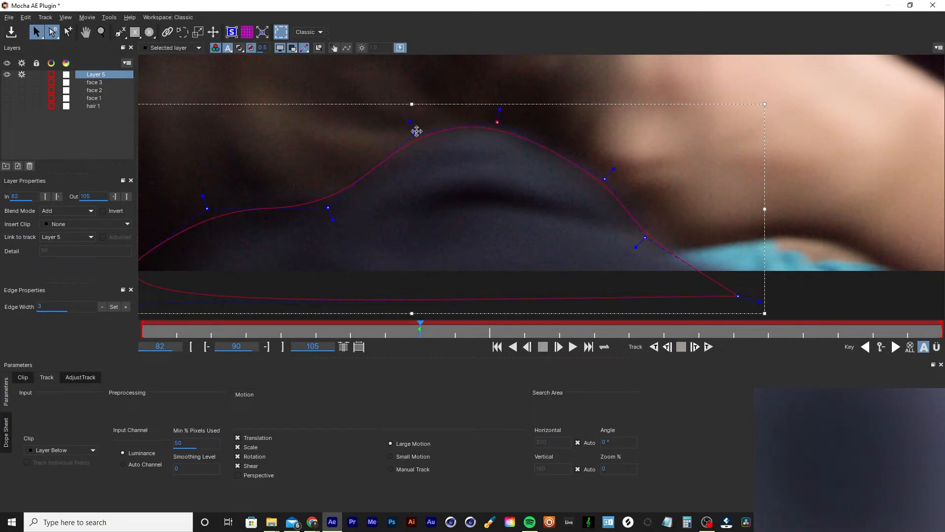
pyautogui.moveTo(416, 131); pyautogui.dragTo(418, 140)
pyautogui.moveTo(496, 121); pyautogui.dragTo(500, 122)
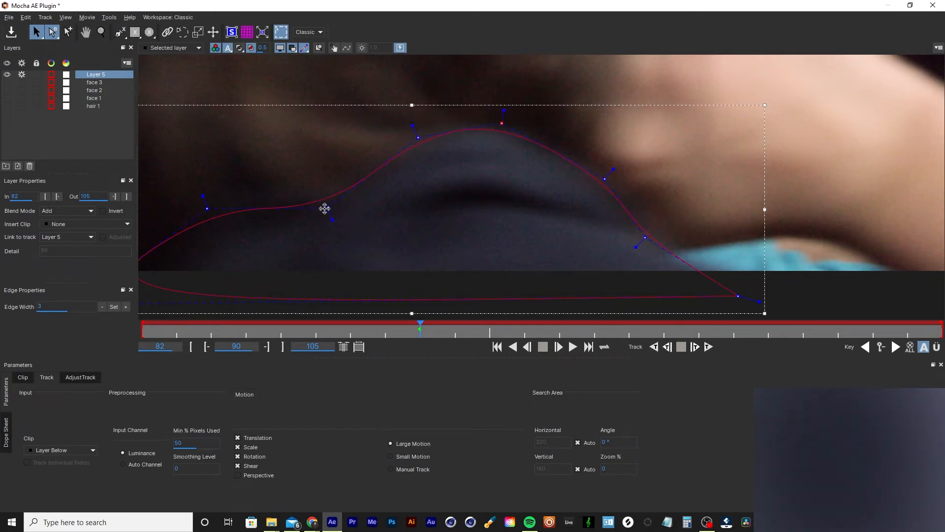
pyautogui.moveTo(325, 208); pyautogui.dragTo(324, 206)
pyautogui.moveTo(604, 179); pyautogui.dragTo(598, 179)
pyautogui.moveTo(645, 238); pyautogui.dragTo(651, 236)
# - Sharpen the shoulder spline's lower corner on the hair side and fit that side's points to the shirt outline
pyautogui.scroll(-2, 470, 239)
pyautogui.press('x')
pyautogui.moveTo(210, 287); pyautogui.dragTo(416, 238)
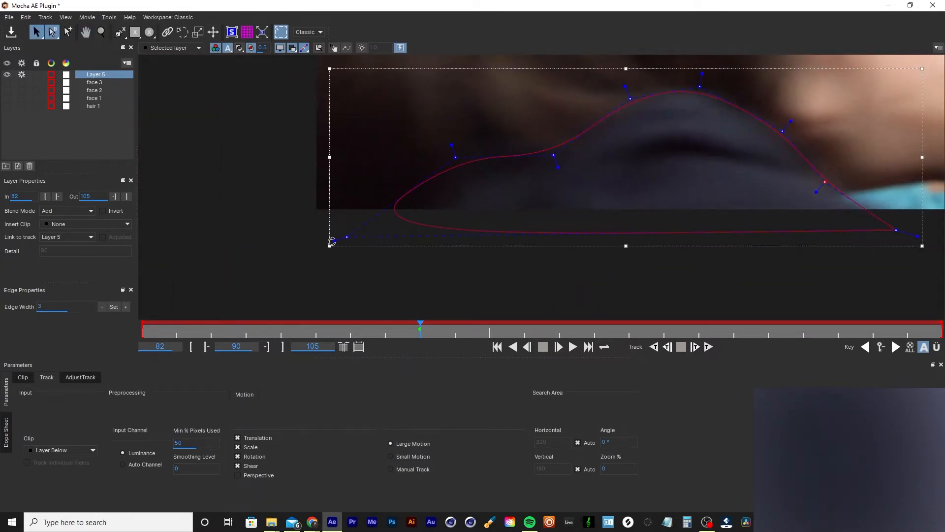
pyautogui.moveTo(331, 241); pyautogui.dragTo(326, 243)
pyautogui.hotkey('ctrl', 'z')
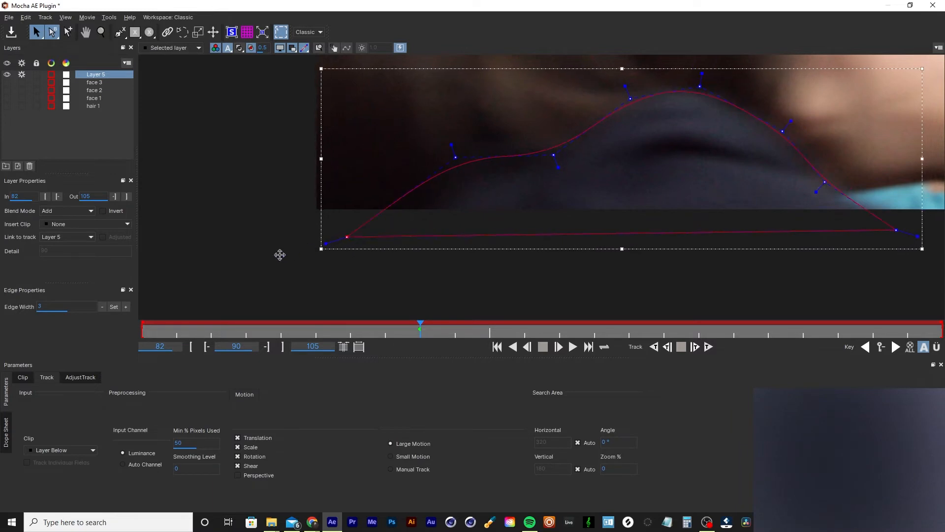
pyautogui.moveTo(457, 158); pyautogui.dragTo(462, 168)
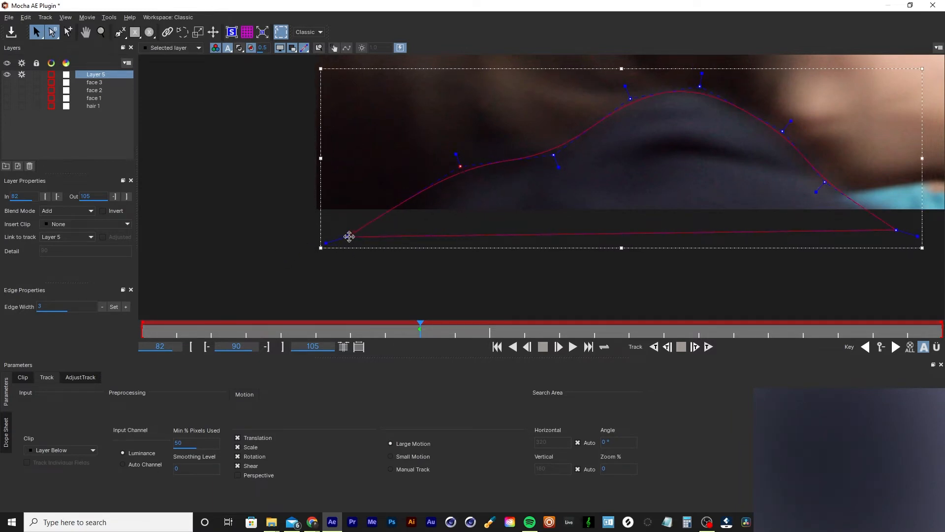
pyautogui.moveTo(347, 237); pyautogui.dragTo(364, 237)
# - Refine the shoulder spline's points beside the hand and its lower corner near the blue shirt at frame 90
pyautogui.click(553, 156)
pyautogui.press('z')
pyautogui.moveTo(664, 161); pyautogui.dragTo(515, 205)
pyautogui.press('x')
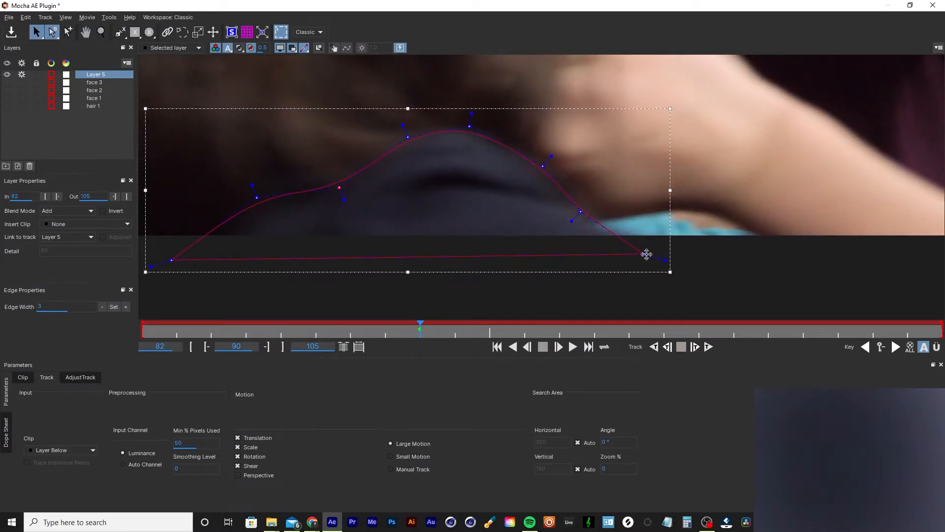
pyautogui.moveTo(645, 254); pyautogui.dragTo(637, 256)
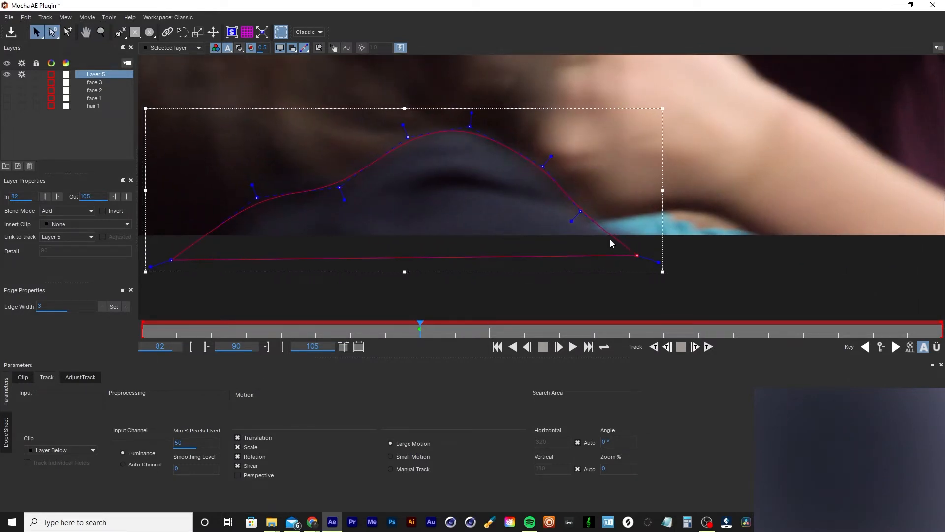
pyautogui.moveTo(581, 212); pyautogui.dragTo(583, 213)
pyautogui.click(540, 169)
pyautogui.scroll(-1, 525, 183)
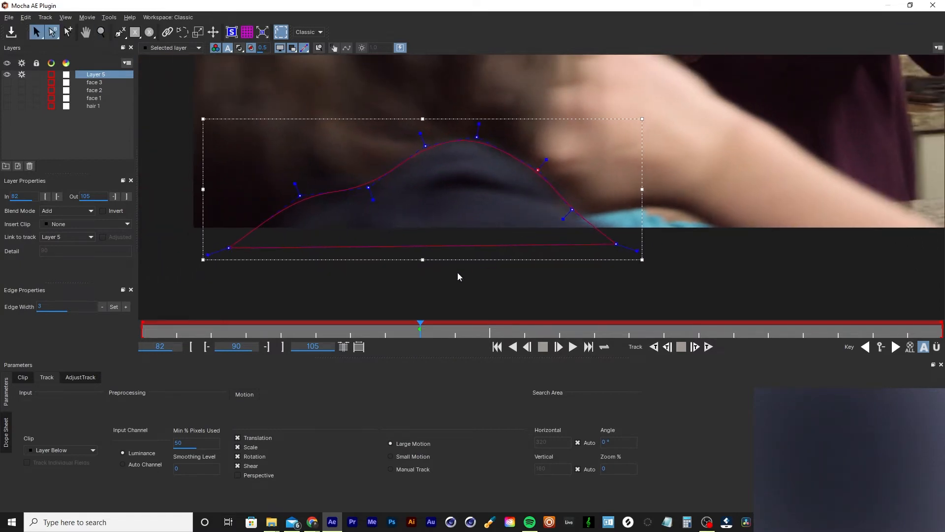
# - Rename Layer 5 as shoulder
pyautogui.moveTo(181, 442); pyautogui.dragTo(204, 443)
pyautogui.hotkey('ctrl', 'z')
pyautogui.doubleClick(93, 75)
pyautogui.write('shoulder')
pyautogui.press('Return')
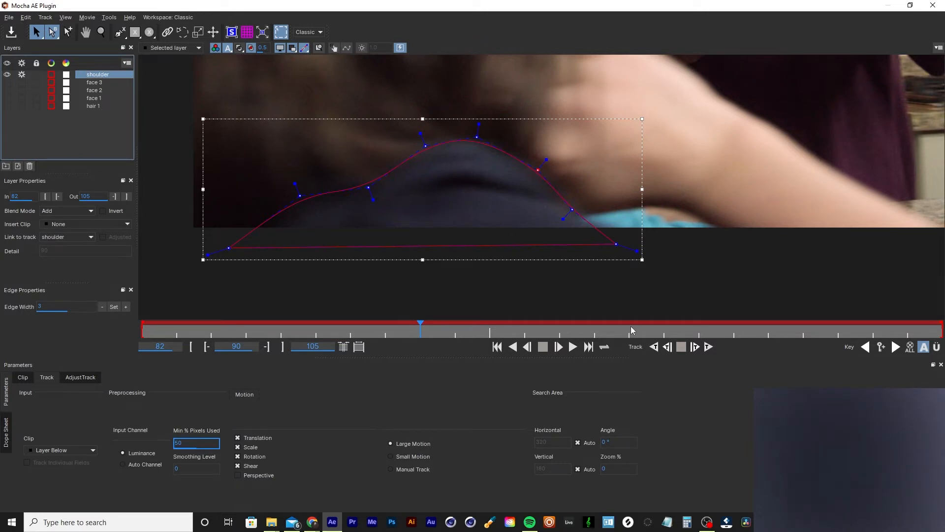
# - Try to track the shoulder layer backward one frame from frame 90 to 89
pyautogui.click(667, 348)
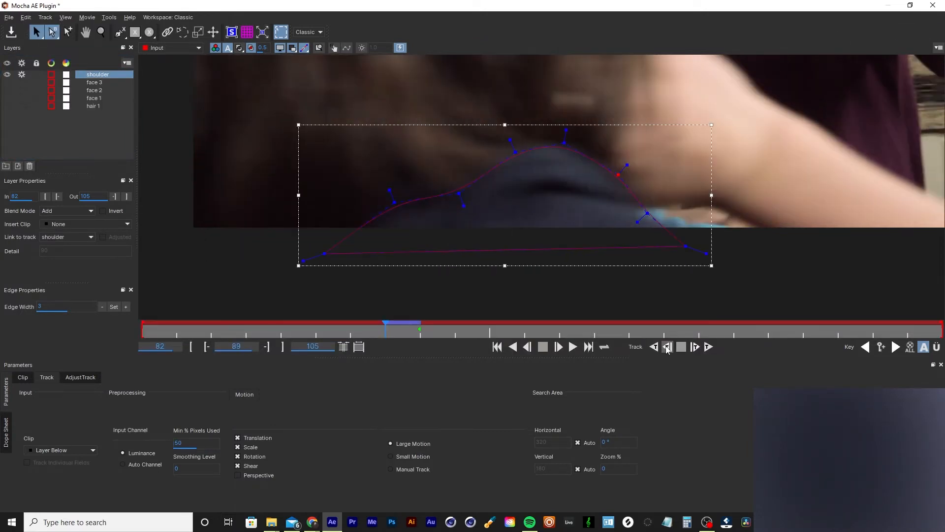
pyautogui.click(480, 274)
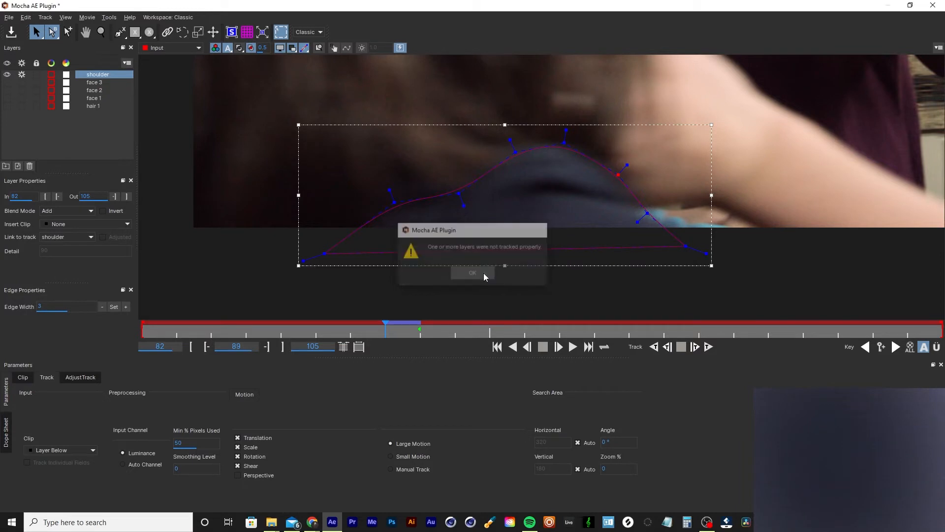
pyautogui.hotkey('ctrl', 'z')
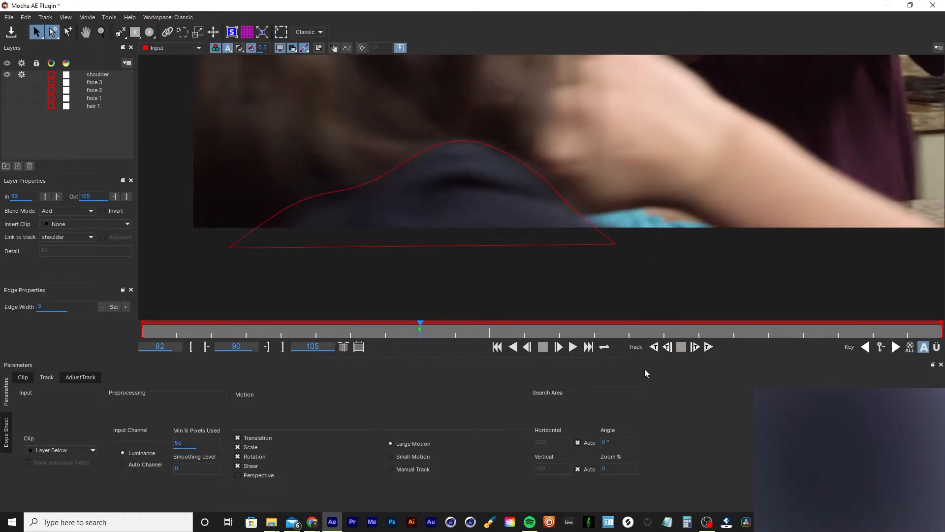
# - Track the shoulder layer forward frame by frame from frame 90 to frame 95
pyautogui.click(694, 347)
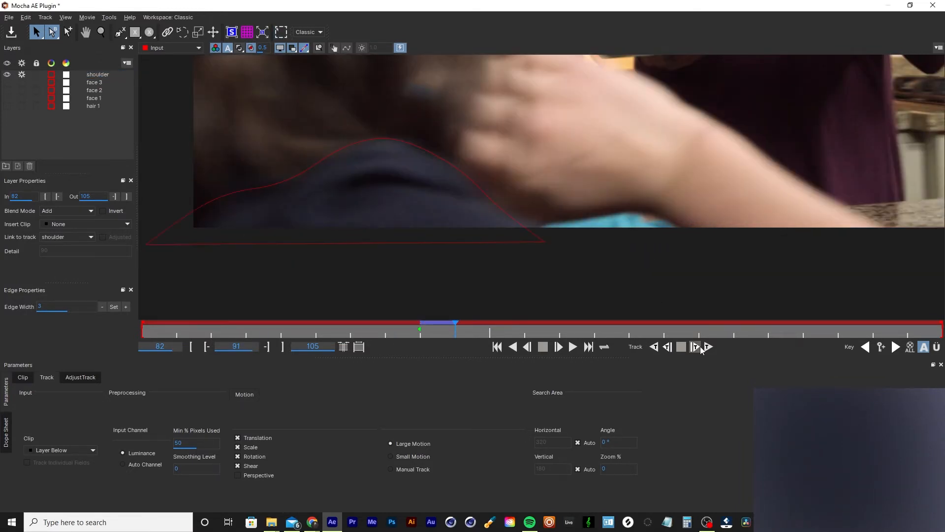
pyautogui.click(694, 347)
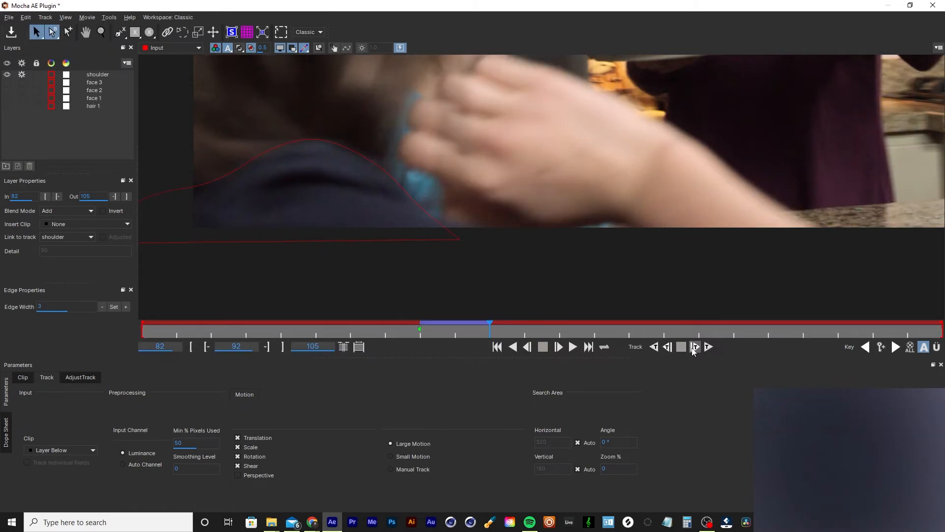
pyautogui.click(694, 347)
pyautogui.click(694, 347)
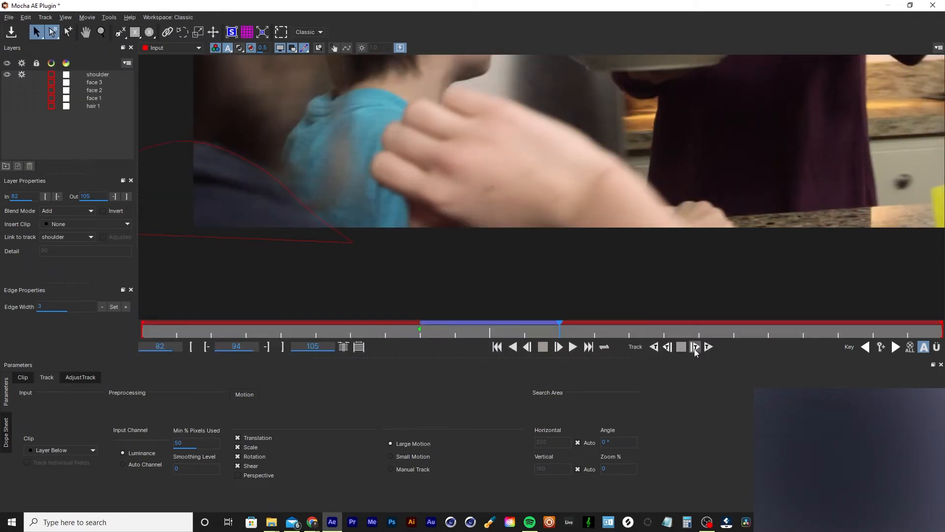
pyautogui.click(694, 347)
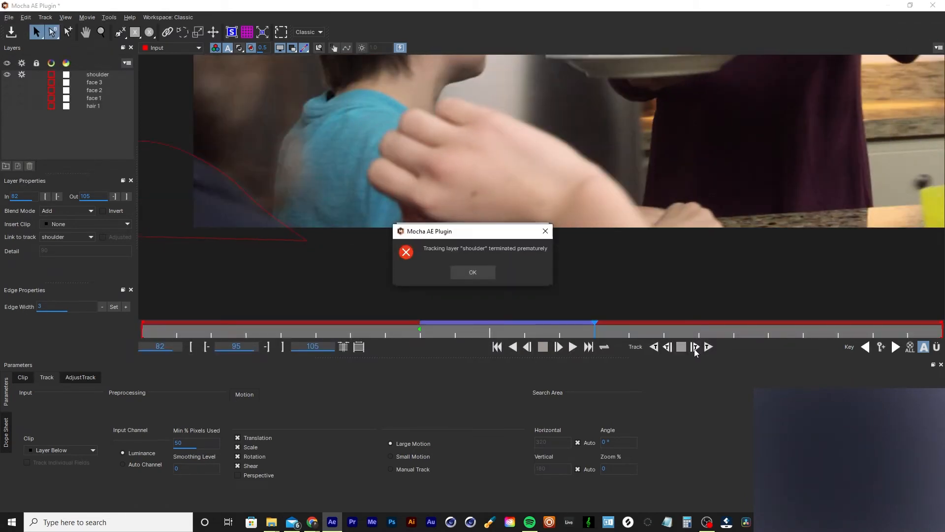
pyautogui.click(468, 275)
pyautogui.click(470, 275)
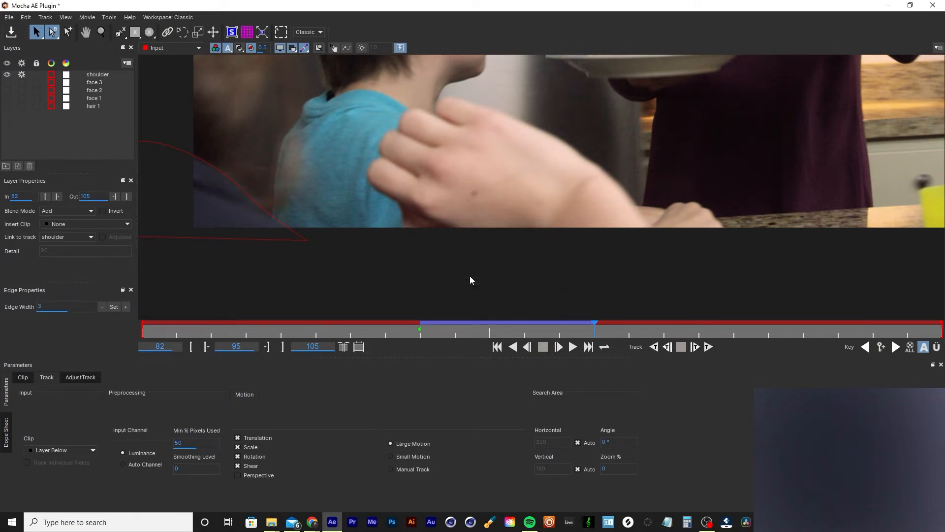
# - Try to move the whole shoulder spline beyond the picture edge at frame 99
pyautogui.press('z')
pyautogui.moveTo(479, 179); pyautogui.dragTo(494, 228)
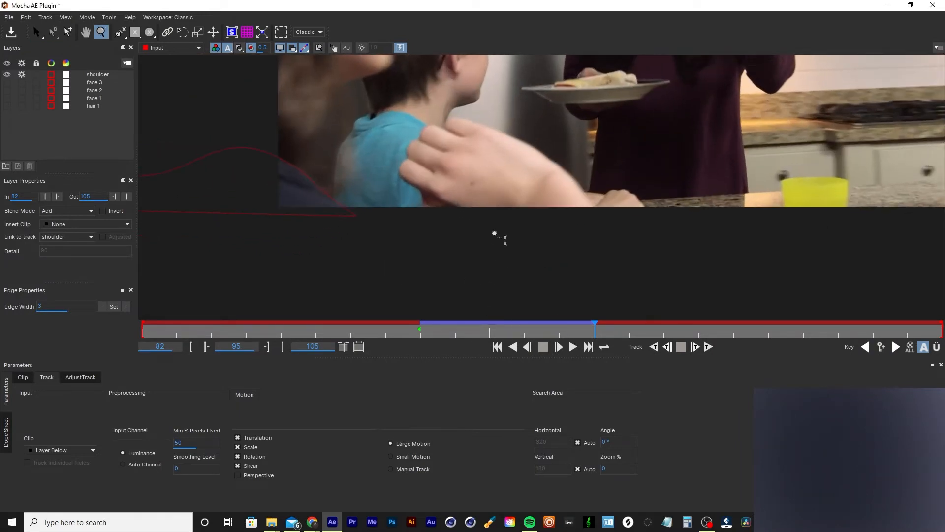
pyautogui.press('s')
pyautogui.moveTo(593, 328); pyautogui.dragTo(729, 346)
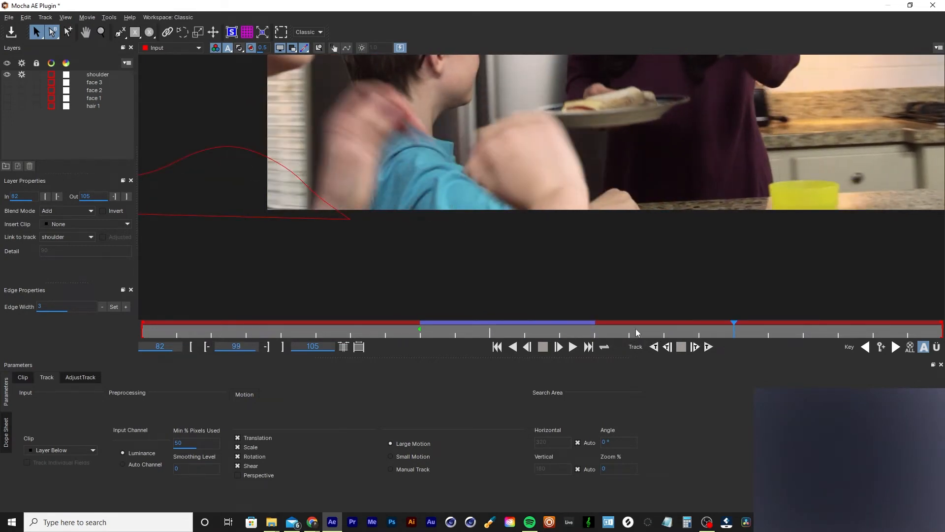
pyautogui.click(282, 171)
pyautogui.moveTo(317, 127); pyautogui.dragTo(244, 135)
pyautogui.moveTo(733, 328); pyautogui.dragTo(586, 337)
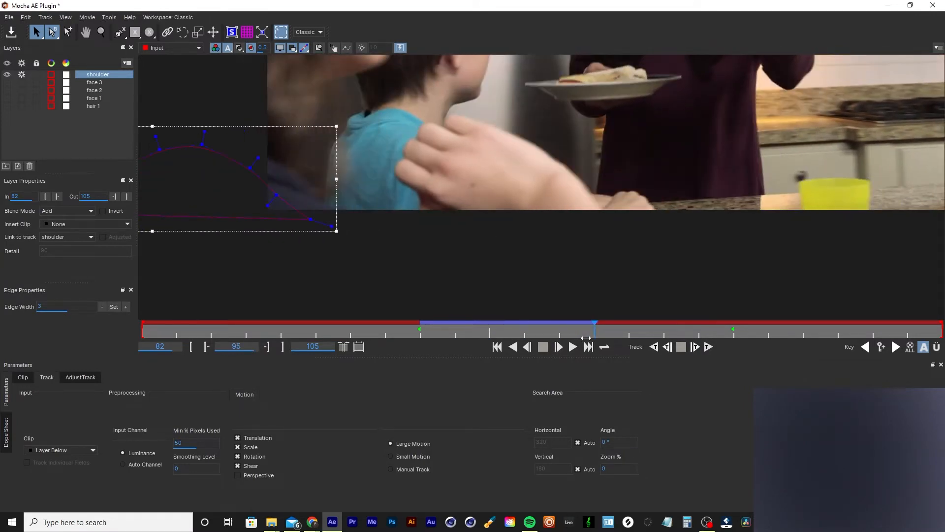
pyautogui.hotkey('ctrl', 'z')
pyautogui.hotkey('ctrl', 'z')
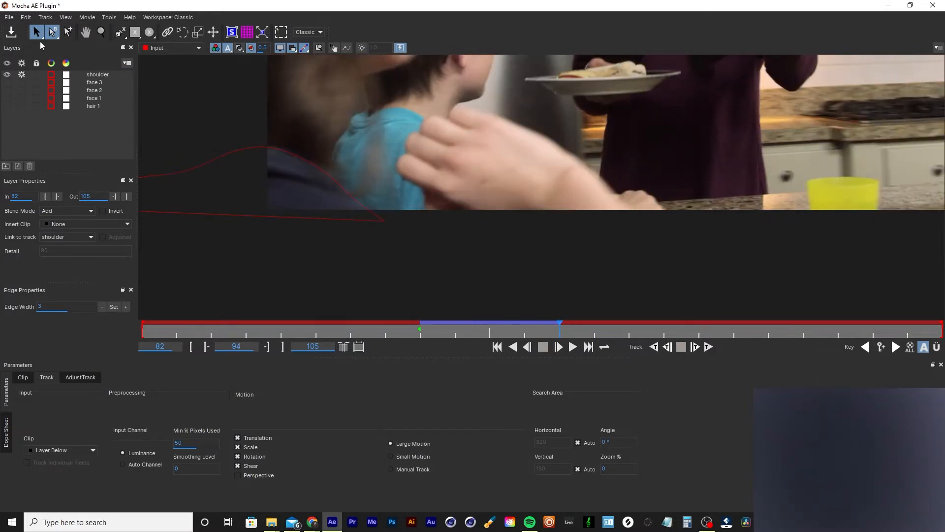
pyautogui.hotkey('ctrl', 'shift', 'z')
# - Add a keyframe to the shoulder layer at frame 95, and move the whole spline outside the picture at frame 99
pyautogui.moveTo(561, 331); pyautogui.dragTo(601, 329)
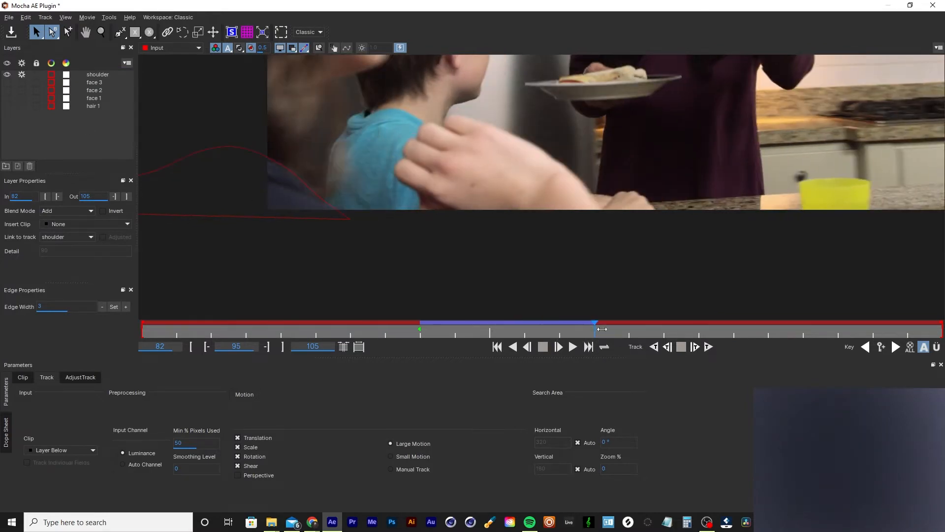
pyautogui.click(880, 348)
pyautogui.moveTo(601, 327); pyautogui.dragTo(726, 335)
pyautogui.click(309, 179)
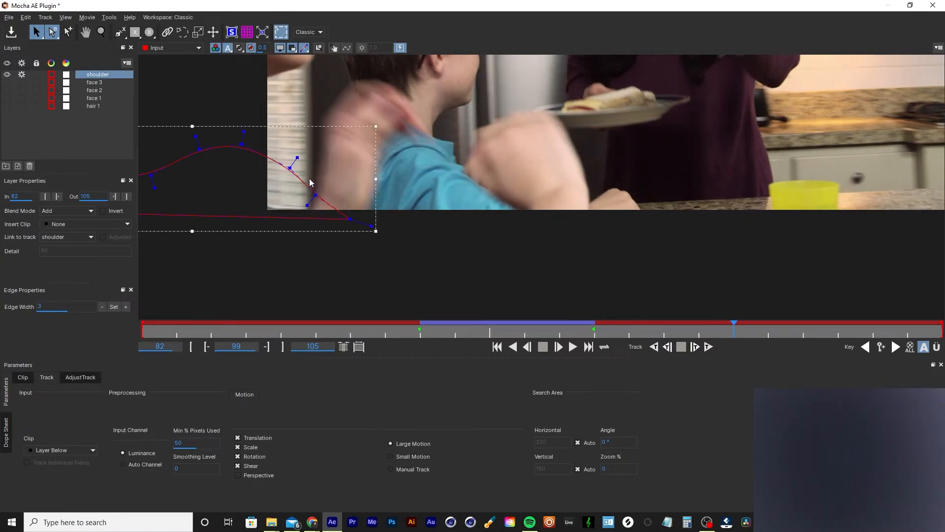
pyautogui.moveTo(306, 129); pyautogui.dragTo(234, 133)
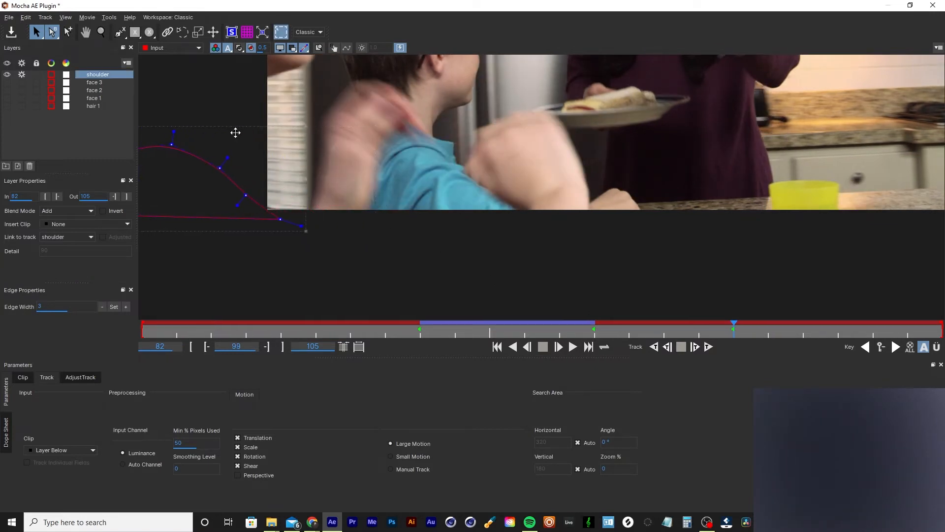
# - Reshape the shoulder spline's lower slope and corner at frame 97 to follow the small piece of shirt still in the picture
pyautogui.moveTo(733, 328); pyautogui.dragTo(653, 333)
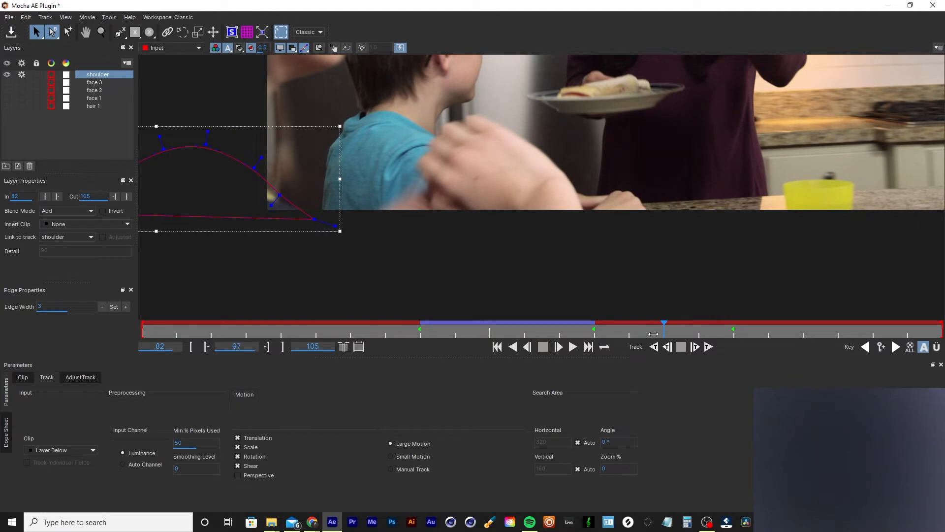
pyautogui.press('z')
pyautogui.press('z')
pyautogui.moveTo(385, 244); pyautogui.dragTo(384, 177)
pyautogui.press('x')
pyautogui.moveTo(299, 198); pyautogui.dragTo(544, 199)
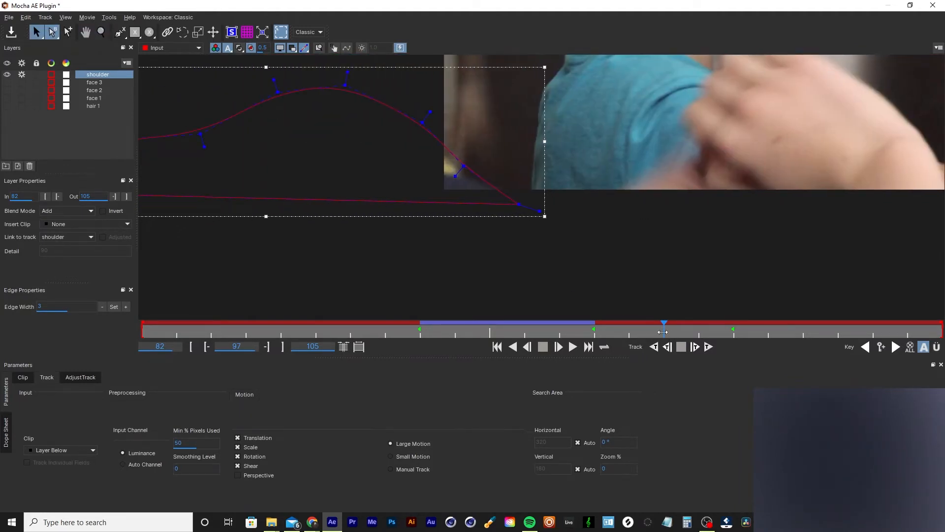
pyautogui.moveTo(662, 333)
pyautogui.mouseDown()
pyautogui.moveTo(596, 334)
pyautogui.moveTo(733, 335)
pyautogui.moveTo(587, 343)
pyautogui.moveTo(666, 342)
pyautogui.mouseUp()
pyautogui.press('z')
pyautogui.moveTo(488, 184); pyautogui.dragTo(470, 41)
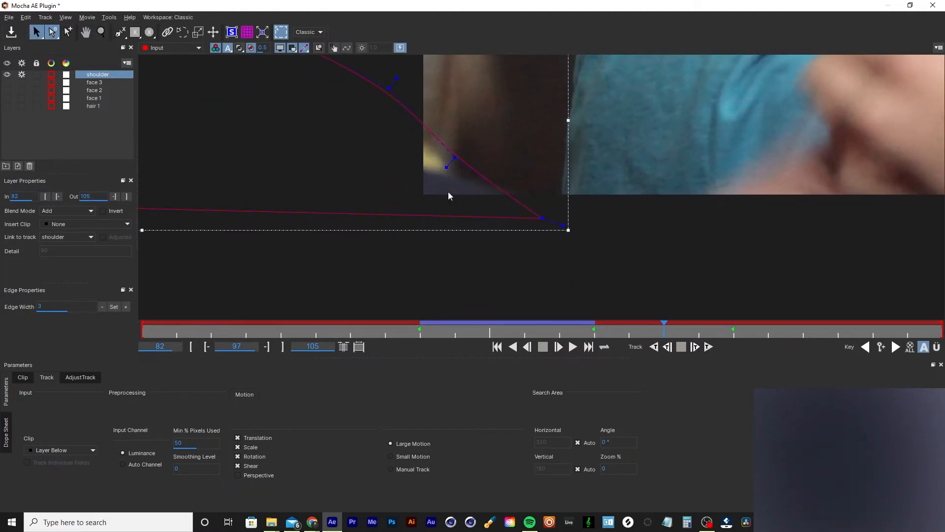
pyautogui.moveTo(454, 158); pyautogui.dragTo(452, 173)
pyautogui.moveTo(388, 88); pyautogui.dragTo(364, 165)
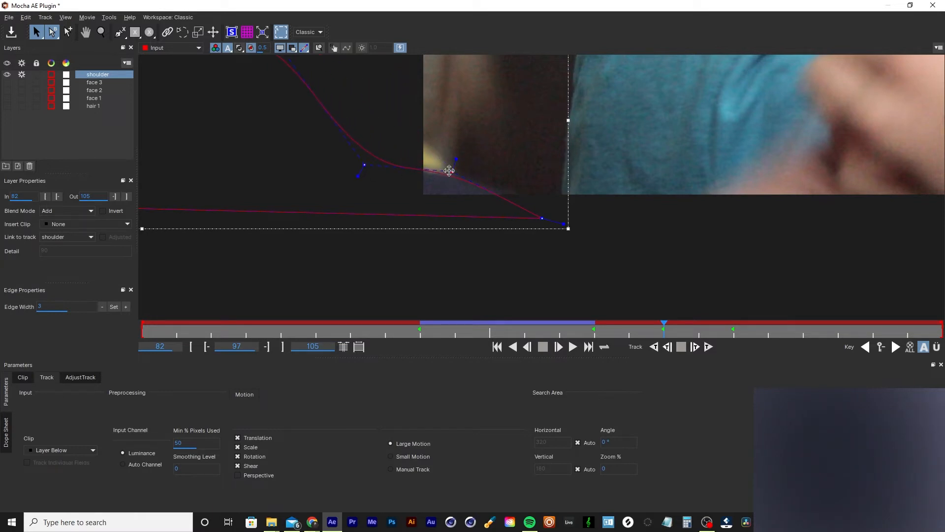
pyautogui.moveTo(543, 218); pyautogui.dragTo(551, 211)
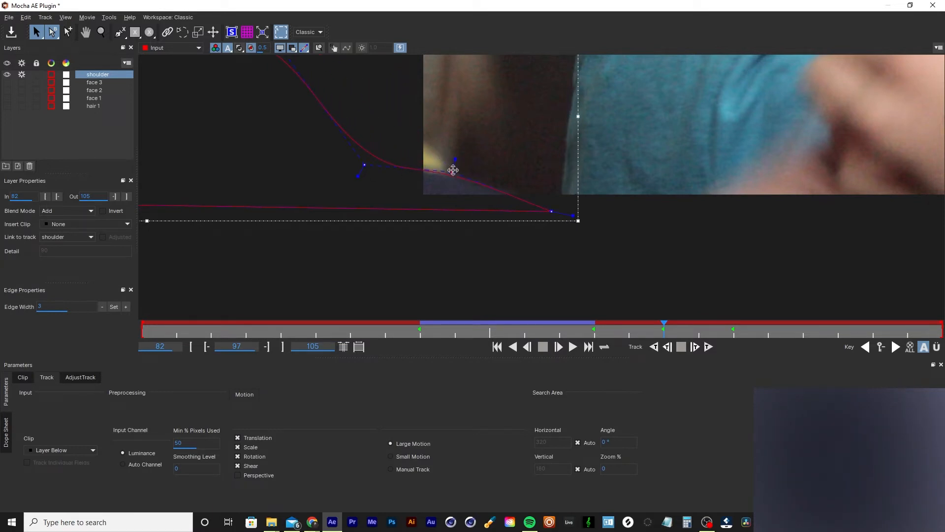
pyautogui.moveTo(453, 170); pyautogui.dragTo(453, 171)
pyautogui.click(359, 167)
pyautogui.press('z')
pyautogui.moveTo(519, 137); pyautogui.dragTo(525, 234)
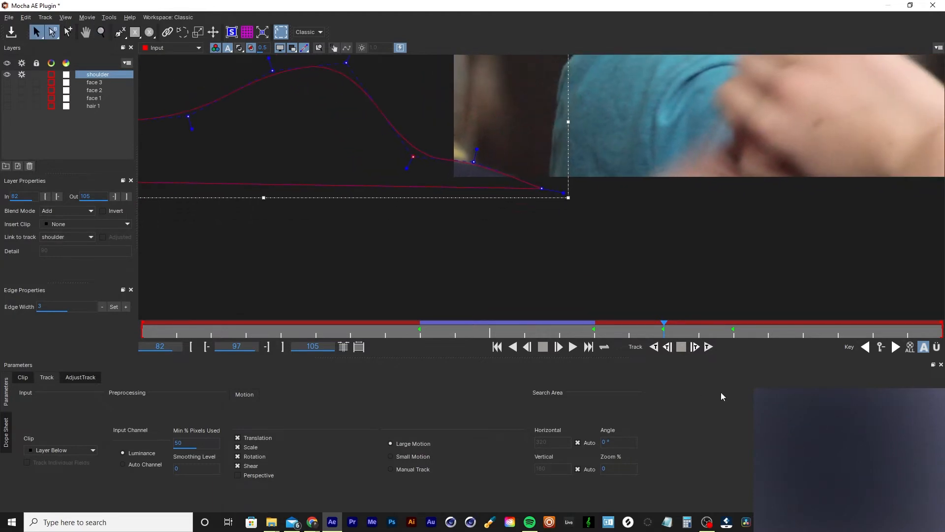
# - Move the shoulder spline's control point at the picture edge to fit the shirt at frame 96, and check through frame 99
pyautogui.moveTo(664, 328); pyautogui.dragTo(631, 338)
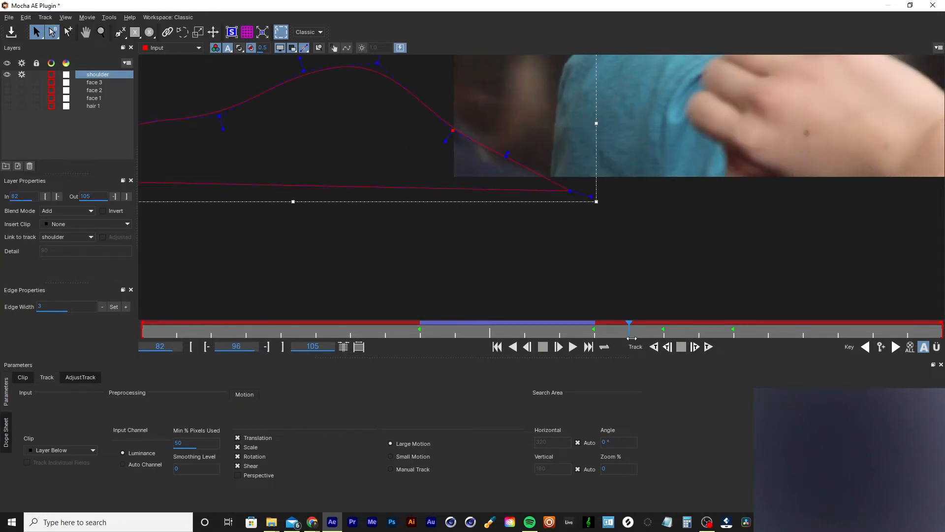
pyautogui.press('z')
pyautogui.moveTo(513, 185); pyautogui.dragTo(528, 124)
pyautogui.press('x')
pyautogui.moveTo(455, 107); pyautogui.dragTo(470, 211)
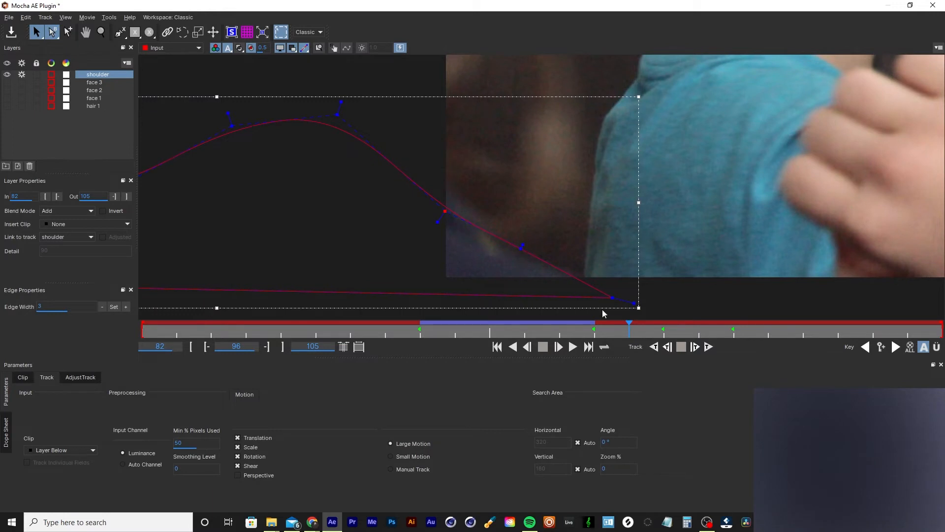
pyautogui.moveTo(627, 330)
pyautogui.mouseDown()
pyautogui.moveTo(590, 331)
pyautogui.moveTo(624, 335)
pyautogui.mouseUp()
pyautogui.moveTo(445, 211); pyautogui.dragTo(456, 198)
pyautogui.moveTo(628, 334); pyautogui.dragTo(664, 339)
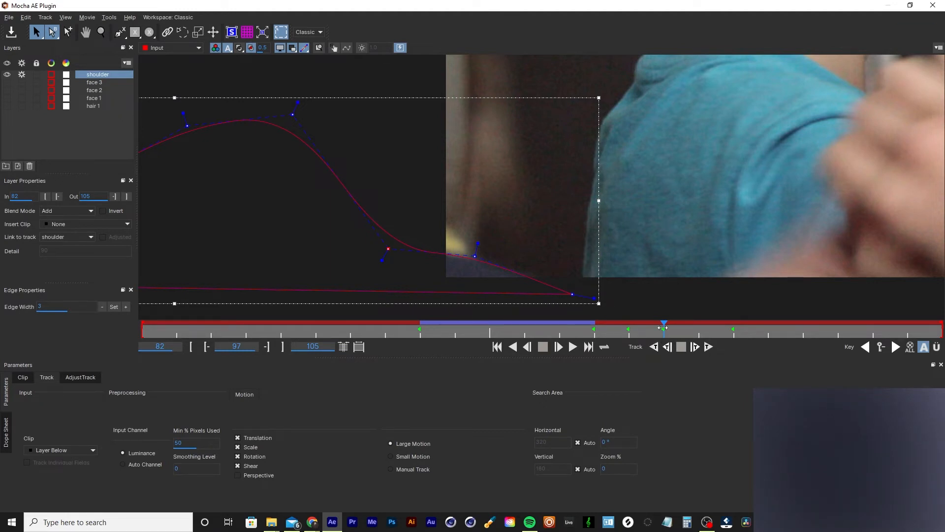
pyautogui.moveTo(673, 338); pyautogui.dragTo(736, 331)
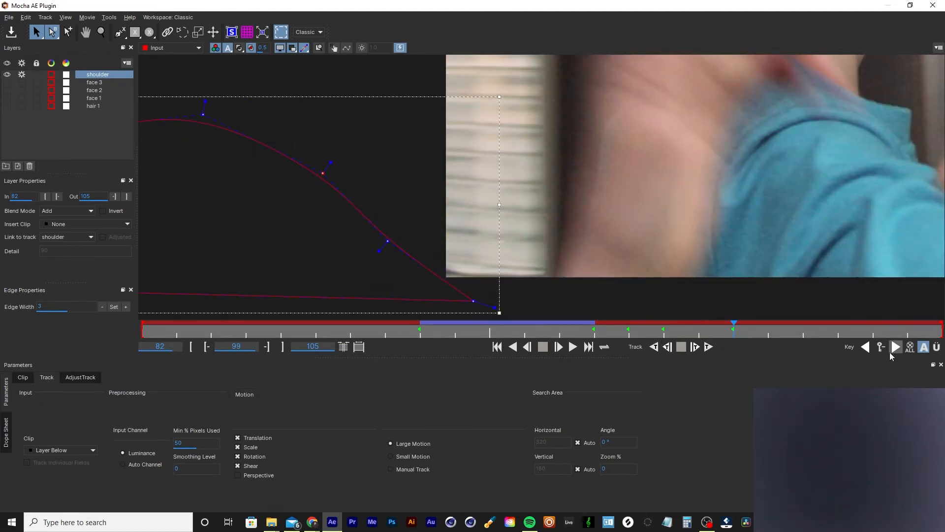
pyautogui.click(882, 352)
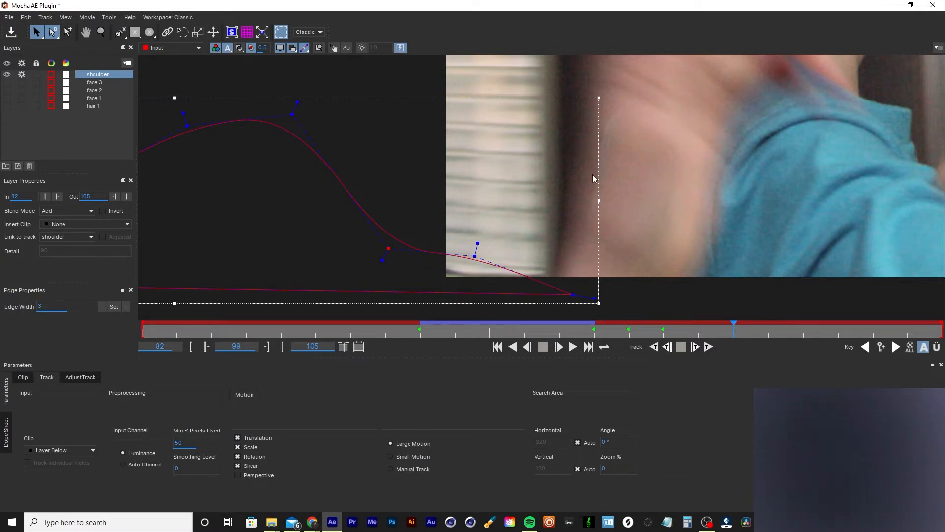
pyautogui.moveTo(597, 180); pyautogui.dragTo(509, 182)
pyautogui.moveTo(730, 331)
pyautogui.mouseDown()
pyautogui.moveTo(664, 330)
pyautogui.moveTo(738, 339)
pyautogui.mouseUp()
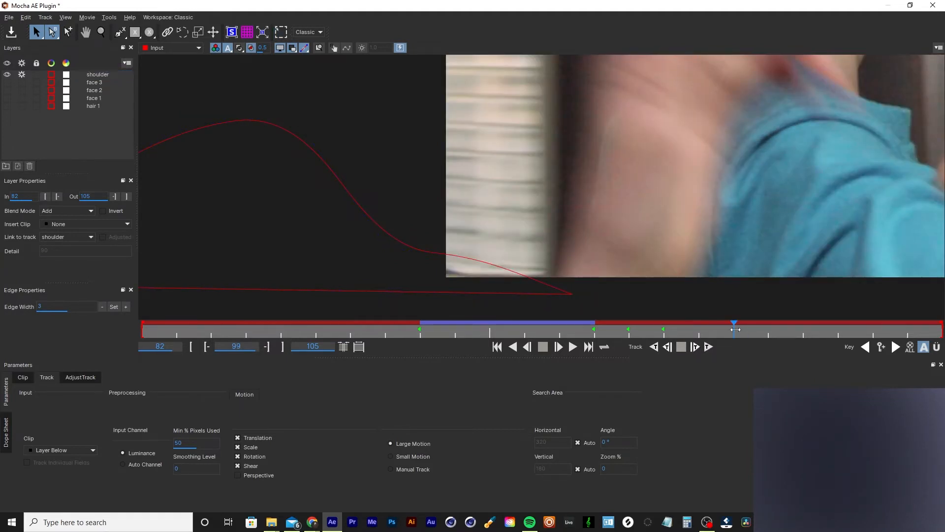
pyautogui.hotkey('ctrl', 'z')
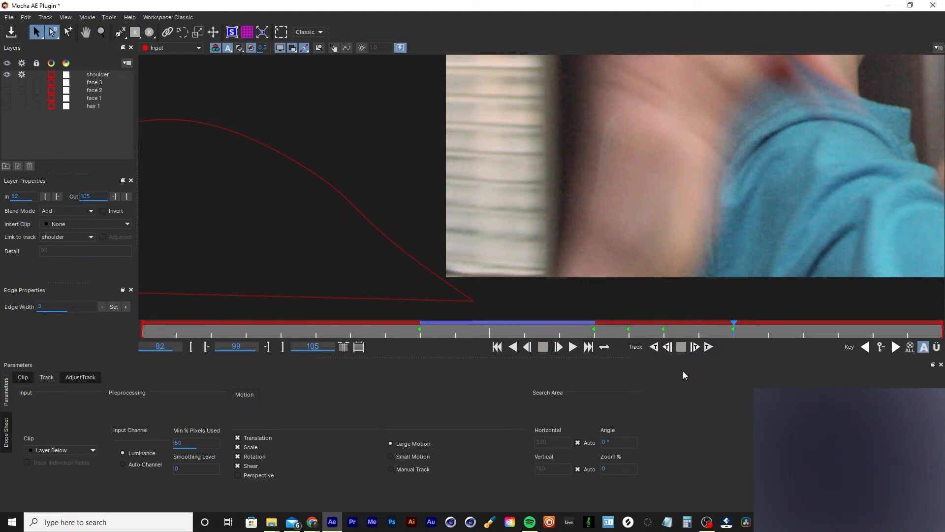
# - Delete the shoulder layer's keyframe at frame 99, move the whole spline out past the picture's left edge there, and save the project
pyautogui.moveTo(733, 334); pyautogui.dragTo(660, 338)
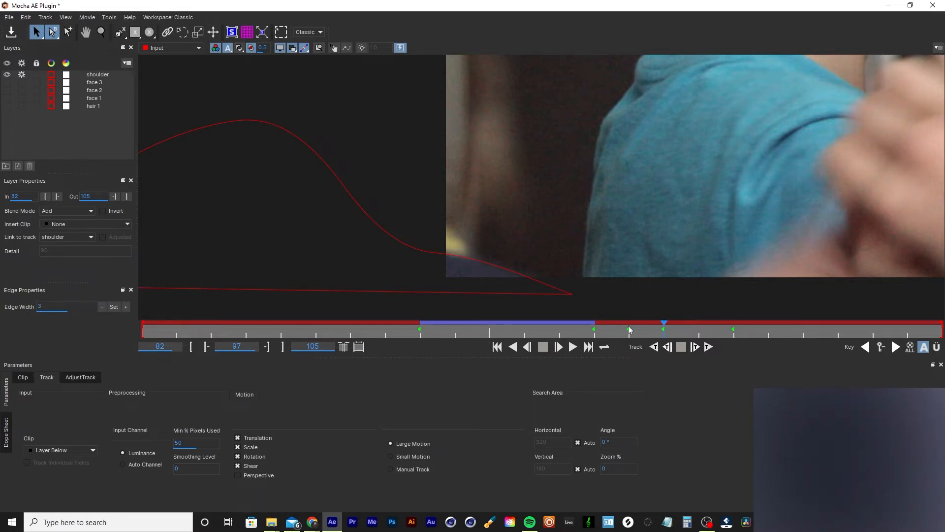
pyautogui.moveTo(664, 328); pyautogui.dragTo(738, 336)
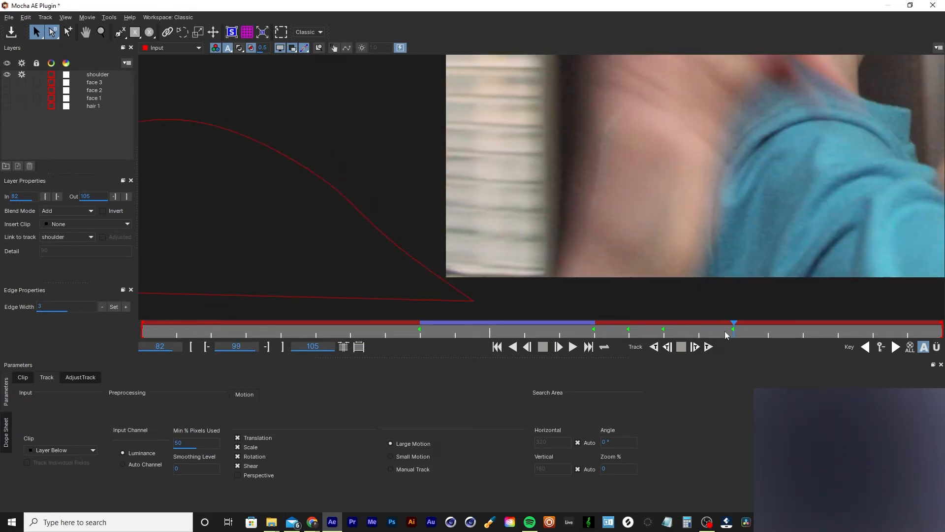
pyautogui.click(881, 347)
pyautogui.click(881, 347)
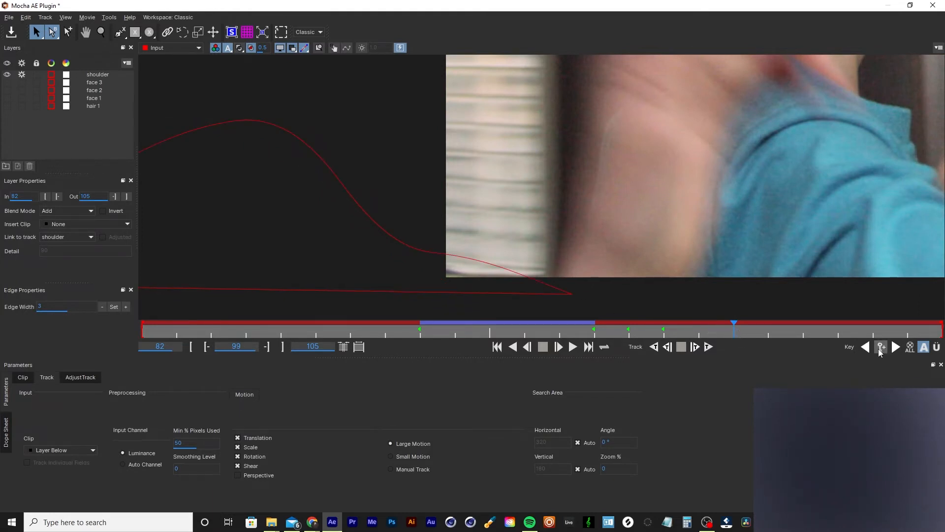
pyautogui.click(560, 292)
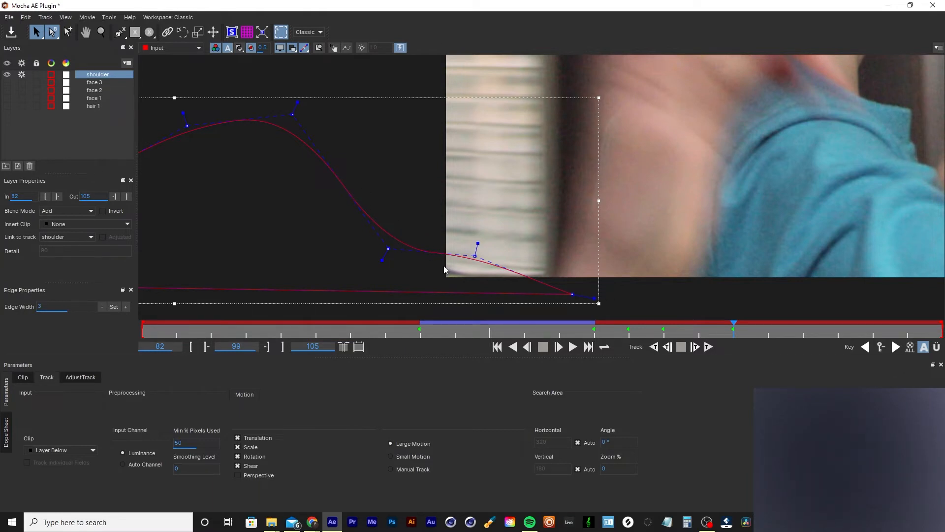
pyautogui.moveTo(734, 327)
pyautogui.mouseDown()
pyautogui.moveTo(664, 339)
pyautogui.moveTo(733, 338)
pyautogui.mouseUp()
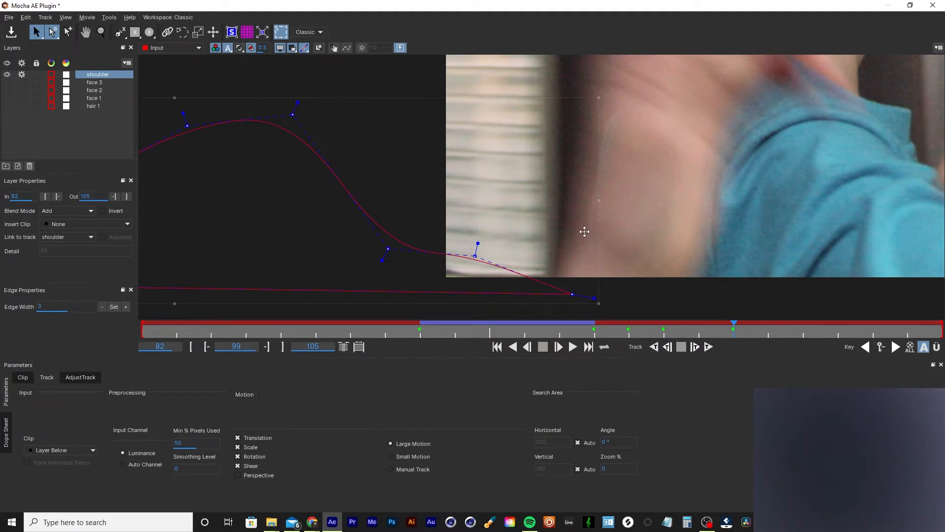
pyautogui.moveTo(584, 231); pyautogui.dragTo(511, 237)
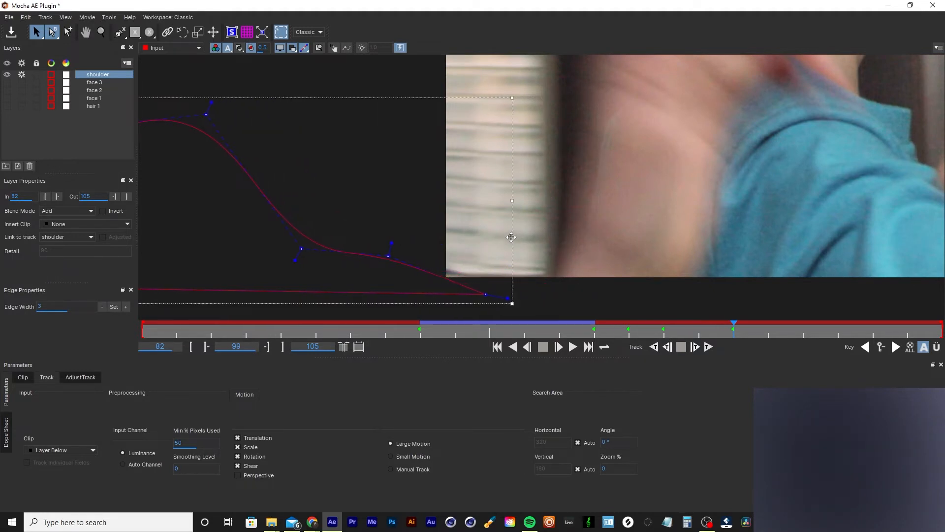
pyautogui.hotkey('ctrl', 's')
# - Examine the shoulder spline's fit around the shirt at frames 97 and 96, both close up and against the whole picture
pyautogui.moveTo(738, 329); pyautogui.dragTo(663, 331)
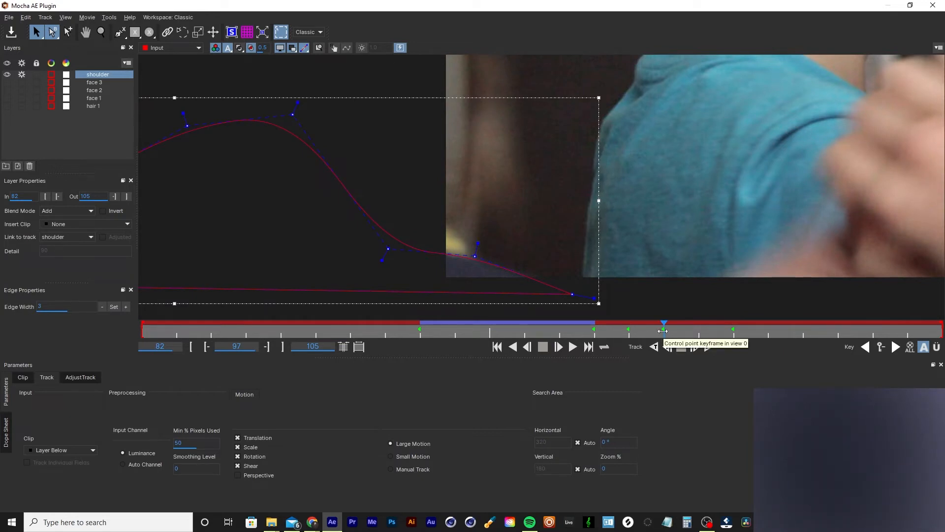
pyautogui.moveTo(663, 330)
pyautogui.mouseDown()
pyautogui.moveTo(714, 330)
pyautogui.moveTo(664, 330)
pyautogui.mouseUp()
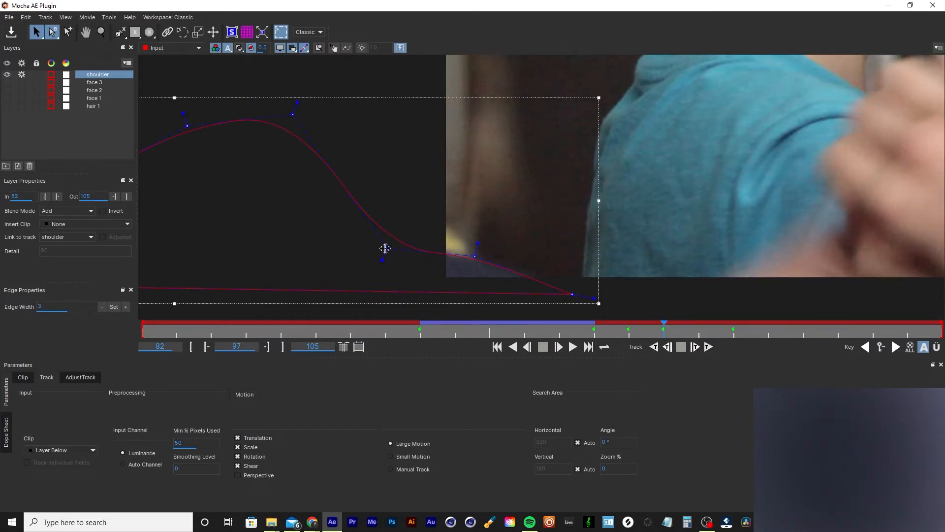
pyautogui.moveTo(664, 329); pyautogui.dragTo(621, 334)
pyautogui.press('z')
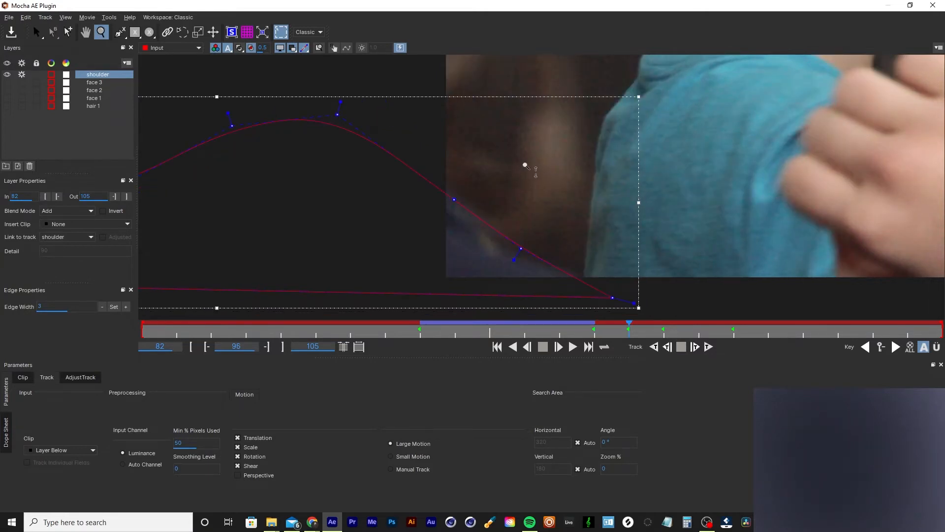
pyautogui.moveTo(527, 164); pyautogui.dragTo(491, 131)
pyautogui.press('z')
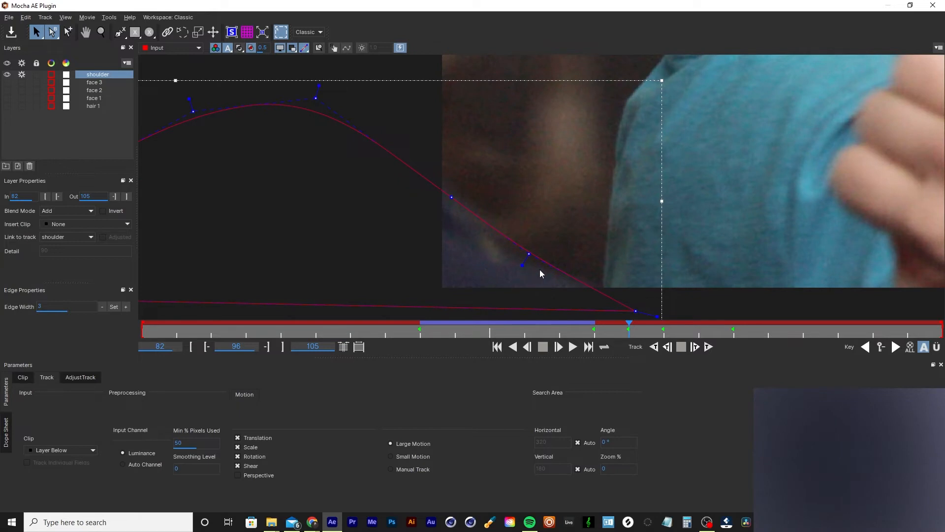
pyautogui.press('z')
pyautogui.moveTo(550, 181); pyautogui.dragTo(583, 298)
pyautogui.press('x')
pyautogui.moveTo(564, 202); pyautogui.dragTo(544, 301)
pyautogui.press('z')
pyautogui.press('x')
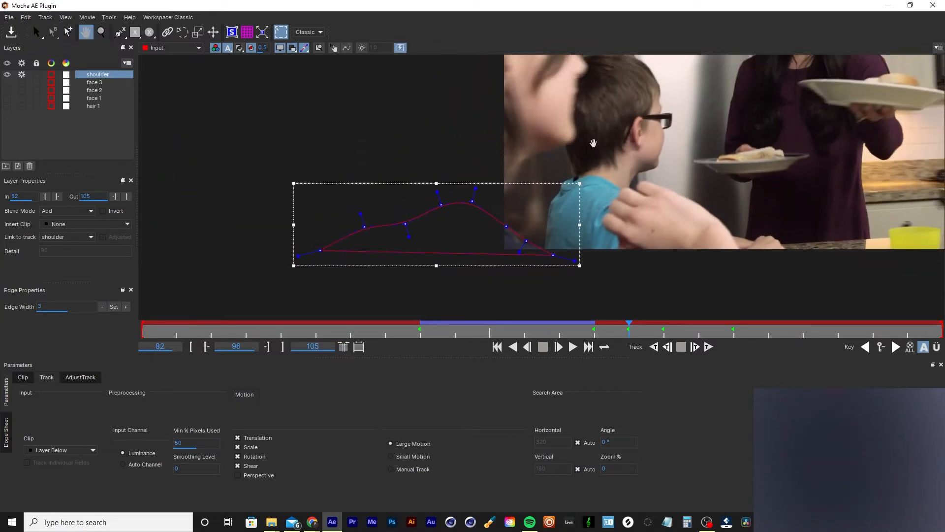
pyautogui.moveTo(592, 139); pyautogui.dragTo(532, 267)
pyautogui.press('z')
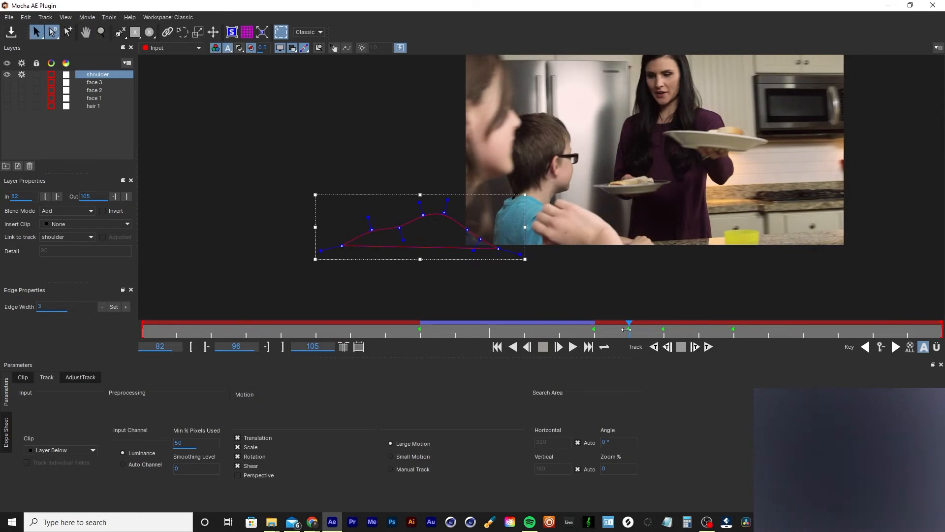
# - Set the shoulder layer's Out point to frame 99, return to frame 90, and save the project
pyautogui.moveTo(626, 330); pyautogui.dragTo(730, 342)
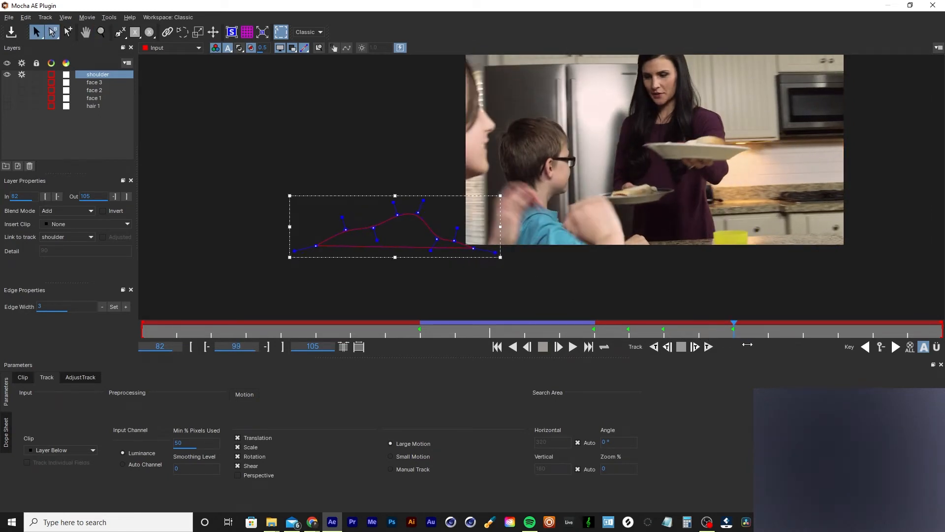
pyautogui.click(710, 346)
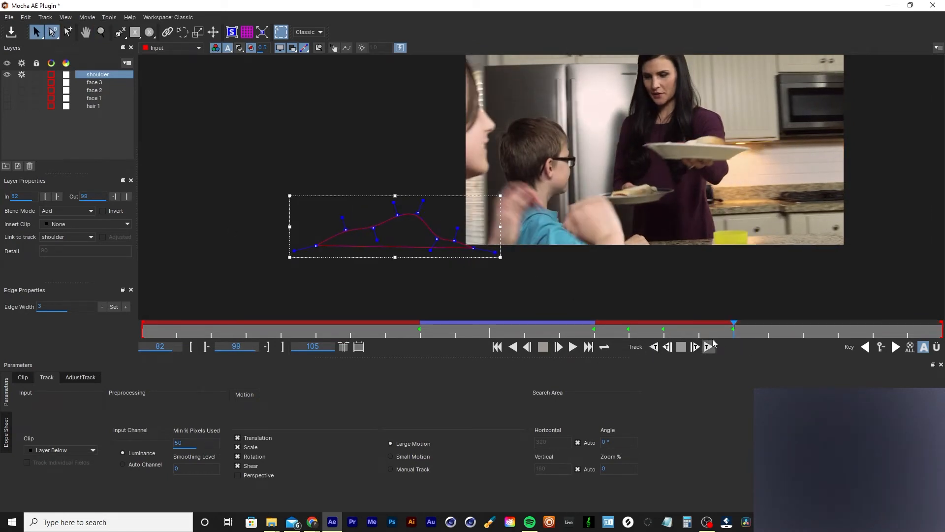
pyautogui.moveTo(734, 330); pyautogui.dragTo(426, 333)
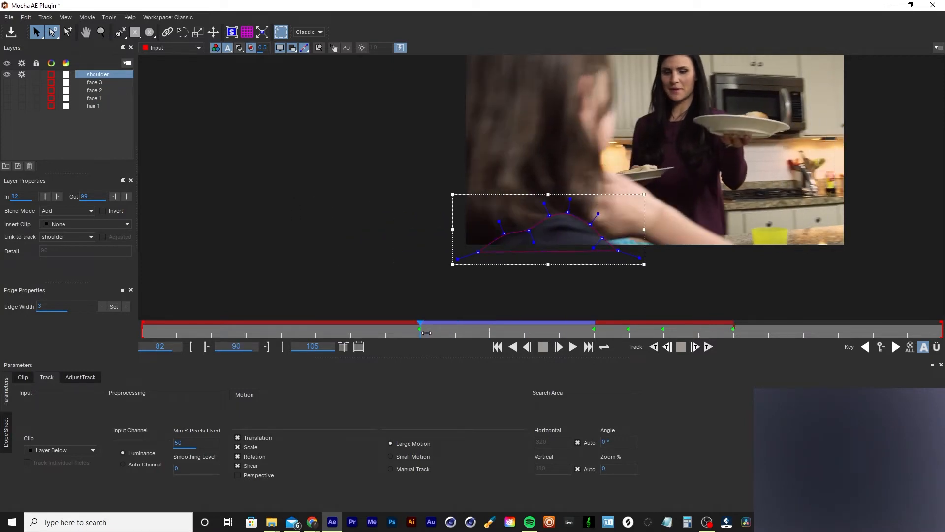
pyautogui.hotkey('ctrl', 's')
# - Track the shoulder layer backward from frame 90 to frame 89, inspect the spline's fit on the shirt, and save the project
pyautogui.click(667, 347)
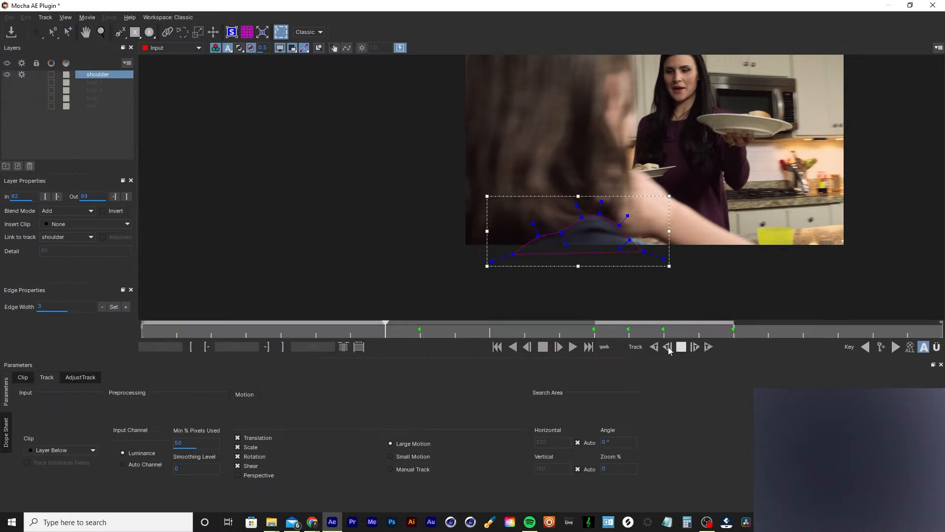
pyautogui.click(471, 275)
pyautogui.click(470, 276)
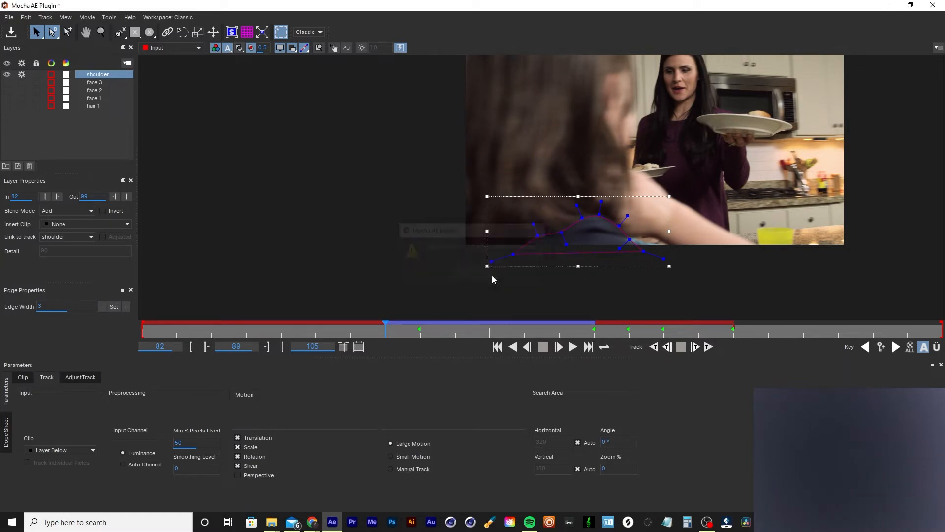
pyautogui.press('z')
pyautogui.moveTo(563, 275); pyautogui.dragTo(573, 83)
pyautogui.press('x')
pyautogui.moveTo(654, 260); pyautogui.dragTo(590, 250)
pyautogui.press('z')
pyautogui.moveTo(594, 225); pyautogui.dragTo(561, 361)
pyautogui.press('z')
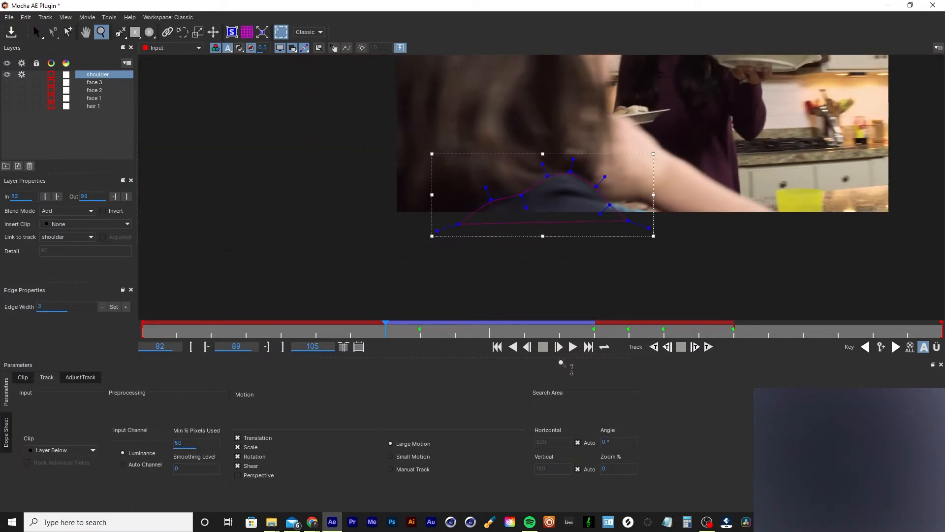
pyautogui.hotkey('ctrl', 's')
# - Move the whole shoulder spline at frame 86 over the blurred piece of blue shirt beside the arm
pyautogui.press('z')
pyautogui.moveTo(541, 252); pyautogui.dragTo(542, 295)
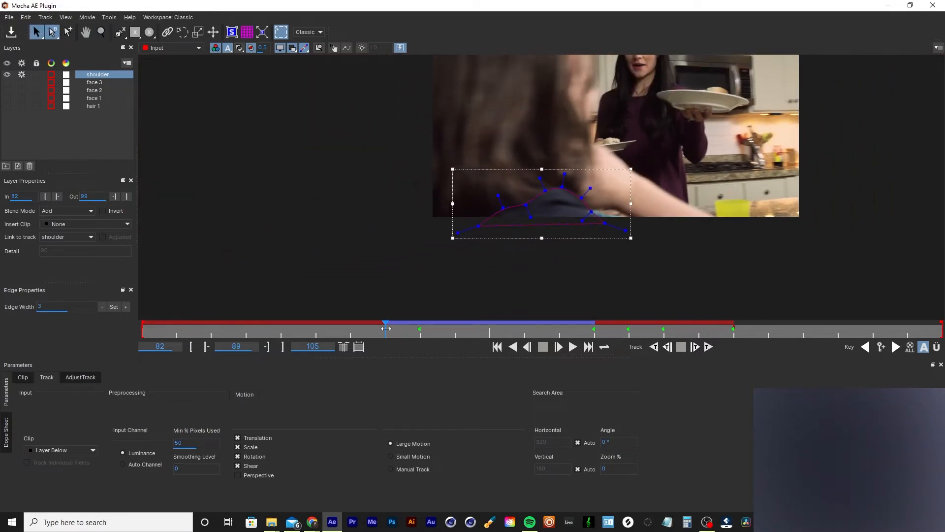
pyautogui.moveTo(385, 331); pyautogui.dragTo(292, 332)
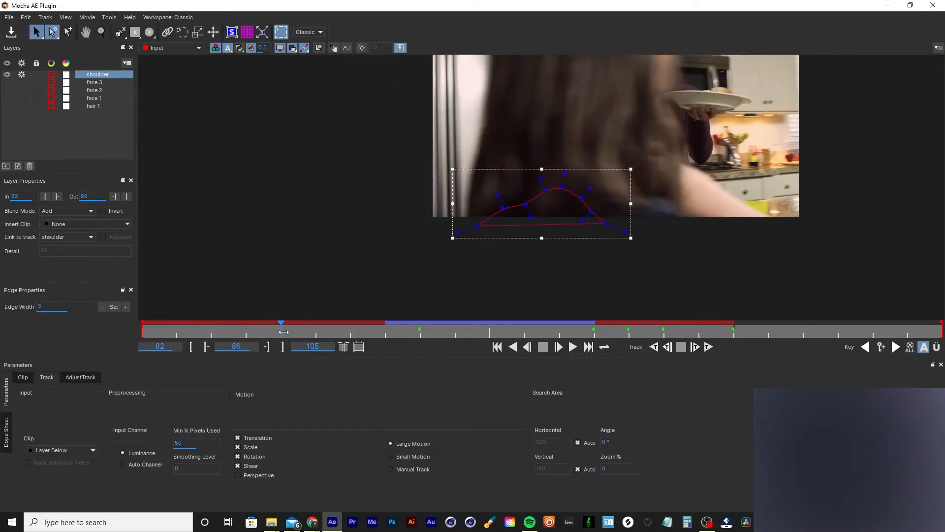
pyautogui.moveTo(581, 168); pyautogui.dragTo(667, 170)
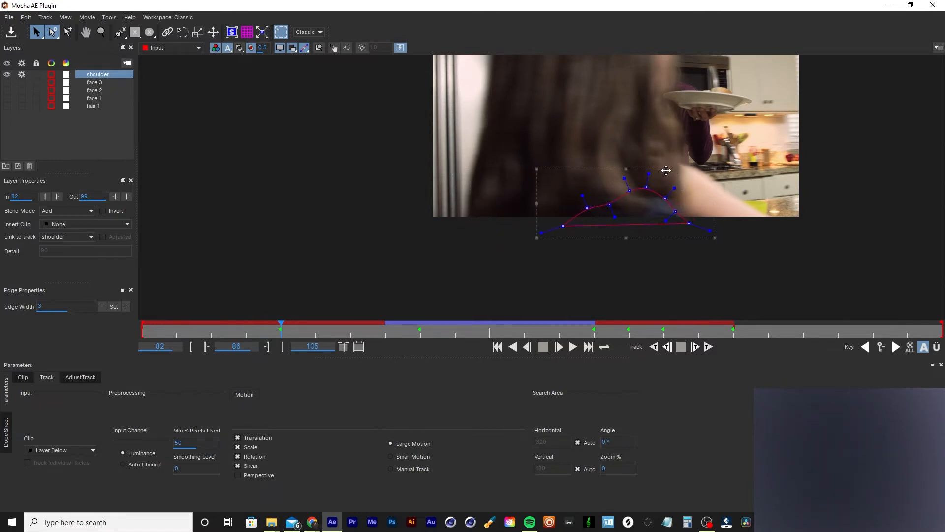
pyautogui.scroll(5, 663, 217)
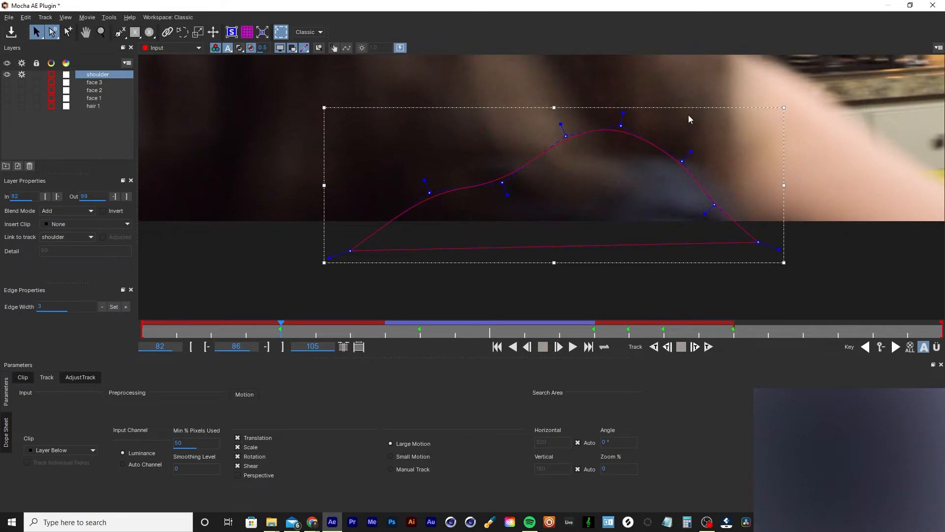
pyautogui.moveTo(677, 107); pyautogui.dragTo(689, 112)
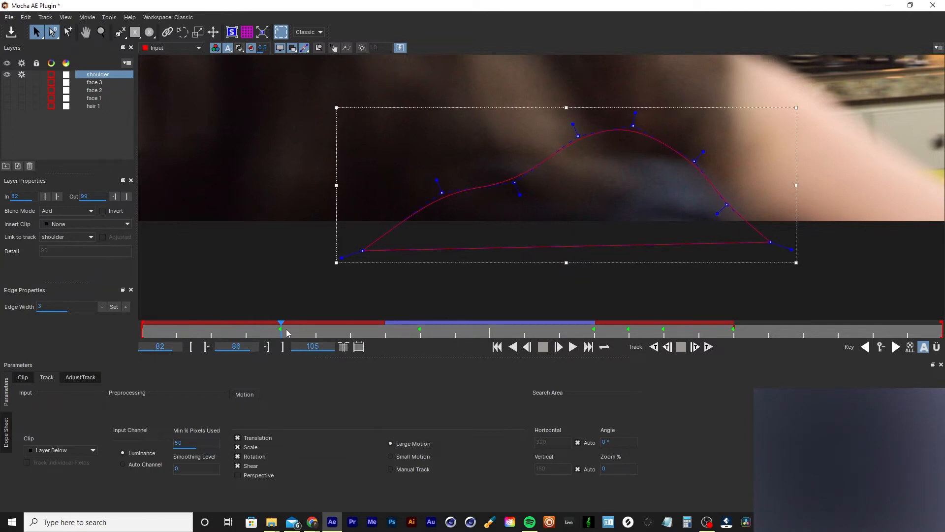
# - Show the hair 1 layer and compare its outline with the shoulder spline at frame 86, keeping the shoulder layer selected
pyautogui.click(93, 106)
pyautogui.click(7, 106)
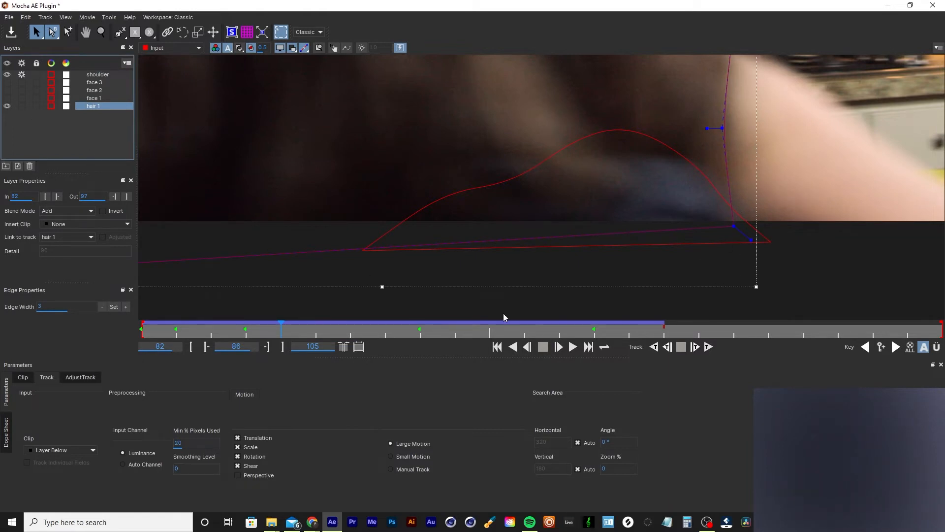
pyautogui.click(712, 188)
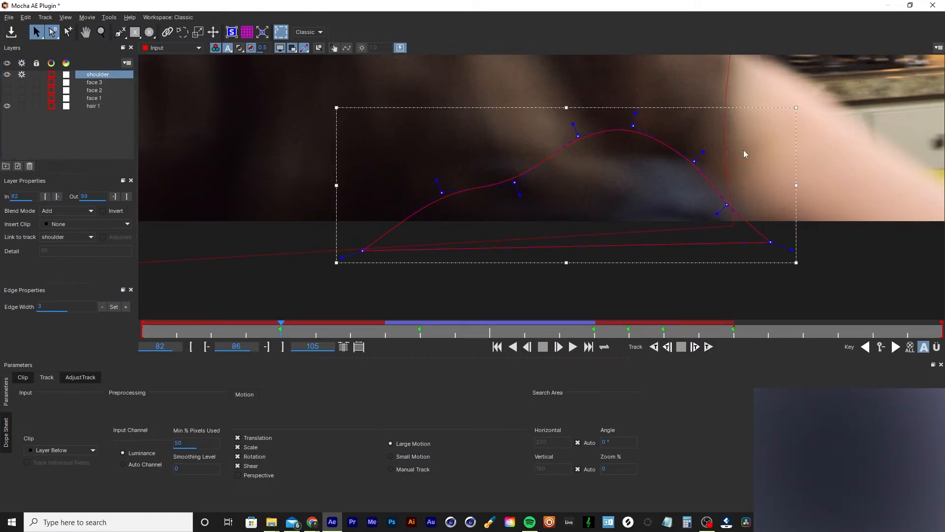
pyautogui.press('z')
pyautogui.moveTo(672, 168); pyautogui.dragTo(684, 218)
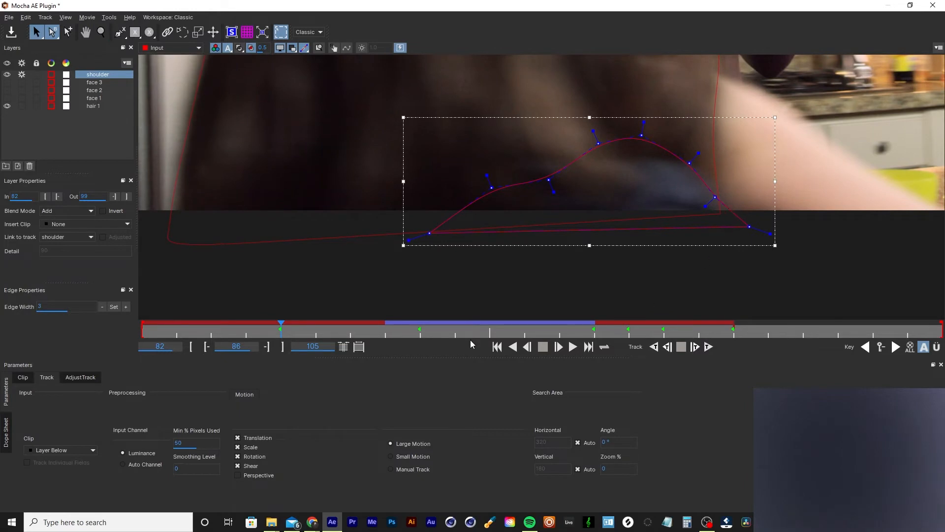
# - Save the project and set the shoulder layer's In point to frame 86
pyautogui.moveTo(274, 327)
pyautogui.mouseDown()
pyautogui.moveTo(252, 329)
pyautogui.moveTo(269, 334)
pyautogui.mouseUp()
pyautogui.hotkey('ctrl', 's')
pyautogui.click(45, 196)
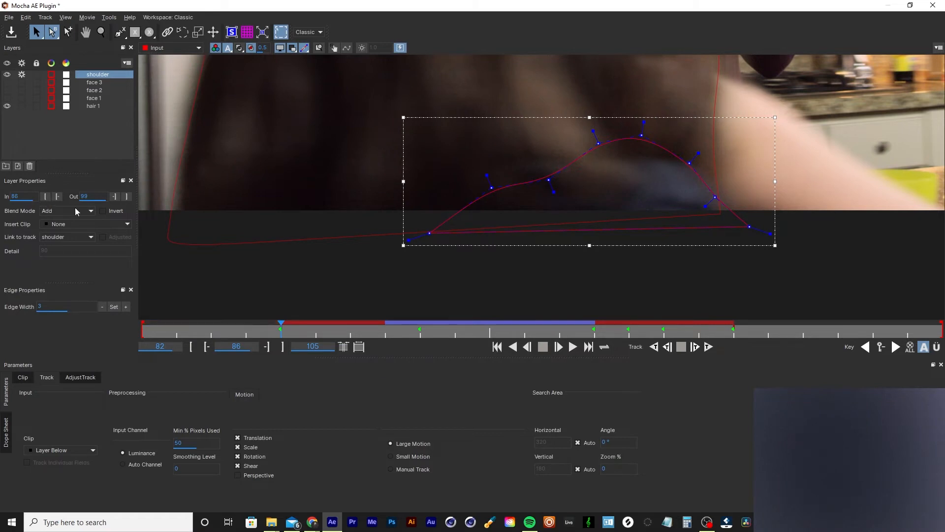
# - Examine how the shoulder and hair 1 splines cover the girl at frames 85, 95 and 92
pyautogui.scroll(-2, 601, 167)
pyautogui.moveTo(282, 329); pyautogui.dragTo(248, 334)
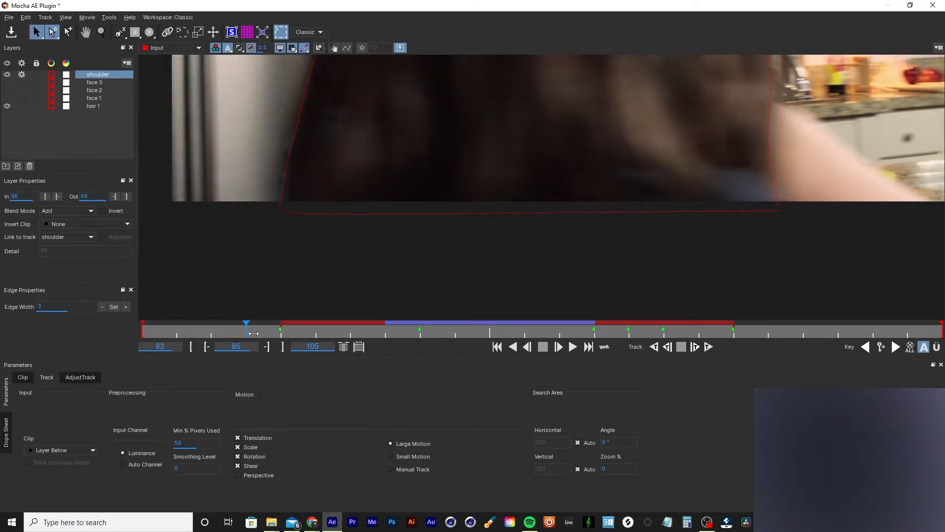
pyautogui.press('z')
pyautogui.moveTo(685, 140); pyautogui.dragTo(660, 236)
pyautogui.press('x')
pyautogui.moveTo(751, 126); pyautogui.dragTo(606, 207)
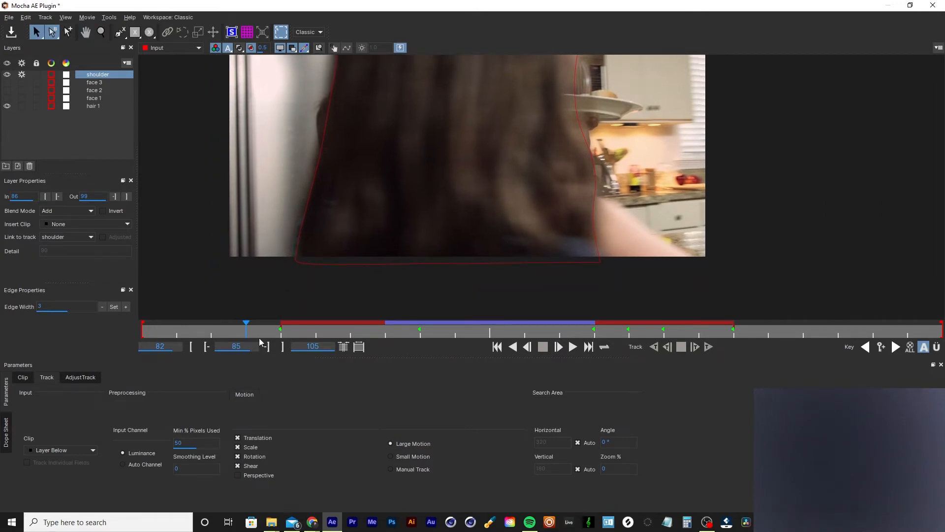
pyautogui.moveTo(246, 329); pyautogui.dragTo(565, 316)
pyautogui.press('z')
pyautogui.moveTo(500, 186); pyautogui.dragTo(488, 255)
pyautogui.press('x')
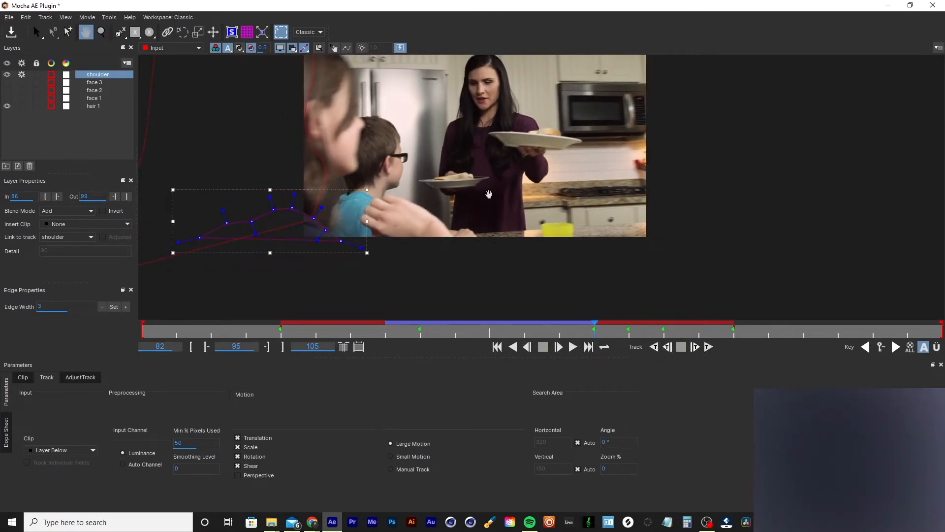
pyautogui.moveTo(489, 188); pyautogui.dragTo(465, 238)
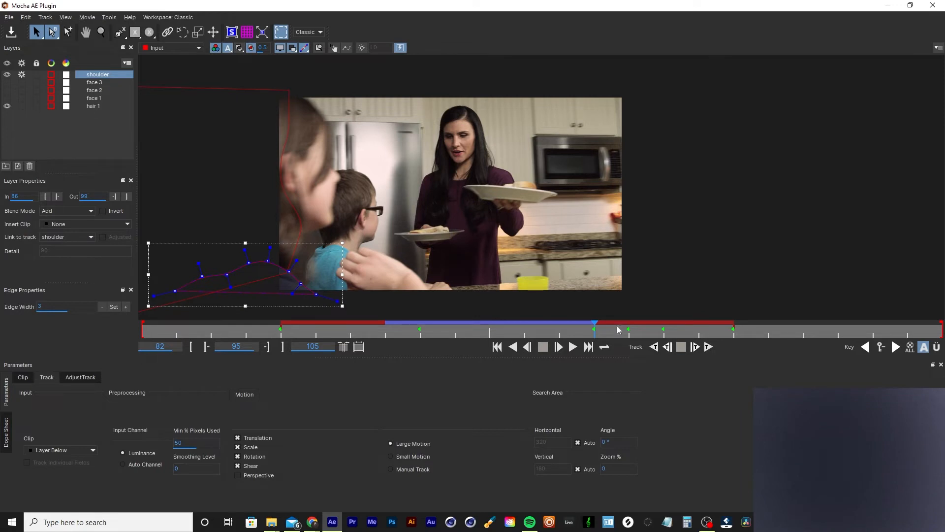
pyautogui.moveTo(596, 327); pyautogui.dragTo(495, 330)
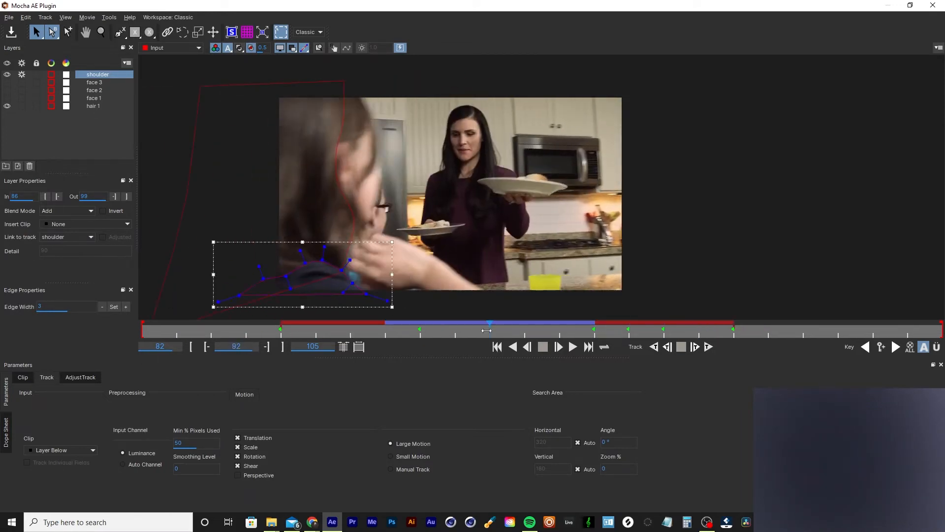
# - Show the face 1, face 2 and face 3 layers and turn off processing for the shoulder layer, leaving no layer selected
pyautogui.click(7, 82)
pyautogui.click(7, 98)
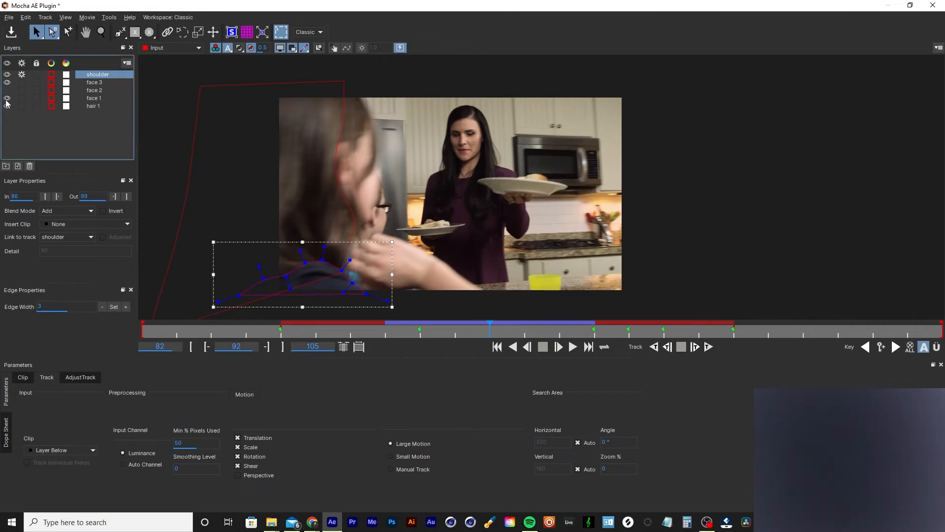
pyautogui.click(7, 90)
pyautogui.click(21, 75)
pyautogui.click(89, 133)
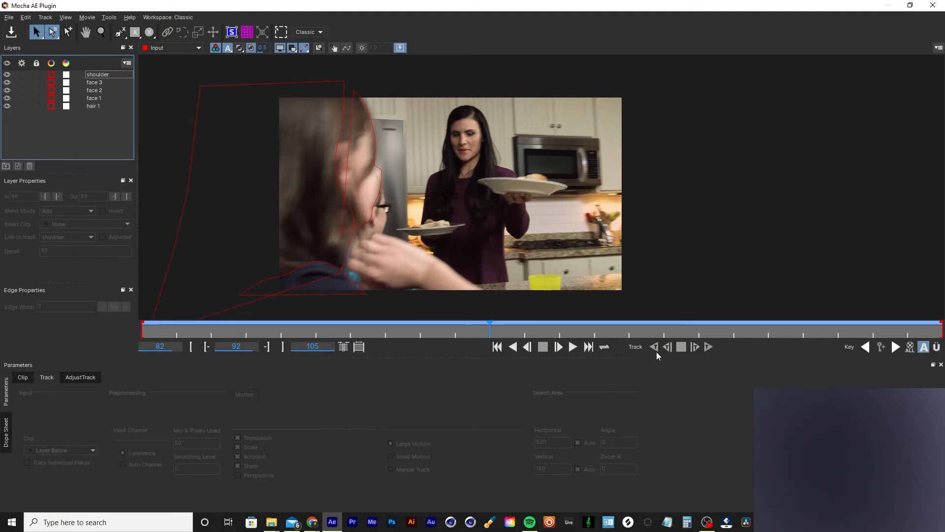
# - Play back and scrub the clip to check how all the hair, face and shoulder splines follow the girl
pyautogui.click(574, 347)
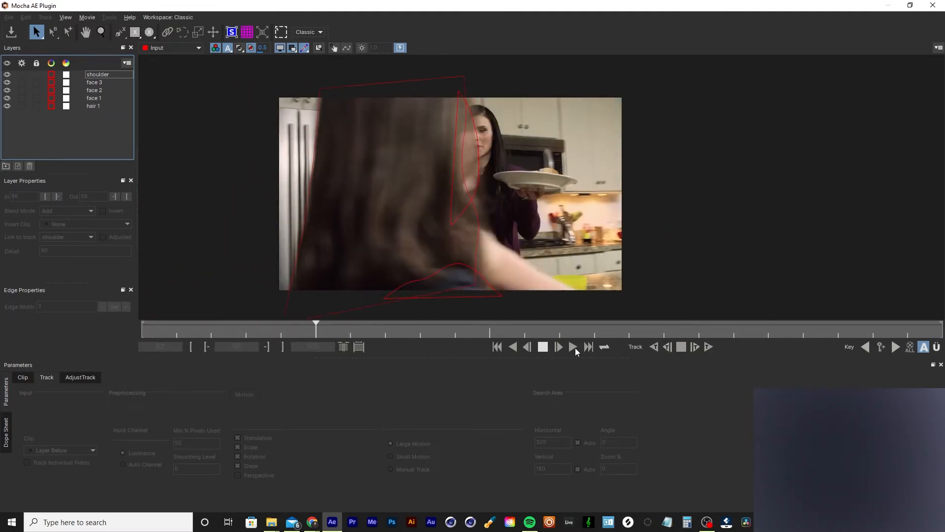
pyautogui.click(543, 347)
pyautogui.moveTo(362, 328); pyautogui.dragTo(626, 334)
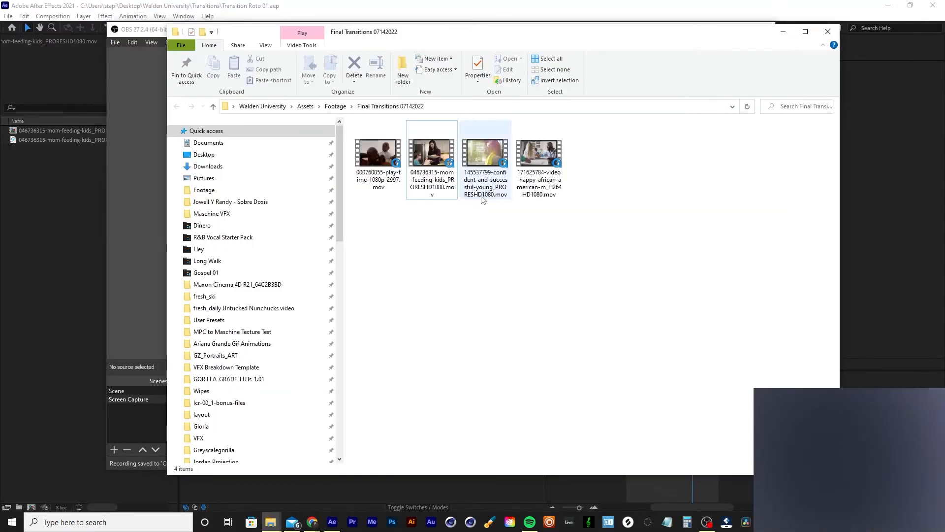
# - Switch to After Effects, import 000760055-play-time-1080p-2997.mov and place it as the bottom layer of the kitchen composition, starting at frame 82
pyautogui.moveTo(379, 157); pyautogui.dragTo(51, 247)
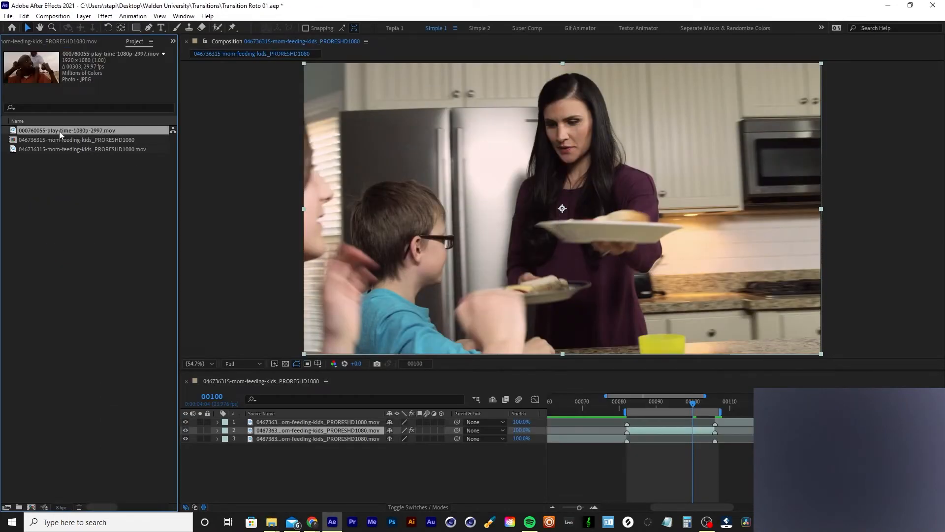
pyautogui.moveTo(59, 132); pyautogui.dragTo(207, 448)
pyautogui.moveTo(724, 447); pyautogui.dragTo(687, 451)
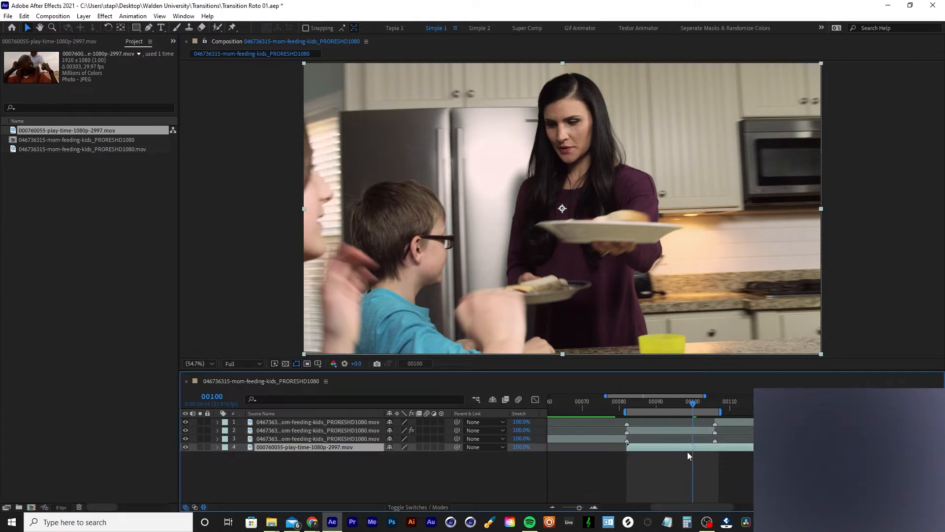
# - Create a comp-size green solid named Track Matte directly above the kitchen clip that carries the Mocha AE effect
pyautogui.click(666, 430)
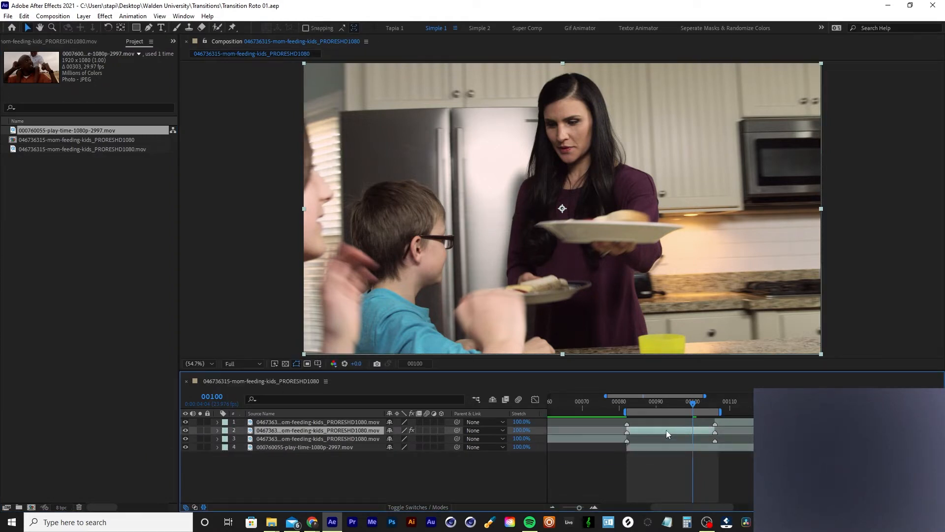
pyautogui.hotkey('ctrl', 'y')
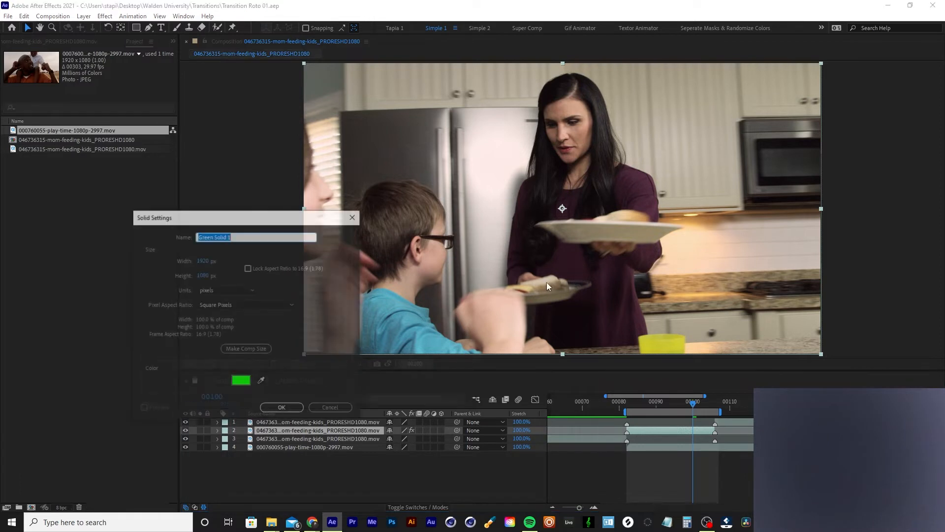
pyautogui.click(236, 351)
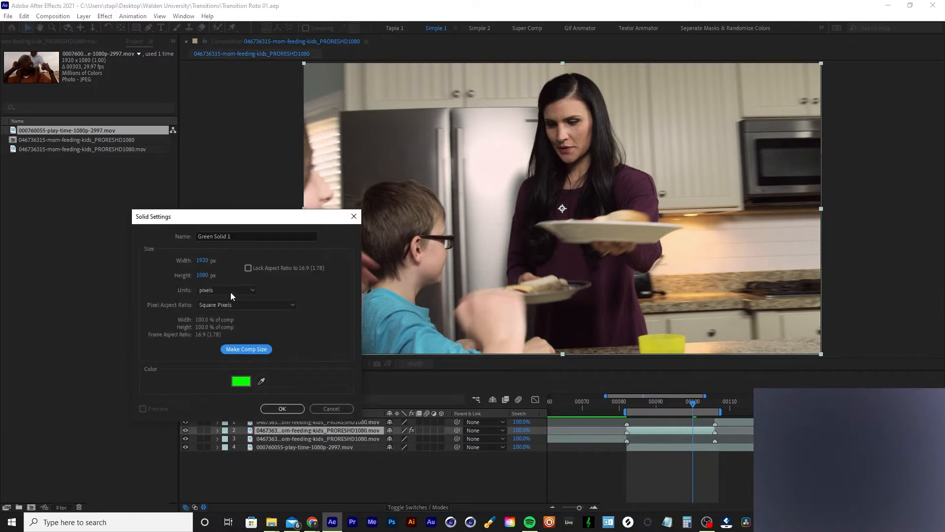
pyautogui.click(262, 231)
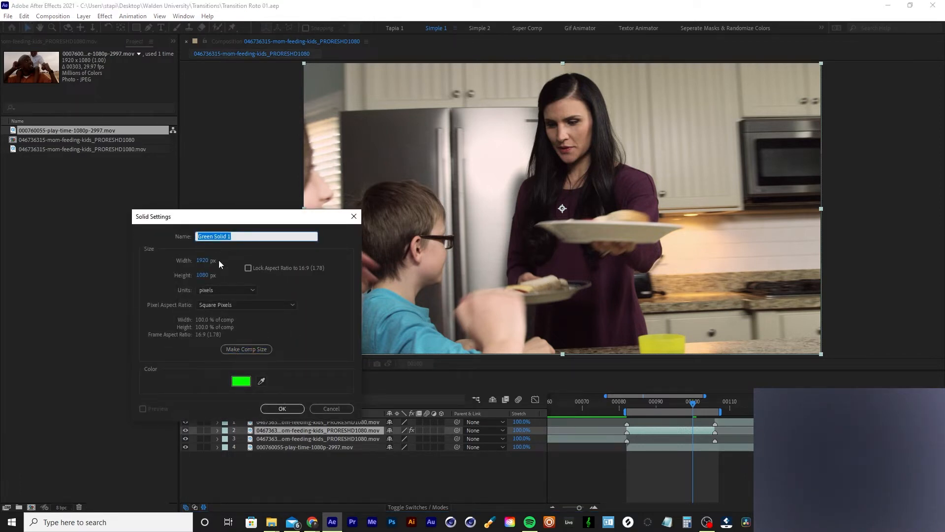
pyautogui.write('Track Matte')
pyautogui.press('Return')
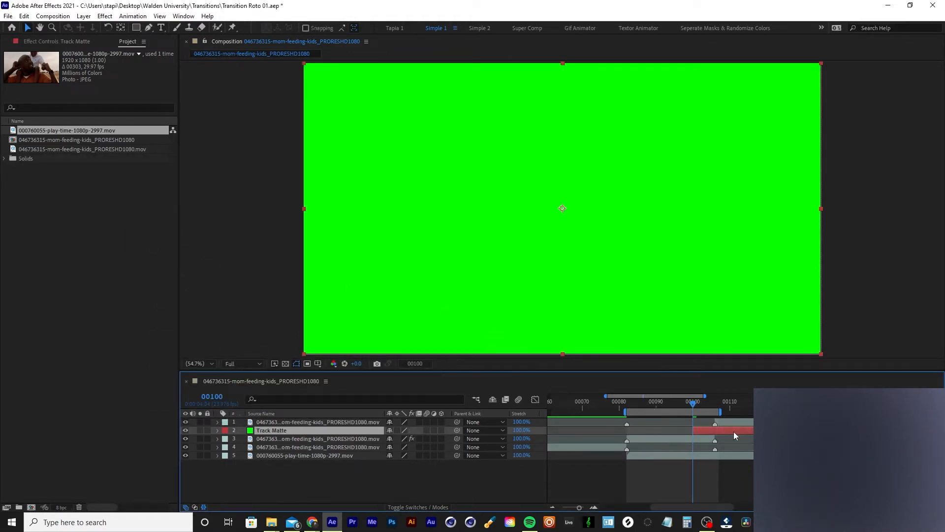
# - Shift the Track Matte solid in time so it starts at frame 82, aligned with the clip below it
pyautogui.moveTo(733, 431); pyautogui.dragTo(657, 429)
pyautogui.click(644, 441)
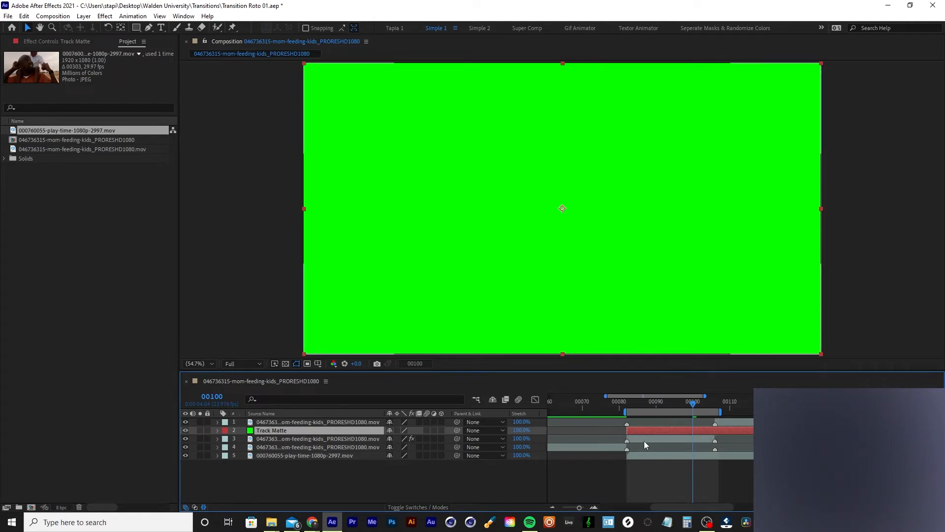
pyautogui.click(654, 431)
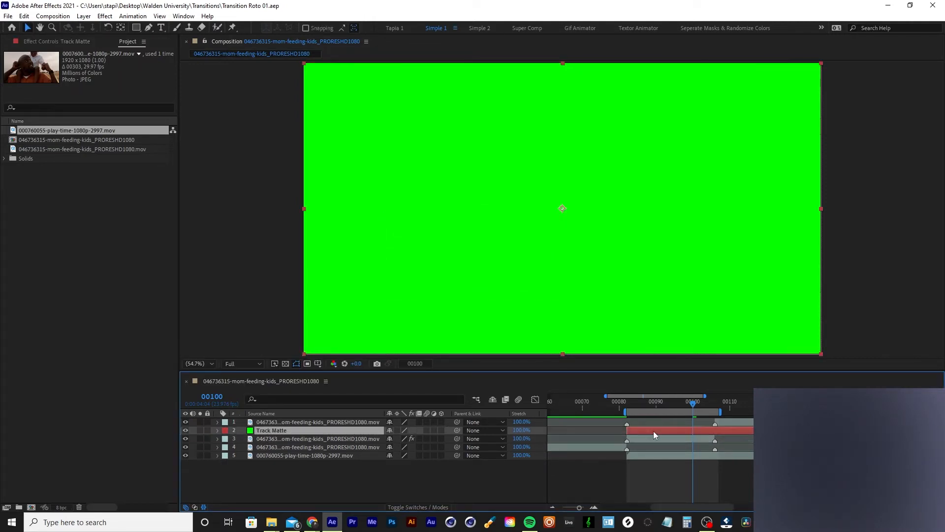
pyautogui.moveTo(692, 402); pyautogui.dragTo(669, 411)
pyautogui.click(666, 440)
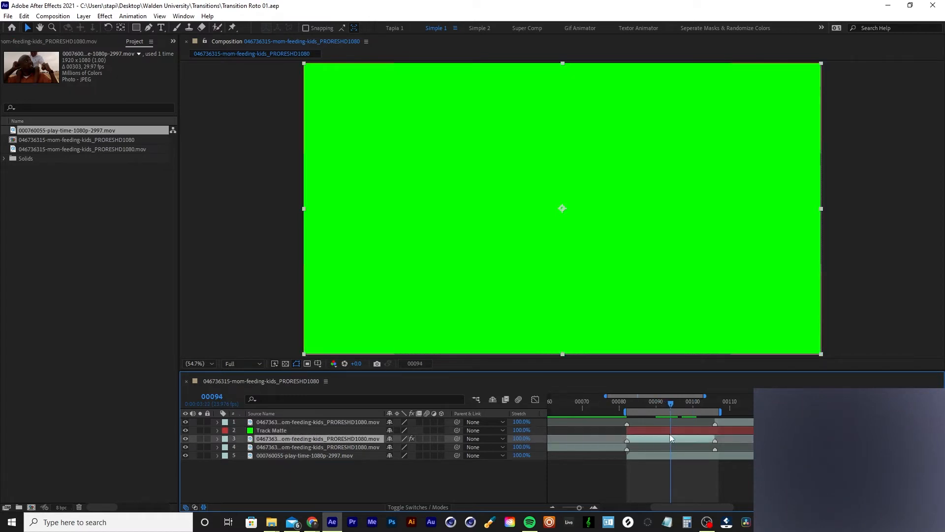
pyautogui.click(668, 431)
pyautogui.moveTo(675, 403)
pyautogui.mouseDown()
pyautogui.moveTo(651, 403)
pyautogui.moveTo(678, 406)
pyautogui.moveTo(670, 407)
pyautogui.mouseUp()
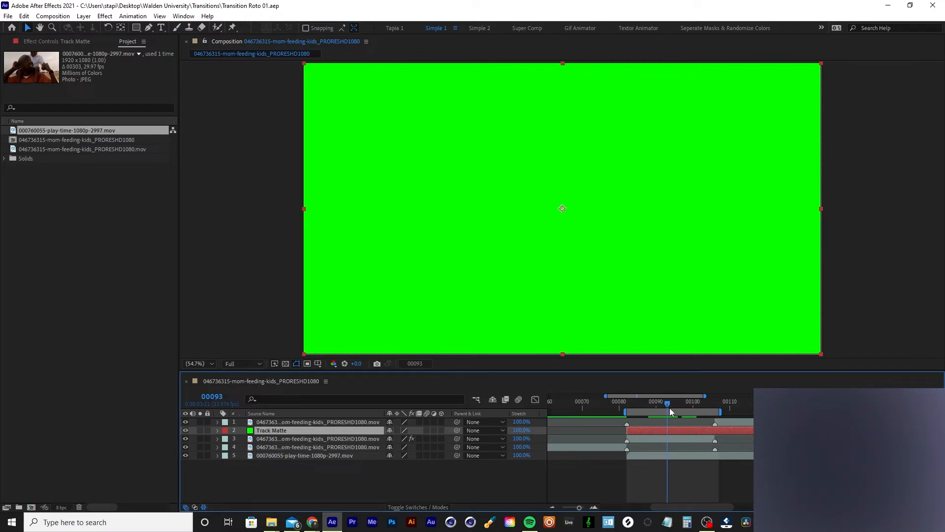
pyautogui.click(669, 438)
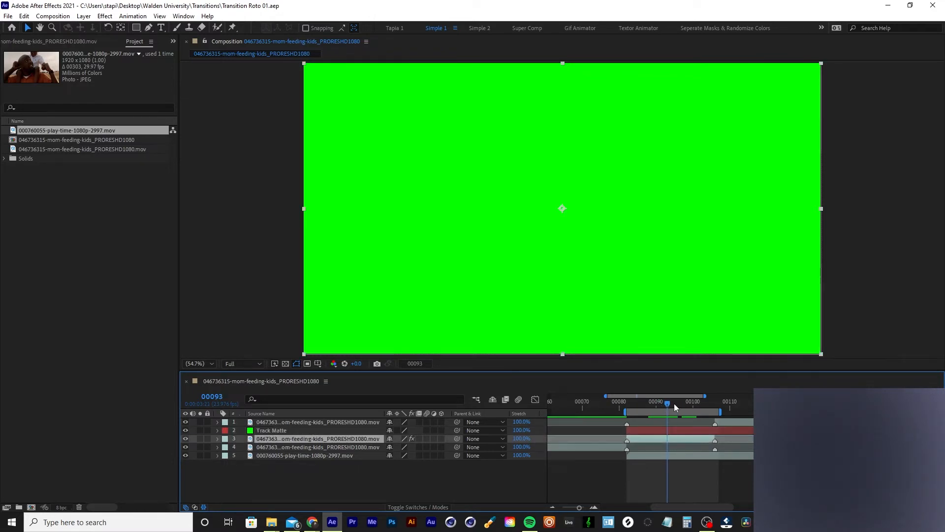
pyautogui.moveTo(675, 403)
pyautogui.mouseDown()
pyautogui.moveTo(660, 402)
pyautogui.moveTo(676, 402)
pyautogui.mouseUp()
pyautogui.click(680, 429)
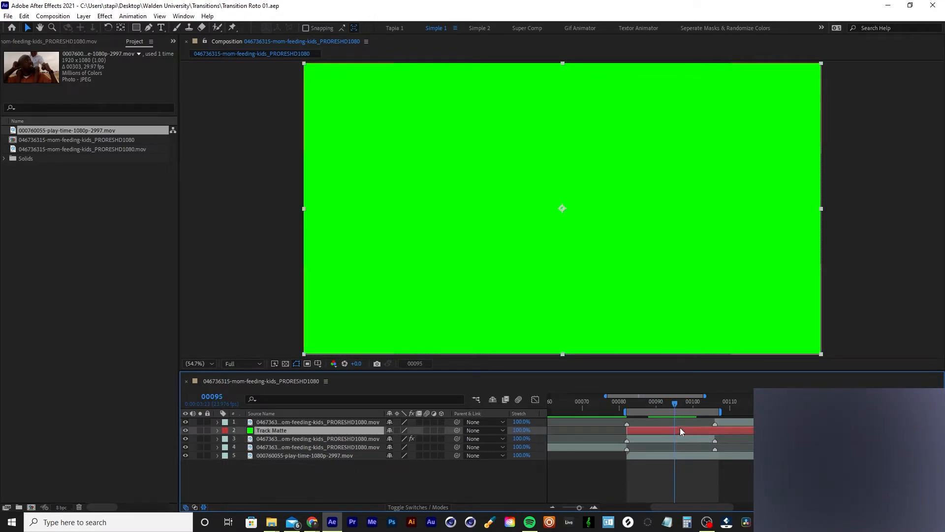
pyautogui.click(683, 437)
pyautogui.click(682, 431)
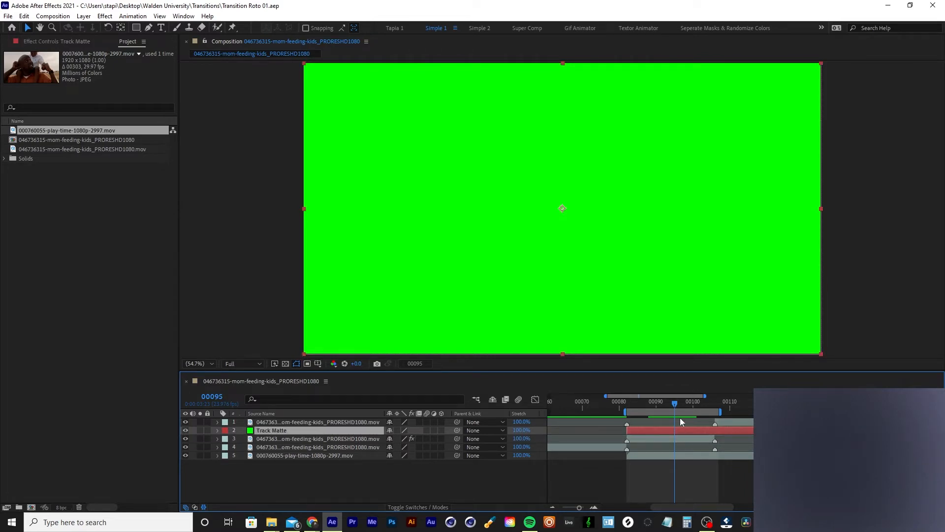
# - Review the visible layers of the Mocha AE matte on the kitchen clip and accept shoulder, face 3, face 2, face 1 and hair 1
pyautogui.click(674, 437)
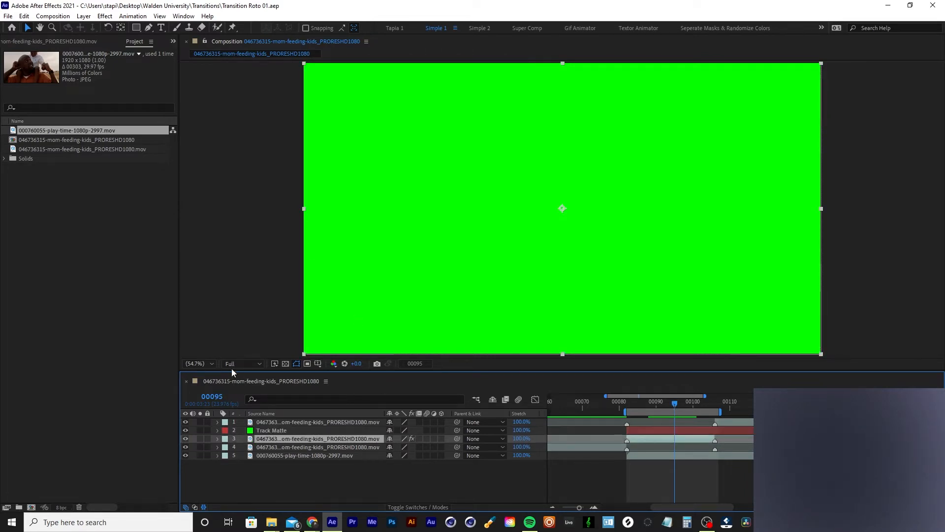
pyautogui.press('F3')
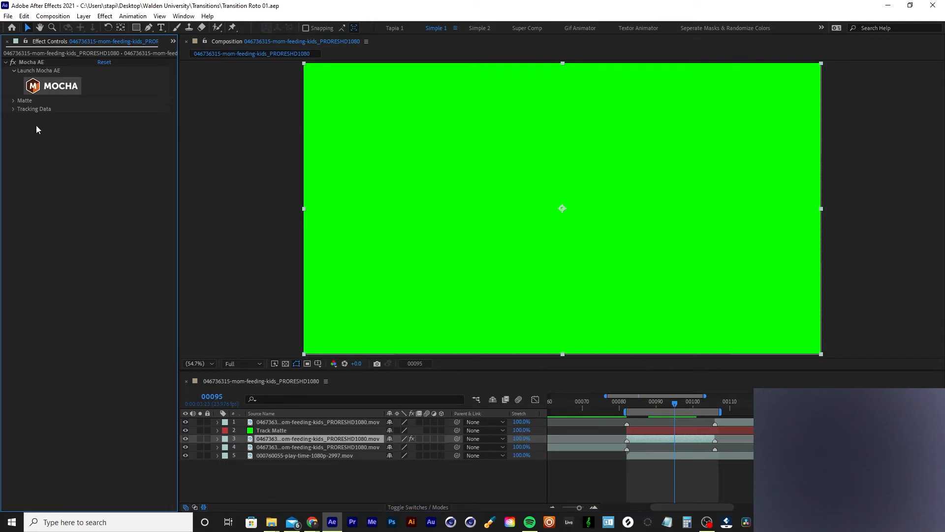
pyautogui.click(13, 101)
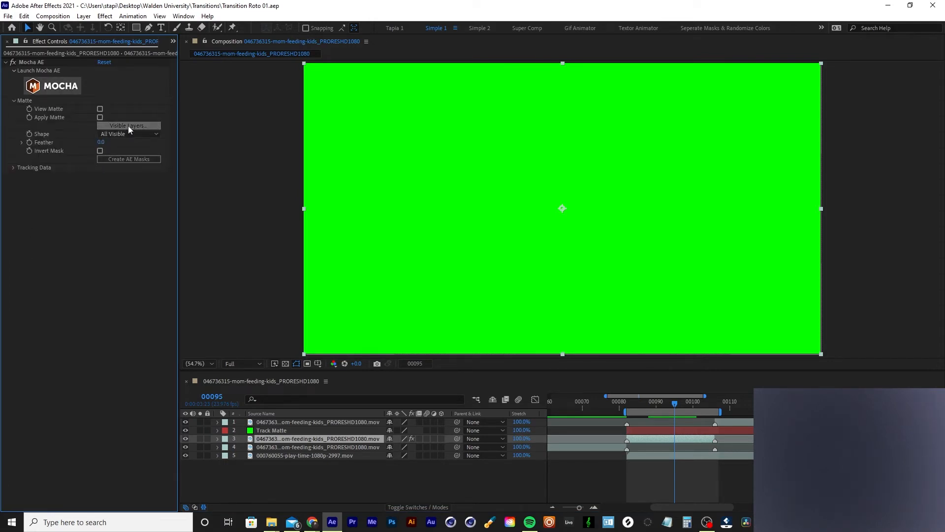
pyautogui.click(128, 126)
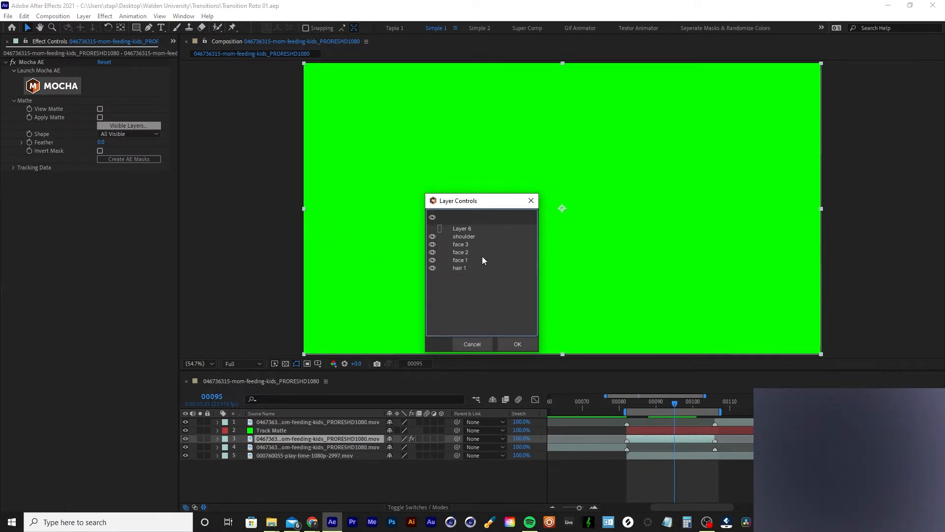
pyautogui.click(463, 243)
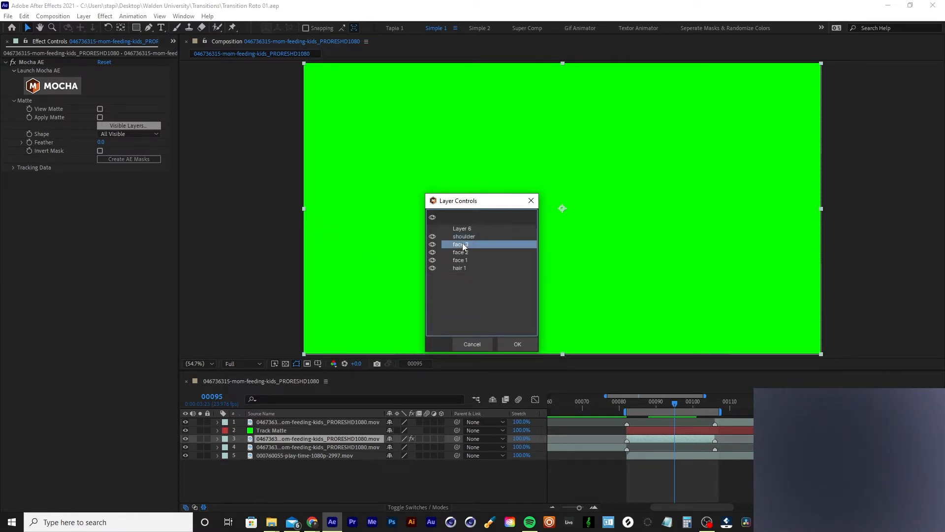
pyautogui.moveTo(462, 250); pyautogui.dragTo(450, 270)
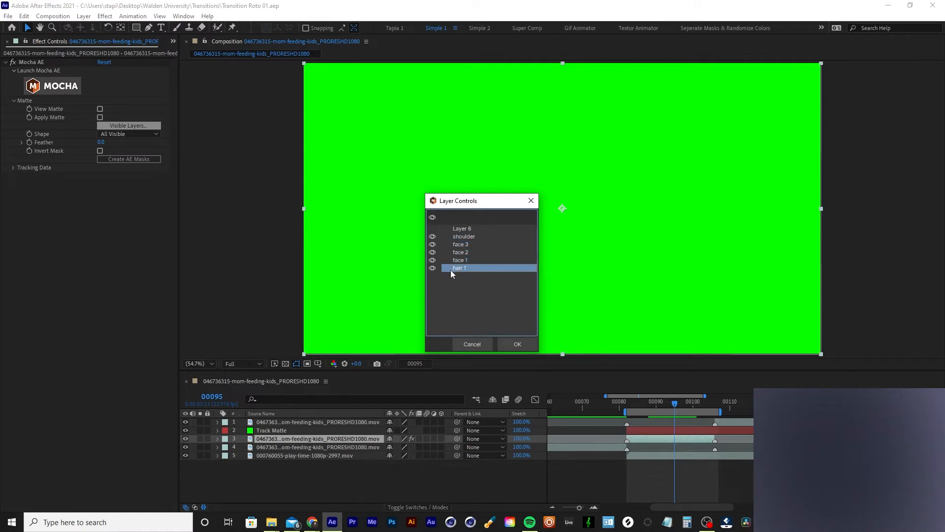
pyautogui.moveTo(487, 206); pyautogui.dragTo(449, 178)
pyautogui.click(462, 240)
pyautogui.click(491, 324)
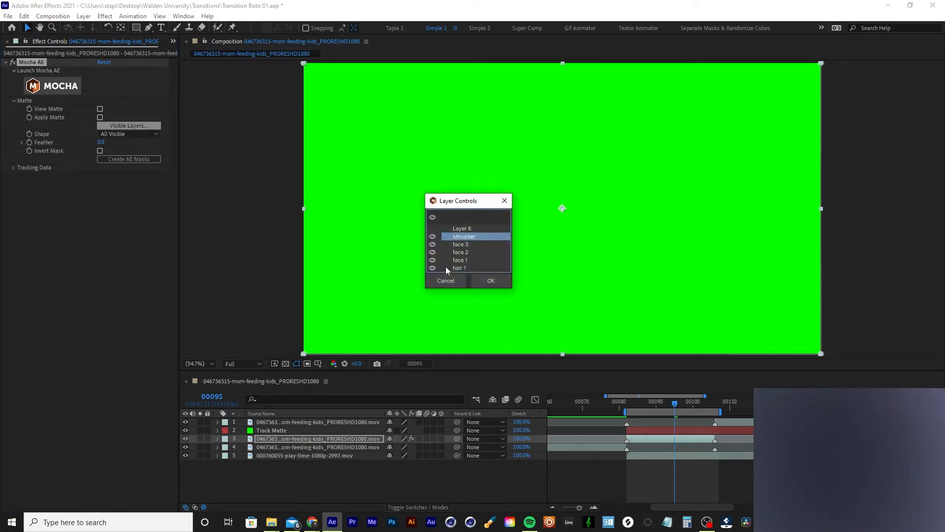
pyautogui.moveTo(512, 288); pyautogui.dragTo(520, 338)
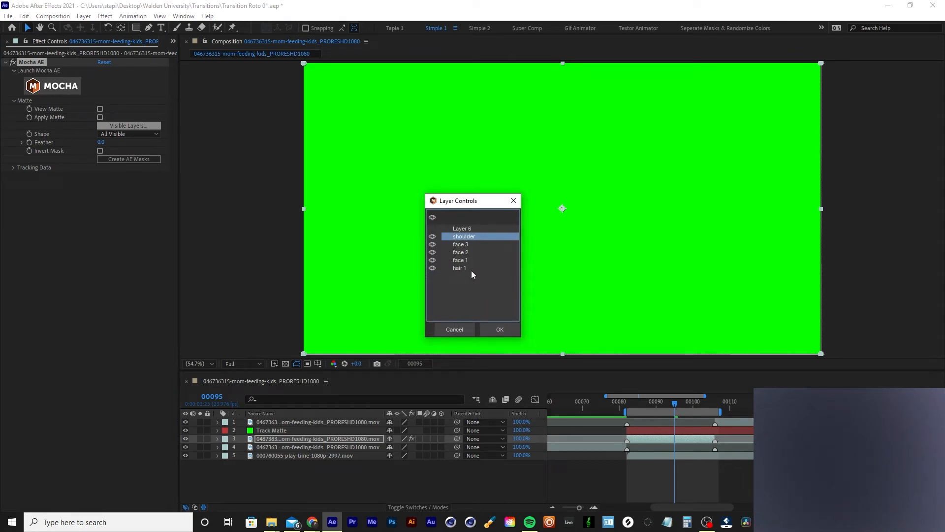
pyautogui.click(500, 329)
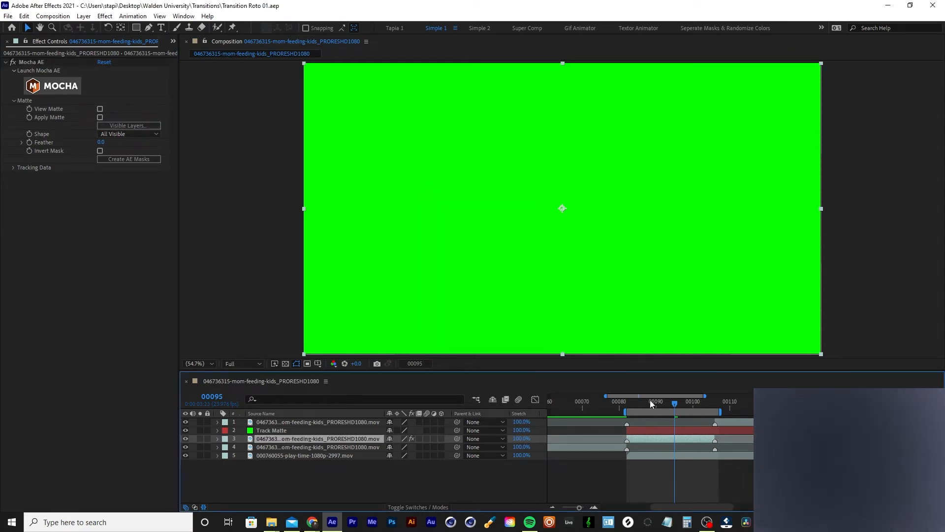
# - Create After Effects masks from the Mocha splines on the kitchen clip at its In point, frame 82, and enlarge the timeline area
pyautogui.press('i')
pyautogui.click(134, 157)
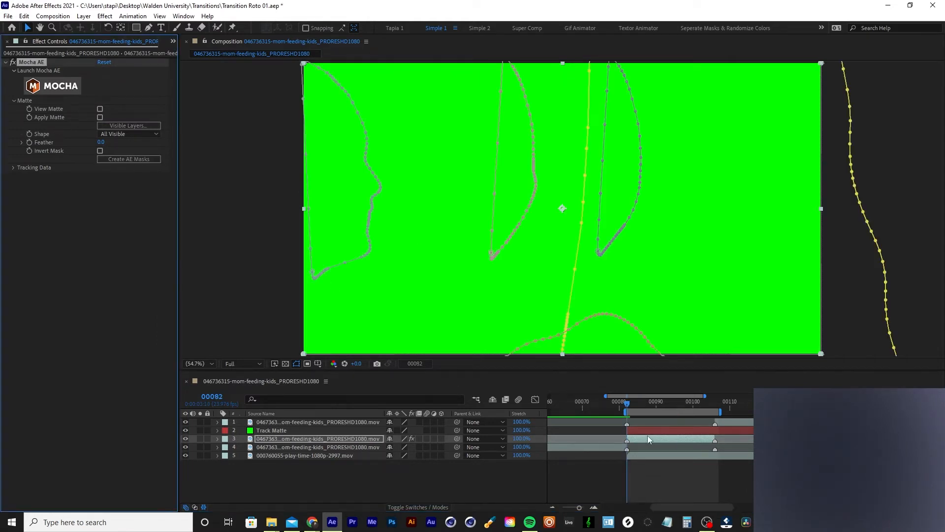
pyautogui.moveTo(631, 404)
pyautogui.mouseDown()
pyautogui.moveTo(655, 403)
pyautogui.moveTo(627, 409)
pyautogui.mouseUp()
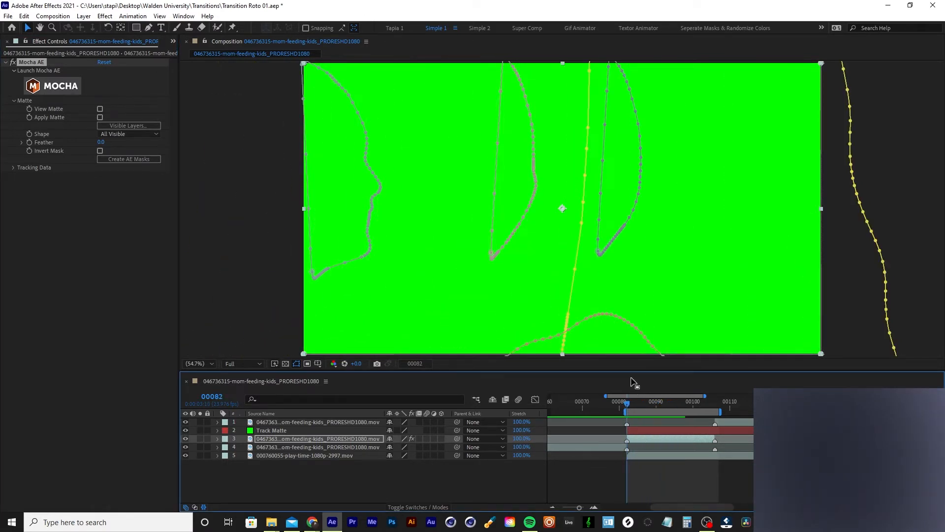
pyautogui.moveTo(621, 373); pyautogui.dragTo(617, 329)
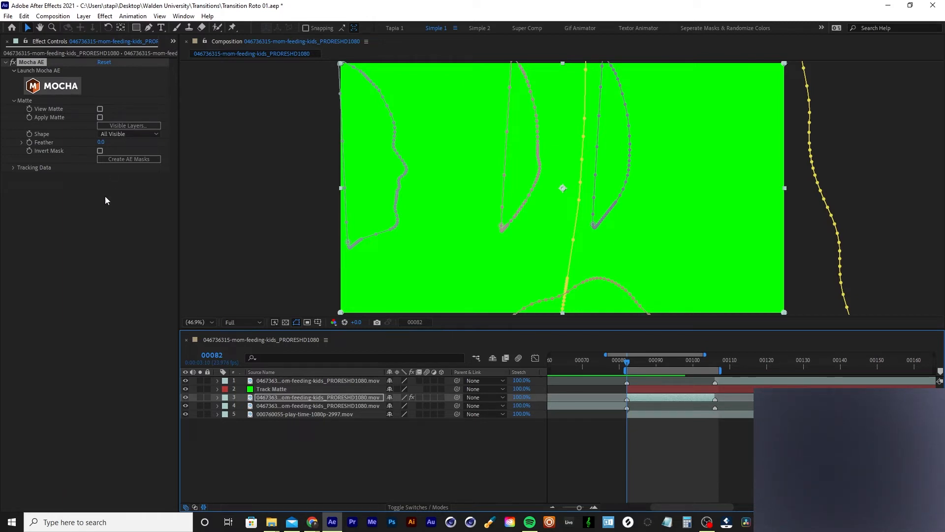
# - Examine the Mocha AE tracking data settings and the available layer export targets without choosing one
pyautogui.click(14, 167)
pyautogui.moveTo(176, 249); pyautogui.dragTo(218, 253)
pyautogui.click(152, 287)
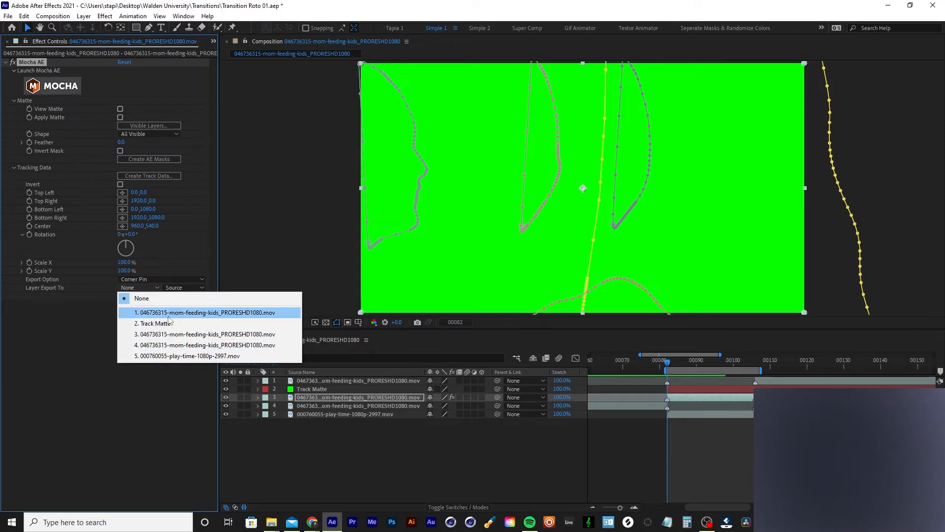
pyautogui.click(79, 318)
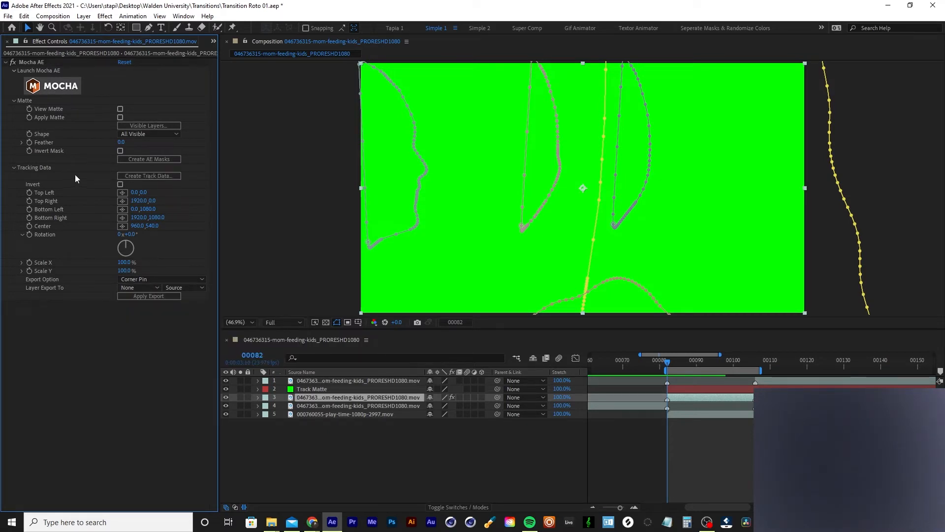
# - Turn on Apply Matte for the Mocha AE effect with the Shape kept at All Visible, leaving the kitchen clip selected
pyautogui.click(143, 134)
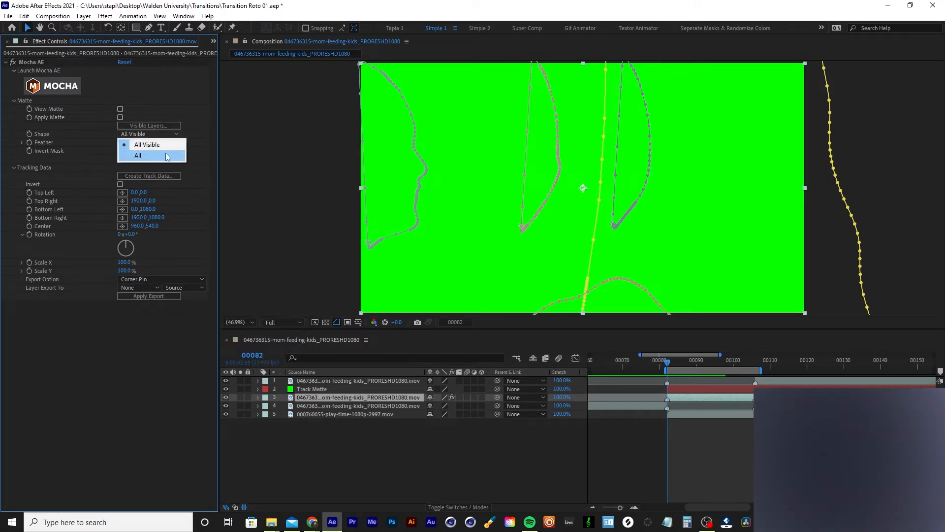
pyautogui.click(120, 117)
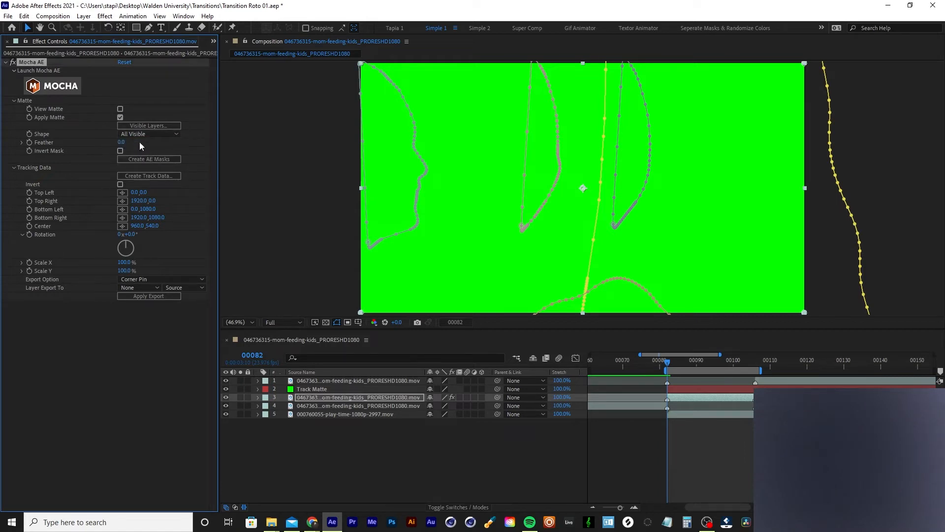
pyautogui.click(687, 397)
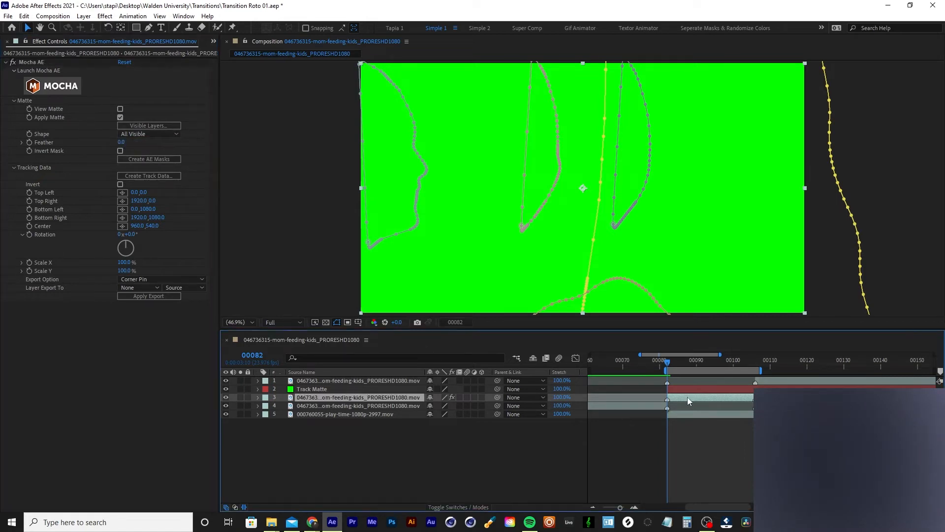
# - Delete all five masks, hair 1 through shoulder, from the kitchen clip that carries the Mocha AE effect
pyautogui.press('m')
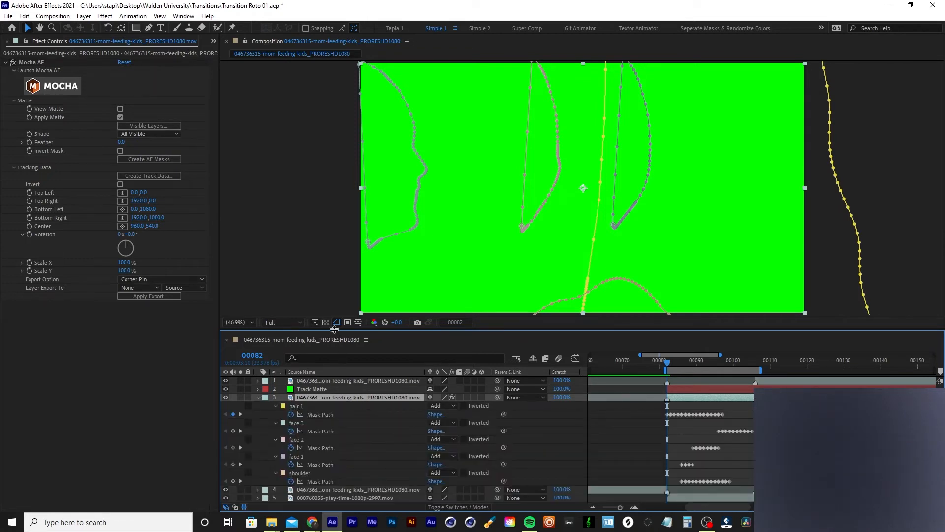
pyautogui.moveTo(334, 328); pyautogui.dragTo(334, 283)
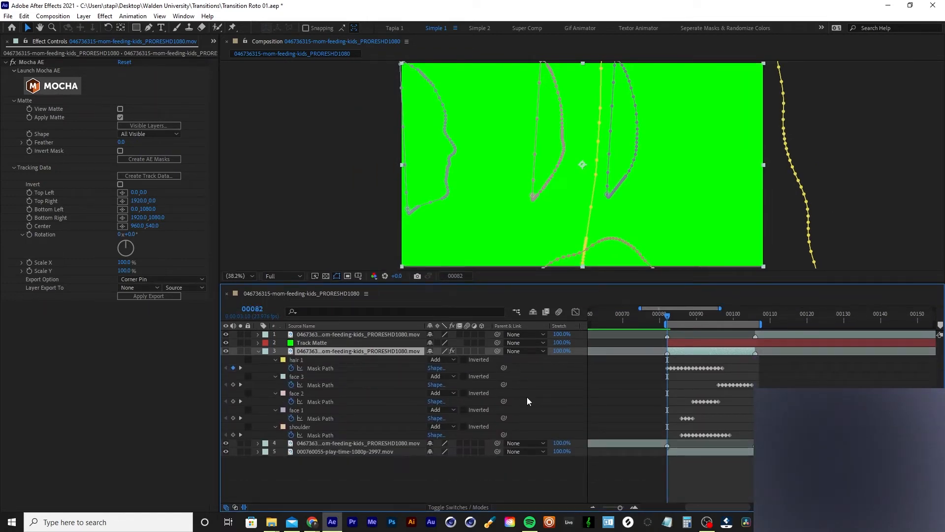
pyautogui.click(299, 363)
pyautogui.keyDown('shift'); pyautogui.click(302, 424); pyautogui.keyUp('shift')
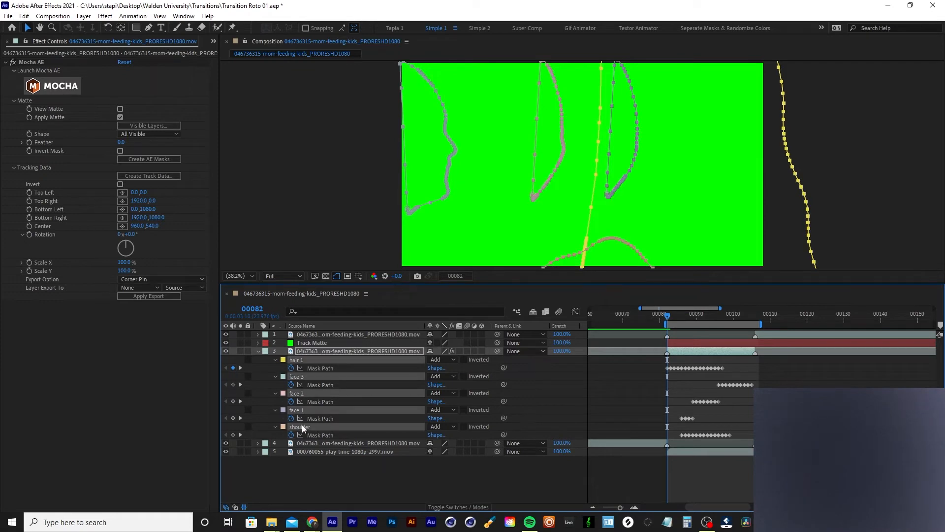
pyautogui.press('Delete')
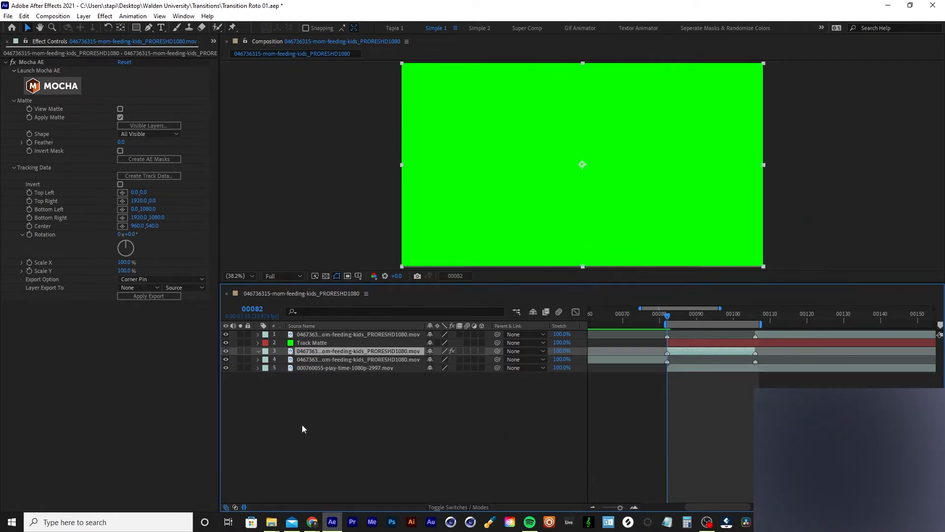
# - Reveal the mask paths of the Track Matte layer in a smaller timeline area and save the project
pyautogui.click(698, 341)
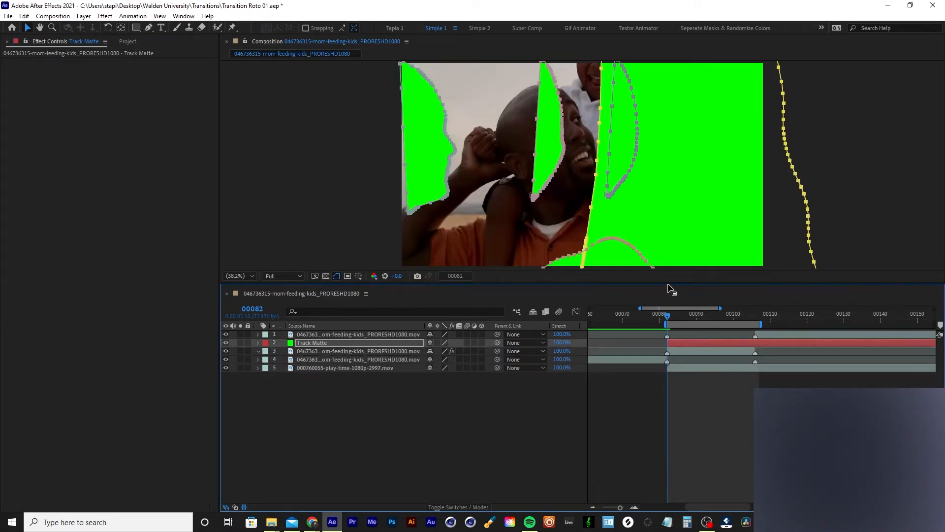
pyautogui.moveTo(670, 285); pyautogui.dragTo(667, 330)
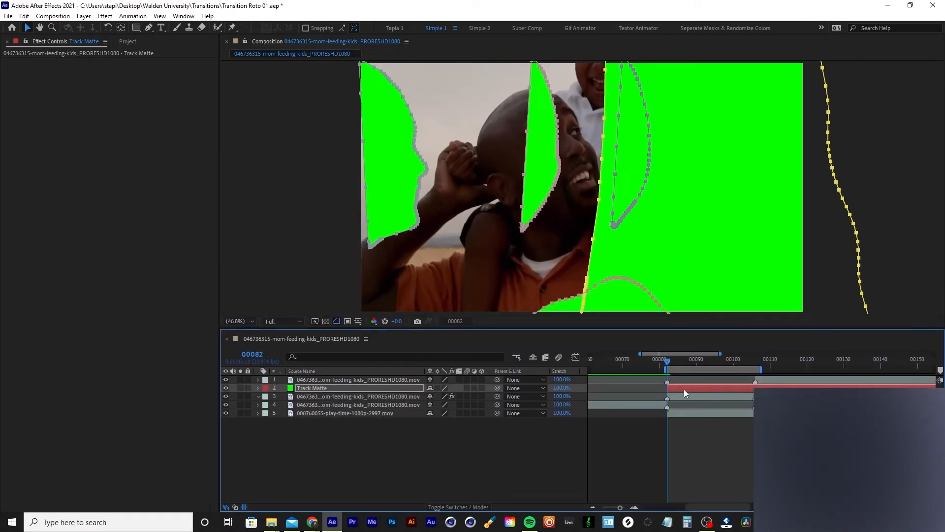
pyautogui.click(684, 389)
pyautogui.press('m')
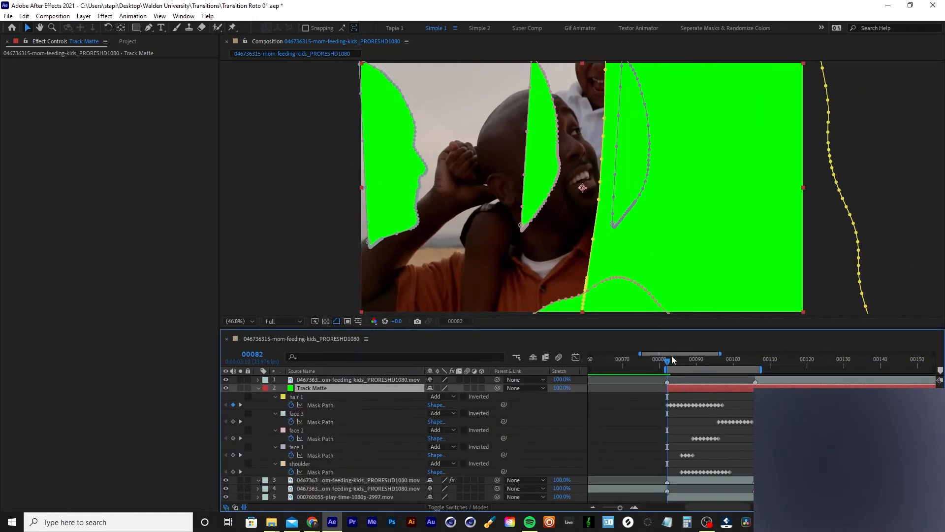
pyautogui.hotkey('ctrl', 's')
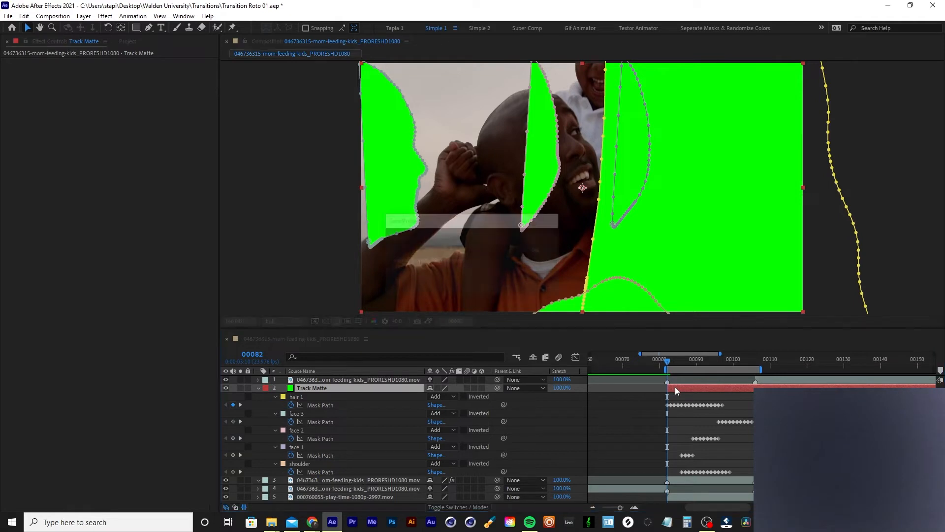
# - Examine where the Track Matte mask path keyframes start and end, checking face 2 and hair 1 between frames 84 and 97
pyautogui.moveTo(682, 366); pyautogui.dragTo(692, 365)
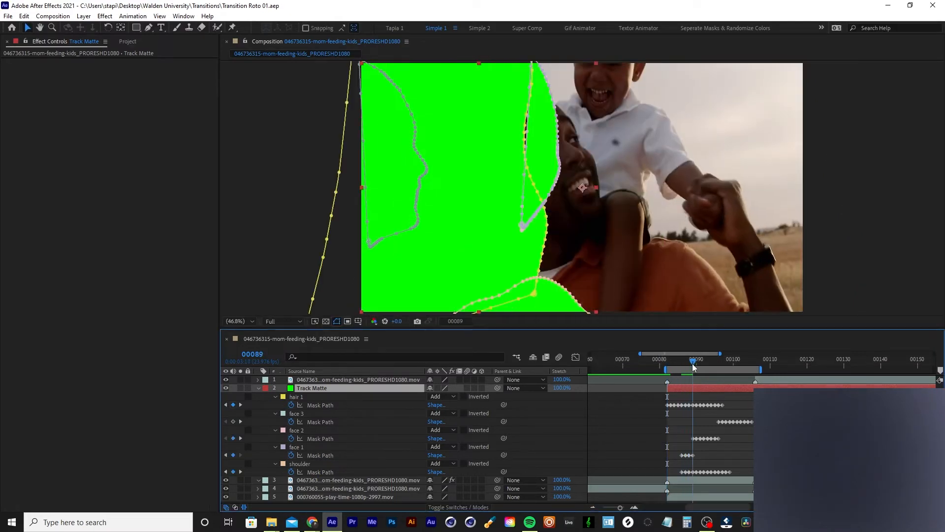
pyautogui.click(693, 438)
pyautogui.moveTo(692, 360)
pyautogui.mouseDown()
pyautogui.moveTo(663, 364)
pyautogui.moveTo(701, 373)
pyautogui.moveTo(690, 371)
pyautogui.mouseUp()
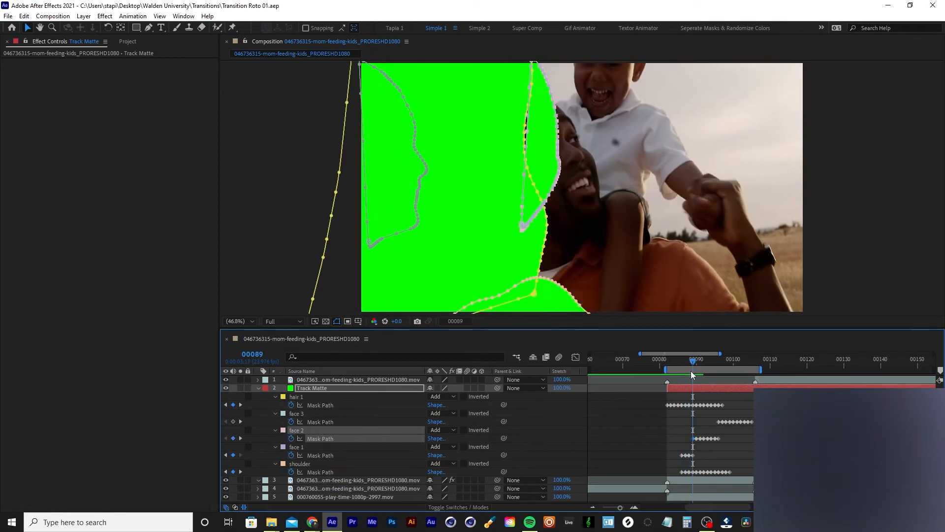
pyautogui.click(723, 405)
pyautogui.click(719, 361)
pyautogui.click(722, 361)
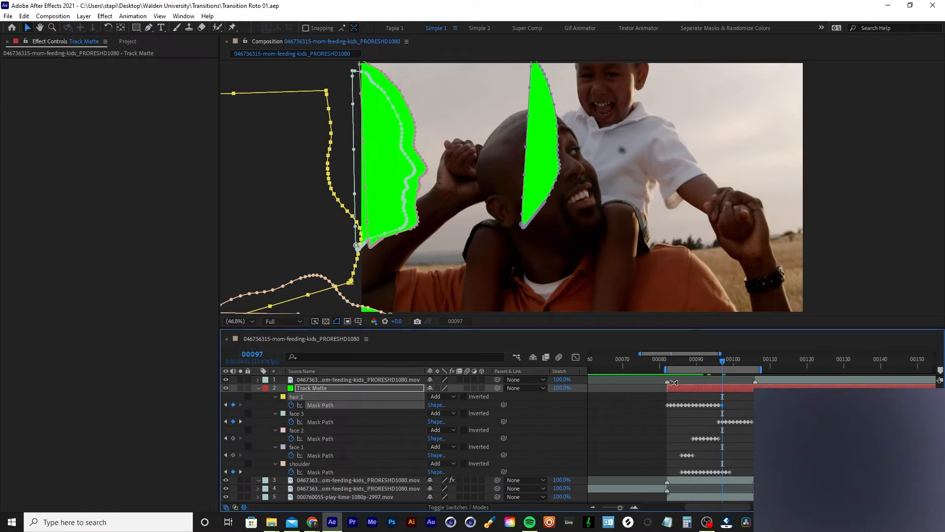
pyautogui.moveTo(727, 356); pyautogui.dragTo(713, 371)
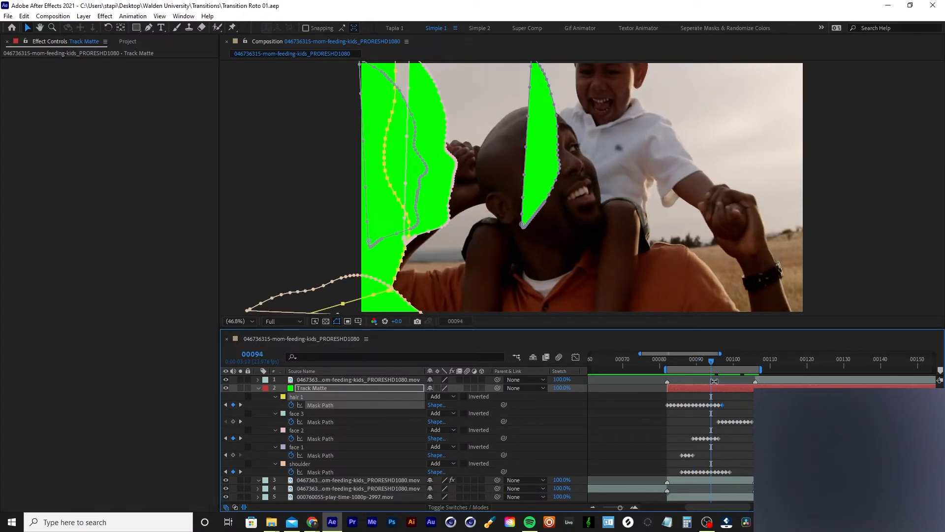
pyautogui.moveTo(709, 355); pyautogui.dragTo(674, 370)
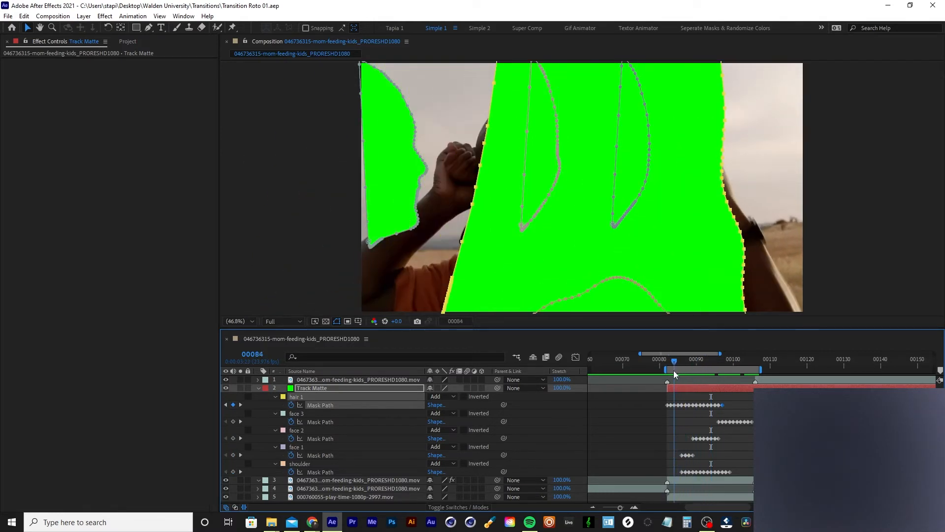
# - Copy face 3's first mask path keyframe from frame 96 to frame 95 and move the mask there outside the frame's left edge
pyautogui.click(427, 171)
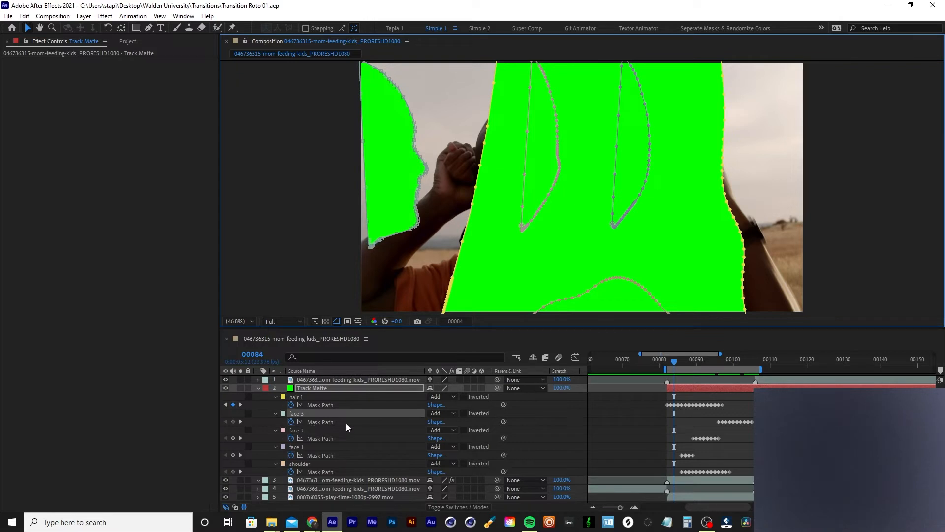
pyautogui.moveTo(695, 362); pyautogui.dragTo(719, 364)
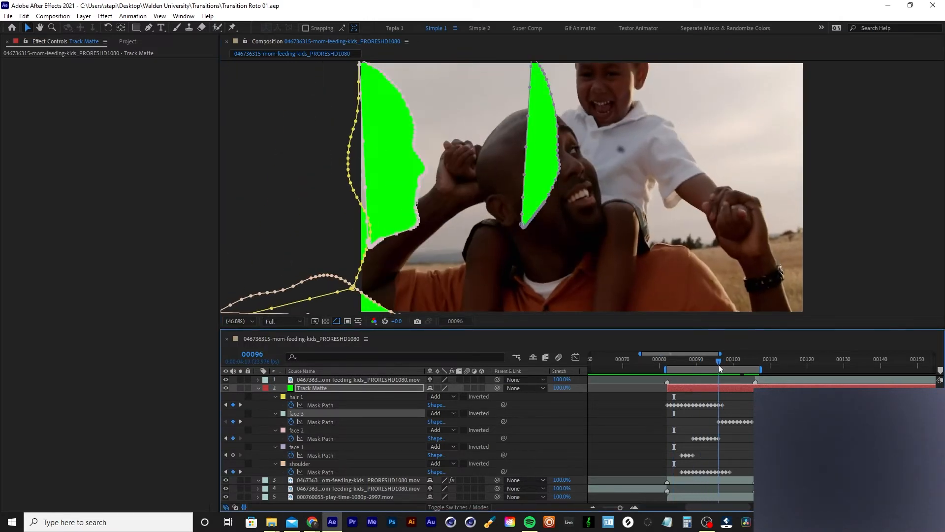
pyautogui.click(718, 422)
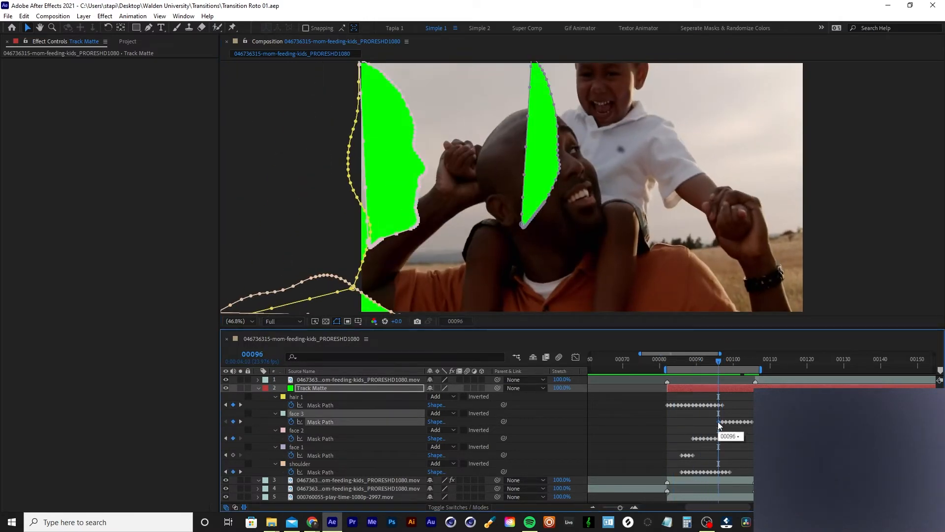
pyautogui.moveTo(720, 361); pyautogui.dragTo(718, 361)
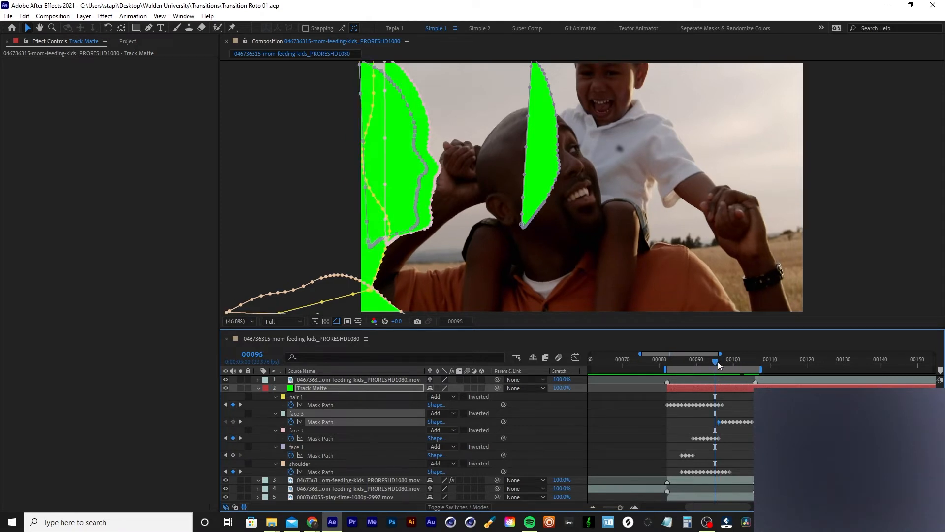
pyautogui.hotkey('alt', 'shift', 'm')
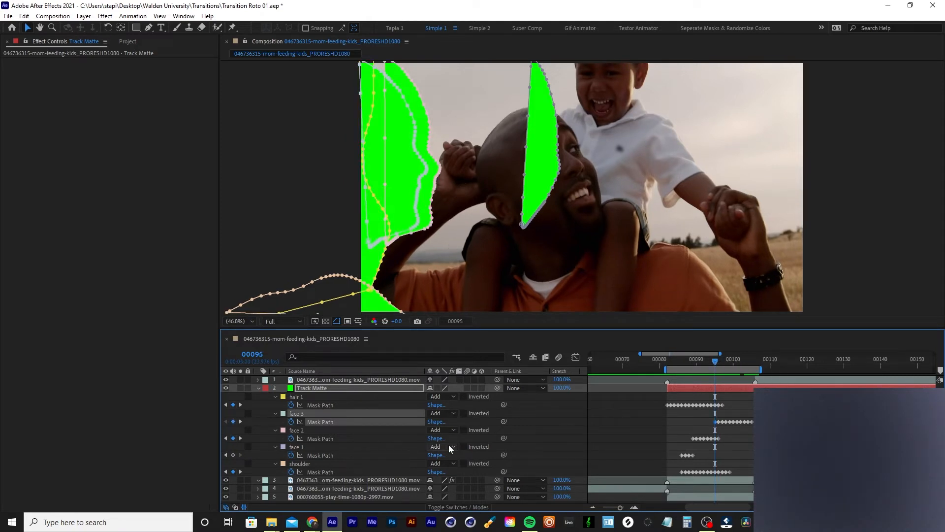
pyautogui.doubleClick(426, 172)
pyautogui.moveTo(417, 182); pyautogui.dragTo(335, 183)
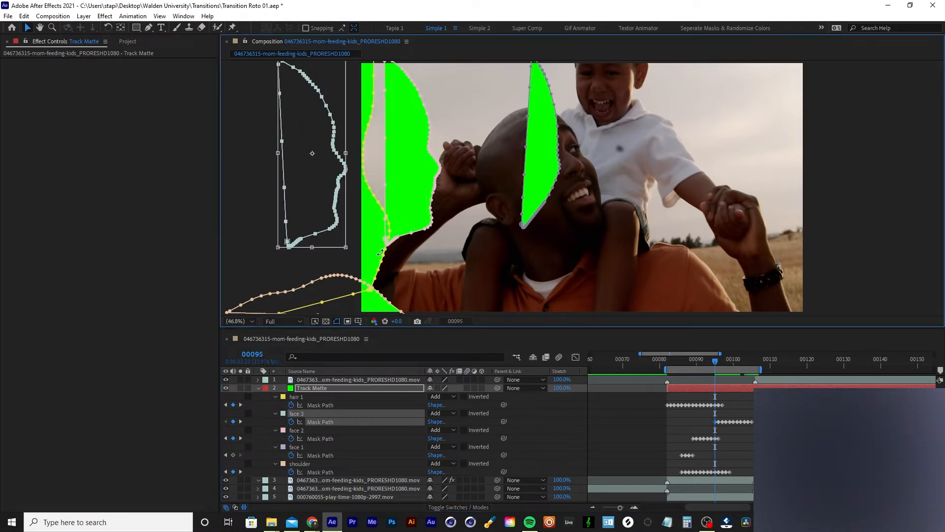
# - Copy face 2's first mask path keyframe from frame 89 to frame 88 and move the mask there outside the frame's left edge
pyautogui.moveTo(713, 359); pyautogui.dragTo(704, 361)
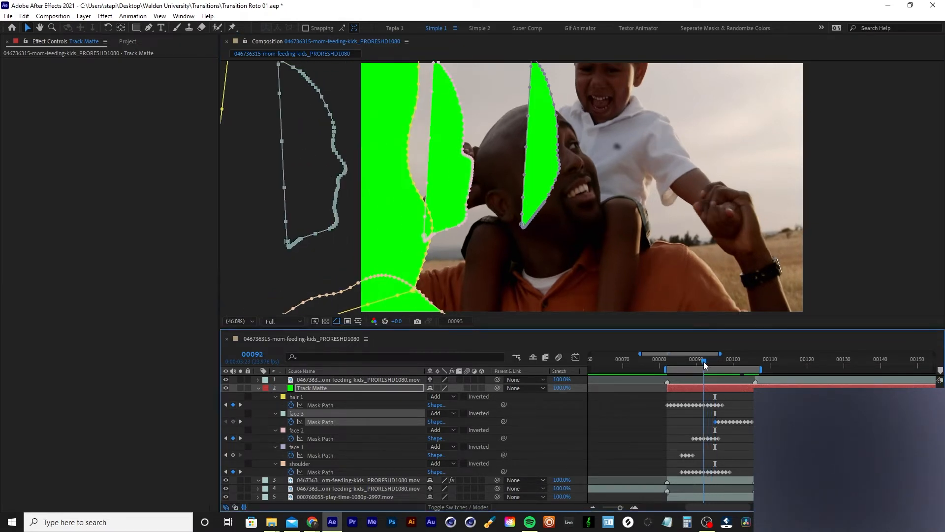
pyautogui.click(308, 431)
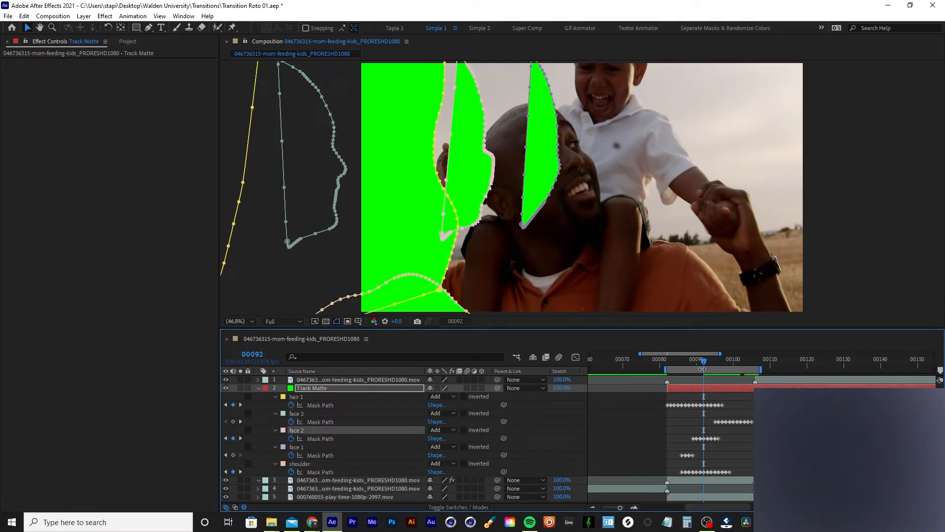
pyautogui.moveTo(699, 366)
pyautogui.mouseDown()
pyautogui.moveTo(681, 377)
pyautogui.moveTo(690, 375)
pyautogui.mouseUp()
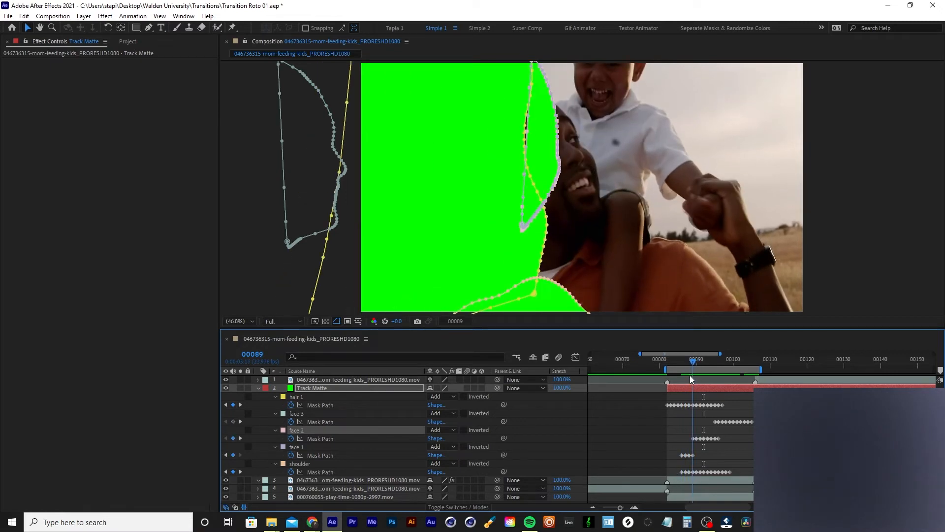
pyautogui.click(694, 438)
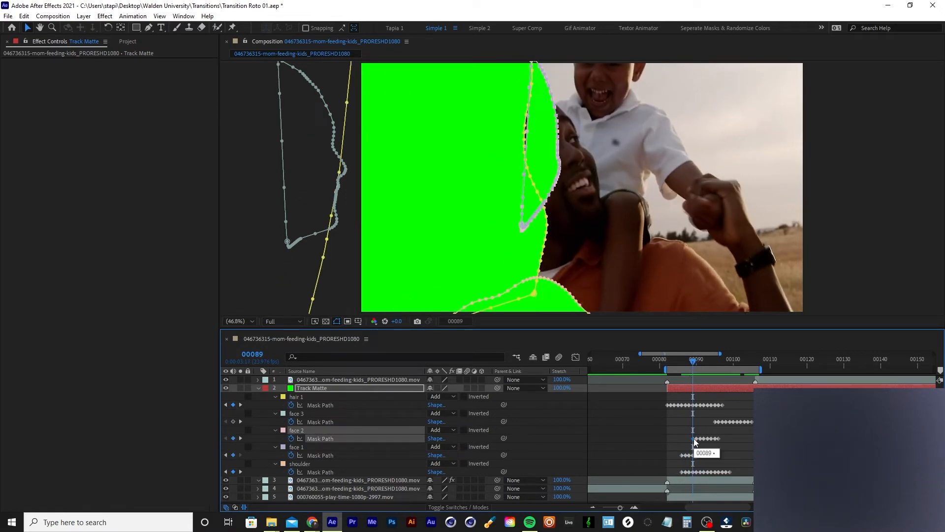
pyautogui.press('pageup')
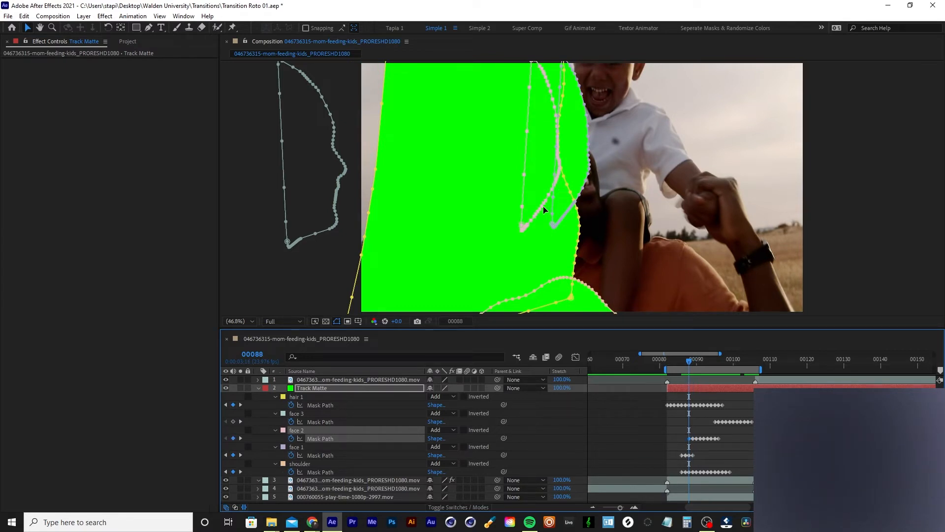
pyautogui.doubleClick(539, 176)
pyautogui.moveTo(538, 177); pyautogui.dragTo(313, 191)
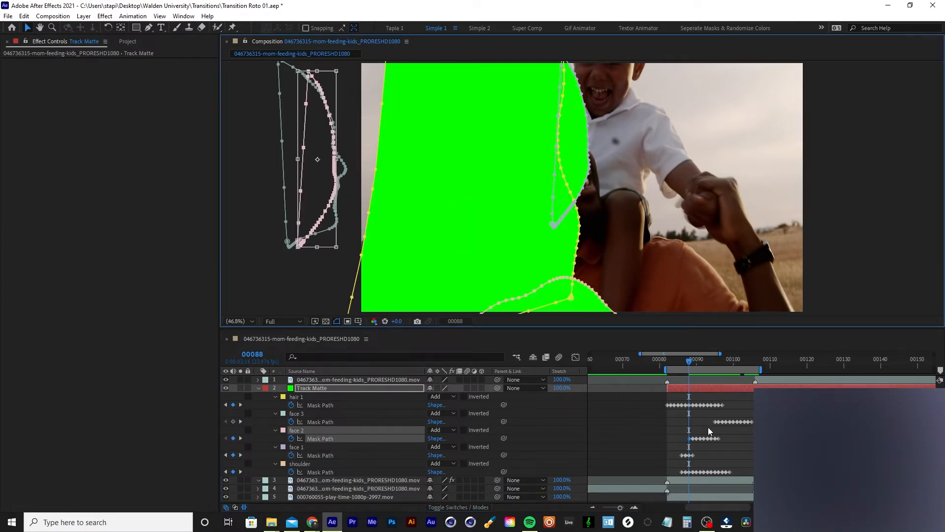
# - Copy face 1's last mask path keyframe from frame 89 to frame 90 and move the mask there outside the frame's left edge
pyautogui.moveTo(701, 361); pyautogui.dragTo(719, 364)
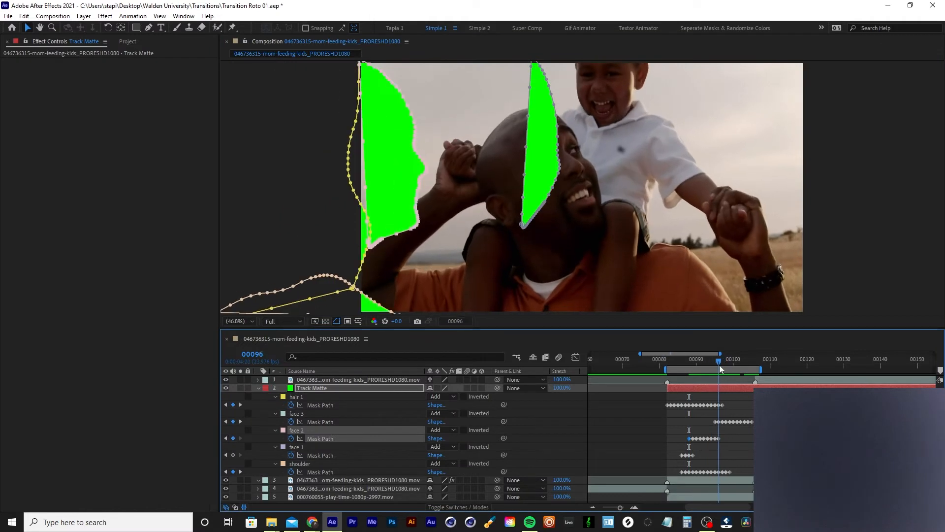
pyautogui.click(552, 197)
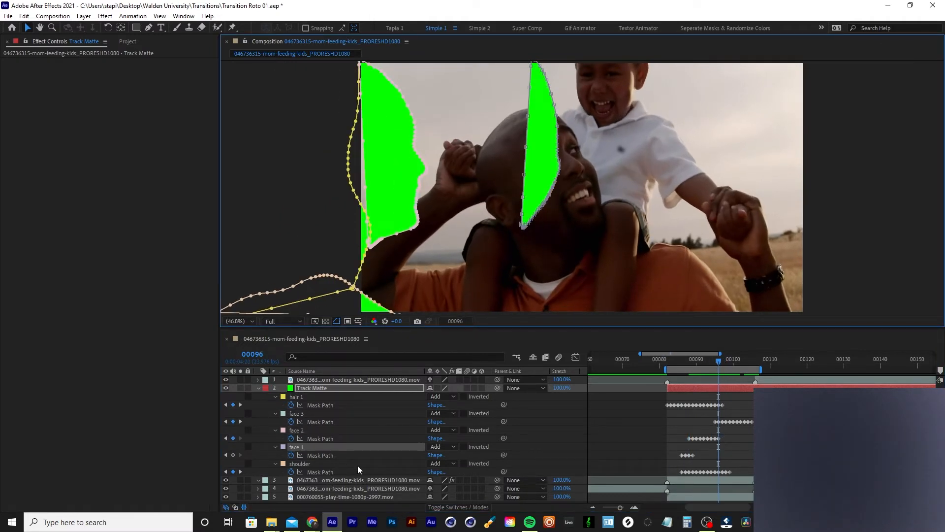
pyautogui.click(324, 457)
pyautogui.moveTo(698, 362)
pyautogui.mouseDown()
pyautogui.moveTo(677, 367)
pyautogui.moveTo(692, 369)
pyautogui.mouseUp()
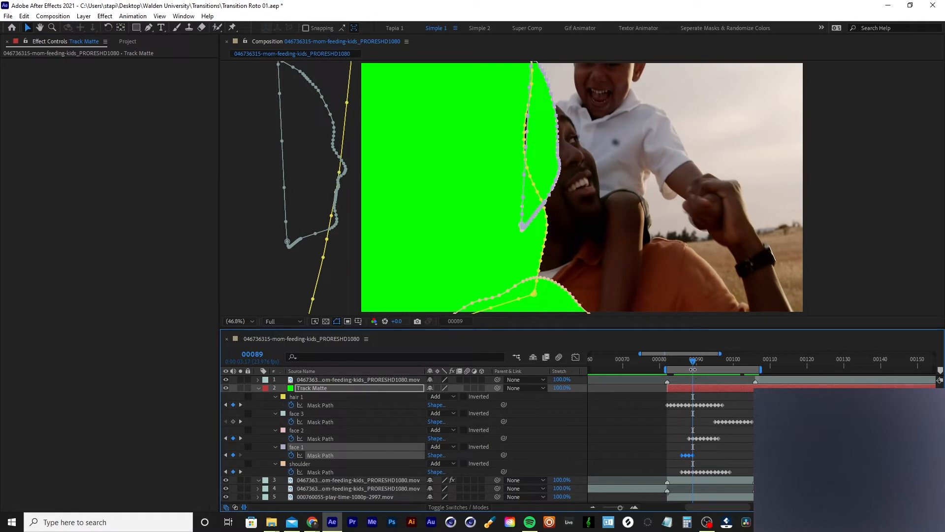
pyautogui.click(696, 362)
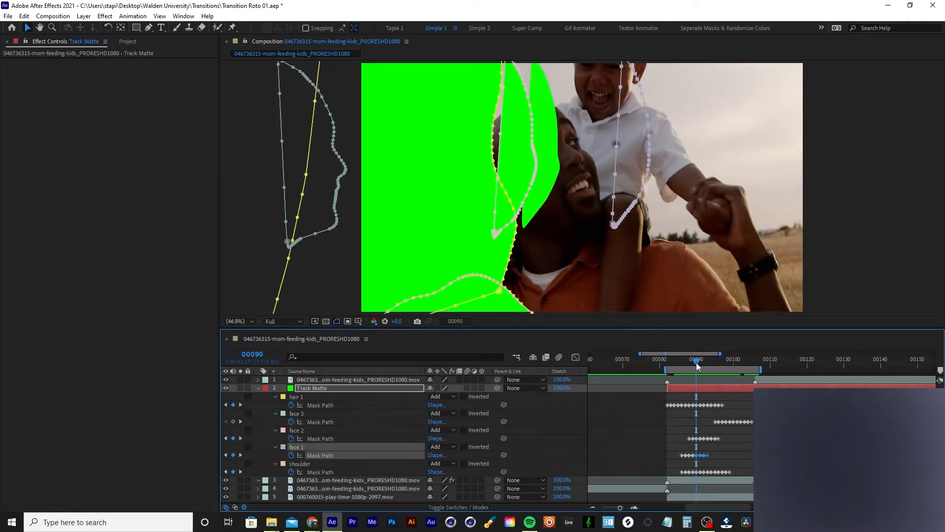
pyautogui.press('Delete')
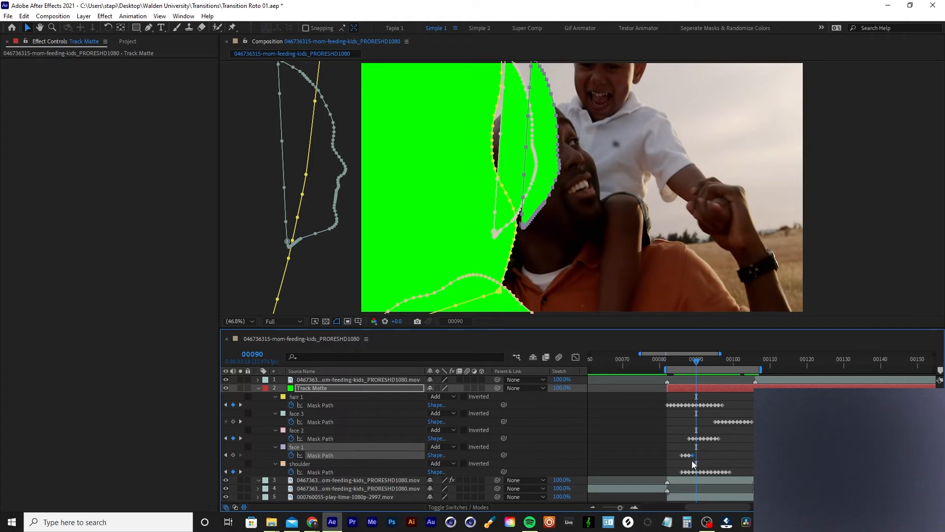
pyautogui.hotkey('ctrl', 'v')
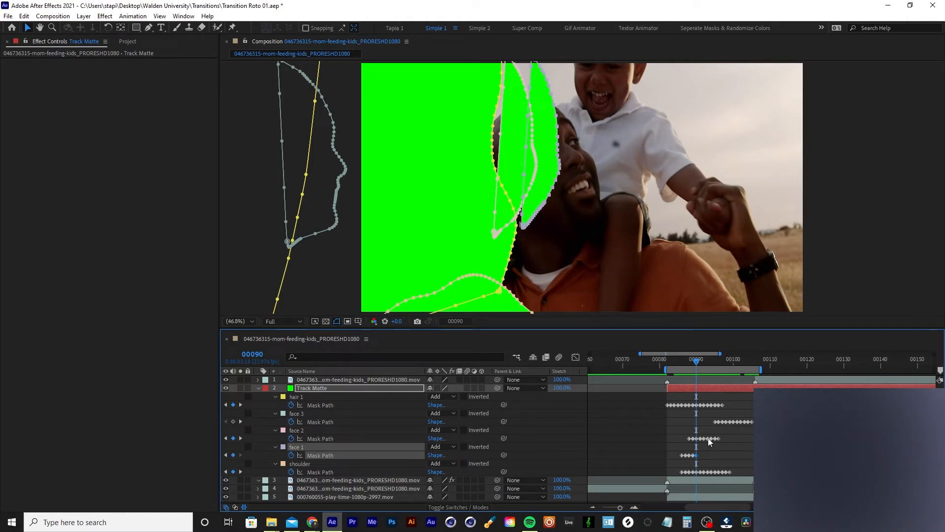
pyautogui.doubleClick(558, 155)
pyautogui.moveTo(544, 167); pyautogui.dragTo(324, 165)
# - Copy face 2's last mask path keyframe from frame 96 to frame 97 and move the mask there outside the frame's left edge
pyautogui.moveTo(699, 367); pyautogui.dragTo(743, 370)
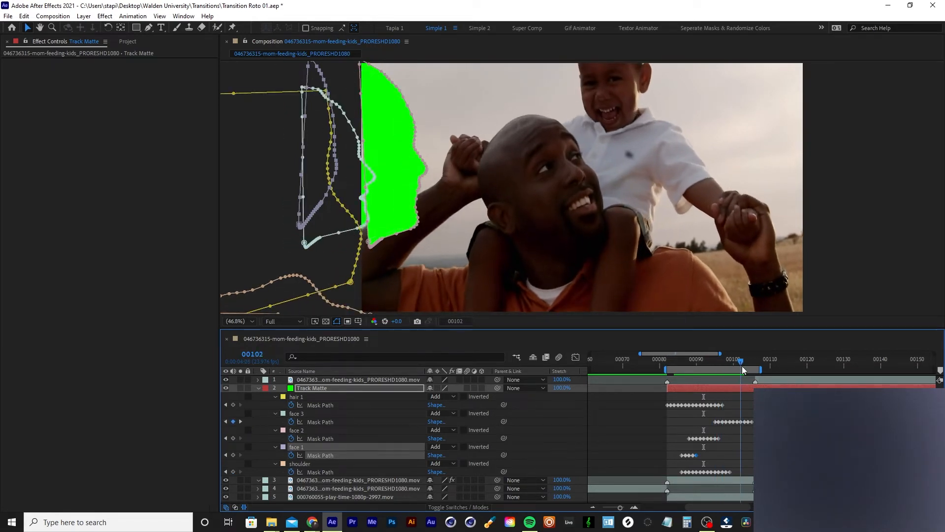
pyautogui.click(415, 149)
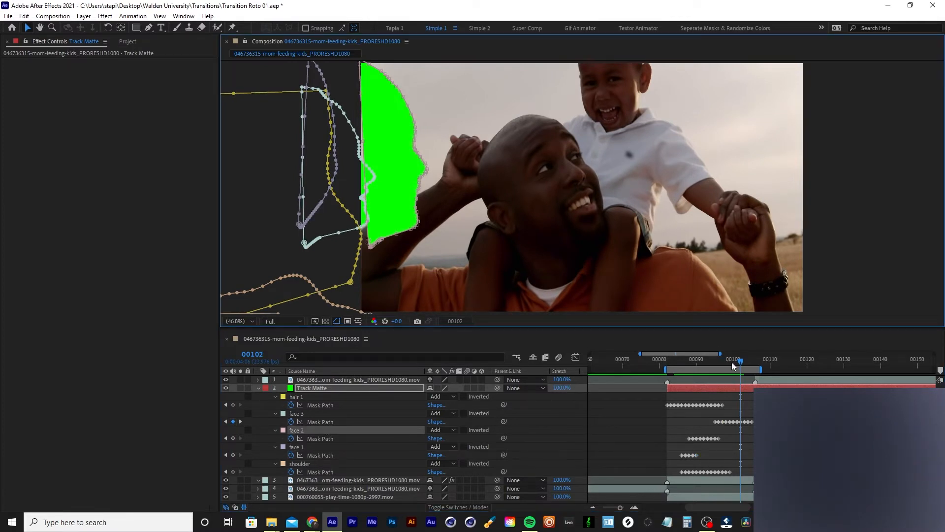
pyautogui.moveTo(732, 365); pyautogui.dragTo(721, 365)
pyautogui.click(719, 438)
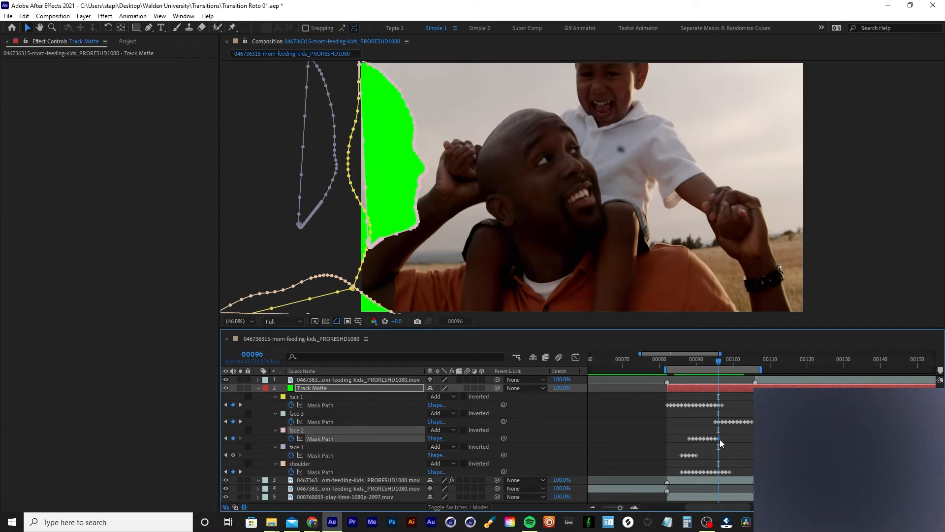
pyautogui.press('pagedown')
pyautogui.hotkey('ctrl', 'v')
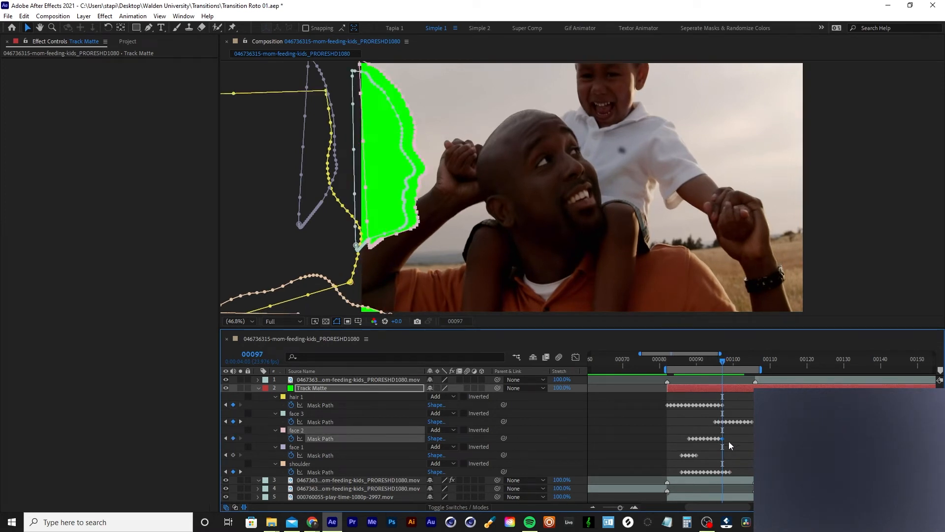
pyautogui.doubleClick(425, 168)
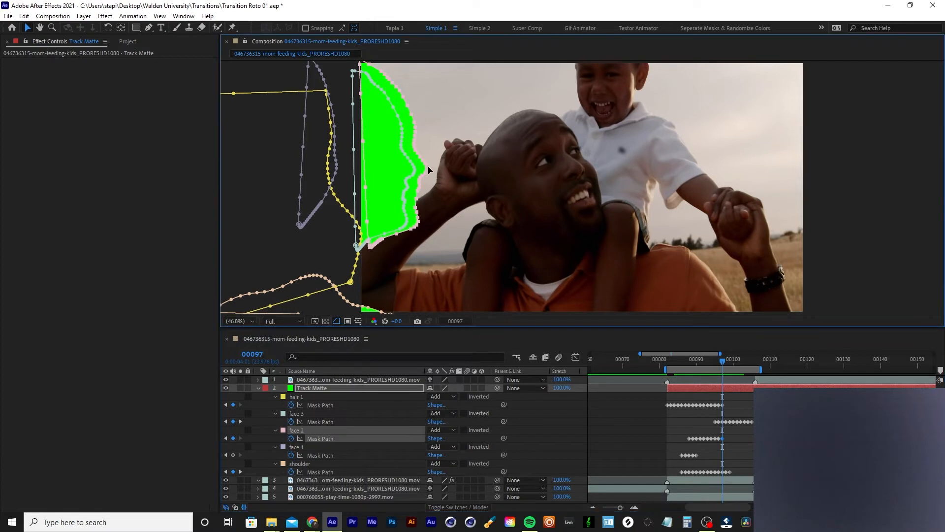
pyautogui.moveTo(400, 168); pyautogui.dragTo(298, 171)
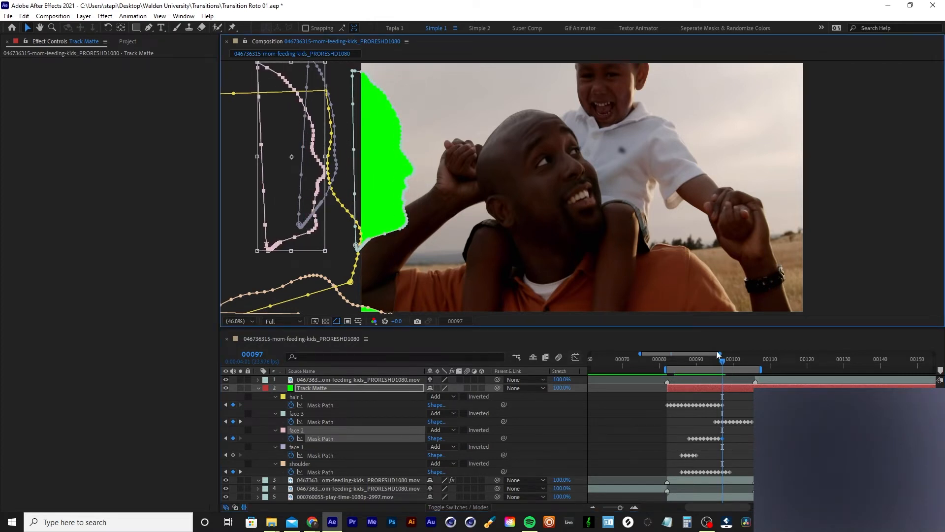
# - Check the masks up to frame 105 and save the project
pyautogui.moveTo(722, 359); pyautogui.dragTo(753, 366)
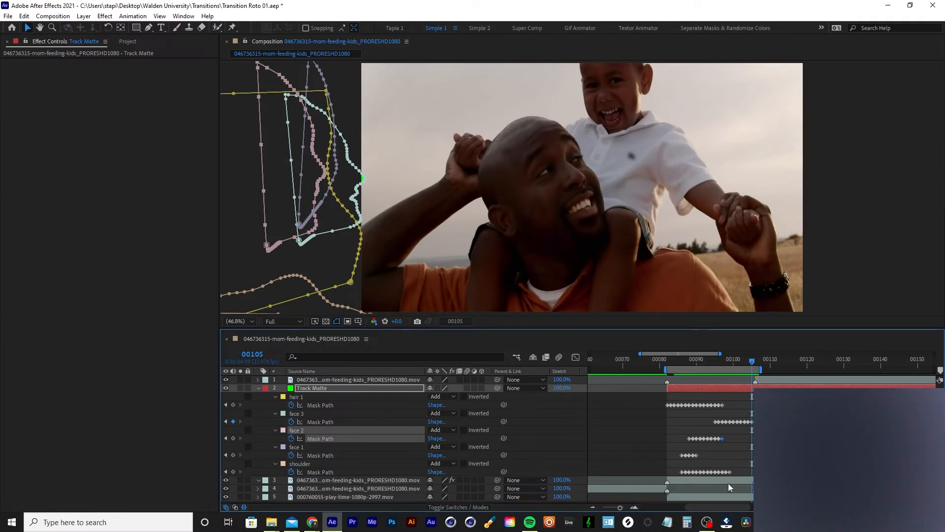
pyautogui.click(728, 482)
pyautogui.hotkey('ctrl', 's')
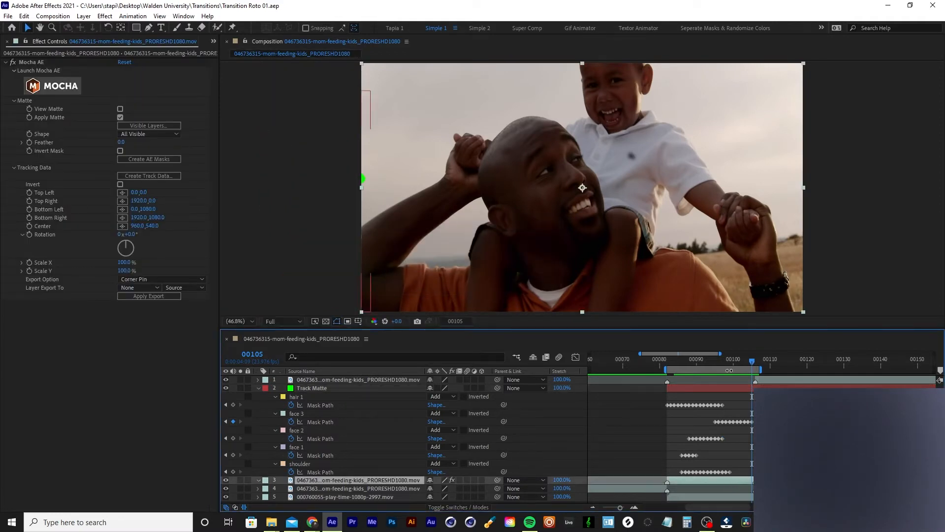
# - Draw a closed five-point Pen mask on the Track Matte layer at frame 95, covering the gap between the hair and face masks
pyautogui.click(742, 389)
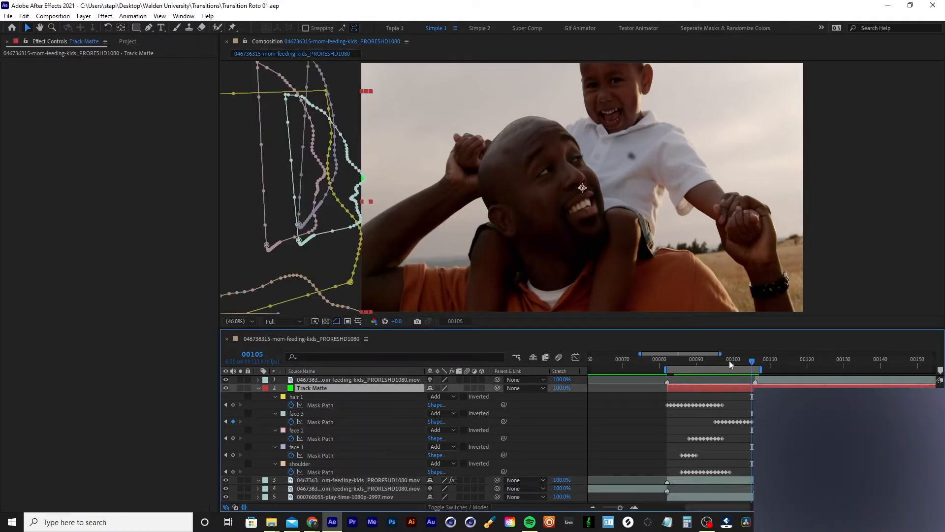
pyautogui.moveTo(729, 362); pyautogui.dragTo(715, 377)
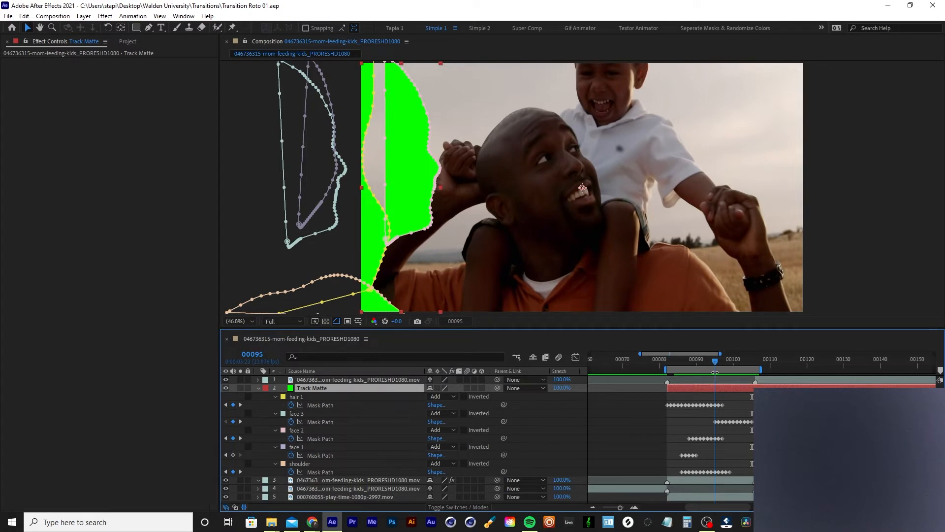
pyautogui.click(744, 437)
pyautogui.click(734, 389)
pyautogui.click(148, 27)
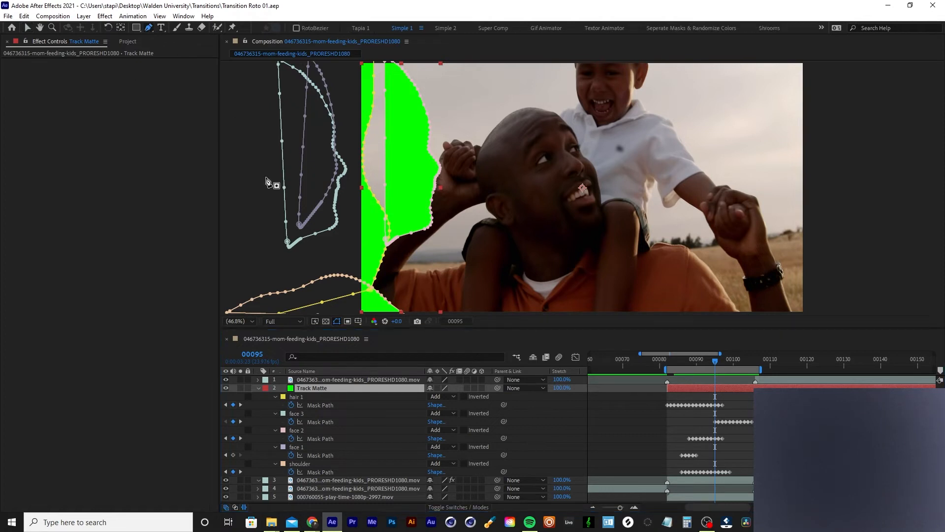
pyautogui.moveTo(388, 225); pyautogui.dragTo(408, 211)
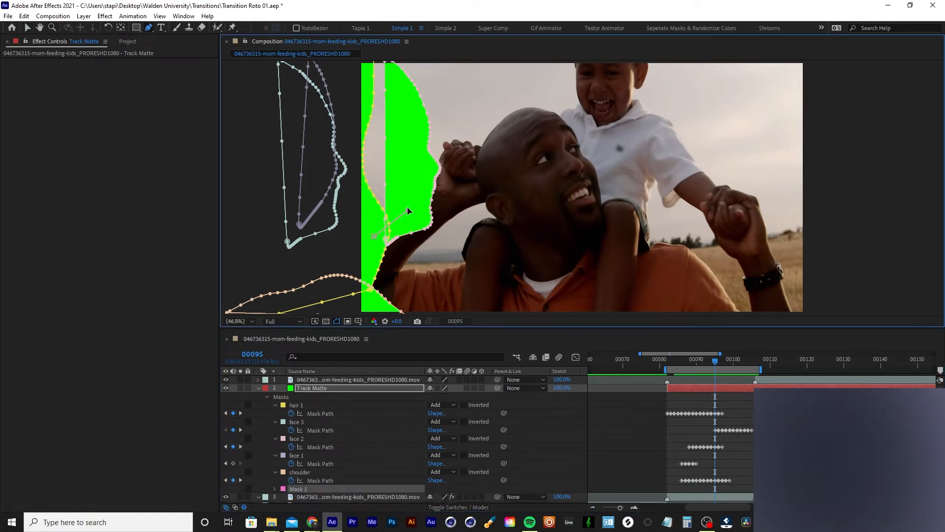
pyautogui.press('space')
pyautogui.moveTo(387, 81); pyautogui.dragTo(403, 127)
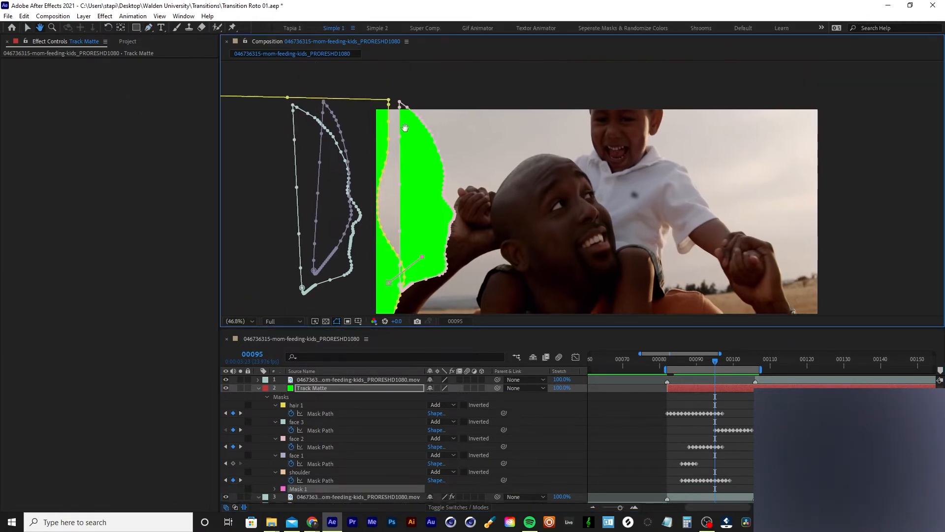
pyautogui.click(405, 91)
pyautogui.click(377, 90)
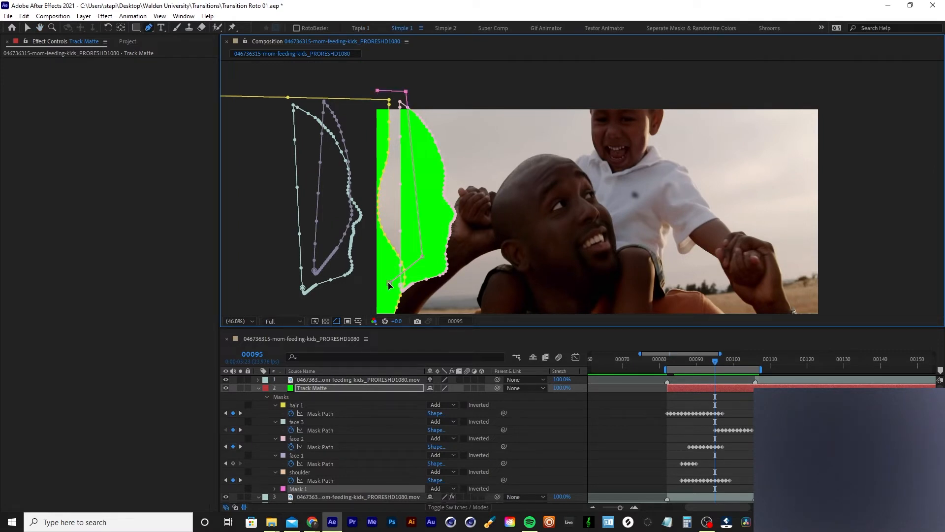
pyautogui.click(389, 283)
pyautogui.moveTo(385, 197); pyautogui.dragTo(362, 206)
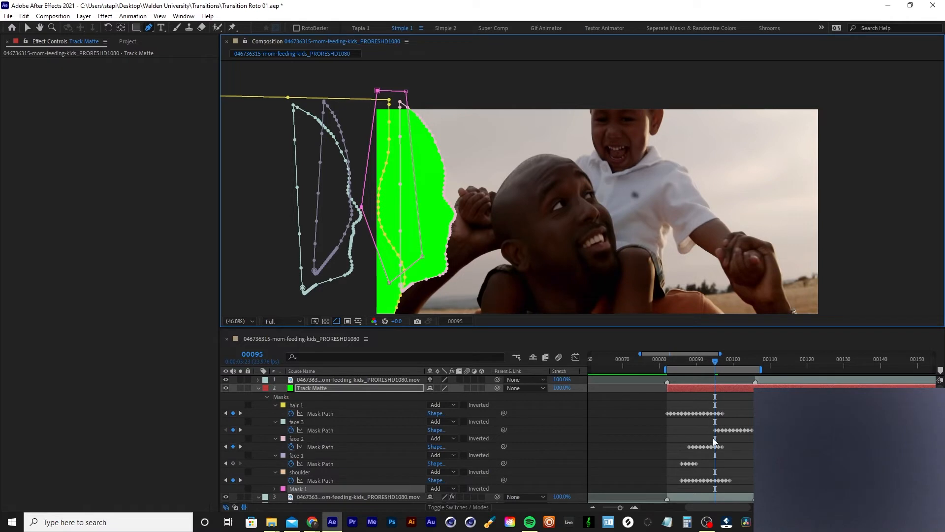
# - Animate Mask 1's path by keyframing it at frame 95 and moving the mask onto the gap between hair and face at frame 90
pyautogui.press('u')
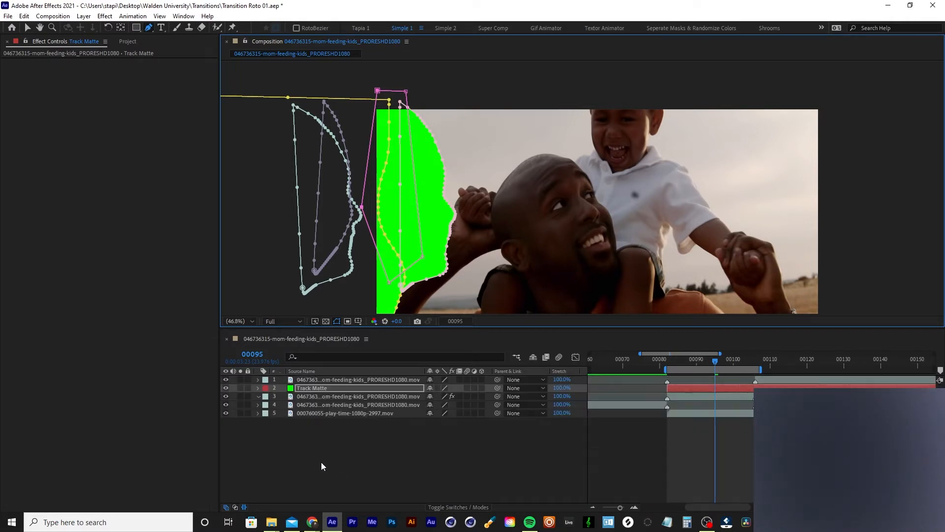
pyautogui.press('u')
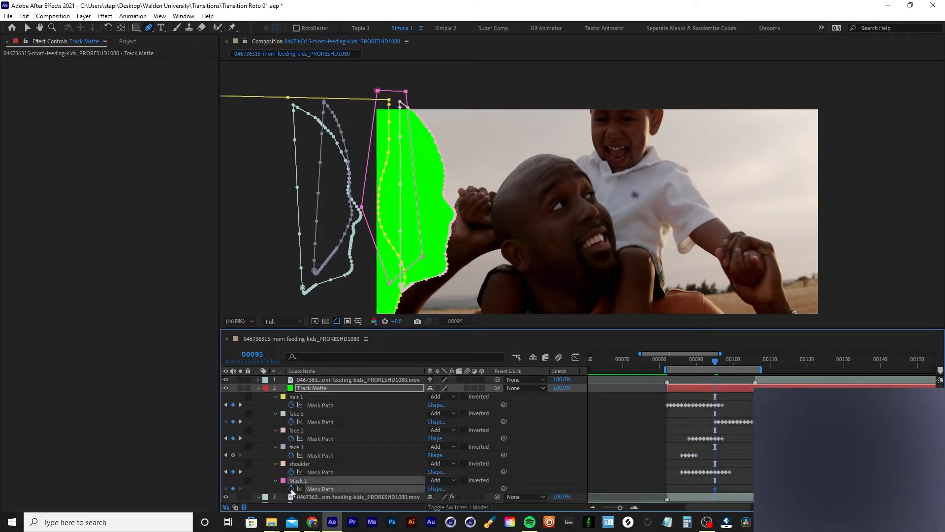
pyautogui.press('pagedown')
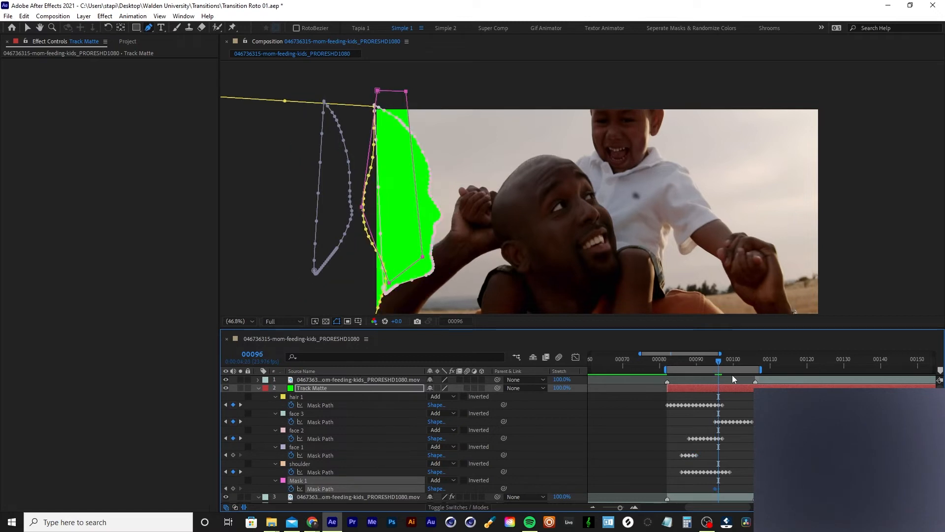
pyautogui.press('pageup')
pyautogui.press('pageup')
pyautogui.press('pageup')
pyautogui.press('pageup')
pyautogui.press('pageup')
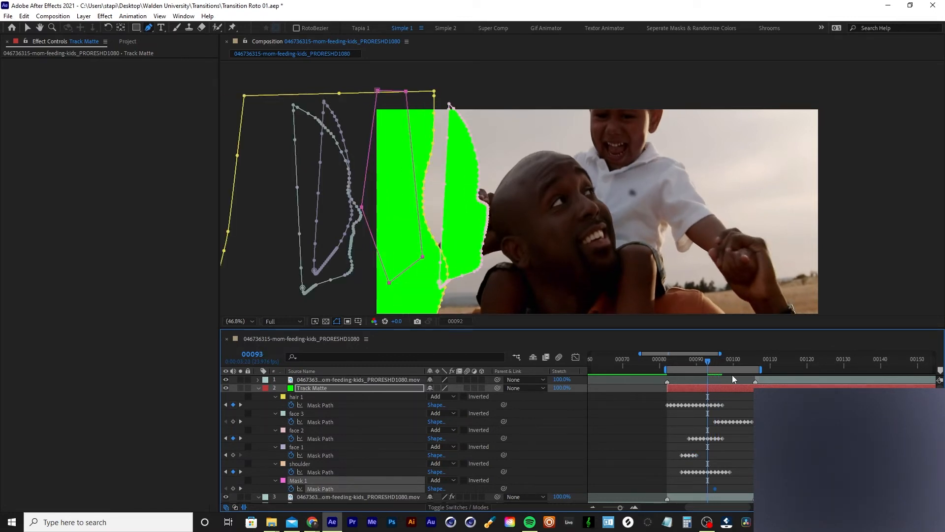
pyautogui.press('pageup')
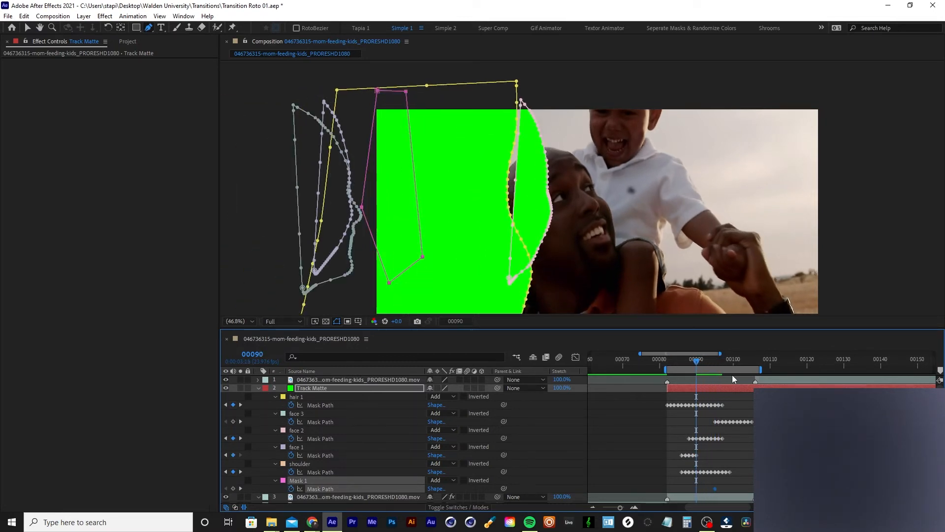
pyautogui.moveTo(405, 92); pyautogui.dragTo(515, 87)
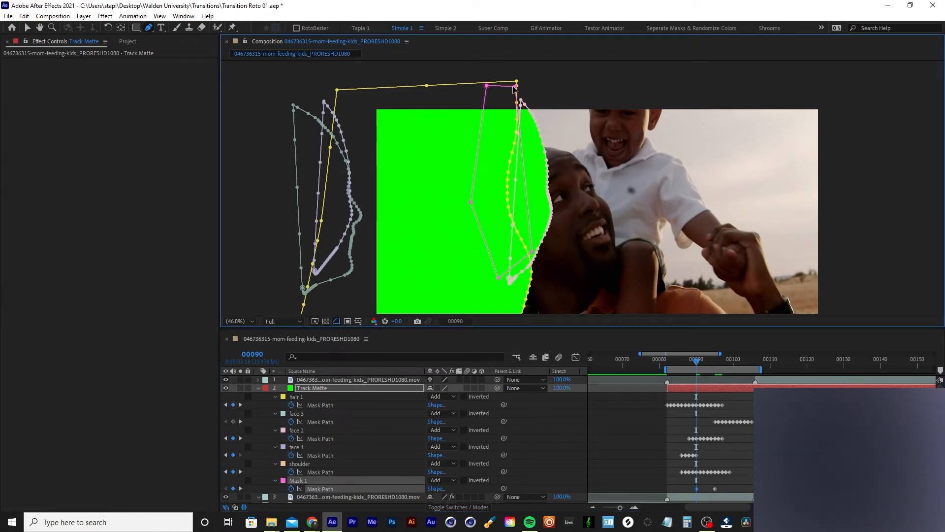
# - Reshape Mask 1 at frame 90 by adjusting its two upper points and its lowest point to cover the gap
pyautogui.press('v')
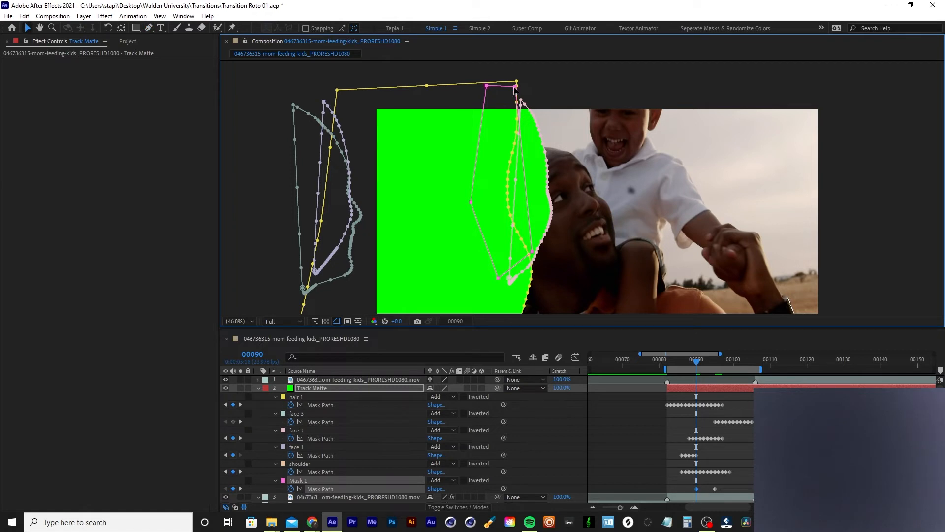
pyautogui.click(530, 89)
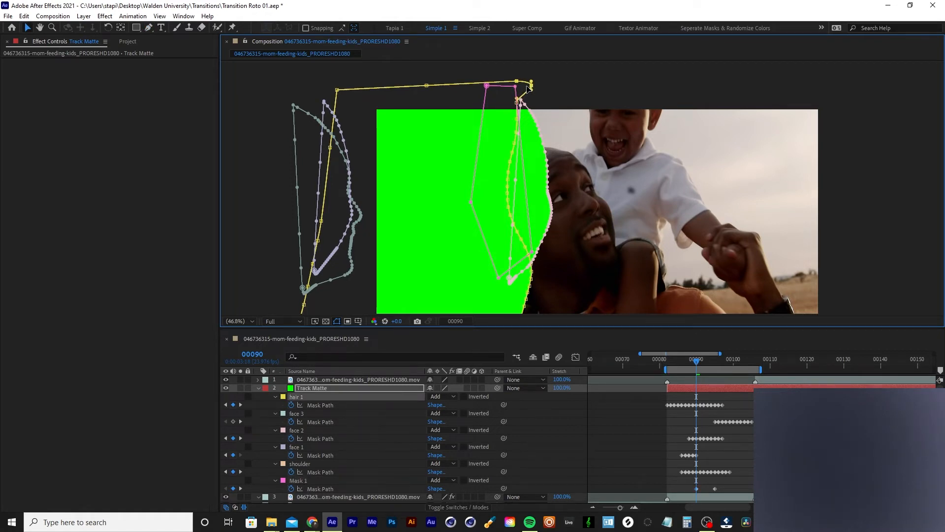
pyautogui.moveTo(487, 86); pyautogui.dragTo(524, 82)
pyautogui.hotkey('ctrl', 'z')
pyautogui.hotkey('ctrl', 'z')
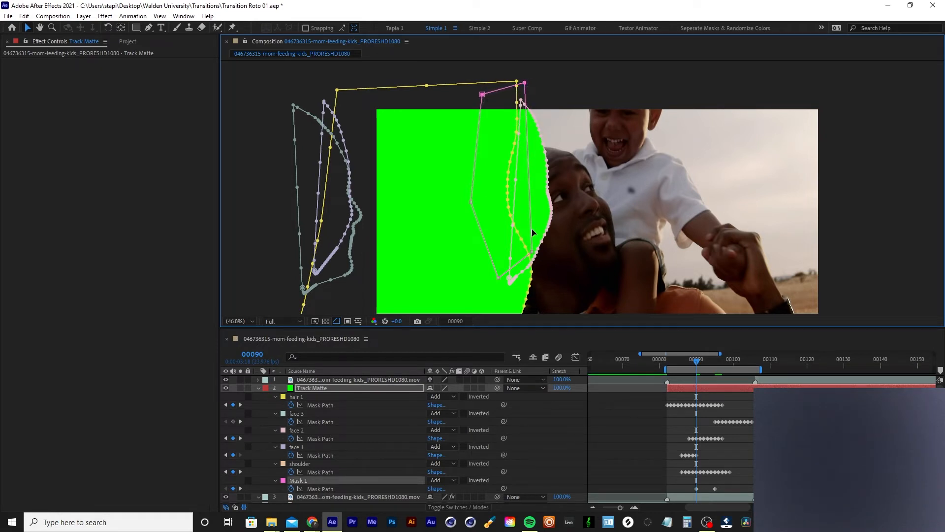
pyautogui.moveTo(497, 279); pyautogui.dragTo(494, 275)
# - Reposition Mask 1 over the hair-to-face gap at frame 89 and over the narrow gap along the frame's left edge at frame 96
pyautogui.moveTo(695, 362); pyautogui.dragTo(692, 361)
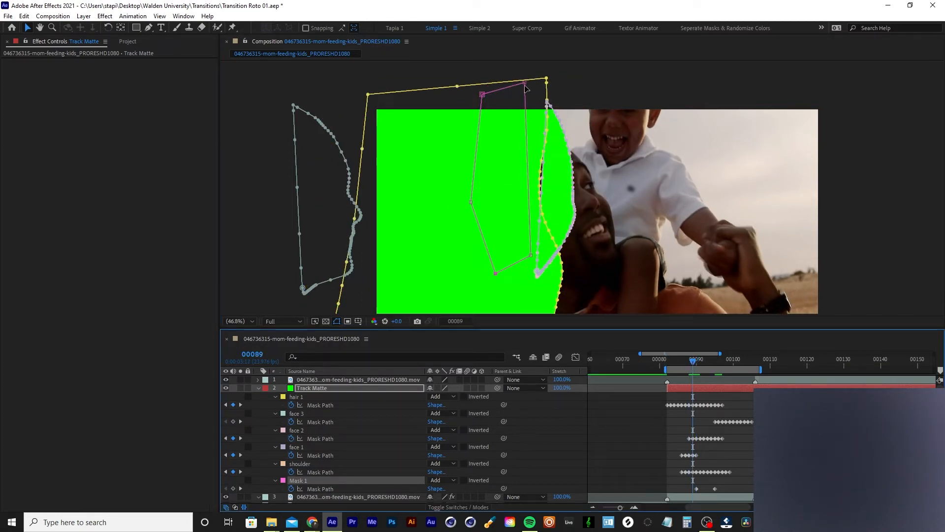
pyautogui.doubleClick(526, 88)
pyautogui.moveTo(497, 137); pyautogui.dragTo(516, 139)
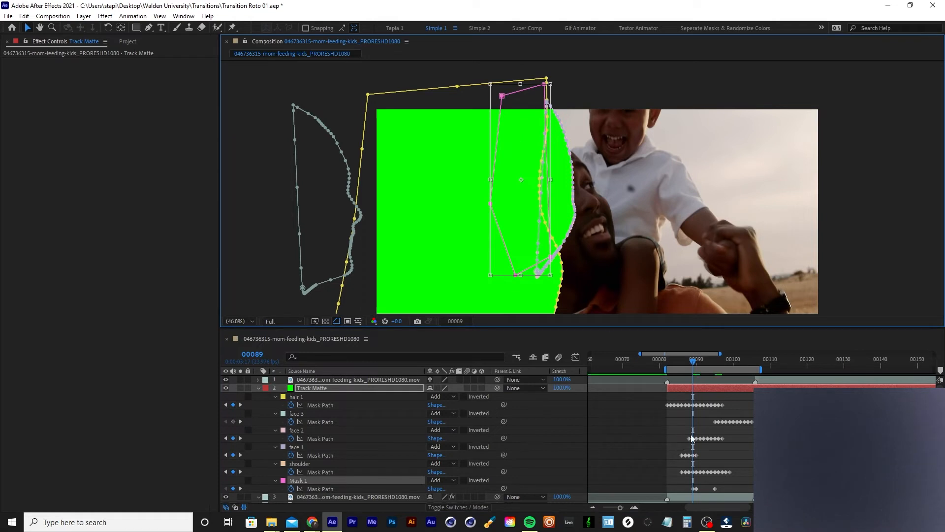
pyautogui.moveTo(692, 362); pyautogui.dragTo(717, 375)
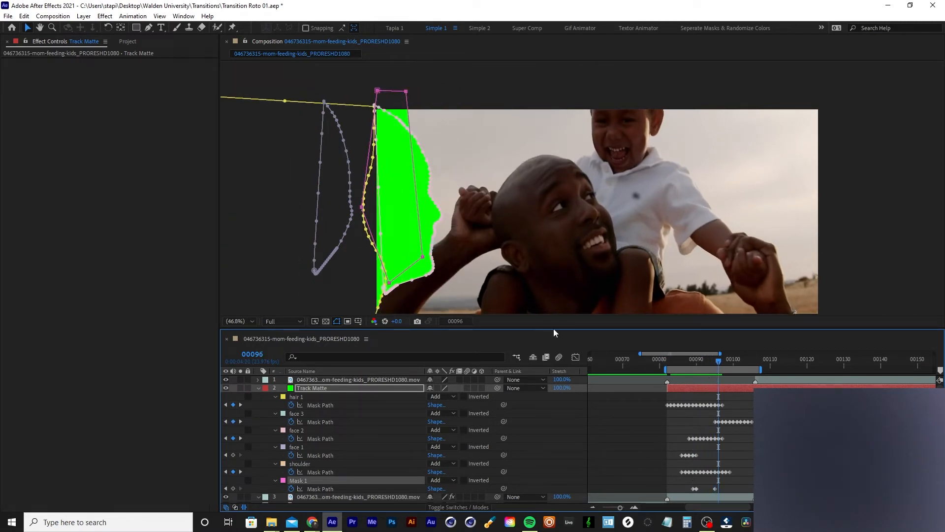
pyautogui.doubleClick(423, 257)
pyautogui.moveTo(405, 240); pyautogui.dragTo(371, 254)
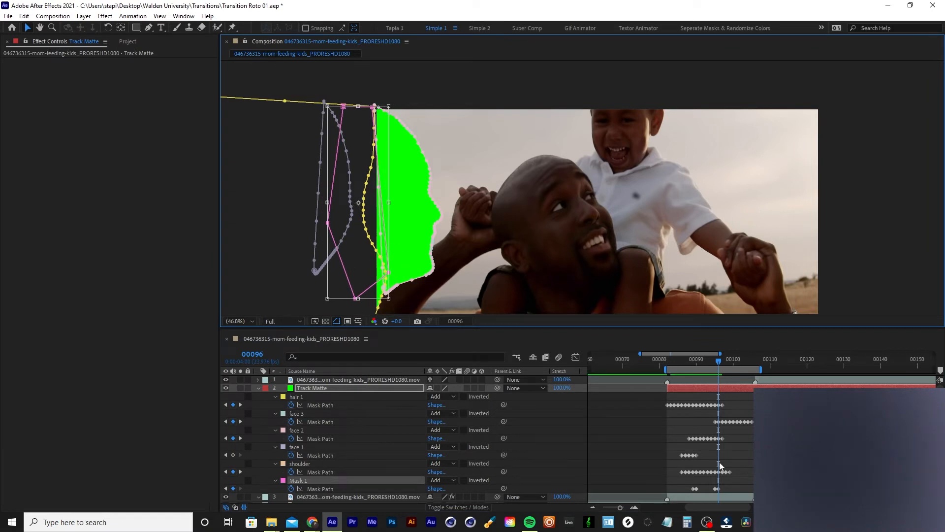
# - Move Mask 1 completely outside the frame's left edge at frame 82
pyautogui.click(742, 463)
pyautogui.moveTo(375, 266); pyautogui.dragTo(391, 210)
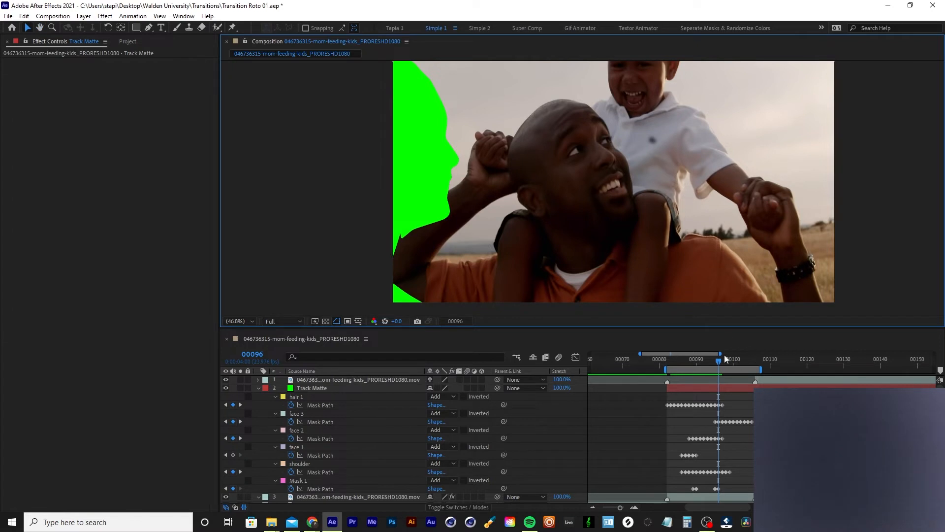
pyautogui.moveTo(725, 358); pyautogui.dragTo(668, 369)
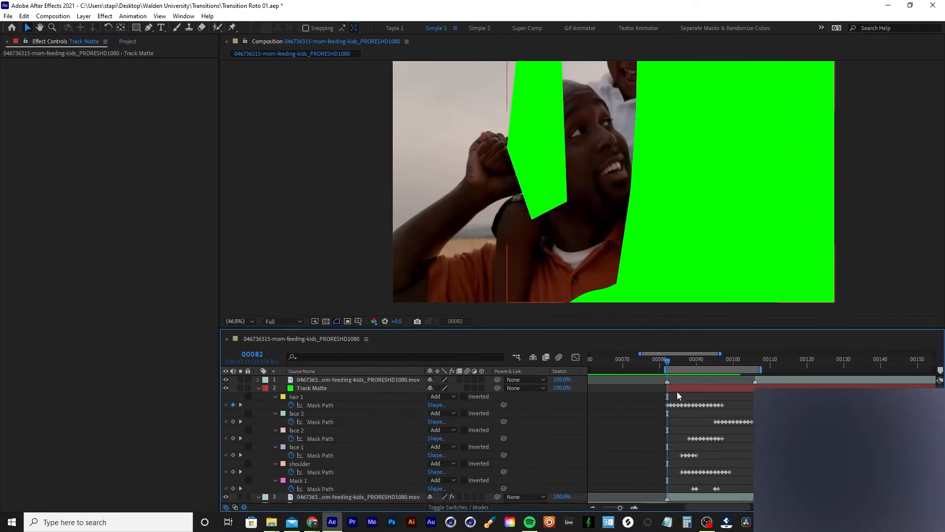
pyautogui.click(677, 389)
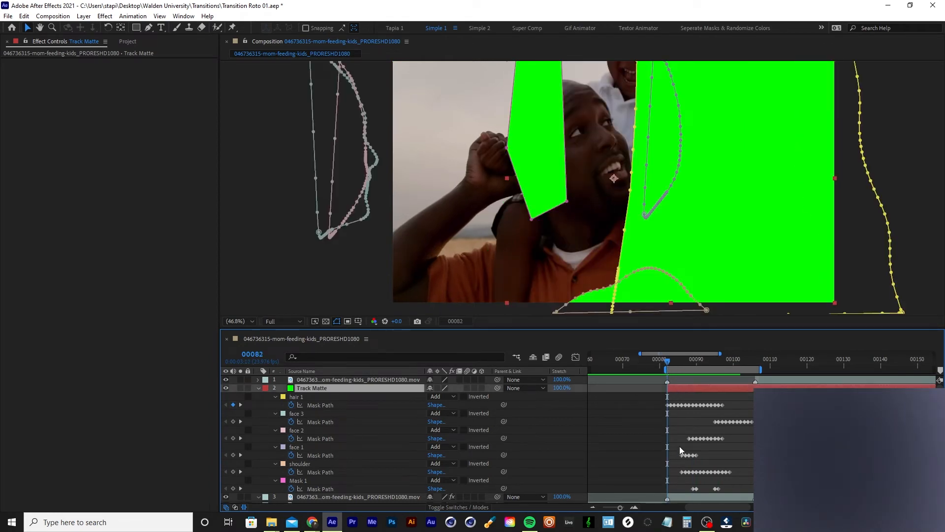
pyautogui.doubleClick(567, 204)
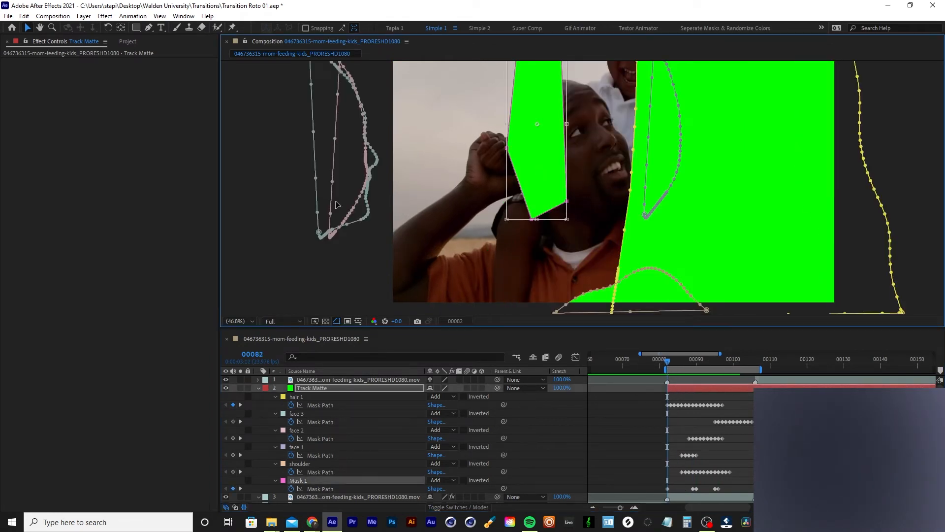
pyautogui.moveTo(336, 202); pyautogui.dragTo(318, 204)
pyautogui.moveTo(667, 369)
pyautogui.mouseDown()
pyautogui.moveTo(693, 362)
pyautogui.moveTo(675, 370)
pyautogui.moveTo(691, 372)
pyautogui.moveTo(666, 371)
pyautogui.mouseUp()
# - Add a full-frame rectangular mask to the Track Matte layer at frame 82
pyautogui.moveTo(494, 328); pyautogui.dragTo(432, 362)
pyautogui.press(',')
pyautogui.press(',')
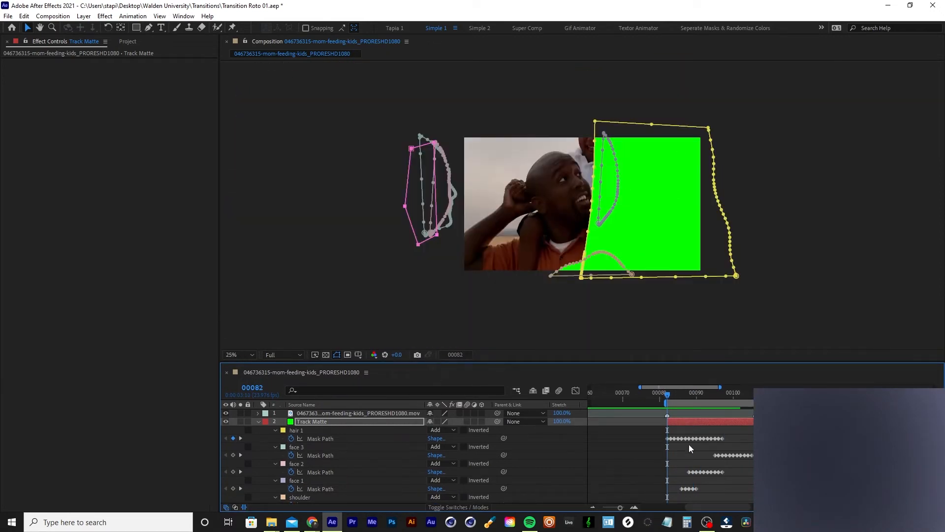
pyautogui.click(727, 433)
pyautogui.click(706, 422)
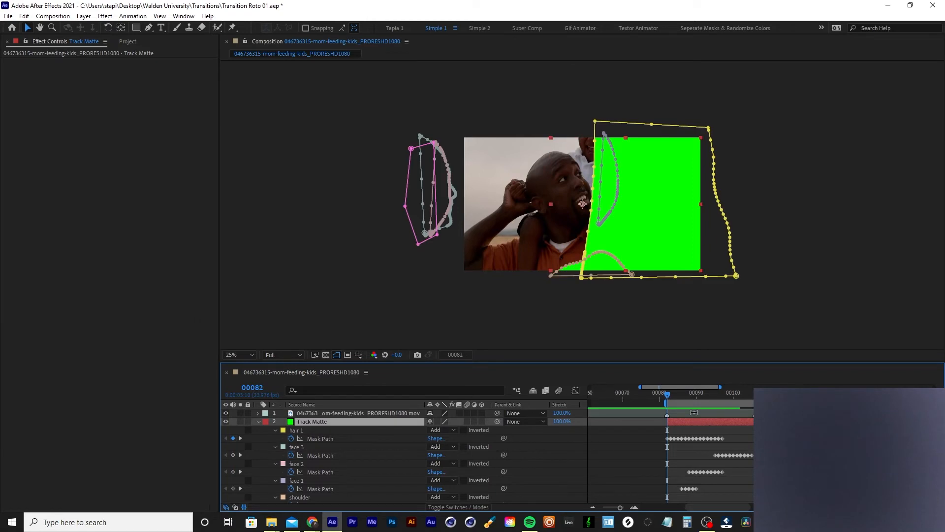
pyautogui.click(136, 27)
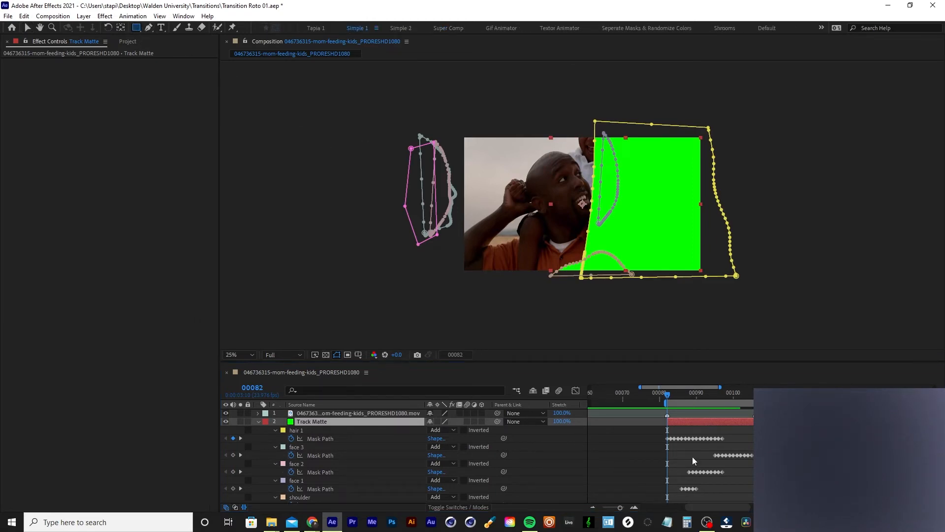
pyautogui.click(686, 421)
pyautogui.doubleClick(136, 28)
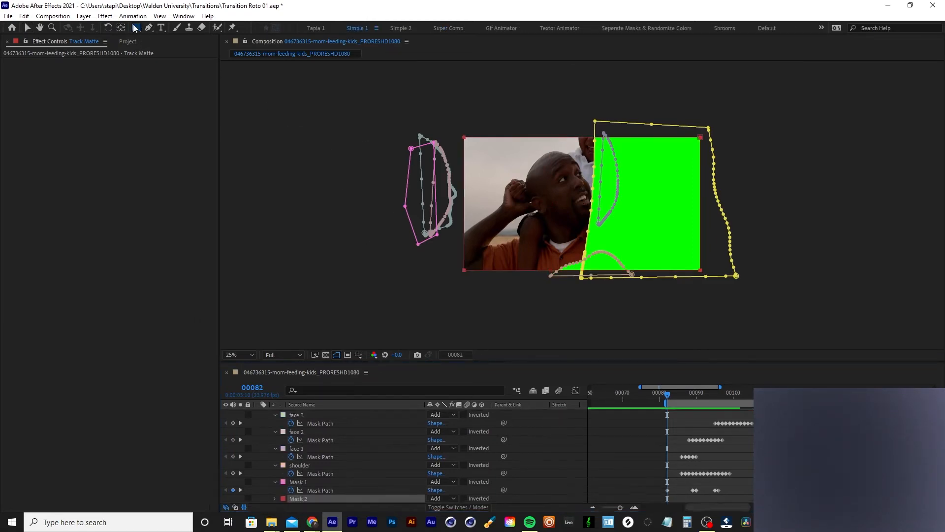
pyautogui.press('v')
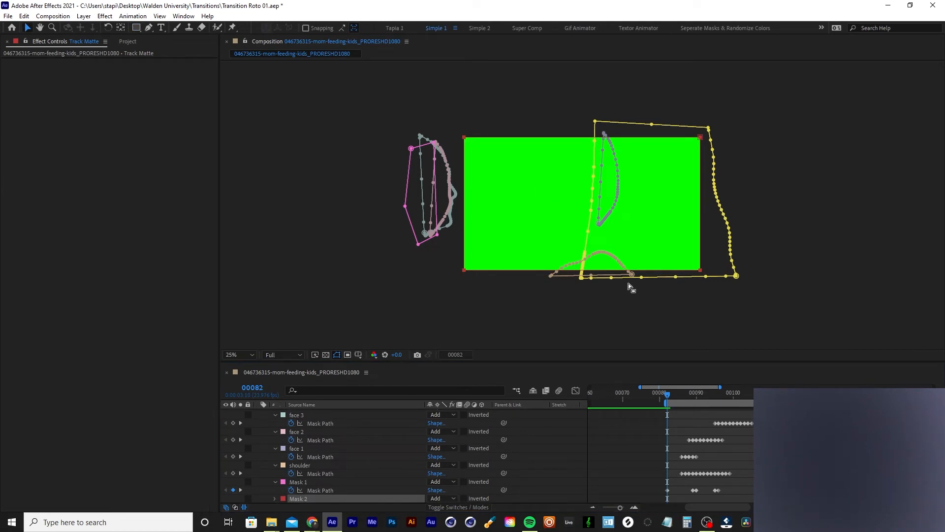
# - Start animating Mask 2's path with a first keyframe at frame 82
pyautogui.click(715, 403)
pyautogui.moveTo(698, 389); pyautogui.dragTo(699, 257)
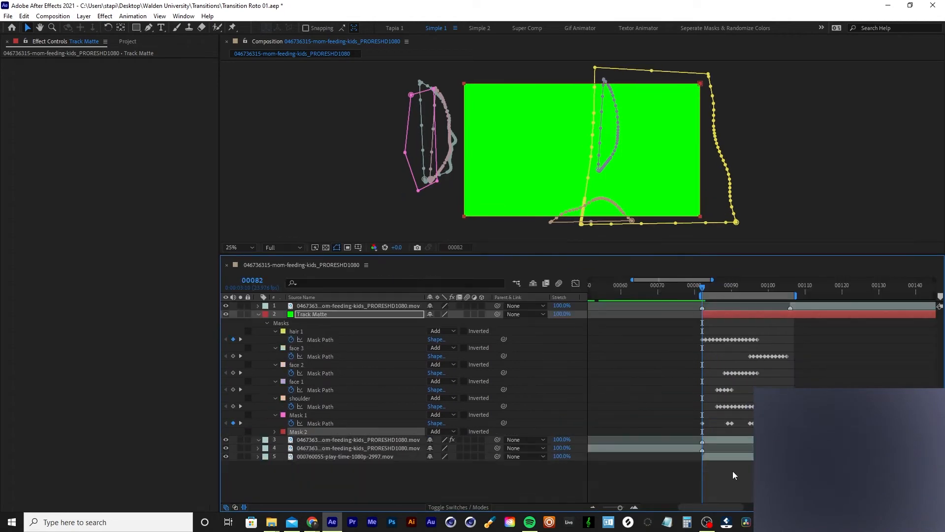
pyautogui.click(291, 439)
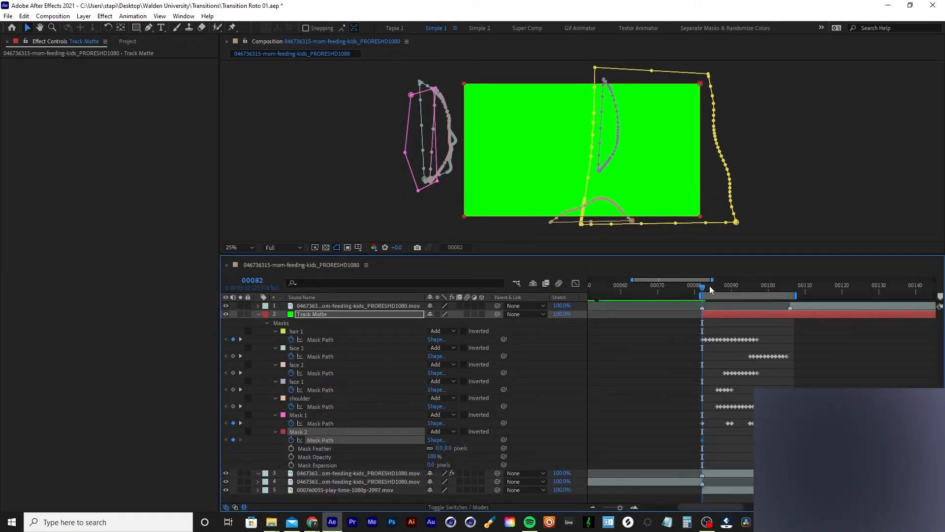
pyautogui.moveTo(710, 286)
pyautogui.mouseDown()
pyautogui.moveTo(758, 288)
pyautogui.moveTo(701, 291)
pyautogui.mouseUp()
pyautogui.doubleClick(532, 88)
pyautogui.click(873, 78)
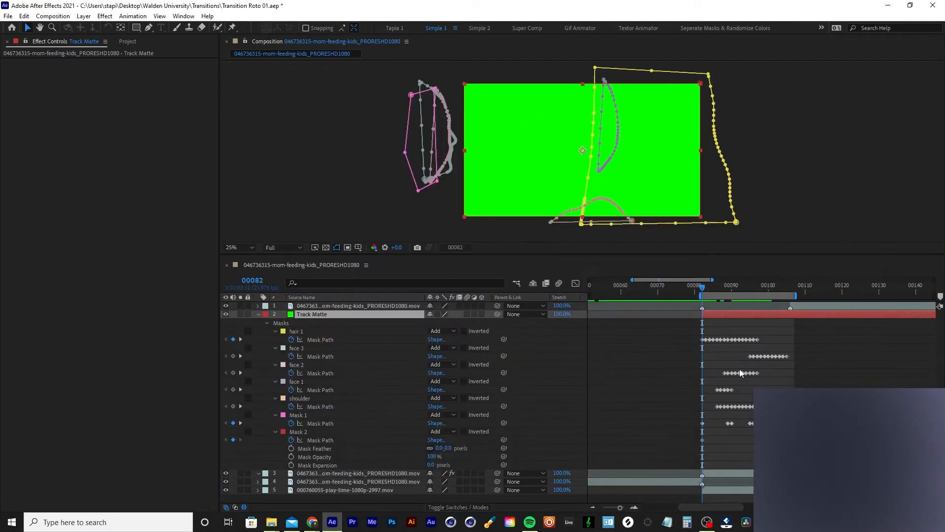
pyautogui.click(345, 442)
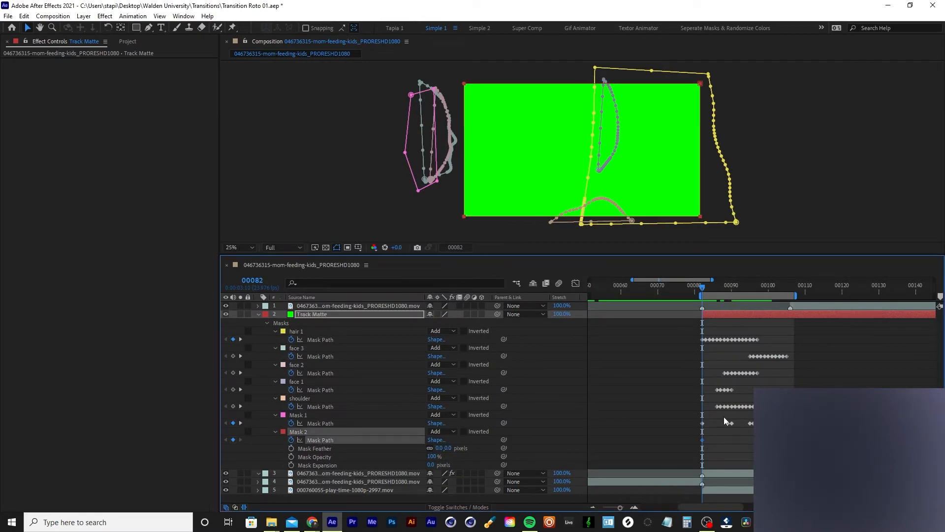
pyautogui.click(734, 452)
pyautogui.click(714, 316)
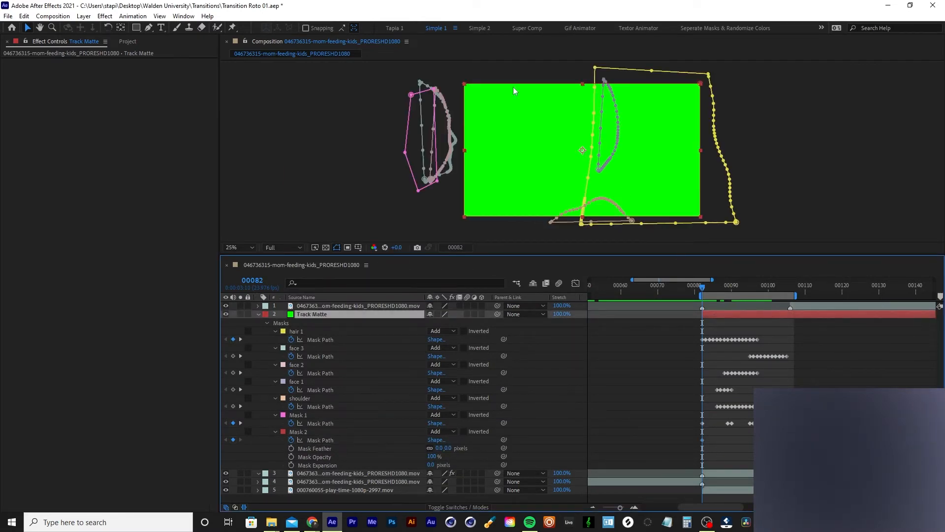
pyautogui.click(465, 84)
pyautogui.moveTo(510, 94); pyautogui.dragTo(469, 131)
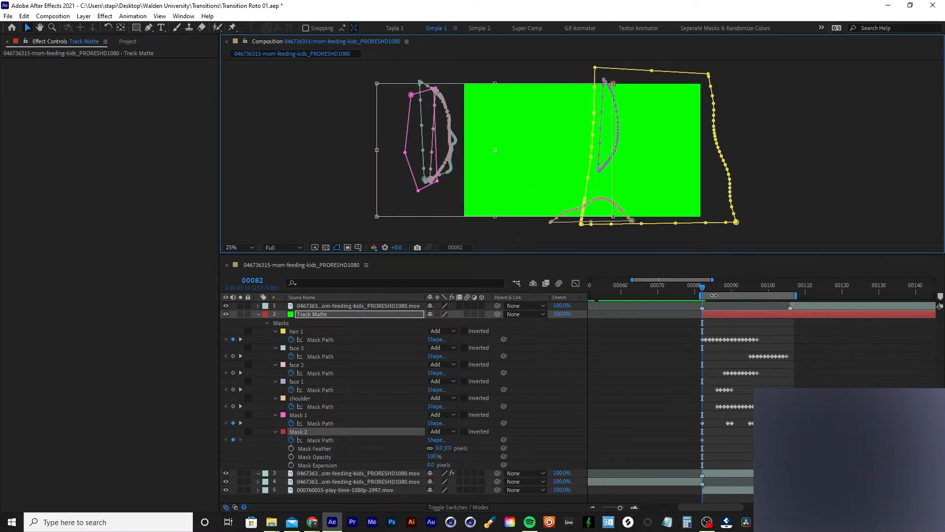
pyautogui.hotkey('ctrl', 'z')
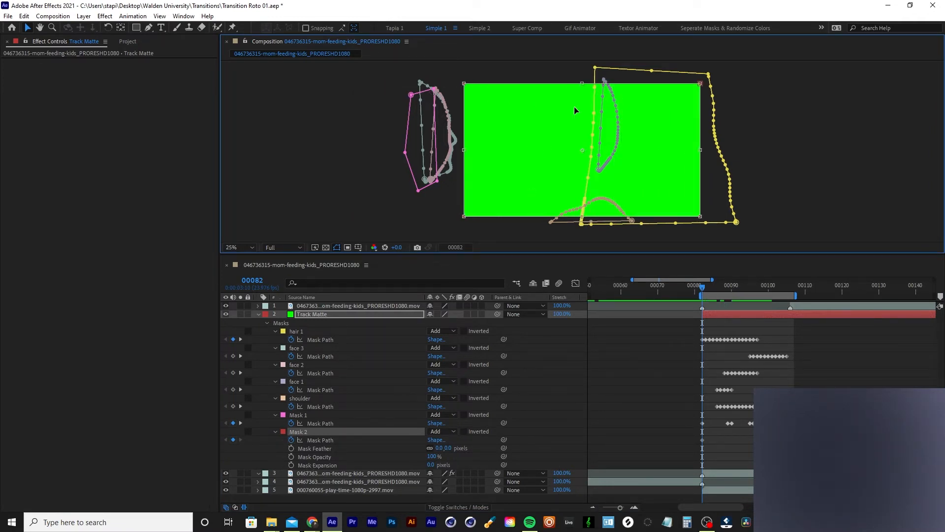
pyautogui.press('Return')
pyautogui.click(546, 113)
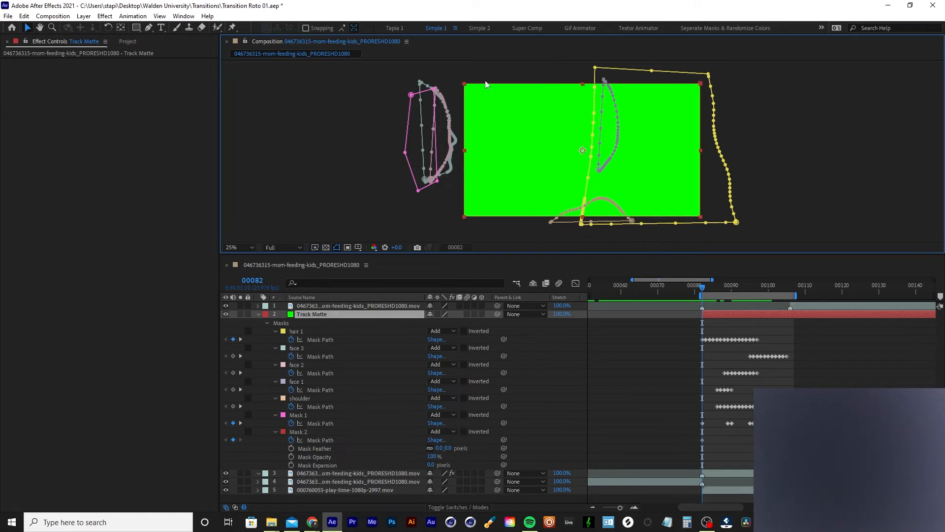
# - Shift Mask 2 progressively left behind the hair edge at frames 82 and 90, and past the frame's left edge at frame 95
pyautogui.click(320, 440)
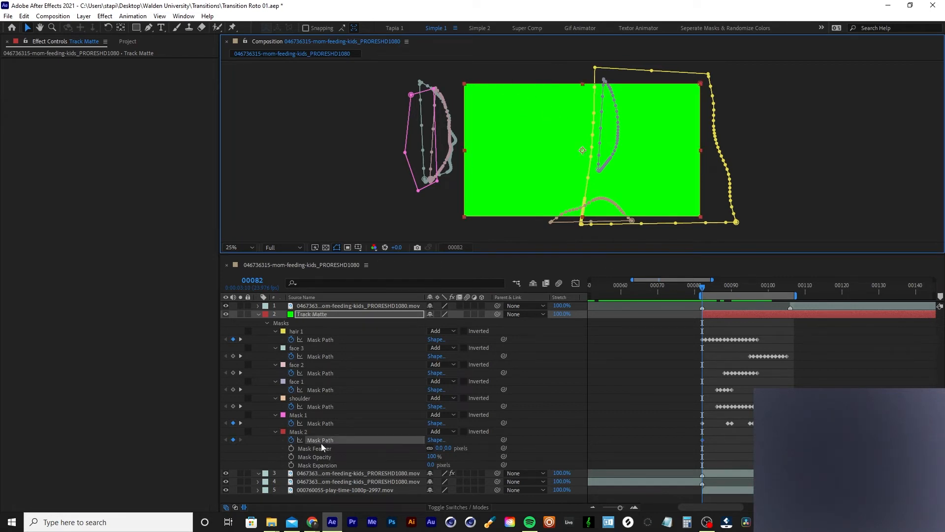
pyautogui.moveTo(551, 130); pyautogui.dragTo(460, 139)
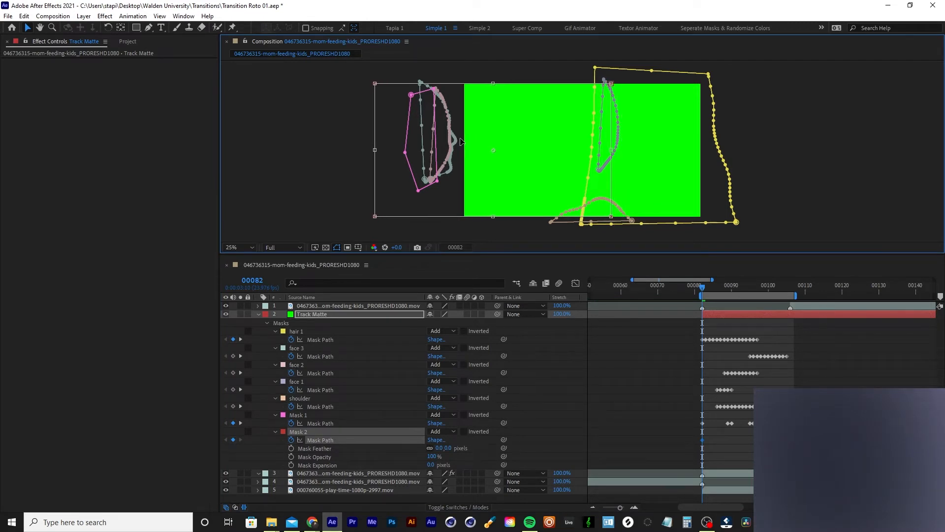
pyautogui.moveTo(712, 292); pyautogui.dragTo(733, 291)
pyautogui.doubleClick(611, 84)
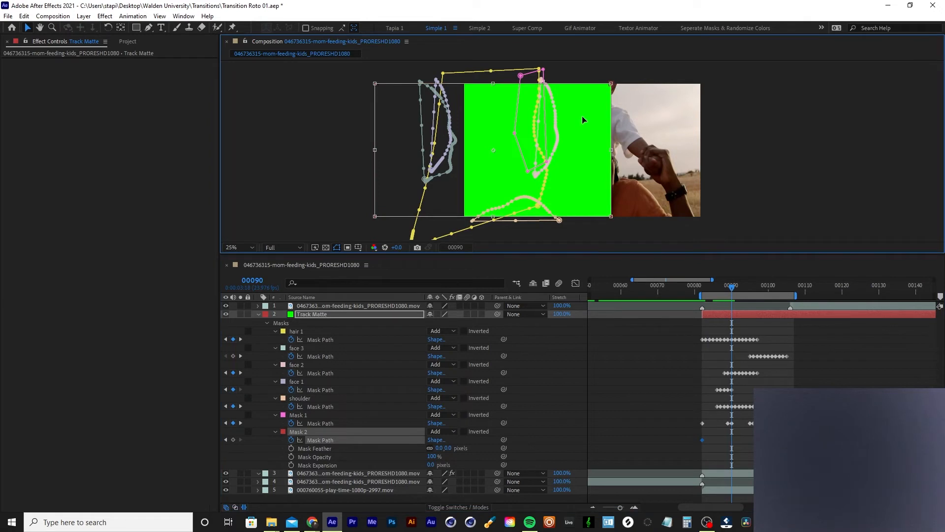
pyautogui.moveTo(582, 117); pyautogui.dragTo(500, 119)
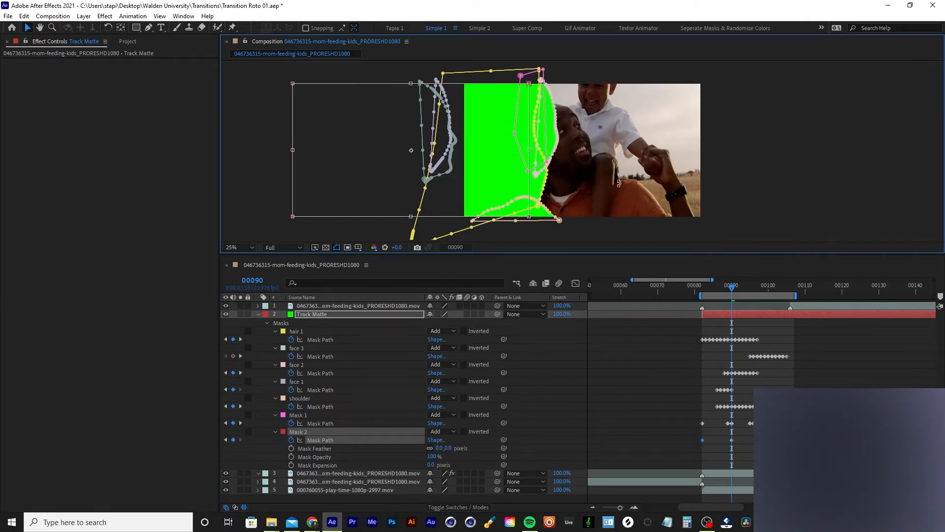
pyautogui.click(750, 289)
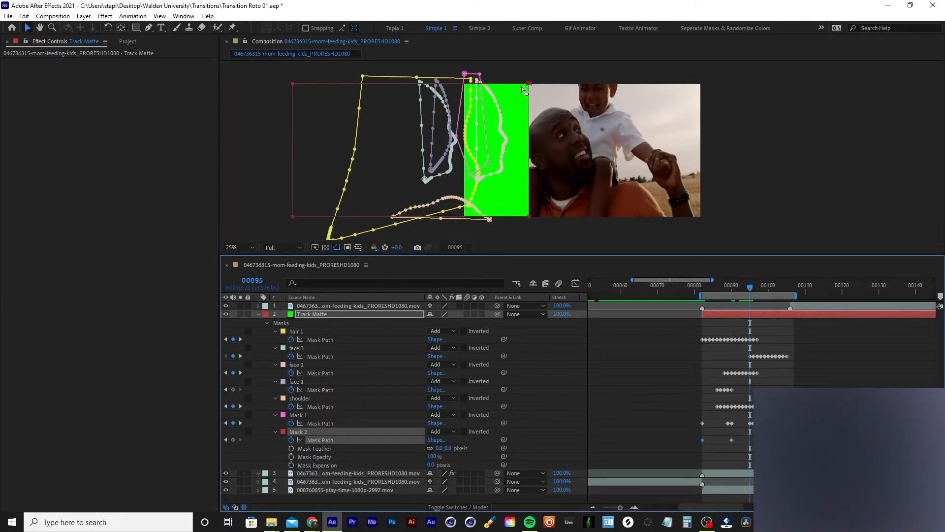
pyautogui.moveTo(521, 109); pyautogui.dragTo(451, 111)
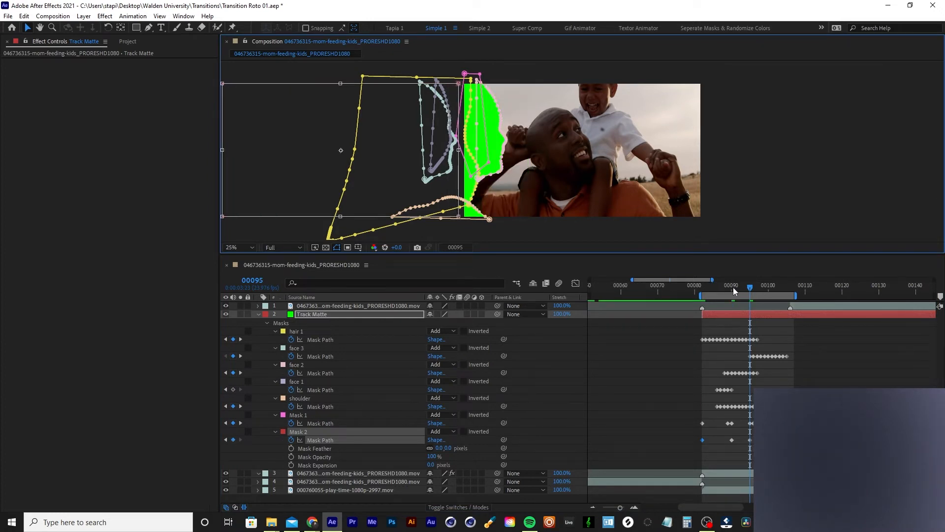
pyautogui.moveTo(733, 288)
pyautogui.mouseDown()
pyautogui.moveTo(697, 288)
pyautogui.moveTo(758, 298)
pyautogui.moveTo(735, 299)
pyautogui.mouseUp()
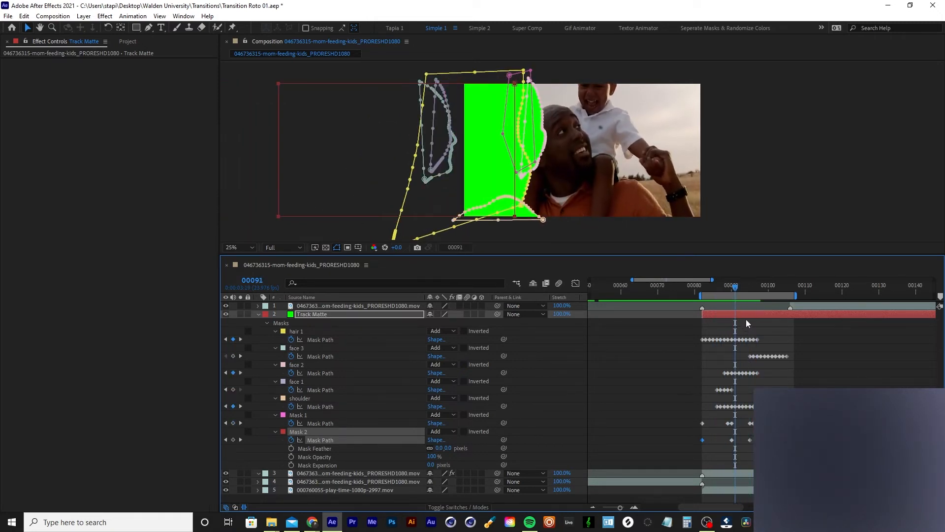
pyautogui.click(742, 313)
pyautogui.press('u')
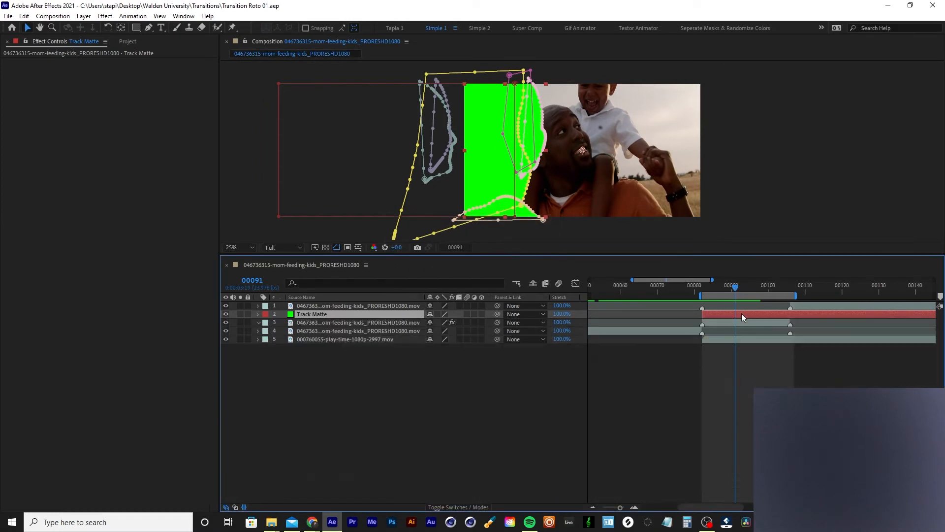
# - Set the soloed mom-feeding-kids layer beneath Track Matte to use an Alpha track matte and check the cutout
pyautogui.click(740, 323)
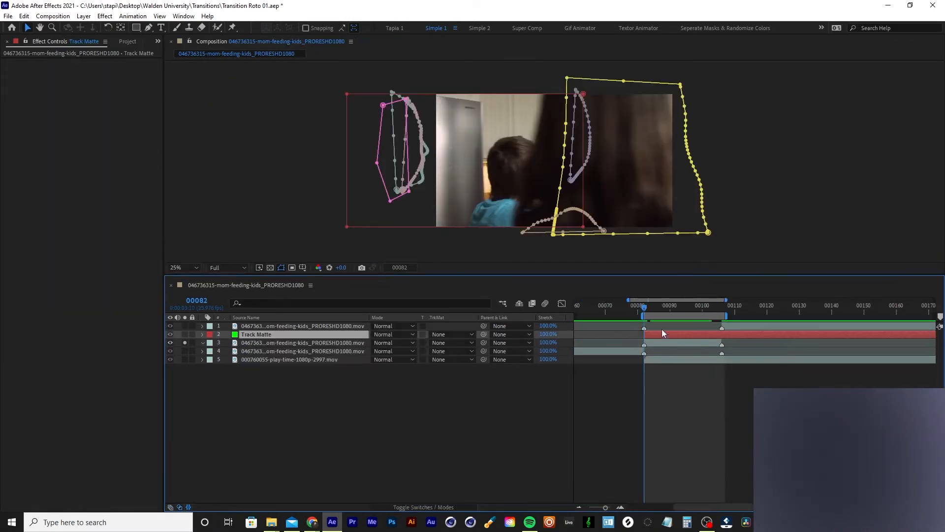
pyautogui.moveTo(644, 309)
pyautogui.mouseDown()
pyautogui.moveTo(674, 306)
pyautogui.moveTo(645, 309)
pyautogui.mouseUp()
pyautogui.click(655, 343)
pyautogui.moveTo(633, 274); pyautogui.dragTo(645, 305)
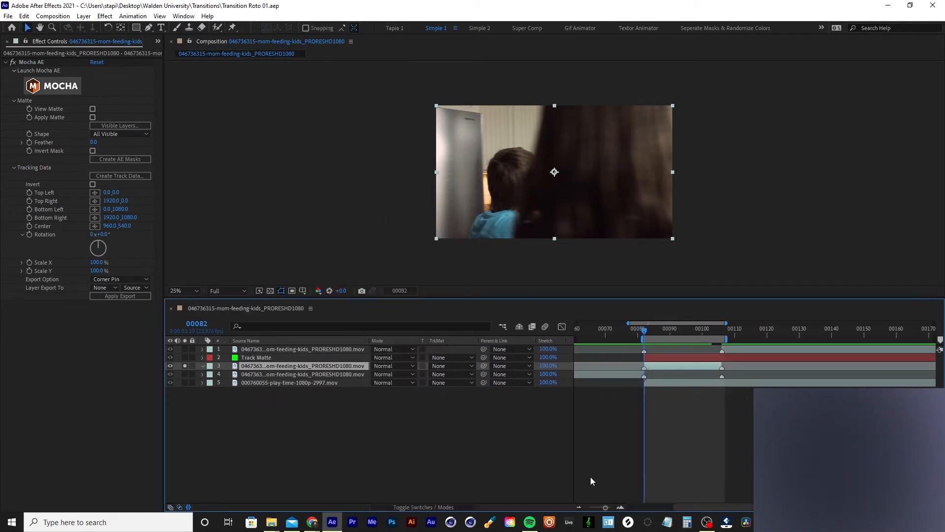
pyautogui.click(452, 366)
pyautogui.click(472, 385)
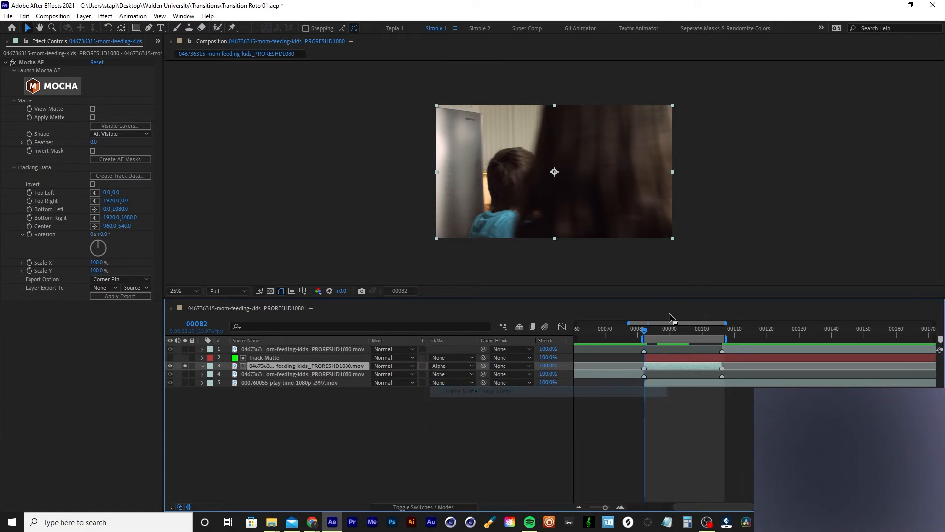
pyautogui.moveTo(657, 331); pyautogui.dragTo(687, 329)
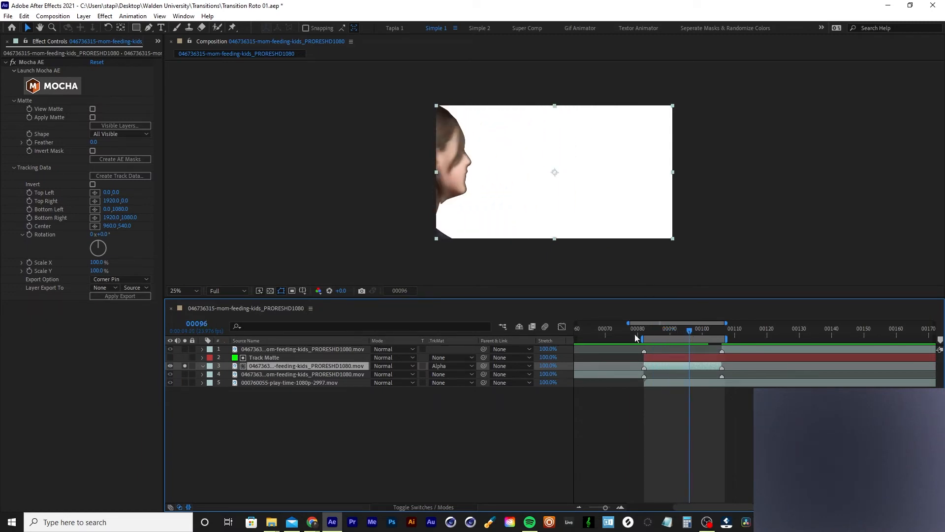
pyautogui.click(669, 357)
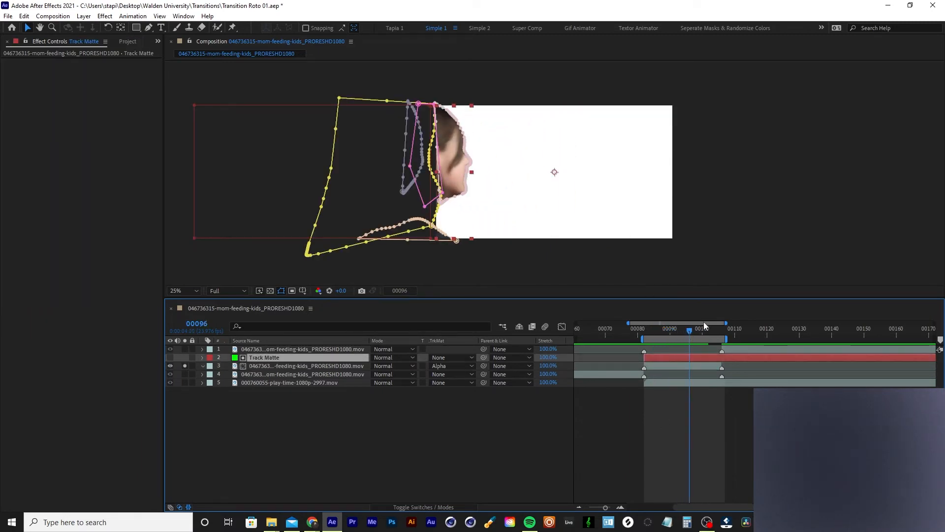
pyautogui.moveTo(688, 335); pyautogui.dragTo(676, 334)
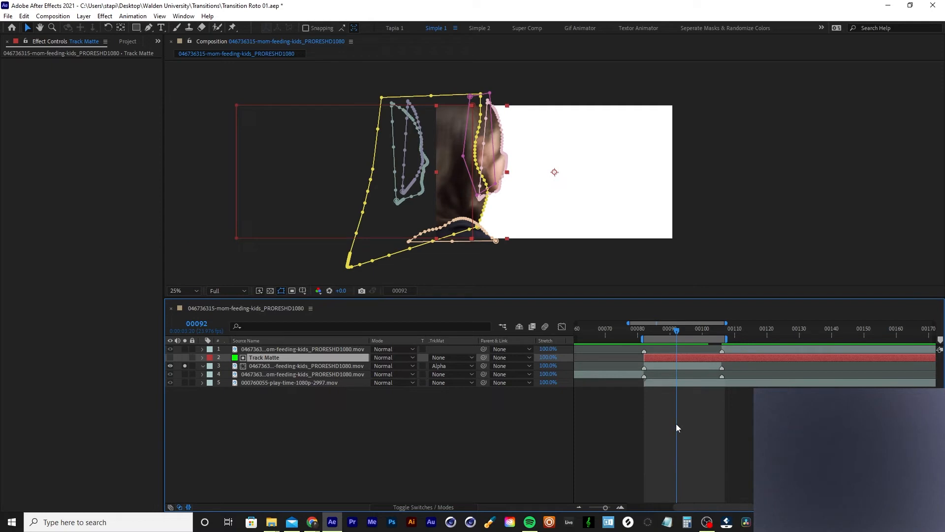
# - Move the play-time clip up one layer, unsolo the matted mom-feeding-kids layer and preview the transition
pyautogui.click(667, 366)
pyautogui.click(661, 382)
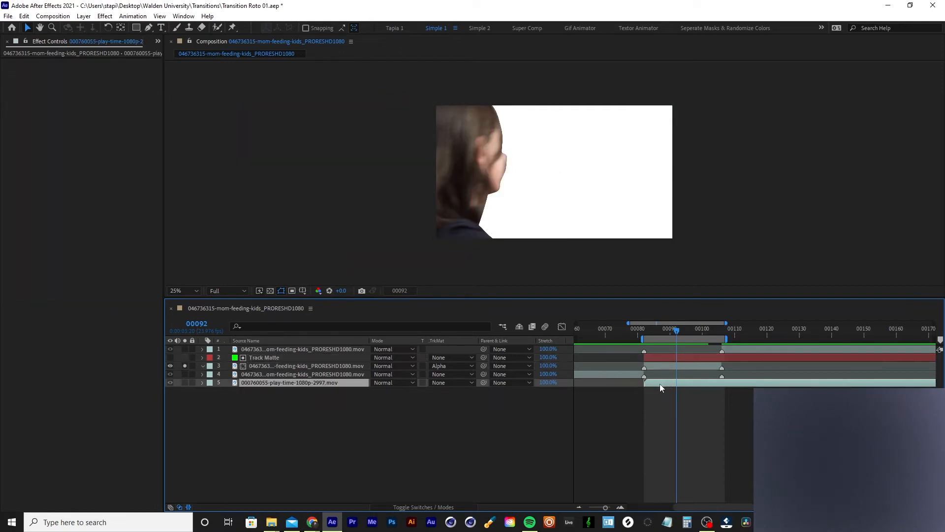
pyautogui.hotkey('ctrl', ']')
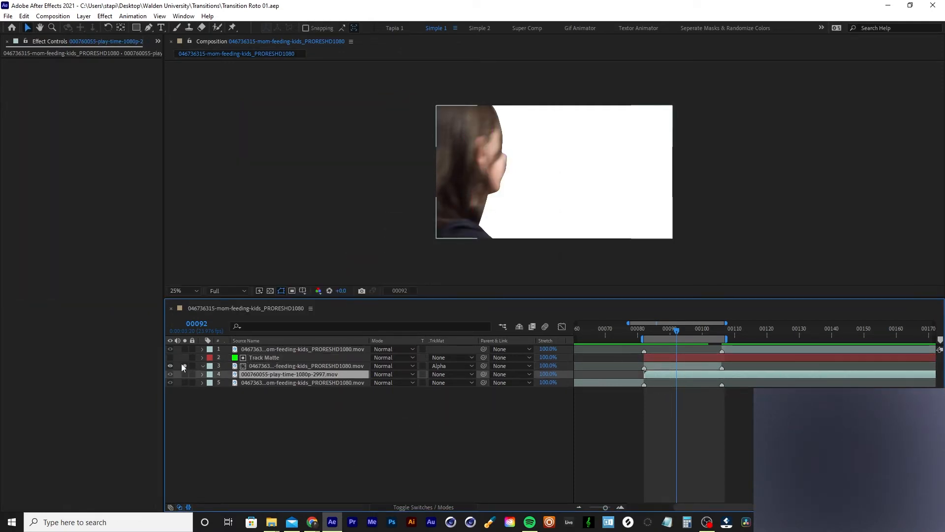
pyautogui.click(183, 367)
pyautogui.press('space')
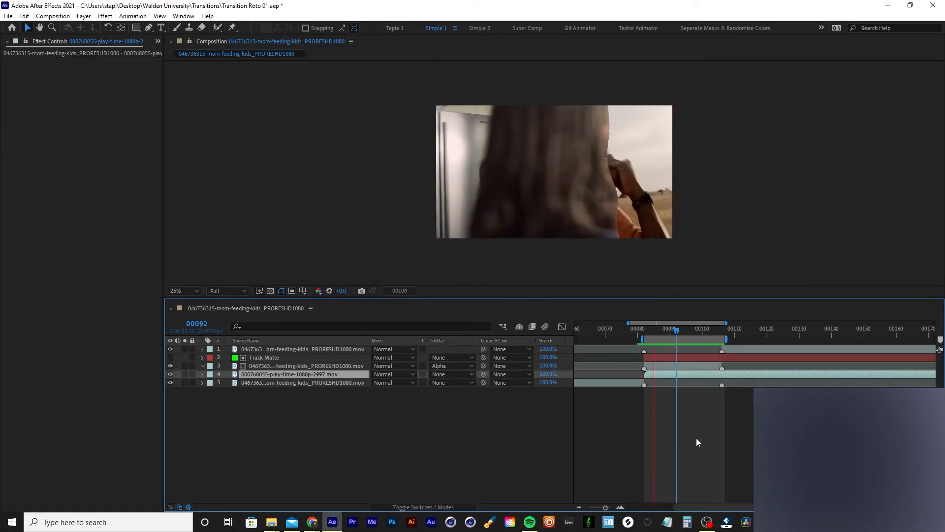
pyautogui.press('space')
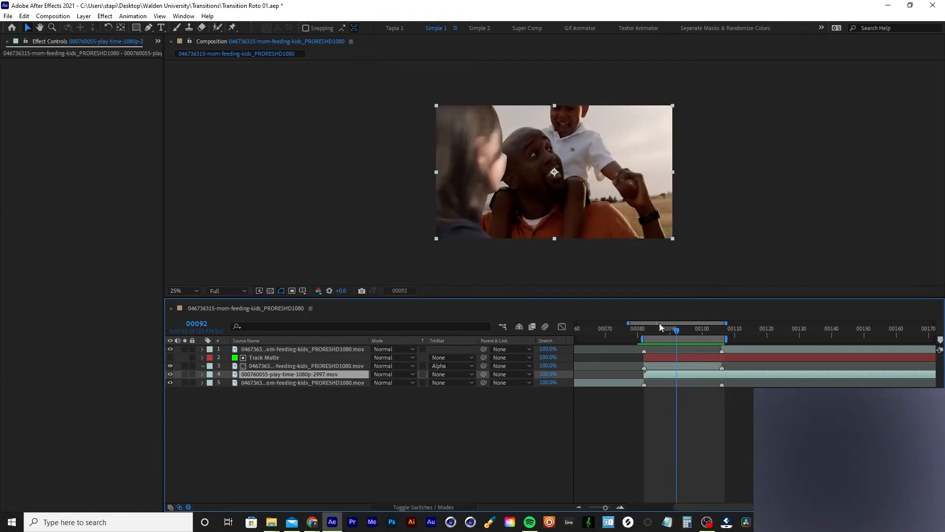
# - Enlarge the composition view, go to frame 90 and enable motion blur on the Track Matte layer
pyautogui.moveTo(656, 298); pyautogui.dragTo(642, 354)
pyautogui.hotkey('shift', '/')
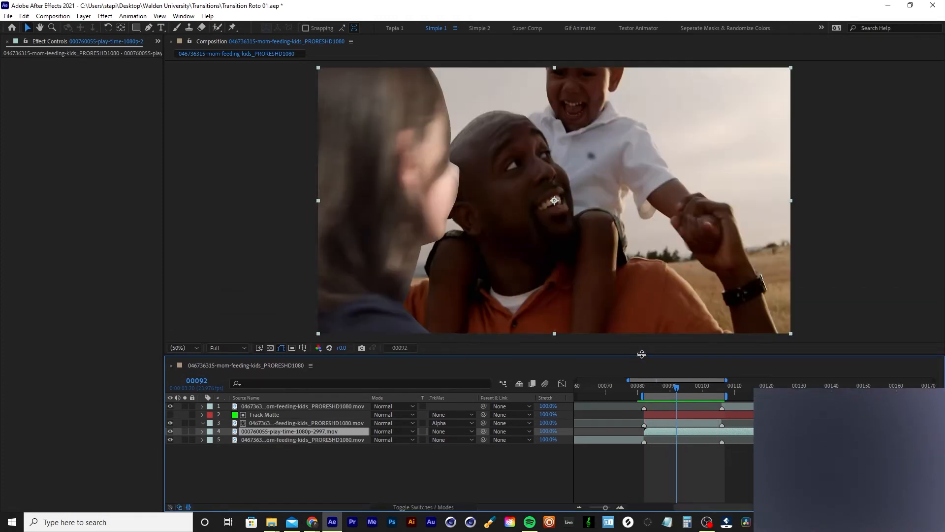
pyautogui.moveTo(664, 388); pyautogui.dragTo(669, 425)
pyautogui.click(671, 415)
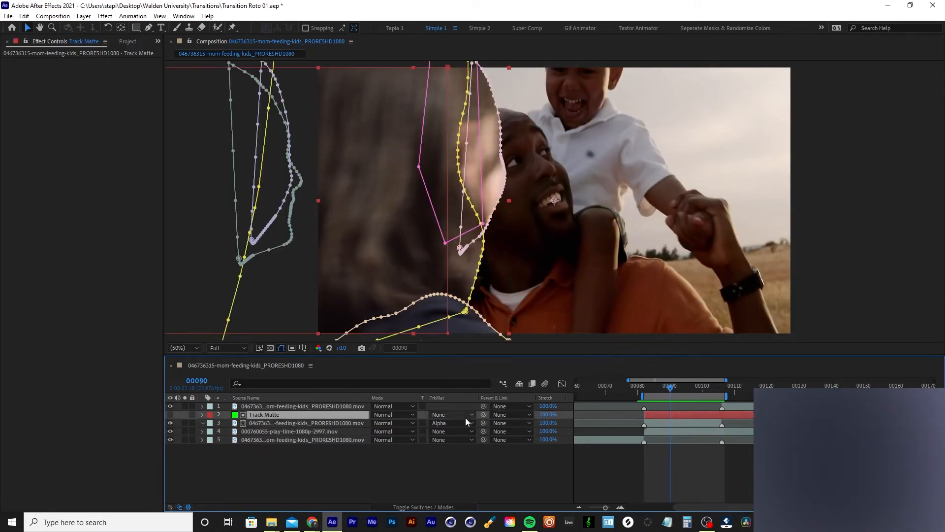
pyautogui.press('F4')
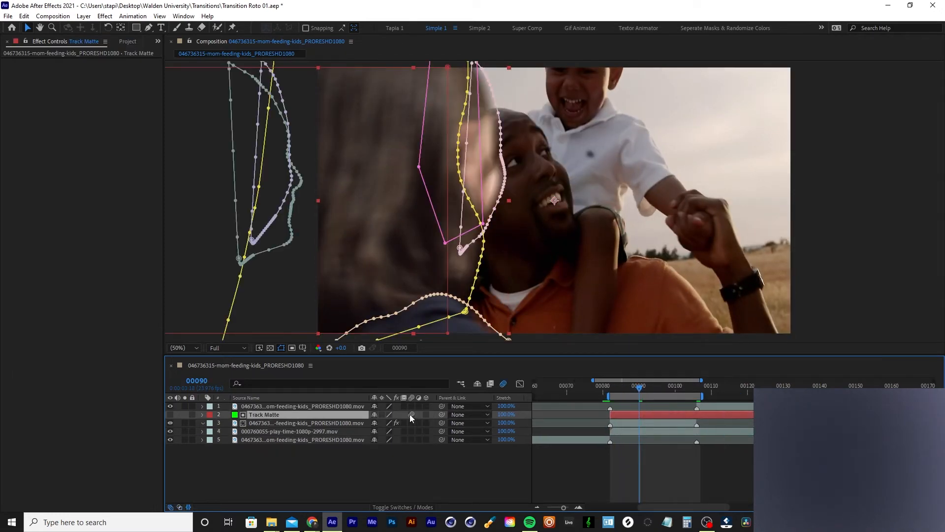
pyautogui.click(411, 414)
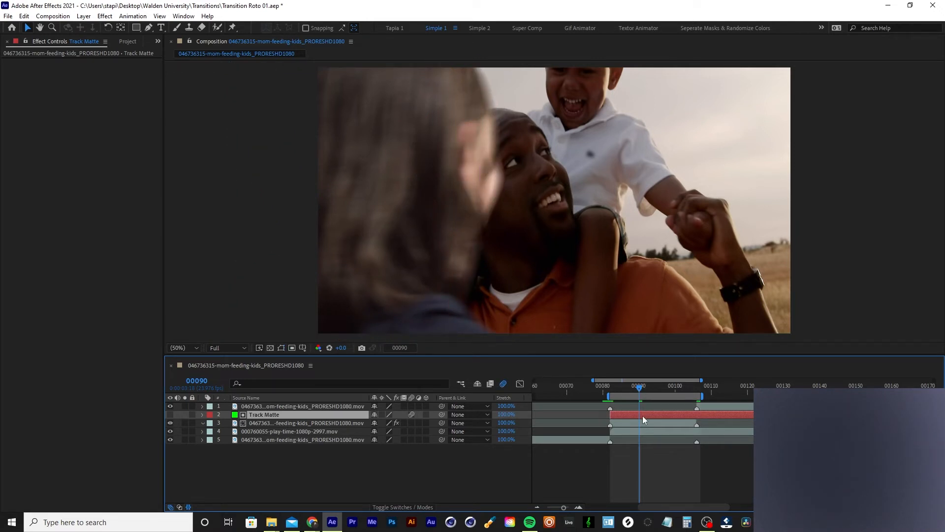
# - Preview the matted transition and set the work area to start at frame 50
pyautogui.press('space')
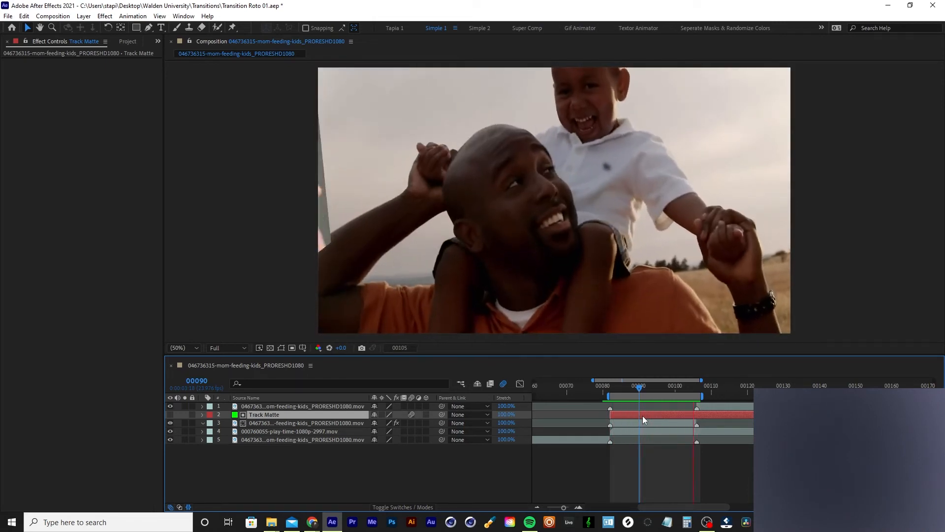
pyautogui.press('space')
pyautogui.moveTo(628, 390); pyautogui.dragTo(715, 391)
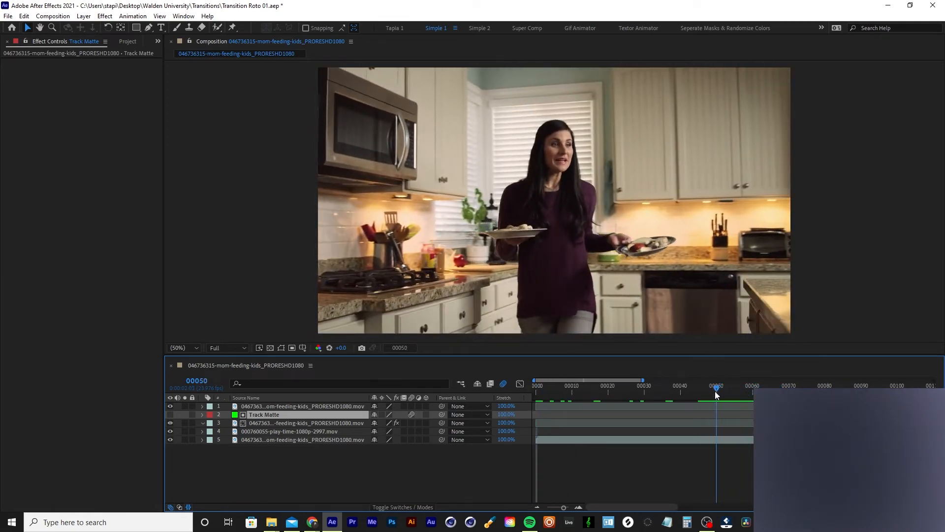
pyautogui.press('b')
pyautogui.press('-')
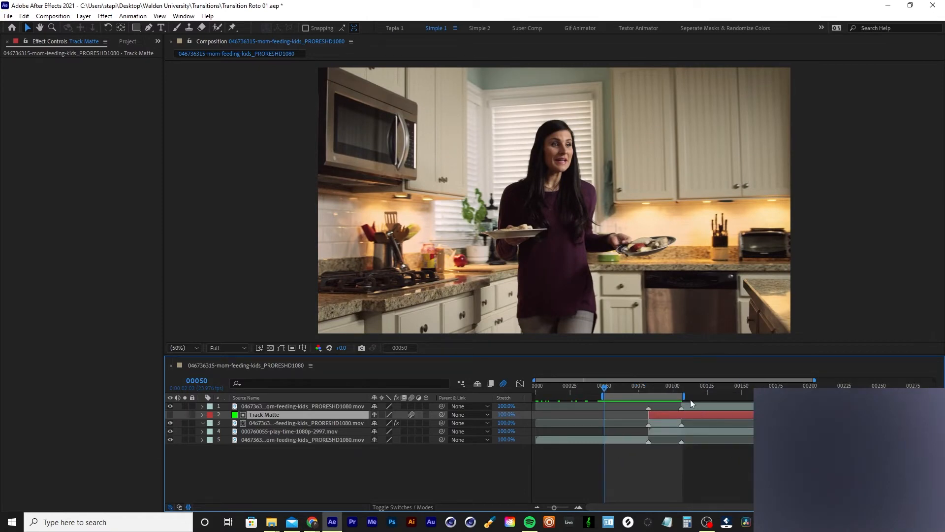
# - Check the layers at frame 89 and hide the uppermost mom-feeding-kids layer in the stack
pyautogui.moveTo(687, 386); pyautogui.dragTo(659, 388)
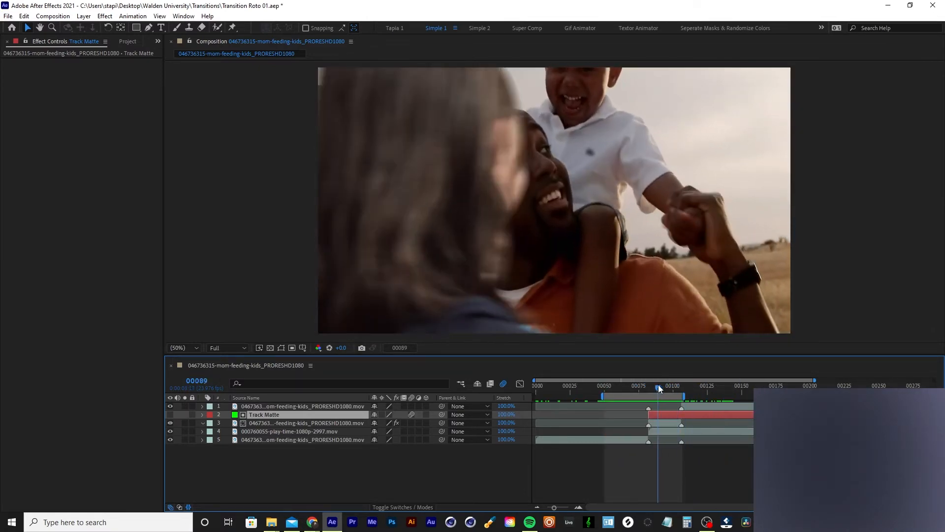
pyautogui.click(666, 432)
pyautogui.click(668, 424)
pyautogui.click(698, 409)
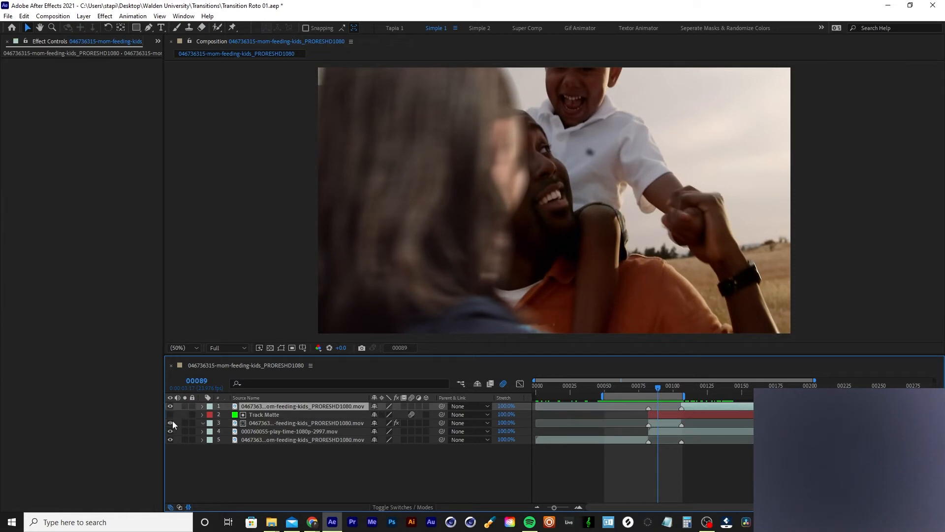
# - Extend the end of the work area to frame 136 and preview the transition
pyautogui.moveTo(690, 385); pyautogui.dragTo(722, 384)
pyautogui.press('n')
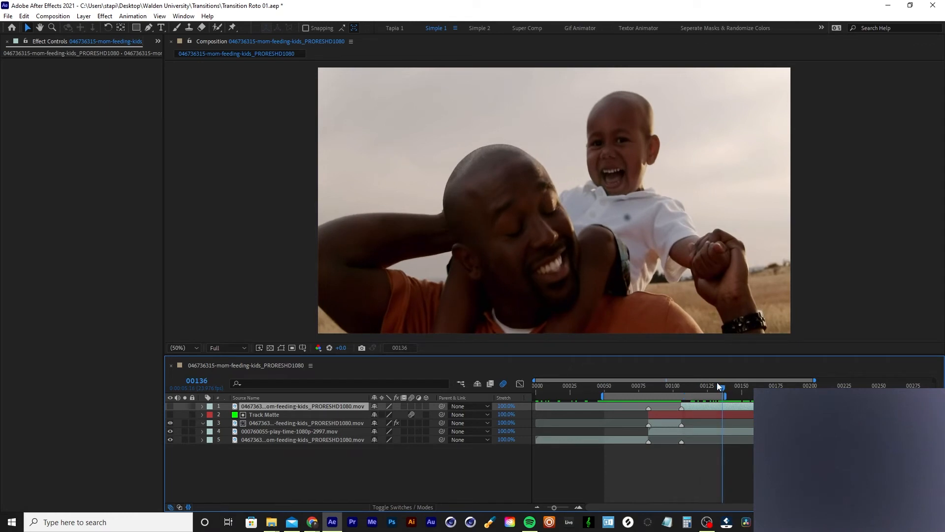
pyautogui.press('space')
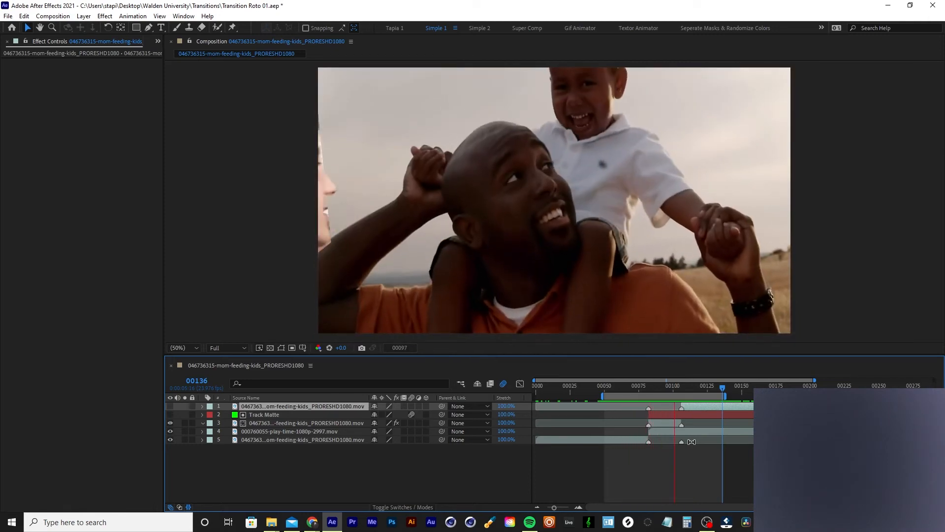
# - Show the Track Matte layer's mask outlines and keyframed mask paths at frame 104 in an enlarged composition view
pyautogui.click(679, 387)
pyautogui.click(674, 414)
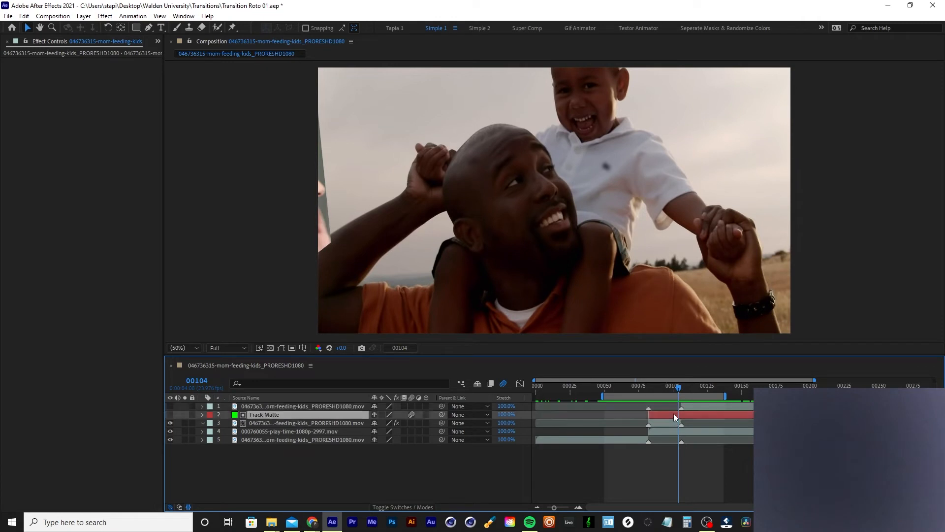
pyautogui.hotkey('ctrl', 'shift', 'h')
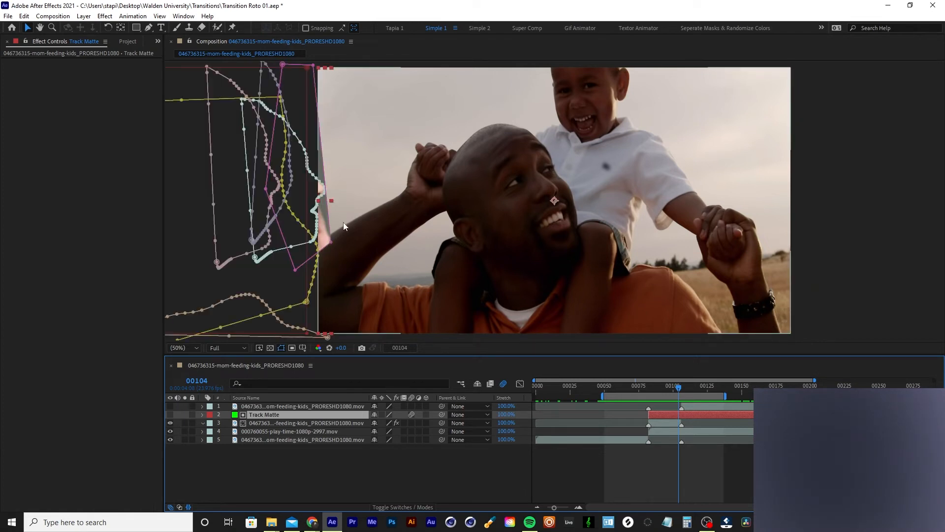
pyautogui.moveTo(459, 355); pyautogui.dragTo(459, 373)
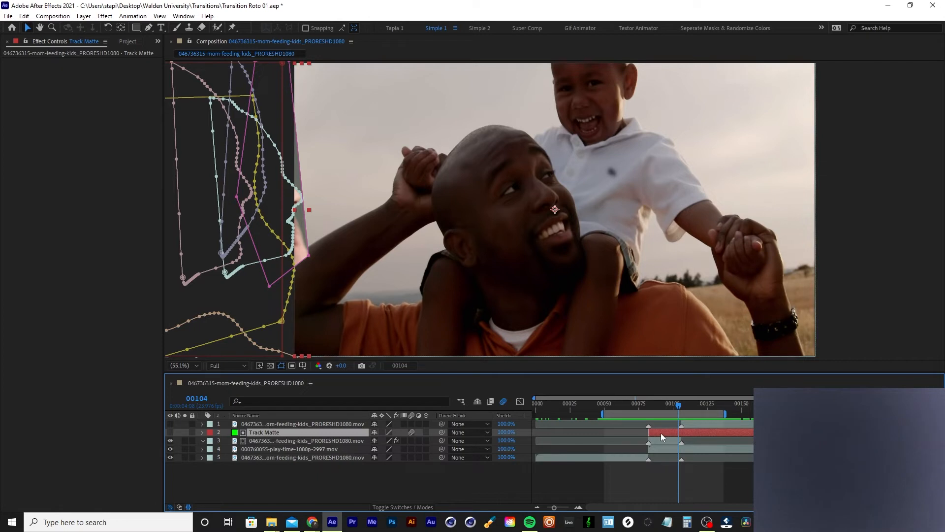
pyautogui.press('=')
pyautogui.press('=')
pyautogui.press('u')
# - Reposition Mask 1 of Track Matte at frame 104 to clear the leftover face sliver at the picture's left edge
pyautogui.click(688, 459)
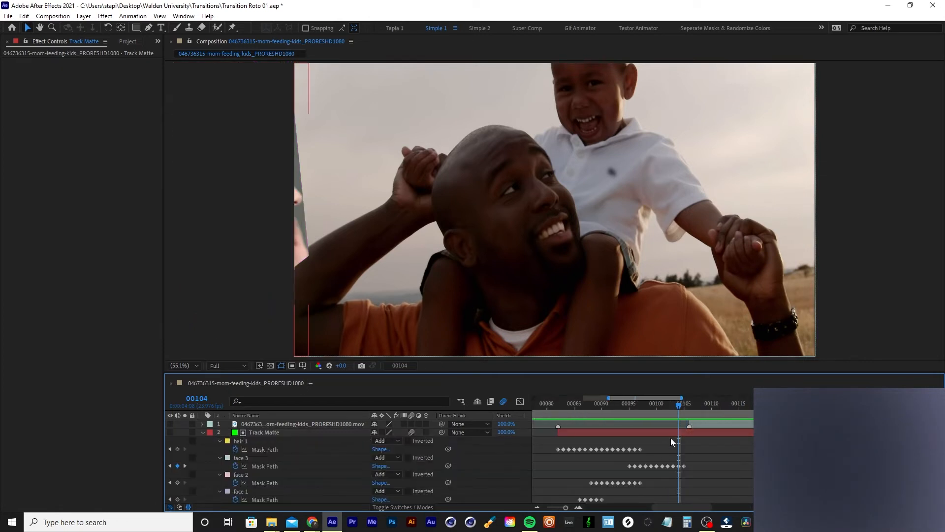
pyautogui.click(667, 433)
pyautogui.click(308, 255)
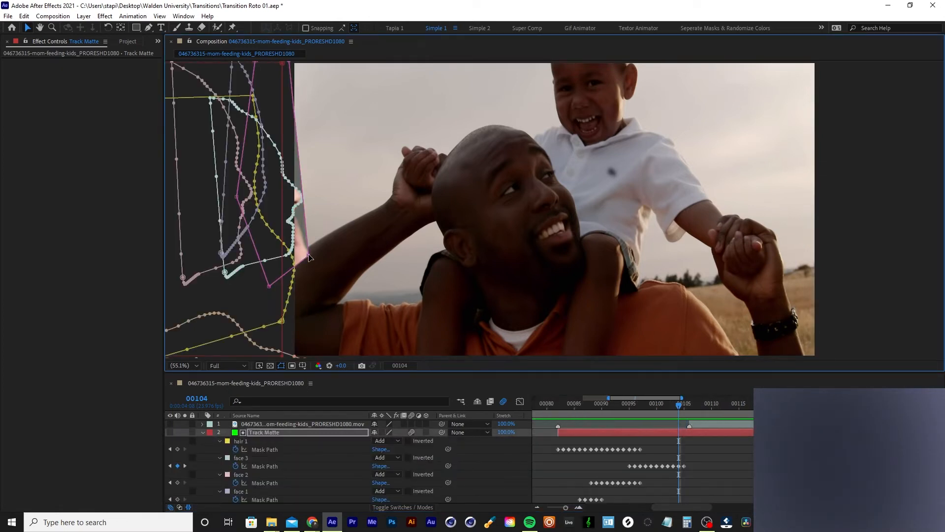
pyautogui.scroll(-4, 294, 466)
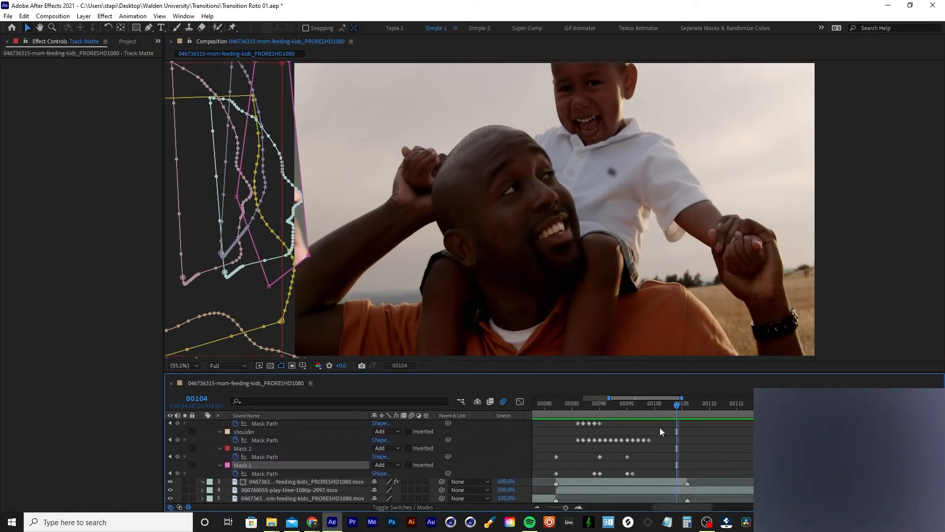
pyautogui.doubleClick(311, 258)
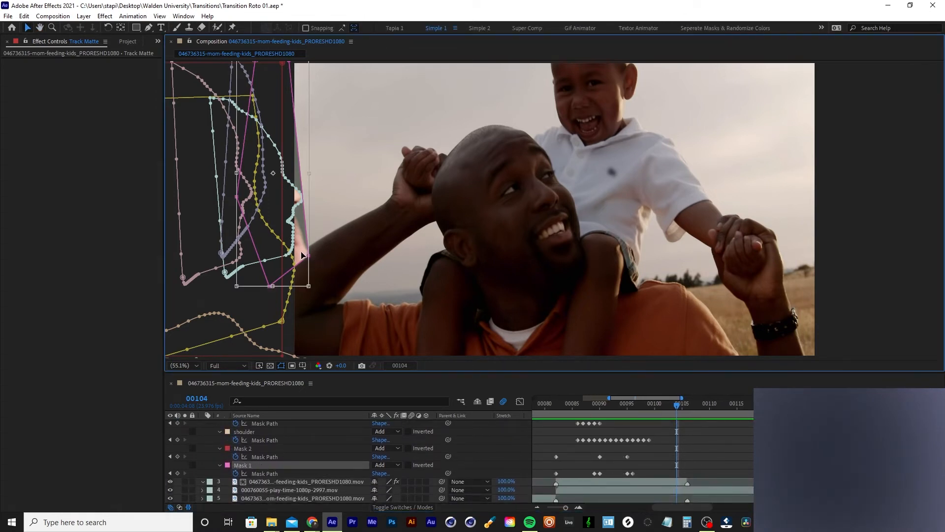
pyautogui.press('Return')
# - Reveal Track Matte's Mask Feather values at frame 95 and compare the hair edge with composition motion blur off and on
pyautogui.moveTo(663, 404); pyautogui.dragTo(627, 407)
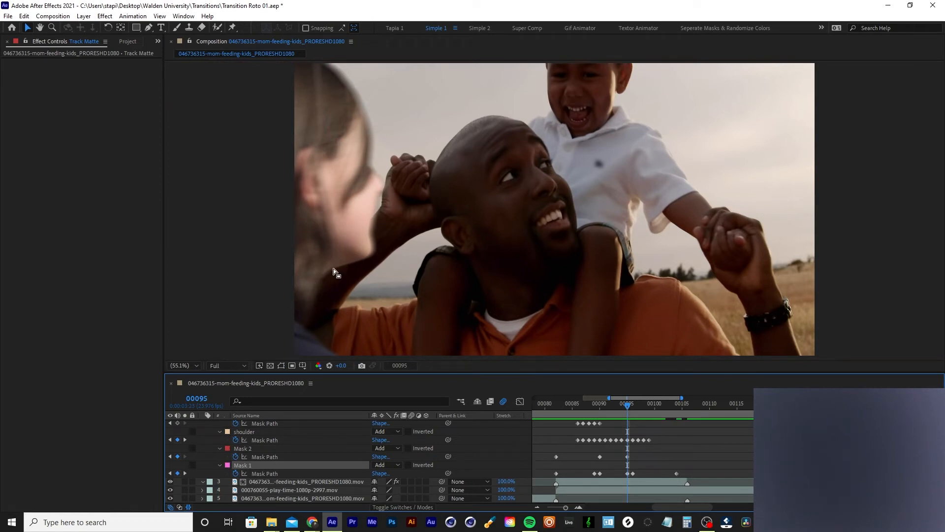
pyautogui.press('f')
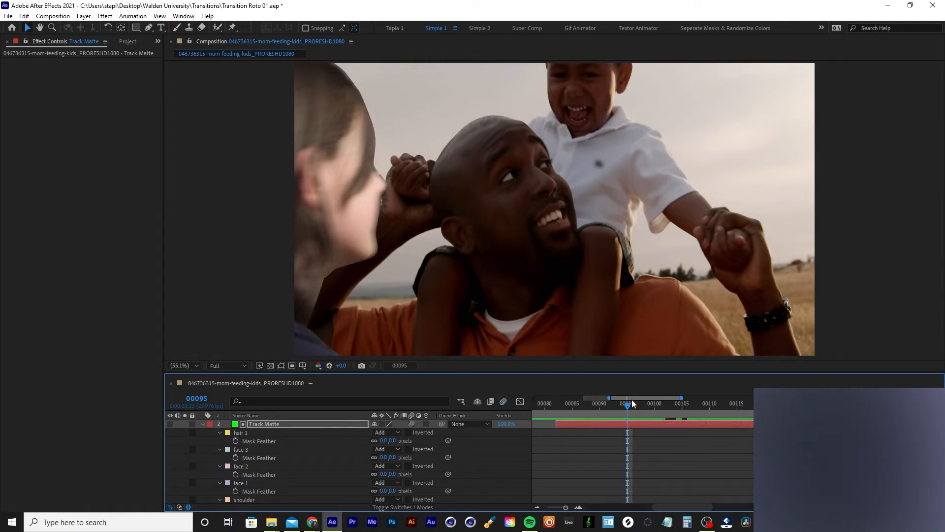
pyautogui.moveTo(633, 404)
pyautogui.mouseDown()
pyautogui.moveTo(604, 406)
pyautogui.moveTo(627, 408)
pyautogui.mouseUp()
pyautogui.click(504, 403)
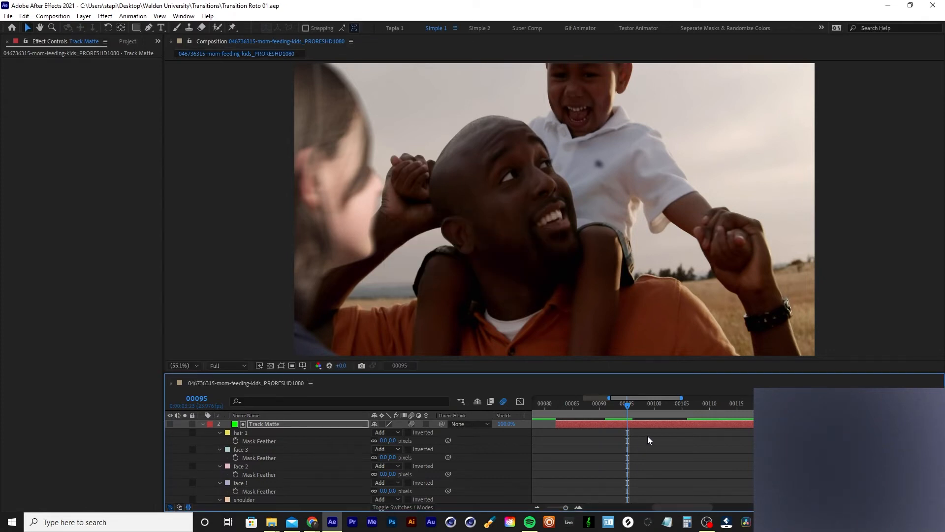
pyautogui.press('-')
pyautogui.click(637, 426)
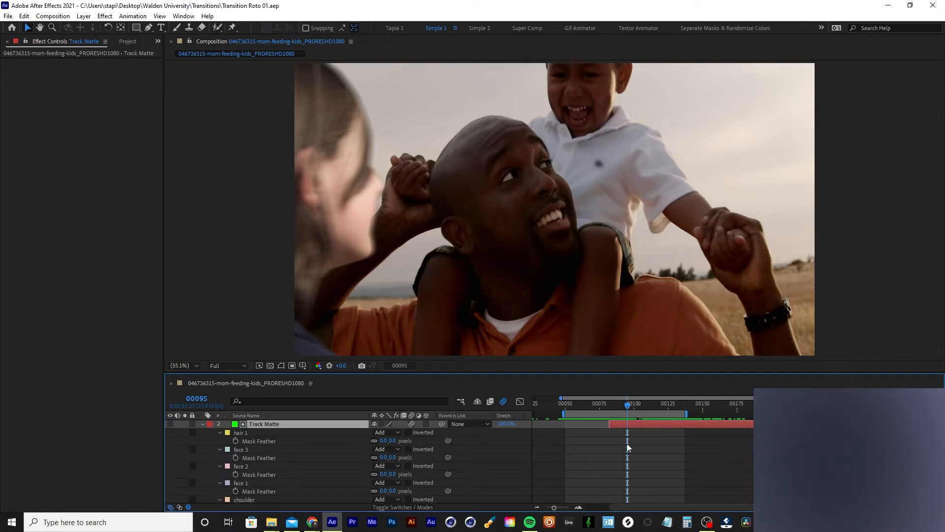
# - Reveal the keyframed mask paths of the Track Matte layer and enlarge the timeline to list all masks
pyautogui.press('u')
pyautogui.press('u')
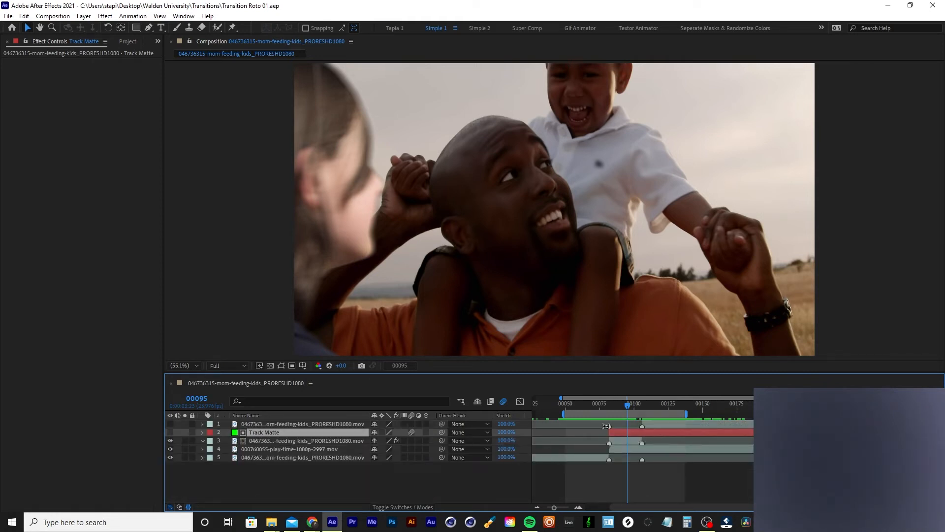
pyautogui.press('u')
pyautogui.moveTo(413, 374); pyautogui.dragTo(413, 270)
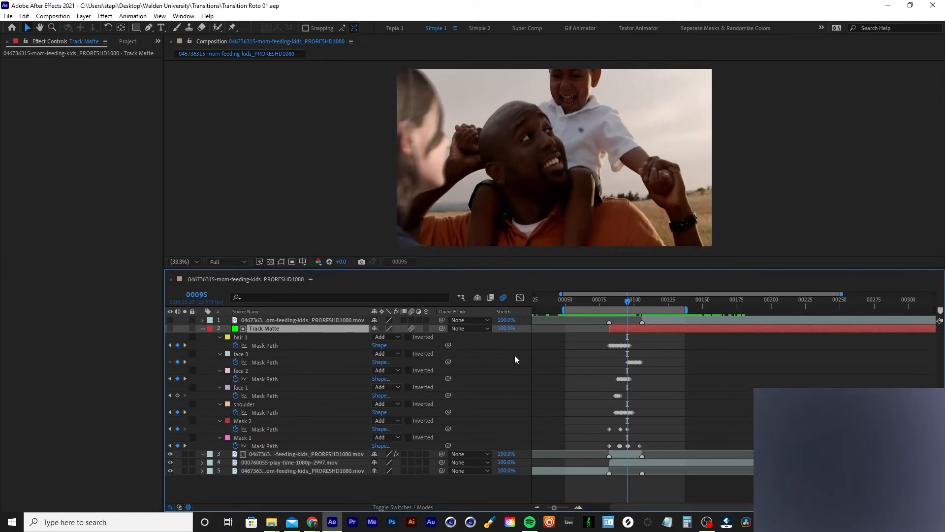
# - Hide the Stretch column in the timeline
pyautogui.rightClick(512, 310)
pyautogui.click(523, 318)
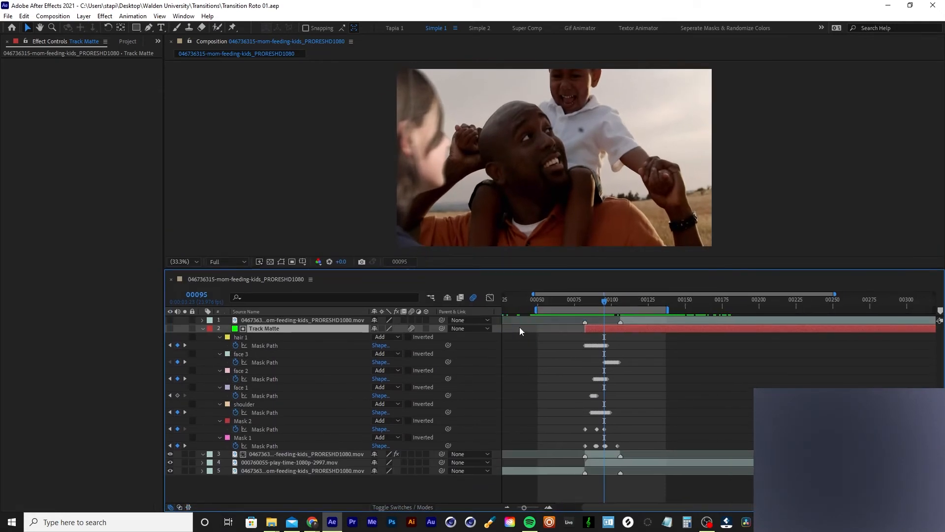
pyautogui.rightClick(498, 314)
pyautogui.moveTo(529, 344)
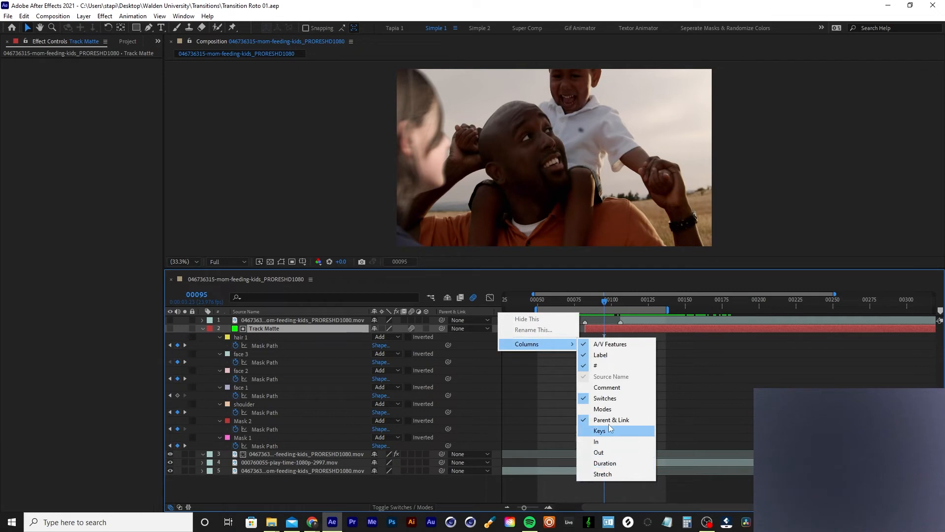
pyautogui.click(472, 392)
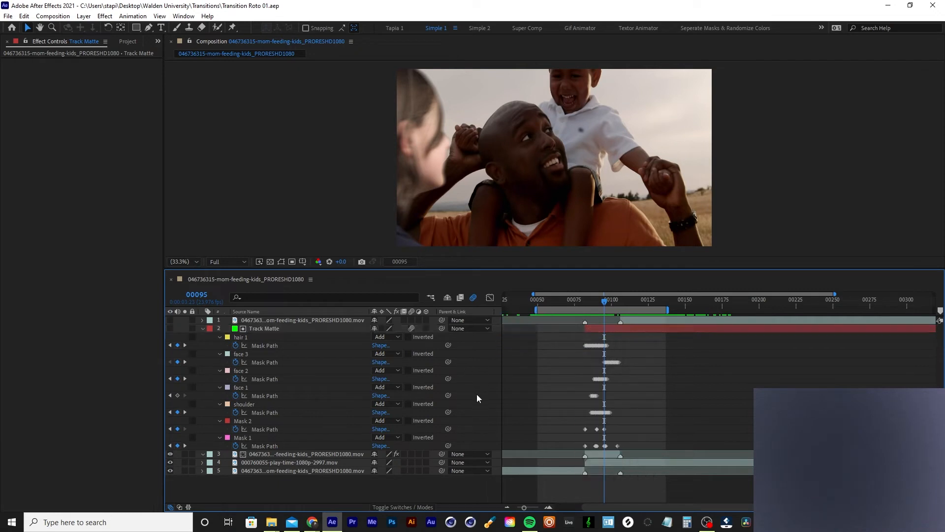
# - Set the mask feather of all Track Matte masks, from hair 1 to Mask 1, to 5 pixels
pyautogui.press('f')
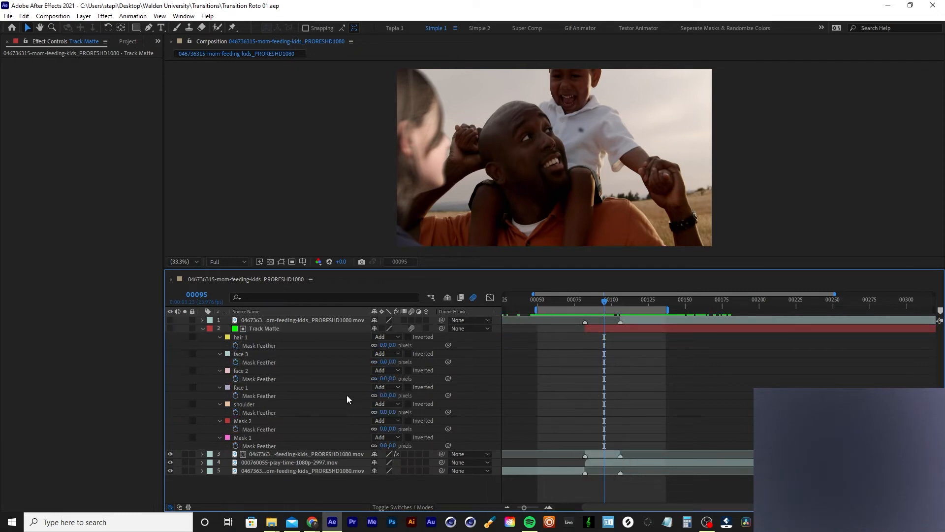
pyautogui.click(237, 338)
pyautogui.click(247, 442)
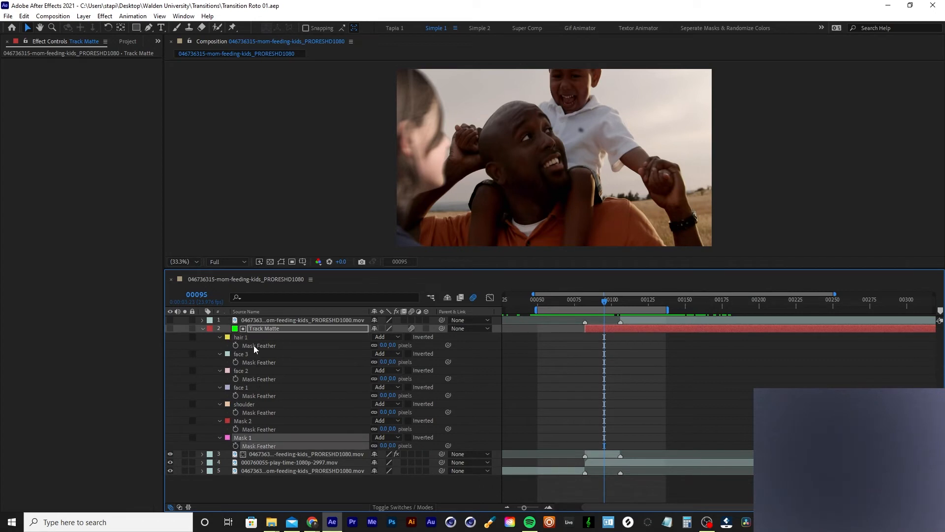
pyautogui.keyDown('shift'); pyautogui.click(244, 337); pyautogui.keyUp('shift')
pyautogui.moveTo(388, 345); pyautogui.dragTo(385, 346)
pyautogui.hotkey('ctrl', 'z')
pyautogui.press('/')
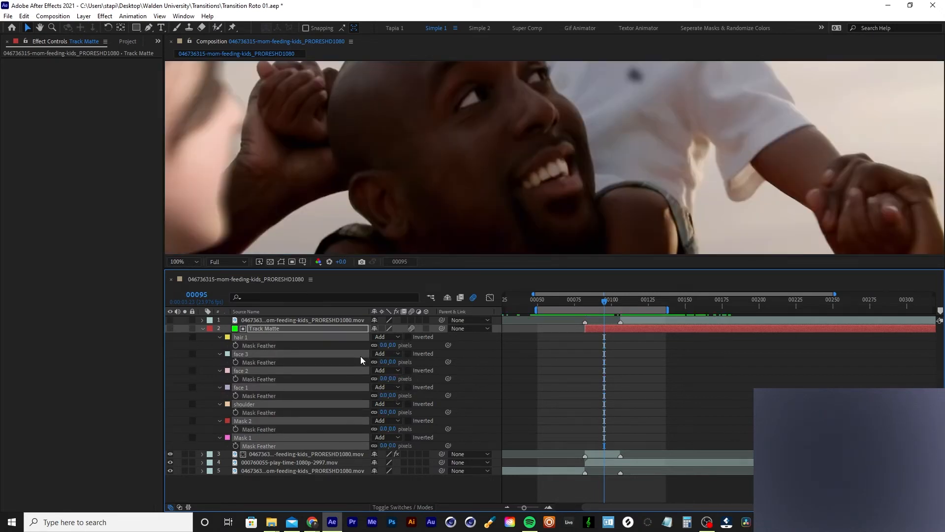
pyautogui.press('h')
pyautogui.moveTo(275, 207); pyautogui.dragTo(489, 138)
pyautogui.press('v')
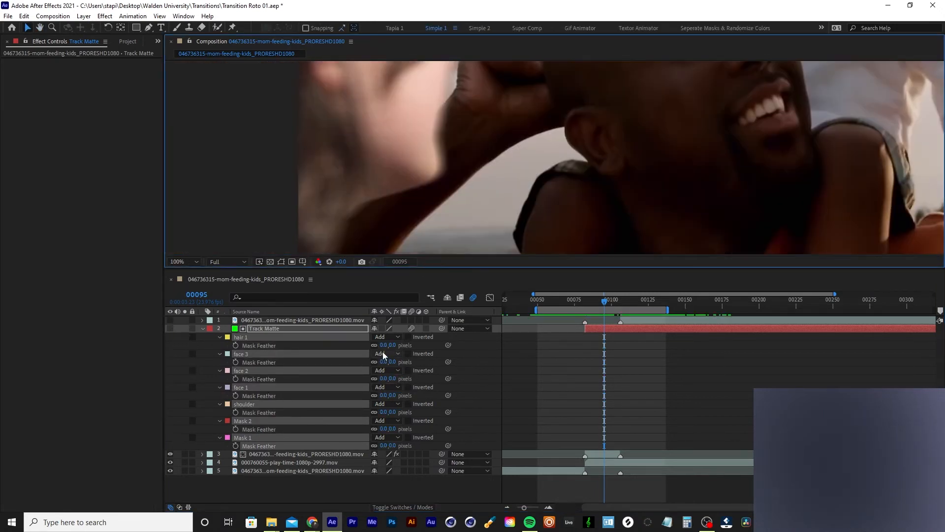
pyautogui.click(383, 345)
pyautogui.write('5')
pyautogui.press('Return')
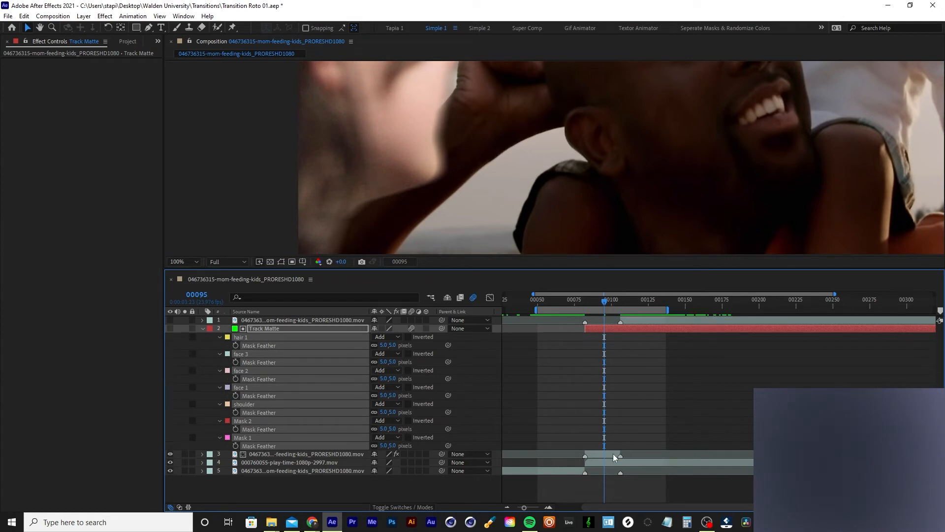
# - Fit the whole frame in the viewer and play back the transition with the masks deselected
pyautogui.hotkey('shift', '/')
pyautogui.click(615, 358)
pyautogui.click(609, 329)
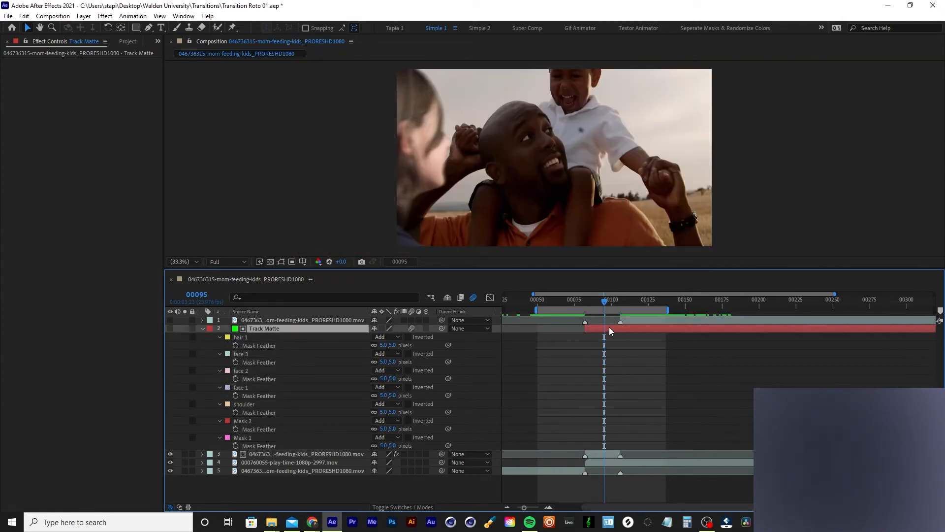
pyautogui.press('space')
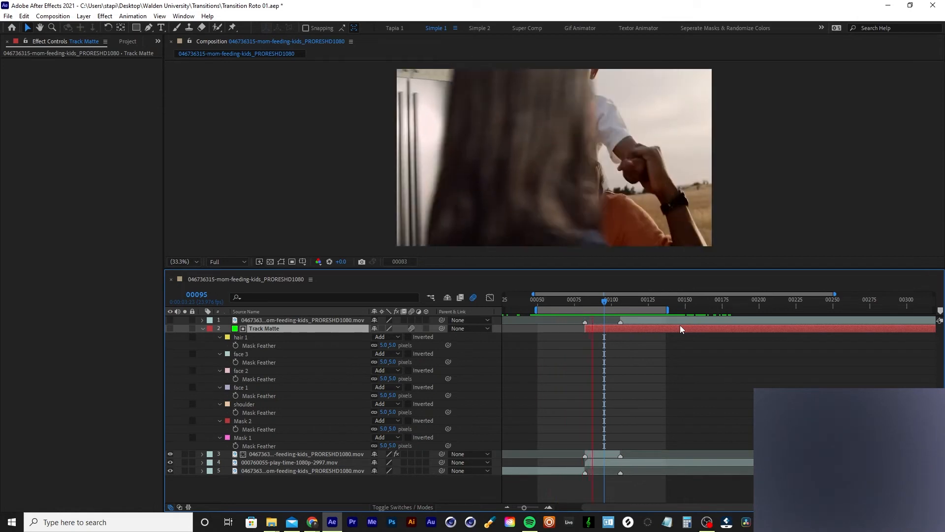
# - Examine the woman's face edge at the frame's left border up close, stepping through frames 103 to 105
pyautogui.moveTo(606, 301)
pyautogui.mouseDown()
pyautogui.moveTo(630, 297)
pyautogui.moveTo(622, 302)
pyautogui.mouseUp()
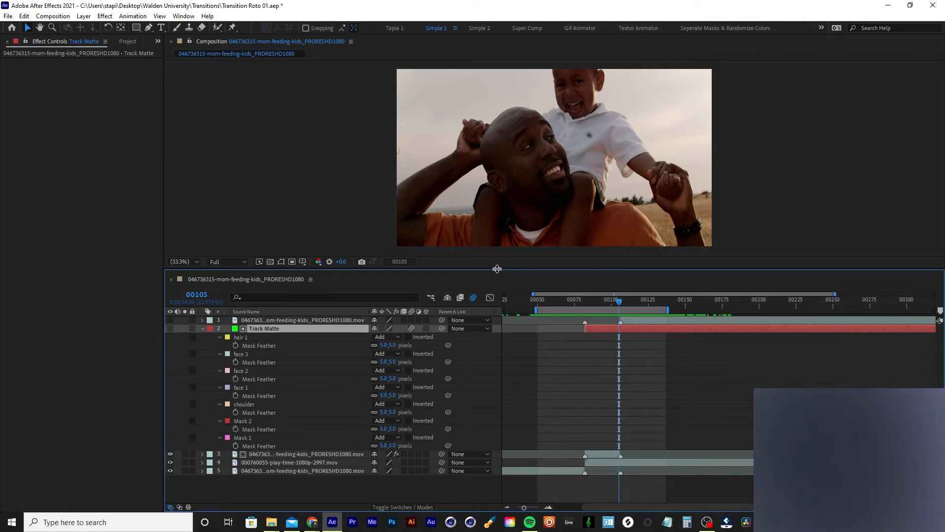
pyautogui.moveTo(497, 268); pyautogui.dragTo(482, 376)
pyautogui.scroll(4, 462, 238)
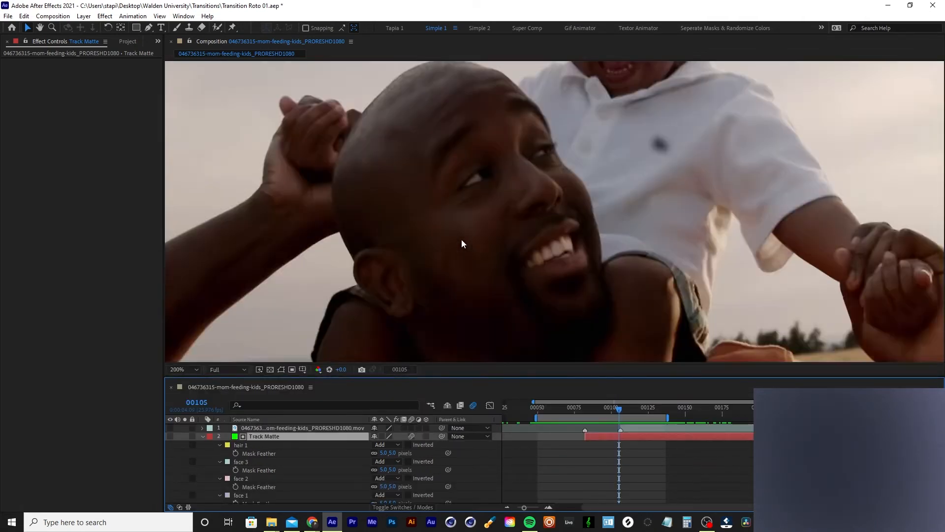
pyautogui.press('h')
pyautogui.moveTo(348, 211); pyautogui.dragTo(535, 256)
pyautogui.press('v')
pyautogui.press('pageup')
pyautogui.press('pageup')
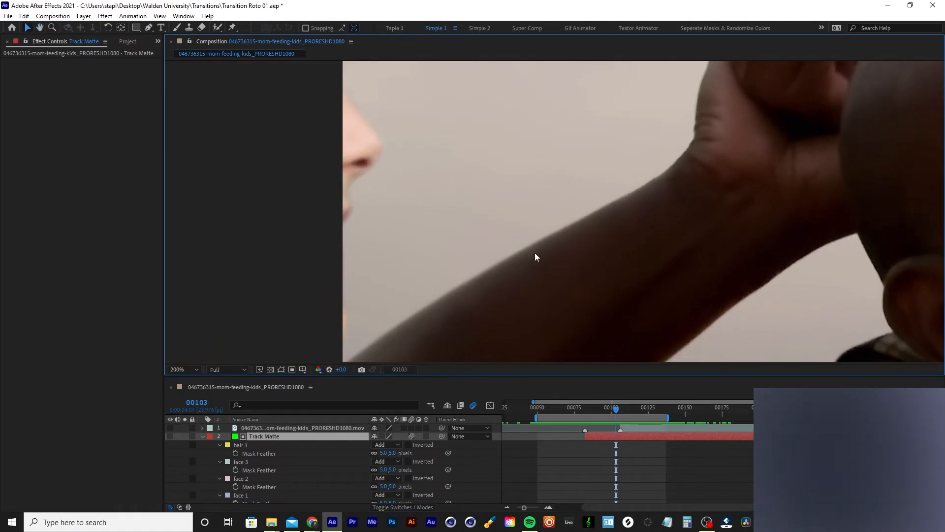
pyautogui.press('pagedown')
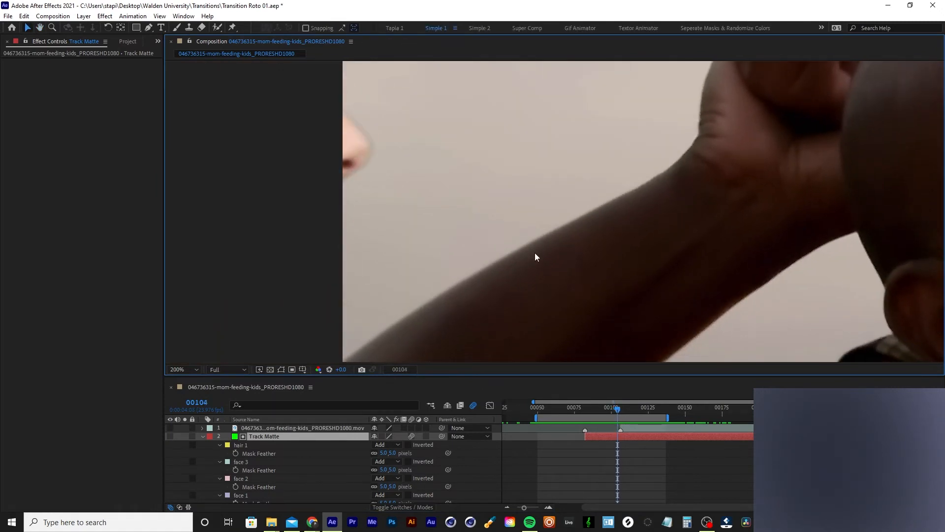
# - Reveal the Track Matte layer's mask paths in the timeline and turn on the mask outlines in the viewer
pyautogui.click(613, 438)
pyautogui.press('m')
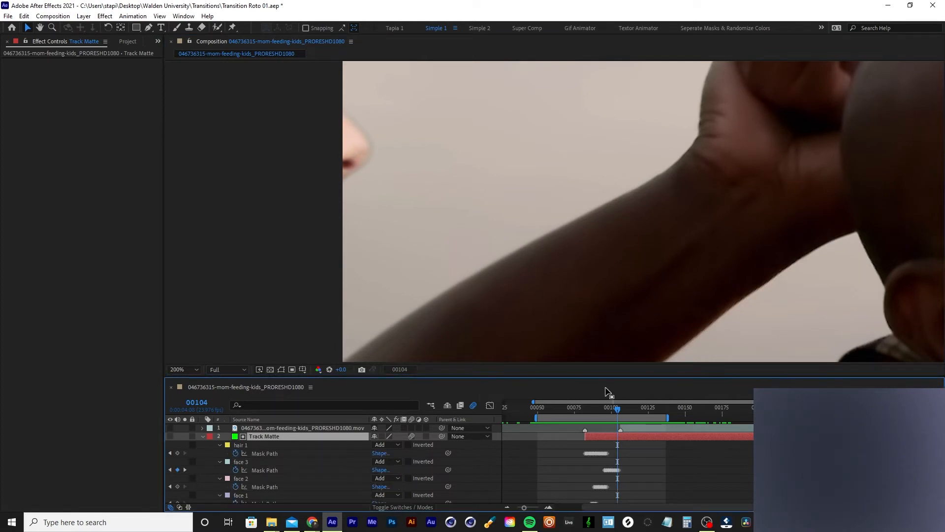
pyautogui.moveTo(608, 392); pyautogui.dragTo(609, 331)
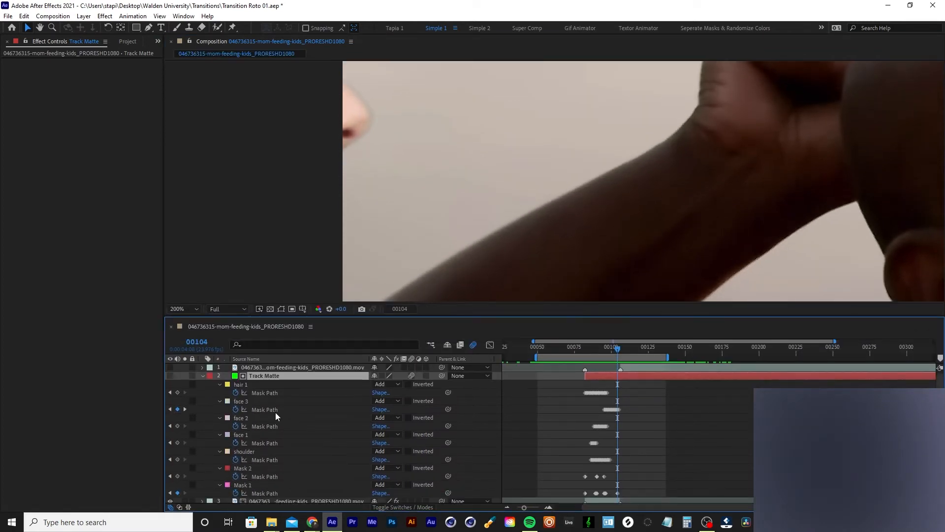
pyautogui.click(243, 401)
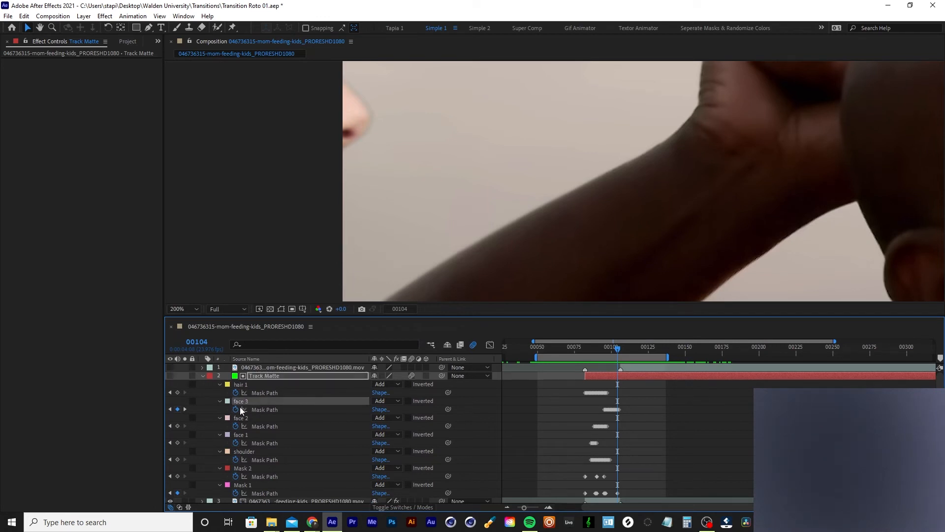
pyautogui.hotkey('ctrl', 'shift', 'h')
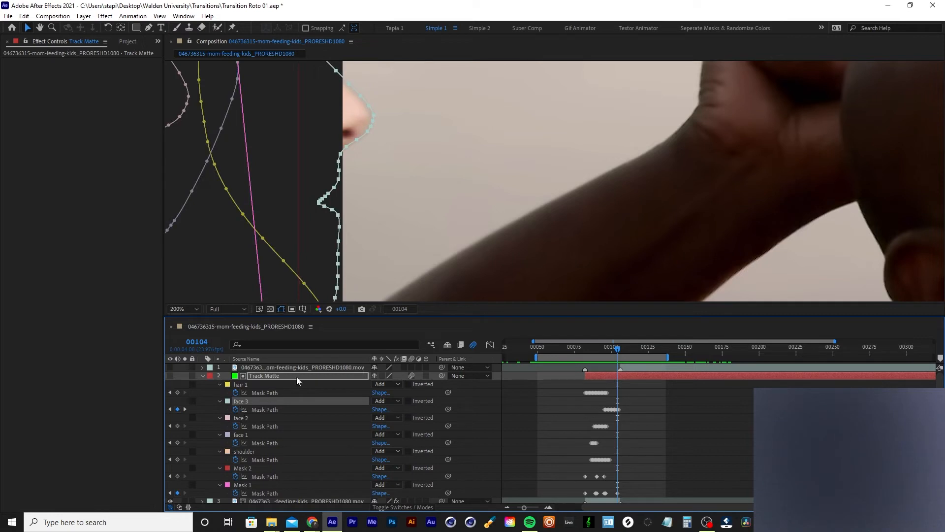
pyautogui.click(531, 423)
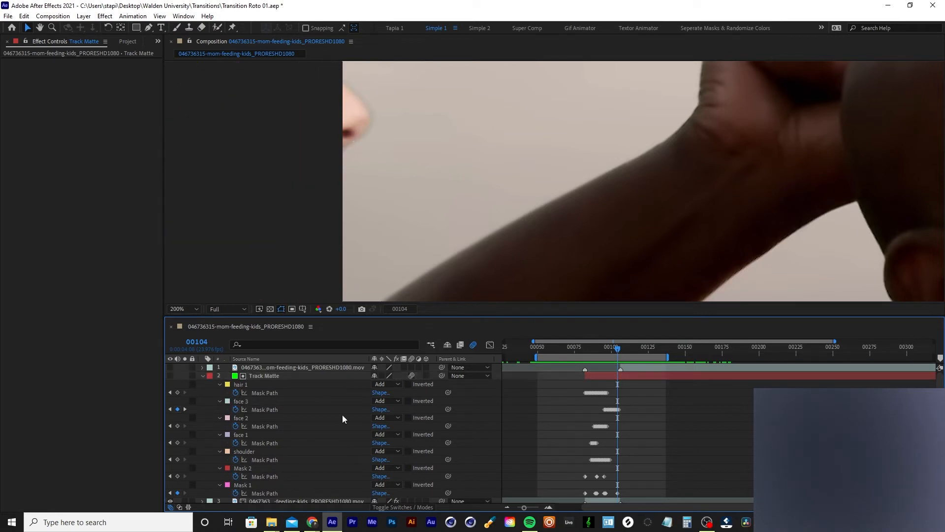
# - Change the outline colour of the face 3 mask to a saturated blue
pyautogui.click(248, 402)
pyautogui.click(227, 400)
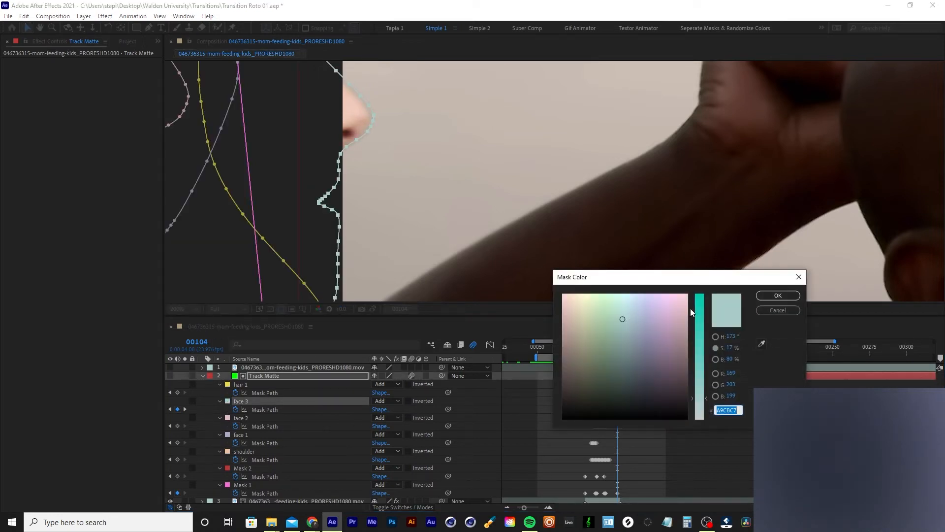
pyautogui.moveTo(641, 305); pyautogui.dragTo(638, 253)
pyautogui.moveTo(698, 319); pyautogui.dragTo(706, 277)
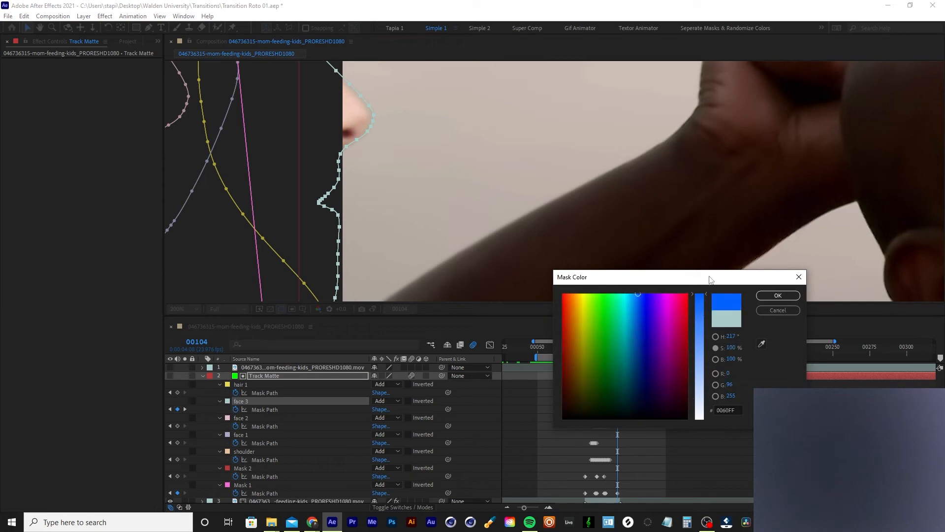
pyautogui.click(643, 295)
pyautogui.click(776, 296)
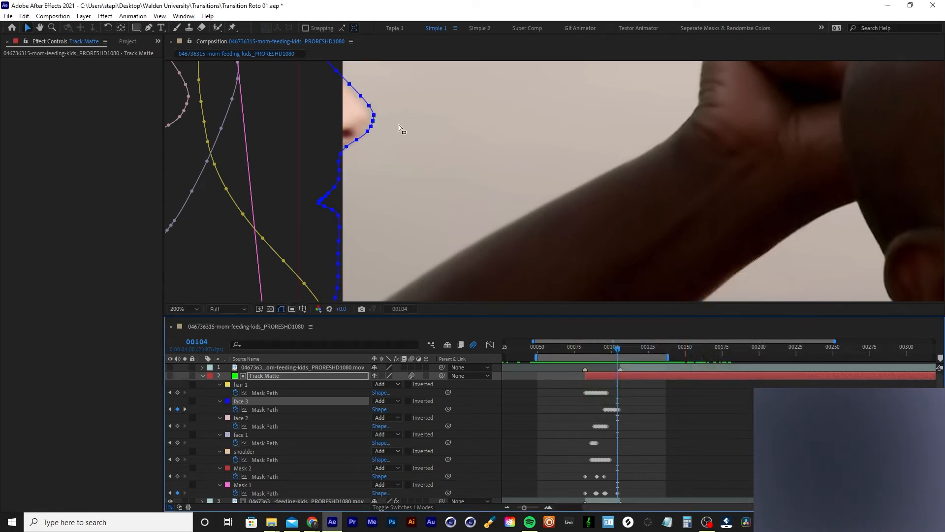
# - At frame 104, nudge the whole face 3 mask left to trim the fringe around the nose, and hide the mask outlines
pyautogui.moveTo(399, 125); pyautogui.dragTo(416, 139)
pyautogui.click(627, 376)
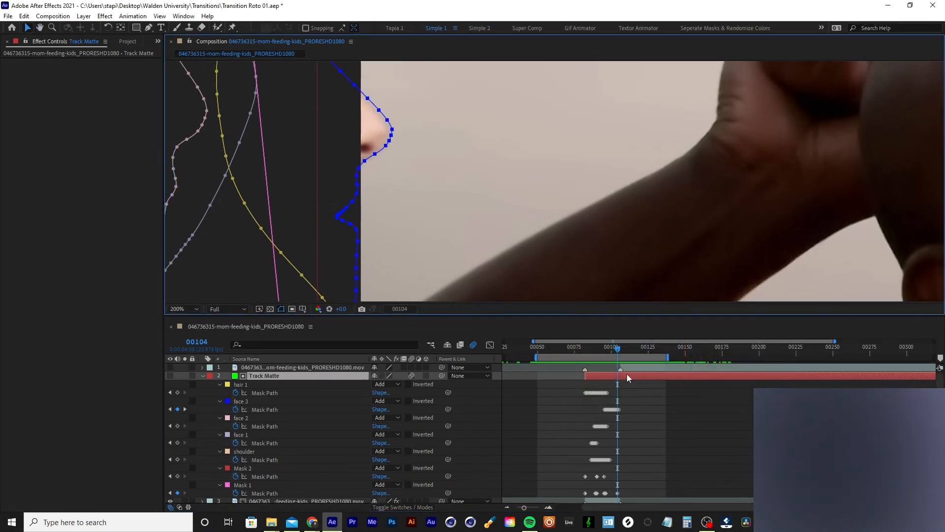
pyautogui.press('=')
pyautogui.press('=')
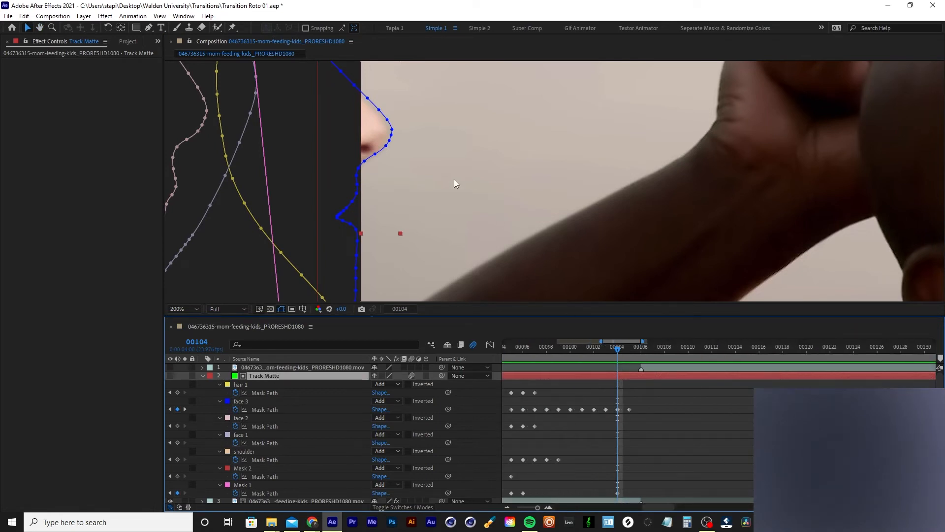
pyautogui.click(395, 132)
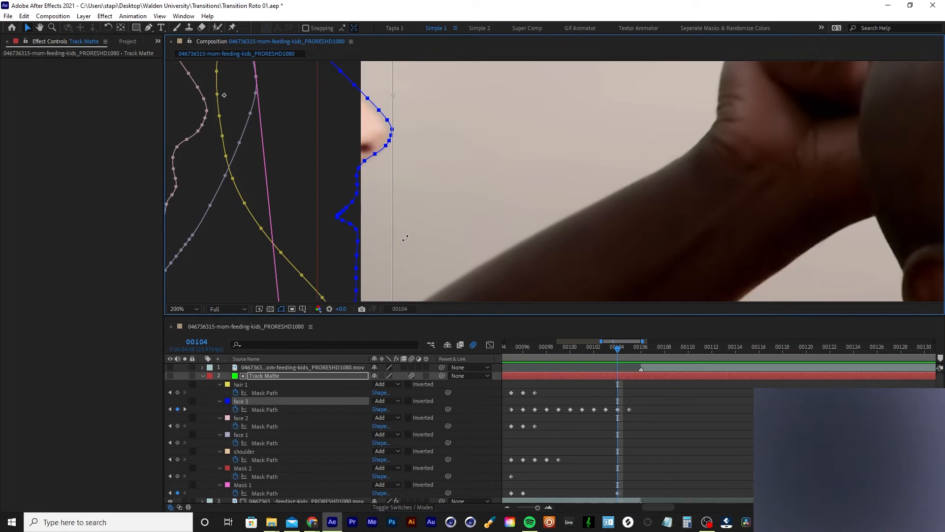
pyautogui.press('Left')
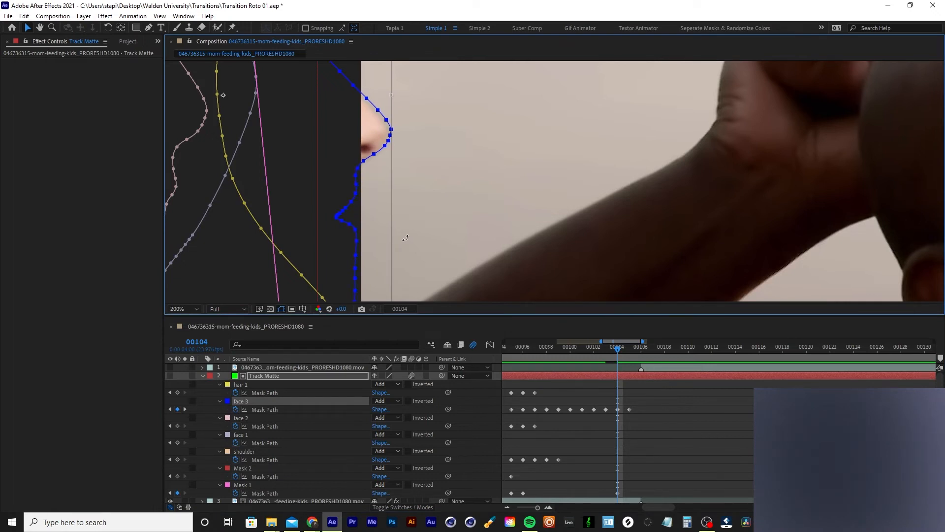
pyautogui.hotkey('ctrl', 'shift', 'h')
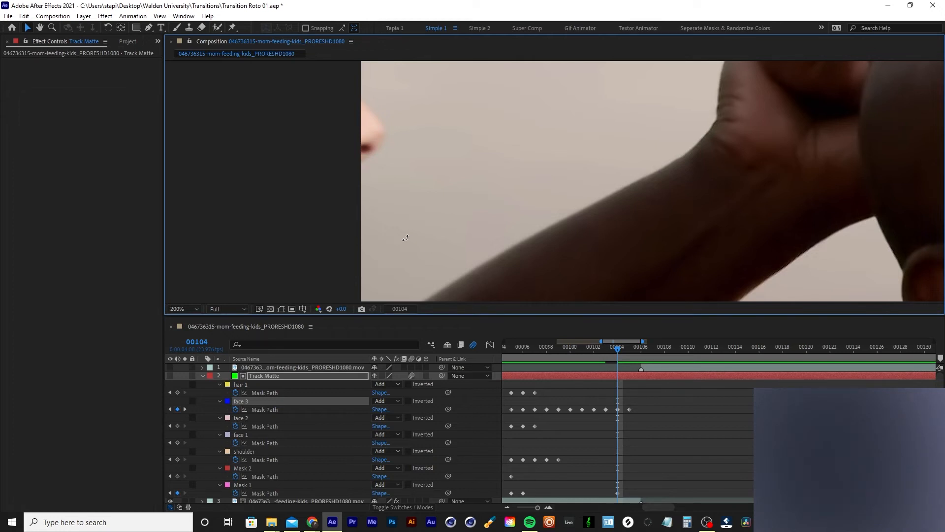
# - At frame 105, shift the whole face 3 mask left to trim the nose tip's fringe, and check frame 106 without outlines
pyautogui.press('pagedown')
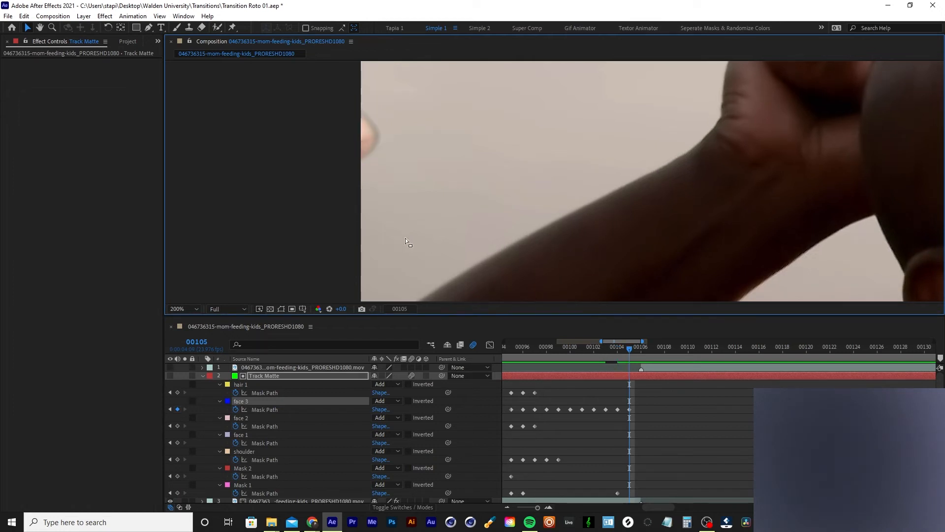
pyautogui.hotkey('ctrl', 'shift', 'h')
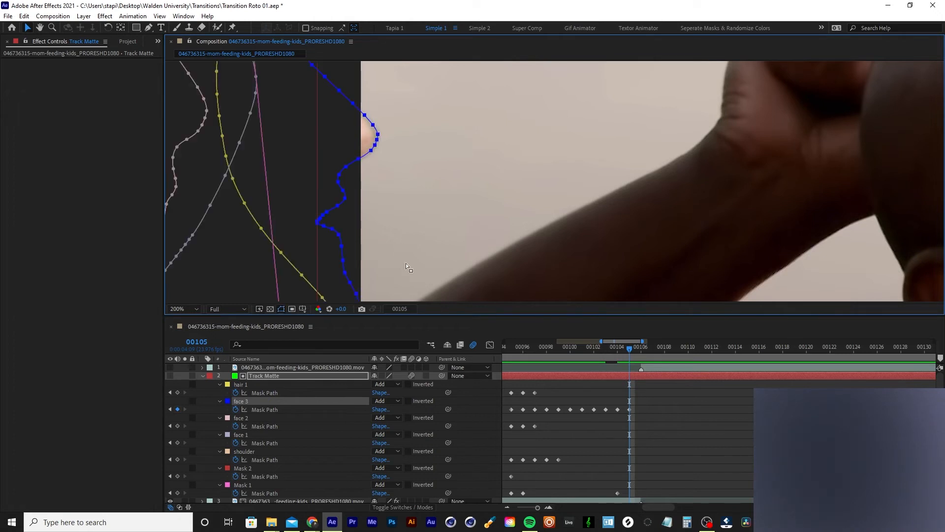
pyautogui.click(633, 393)
pyautogui.click(631, 378)
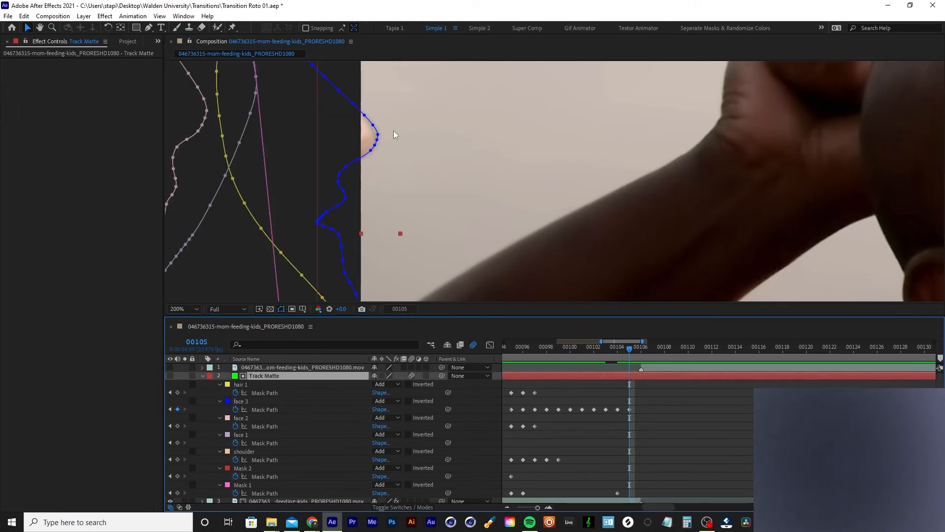
pyautogui.doubleClick(380, 137)
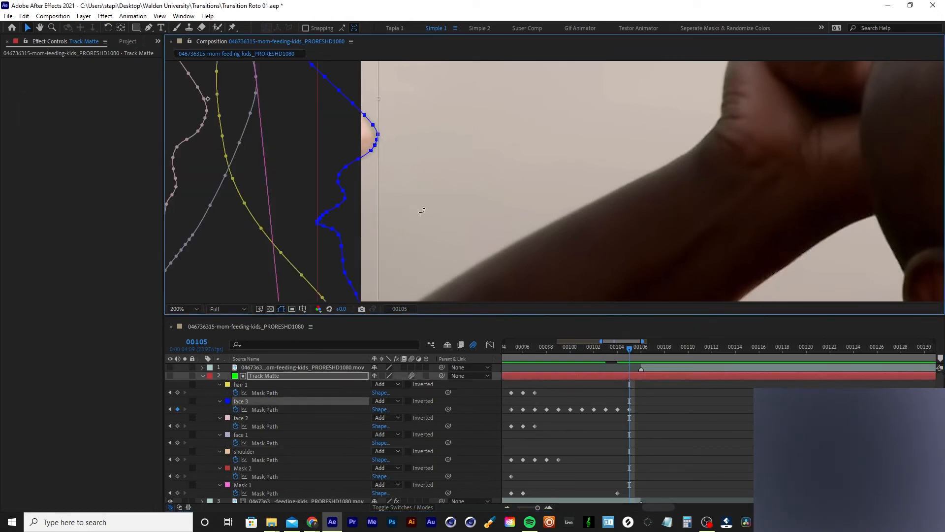
pyautogui.hotkey('ctrl', 'shift', 'h')
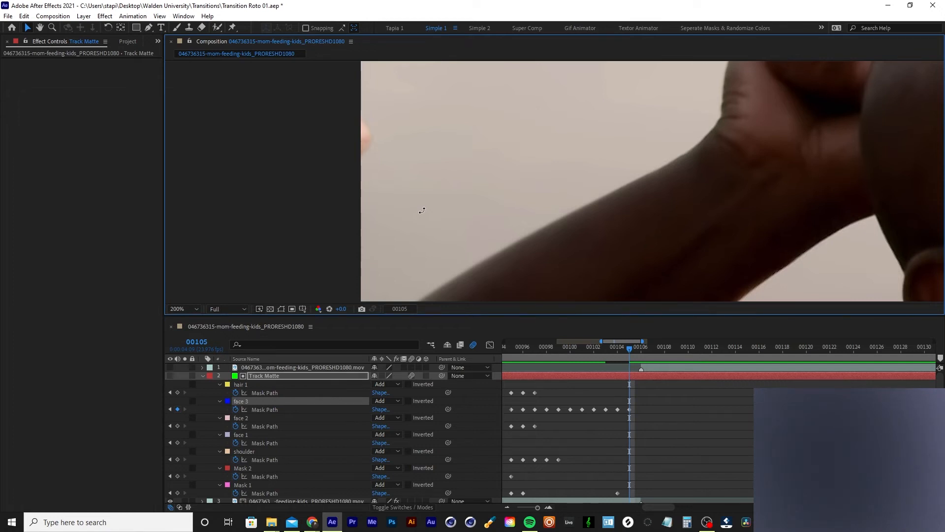
pyautogui.press('pagedown')
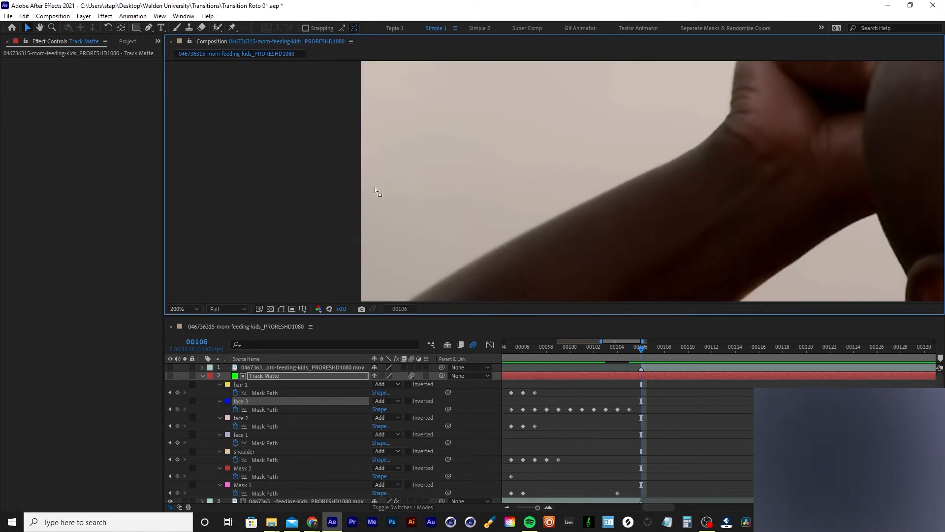
# - Trim the end of the Track Matte layer to frame 106
pyautogui.click(567, 376)
pyautogui.press('-')
pyautogui.press('-')
pyautogui.press('-')
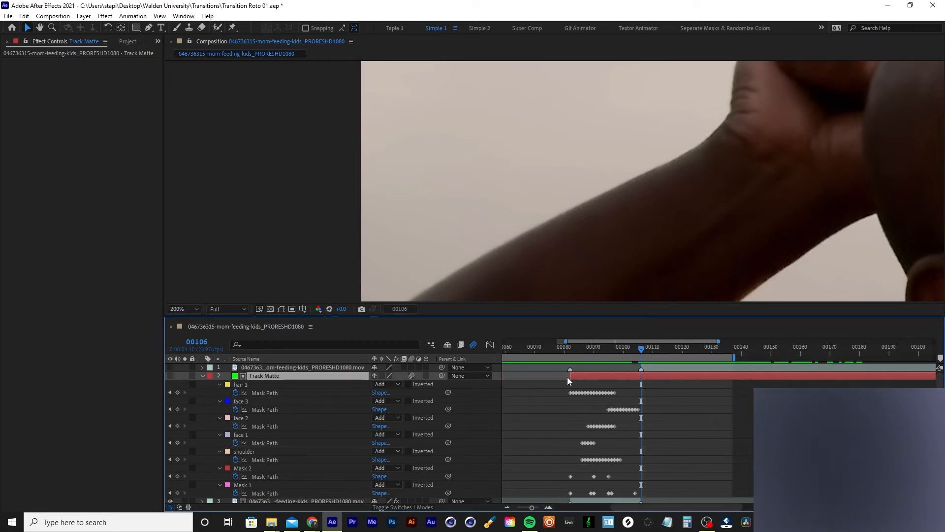
pyautogui.press('=')
pyautogui.hotkey('alt', ']')
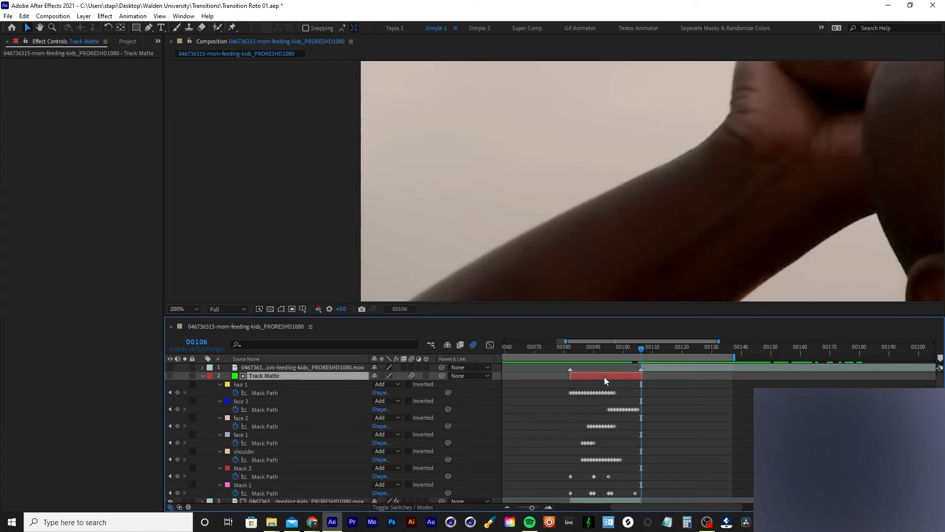
pyautogui.press('=')
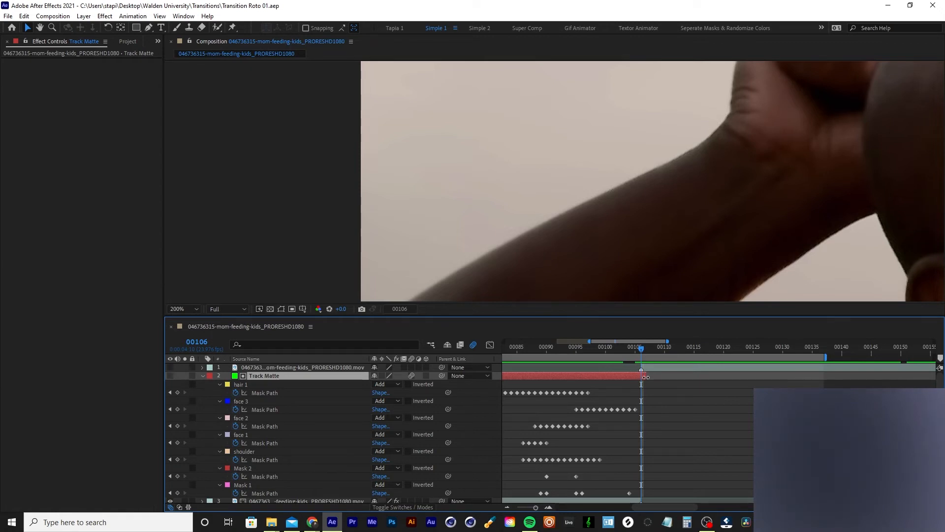
pyautogui.moveTo(646, 377)
pyautogui.mouseDown()
pyautogui.moveTo(645, 359)
pyautogui.moveTo(642, 378)
pyautogui.mouseUp()
pyautogui.moveTo(644, 377); pyautogui.dragTo(645, 377)
pyautogui.press('-')
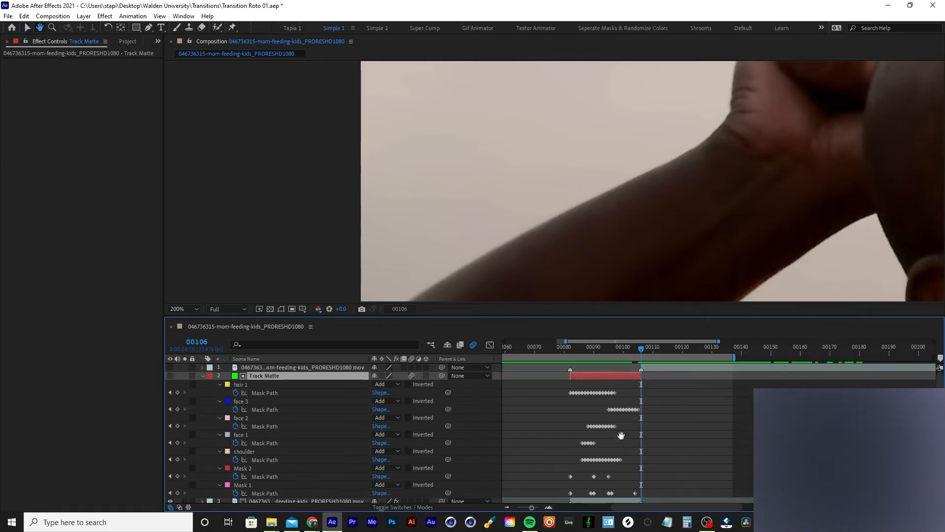
# - Collapse the Track Matte layer's mask properties in the timeline
pyautogui.moveTo(620, 435)
pyautogui.mouseDown()
pyautogui.moveTo(631, 406)
pyautogui.moveTo(628, 449)
pyautogui.mouseUp()
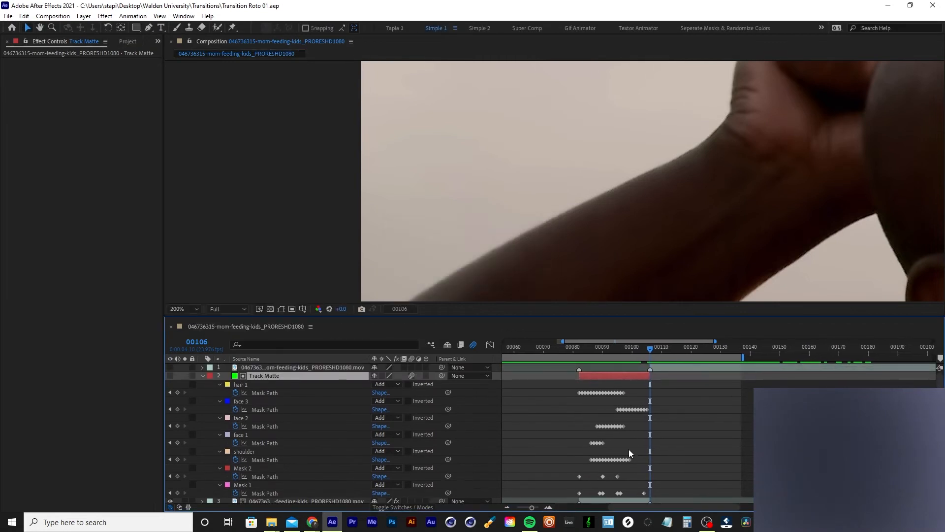
pyautogui.press('u')
pyautogui.press('u')
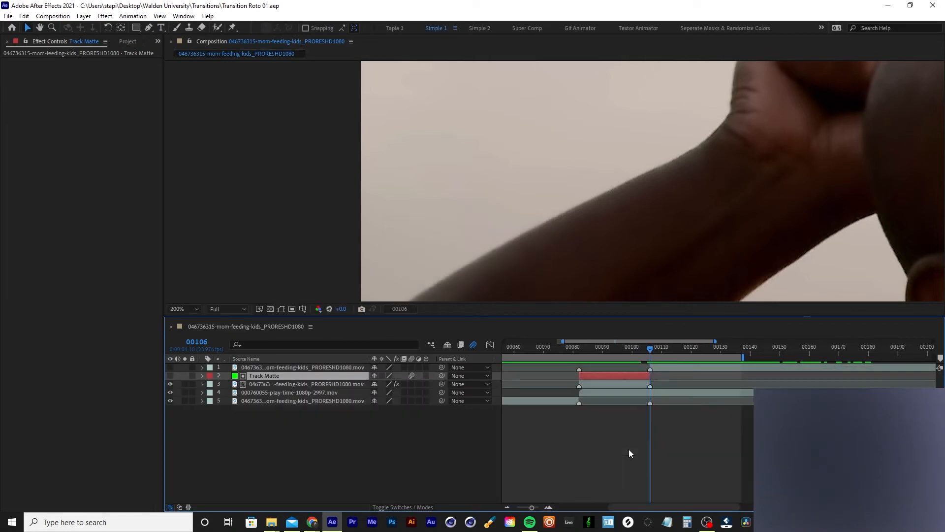
# - Examine how the matted mom-feeding-kids clip lines up with the Track Matte layer around frame 106 in the timeline
pyautogui.click(624, 381)
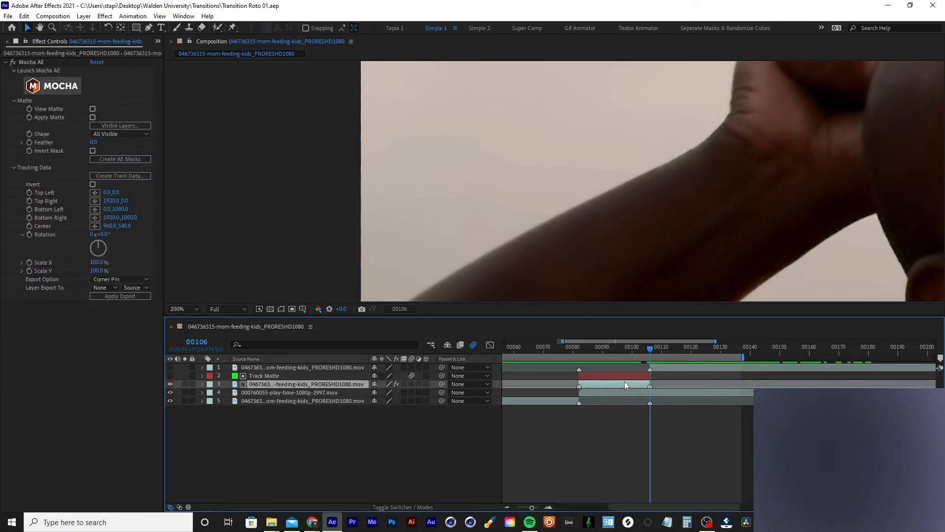
pyautogui.press(';')
pyautogui.press('-')
pyautogui.press('-')
pyautogui.press('=')
pyautogui.press('=')
pyautogui.press('=')
pyautogui.press('=')
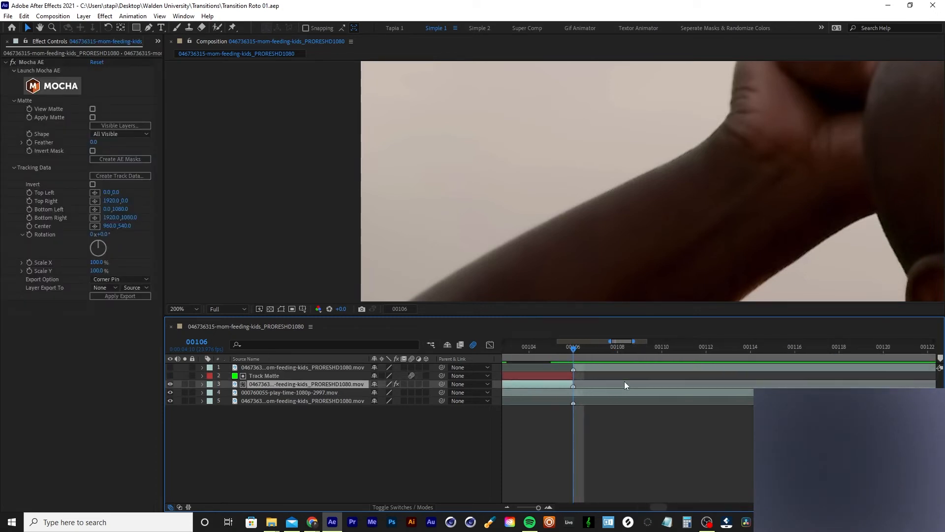
pyautogui.press('-')
pyautogui.press('-')
pyautogui.press('-')
pyautogui.press('-')
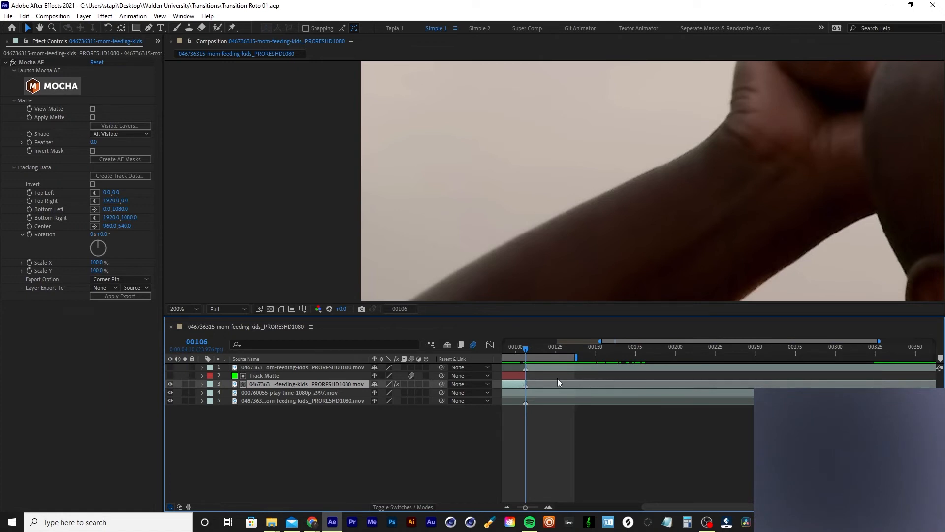
pyautogui.press('space')
pyautogui.moveTo(541, 382); pyautogui.dragTo(751, 453)
pyautogui.press('space')
pyautogui.moveTo(677, 458); pyautogui.dragTo(649, 454)
pyautogui.press('=')
pyautogui.press('=')
pyautogui.press('space')
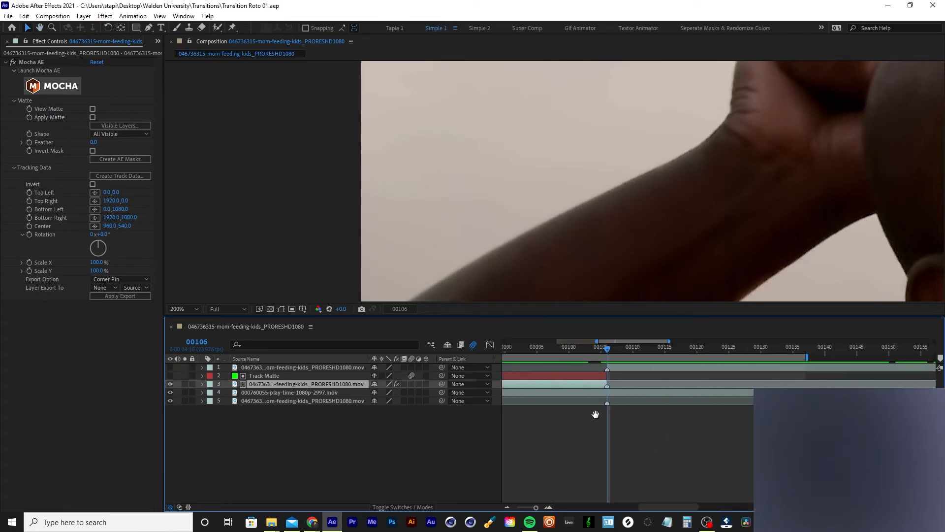
pyautogui.moveTo(585, 413); pyautogui.dragTo(688, 429)
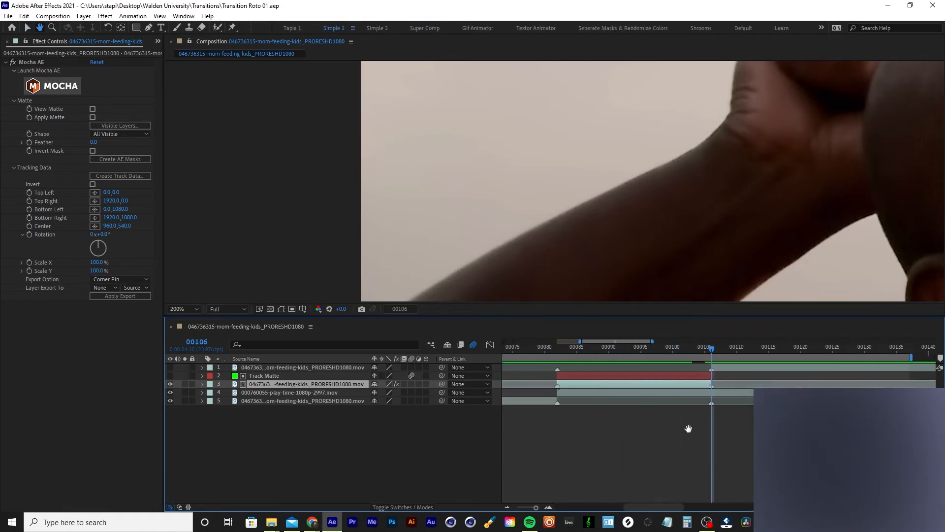
# - Rename the play-time clip layer as Father & Son
pyautogui.click(648, 391)
pyautogui.click(635, 385)
pyautogui.click(629, 392)
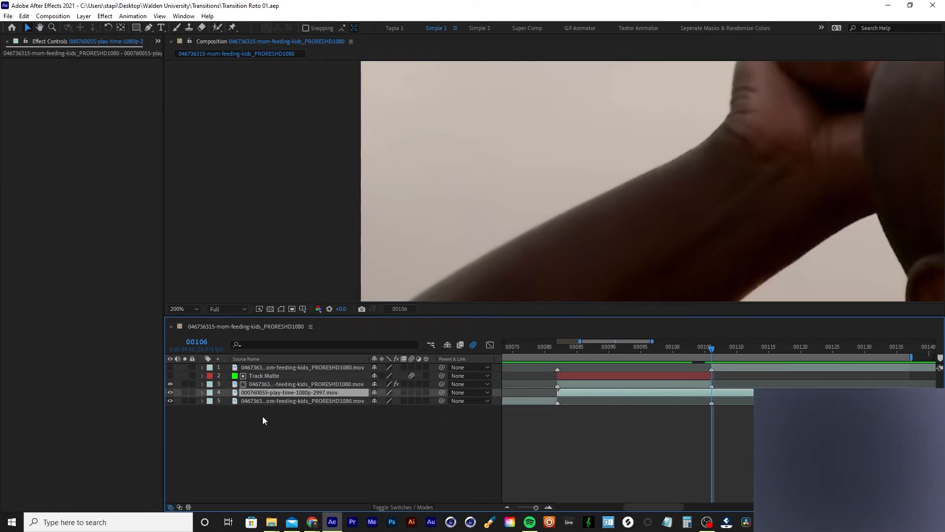
pyautogui.press('Return')
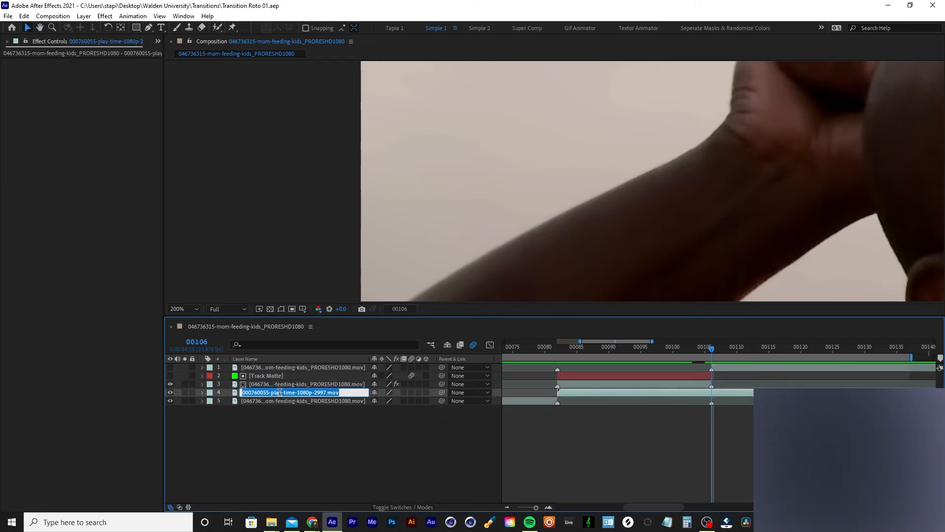
pyautogui.write('Father & Son')
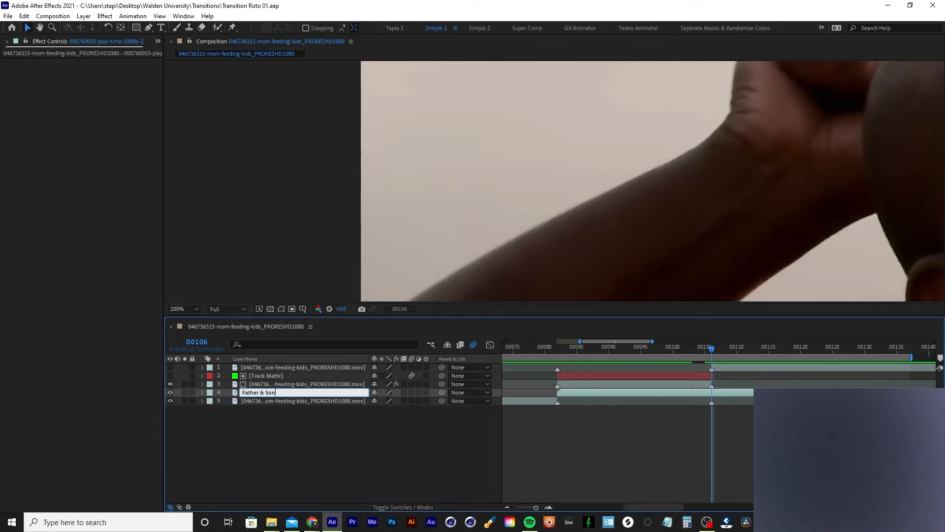
pyautogui.press('Return')
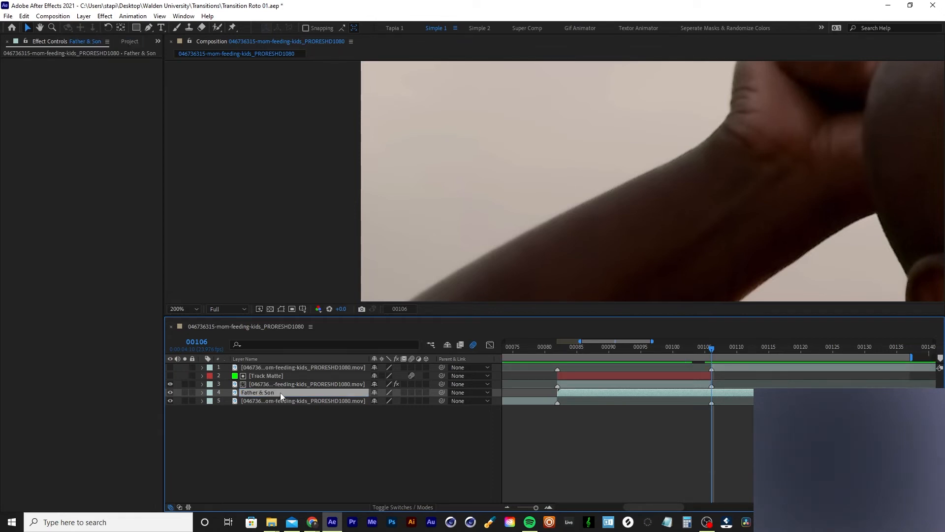
# - Rename the matted mom-feeding-kids layer beneath the Track Matte as Mom & Children
pyautogui.click(282, 388)
pyautogui.press('Return')
pyautogui.write('Mom ')
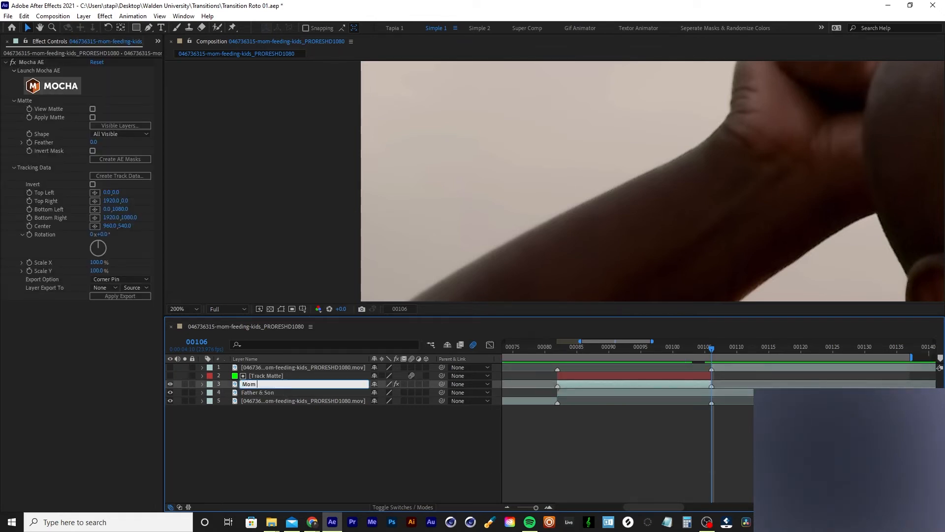
pyautogui.write('& Children')
pyautogui.press('Return')
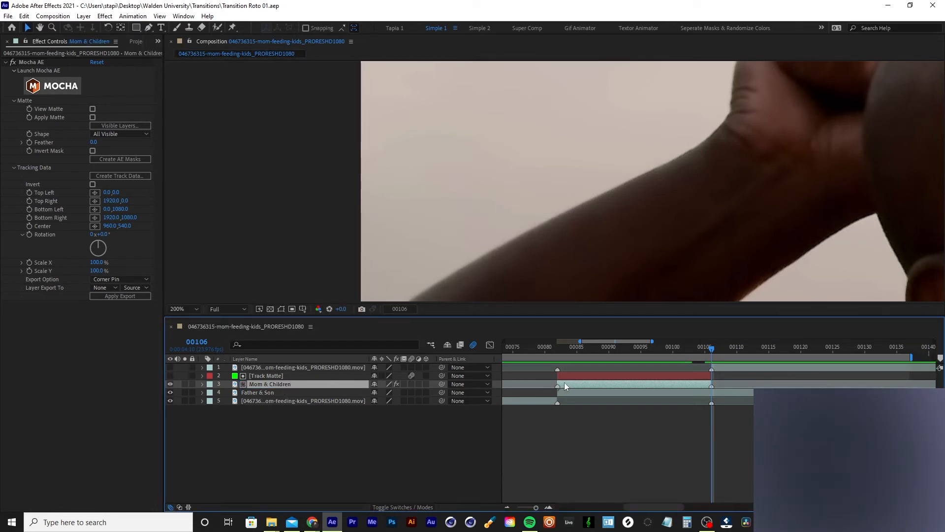
# - Change the Track Matte layer's label colour to Green
pyautogui.press('-')
pyautogui.press('-')
pyautogui.click(665, 375)
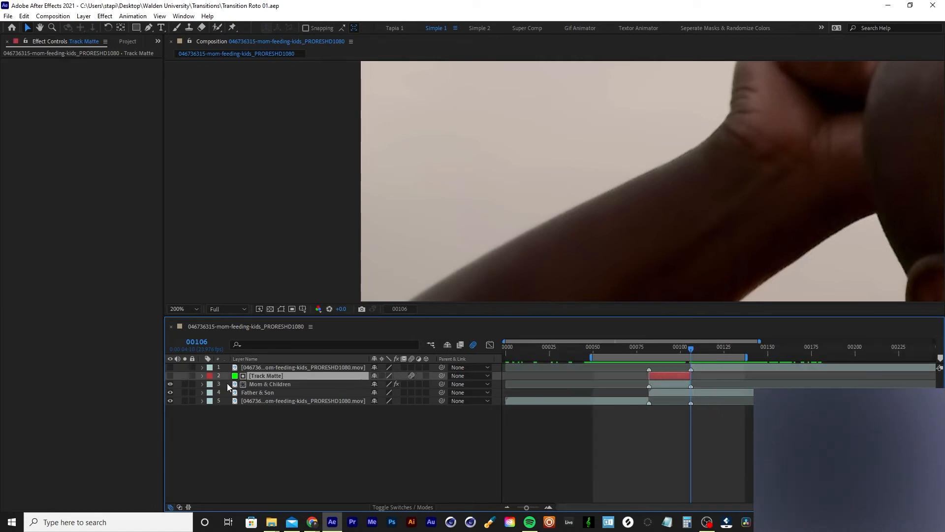
pyautogui.click(210, 376)
pyautogui.click(230, 297)
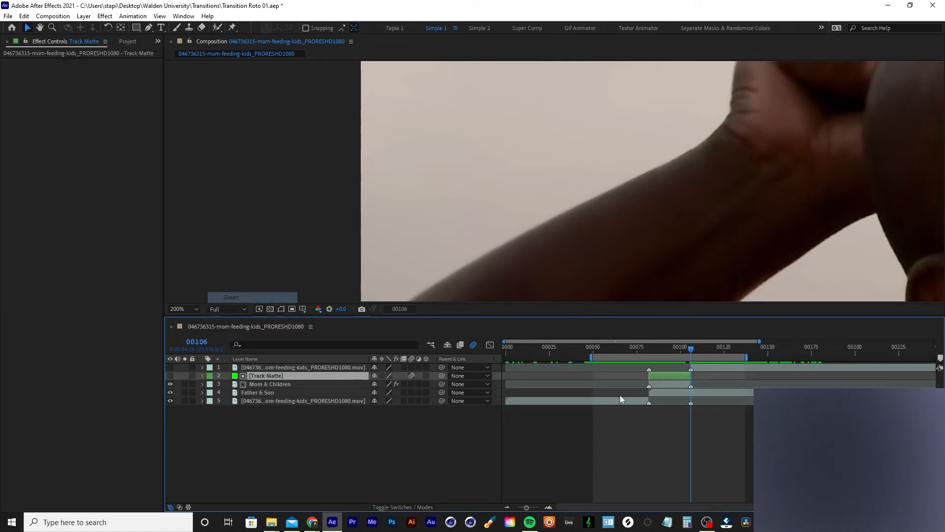
# - Mark the topmost mom-feeding-kids layer as shy and hide shy layers in the timeline
pyautogui.click(669, 384)
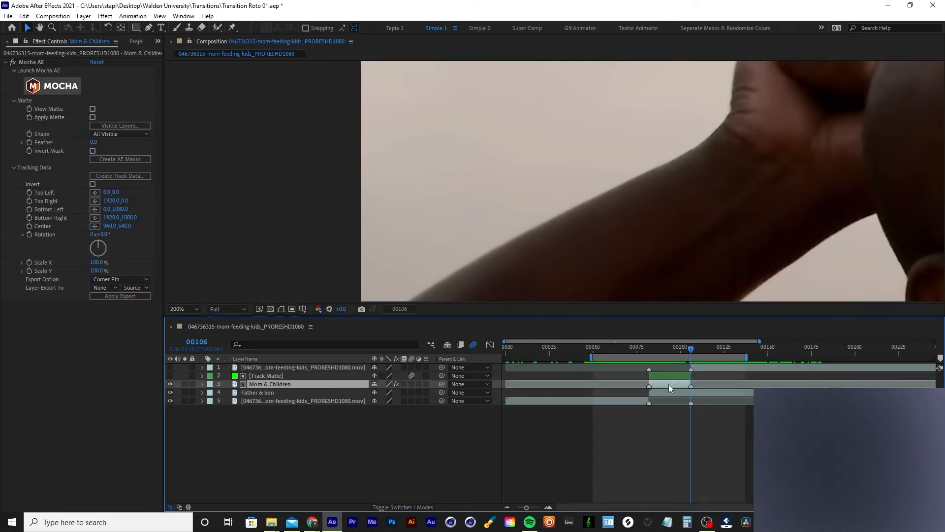
pyautogui.click(714, 367)
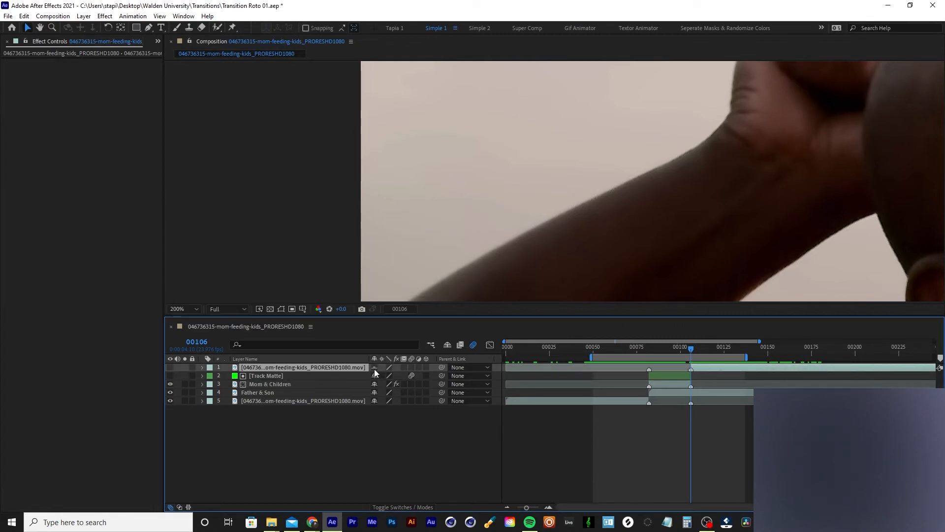
pyautogui.press('Delete')
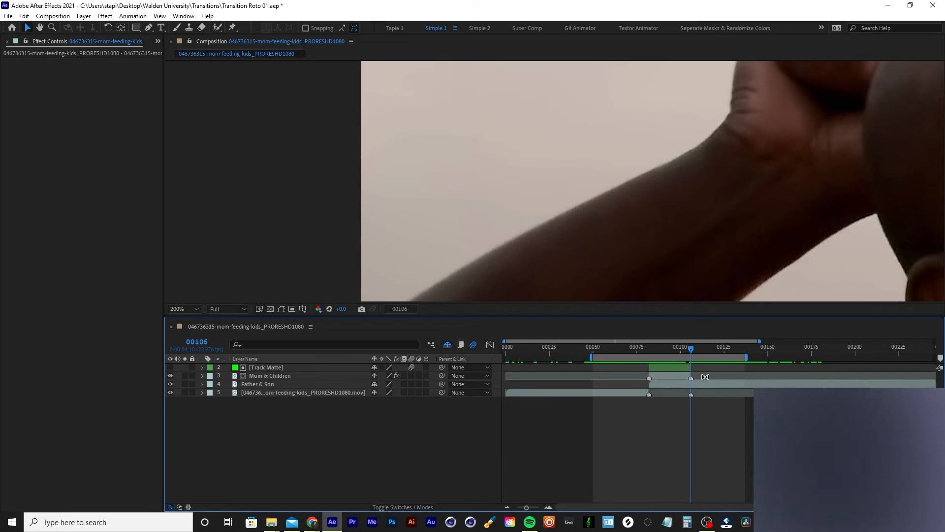
# - Review the kitchen clip from frame 55 to frame 80 with the whole composition fitted in an enlarged viewer
pyautogui.click(703, 384)
pyautogui.click(601, 394)
pyautogui.click(599, 346)
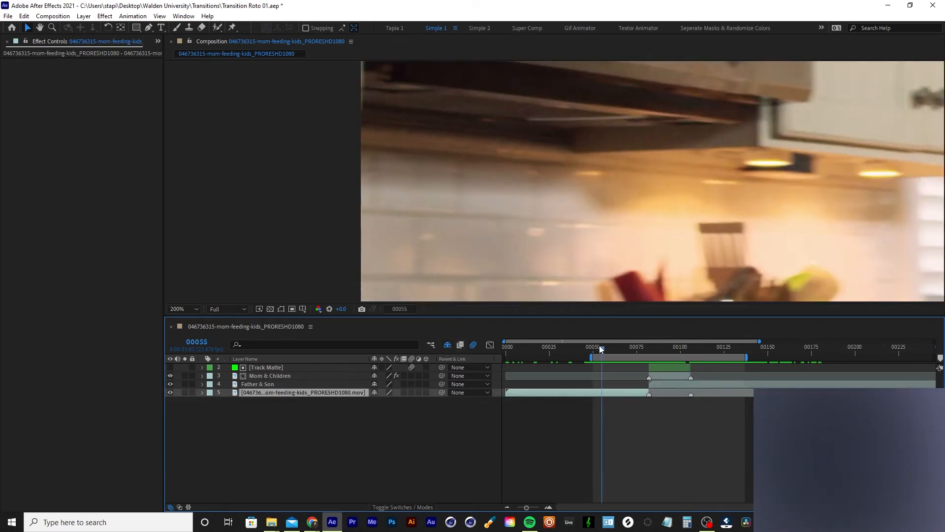
pyautogui.moveTo(600, 347); pyautogui.dragTo(642, 348)
pyautogui.hotkey('shift', '/')
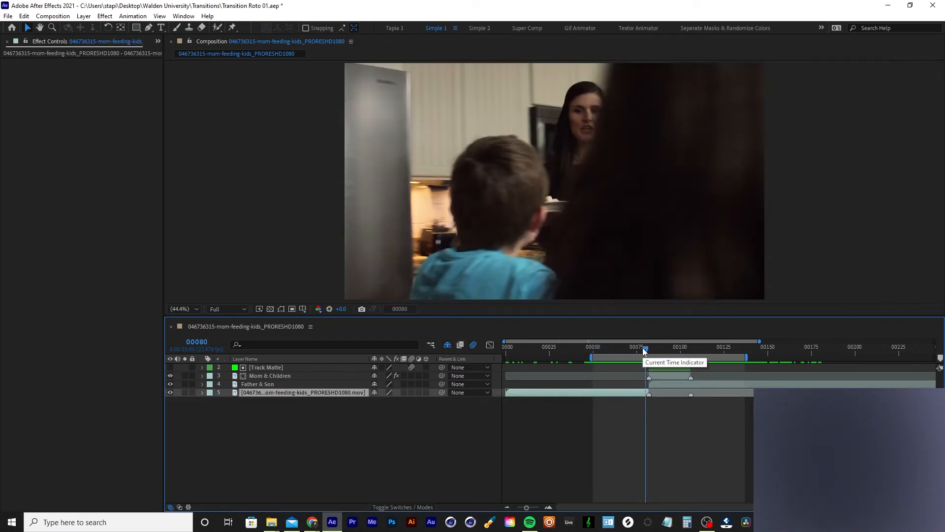
pyautogui.moveTo(619, 315); pyautogui.dragTo(618, 357)
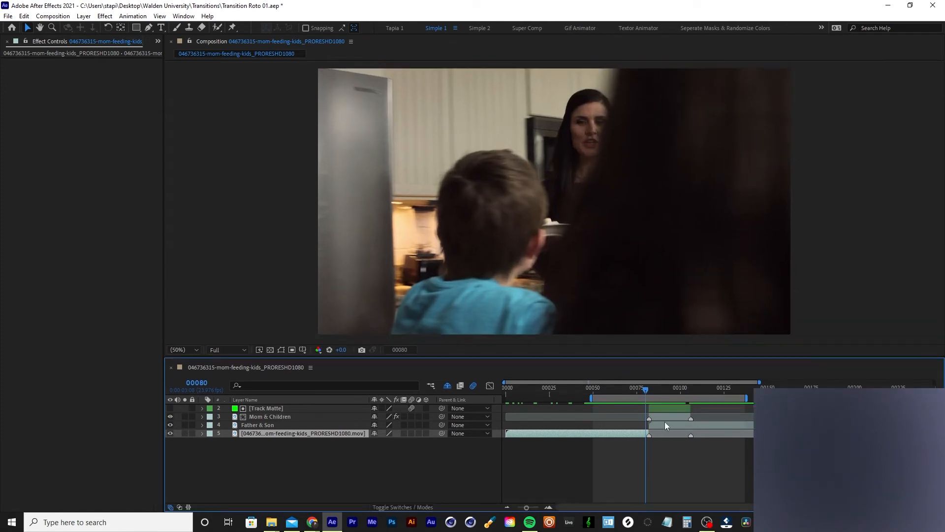
# - Scrub through the transition up to frame 136 and play the preview to check the finished matte
pyautogui.click(666, 410)
pyautogui.click(666, 421)
pyautogui.click(664, 416)
pyautogui.click(661, 409)
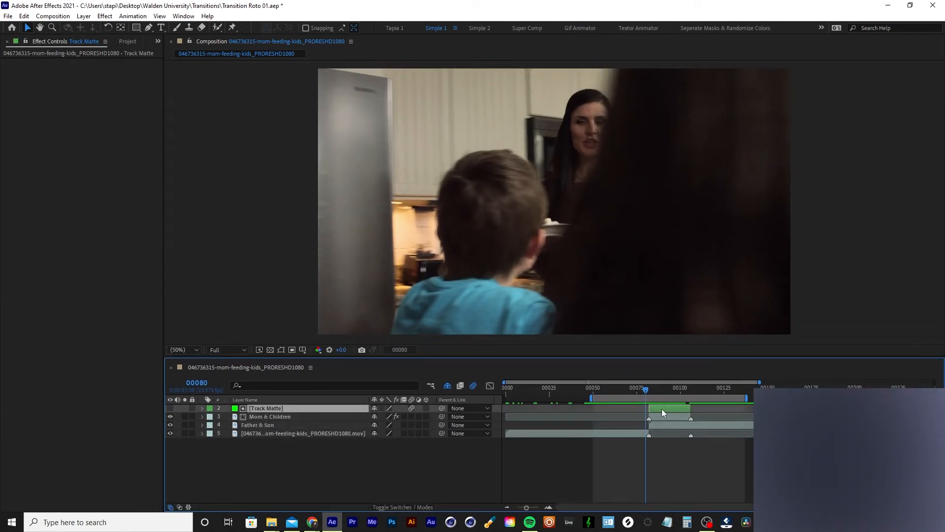
pyautogui.moveTo(648, 389); pyautogui.dragTo(746, 389)
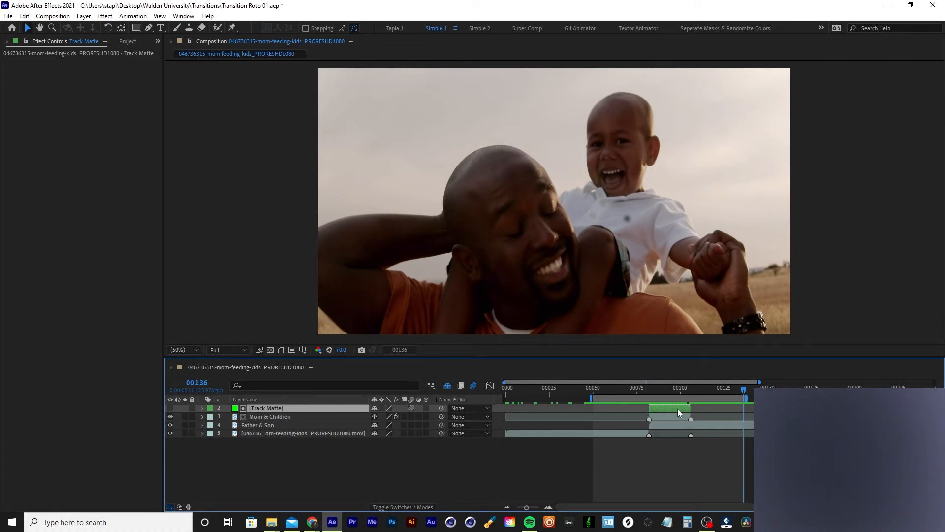
pyautogui.press('space')
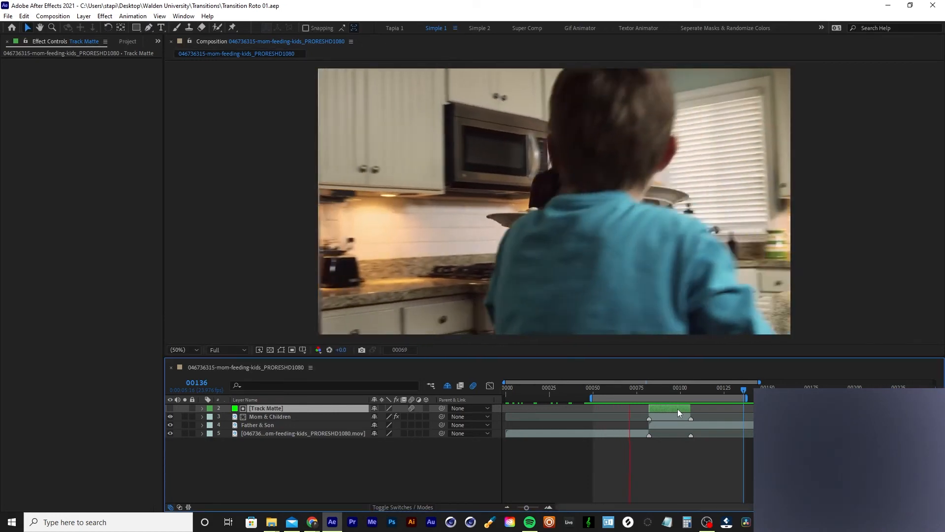
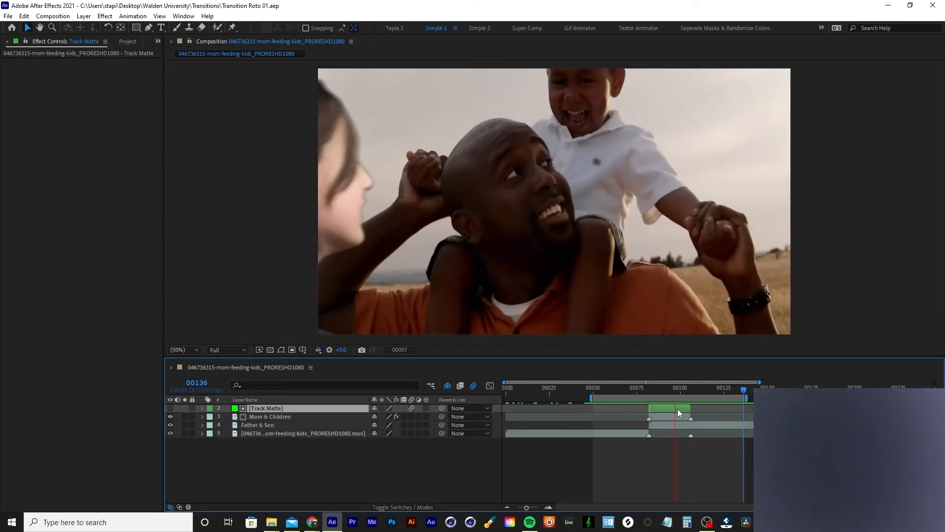
# - At frame 89, show the Track Matte layer's mask outlines in the viewer and reveal its mask paths in the timeline
pyautogui.moveTo(637, 389); pyautogui.dragTo(661, 395)
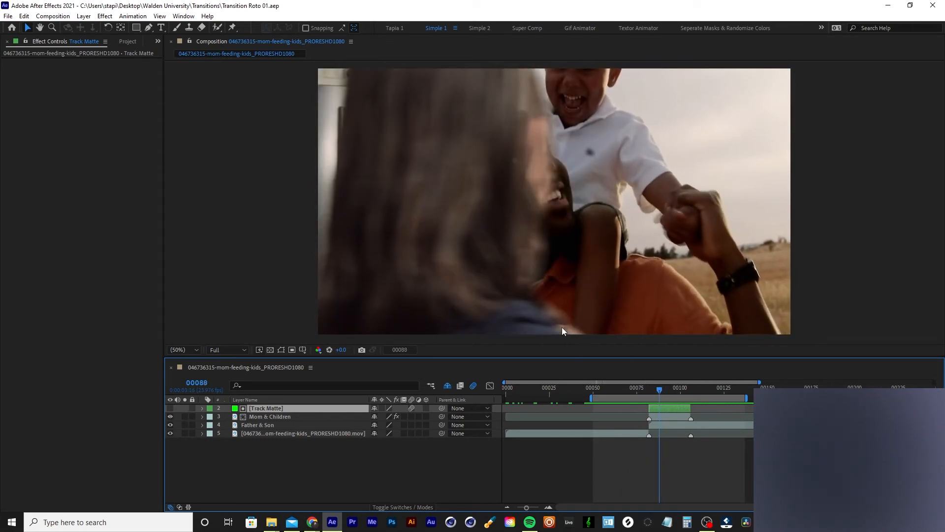
pyautogui.moveTo(660, 389); pyautogui.dragTo(660, 390)
pyautogui.click(666, 419)
pyautogui.click(666, 410)
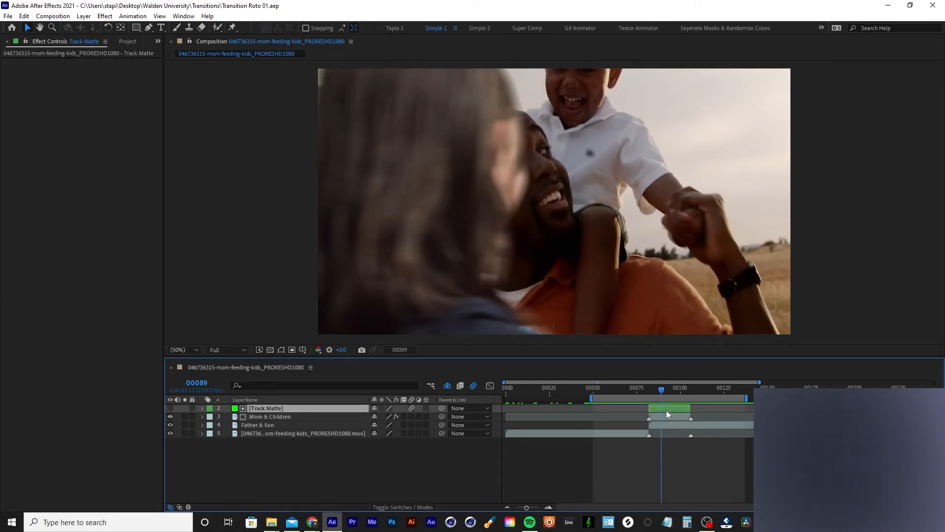
pyautogui.hotkey('ctrl', 'shift', 'h')
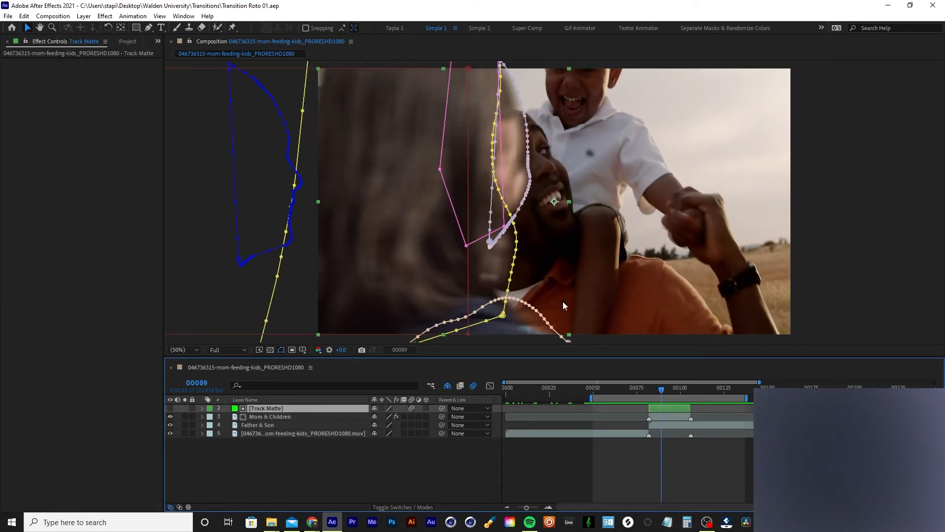
pyautogui.press('m')
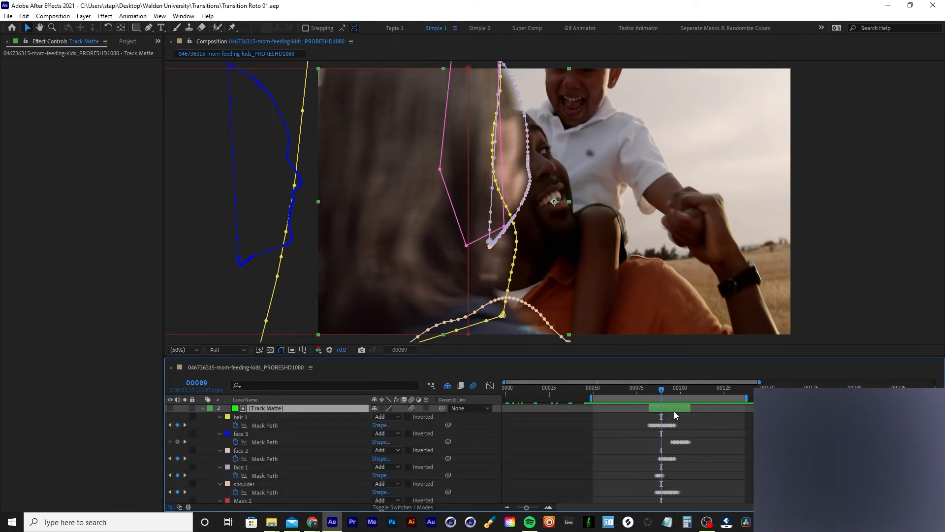
# - Select the Track Matte's shoulder mask, with viewer and timeline magnified around the shoulder and its keyframes
pyautogui.press('.')
pyautogui.press('space')
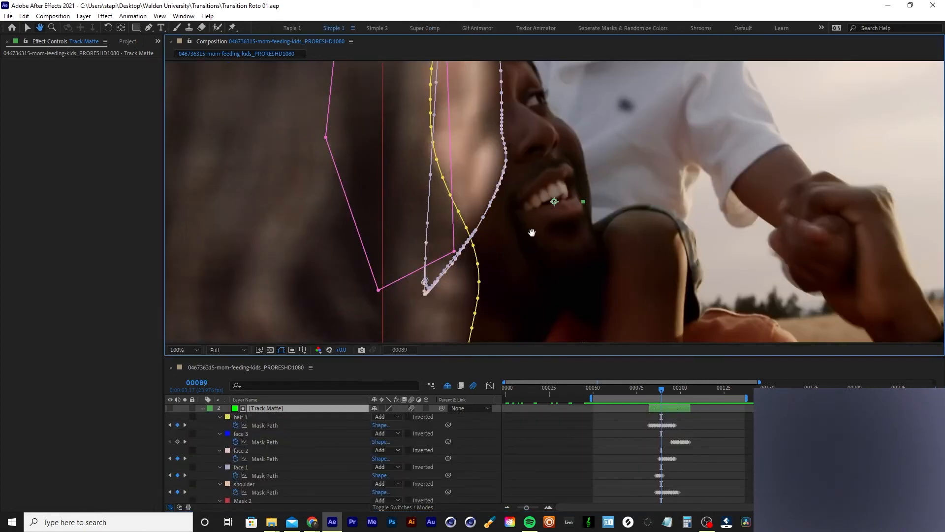
pyautogui.moveTo(531, 232); pyautogui.dragTo(545, 158)
pyautogui.press('pageup')
pyautogui.press('pageup')
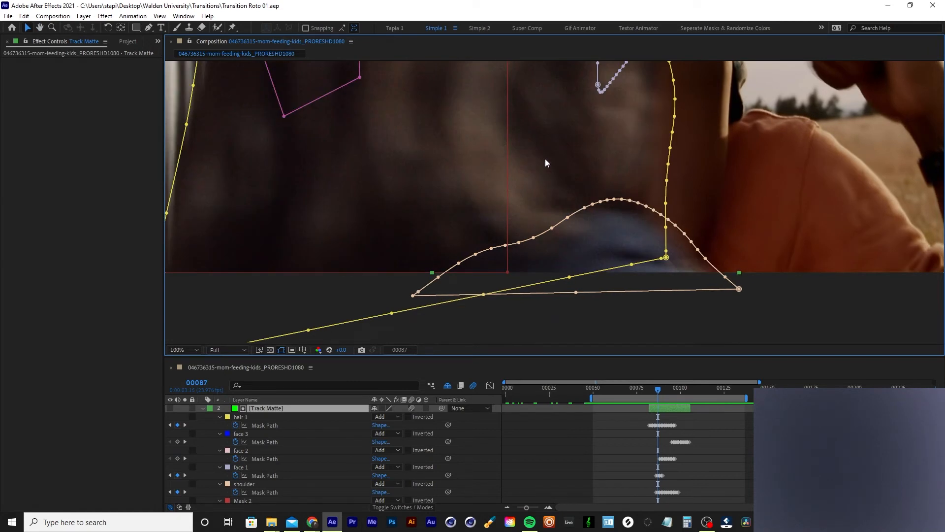
pyautogui.scroll(-1, 251, 451)
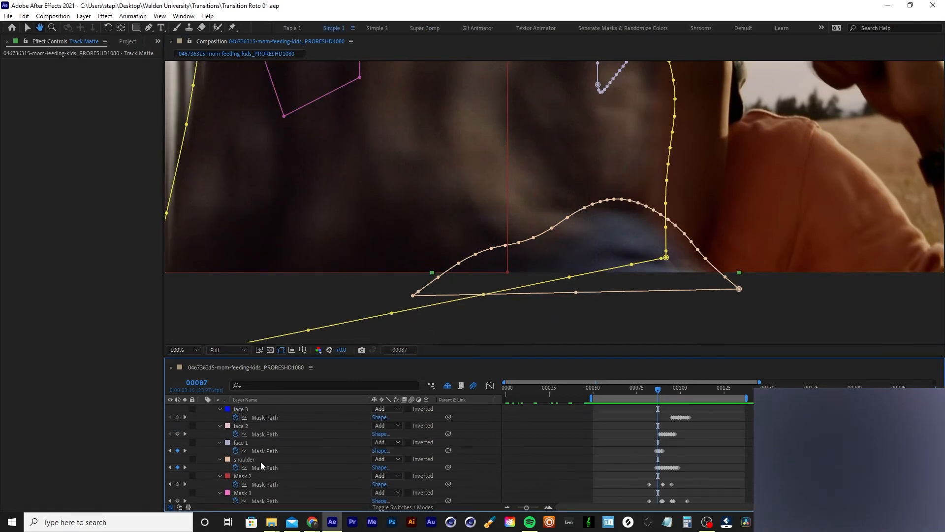
pyautogui.click(255, 461)
pyautogui.press('=')
pyautogui.press('=')
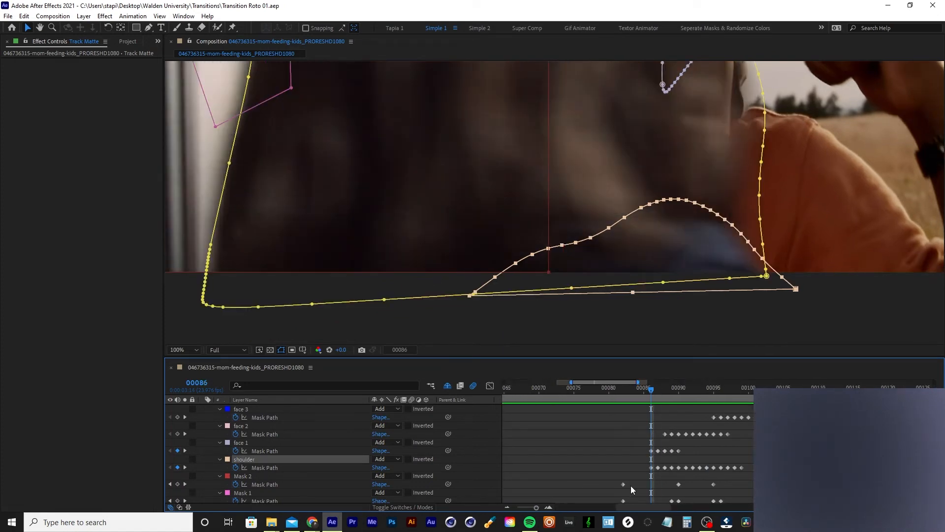
# - At frame 88, nudge the whole shoulder mask about 70 pixels to the left to fit the mother's shoulder edge
pyautogui.press('pagedown')
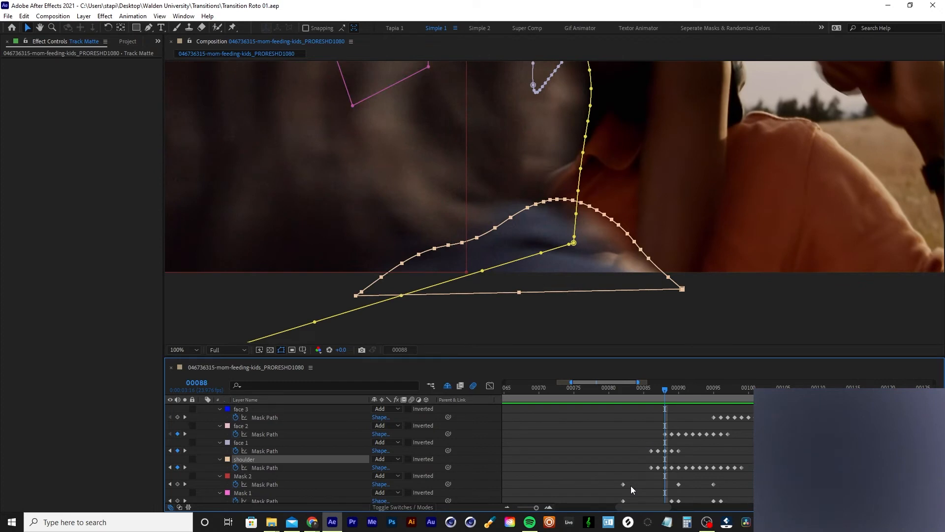
pyautogui.doubleClick(641, 253)
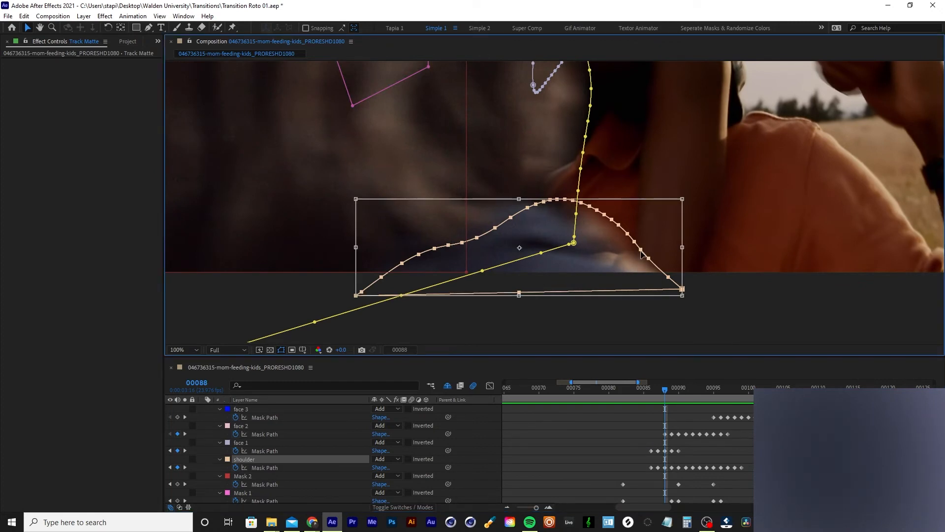
pyautogui.hotkey('shift', 'Left')
pyautogui.hotkey('shift', 'Left')
pyautogui.hotkey('shift', 'Left')
pyautogui.hotkey('shift', 'Left')
pyautogui.hotkey('shift', 'Left')
pyautogui.hotkey('shift', 'Left')
pyautogui.hotkey('shift', 'Left')
pyautogui.hotkey('shift', 'Left')
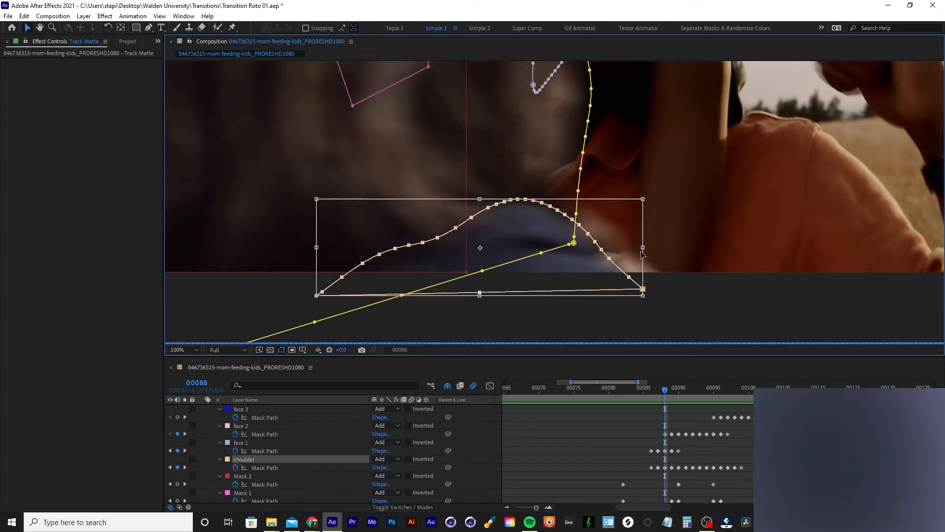
pyautogui.hotkey('shift', 'Right')
pyautogui.hotkey('shift', 'Right')
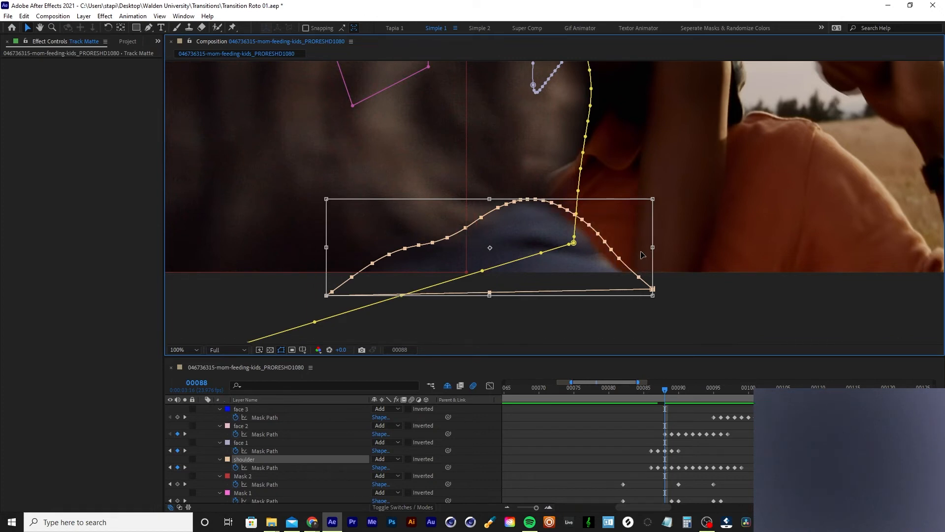
pyautogui.hotkey('shift', 'Left')
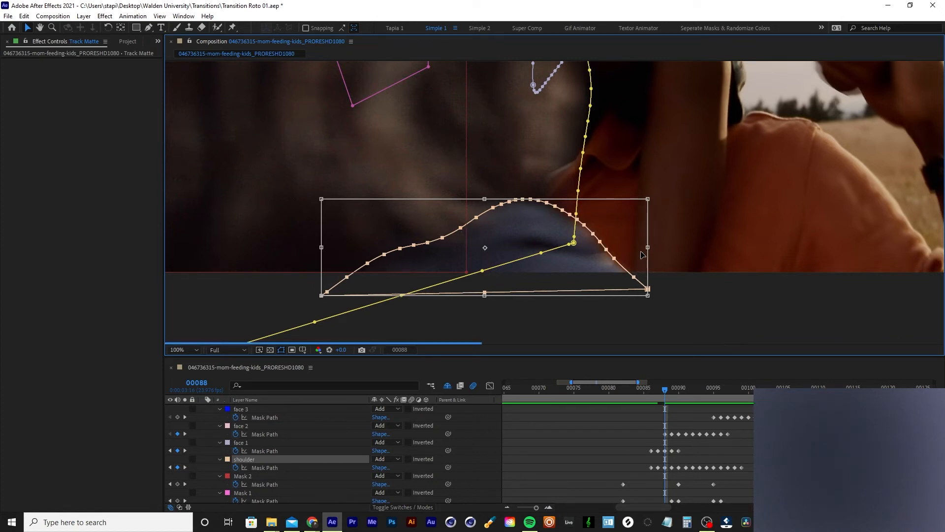
# - At frame 89, nudge the whole shoulder mask about 100 pixels to the left to follow the mother's shoulder
pyautogui.press('pagedown')
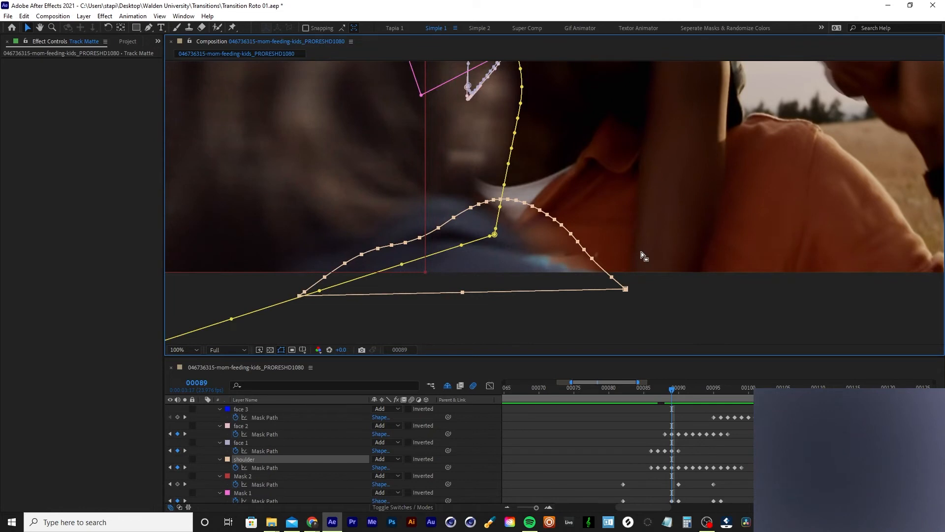
pyautogui.hotkey('shift', 'Left')
pyautogui.hotkey('shift', 'Left')
pyautogui.hotkey('shift', 'Left')
pyautogui.hotkey('shift', 'Left')
pyautogui.hotkey('shift', 'Left')
pyautogui.hotkey('shift', 'Left')
pyautogui.hotkey('shift', 'Left')
pyautogui.hotkey('shift', 'Left')
pyautogui.hotkey('shift', 'Left')
pyautogui.hotkey('shift', 'Left')
pyautogui.hotkey('shift', 'Left')
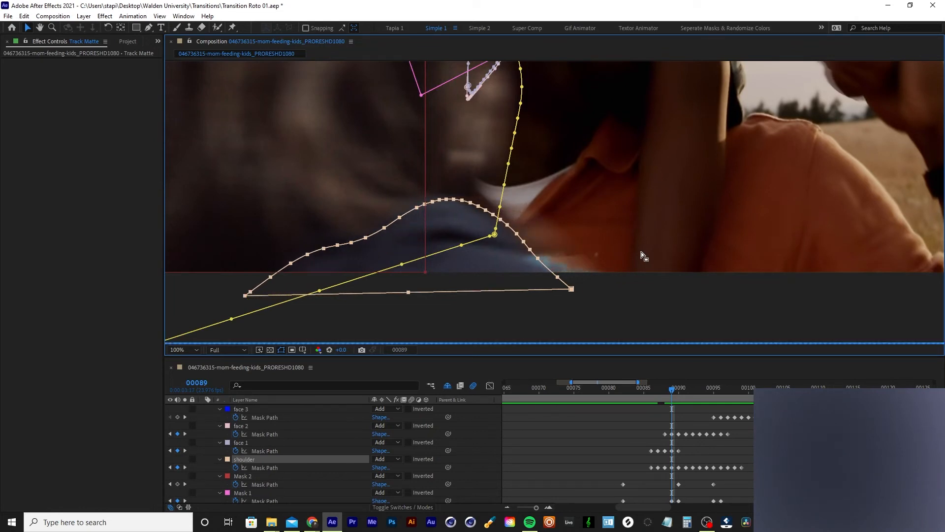
pyautogui.hotkey('shift', 'Right')
pyautogui.hotkey('shift', 'Right')
pyautogui.hotkey('shift', 'Right')
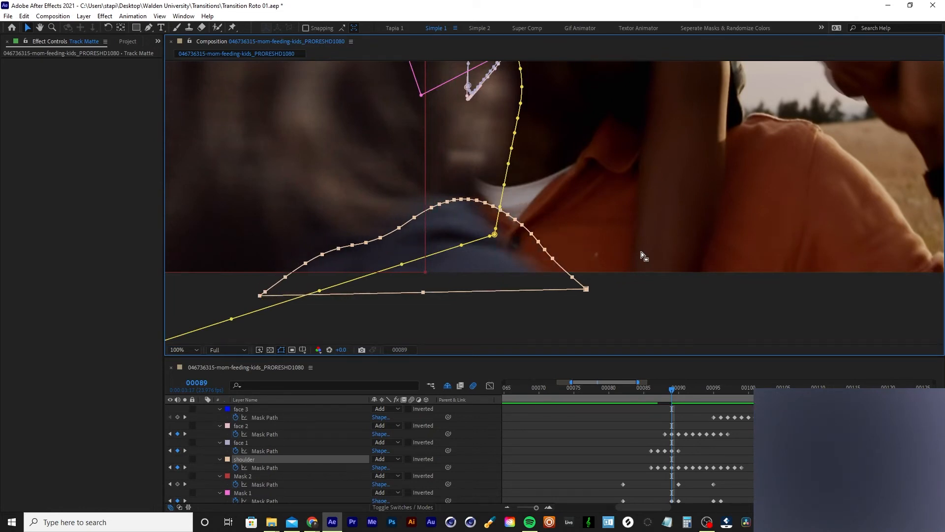
pyautogui.hotkey('shift', 'Right')
pyautogui.hotkey('shift', 'Right')
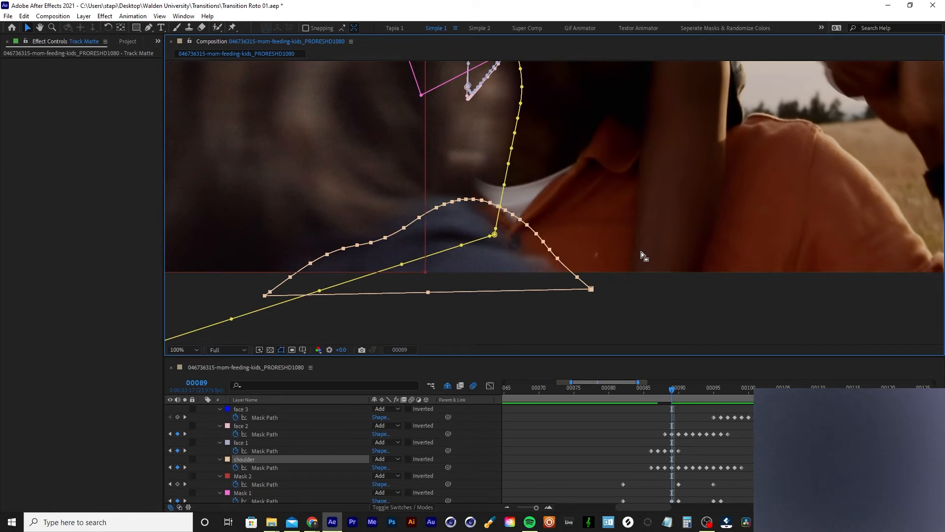
pyautogui.hotkey('shift', 'Left')
pyautogui.hotkey('shift', 'Left')
pyautogui.hotkey('shift', 'Left')
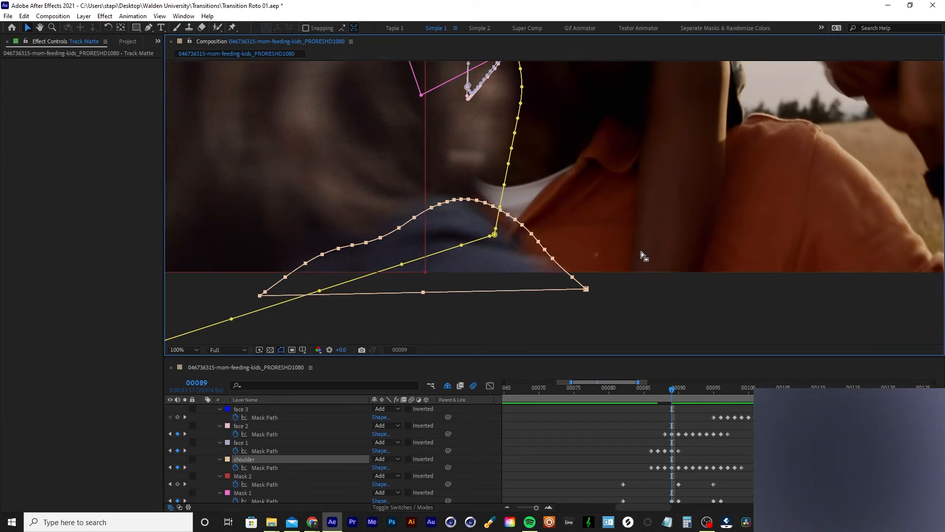
pyautogui.hotkey('shift', 'Left')
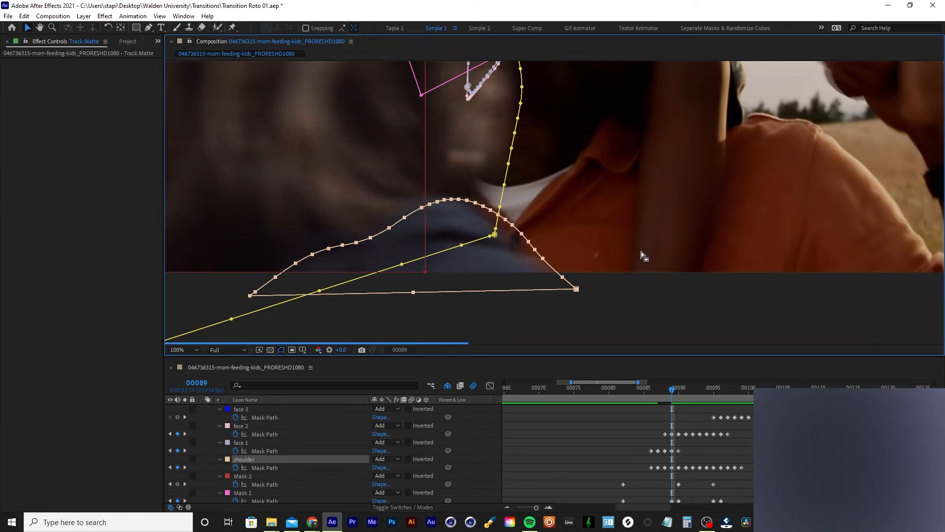
# - Check the shoulder mask frame by frame up to frame 92 and back to frame 87
pyautogui.press('pagedown')
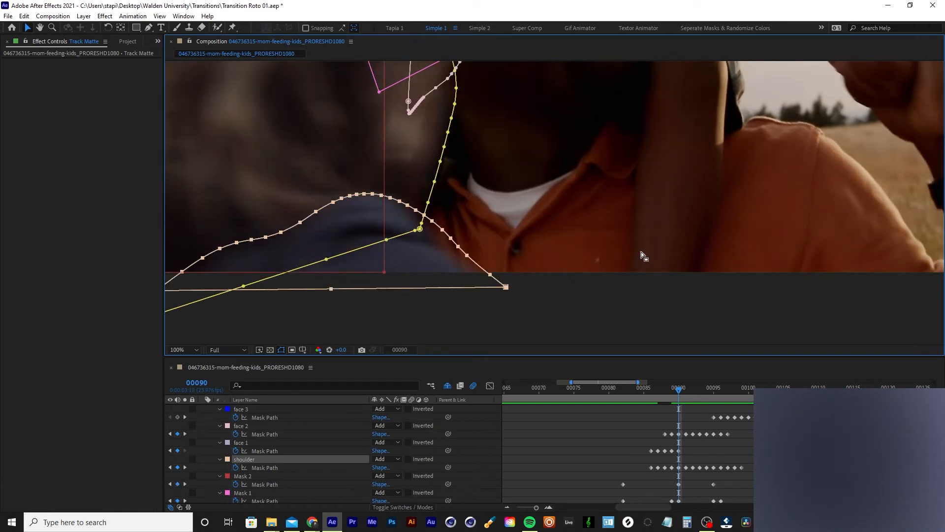
pyautogui.press('pagedown')
pyautogui.press('pagedown')
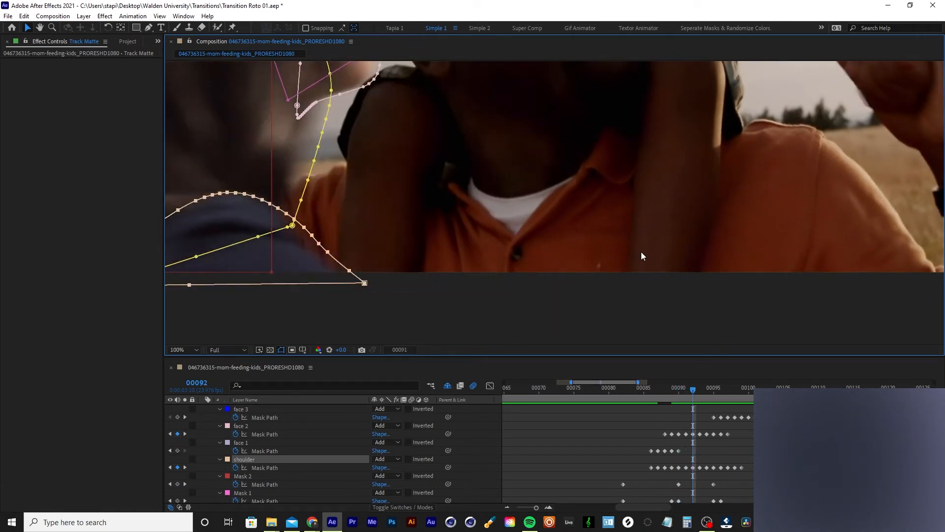
pyautogui.press('pageup')
pyautogui.press('pageup')
pyautogui.press('pageup')
pyautogui.press('pageup')
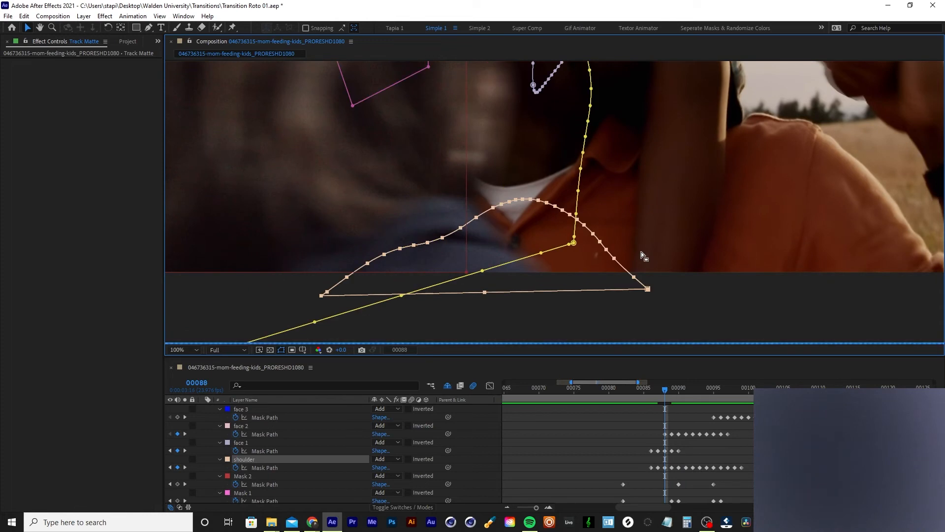
pyautogui.press('pageup')
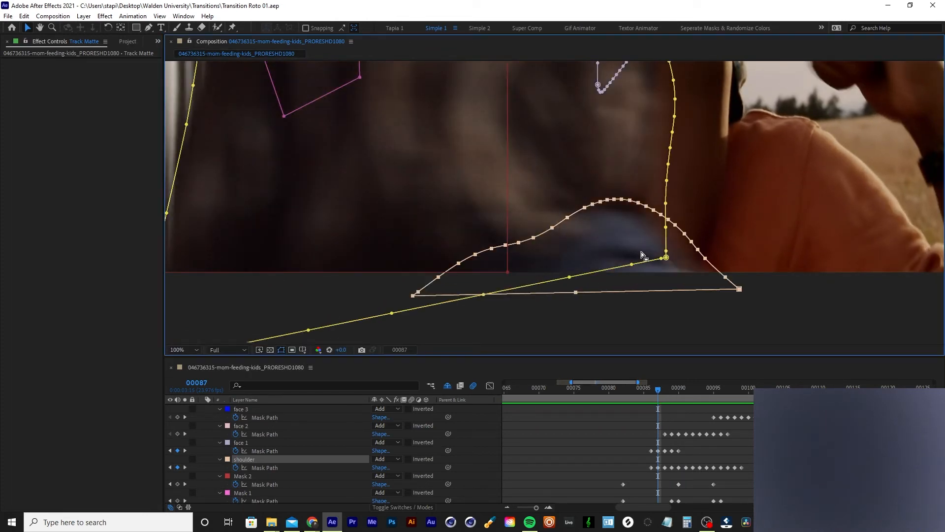
# - Deselect the mask and play the transition preview with the whole composition fitted in the viewer
pyautogui.hotkey('shift', '/')
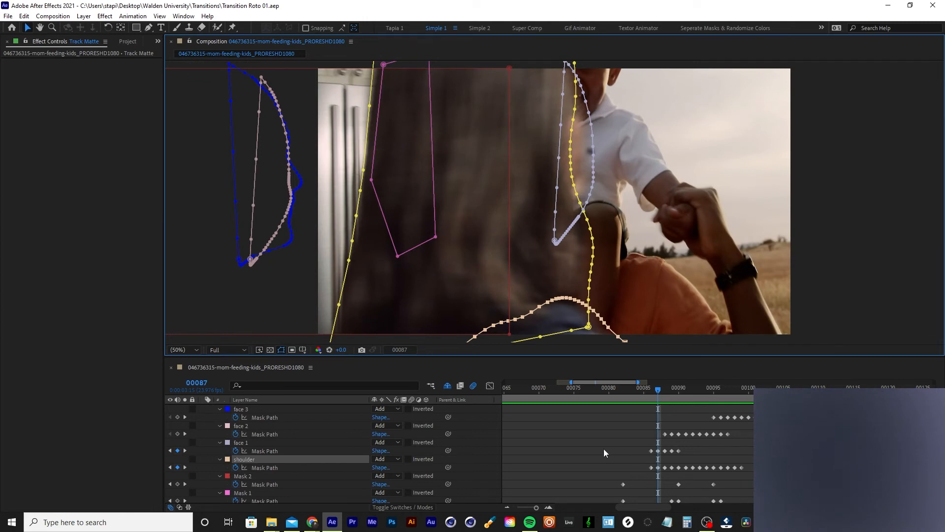
pyautogui.click(631, 426)
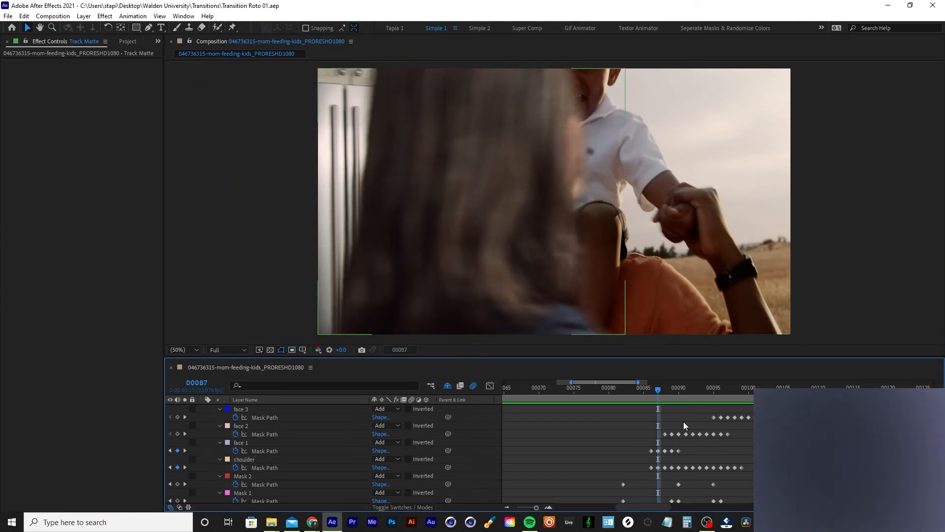
pyautogui.press('-')
pyautogui.press('-')
pyautogui.press('space')
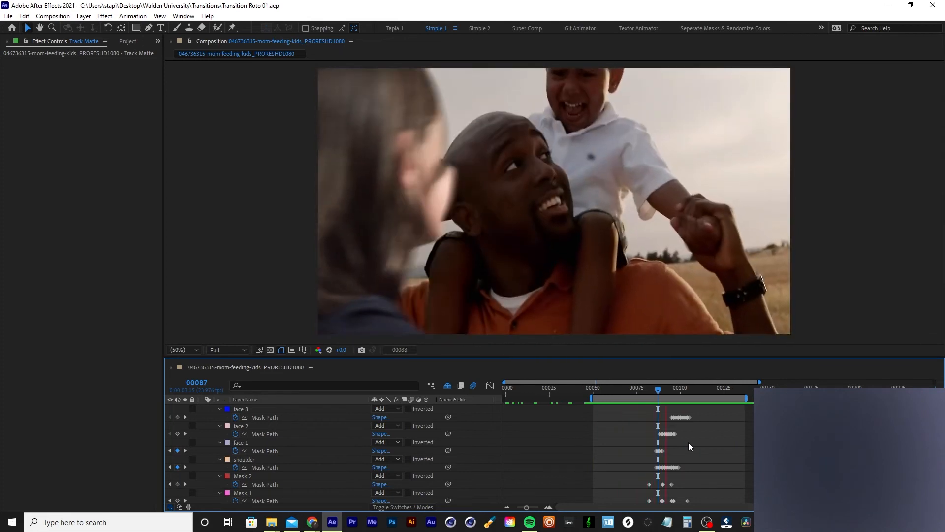
pyautogui.press('space')
# - Collapse the expanded properties of all layers in an enlarged timeline and leave nothing selected
pyautogui.moveTo(616, 356); pyautogui.dragTo(609, 314)
pyautogui.hotkey('ctrl', 'a')
pyautogui.press('u')
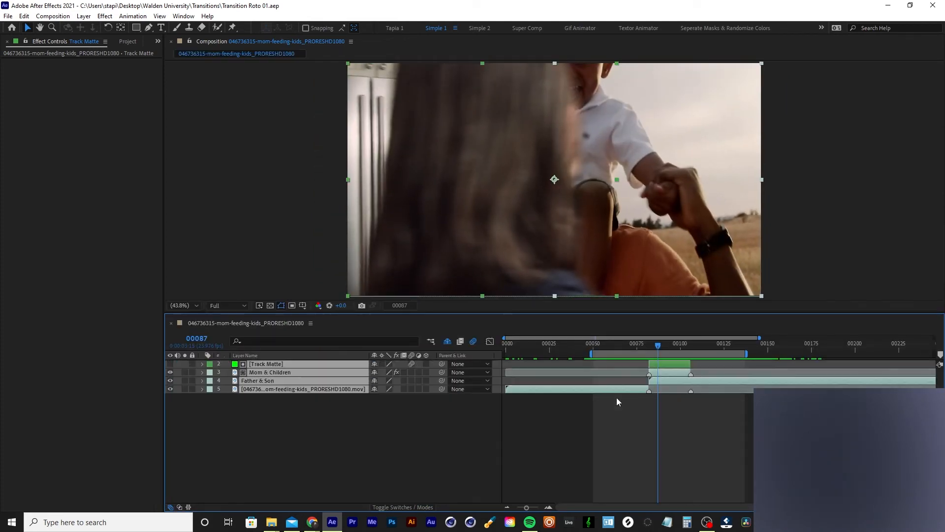
pyautogui.click(617, 397)
# - Add a Position keyframe to the Father & Son layer at frame 82
pyautogui.click(666, 380)
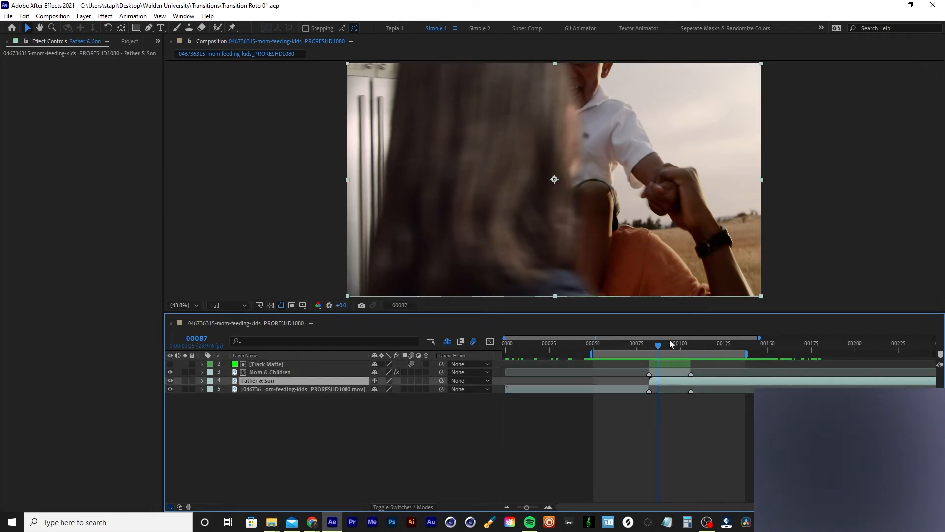
pyautogui.moveTo(670, 343); pyautogui.dragTo(651, 347)
pyautogui.click(673, 362)
pyautogui.click(665, 380)
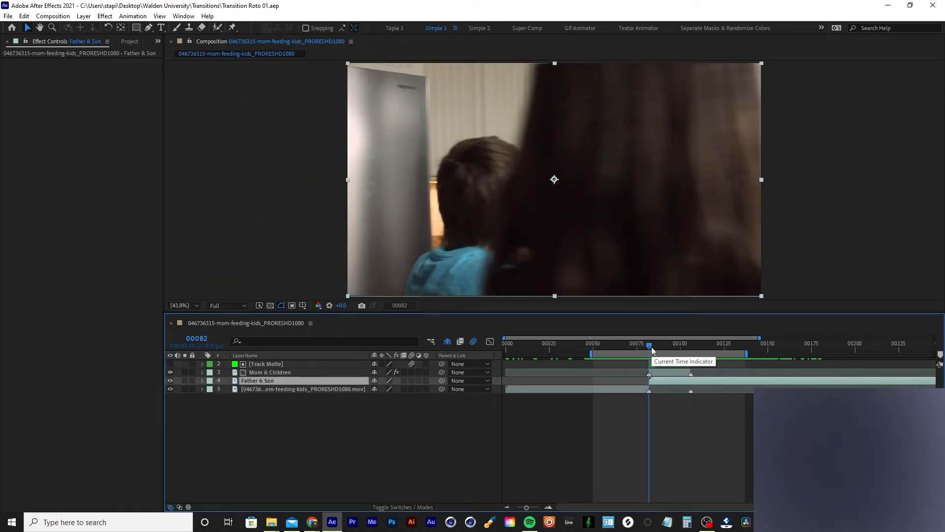
pyautogui.hotkey('alt', 'shift', 'p')
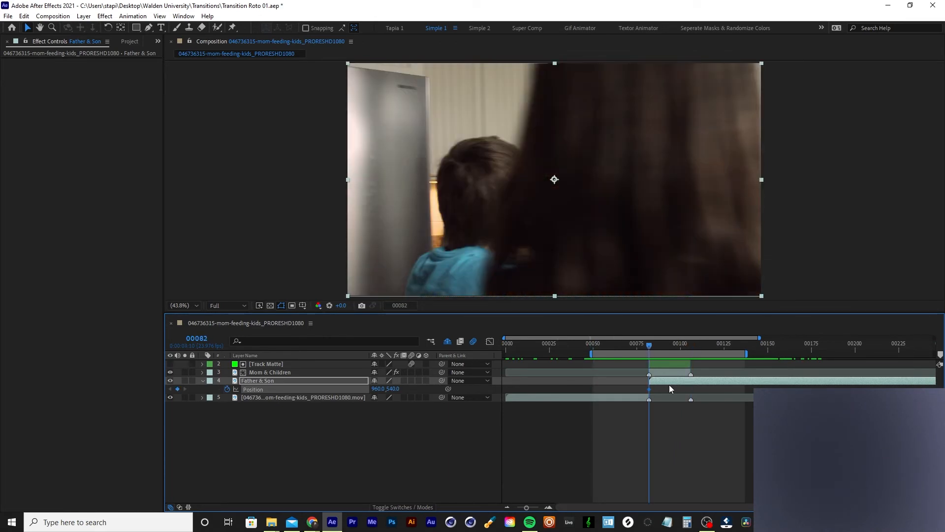
# - Add a second Position keyframe with the same value to the Father & Son layer at frame 106
pyautogui.press('k')
pyautogui.press('j')
pyautogui.press('k')
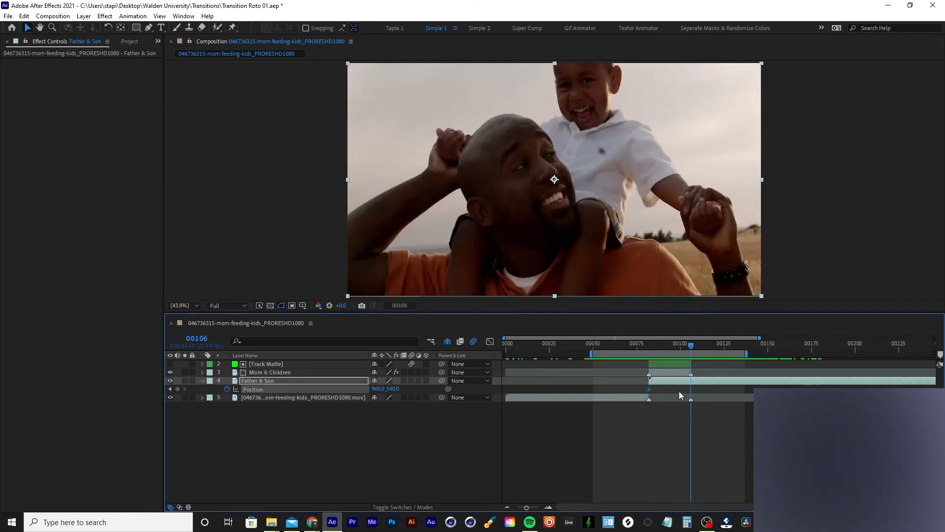
pyautogui.press('j')
pyautogui.press('k')
pyautogui.press('j')
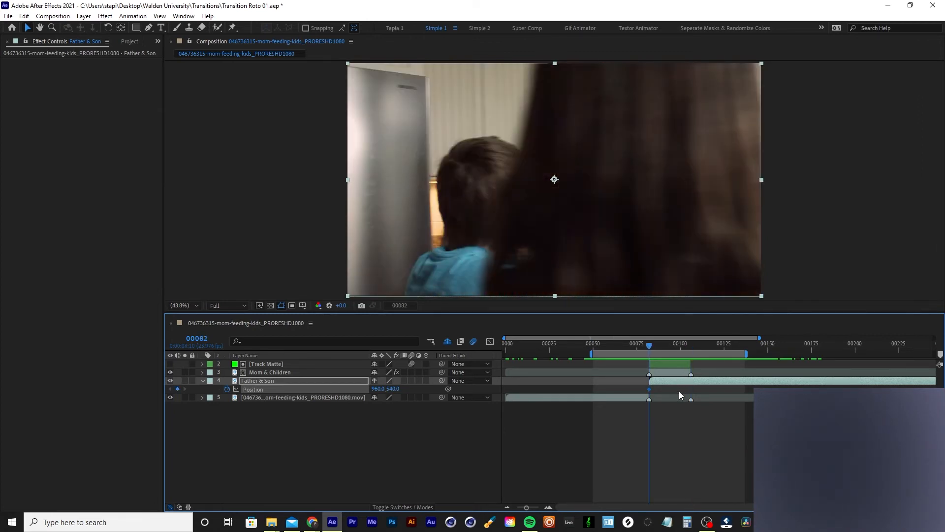
pyautogui.press('k')
pyautogui.press('j')
pyautogui.press('k')
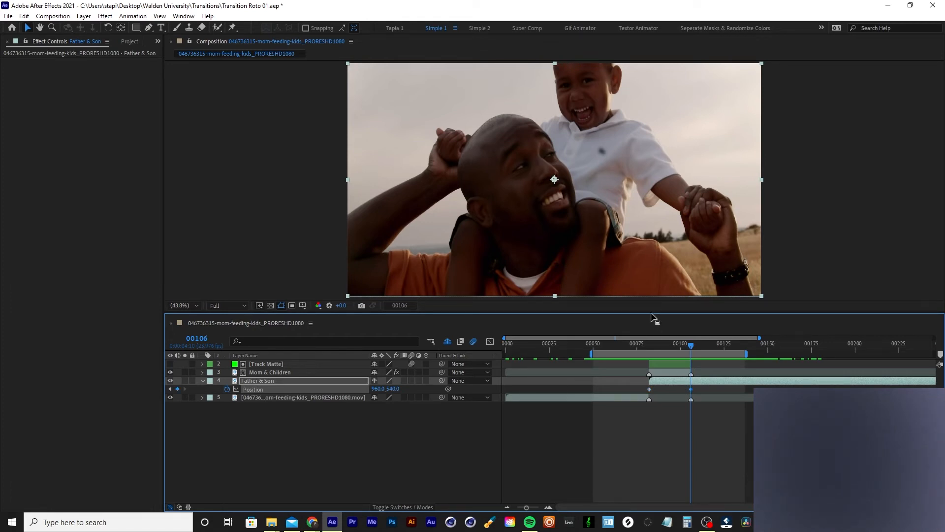
# - In an enlarged viewer at frame 82, move the Father & Son layer horizontally to position 1354, 540
pyautogui.moveTo(655, 314); pyautogui.dragTo(652, 364)
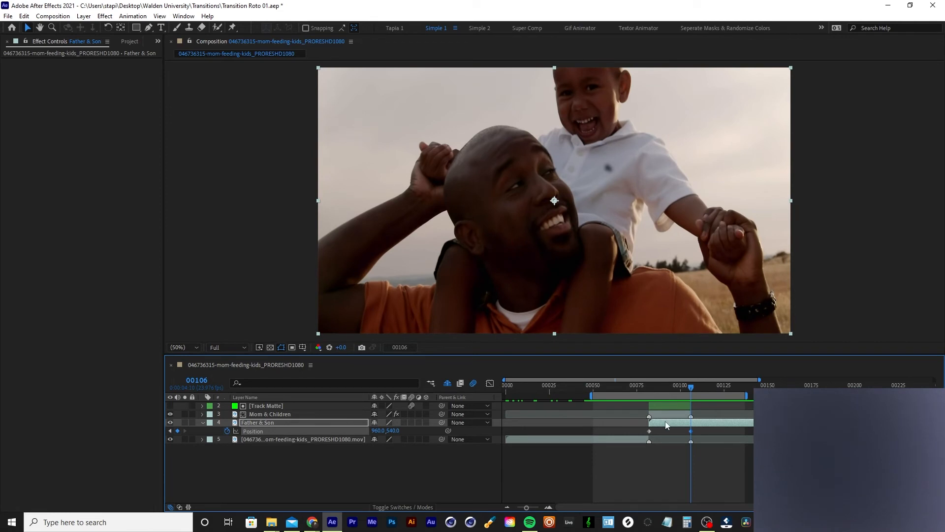
pyautogui.press('j')
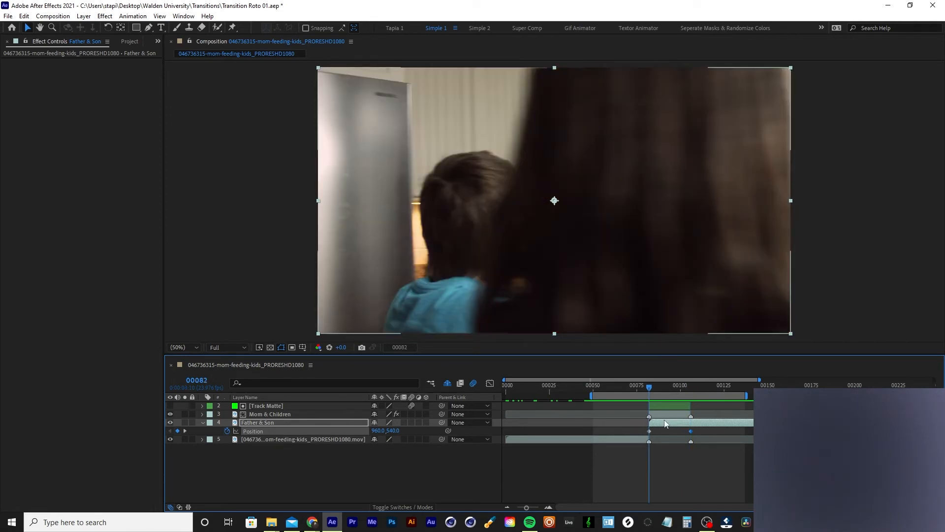
pyautogui.moveTo(596, 276); pyautogui.dragTo(690, 277)
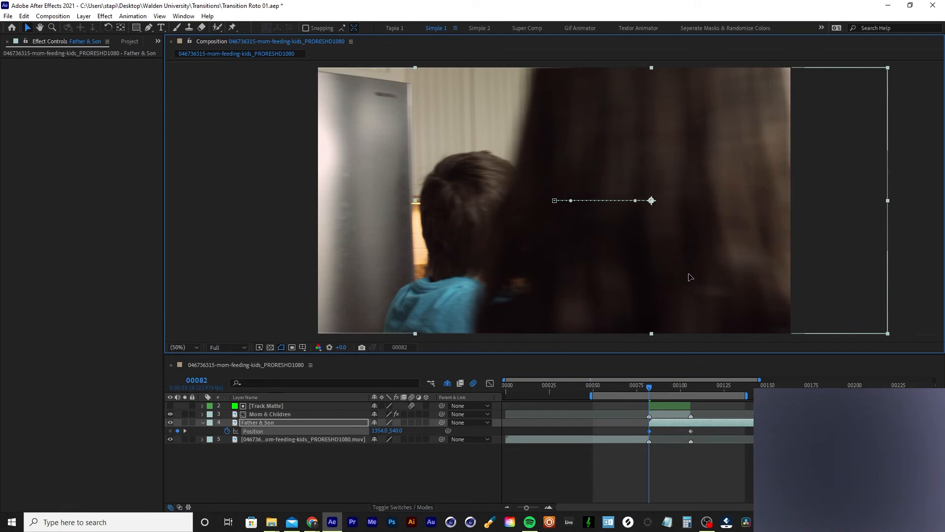
# - Shift the Father & Son layer's second Position keyframe to frame 93 and scrub to frame 121 to check the slide
pyautogui.moveTo(650, 384); pyautogui.dragTo(676, 385)
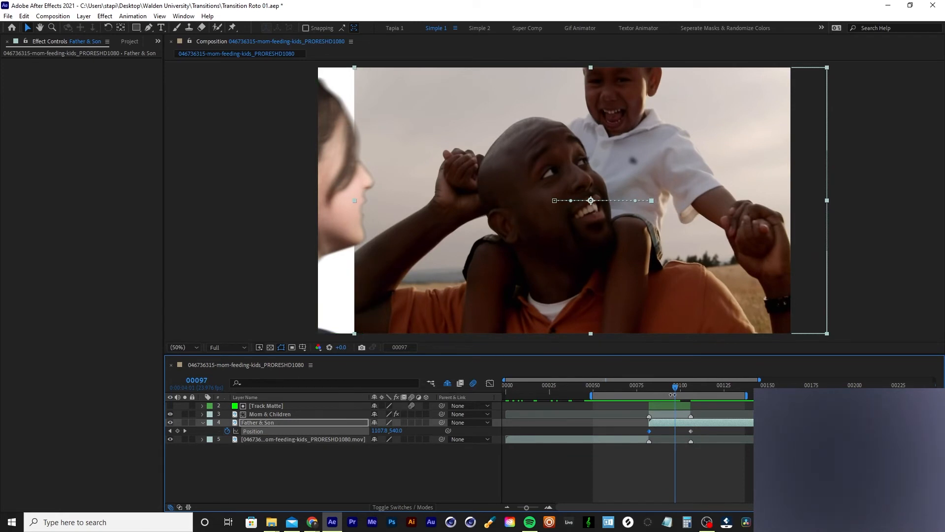
pyautogui.moveTo(676, 388); pyautogui.dragTo(668, 389)
pyautogui.moveTo(690, 432); pyautogui.dragTo(668, 432)
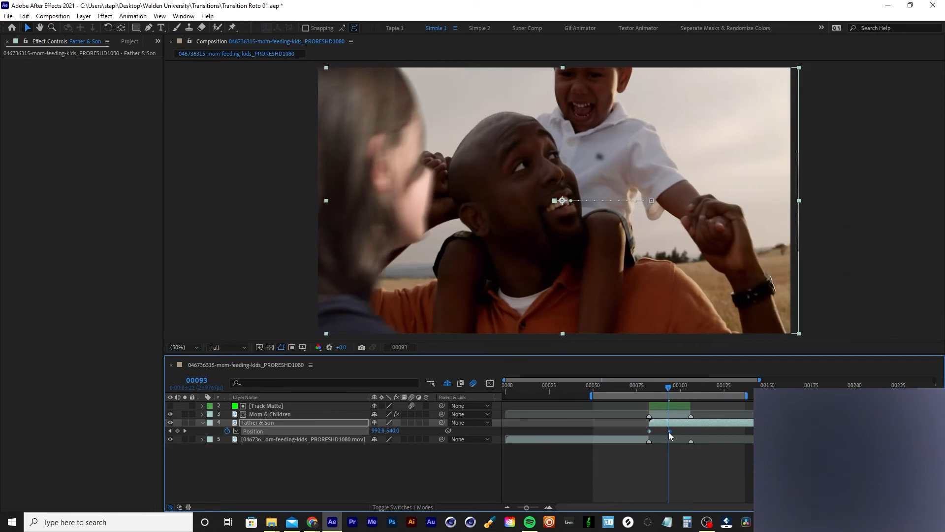
pyautogui.moveTo(668, 388); pyautogui.dragTo(717, 391)
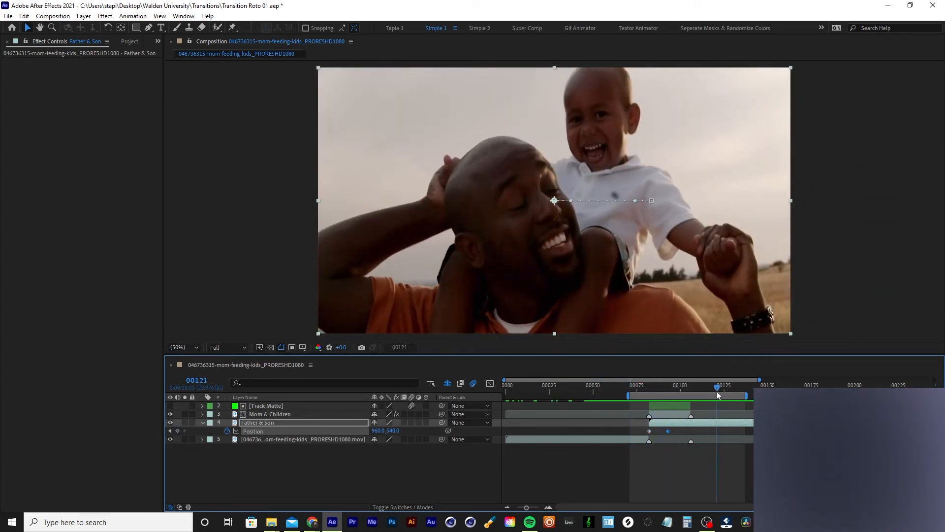
# - Move the Father & Son layer's second Position keyframe to about frame 100, apply Easy Ease to both keyframes, and preview the slide
pyautogui.press('space')
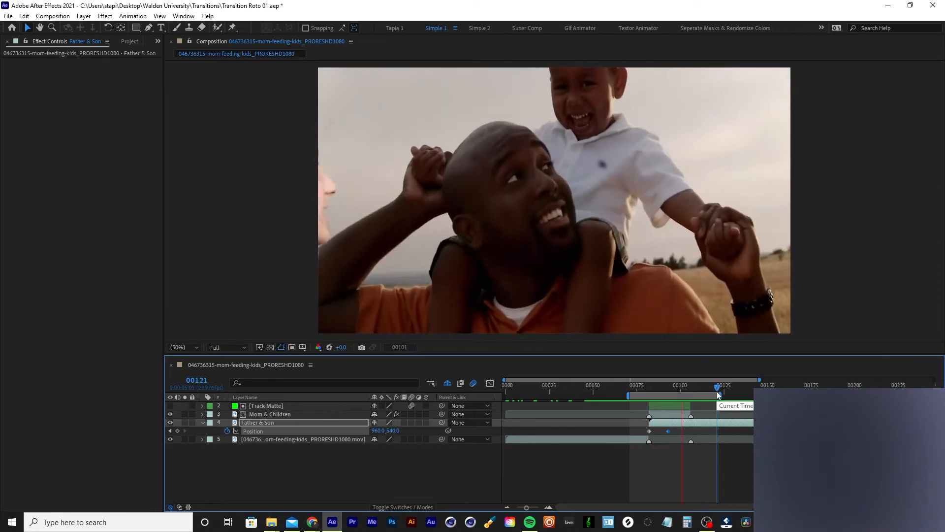
pyautogui.press('space')
pyautogui.moveTo(669, 432); pyautogui.dragTo(631, 432)
pyautogui.press('space')
pyautogui.press('F9')
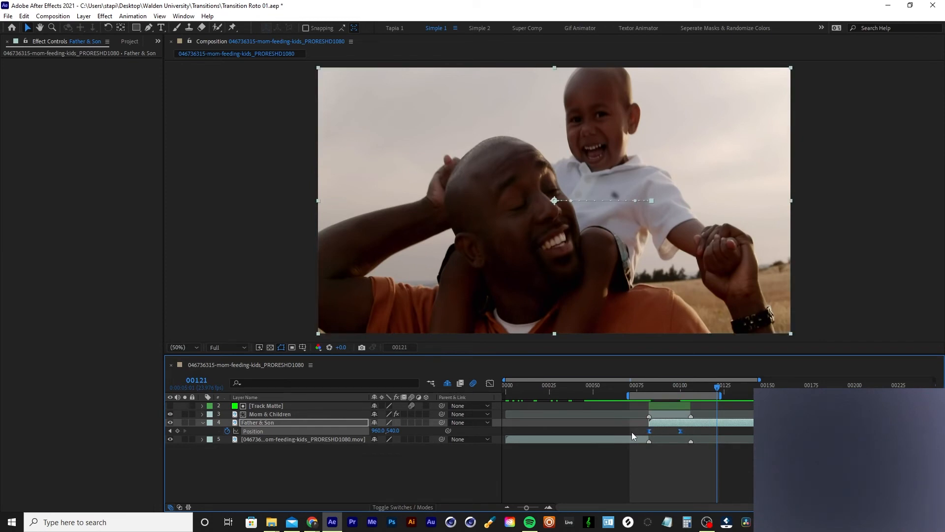
pyautogui.press('space')
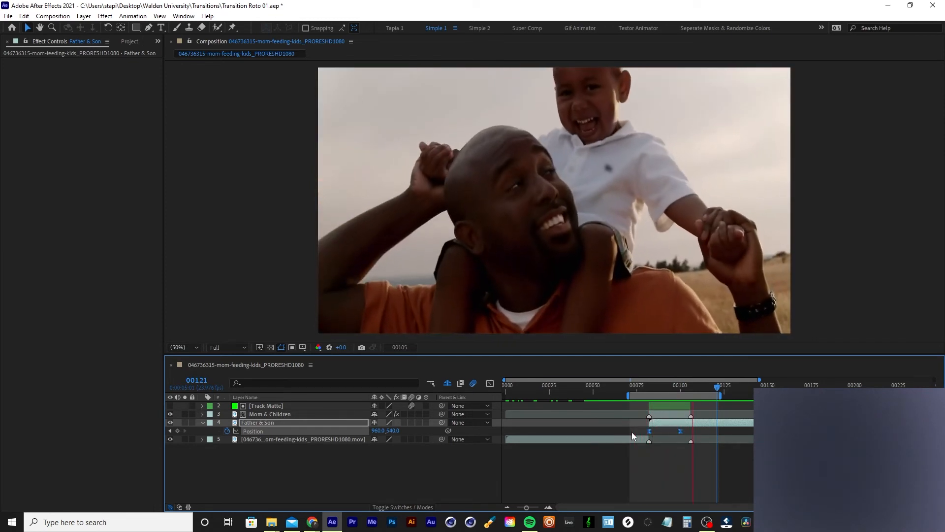
# - Retime the Father & Son layer's eased Position keyframes to frame 78 and about frame 102, and preview through frame 146
pyautogui.click(678, 431)
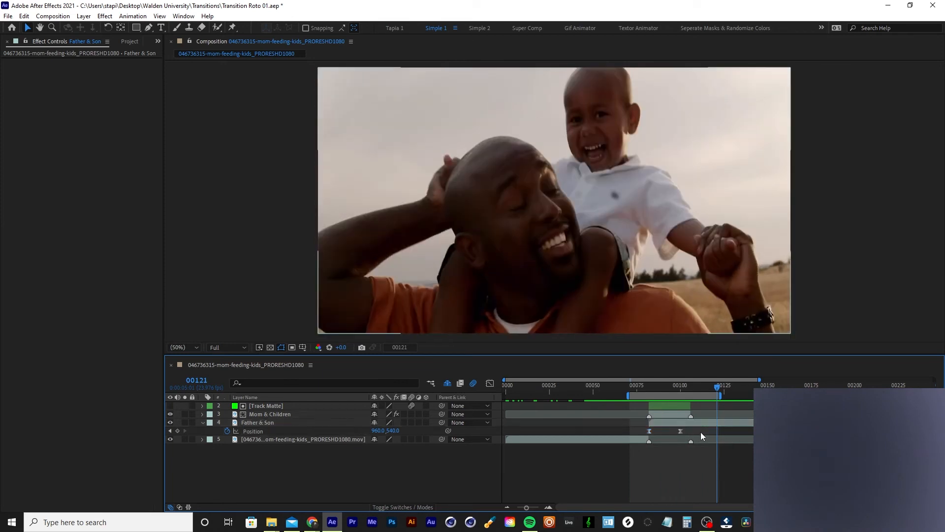
pyautogui.moveTo(648, 431); pyautogui.dragTo(634, 432)
pyautogui.press('space')
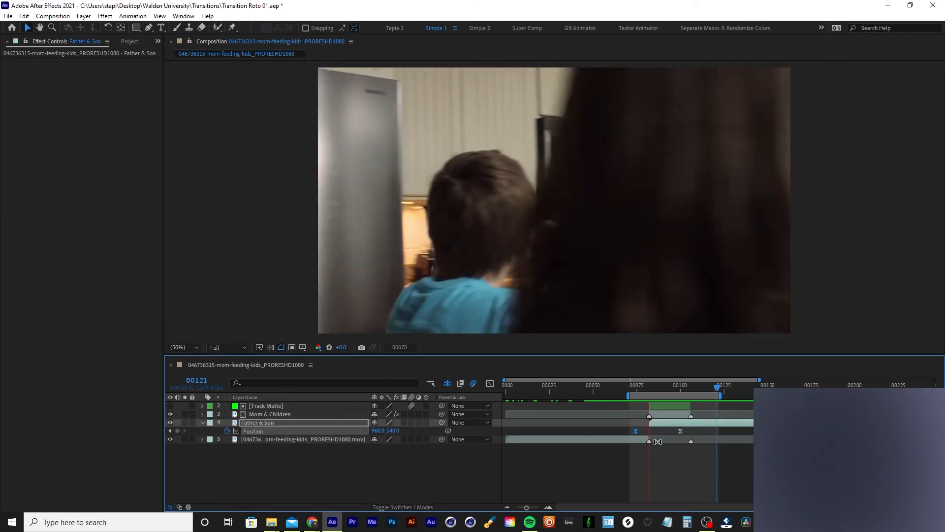
pyautogui.moveTo(678, 432); pyautogui.dragTo(683, 432)
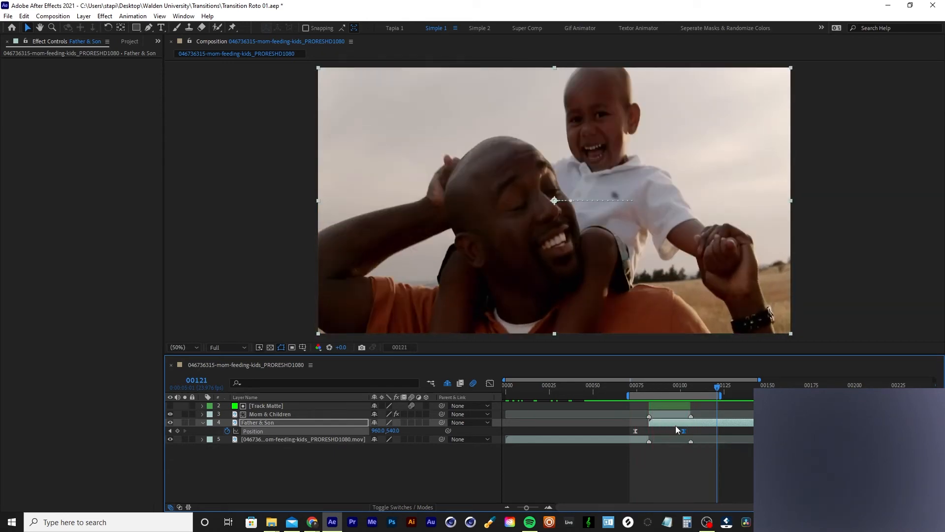
pyautogui.moveTo(635, 431); pyautogui.dragTo(641, 433)
pyautogui.press('space')
pyautogui.press('space')
pyautogui.moveTo(647, 388); pyautogui.dragTo(762, 385)
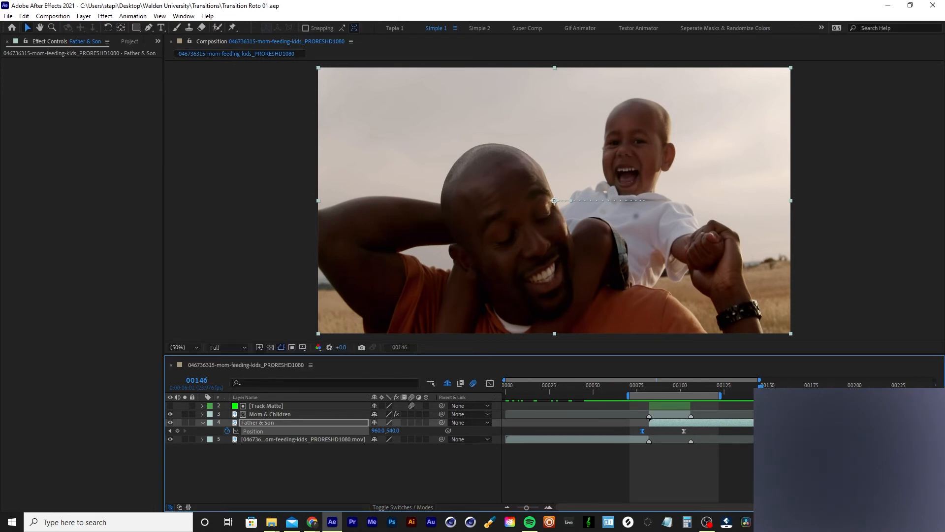
# - Try to slip the Father & Son layer's footage a few frames earlier behind its frame 82 in point
pyautogui.hotkey('alt', 'Left')
pyautogui.hotkey('alt', 'Left')
pyautogui.hotkey('alt', 'Right')
pyautogui.hotkey('alt', 'Right')
pyautogui.click(729, 422)
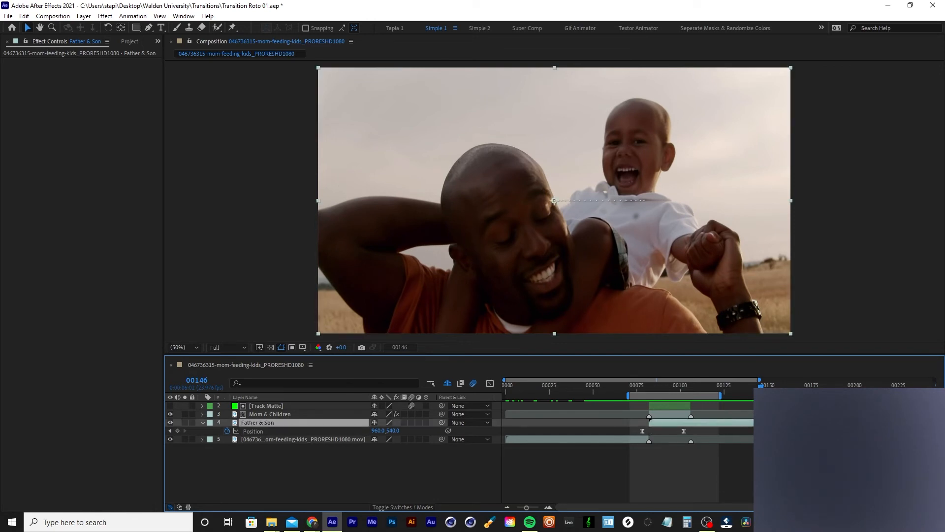
pyautogui.click(738, 467)
pyautogui.moveTo(750, 423); pyautogui.dragTo(741, 422)
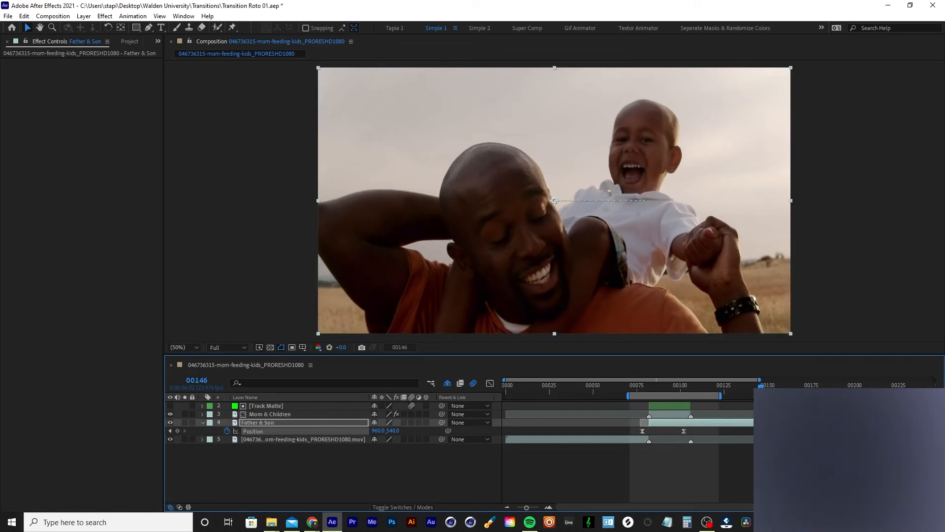
pyautogui.moveTo(798, 422)
pyautogui.mouseDown()
pyautogui.moveTo(807, 422)
pyautogui.moveTo(770, 422)
pyautogui.moveTo(808, 422)
pyautogui.mouseUp()
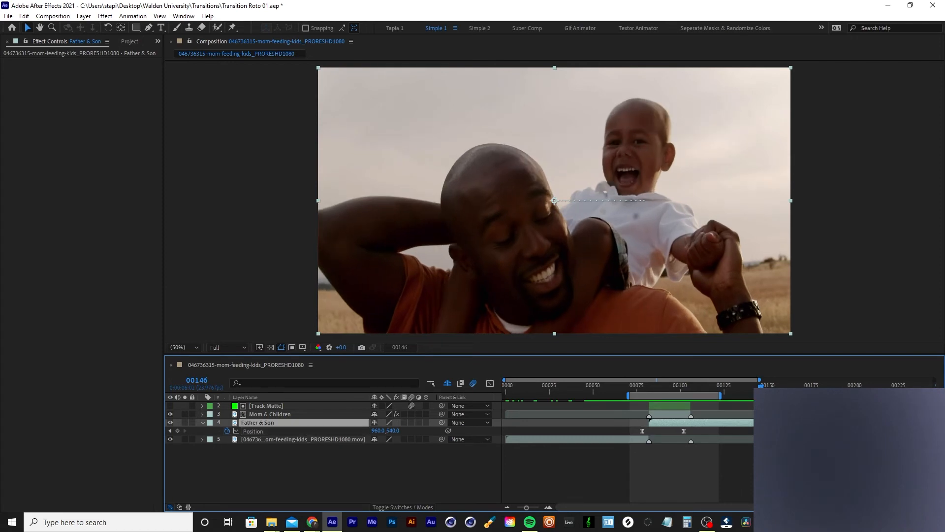
# - Start the Father & Son layer's footage at frame 78, trim its in point to frame 82, and preview the transition
pyautogui.moveTo(663, 383); pyautogui.dragTo(642, 385)
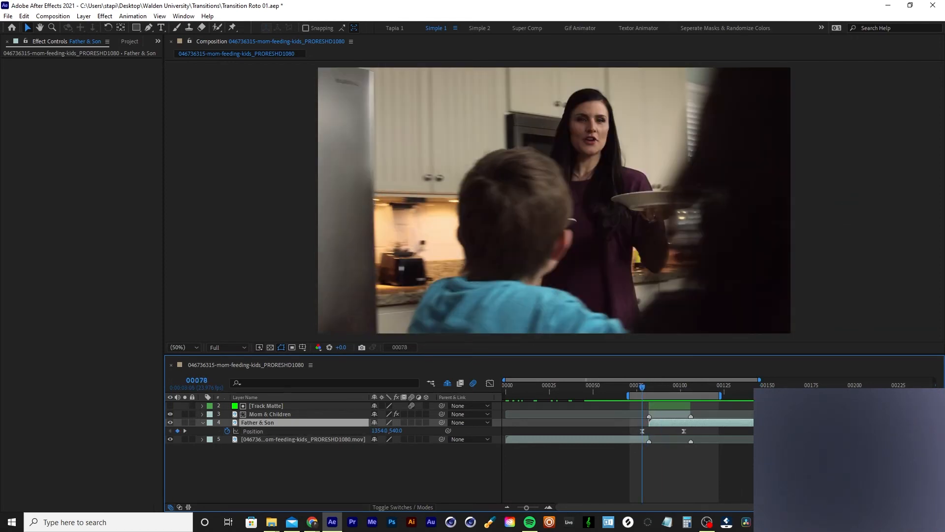
pyautogui.hotkey('ctrl', 'z')
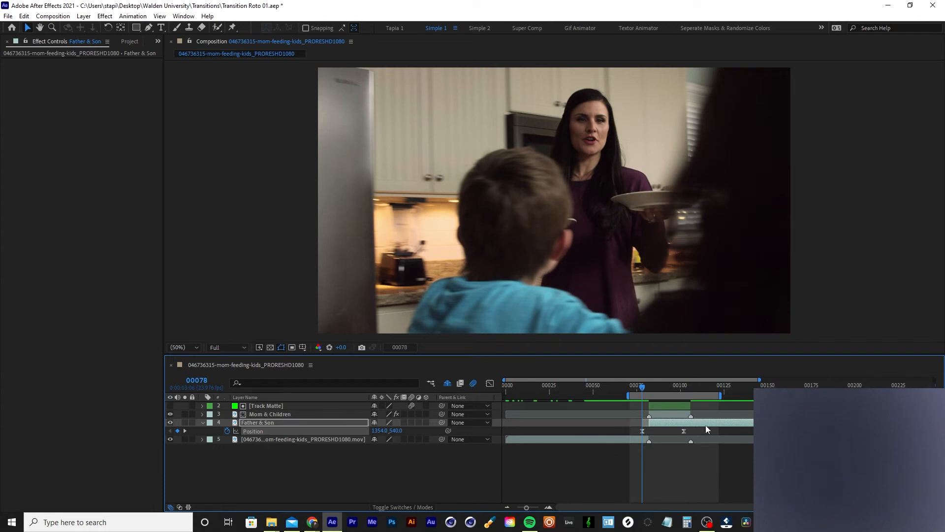
pyautogui.click(647, 421)
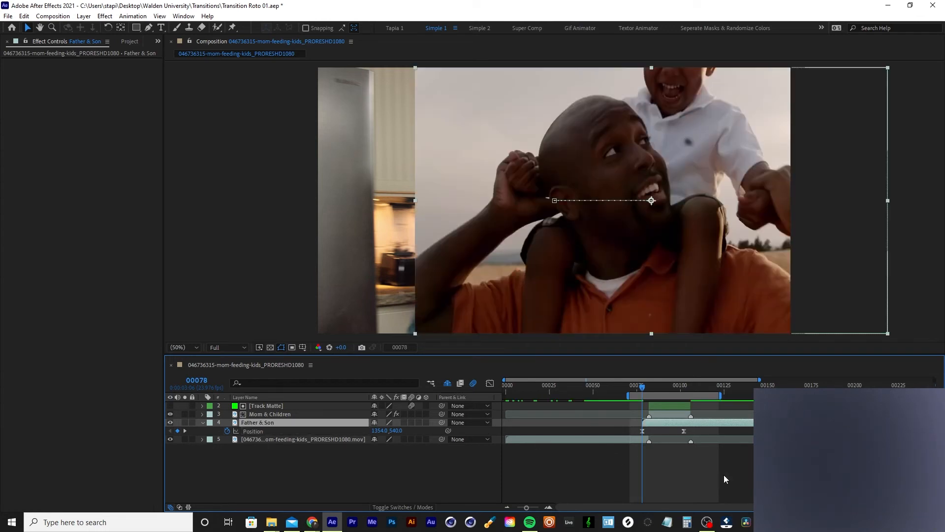
pyautogui.hotkey('ctrl', 's')
pyautogui.moveTo(751, 422)
pyautogui.mouseDown()
pyautogui.moveTo(707, 422)
pyautogui.moveTo(751, 422)
pyautogui.mouseUp()
pyautogui.moveTo(645, 388)
pyautogui.mouseDown()
pyautogui.moveTo(666, 388)
pyautogui.moveTo(648, 392)
pyautogui.mouseUp()
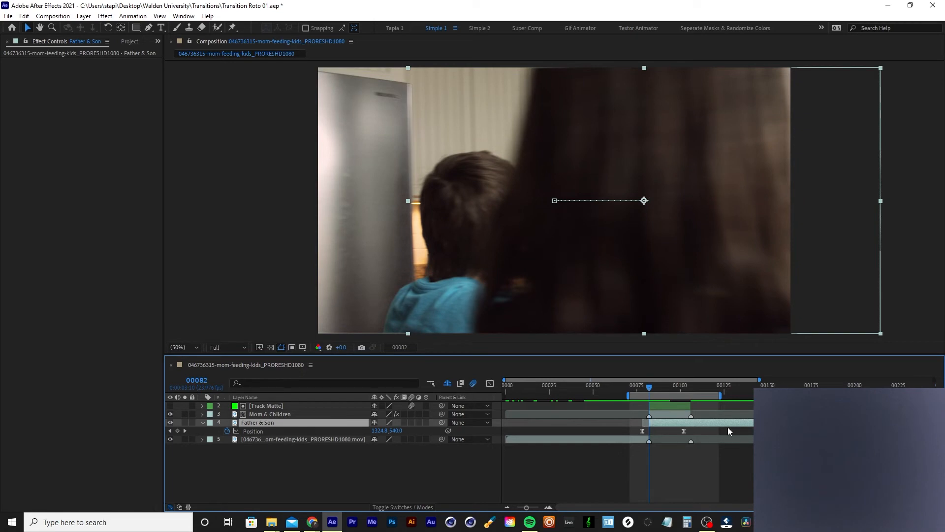
pyautogui.press('space')
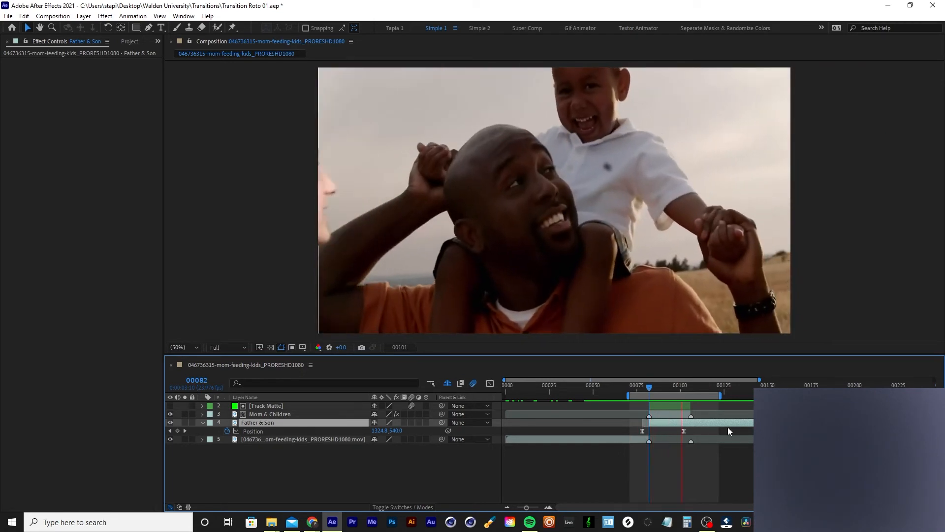
pyautogui.press('space')
# - Try the Father & Son layer's second Position keyframe at frame 96, preview it, and return it to about frame 102
pyautogui.moveTo(651, 388); pyautogui.dragTo(672, 391)
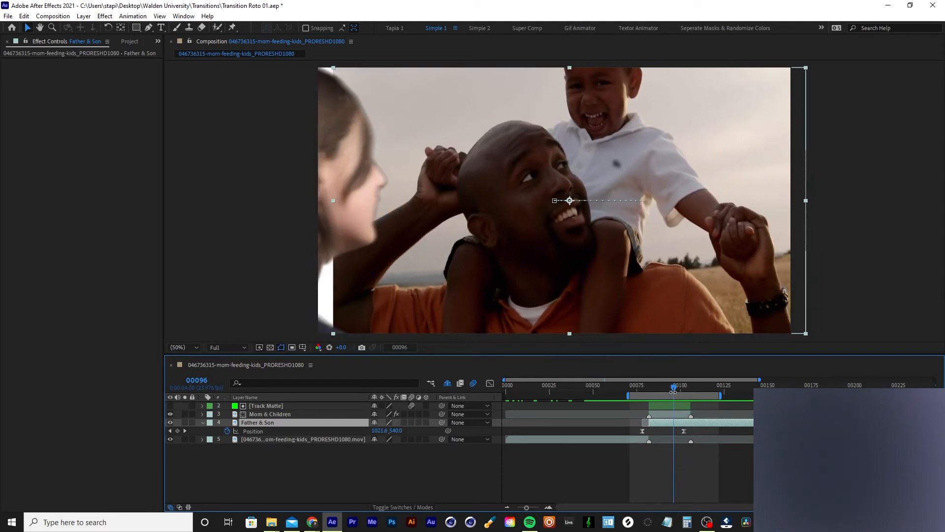
pyautogui.moveTo(684, 430); pyautogui.dragTo(678, 430)
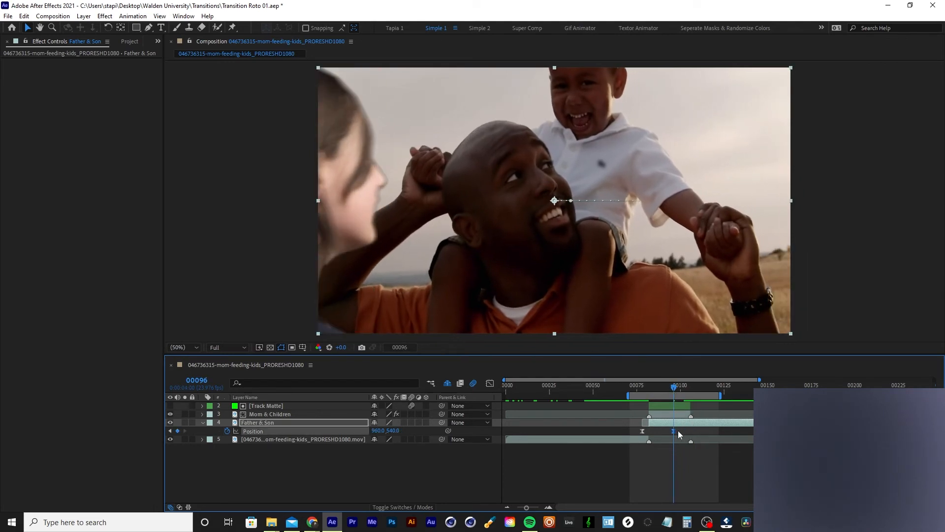
pyautogui.press('space')
pyautogui.moveTo(674, 431); pyautogui.dragTo(683, 431)
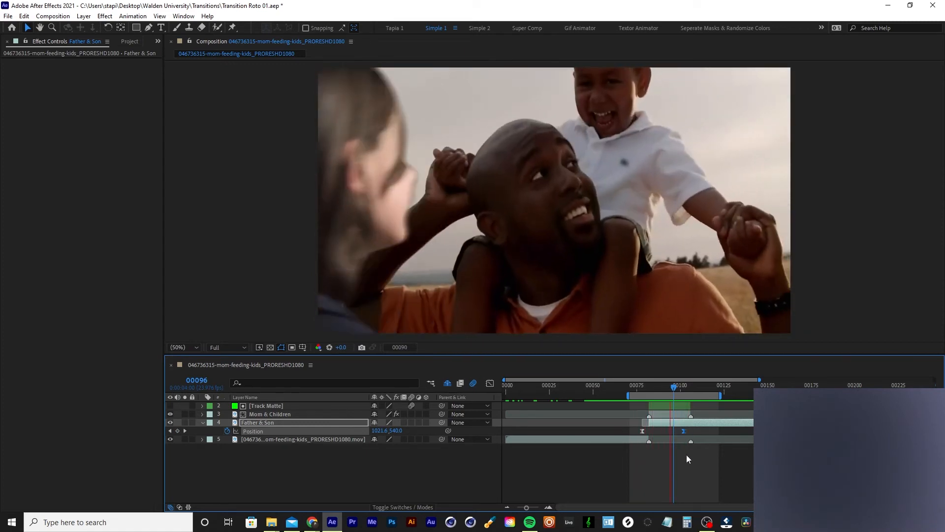
# - Set the Father & Son layer's Position keyframes at frames 82 and 99, and preview the slide
pyautogui.moveTo(642, 431); pyautogui.dragTo(643, 432)
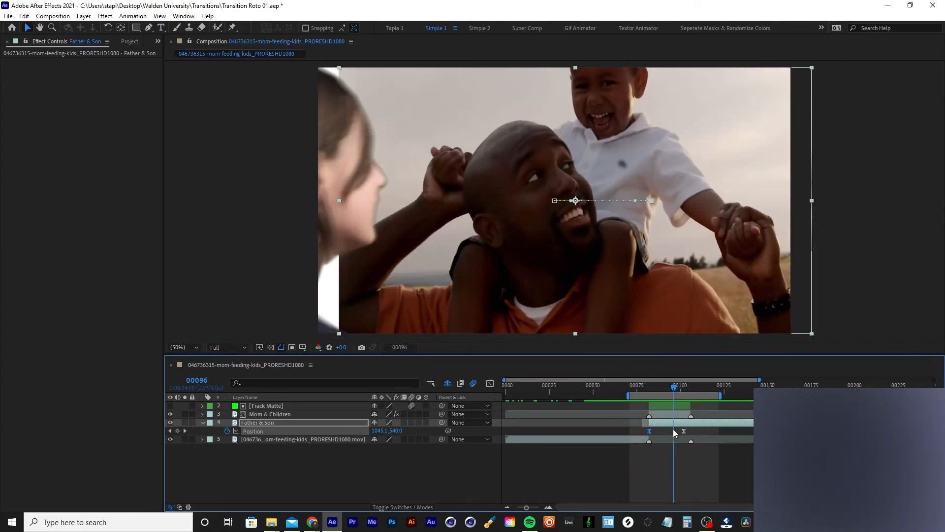
pyautogui.moveTo(683, 431); pyautogui.dragTo(679, 433)
pyautogui.press('space')
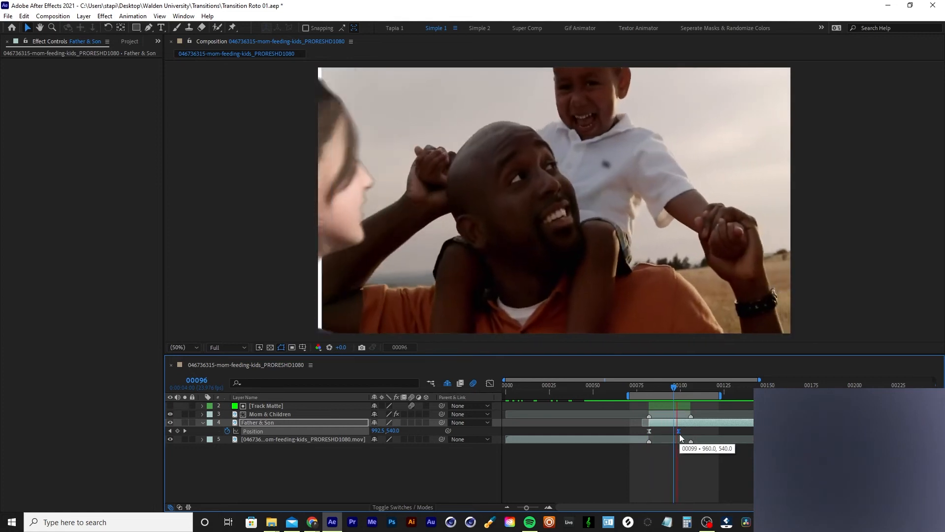
pyautogui.press('space')
pyautogui.click(672, 385)
# - Save the project, apply the Motion Tile effect to the Father & Son layer, and set its Output Width to 150
pyautogui.click(665, 422)
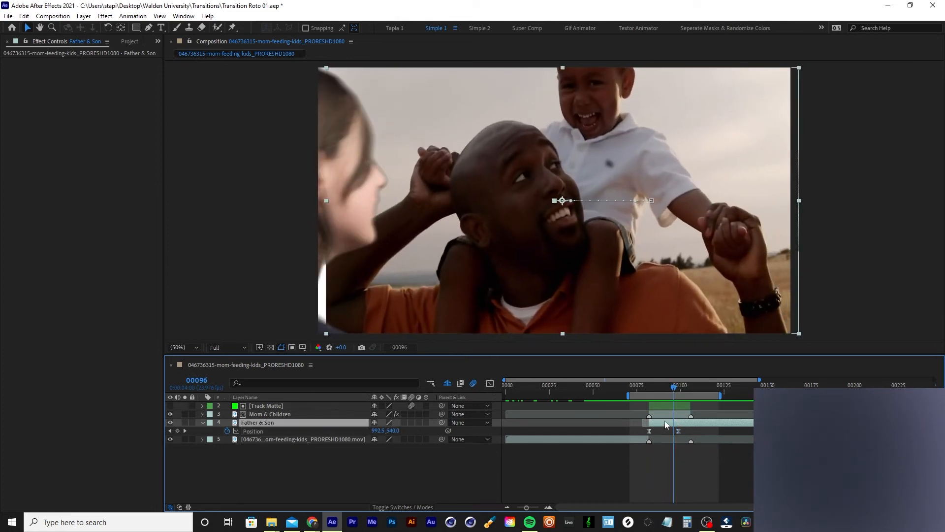
pyautogui.hotkey('ctrl', 's')
pyautogui.hotkey('ctrl', 'space')
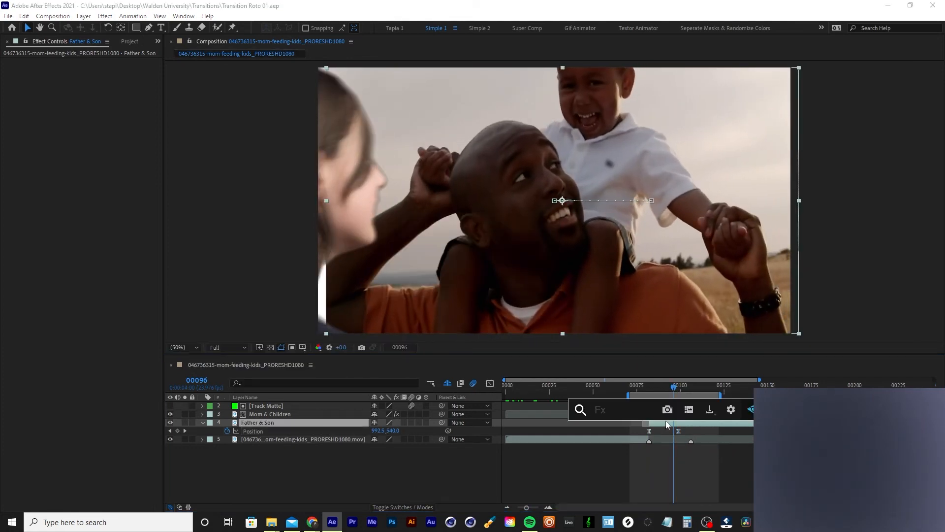
pyautogui.write('motion')
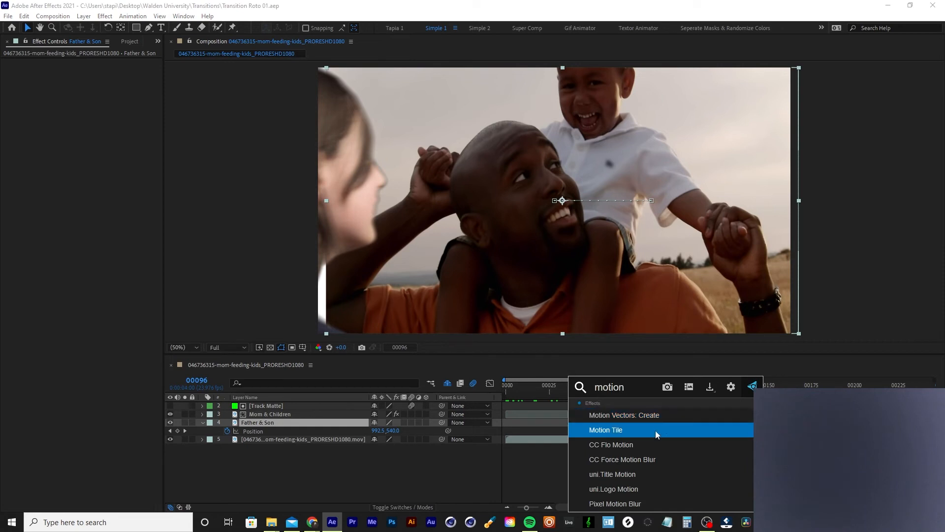
pyautogui.click(655, 431)
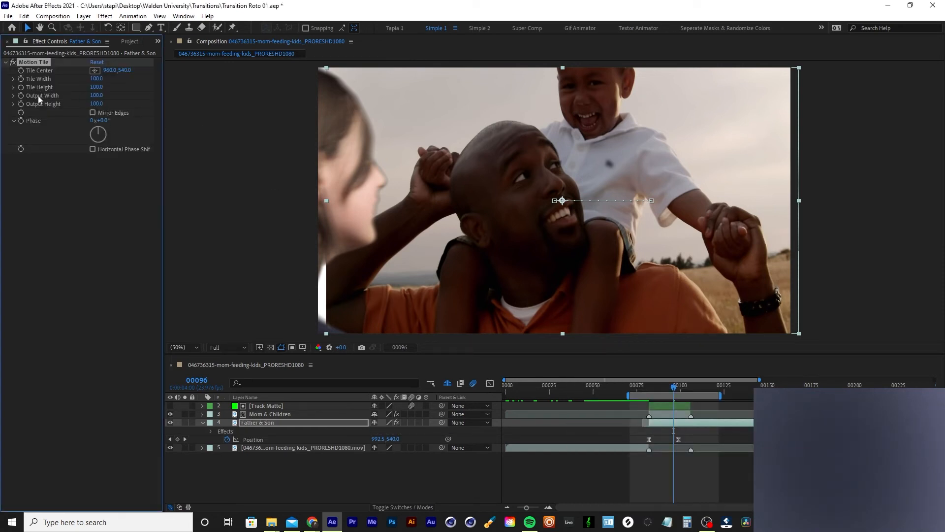
pyautogui.moveTo(97, 95); pyautogui.dragTo(91, 94)
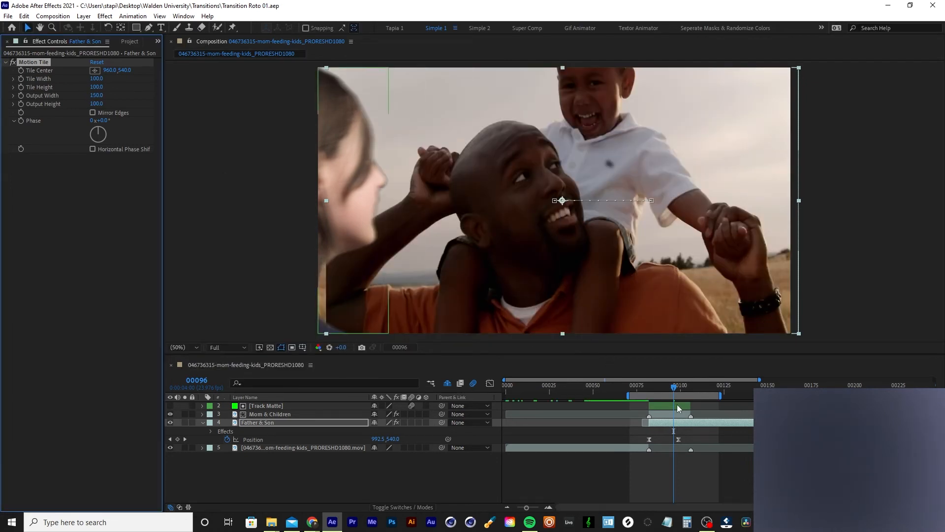
# - Test the Motion Tile by shifting the layer to position 1736.5, 540 with Output Width 180 and Mirror Edges, and undo the changes
pyautogui.moveTo(719, 255); pyautogui.dragTo(753, 255)
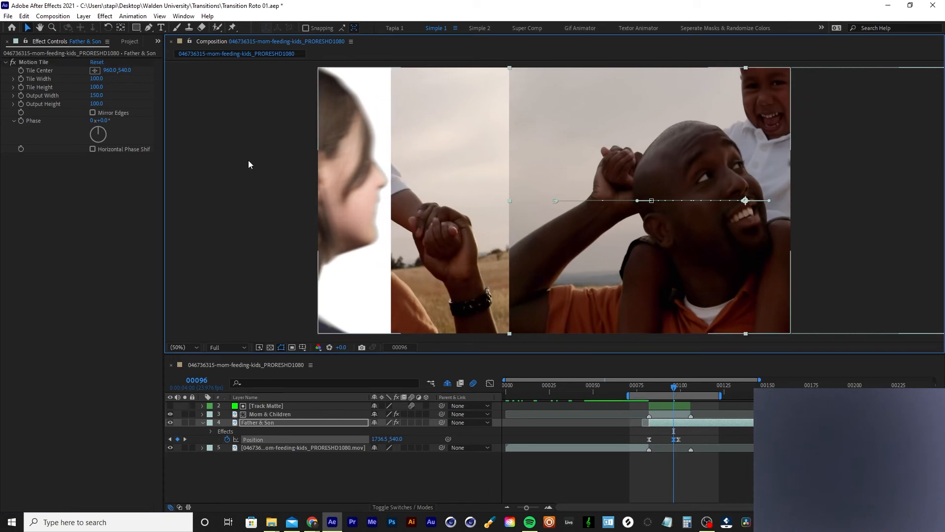
pyautogui.moveTo(100, 96); pyautogui.dragTo(95, 95)
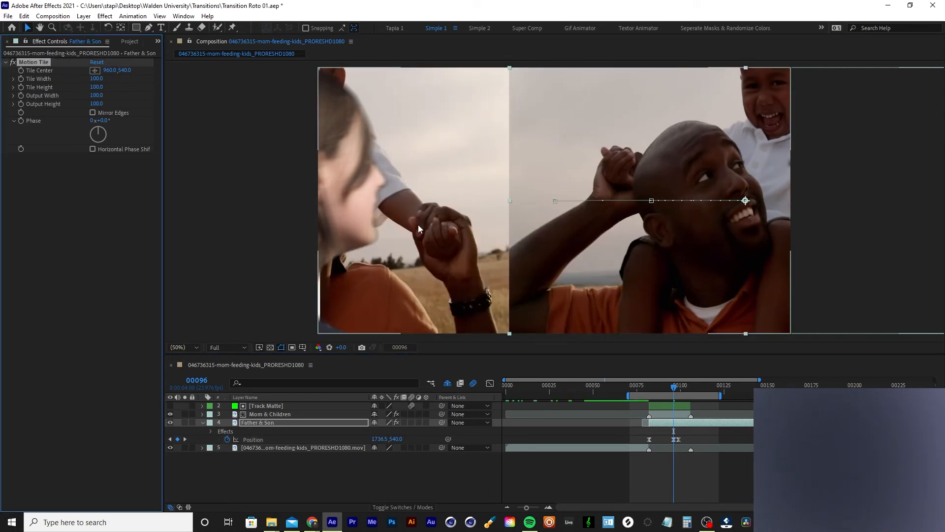
pyautogui.hotkey('ctrl', 'z')
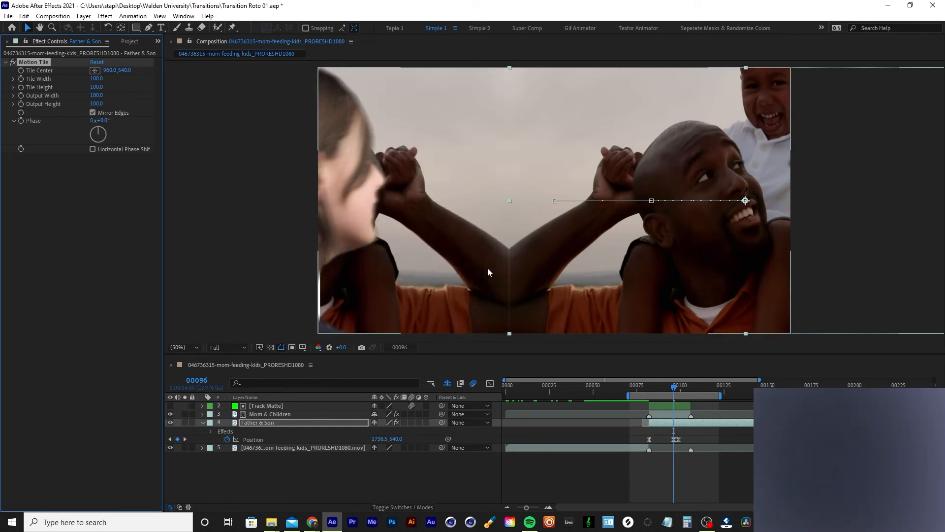
pyautogui.hotkey('ctrl', 'z')
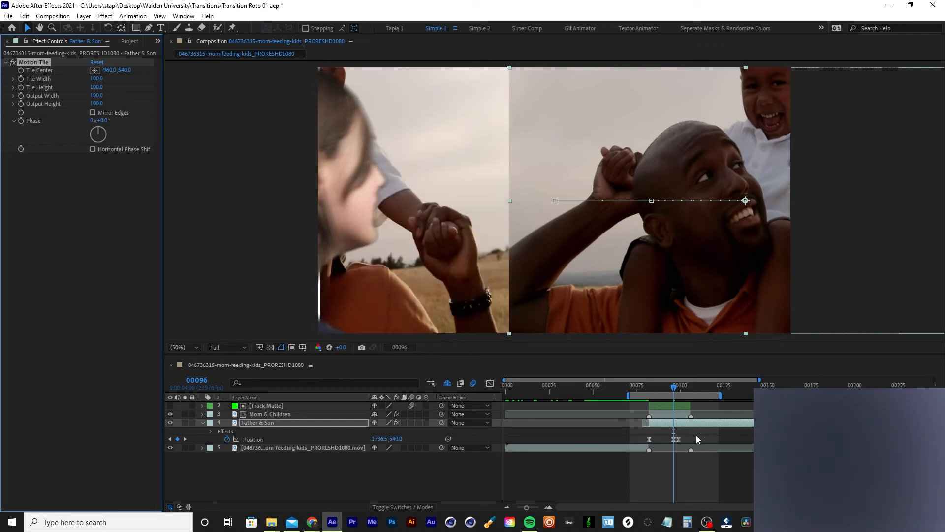
pyautogui.hotkey('ctrl', 'z')
pyautogui.hotkey('ctrl', 'z')
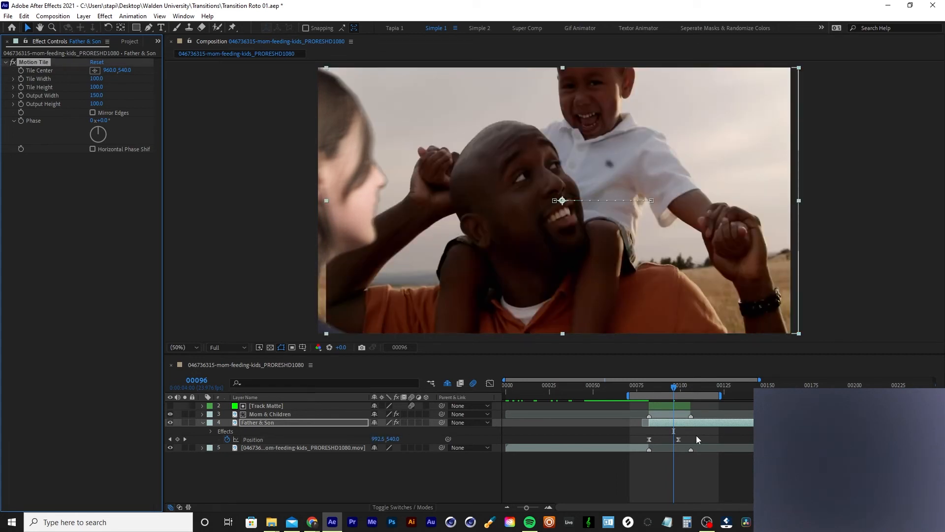
# - Turn on Mirror Edges for the Father & Son layer's Motion Tile, preview the transition, and scrub to frame 94
pyautogui.click(92, 113)
pyautogui.press('space')
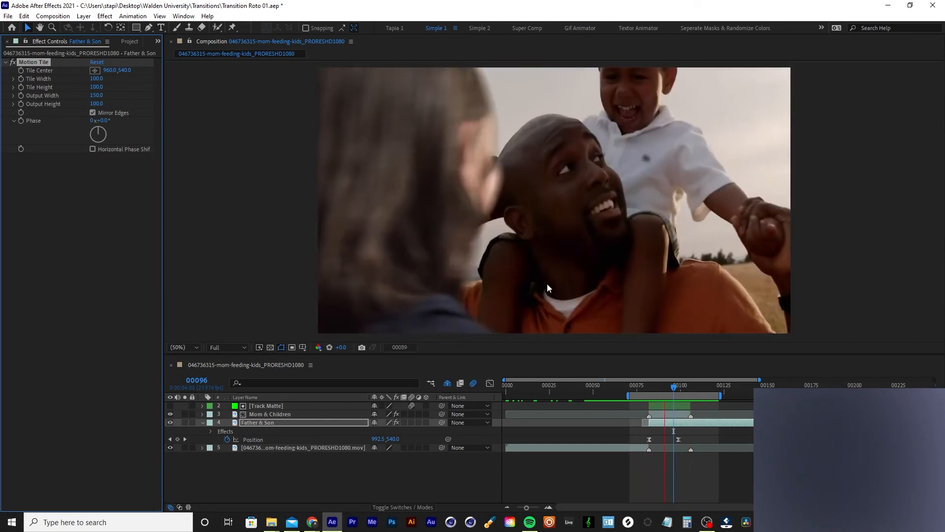
pyautogui.press('space')
pyautogui.click(671, 381)
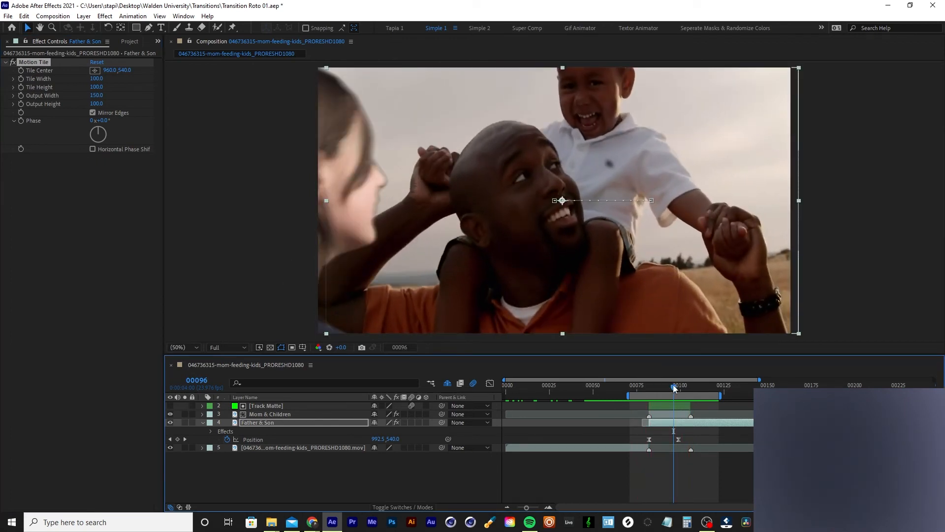
pyautogui.moveTo(672, 385)
pyautogui.mouseDown()
pyautogui.moveTo(681, 384)
pyautogui.moveTo(670, 385)
pyautogui.mouseUp()
pyautogui.click(680, 422)
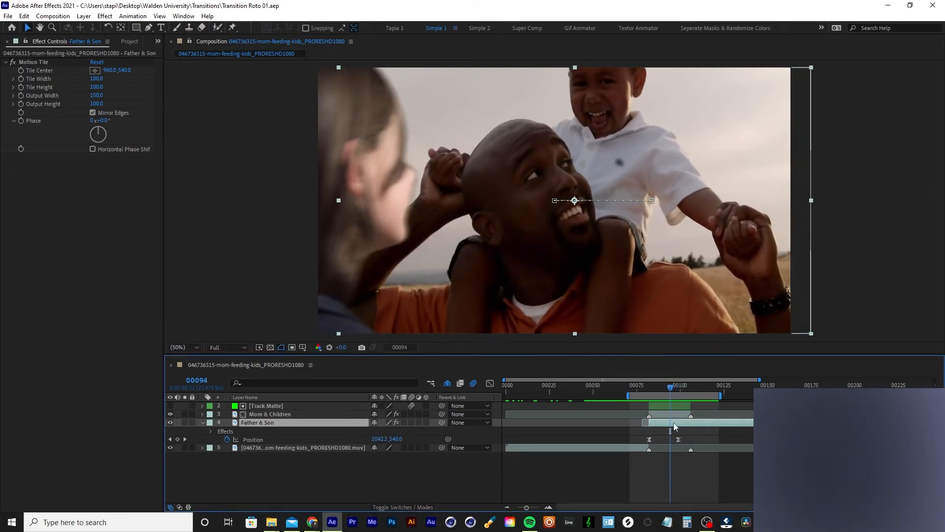
pyautogui.rightClick(675, 426)
pyautogui.moveTo(705, 335)
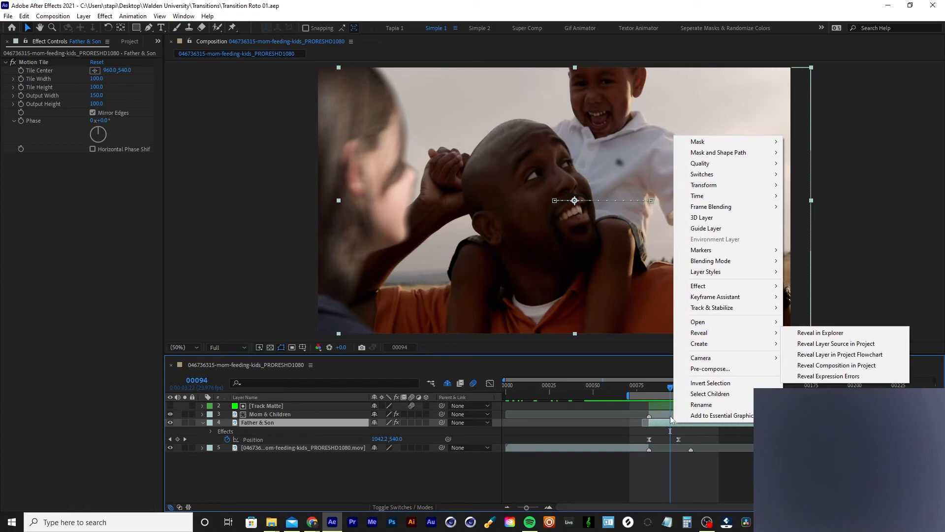
pyautogui.click(666, 426)
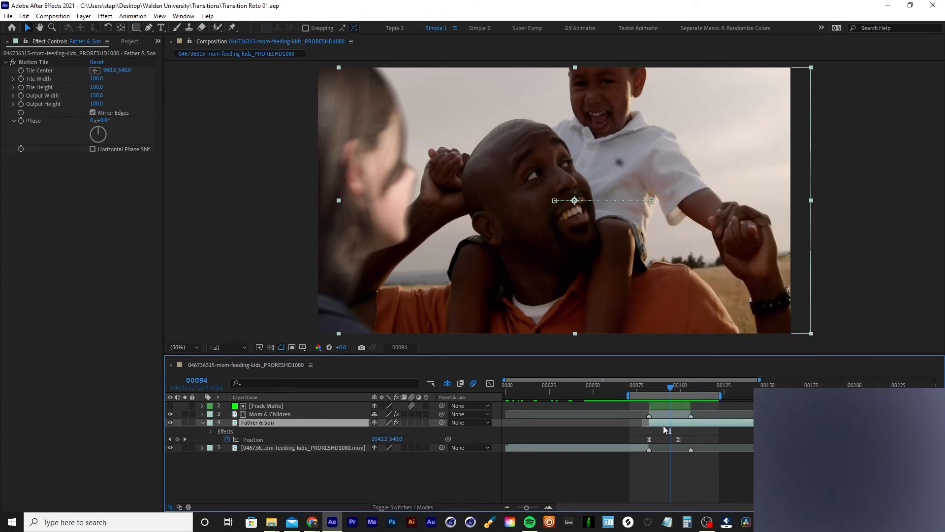
# - Preview the transition with the Father & Son layer's mirrored Motion Tile applied
pyautogui.press('space')
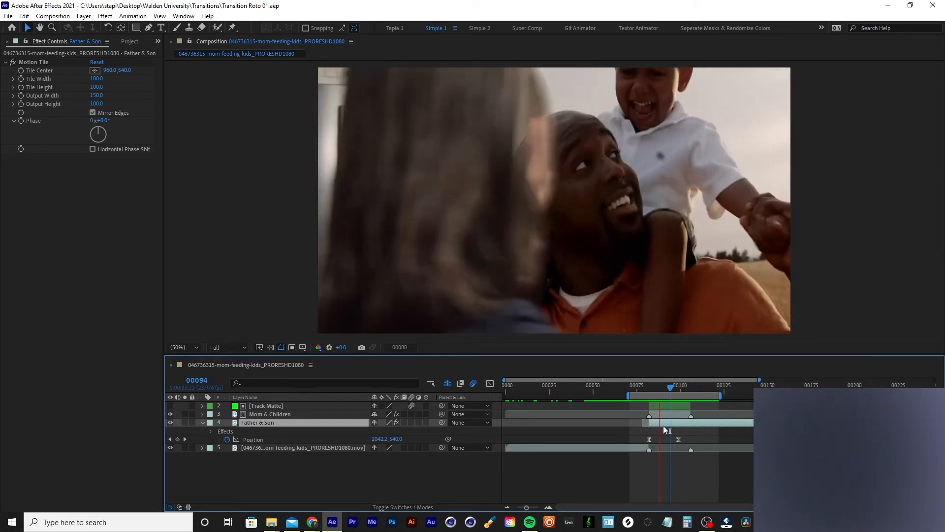
pyautogui.press('space')
pyautogui.press('space')
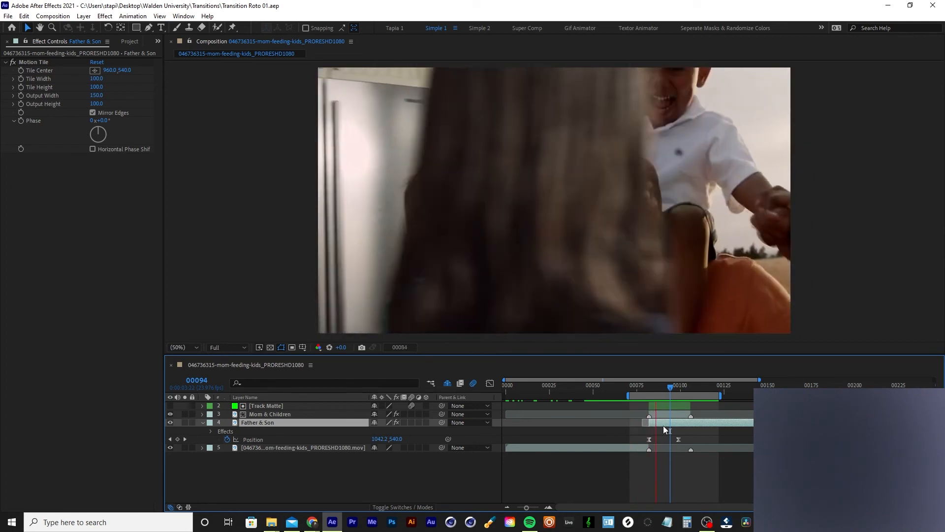
pyautogui.press('space')
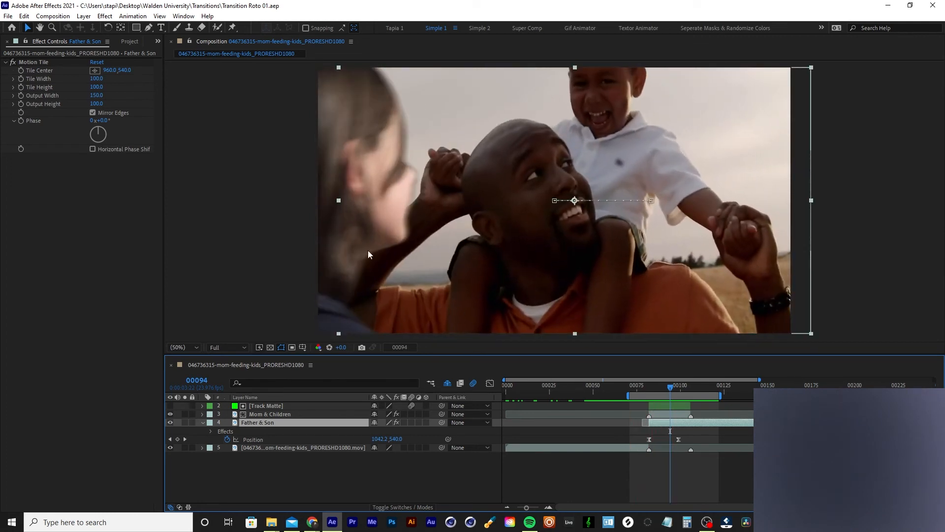
# - Test the Father & Son layer's Motion Tile with Horizontal Phase Shift and a changed Phase angle, and revert both settings
pyautogui.click(93, 149)
pyautogui.moveTo(642, 393); pyautogui.dragTo(676, 389)
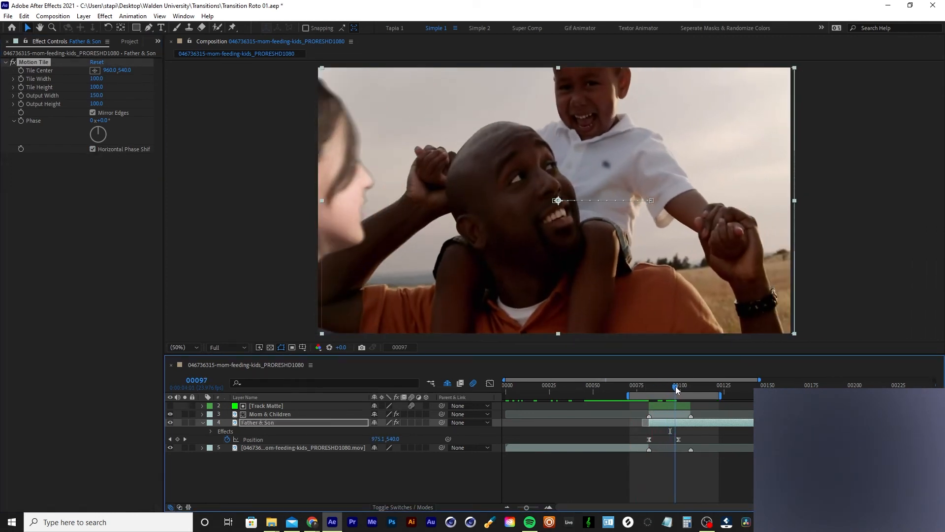
pyautogui.click(92, 149)
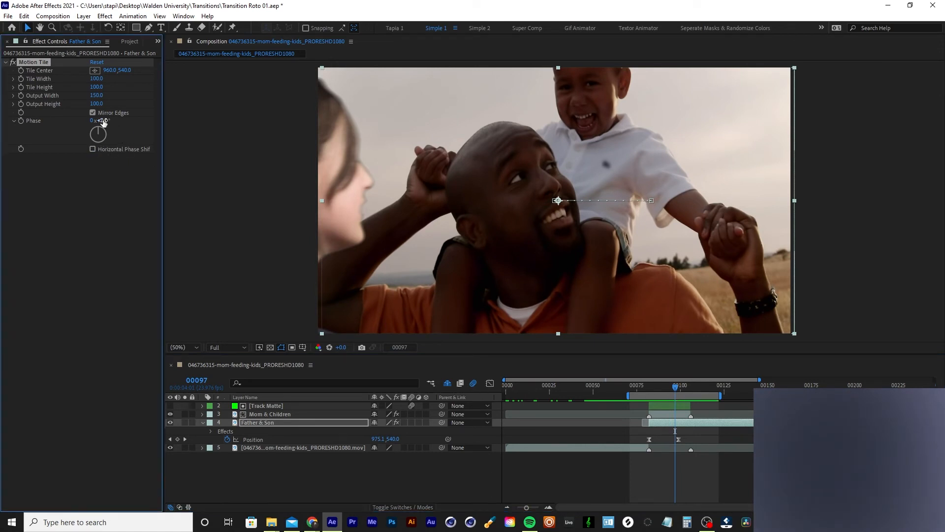
pyautogui.moveTo(107, 121); pyautogui.dragTo(146, 121)
pyautogui.hotkey('ctrl', 'z')
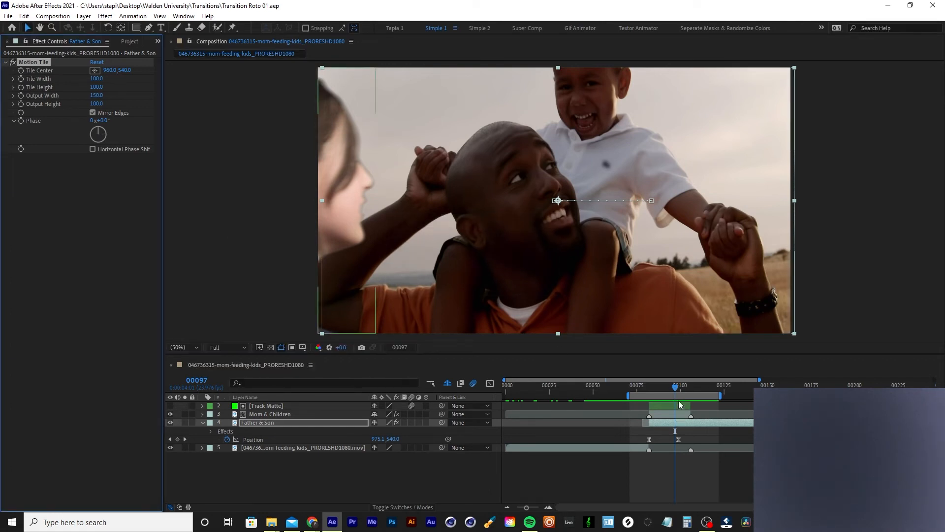
# - Reveal the Father & Son layer's source footage in the project and create a new composition from 000760055-play-time-1080p-2997.mov
pyautogui.moveTo(675, 386); pyautogui.dragTo(678, 386)
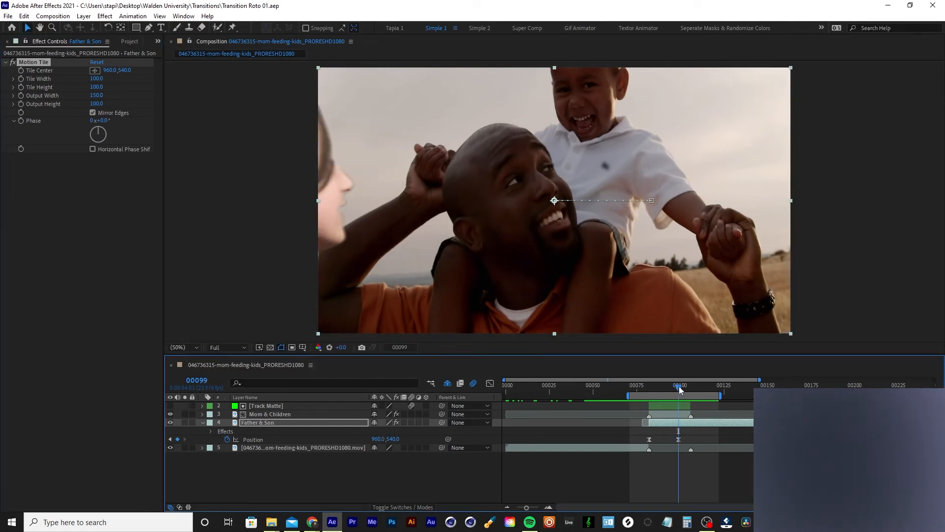
pyautogui.rightClick(672, 427)
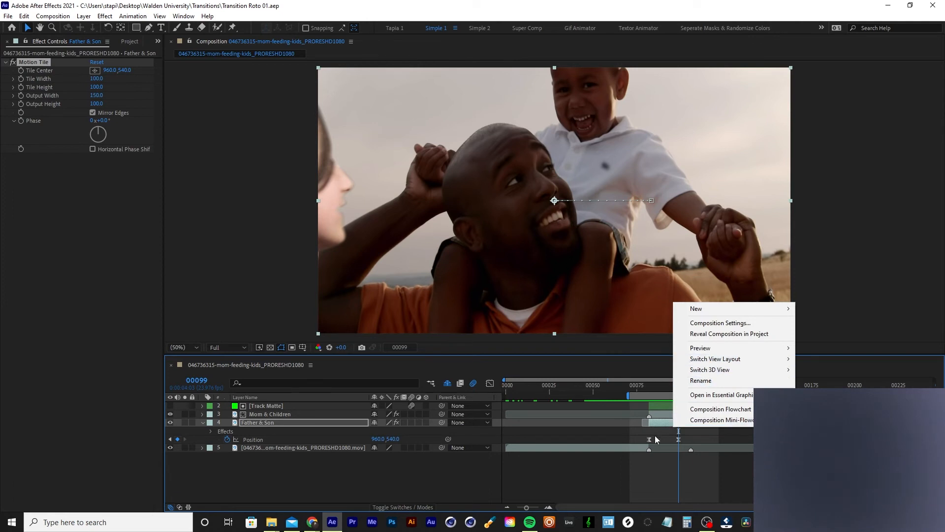
pyautogui.click(665, 422)
pyautogui.rightClick(666, 423)
pyautogui.moveTo(755, 336)
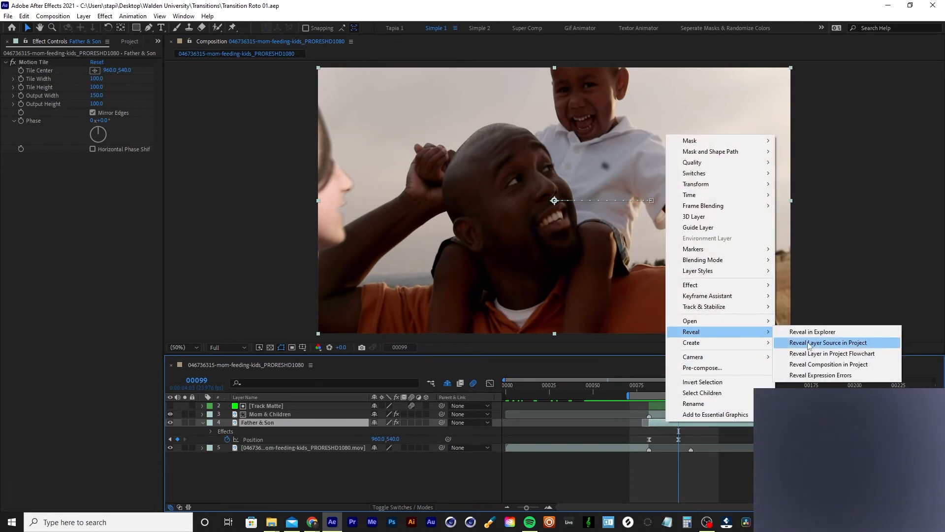
pyautogui.click(817, 342)
pyautogui.moveTo(45, 151); pyautogui.dragTo(7, 506)
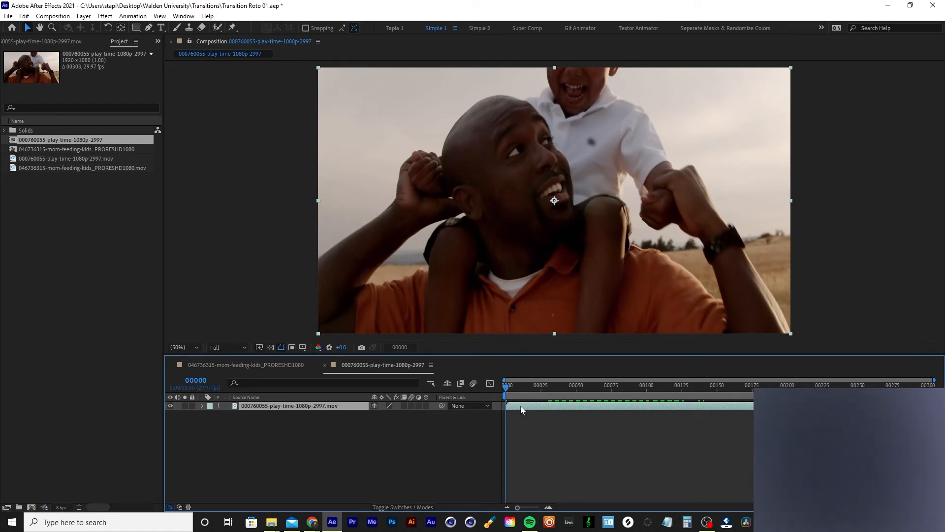
# - Set the footage layer's Scale to 100.1% in the 000760055-play-time-1080p-2997 composition
pyautogui.press('s')
pyautogui.click(389, 414)
pyautogui.press('Return')
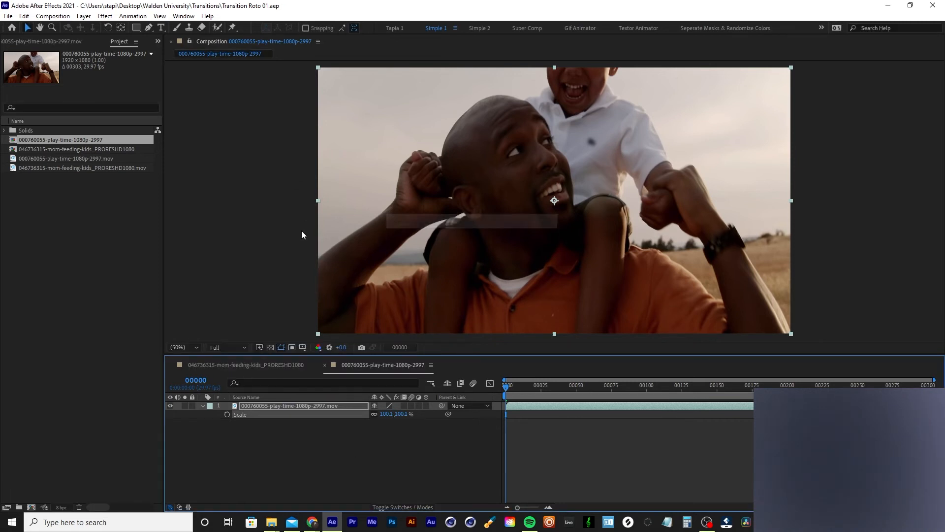
# - Replace the Father & Son layer's source in the main composition with the 000760055-play-time-1080p-2997 composition, and check the nested composition's contents
pyautogui.click(258, 365)
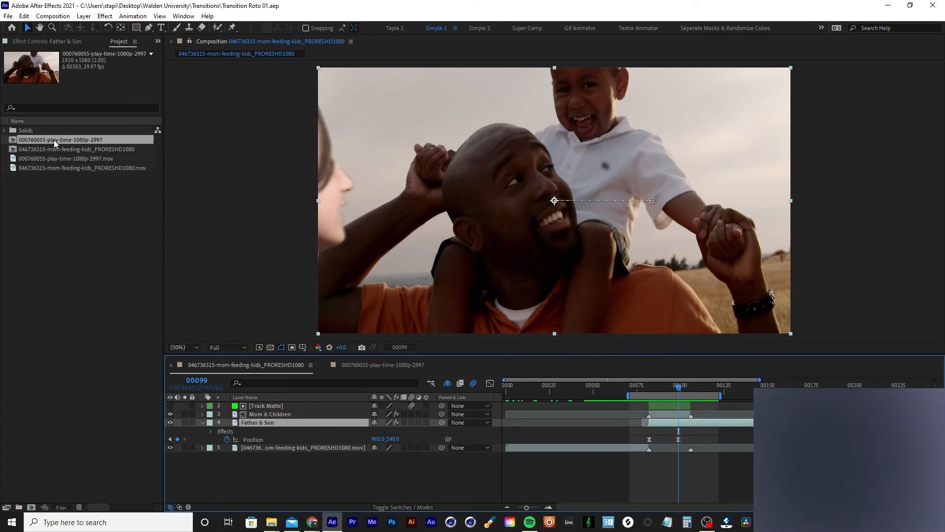
pyautogui.moveTo(55, 140); pyautogui.dragTo(660, 423)
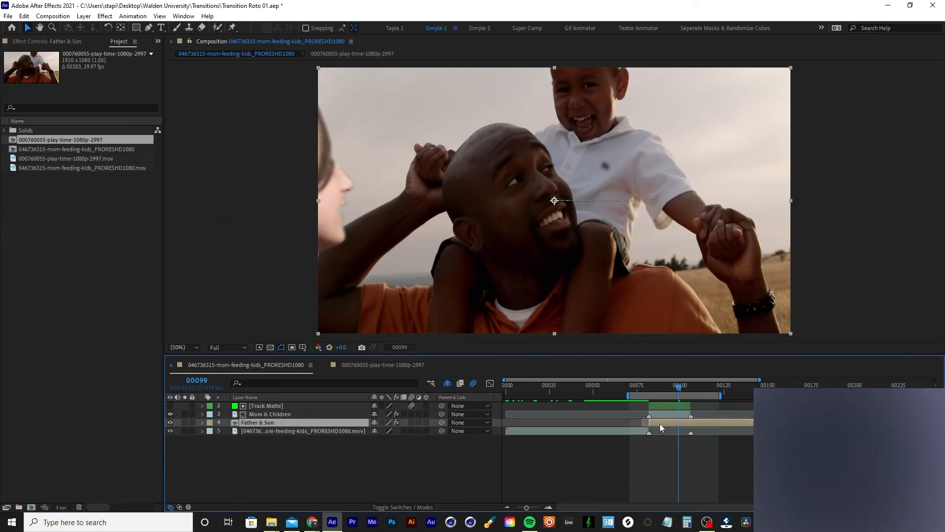
pyautogui.doubleClick(660, 420)
pyautogui.moveTo(585, 385); pyautogui.dragTo(555, 384)
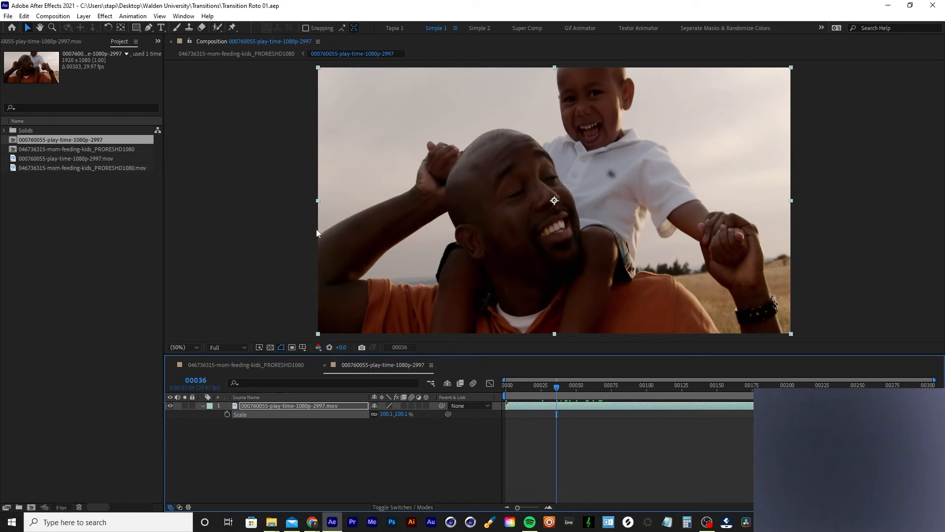
pyautogui.click(285, 368)
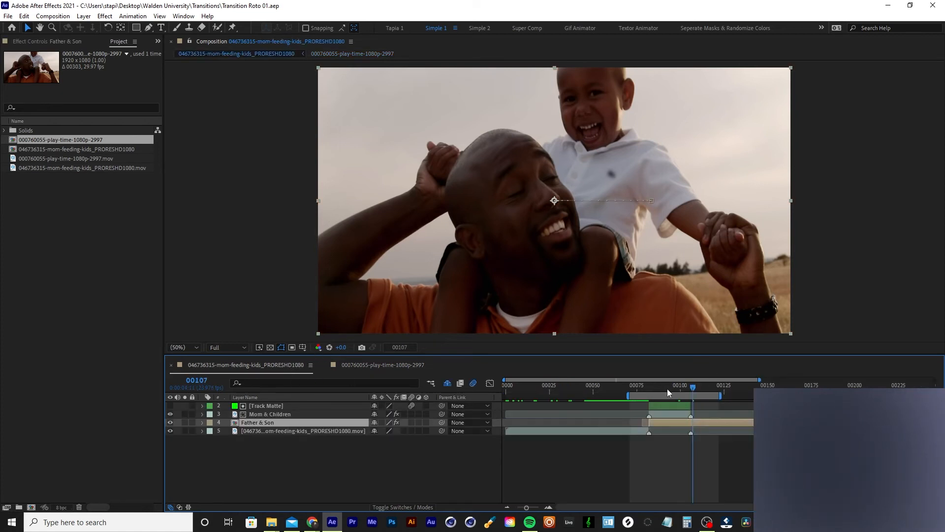
# - Preview the transition from frame 83 with the nested composition in place
pyautogui.moveTo(667, 391); pyautogui.dragTo(651, 391)
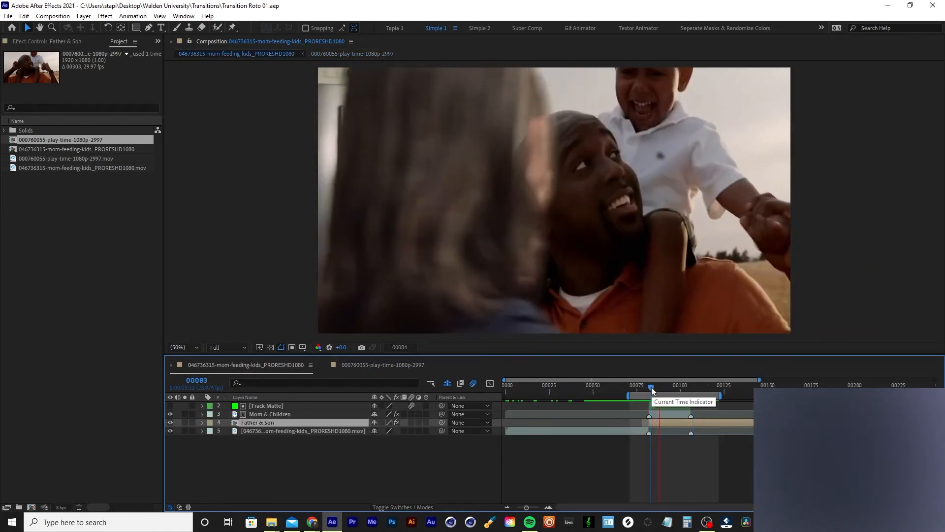
pyautogui.press('space')
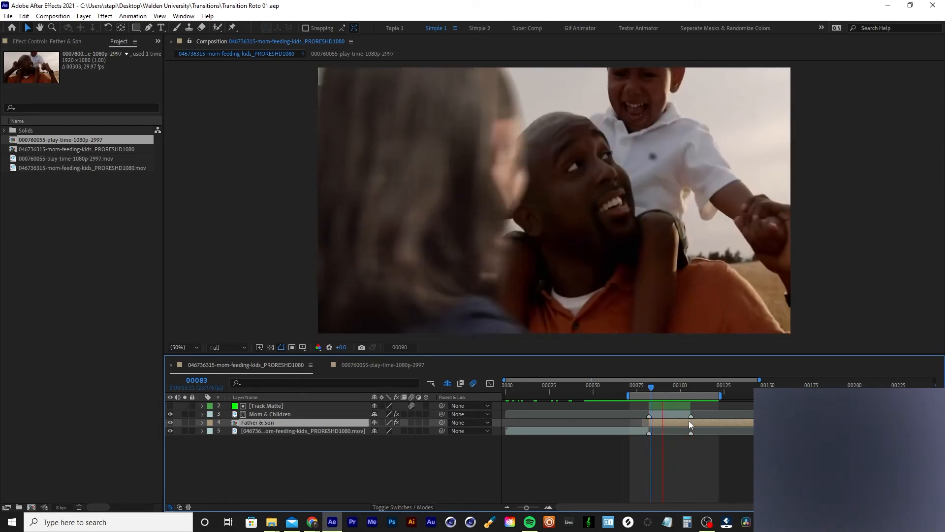
pyautogui.press('space')
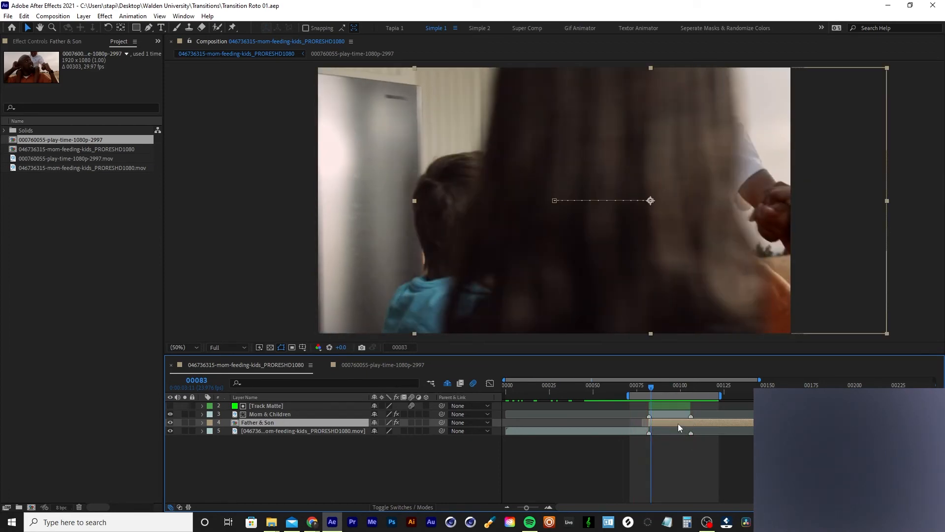
# - Move the Father & Son layer's ending Position keyframe to frame 100, previewing the slide's timing
pyautogui.press('p')
pyautogui.press('=')
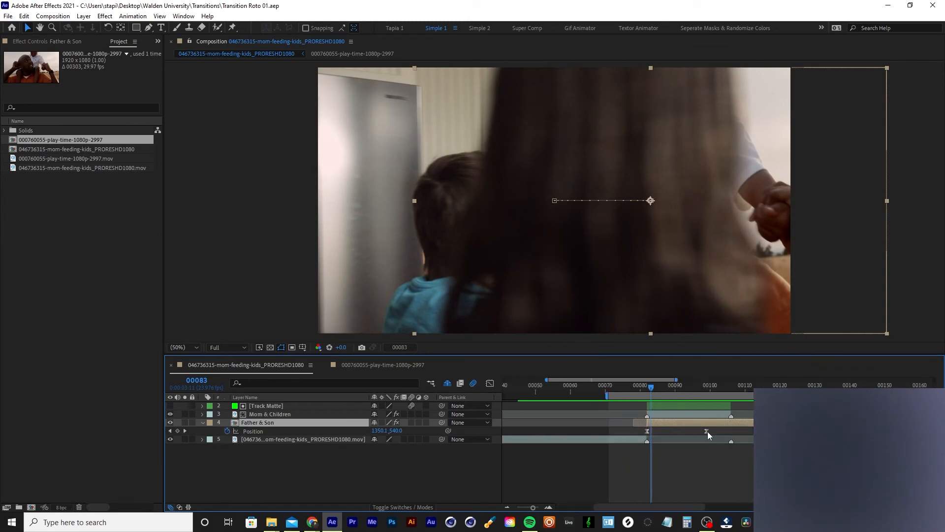
pyautogui.moveTo(707, 432); pyautogui.dragTo(719, 435)
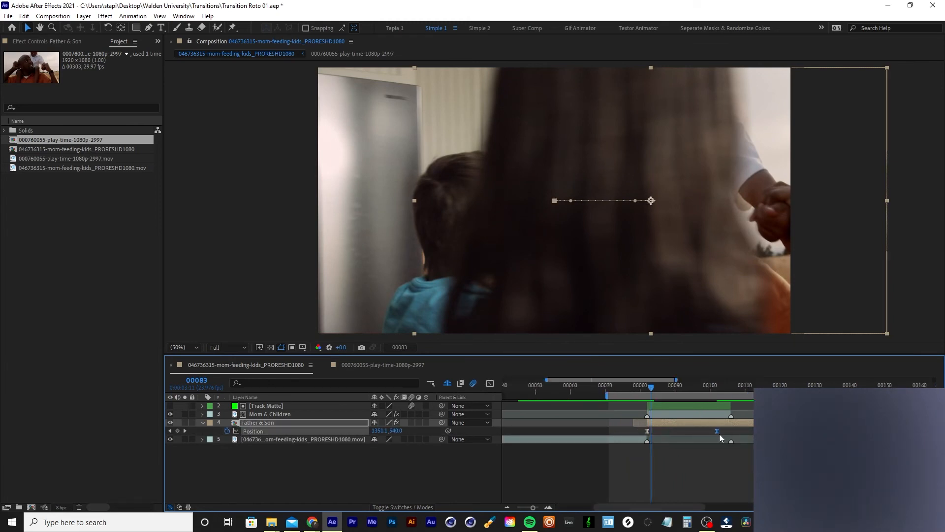
pyautogui.press('space')
pyautogui.press('space')
pyautogui.moveTo(716, 433); pyautogui.dragTo(710, 432)
pyautogui.press('space')
# - Set the Father & Son layer's starting Position at frame 82 to 1220, 540, save the project, and preview the slide
pyautogui.moveTo(651, 388); pyautogui.dragTo(647, 389)
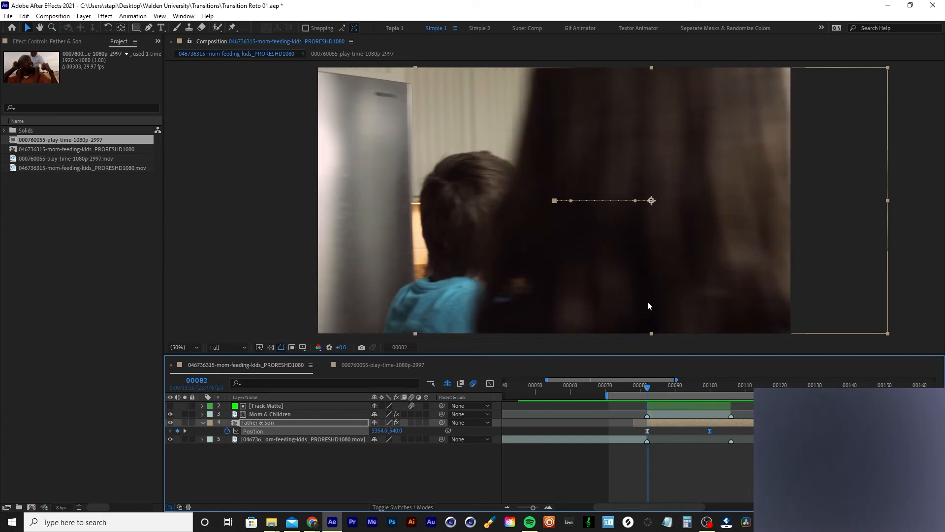
pyautogui.moveTo(651, 296); pyautogui.dragTo(622, 298)
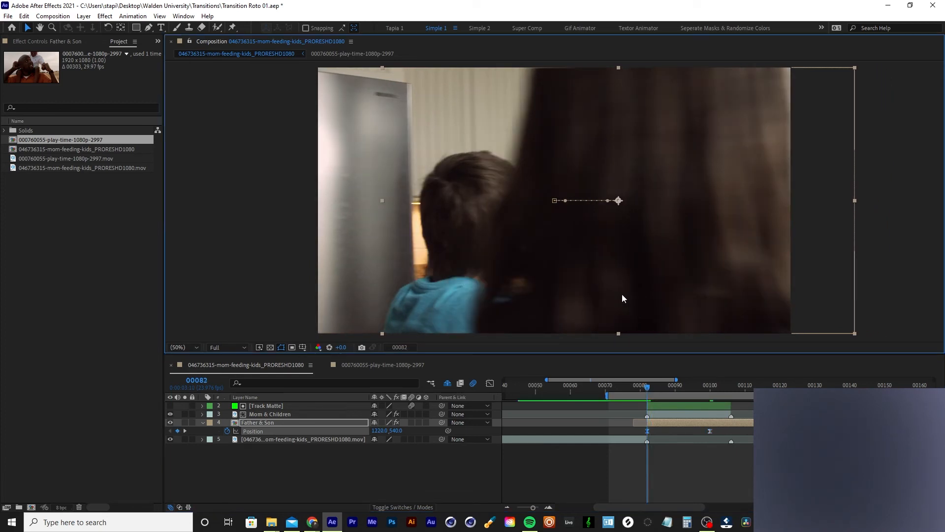
pyautogui.hotkey('ctrl', 's')
pyautogui.press('space')
pyautogui.press('space')
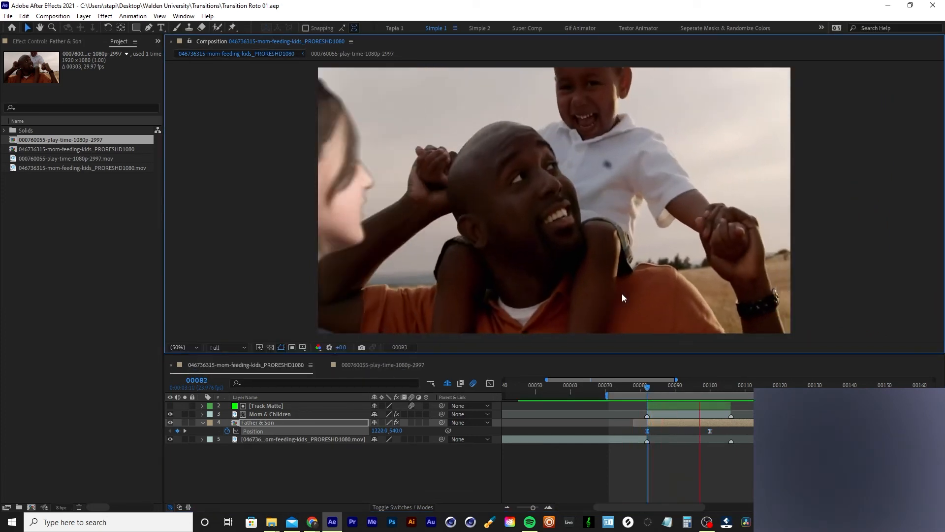
pyautogui.press('space')
pyautogui.press('space')
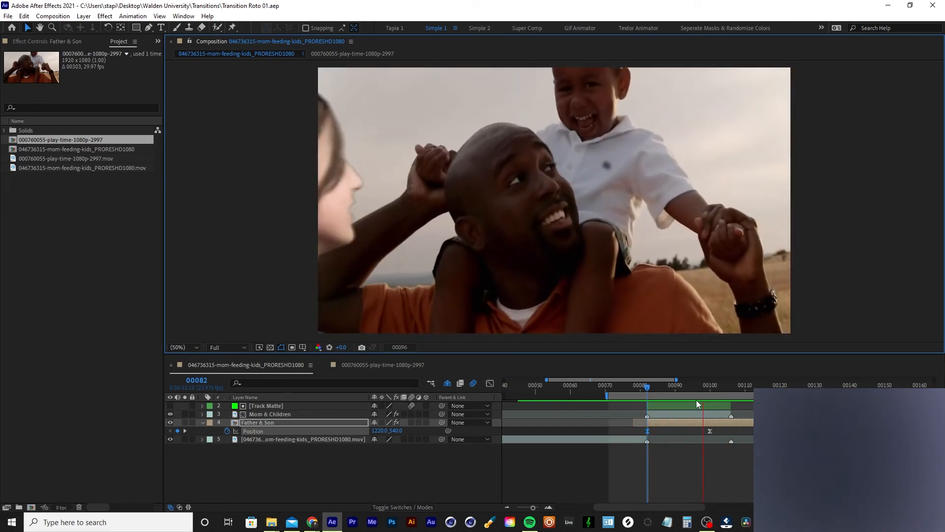
# - Change the easing of the Father & Son layer's Position keyframe at frame 82, and preview the motion
pyautogui.click(647, 431)
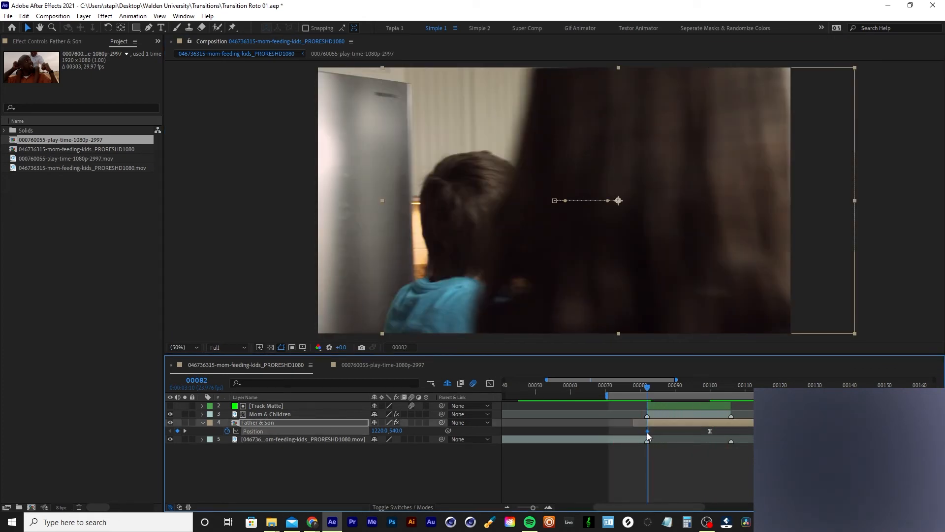
pyautogui.press('space')
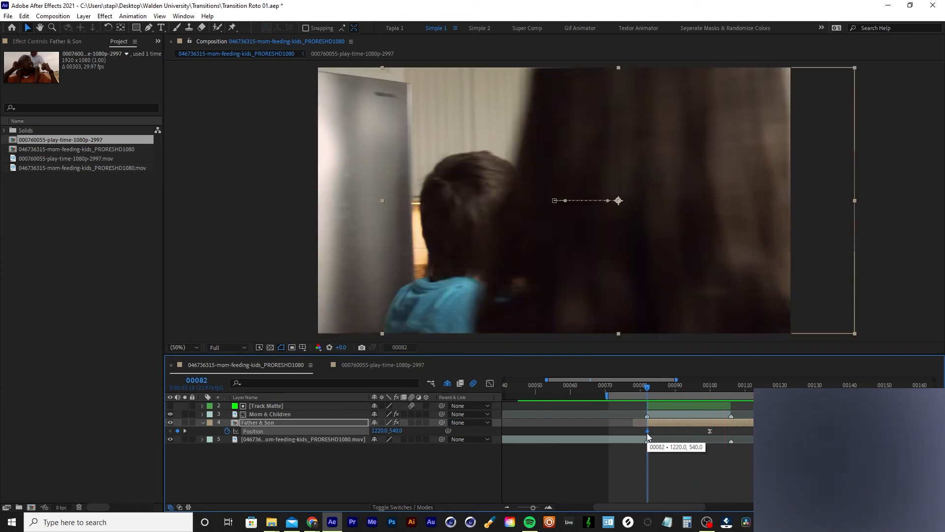
pyautogui.press('space')
pyautogui.moveTo(590, 250); pyautogui.dragTo(640, 243)
pyautogui.hotkey('ctrl', 'z')
pyautogui.hotkey('ctrl', 'z')
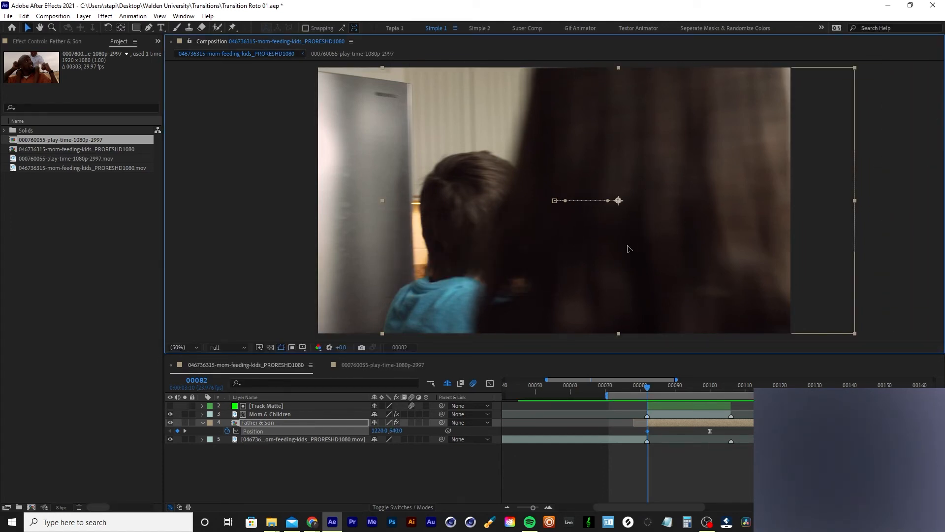
# - Try the Father & Son layer's starting Position at 1428, 540 and at 1364, 540, previewing each slide distance
pyautogui.moveTo(629, 246); pyautogui.dragTo(678, 250)
pyautogui.press('space')
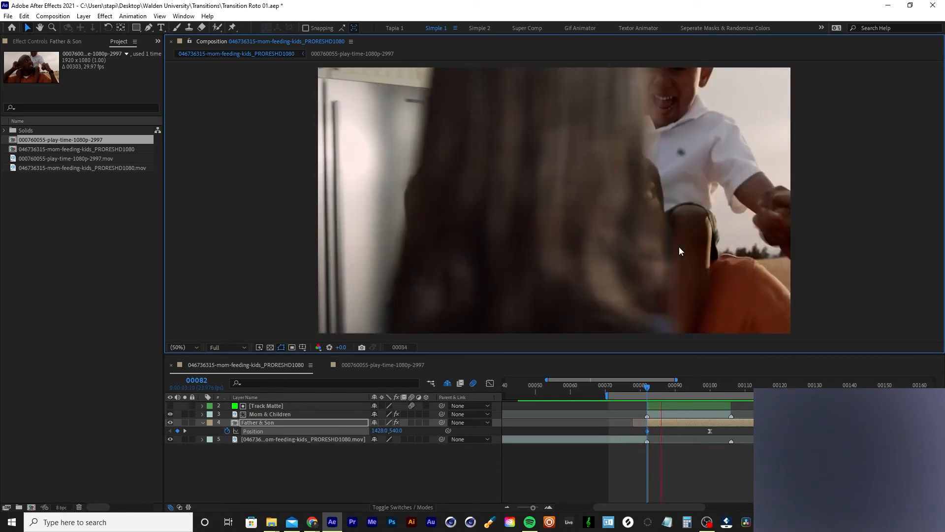
pyautogui.press('space')
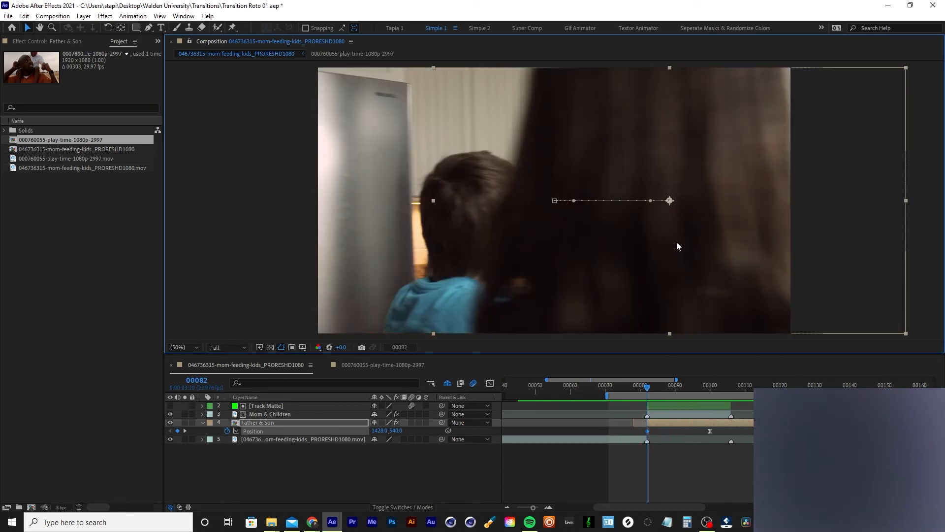
pyautogui.moveTo(685, 247); pyautogui.dragTo(674, 244)
pyautogui.press('space')
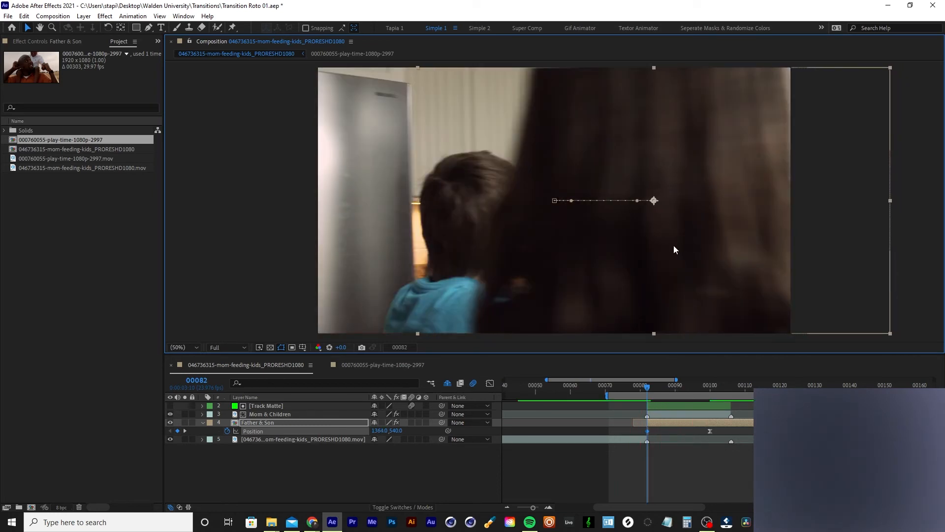
pyautogui.press('space')
# - Shorten the Father & Son layer's slide by setting its starting Position at frame 82 to 1260, 540, and preview the transition
pyautogui.moveTo(673, 245); pyautogui.dragTo(654, 247)
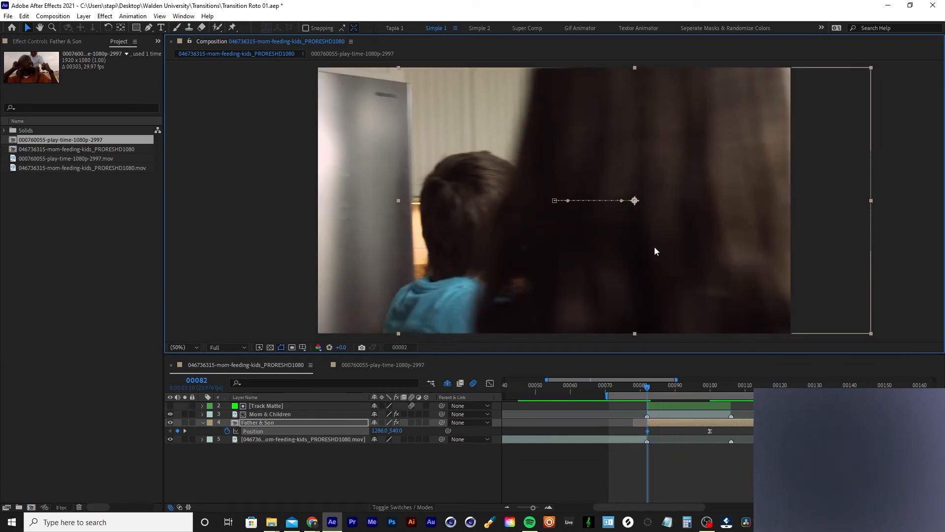
pyautogui.press('space')
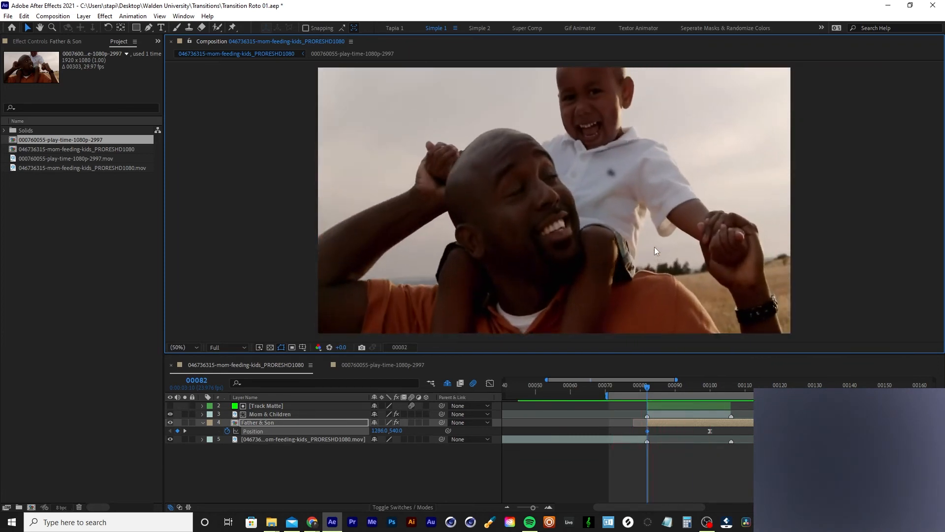
pyautogui.press('space')
pyautogui.moveTo(654, 247); pyautogui.dragTo(648, 246)
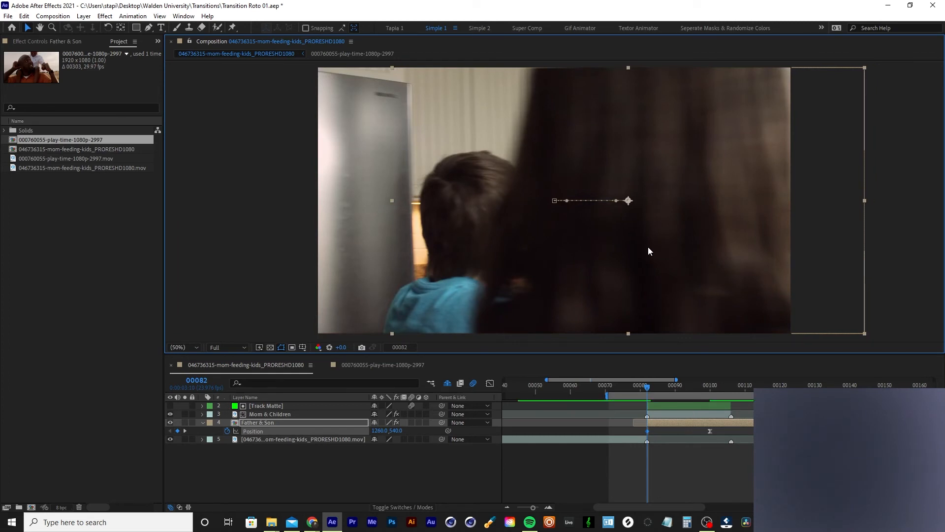
pyautogui.press('space')
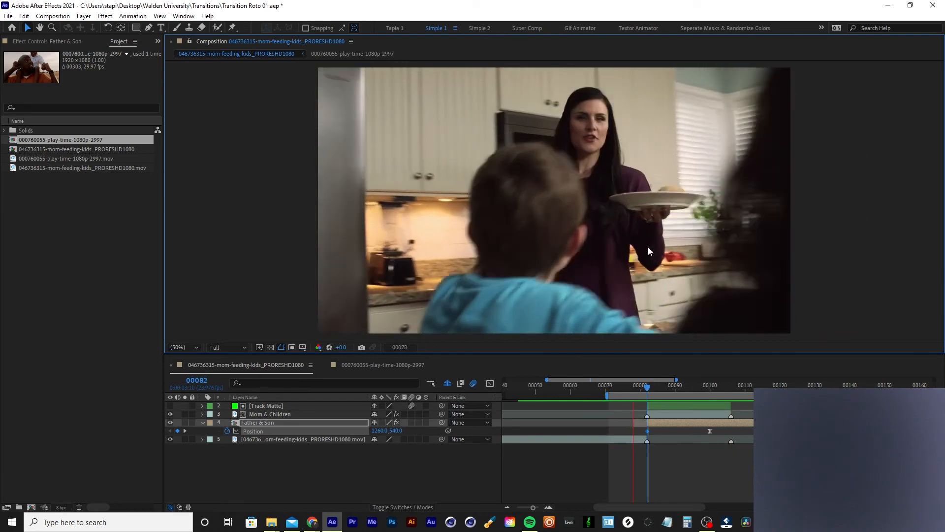
pyautogui.press('space')
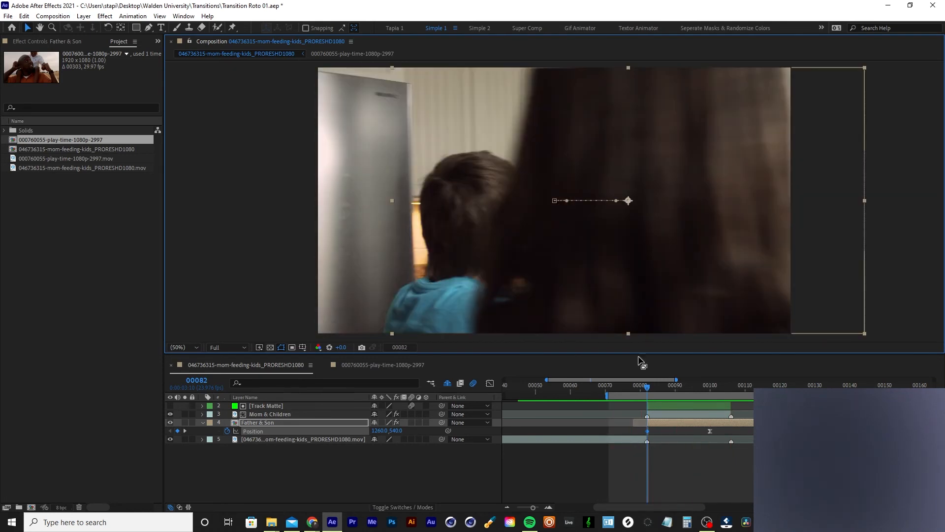
# - Rename the play-time composition as Father & Son and the mom-feeding-kids composition as Mother & Children, and save the project
pyautogui.moveTo(637, 355); pyautogui.dragTo(638, 379)
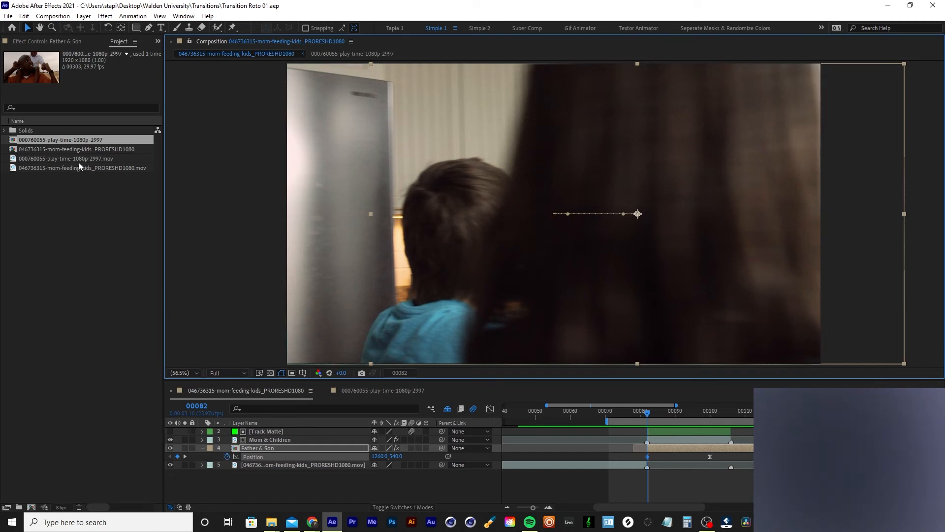
pyautogui.press('Return')
pyautogui.write('Father & Son')
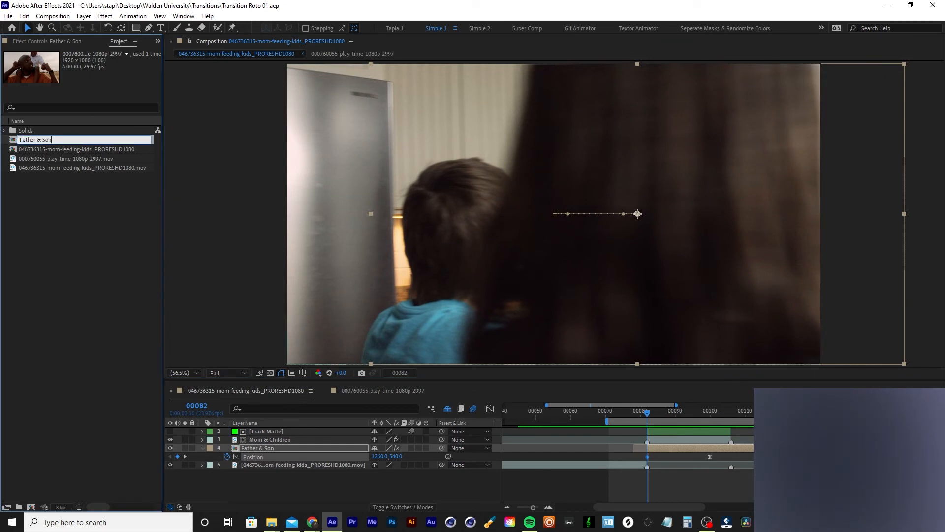
pyautogui.press('Return')
pyautogui.click(58, 140)
pyautogui.press('Return')
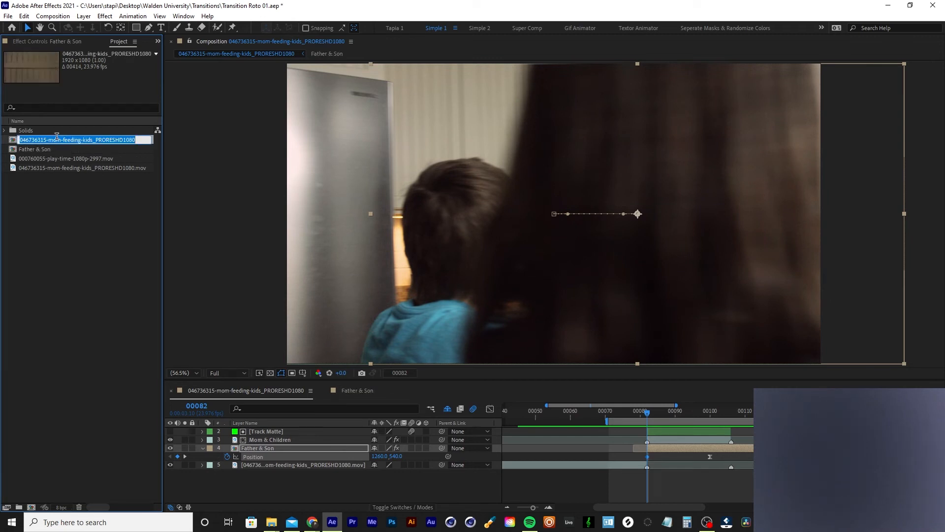
pyautogui.write('Mother & Children')
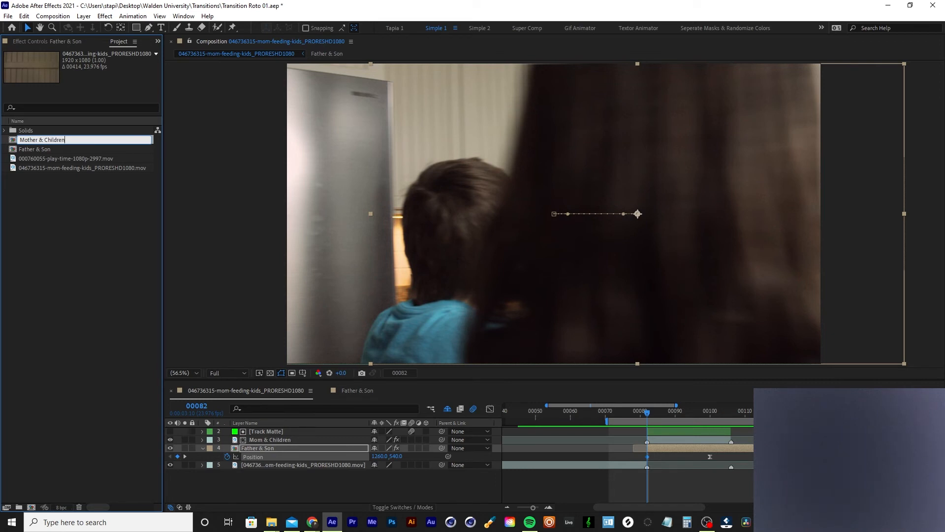
pyautogui.press('Return')
pyautogui.hotkey('ctrl', 's')
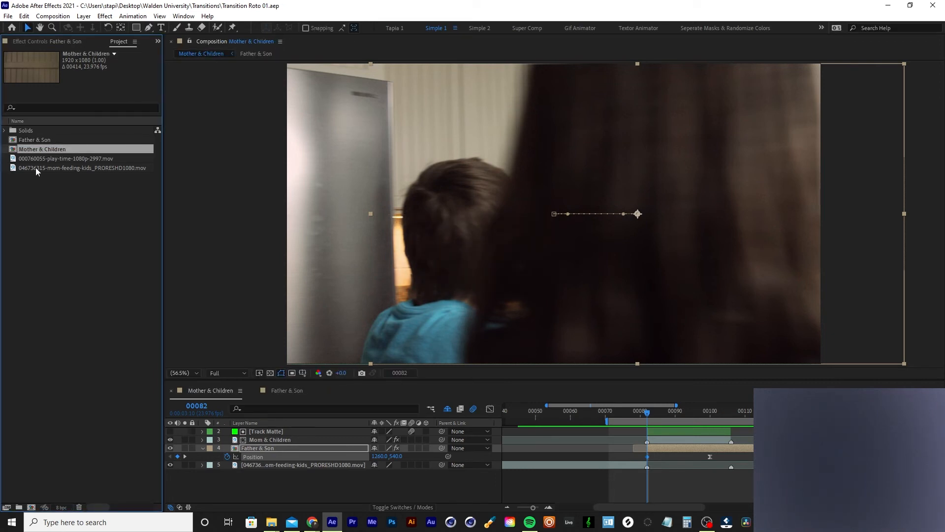
pyautogui.moveTo(163, 214); pyautogui.dragTo(159, 215)
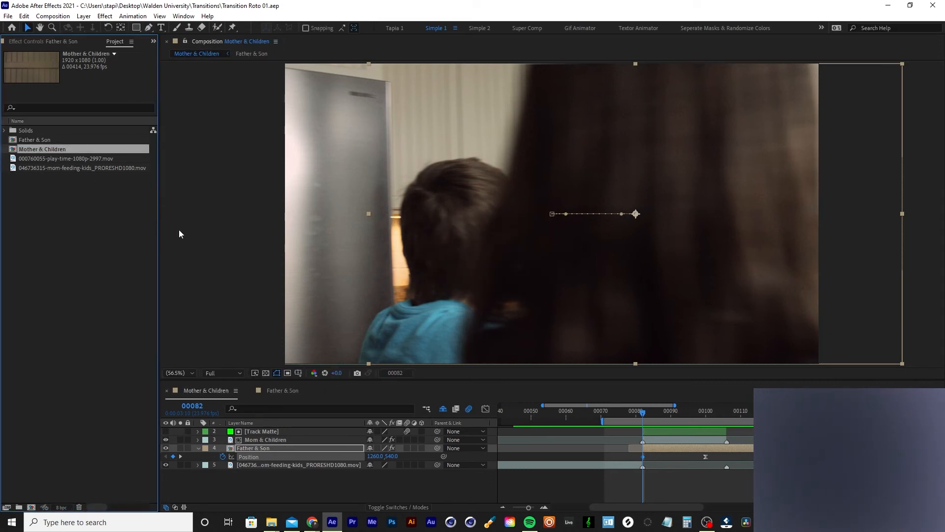
# - Preview the slide, and widen the work area to run from frame 48 to frame 146, the end of the Father & Son layer
pyautogui.click(673, 449)
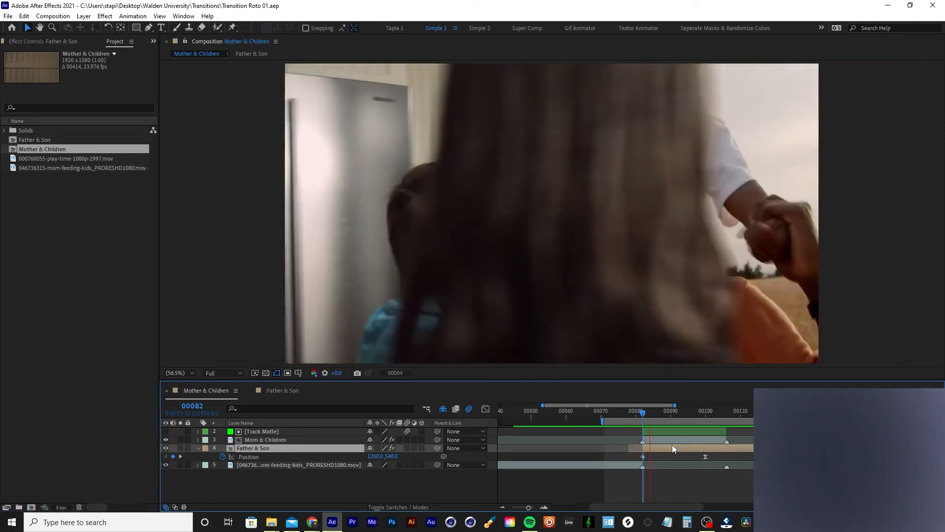
pyautogui.press('space')
pyautogui.click(603, 413)
pyautogui.moveTo(603, 412); pyautogui.dragTo(537, 418)
pyautogui.press('-')
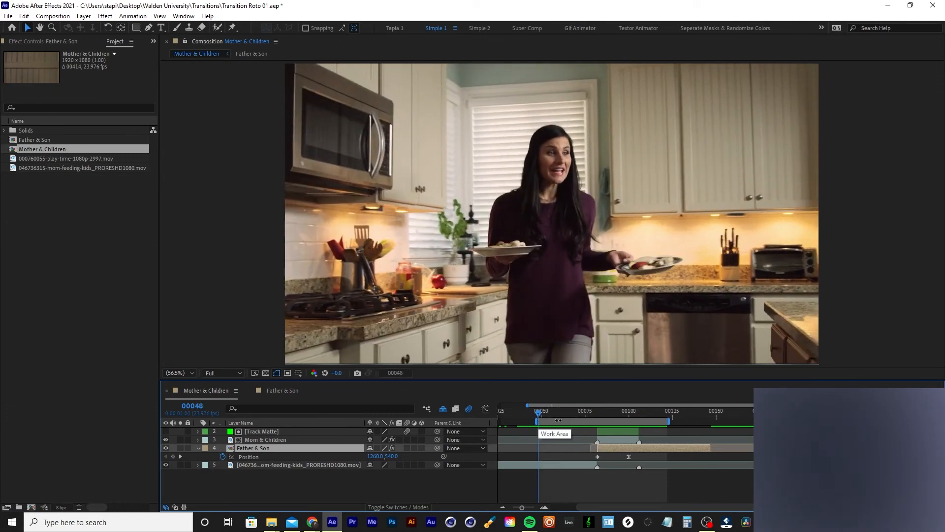
pyautogui.press('b')
pyautogui.moveTo(580, 415); pyautogui.dragTo(696, 414)
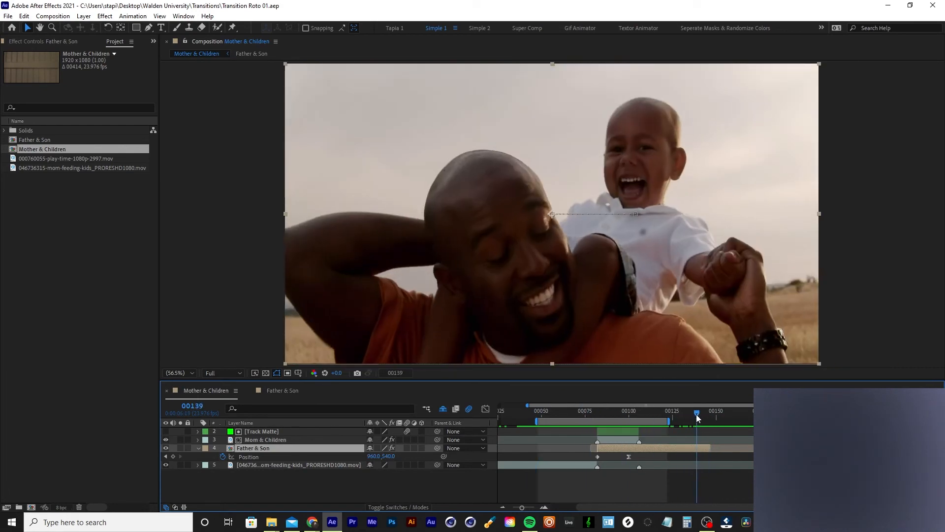
pyautogui.press('o')
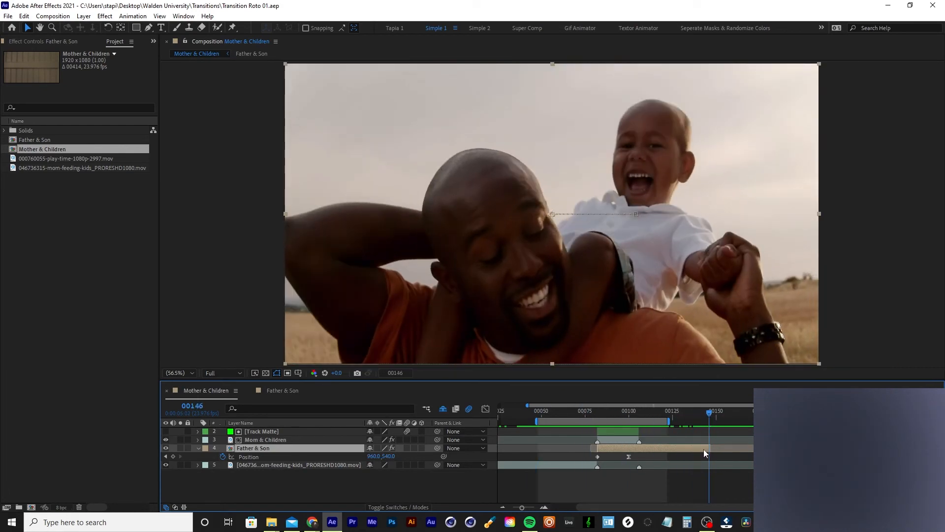
pyautogui.press('n')
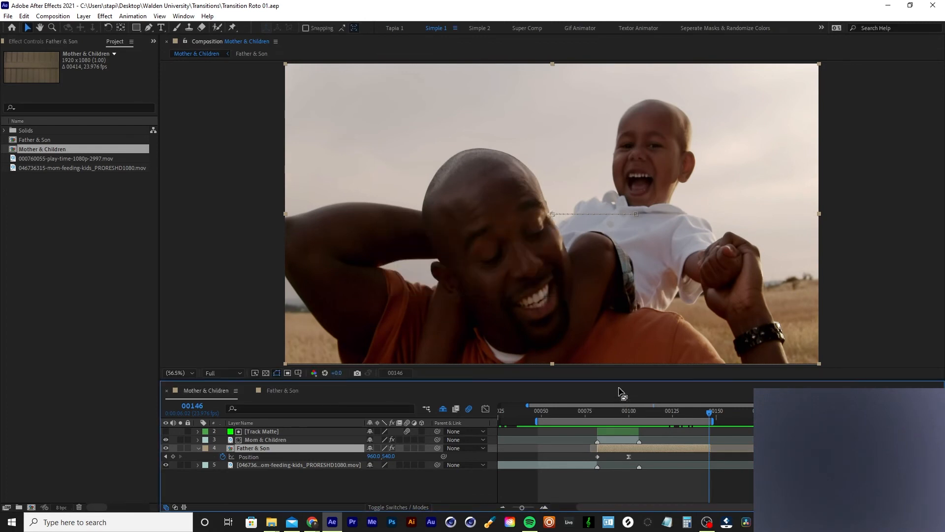
# - Preview the whole transition from frame 48 to check how the Father & Son slide follows the mother's movement
pyautogui.moveTo(617, 382)
pyautogui.mouseDown()
pyautogui.moveTo(618, 408)
pyautogui.moveTo(617, 388)
pyautogui.mouseUp()
pyautogui.click(620, 447)
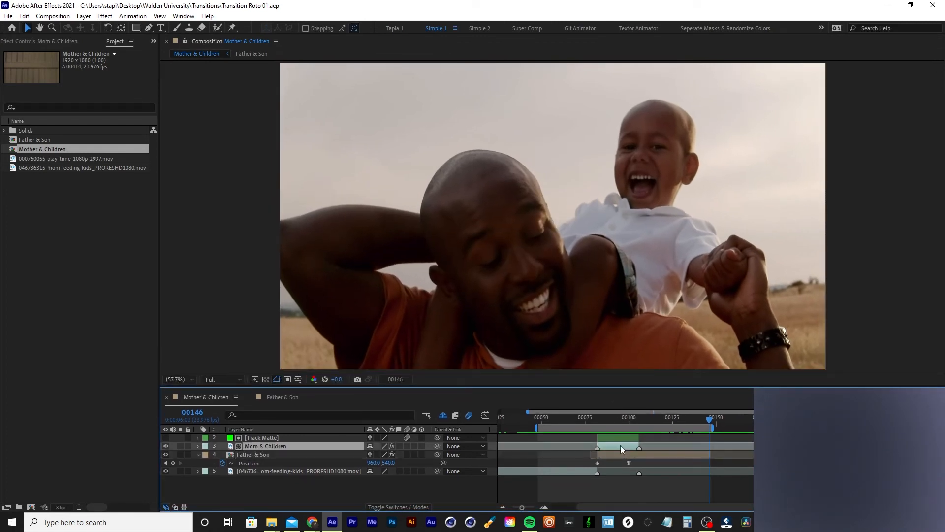
pyautogui.click(617, 453)
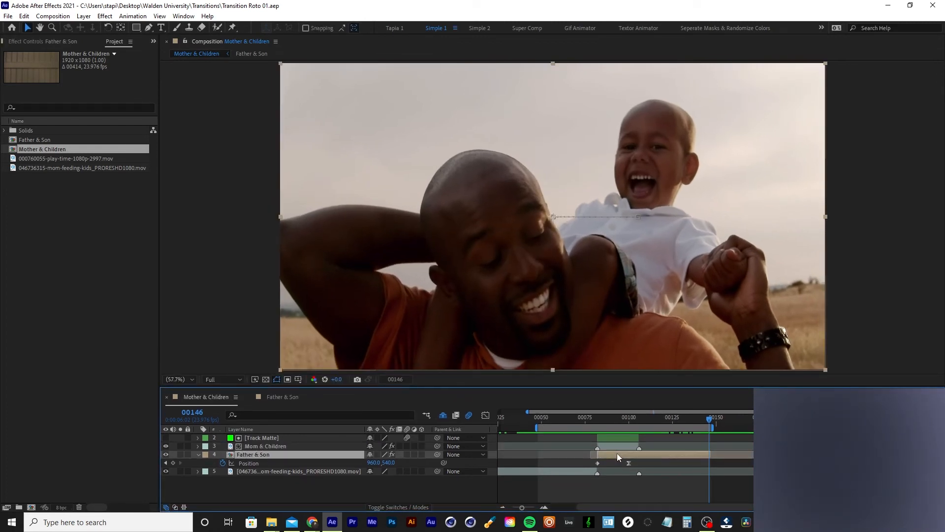
pyautogui.moveTo(586, 386)
pyautogui.mouseDown()
pyautogui.moveTo(588, 399)
pyautogui.moveTo(590, 386)
pyautogui.mouseUp()
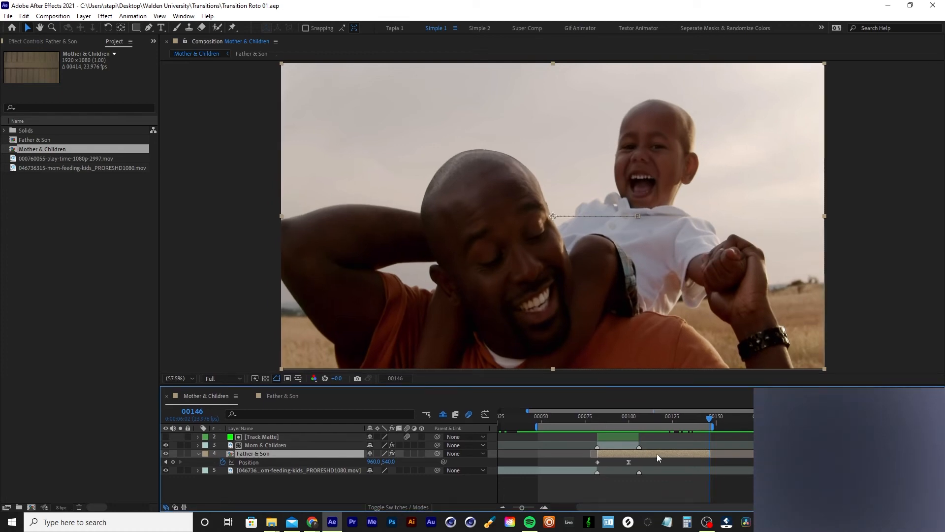
pyautogui.hscroll(-2, 572, 416)
pyautogui.moveTo(581, 417)
pyautogui.mouseDown()
pyautogui.moveTo(614, 416)
pyautogui.moveTo(533, 413)
pyautogui.moveTo(662, 418)
pyautogui.moveTo(583, 422)
pyautogui.mouseUp()
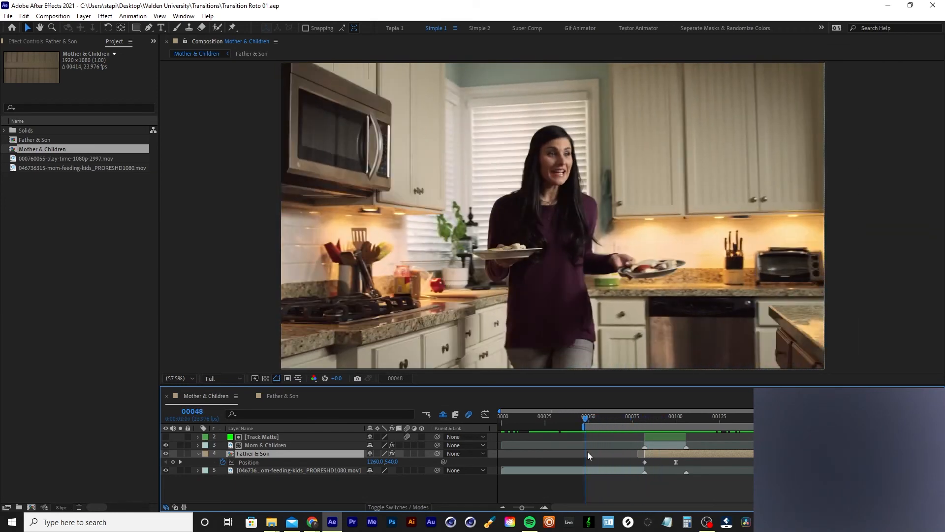
pyautogui.press('space')
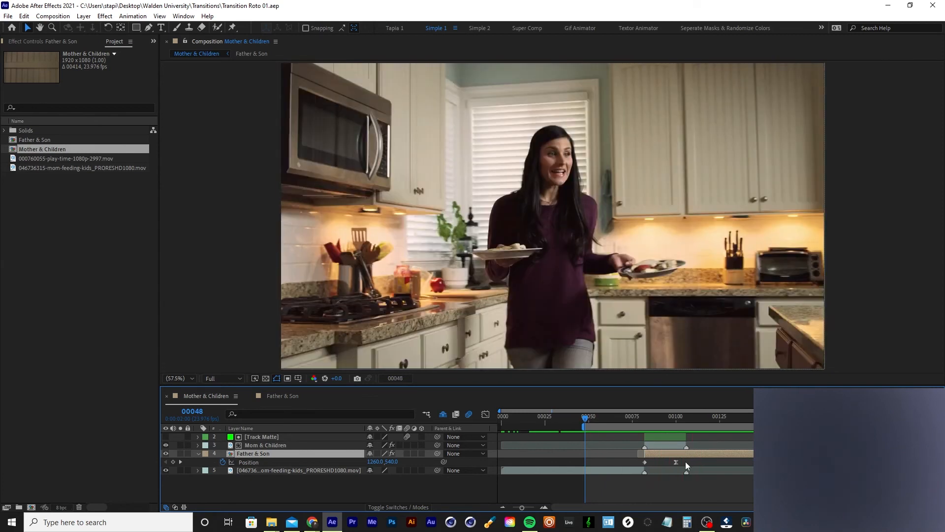
# - Move the Father & Son layer's ending Position keyframe to frame 102, and preview the slower slide
pyautogui.click(677, 462)
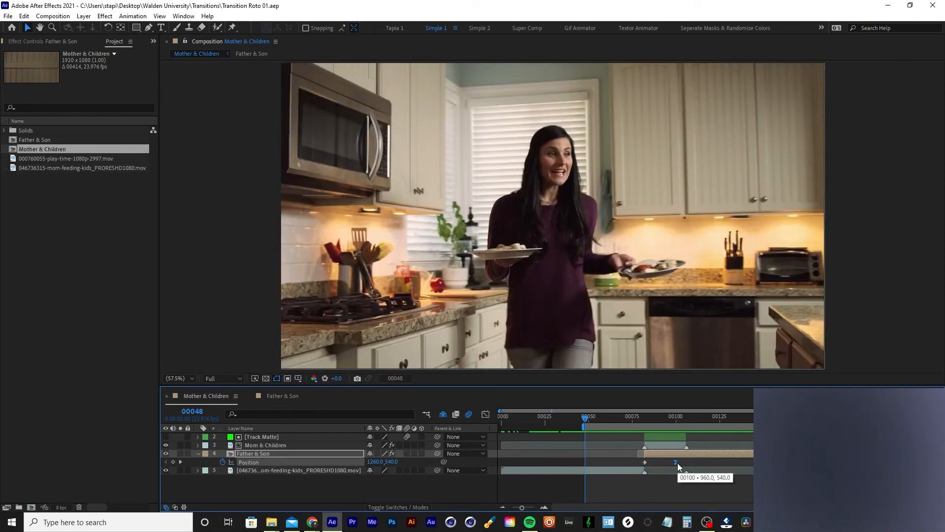
pyautogui.press('=')
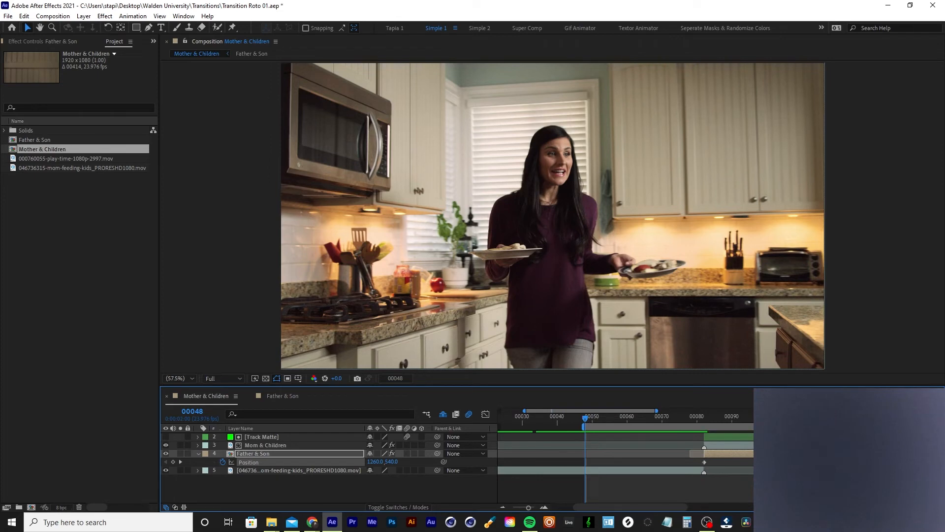
pyautogui.press('space')
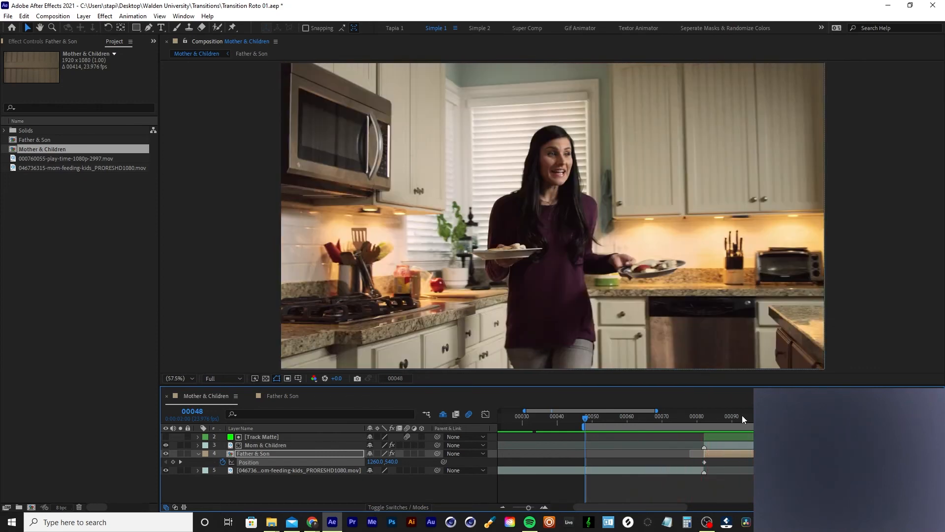
# - At frame 82, shift the Father & Son layer horizontally to a starting Position of 1287.8, 540, and preview the slide
pyautogui.click(721, 416)
pyautogui.click(704, 416)
pyautogui.moveTo(661, 291); pyautogui.dragTo(696, 289)
pyautogui.press('space')
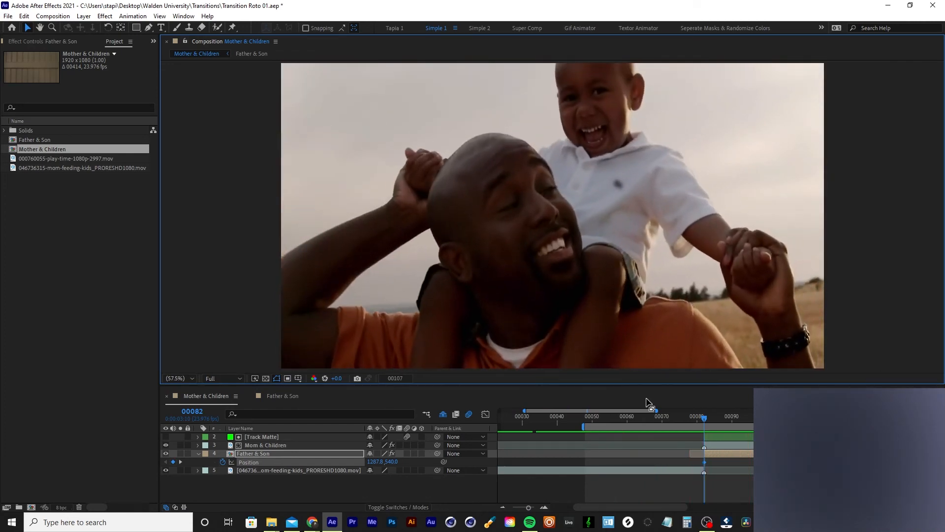
pyautogui.press('space')
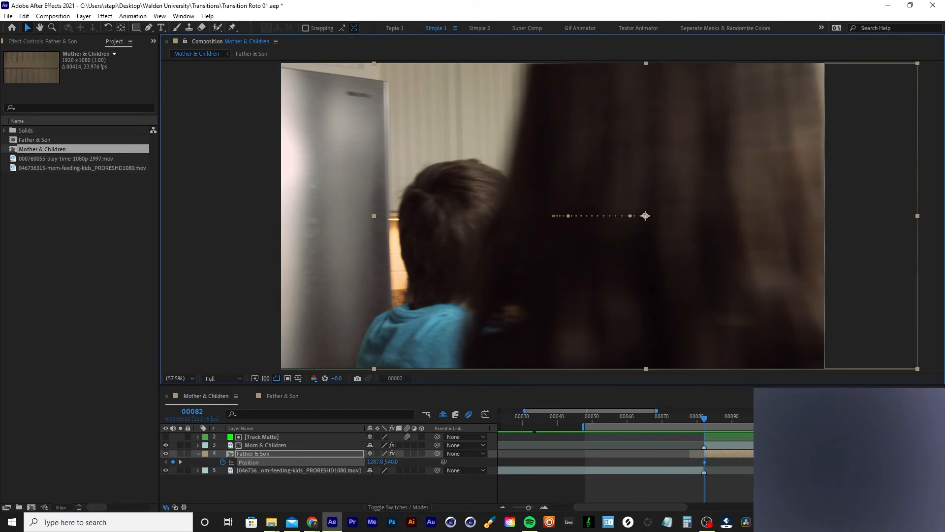
# - Examine the Father & Son layer's Position curves between its two keyframes in an enlarged Graph Editor
pyautogui.click(769, 462)
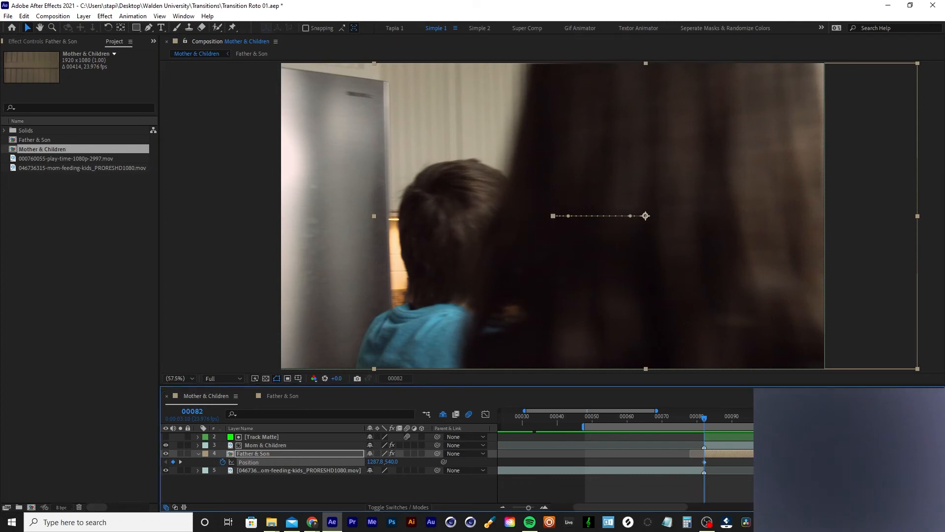
pyautogui.click(487, 414)
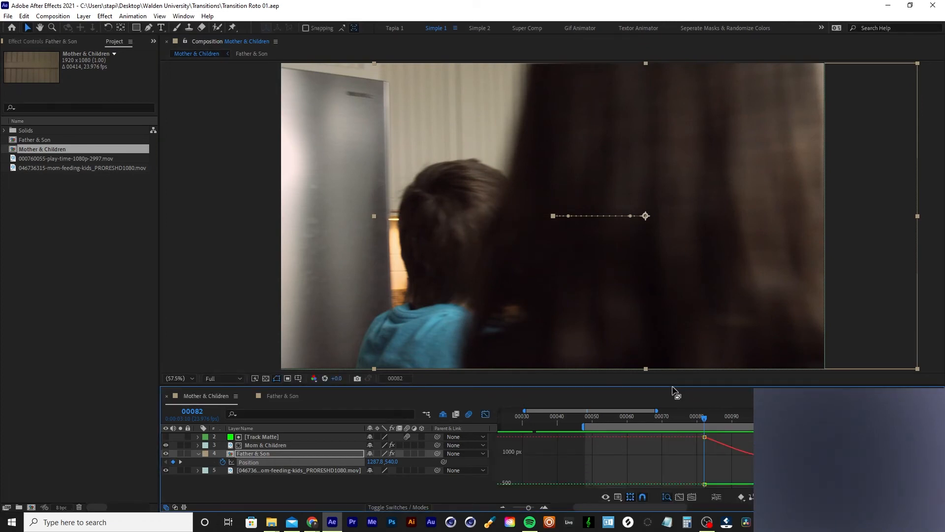
pyautogui.moveTo(674, 387); pyautogui.dragTo(615, 269)
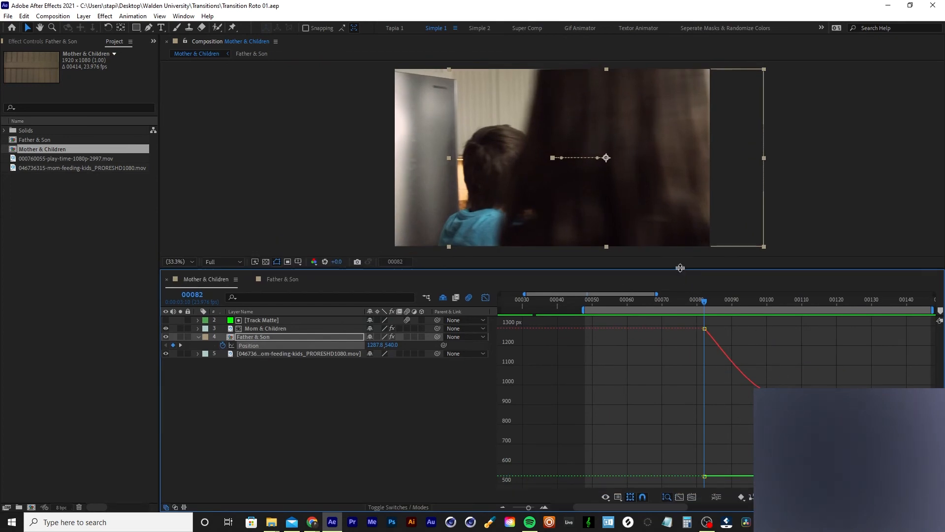
pyautogui.moveTo(679, 268); pyautogui.dragTo(668, 287)
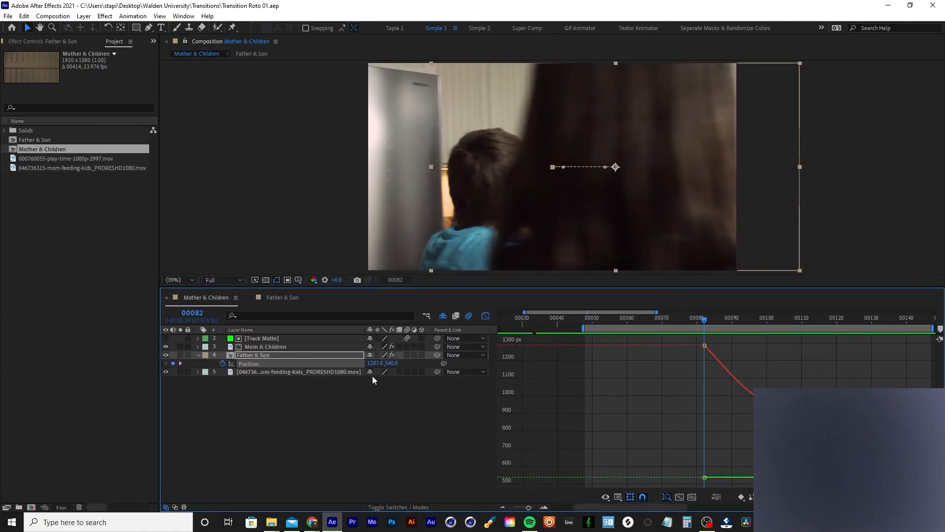
pyautogui.click(280, 356)
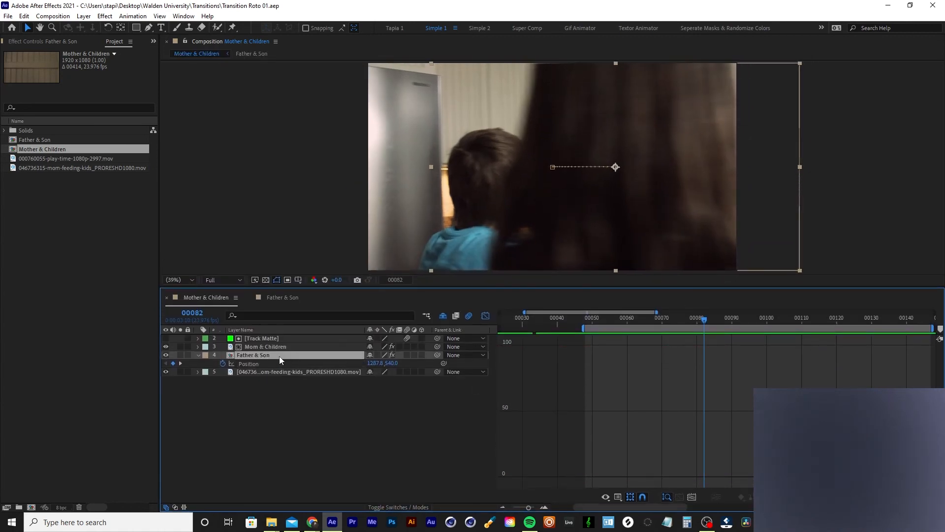
pyautogui.click(244, 366)
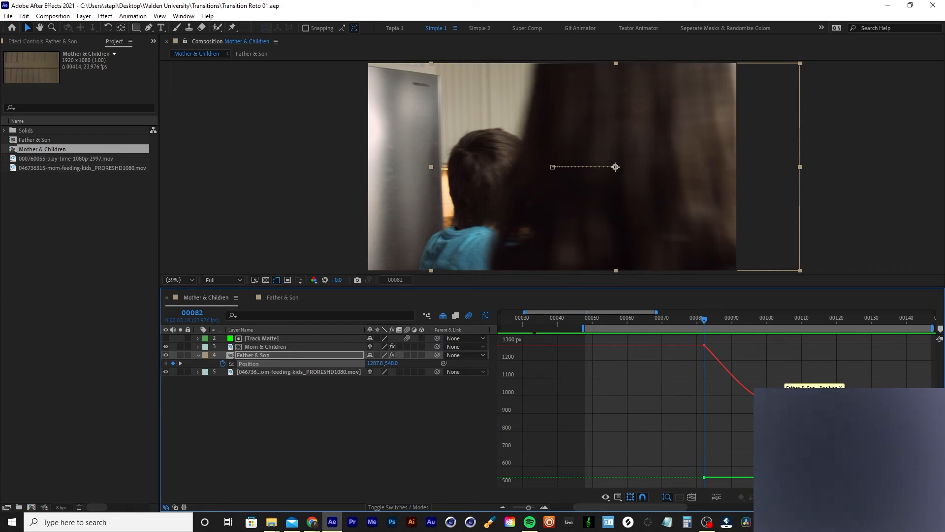
pyautogui.rightClick(243, 368)
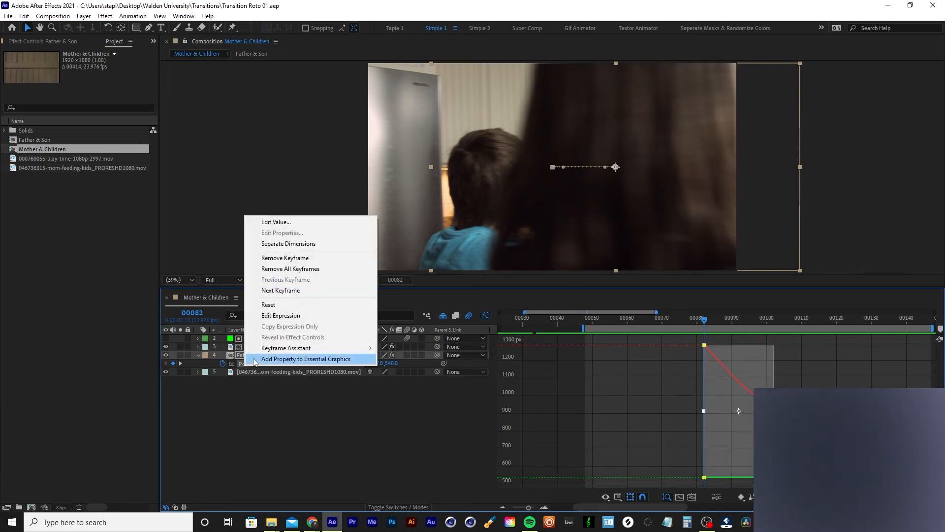
pyautogui.click(292, 316)
pyautogui.hotkey('ctrl', 'z')
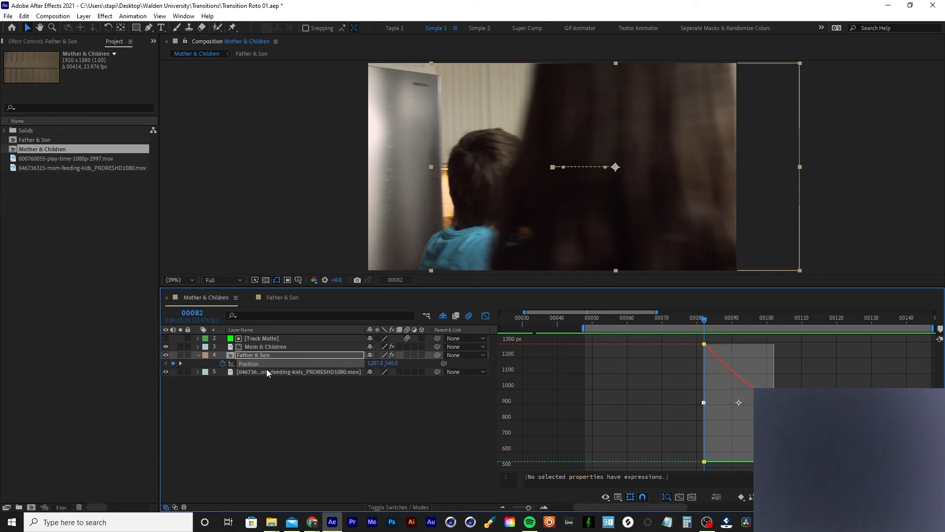
# - Separate the Father & Son layer's Position into X and Y, return to the keyframe view, and remove all Y Position keyframes
pyautogui.rightClick(256, 364)
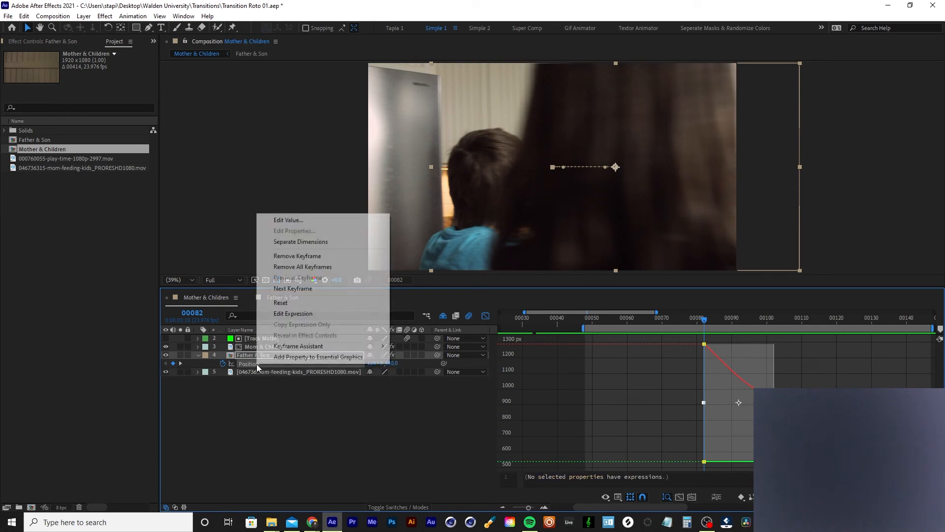
pyautogui.click(318, 242)
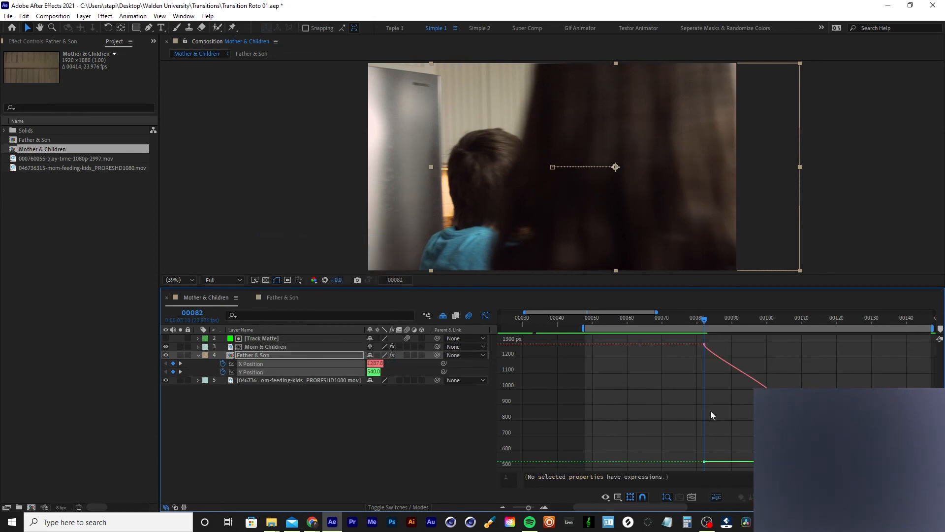
pyautogui.click(484, 317)
pyautogui.click(666, 389)
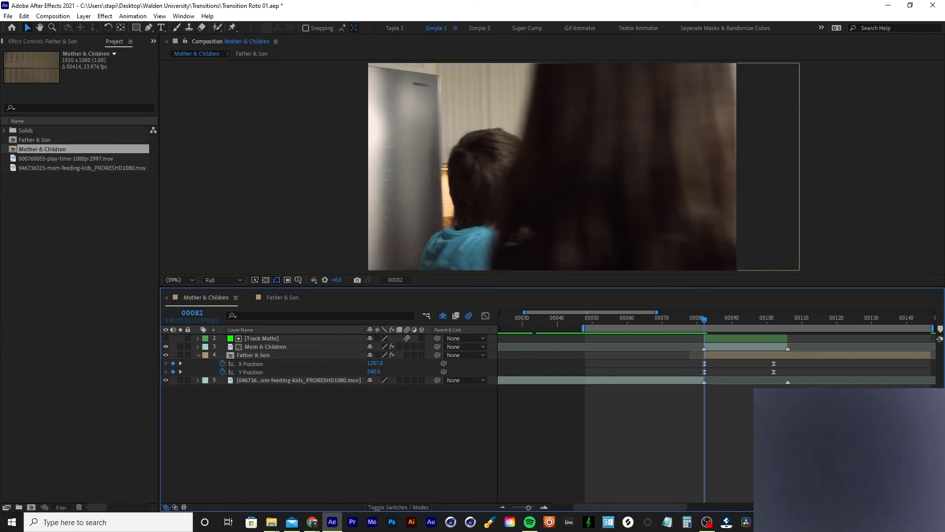
pyautogui.click(223, 372)
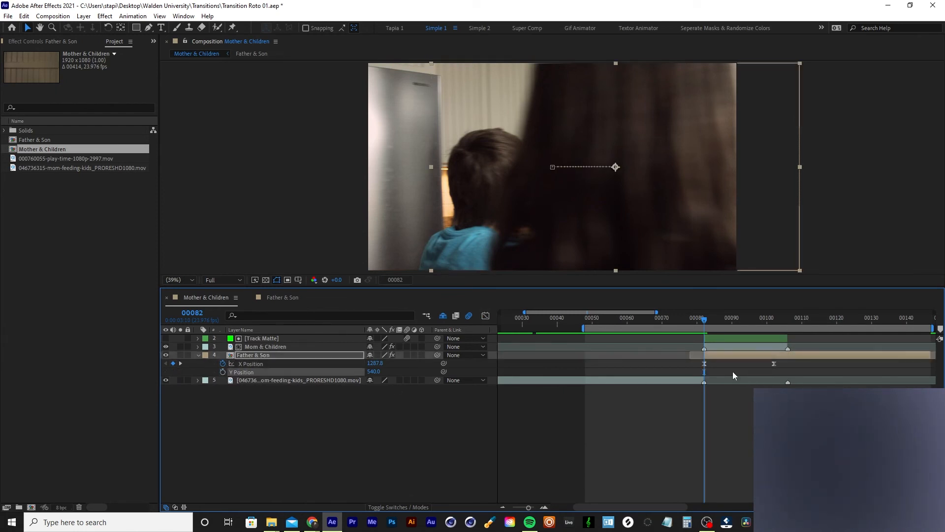
# - Make the Father & Son layer's starting X Position keyframe linear, and show both X Position keyframes in the Graph Editor
pyautogui.moveTo(790, 363); pyautogui.dragTo(653, 362)
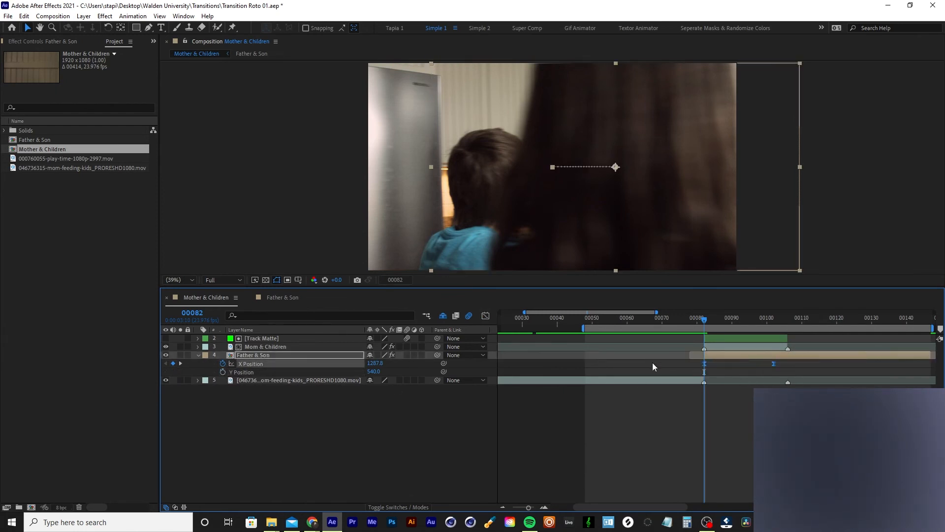
pyautogui.click(742, 412)
pyautogui.click(704, 364)
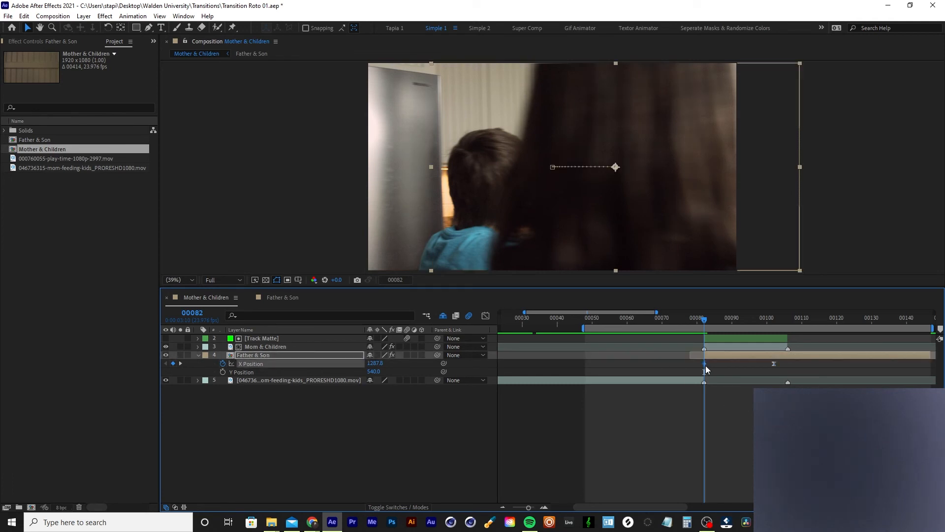
pyautogui.keyDown('shift'); pyautogui.click(773, 364); pyautogui.keyUp('shift')
pyautogui.click(486, 315)
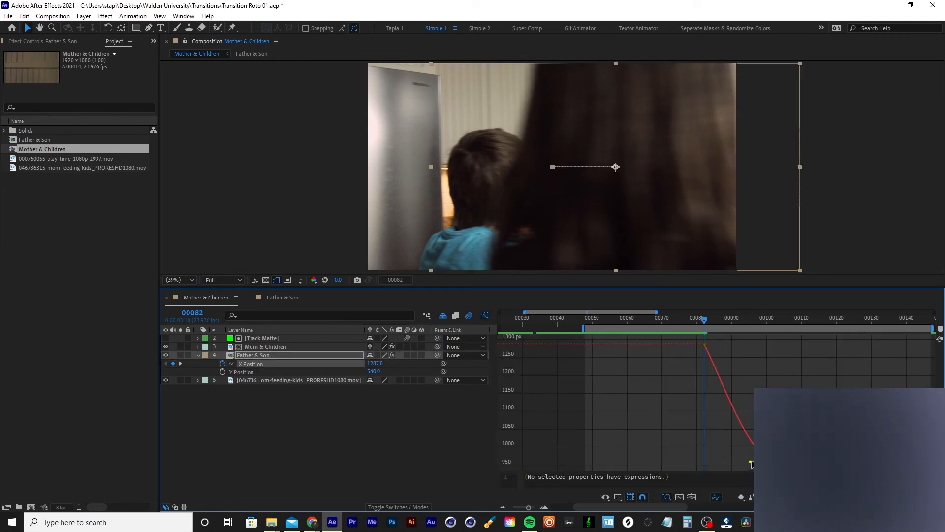
pyautogui.moveTo(751, 463); pyautogui.dragTo(737, 465)
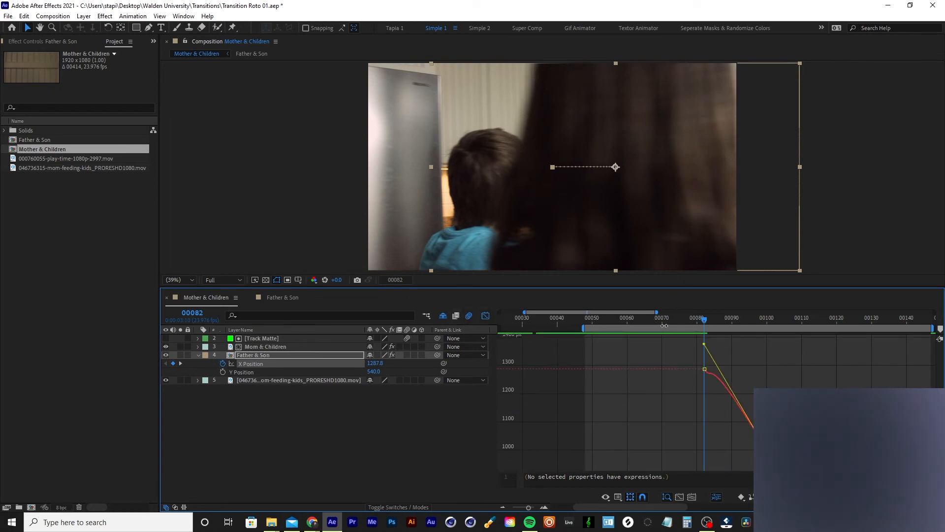
pyautogui.rightClick(704, 368)
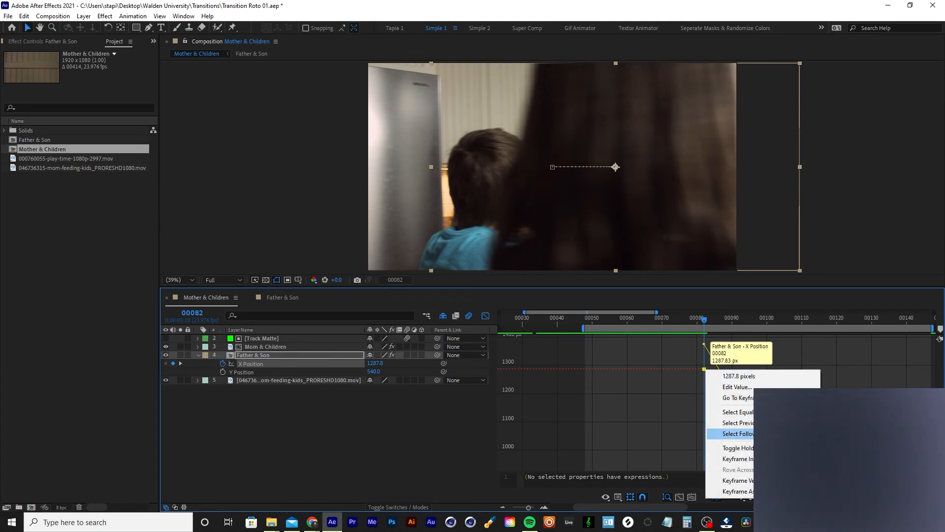
pyautogui.click(737, 458)
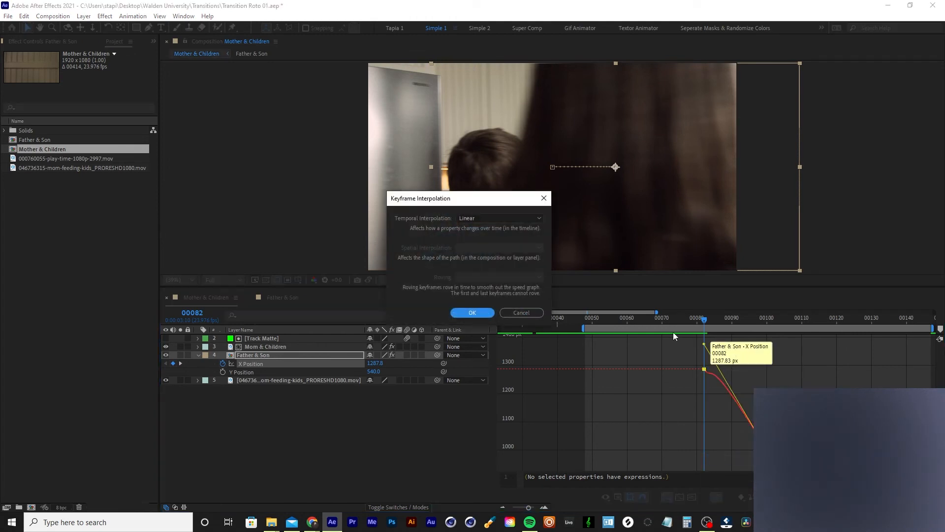
pyautogui.click(502, 313)
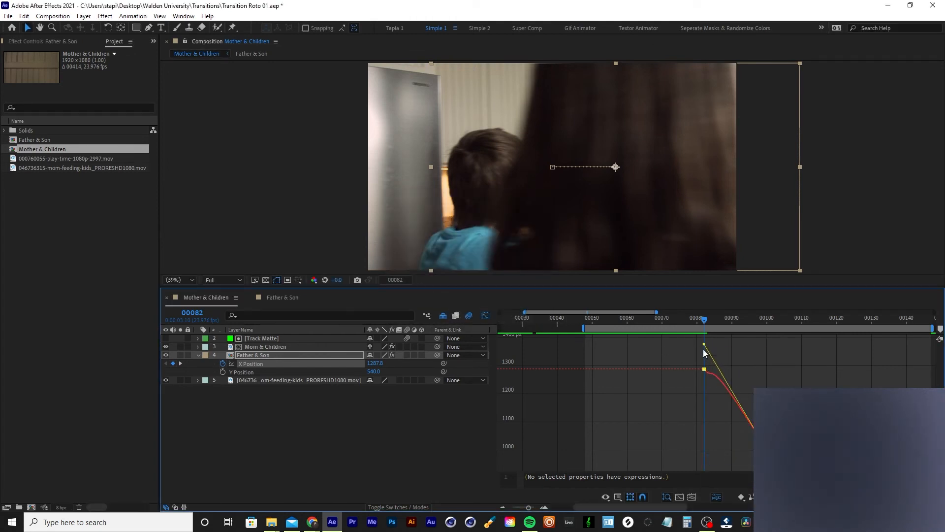
pyautogui.hotkey('ctrl', 'z')
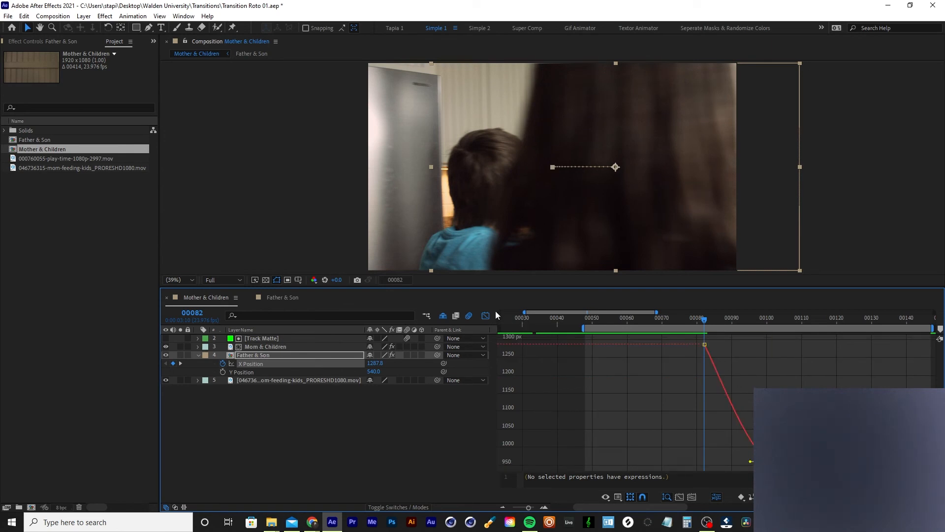
# - Enlarge the composition view, and mark frames 48 and 146 with numbered composition markers 1 and 2
pyautogui.moveTo(582, 287); pyautogui.dragTo(590, 323)
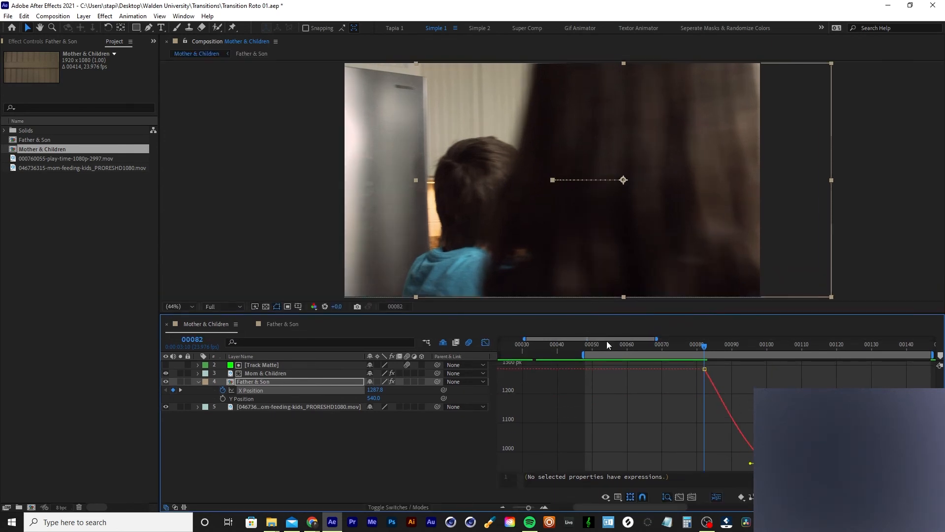
pyautogui.click(584, 347)
pyautogui.moveTo(941, 356)
pyautogui.mouseDown()
pyautogui.moveTo(585, 356)
pyautogui.moveTo(873, 345)
pyautogui.mouseUp()
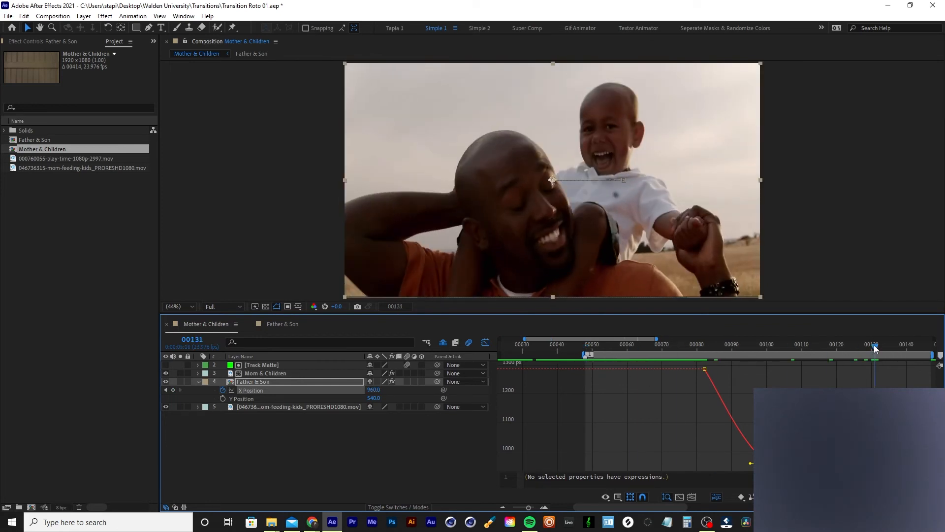
pyautogui.press('-')
pyautogui.moveTo(807, 345); pyautogui.dragTo(824, 344)
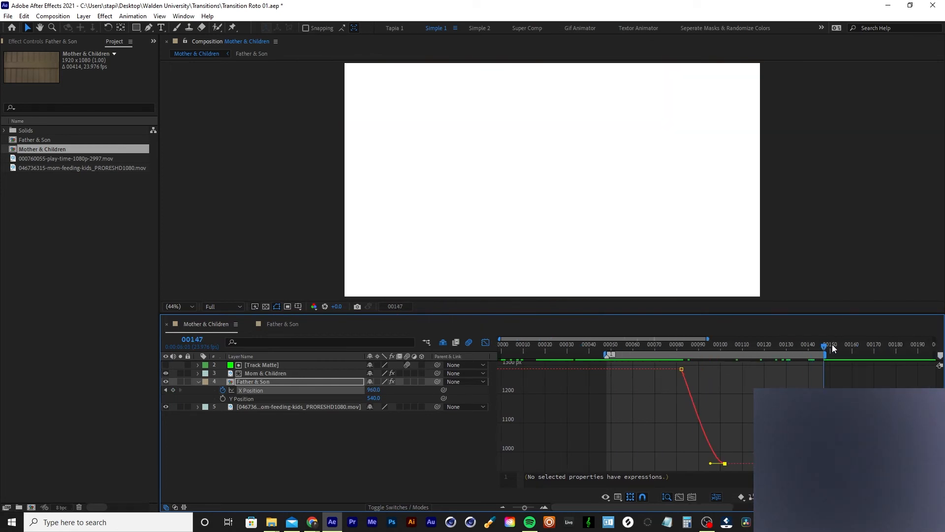
pyautogui.moveTo(939, 356); pyautogui.dragTo(847, 354)
pyautogui.press('pageup')
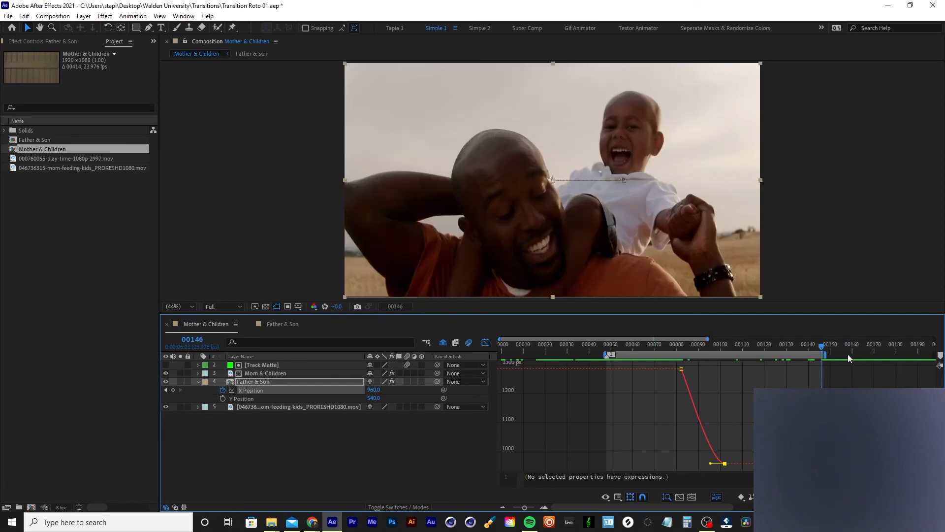
pyautogui.moveTo(940, 355); pyautogui.dragTo(900, 362)
# - Narrow the work area to about frames 73 to 116, and preview the transition
pyautogui.moveTo(824, 357); pyautogui.dragTo(660, 347)
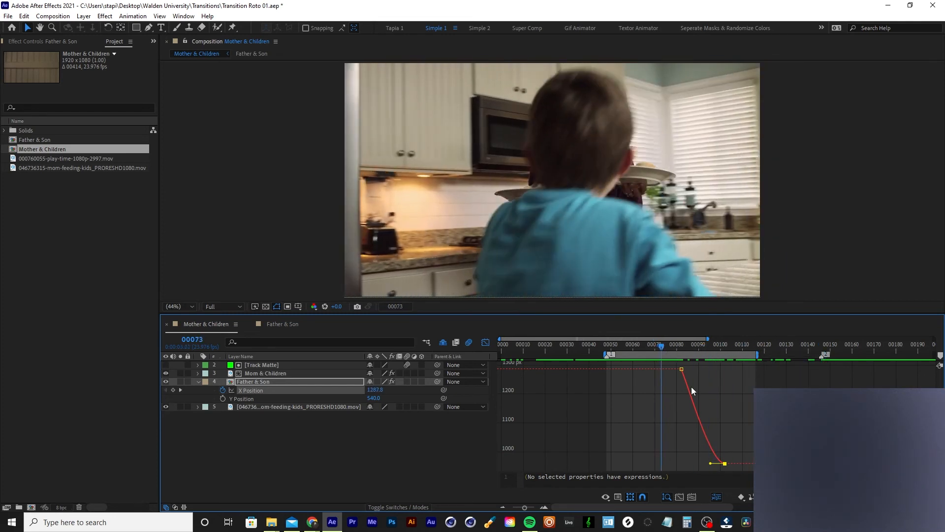
pyautogui.press('b')
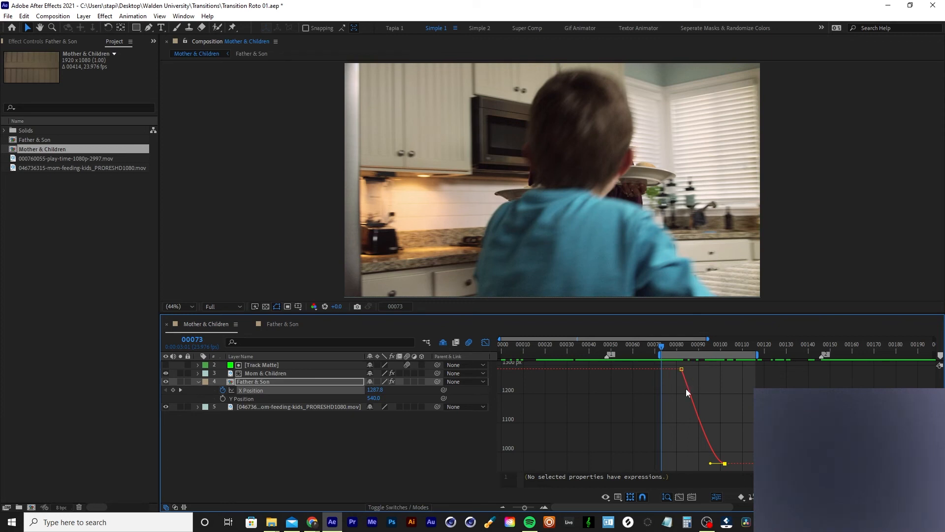
pyautogui.press('space')
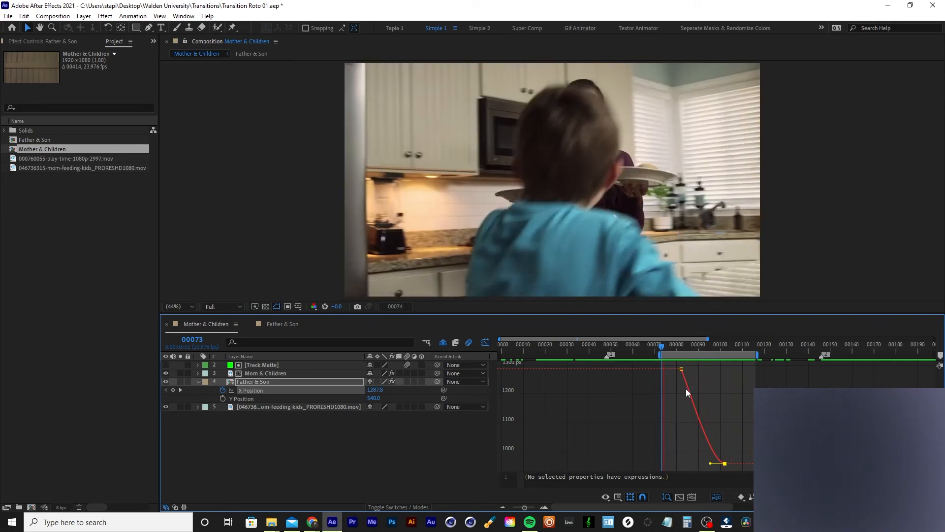
pyautogui.press('space')
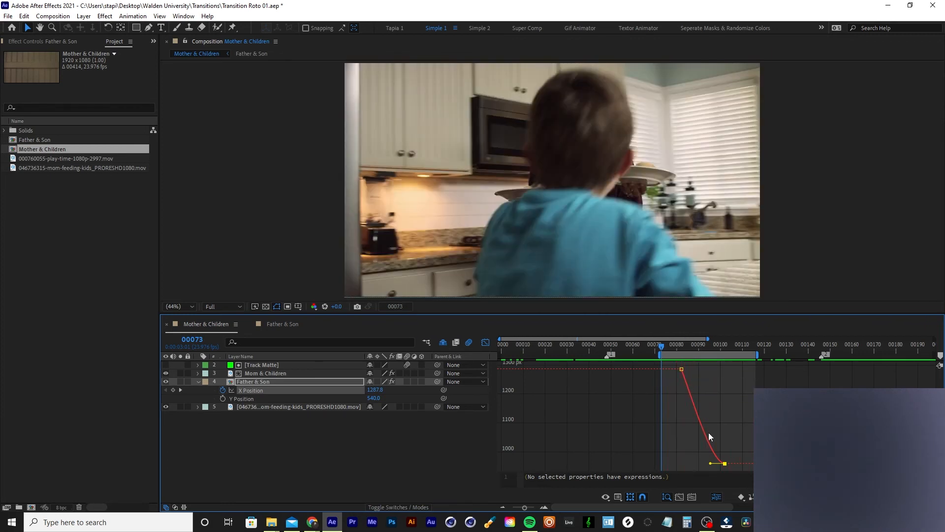
# - Move the ending X Position keyframe to frame 105, adjust its ease handle, and preview the slide
pyautogui.press('=')
pyautogui.moveTo(754, 463); pyautogui.dragTo(742, 463)
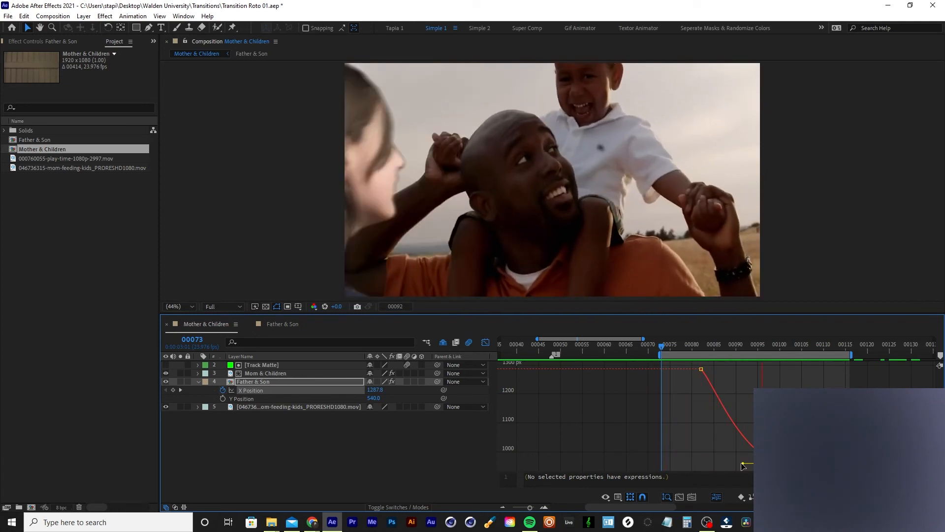
pyautogui.press('space')
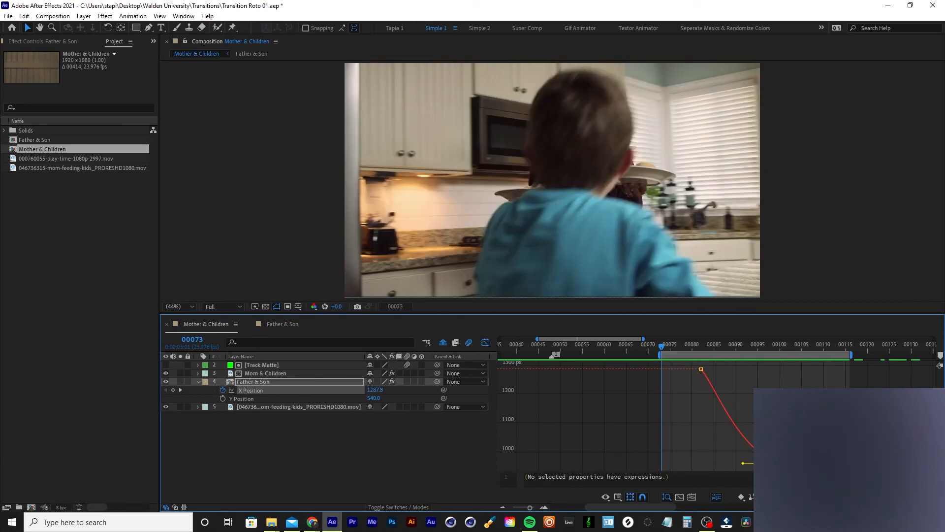
pyautogui.moveTo(743, 463); pyautogui.dragTo(747, 463)
pyautogui.press('space')
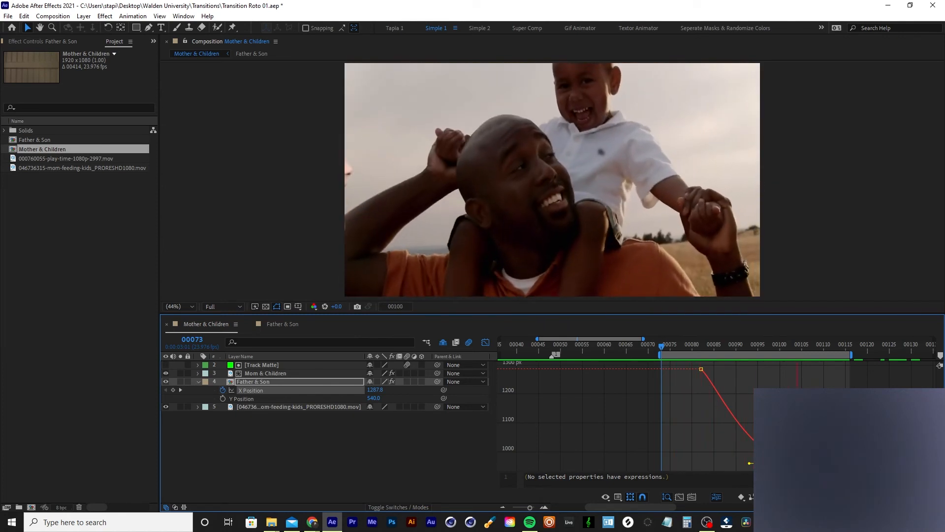
pyautogui.press('space')
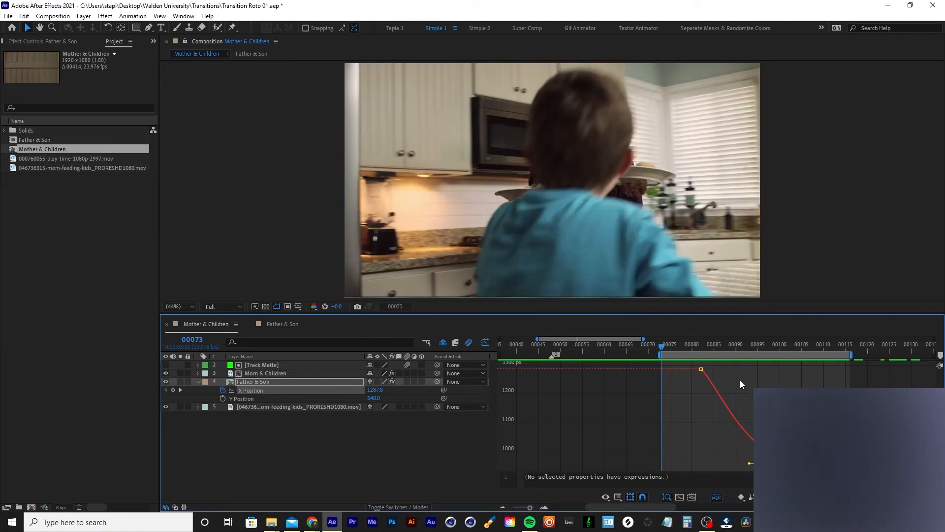
pyautogui.moveTo(668, 343); pyautogui.dragTo(768, 356)
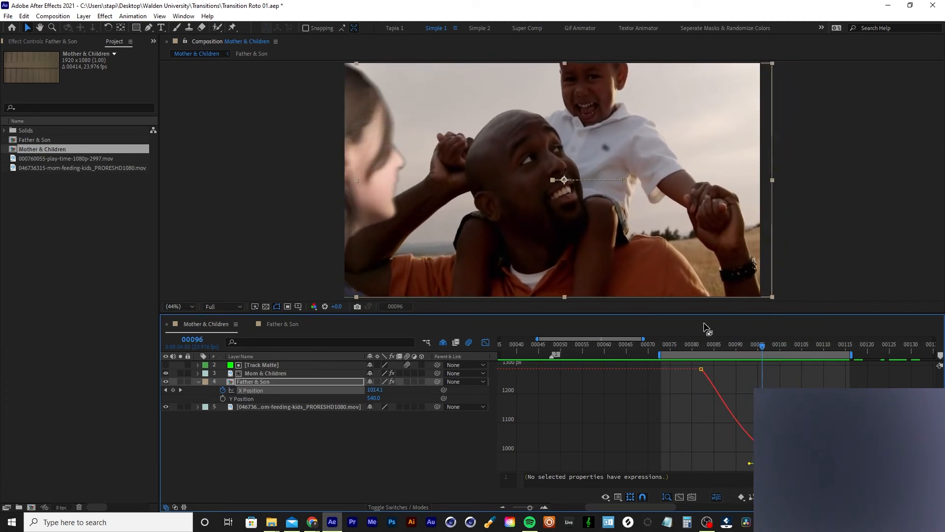
pyautogui.moveTo(715, 342)
pyautogui.mouseDown()
pyautogui.moveTo(705, 344)
pyautogui.moveTo(786, 347)
pyautogui.moveTo(722, 346)
pyautogui.mouseUp()
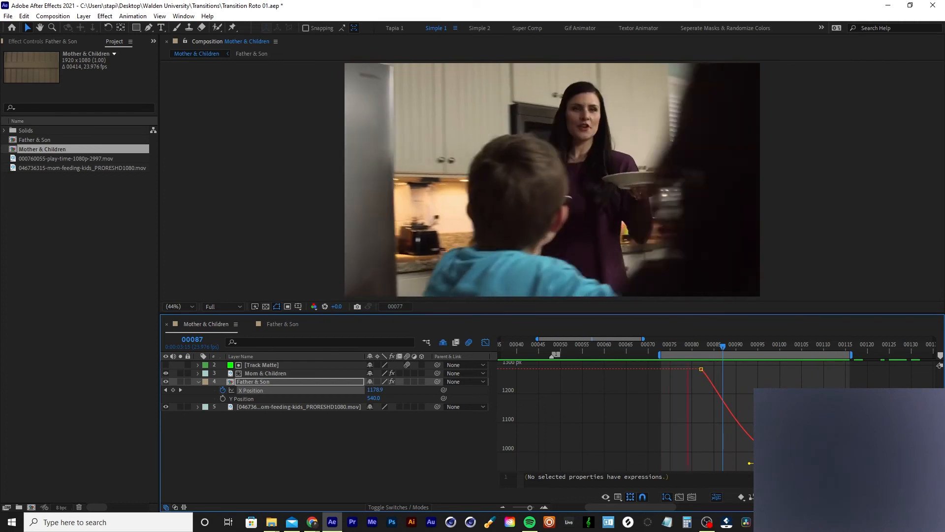
pyautogui.press('space')
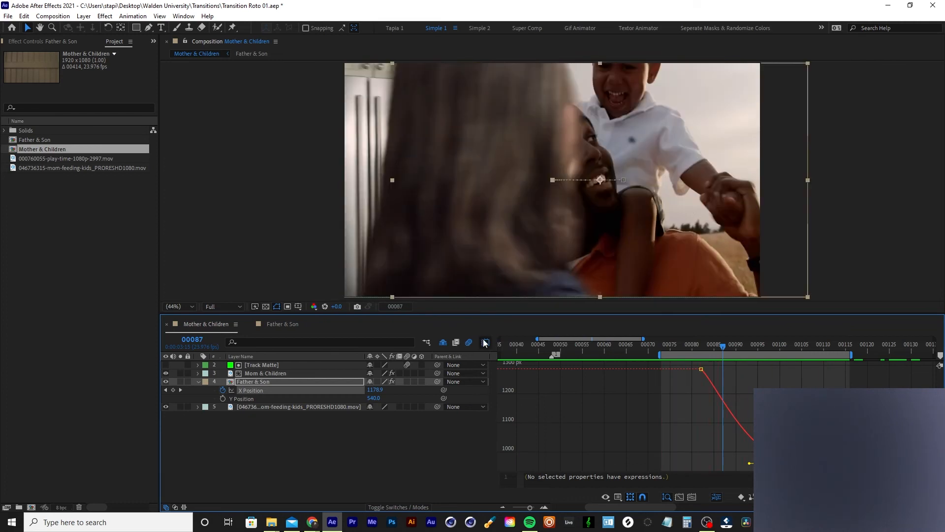
# - Return the timeline from the Graph Editor to the keyframe view, and save the project
pyautogui.hotkey('shift', 'F3')
pyautogui.click(719, 382)
pyautogui.hscroll(5, 743, 378)
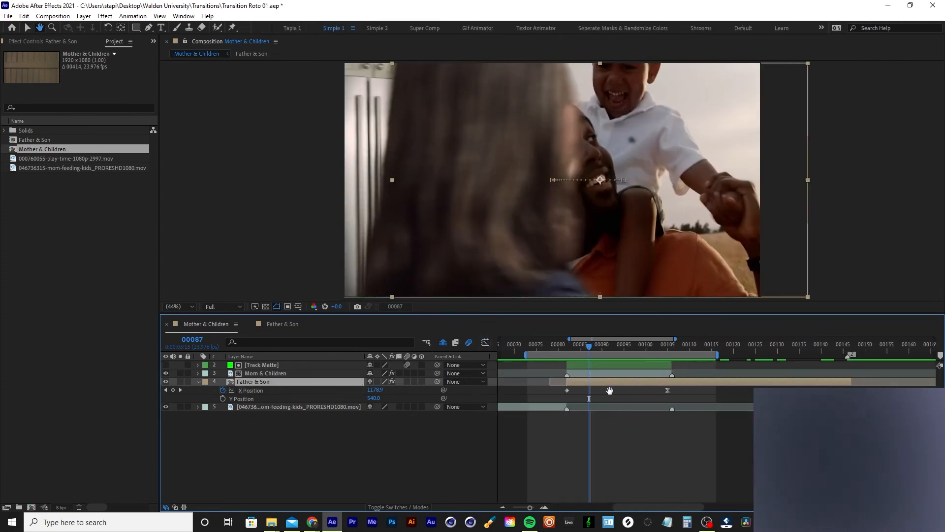
pyautogui.moveTo(589, 344); pyautogui.dragTo(612, 346)
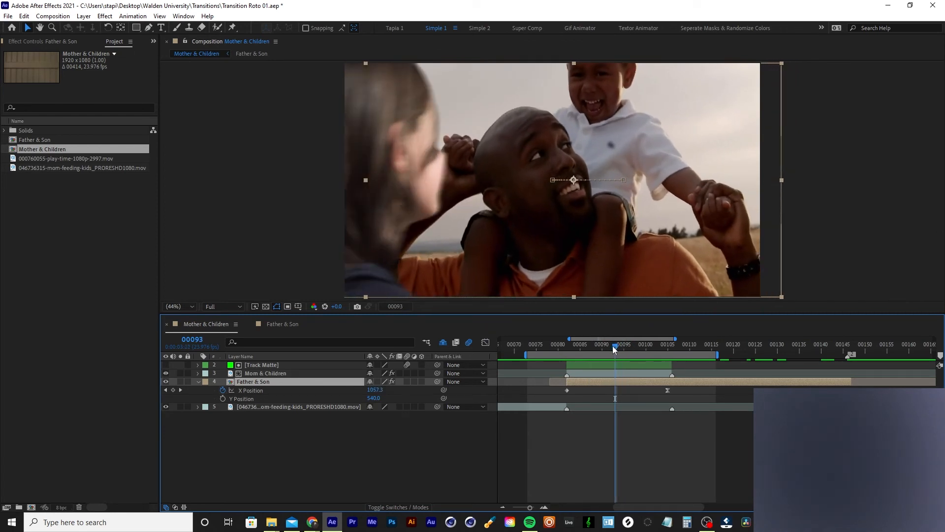
pyautogui.hotkey('ctrl', 's')
# - Rename the Mother & Children composition to Main, duplicate it, and open the duplicate
pyautogui.click(595, 367)
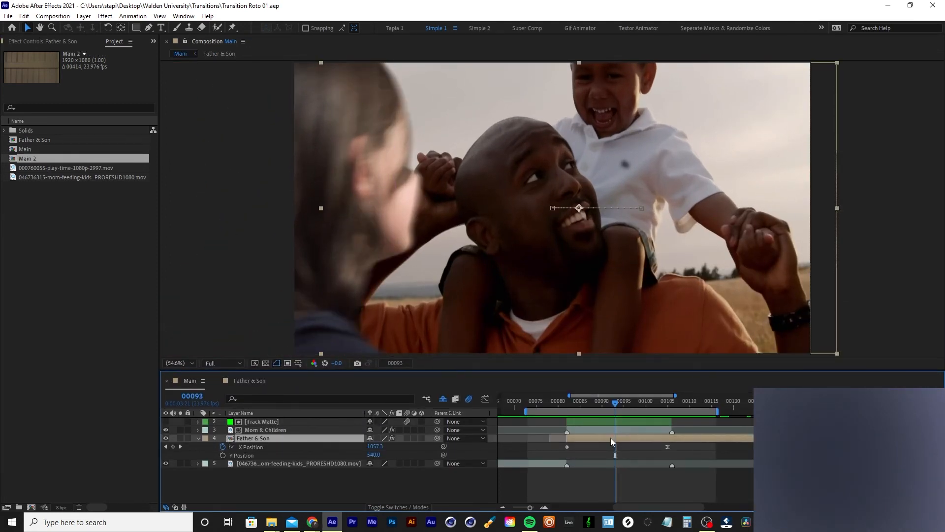
pyautogui.moveTo(578, 406); pyautogui.dragTo(607, 389)
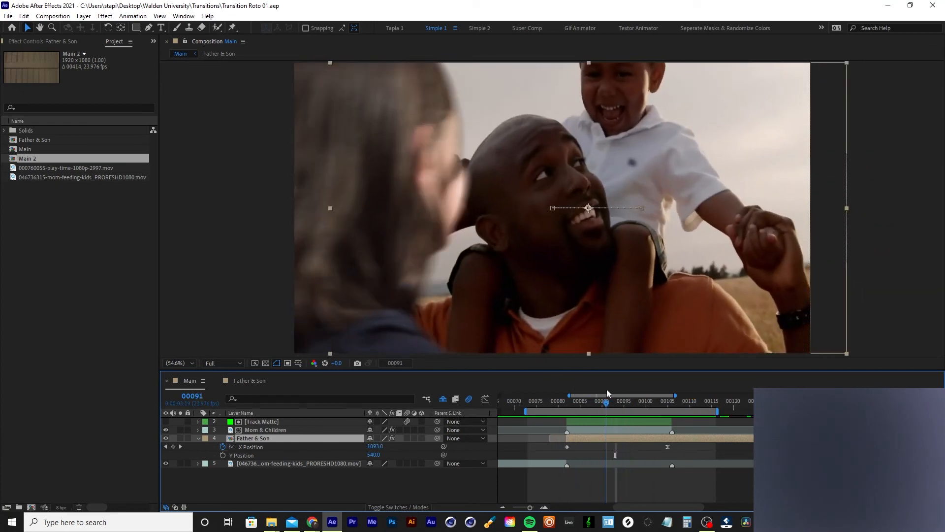
pyautogui.doubleClick(59, 161)
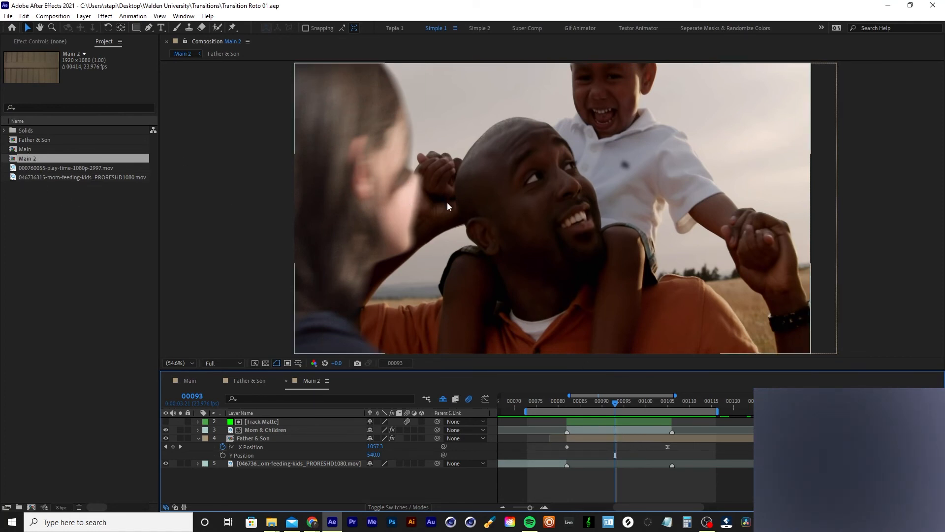
# - Select the Track Matte layer, hide the layer controls, and examine the mother's edges frame by frame between frames 93 and 100
pyautogui.click(619, 422)
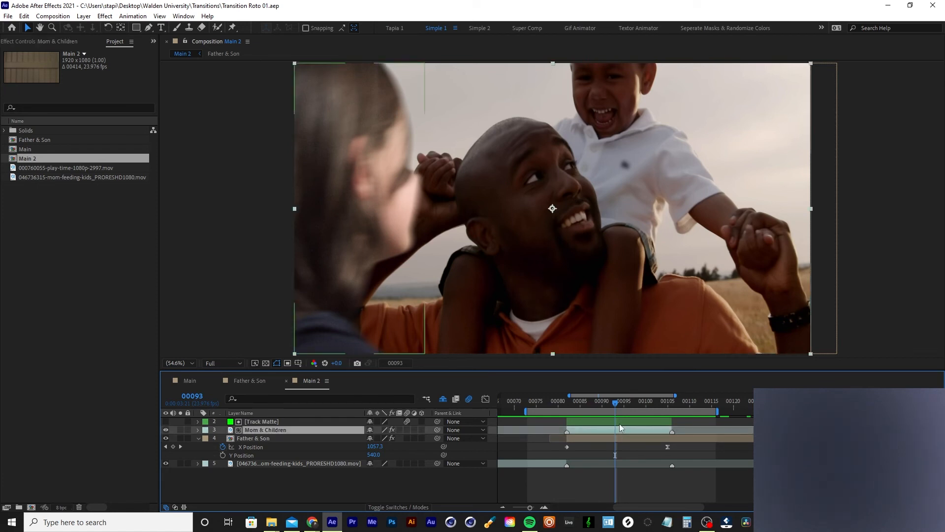
pyautogui.hotkey('ctrl', 'shift', 'h')
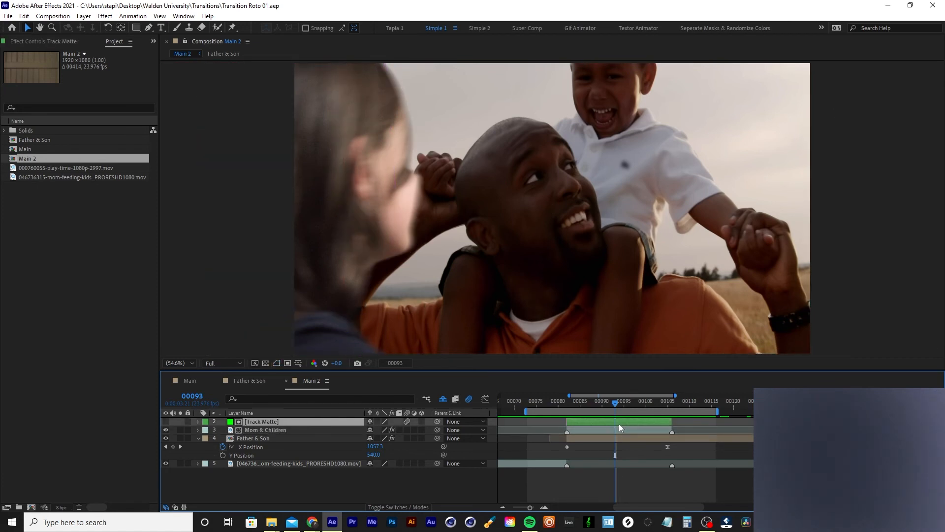
pyautogui.press('pagedown')
pyautogui.press('pagedown')
pyautogui.press('pagedown')
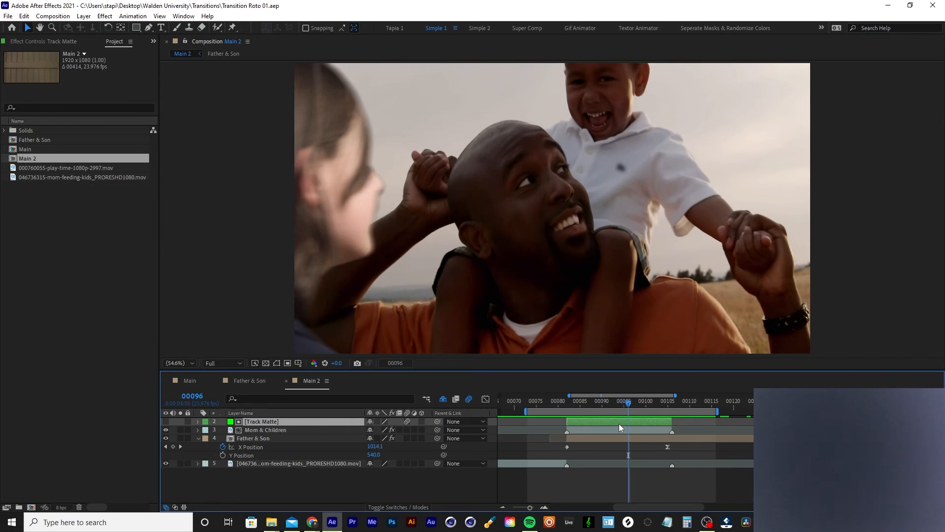
pyautogui.press('pagedown')
pyautogui.press('pagedown')
pyautogui.press('pagedown')
pyautogui.press('pagedown')
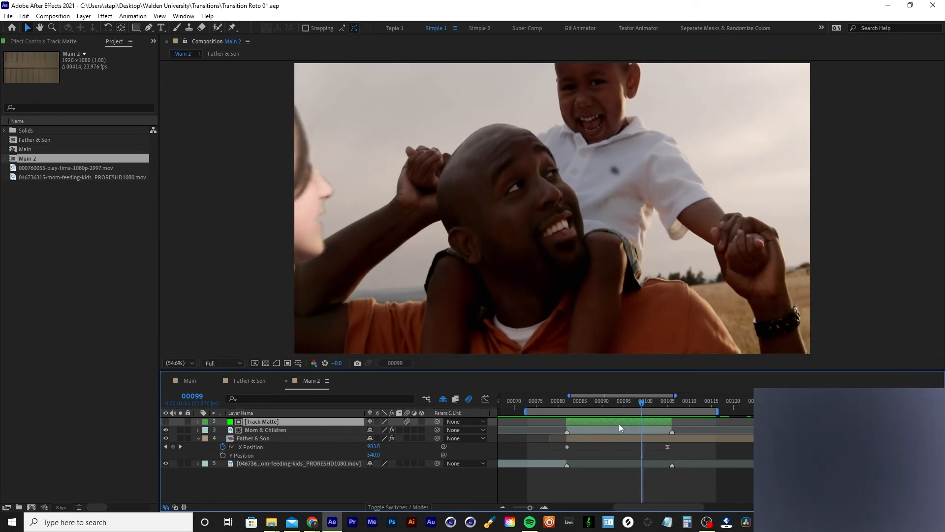
pyautogui.press('pageup')
pyautogui.press('pagedown')
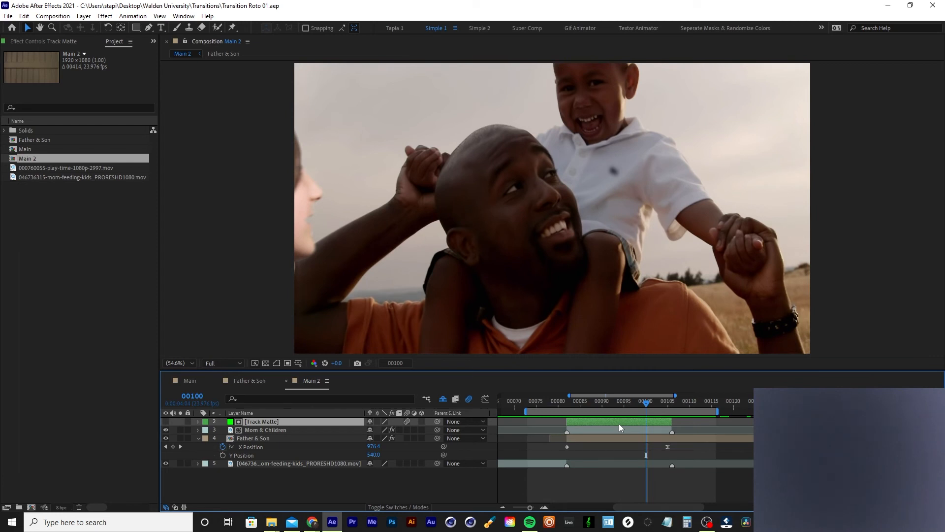
pyautogui.press('pageup')
pyautogui.press('pageup')
pyautogui.press('pageup')
pyautogui.press('pageup')
pyautogui.press('pageup')
pyautogui.press('pageup')
pyautogui.press('pageup')
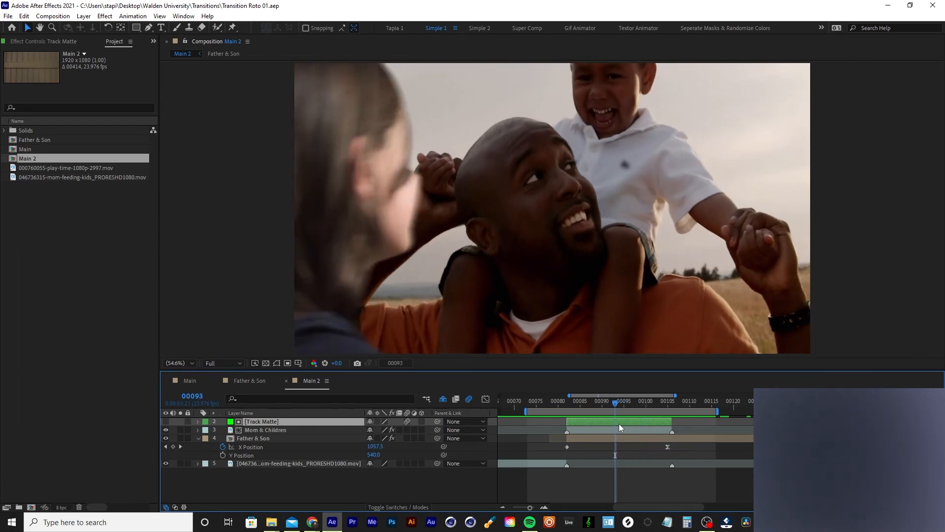
pyautogui.press('pagedown')
pyautogui.press('pagedown')
pyautogui.press('pagedown')
pyautogui.press('pagedown')
pyautogui.press('pagedown')
pyautogui.press('pagedown')
pyautogui.press('pagedown')
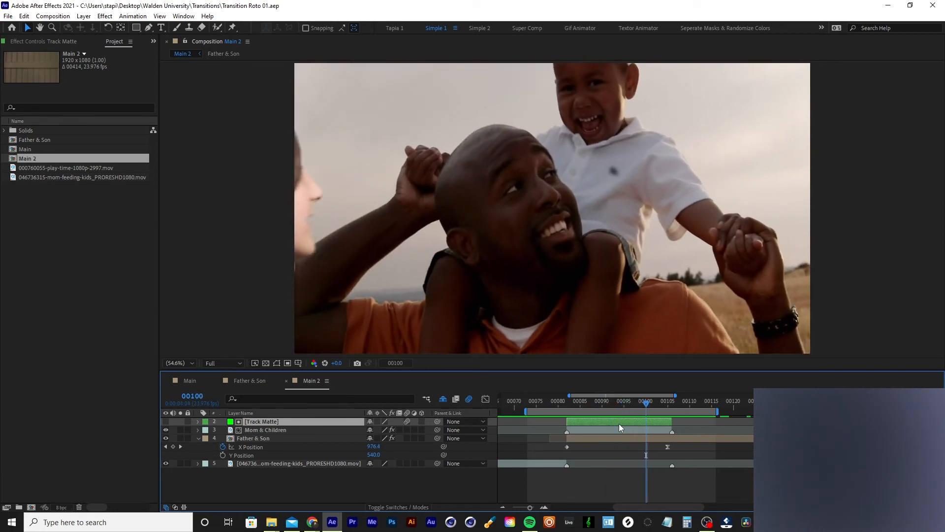
# - Examine the edge of the mother's face at frame 99 at 100% magnification with the Track Matte layer selected
pyautogui.press('pageup')
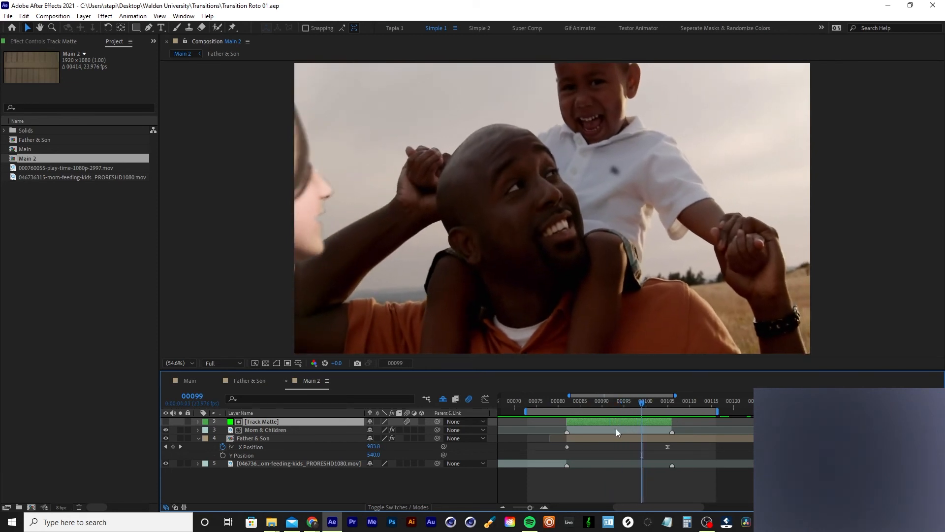
pyautogui.click(616, 429)
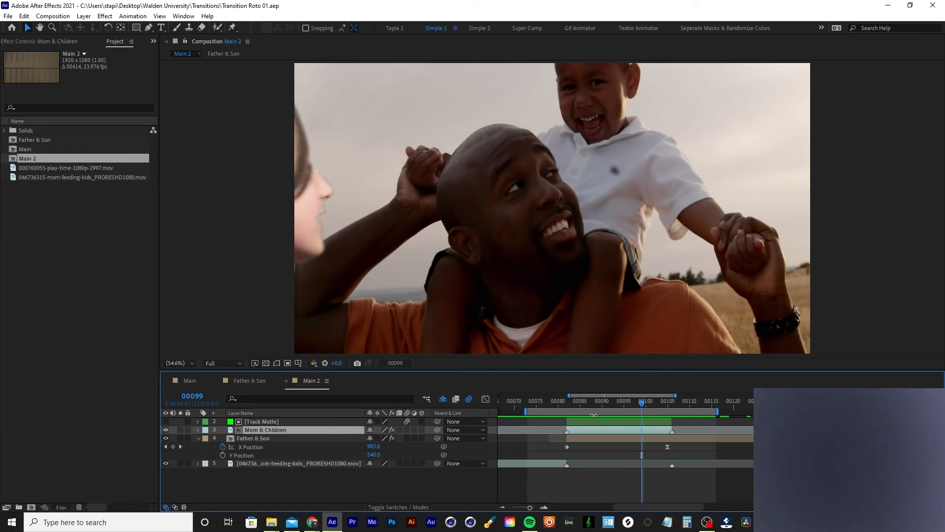
pyautogui.click(613, 422)
pyautogui.press('.')
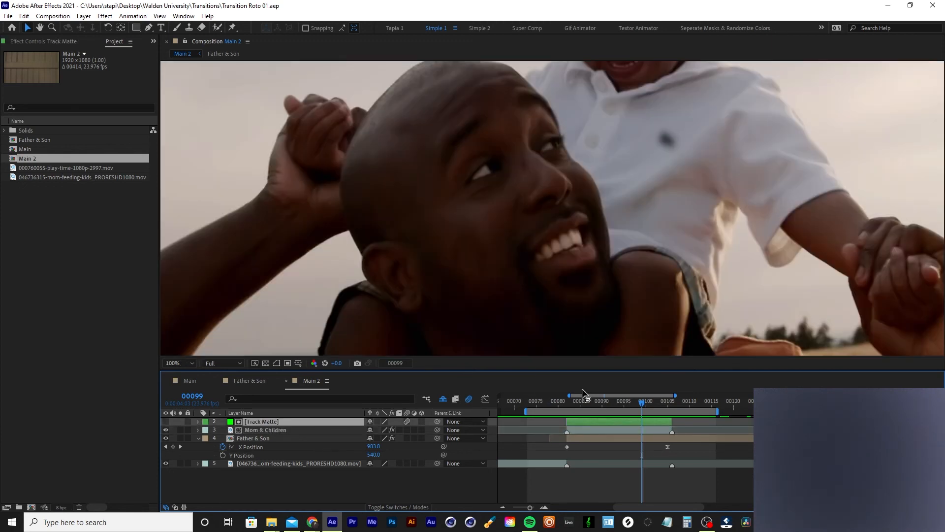
pyautogui.press('h')
pyautogui.moveTo(310, 229); pyautogui.dragTo(629, 230)
pyautogui.moveTo(438, 229); pyautogui.dragTo(369, 233)
pyautogui.press('v')
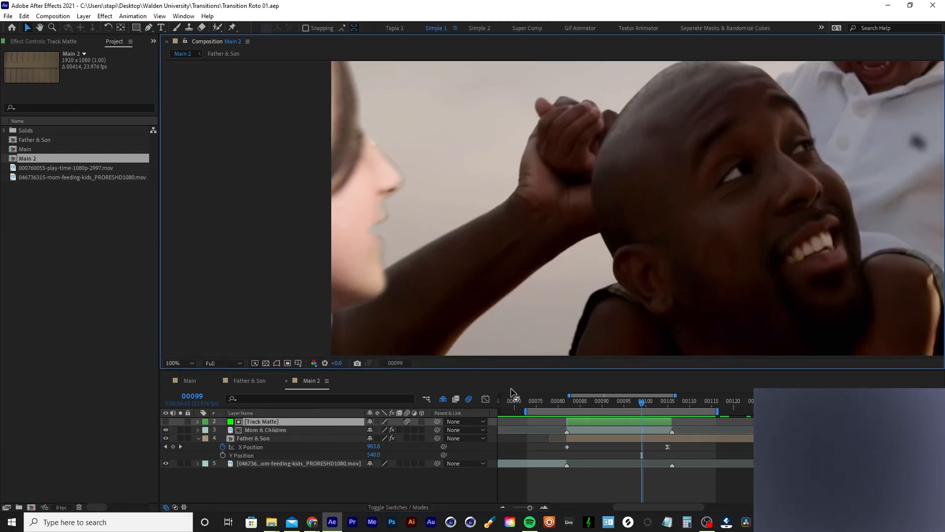
# - Reveal the Track Matte layer's mask paths and check the face 3 mask against the mother's profile at frame 99
pyautogui.press('m')
pyautogui.click(238, 452)
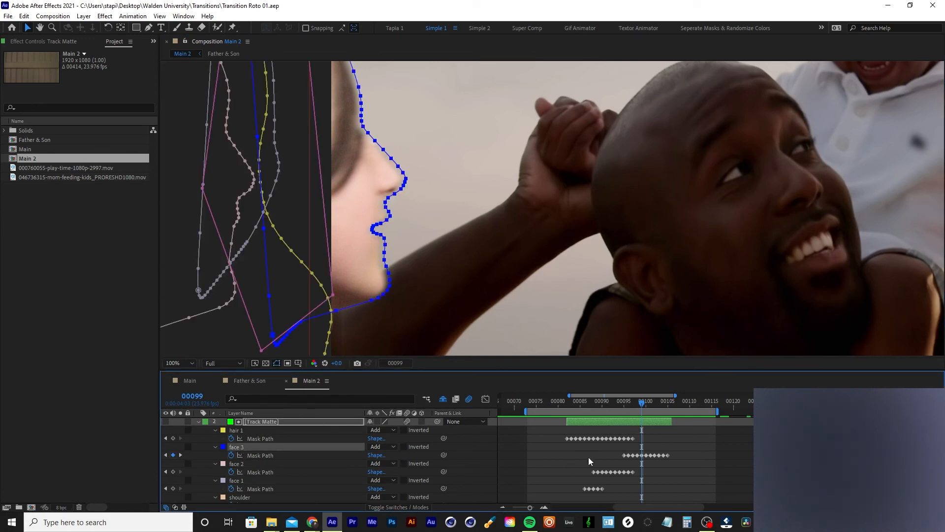
pyautogui.click(667, 442)
pyautogui.click(651, 421)
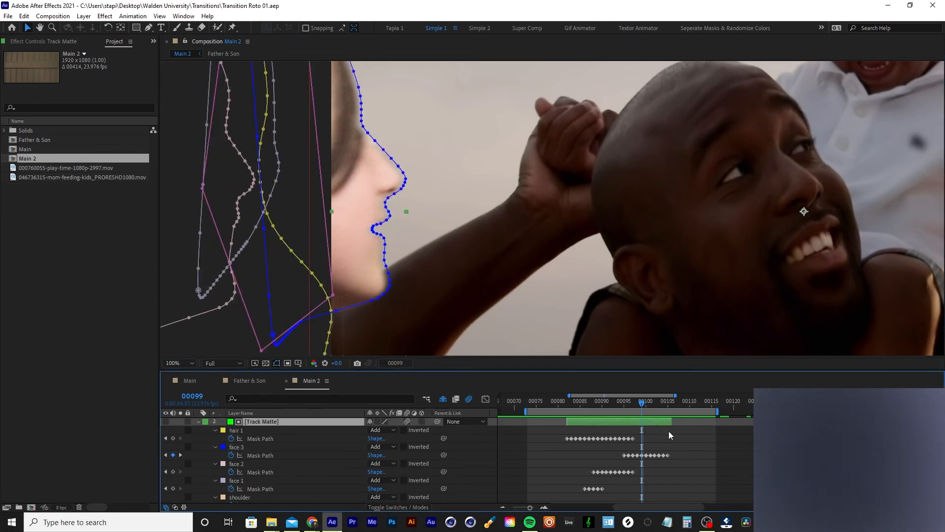
pyautogui.click(661, 430)
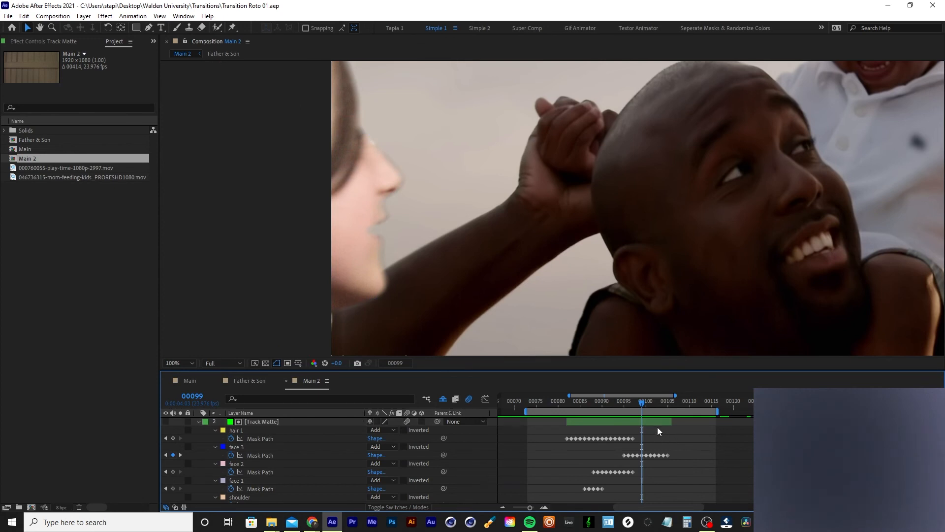
# - Compare the mother's matte edge at frames 94 and 95, showing the Track Matte mask outlines over the image
pyautogui.click(650, 422)
pyautogui.press('pageup')
pyautogui.press('pageup')
pyautogui.press('pageup')
pyautogui.press('pageup')
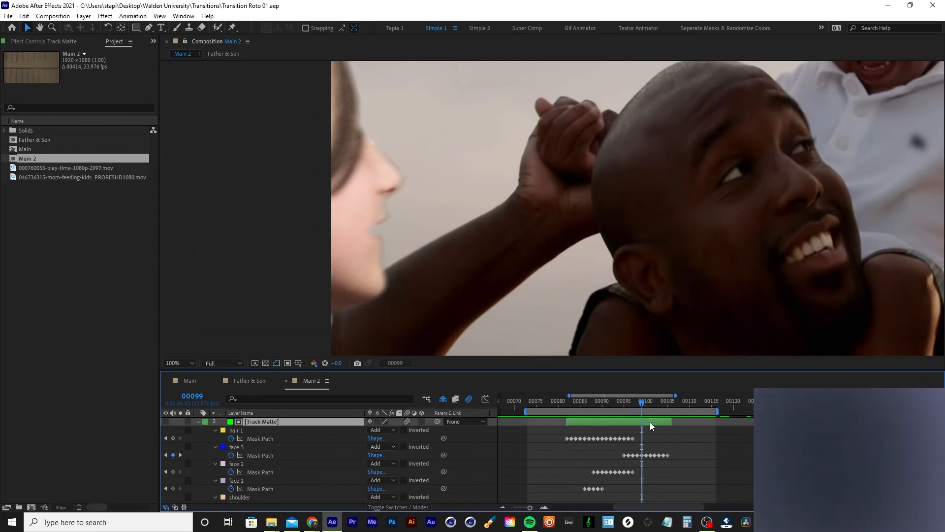
pyautogui.press('pageup')
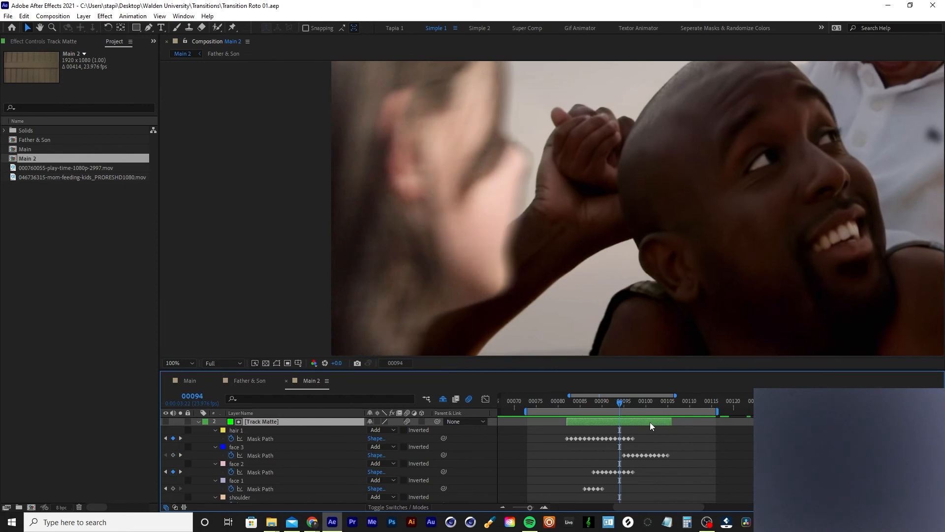
pyautogui.press('pagedown')
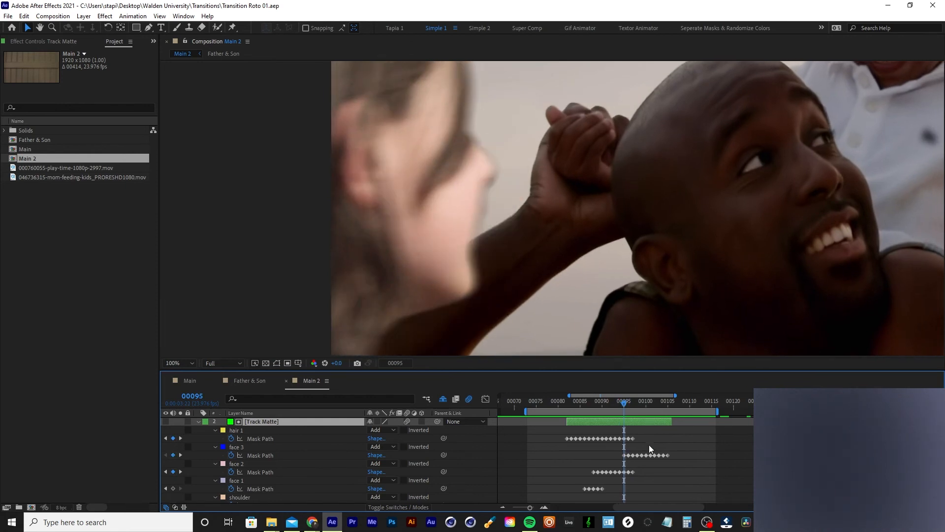
pyautogui.hotkey('ctrl', 'shift', 'h')
pyautogui.click(648, 444)
pyautogui.click(635, 421)
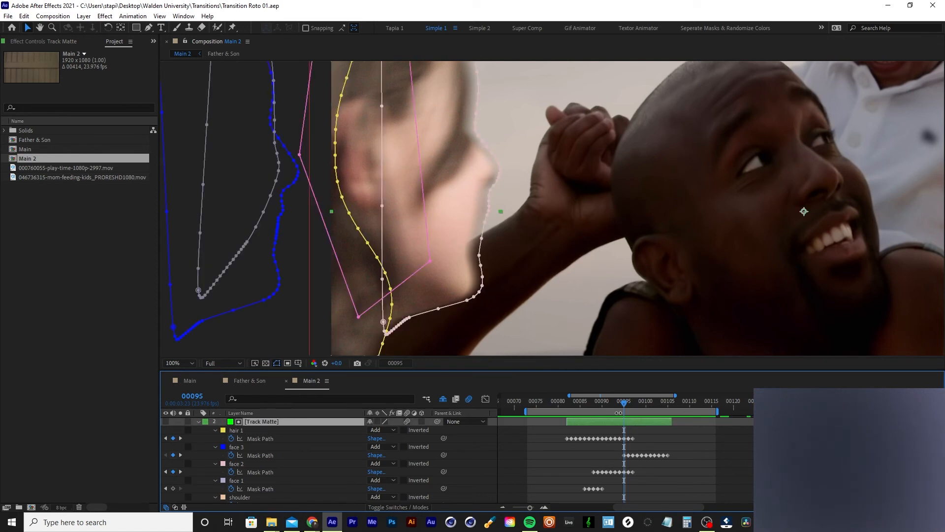
# - Change the face 2 mask outline color to bright magenta while on frame 96
pyautogui.press('pagedown')
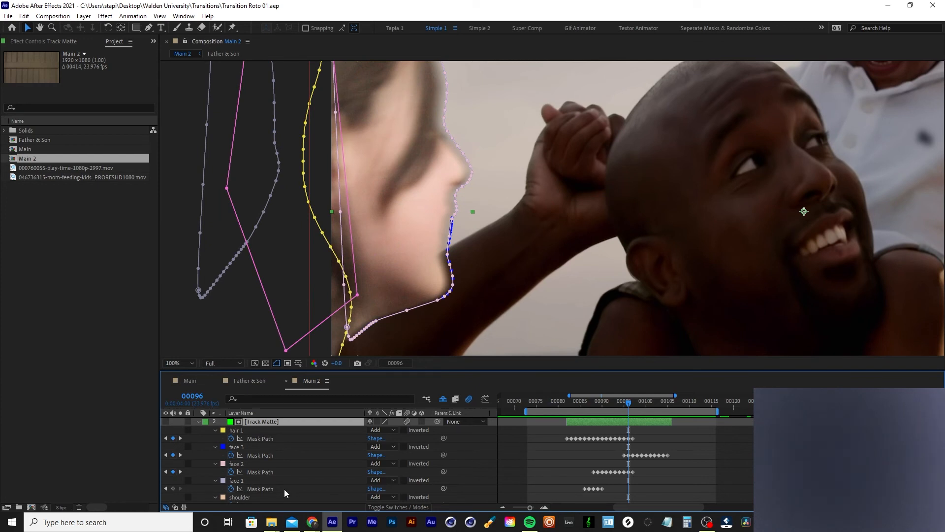
pyautogui.click(243, 463)
pyautogui.click(223, 463)
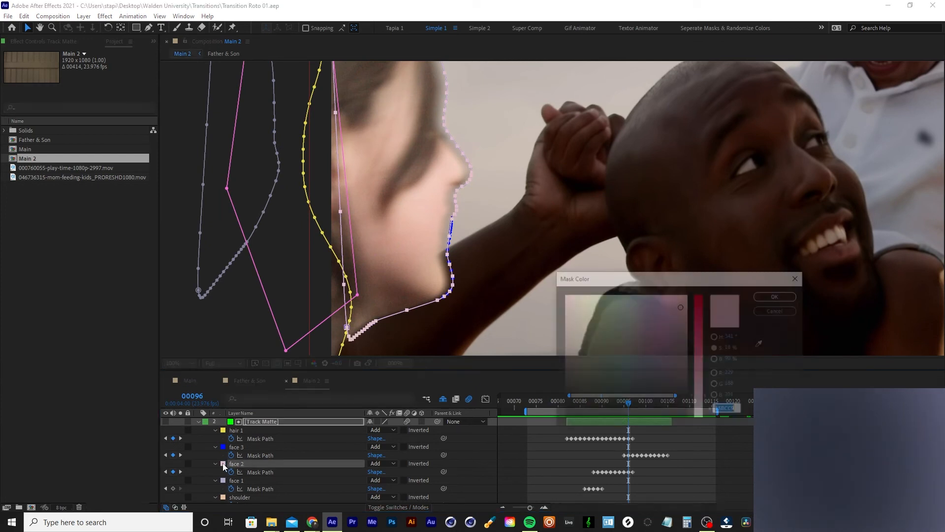
pyautogui.moveTo(606, 337); pyautogui.dragTo(672, 282)
pyautogui.moveTo(703, 318); pyautogui.dragTo(672, 288)
pyautogui.click(773, 295)
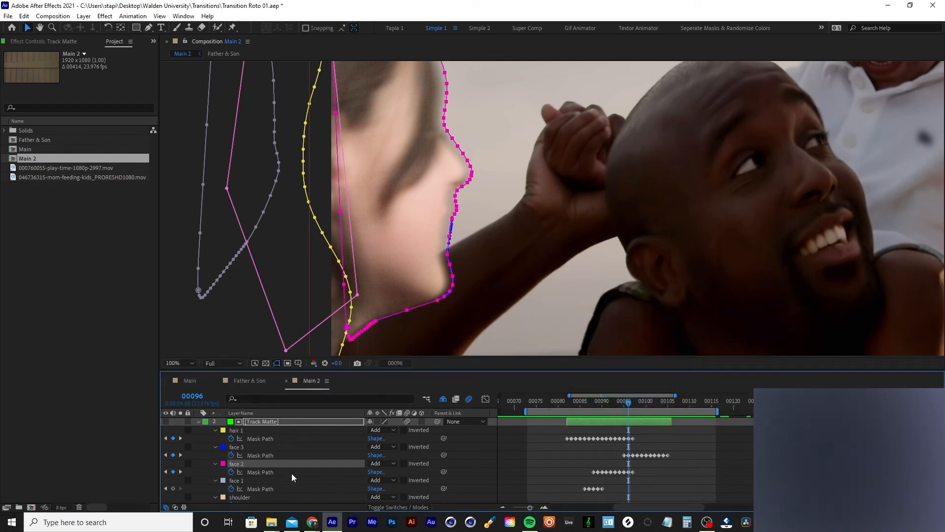
# - At frame 94, select the whole face 2 mask path and nudge it left, inward along the mother's face
pyautogui.press('pageup')
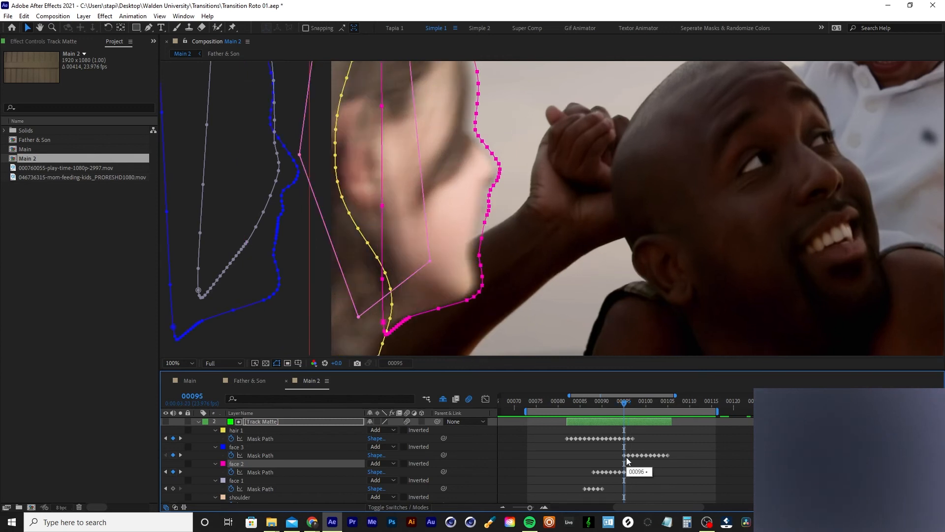
pyautogui.press('pageup')
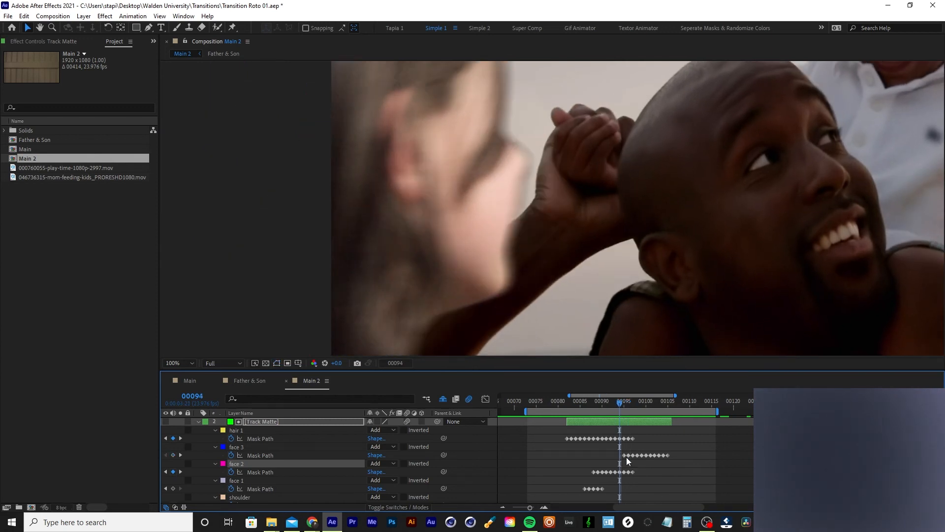
pyautogui.click(620, 472)
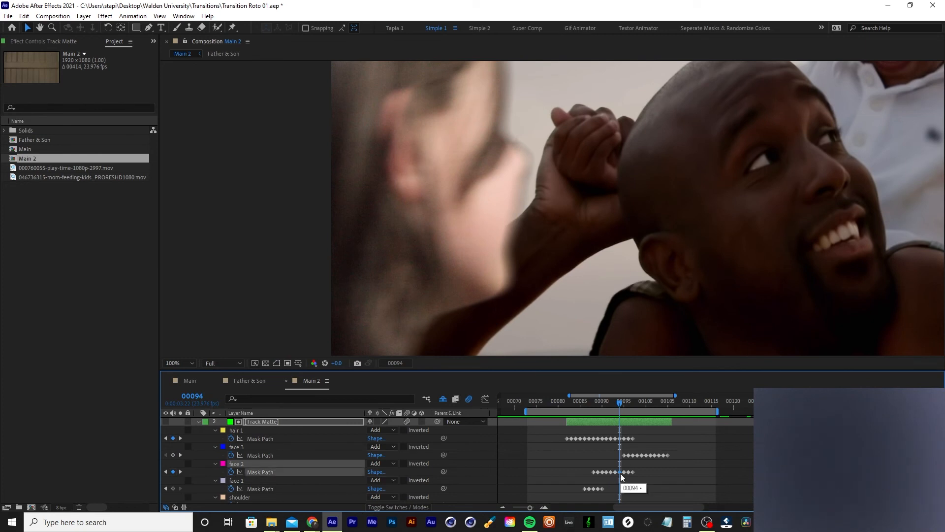
pyautogui.click(637, 435)
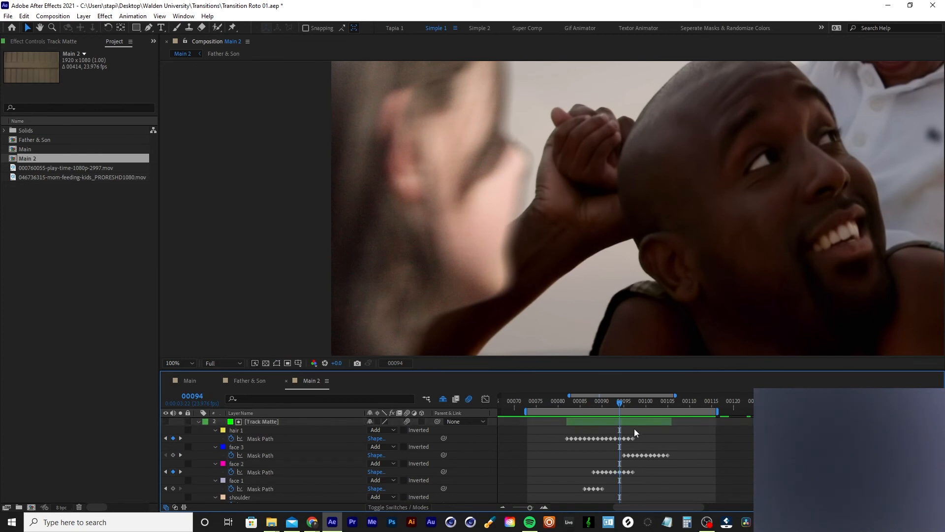
pyautogui.click(633, 424)
pyautogui.click(620, 474)
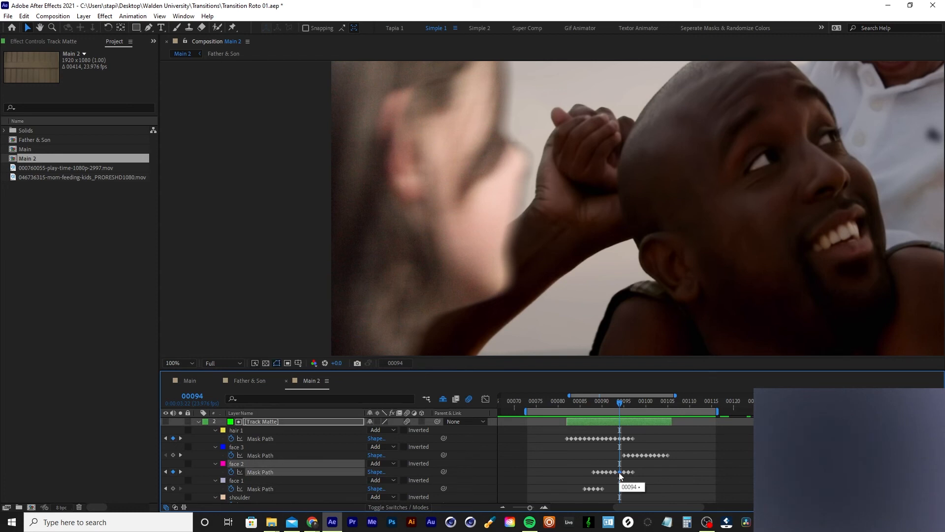
pyautogui.doubleClick(535, 161)
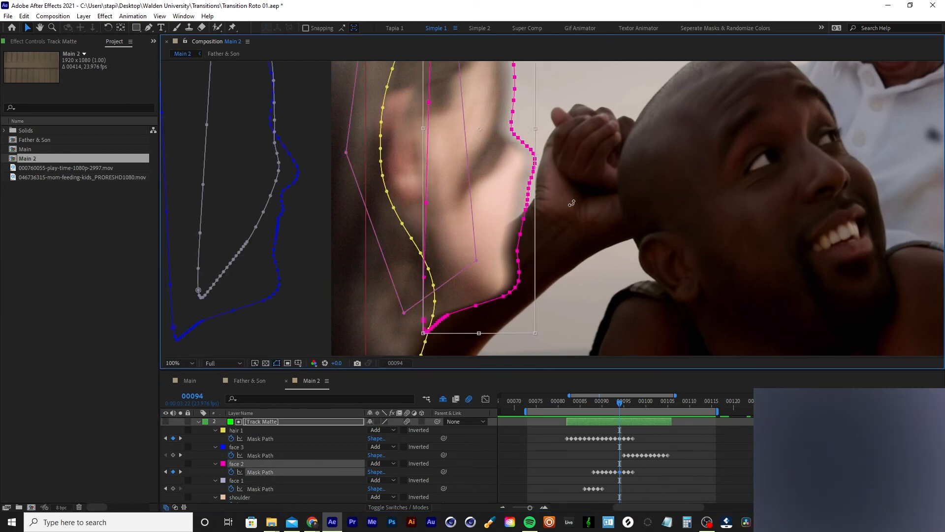
pyautogui.press('Left')
pyautogui.press('Left')
pyautogui.press('Left')
pyautogui.press('Left')
pyautogui.press('Left')
pyautogui.press('Left')
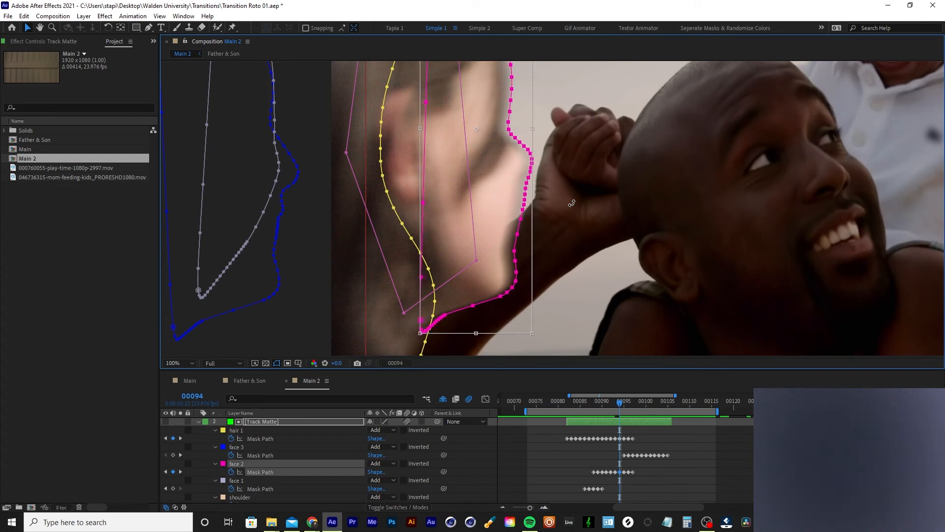
pyautogui.press('Left')
pyautogui.press('Left')
pyautogui.press('Left')
pyautogui.press('Left')
# - At frame 95, nudge the face 2 mask slightly left to tighten it against the mother's profile
pyautogui.press('pagedown')
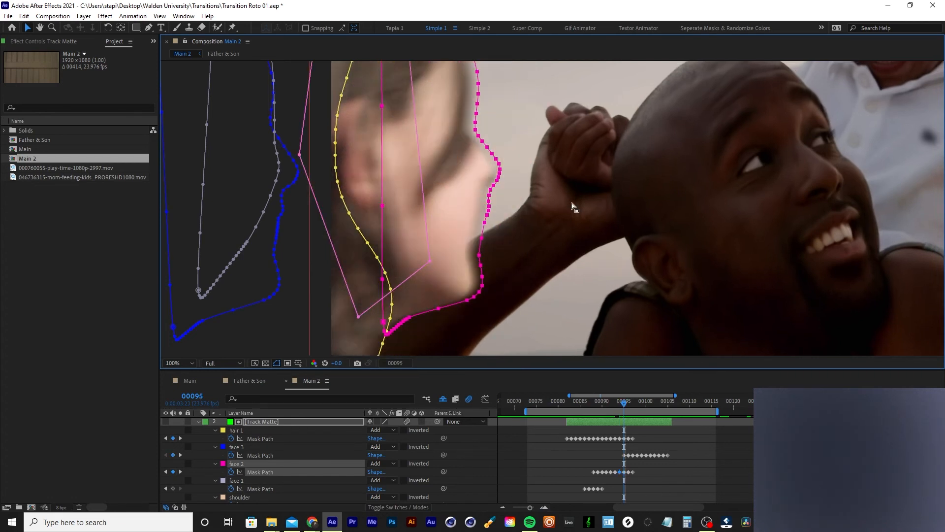
pyautogui.press('Left')
pyautogui.press('Left')
pyautogui.press('Left')
pyautogui.press('Left')
pyautogui.press('Left')
pyautogui.press('Left')
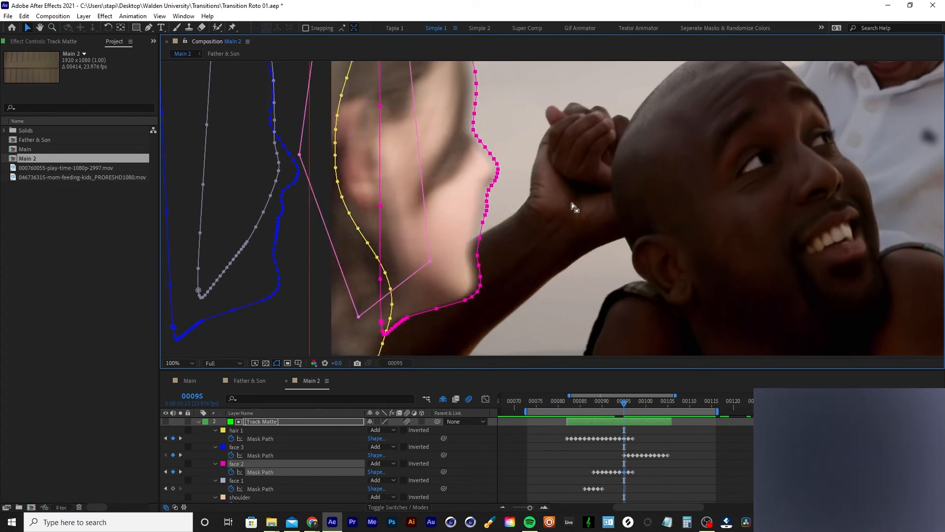
pyautogui.press('Left')
pyautogui.press('Left')
# - At frame 96, nudge the face 2 mask left by a few pixels, inside the face 3 outline
pyautogui.press('pagedown')
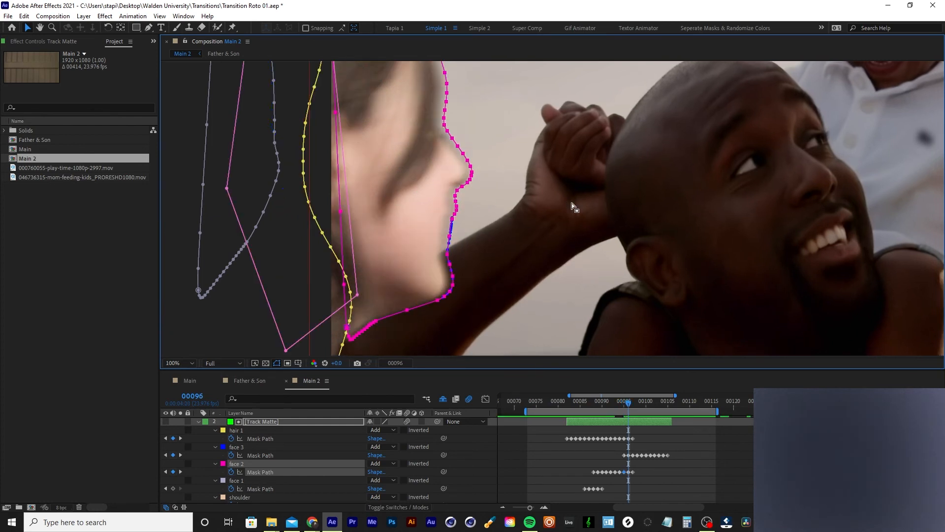
pyautogui.press('Left')
pyautogui.press('Left')
pyautogui.press('Left')
pyautogui.press('Left')
pyautogui.press('Left')
pyautogui.press('Left')
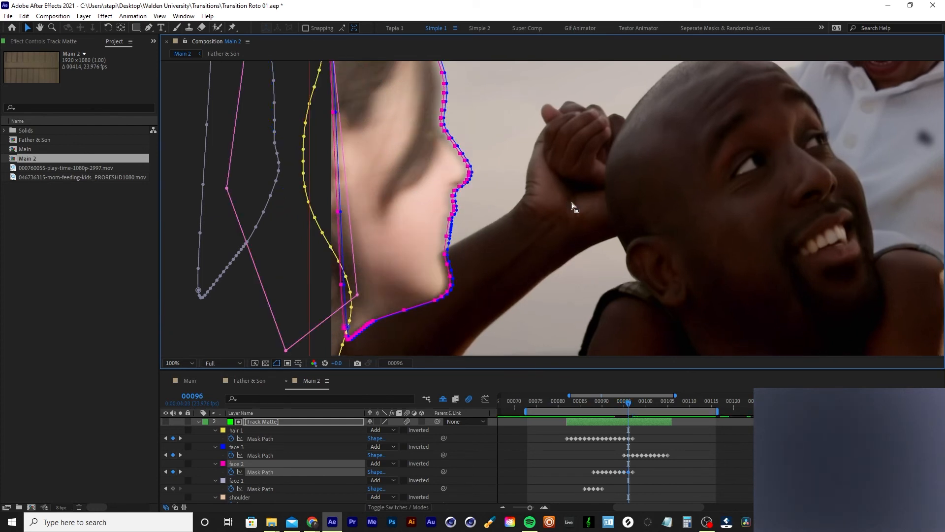
pyautogui.press('Left')
pyautogui.press('Left')
# - At frame 97, nudge the off-screen face 2 mask slightly left
pyautogui.press('pagedown')
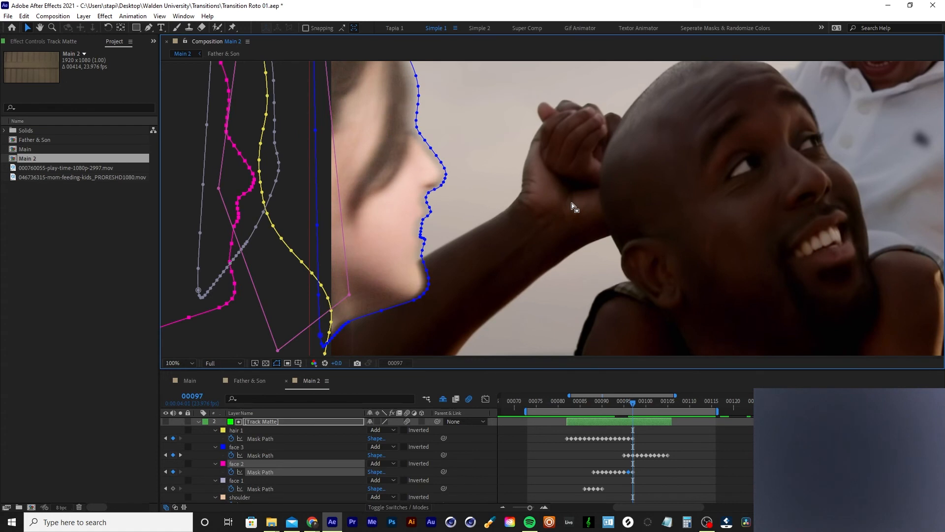
pyautogui.press('Left')
pyautogui.press('Left')
pyautogui.press('Left')
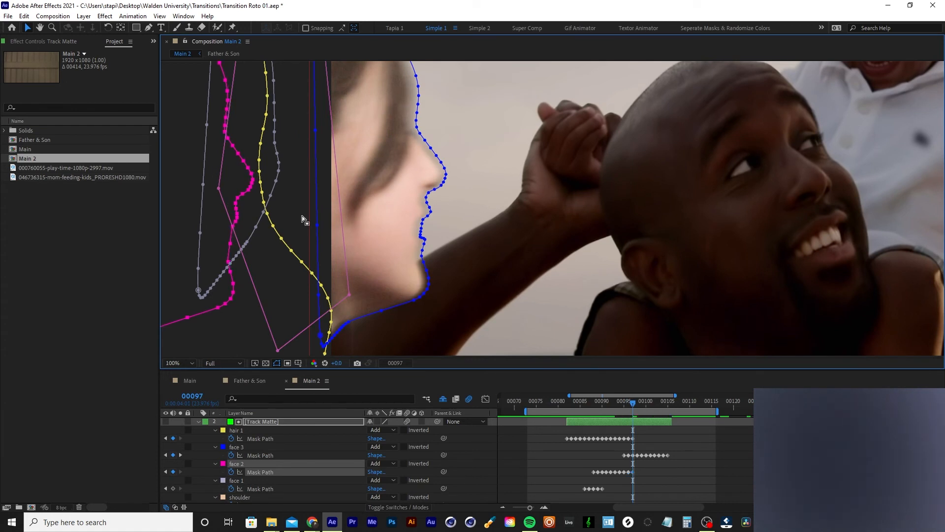
# - Select the face 3 mask path and nudge it left at frame 96 until it lines up with the face 2 outline
pyautogui.press('pageup')
pyautogui.press('pageup')
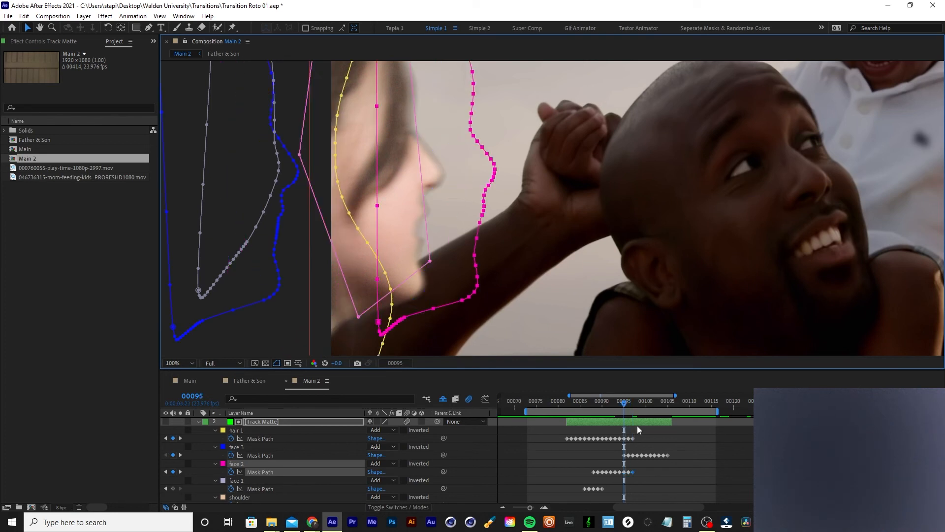
pyautogui.click(623, 455)
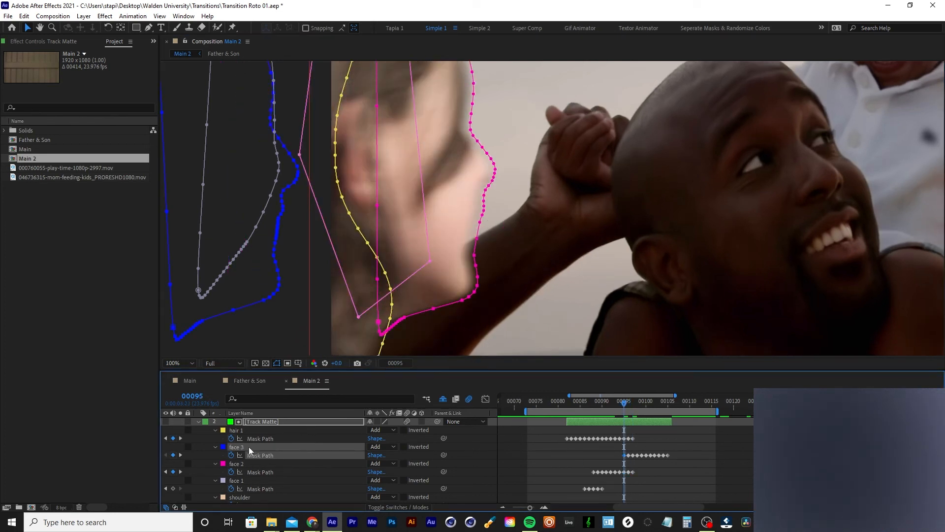
pyautogui.press('pagedown')
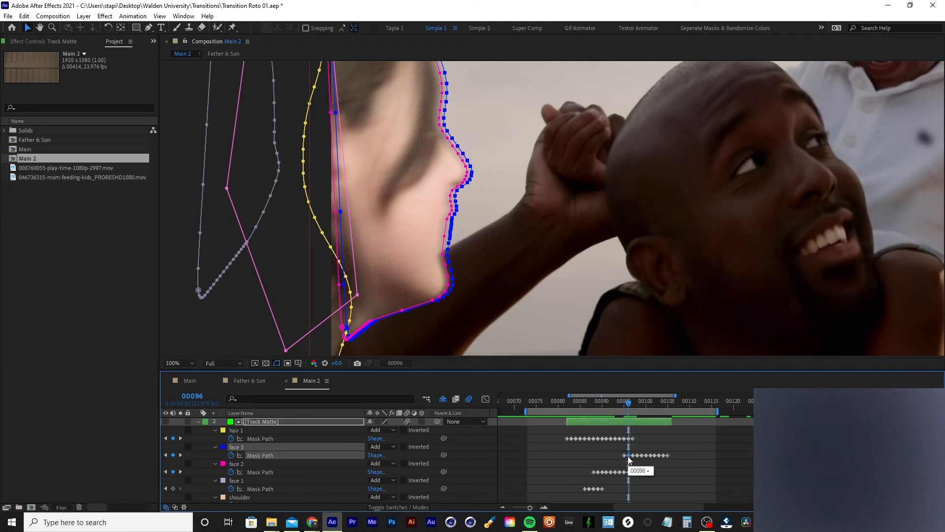
pyautogui.press('Left')
pyautogui.press('Left')
pyautogui.press('Left')
pyautogui.press('Left')
pyautogui.press('Left')
pyautogui.press('Left')
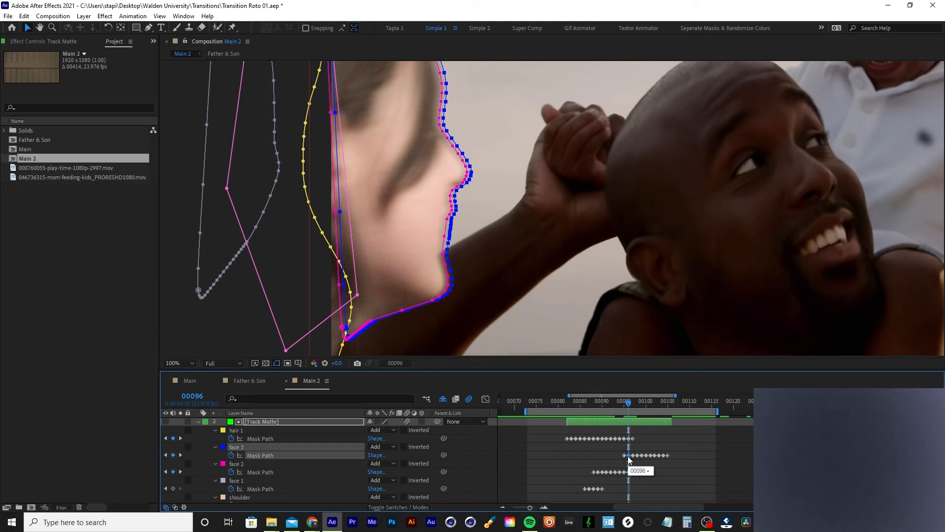
pyautogui.press('Left')
pyautogui.press('Left')
pyautogui.press('Left')
pyautogui.press('Left')
pyautogui.press('Left')
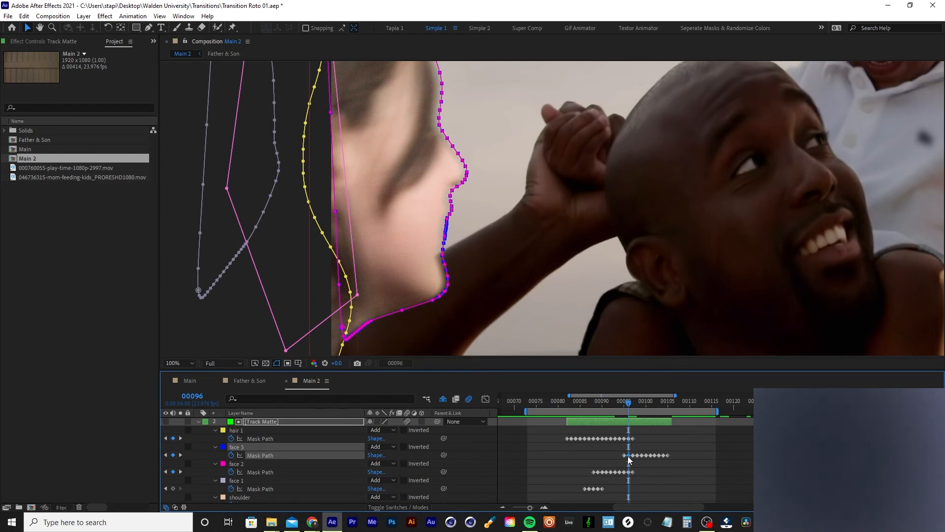
# - Nudge the face 3 mask left at frames 97 and 98 to tighten it along the mother's profile
pyautogui.press('pagedown')
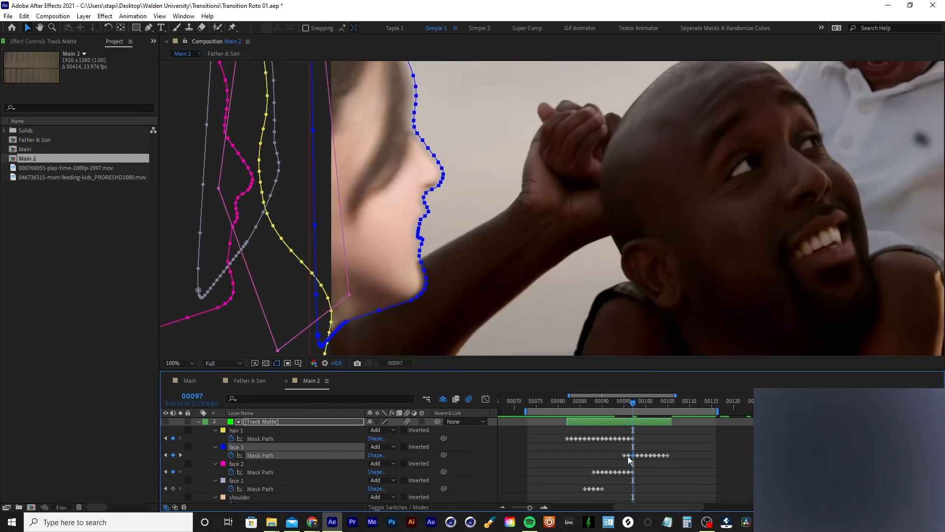
pyautogui.press('pagedown')
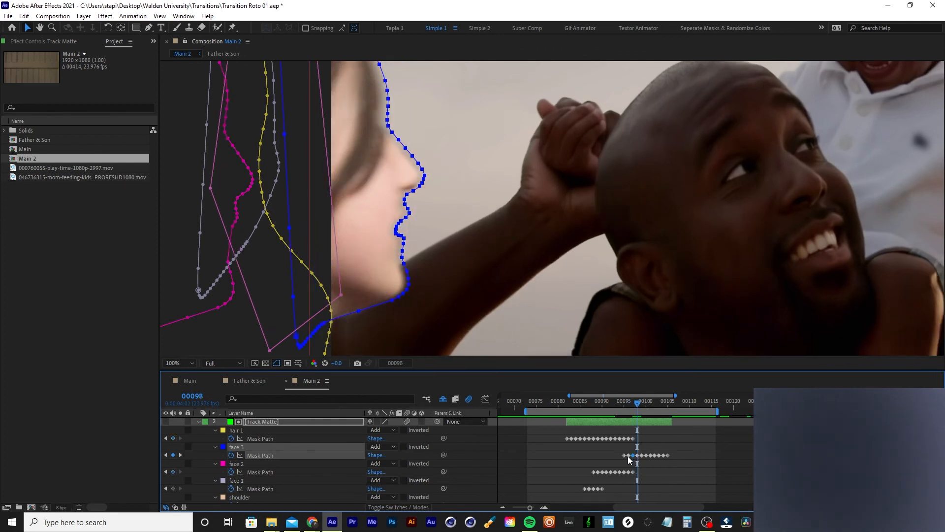
pyautogui.press('Left')
pyautogui.press('Left')
pyautogui.press('Left')
pyautogui.press('Left')
pyautogui.press('Left')
pyautogui.press('Left')
pyautogui.press('Left')
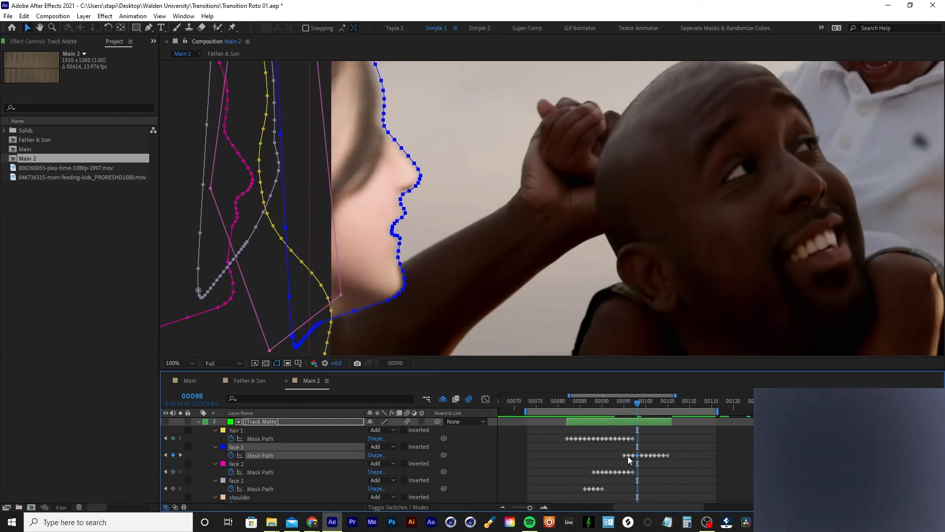
# - Nudge the face 3 mask left at frames 98 and 99 to tighten it along the mother's profile
pyautogui.press('Left')
pyautogui.press('pagedown')
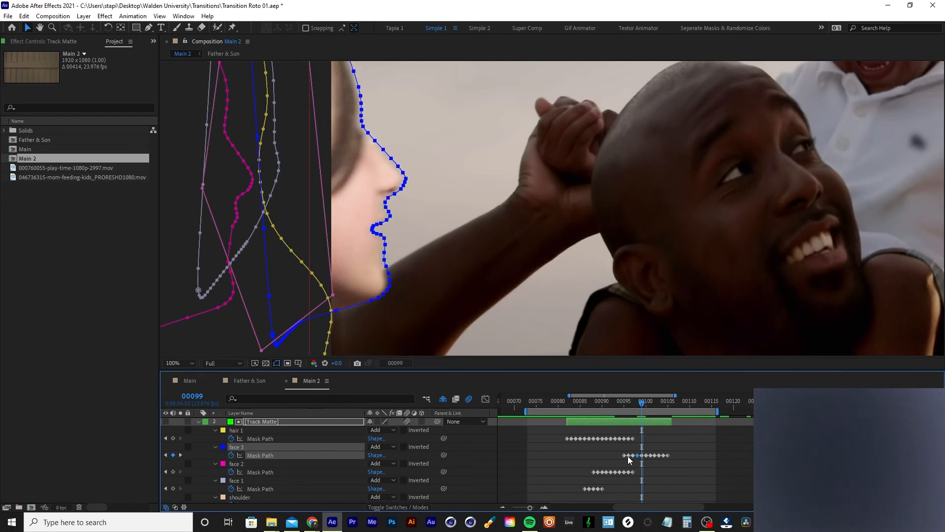
pyautogui.press('Left')
pyautogui.press('Left')
pyautogui.press('Left')
pyautogui.press('Left')
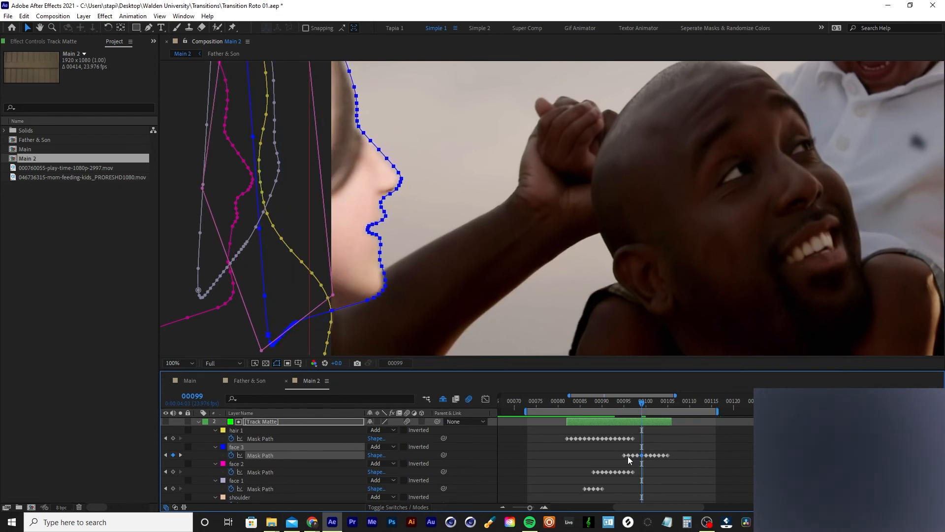
# - At frame 100, nudge the face 3 mask left until it sits inside the bright edge of the profile
pyautogui.press('pagedown')
pyautogui.press('Left')
pyautogui.press('Left')
pyautogui.press('Left')
pyautogui.press('Left')
pyautogui.press('Left')
pyautogui.press('Left')
pyautogui.press('Left')
pyautogui.press('Left')
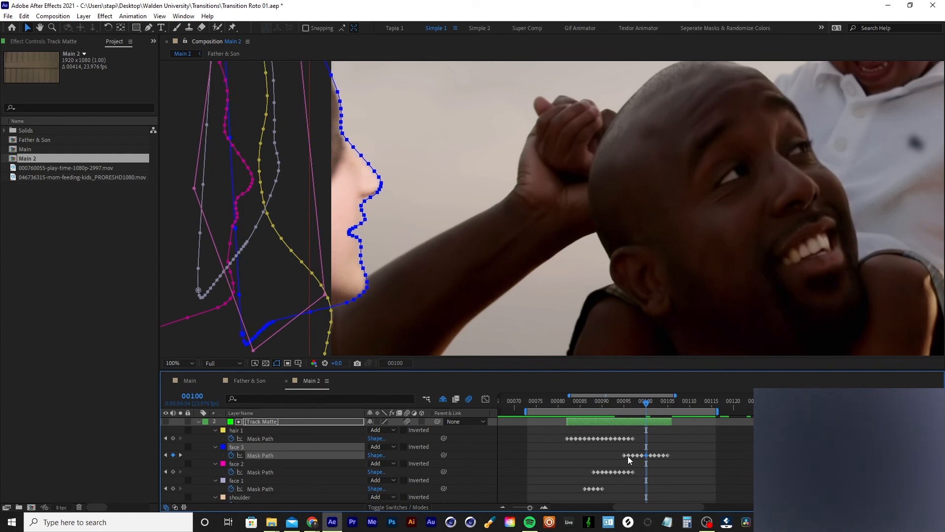
# - Go to frame 101, deselect the mask, fit the whole composition in view, and preview the transition
pyautogui.press('pagedown')
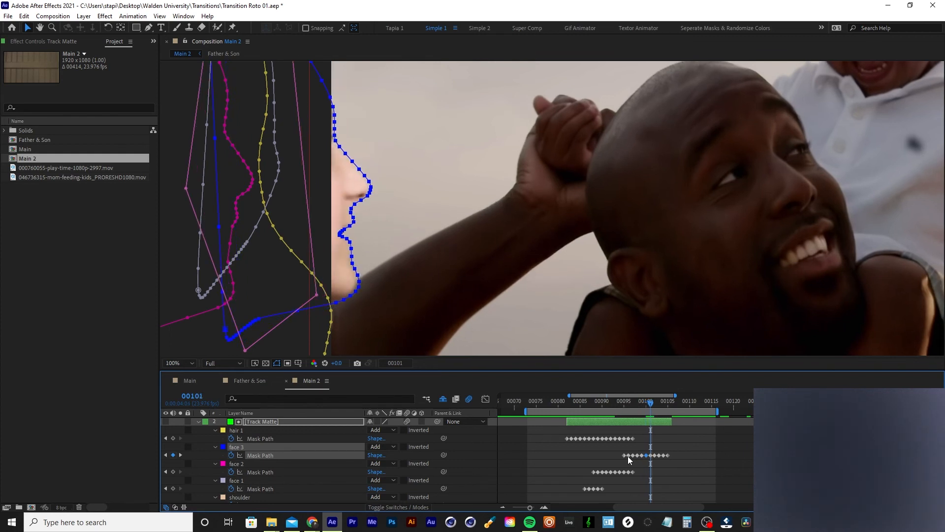
pyautogui.click(688, 466)
pyautogui.hotkey('shift', '/')
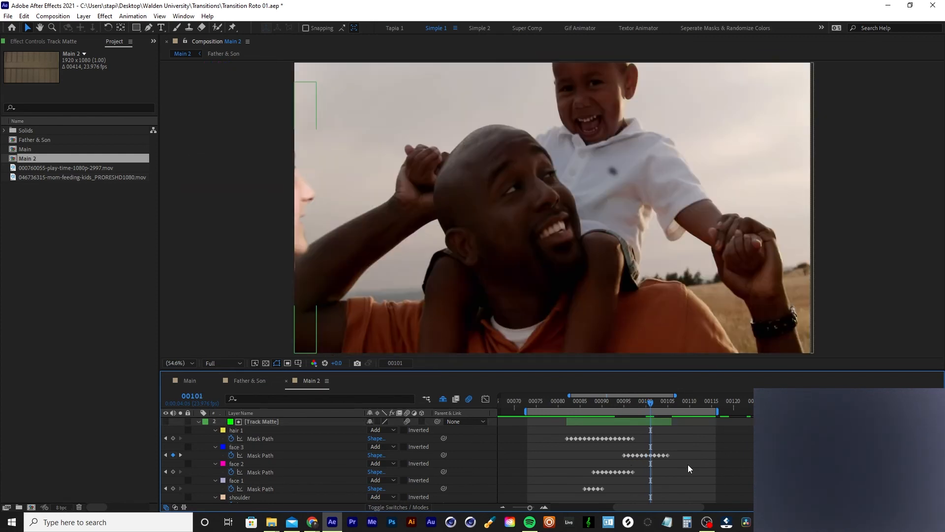
pyautogui.press('space')
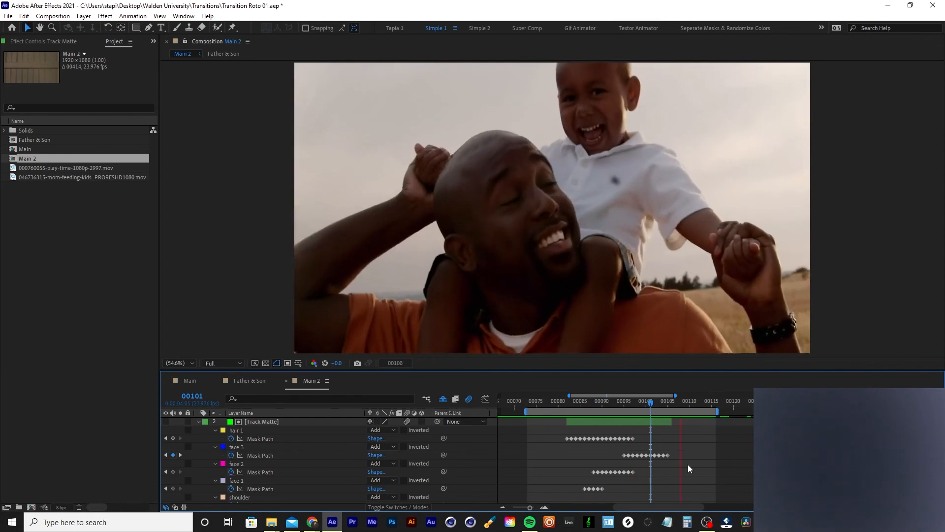
pyautogui.press('space')
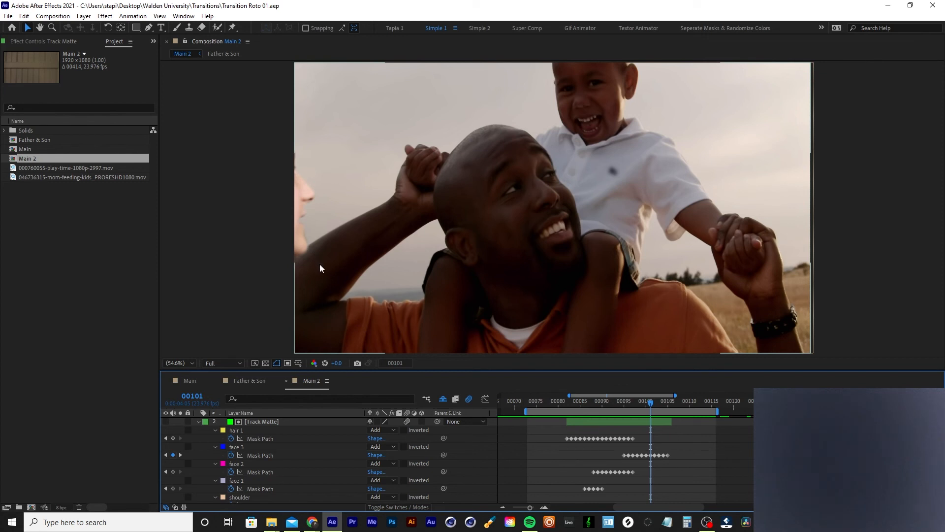
# - Collapse the Track Matte layer's mask properties in the timeline and deselect the layer
pyautogui.click(612, 424)
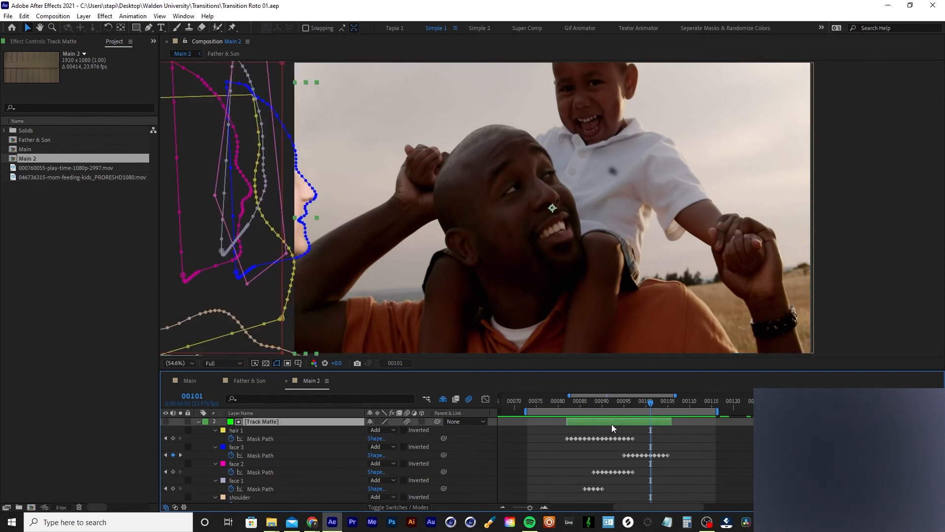
pyautogui.press('u')
pyautogui.click(619, 461)
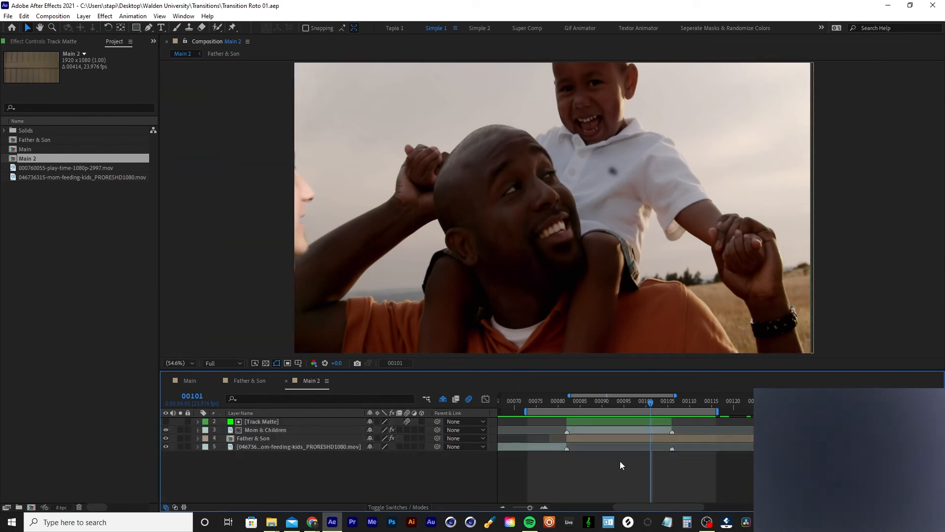
# - Preview the transition in an enlarged composition view, then restore the normal layout
pyautogui.click(562, 235)
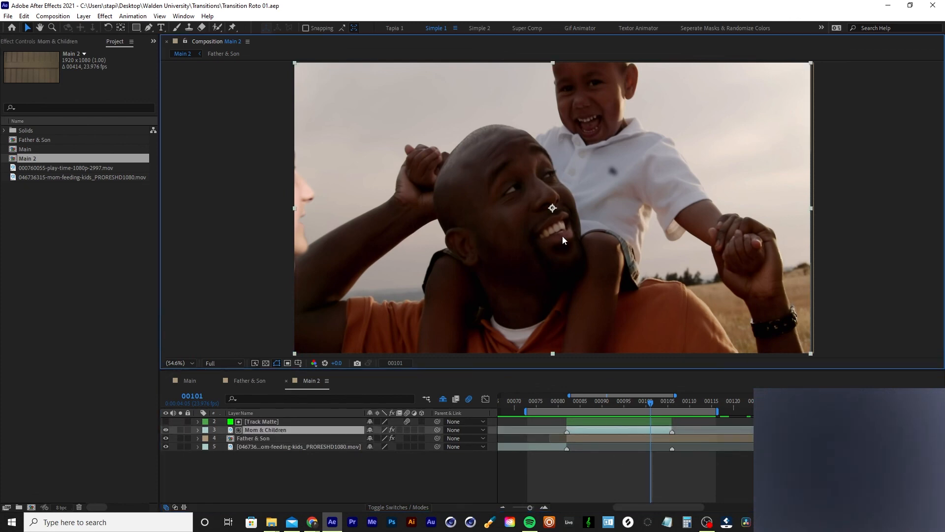
pyautogui.press('`')
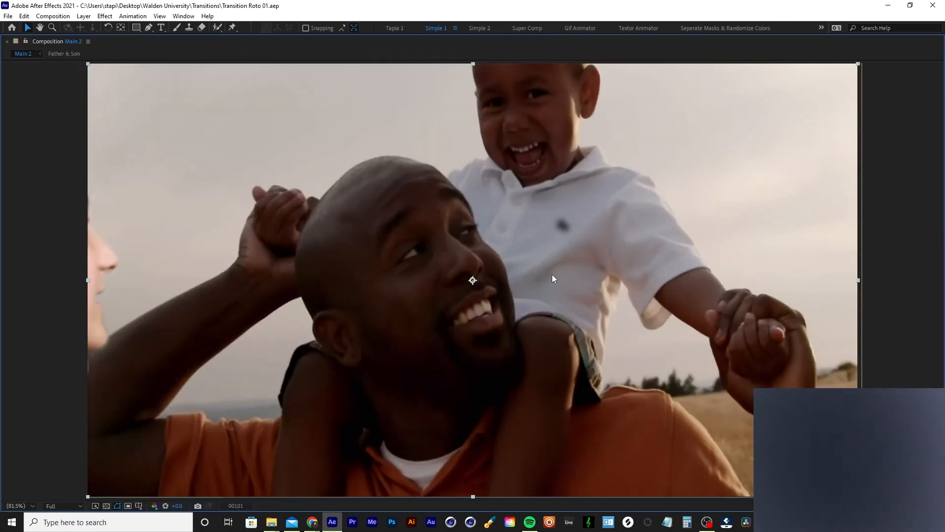
pyautogui.press('space')
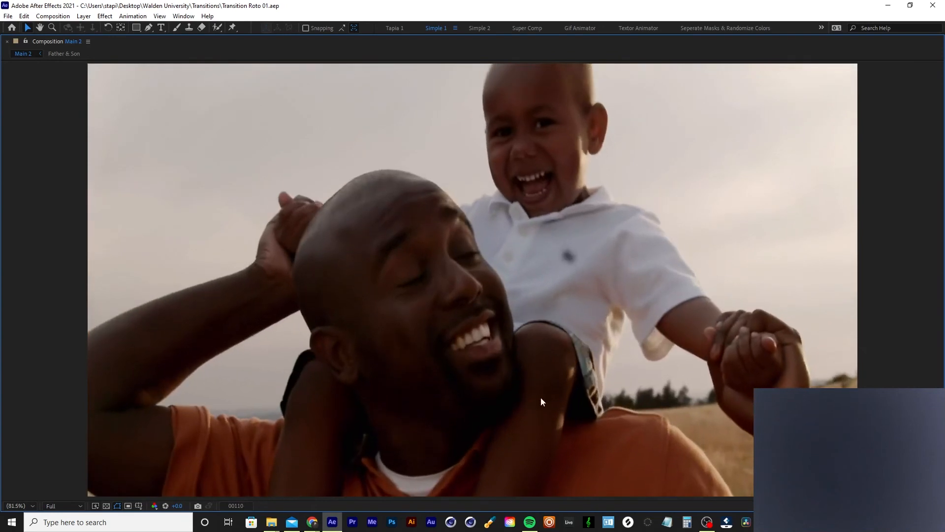
pyautogui.press('space')
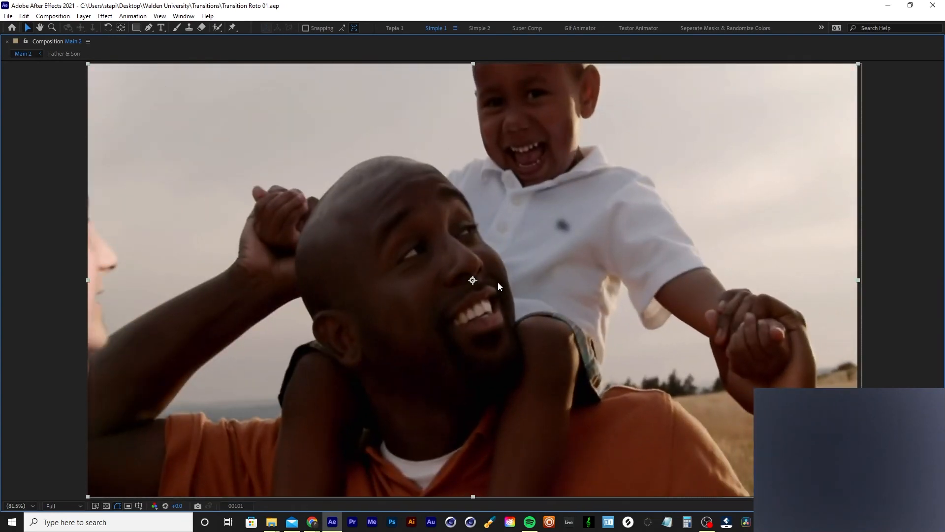
pyautogui.press('`')
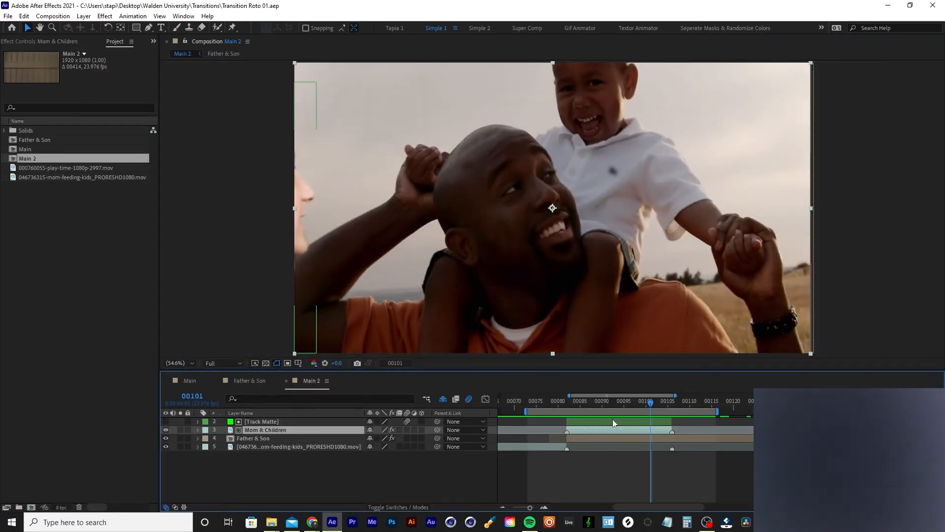
# - Extend the work area so it runs from the marker near frame 50 to frame 146
pyautogui.click(612, 418)
pyautogui.press('-')
pyautogui.press('-')
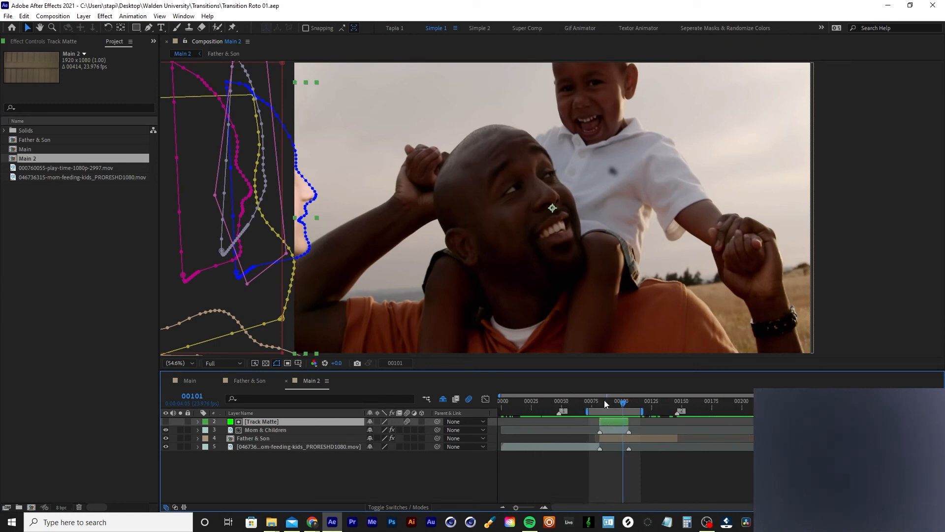
pyautogui.moveTo(587, 411); pyautogui.dragTo(555, 408)
pyautogui.click(677, 402)
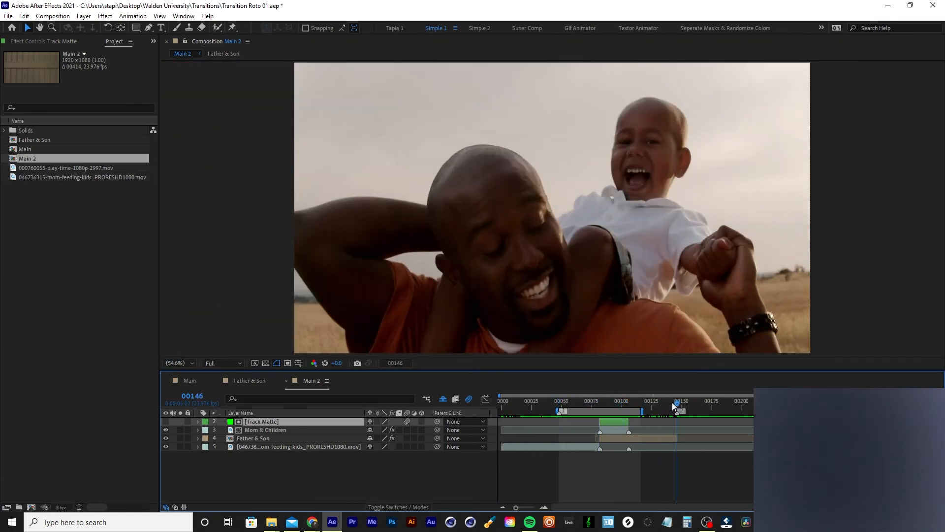
pyautogui.press('n')
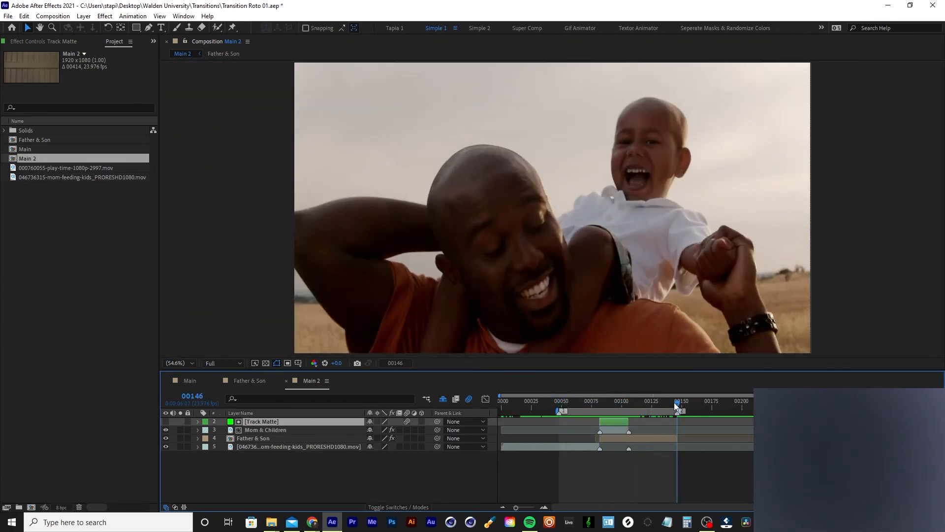
# - Play back the extended work area and scrub through the father and son shot to frame 135
pyautogui.click(636, 438)
pyautogui.press('space')
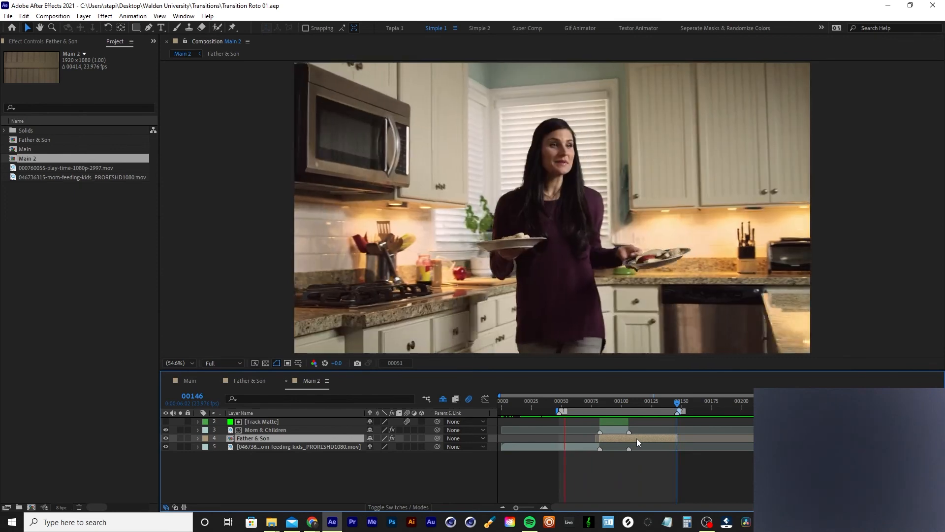
pyautogui.moveTo(627, 397); pyautogui.dragTo(664, 393)
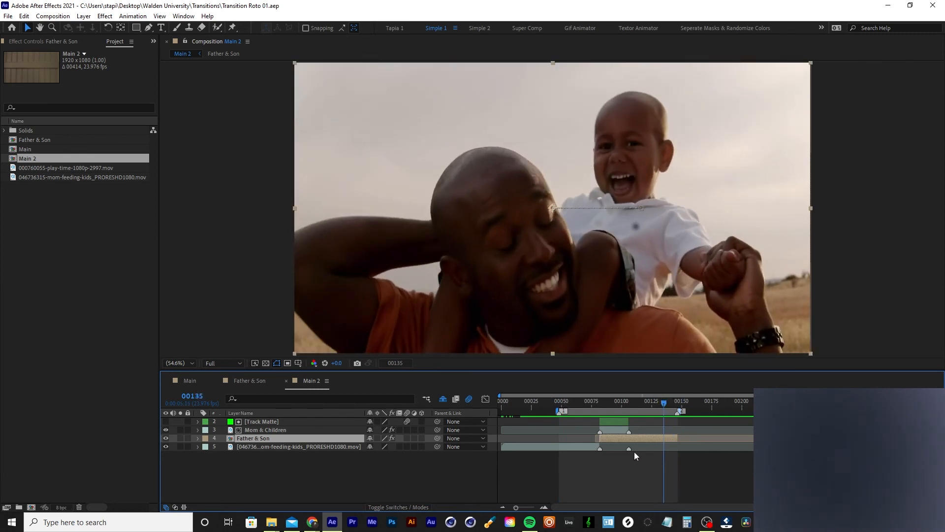
# - Show the Mom & Children layer's effect settings, go to frame 94, and launch Mocha AE for it
pyautogui.click(612, 433)
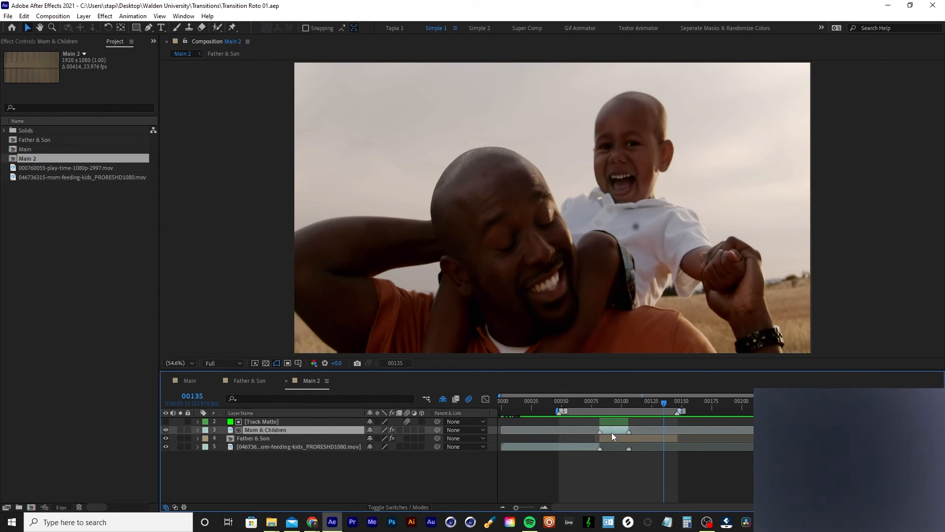
pyautogui.press('F3')
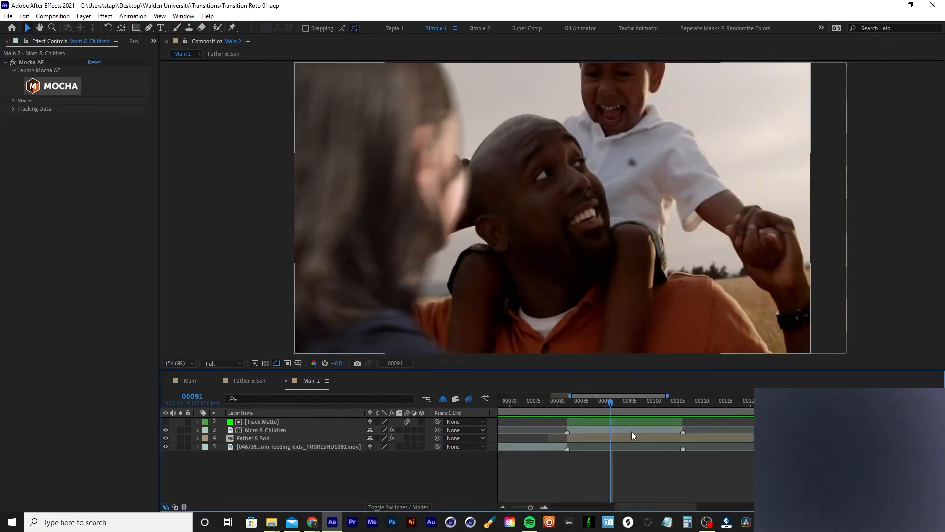
pyautogui.click(631, 432)
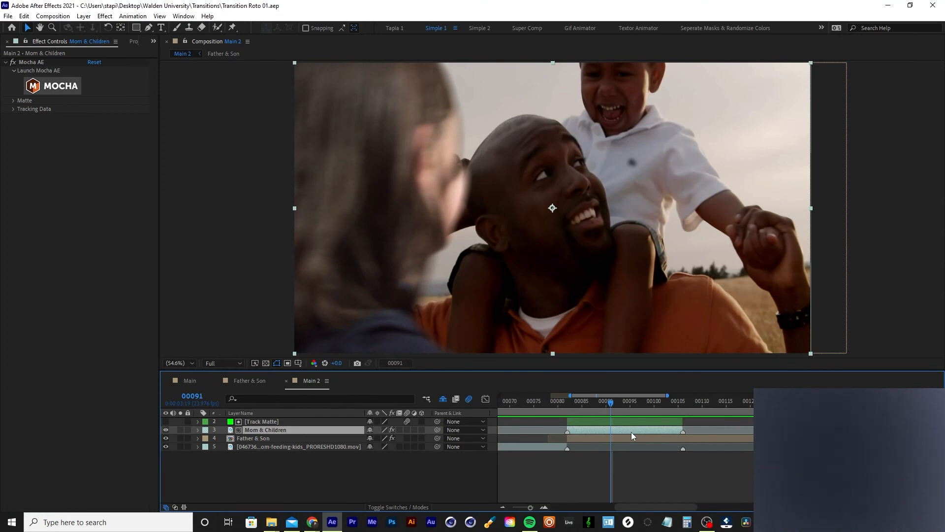
pyautogui.moveTo(613, 405); pyautogui.dragTo(626, 403)
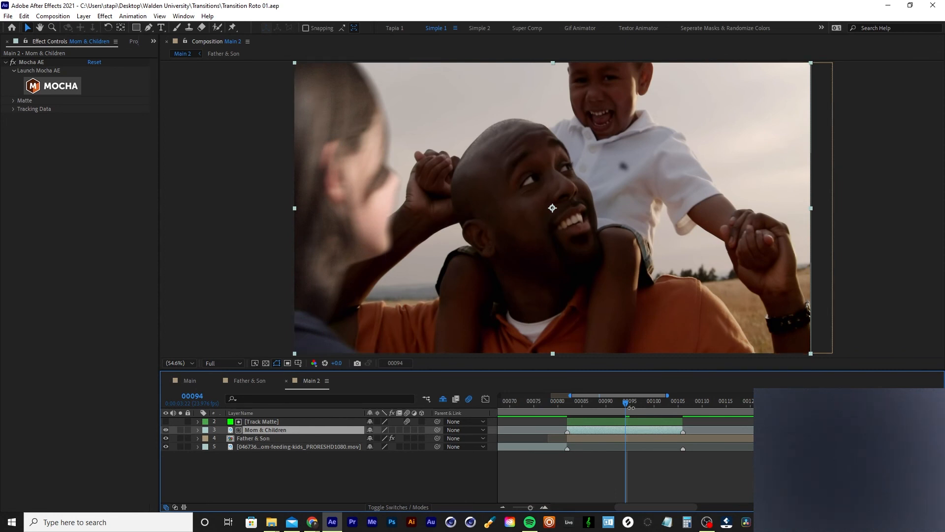
pyautogui.click(50, 86)
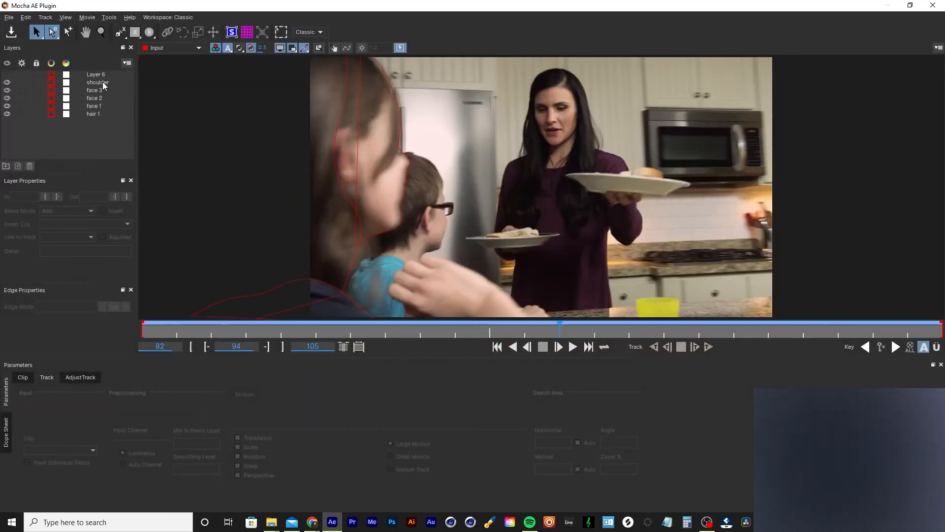
# - Select the shoulder layer and scrub between frames 91 and 94 to examine its tracked outline
pyautogui.click(104, 85)
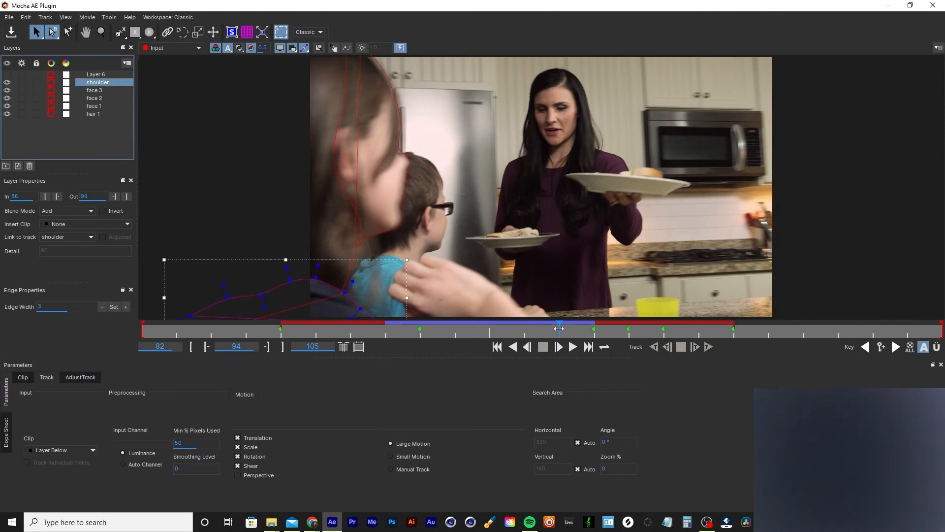
pyautogui.moveTo(558, 329); pyautogui.dragTo(448, 333)
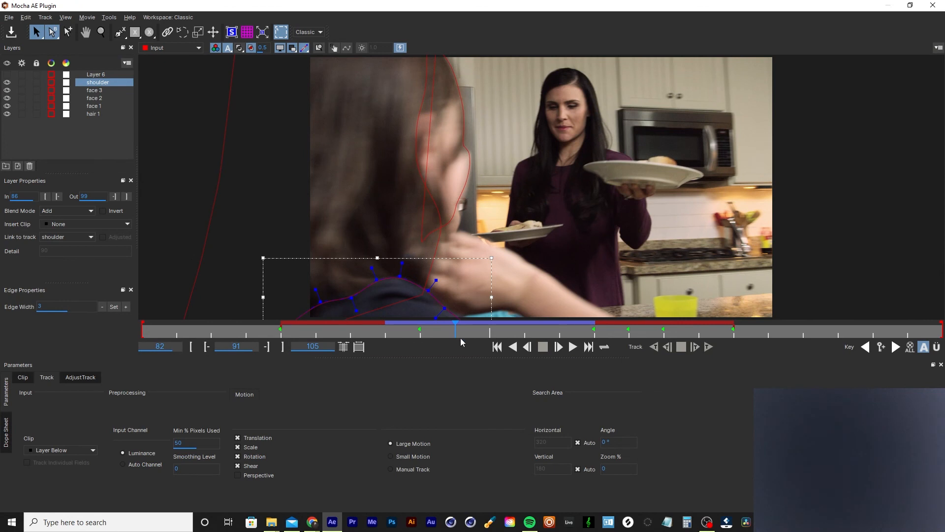
pyautogui.moveTo(453, 332); pyautogui.dragTo(544, 331)
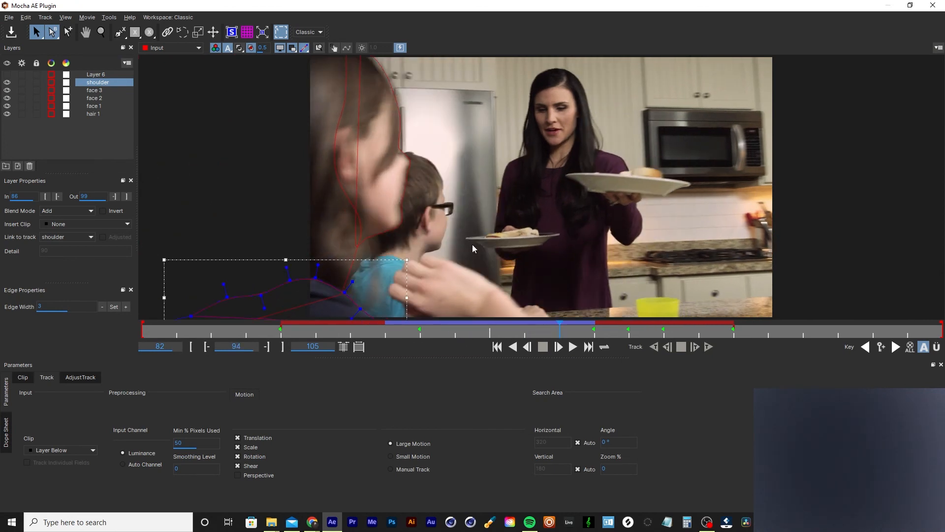
# - Compare the face 1, face 2, face 3 and hair 1 layers, scrubbing between frames 85 and 95 to examine their coverage
pyautogui.click(99, 91)
pyautogui.click(101, 107)
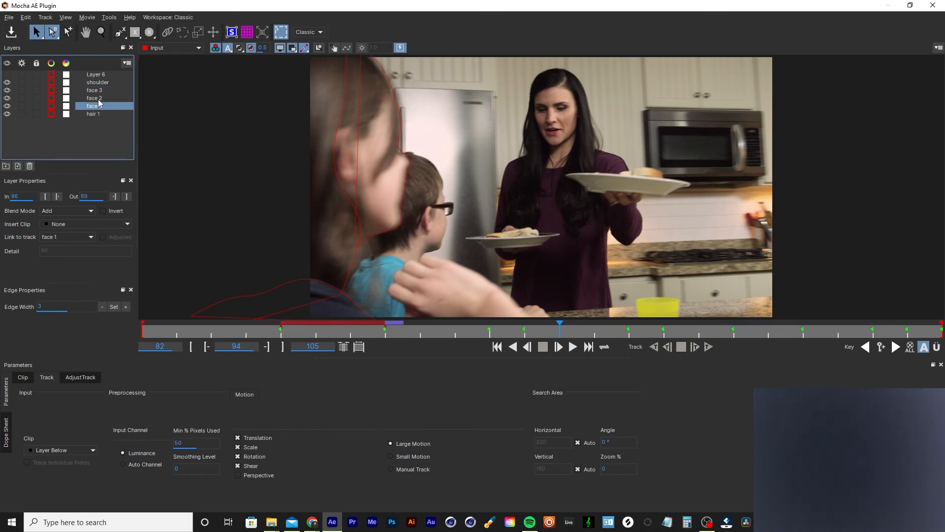
pyautogui.click(98, 97)
pyautogui.click(99, 91)
pyautogui.click(96, 107)
pyautogui.moveTo(559, 324); pyautogui.dragTo(242, 324)
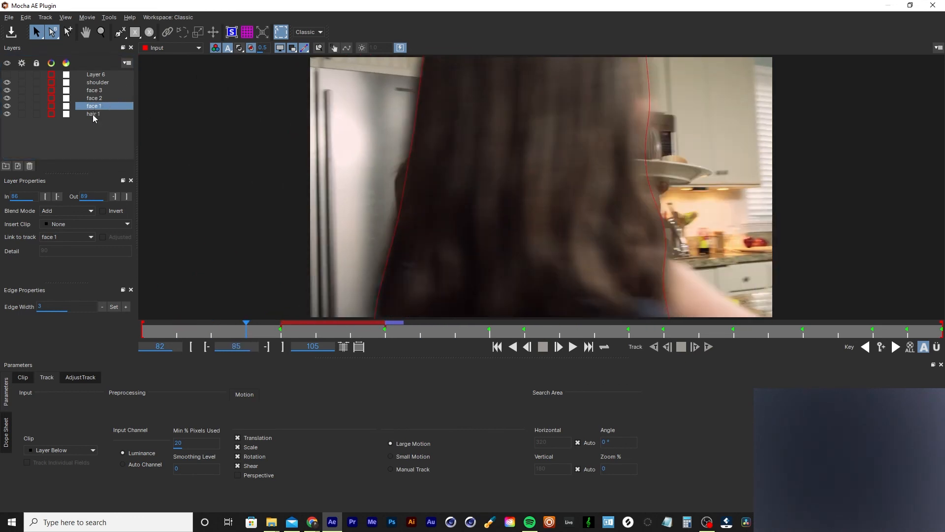
pyautogui.click(92, 114)
pyautogui.moveTo(245, 327); pyautogui.dragTo(587, 335)
# - Select the shoulder shape and scrub back from frame 95 to 91 to examine how it follows the shoulder
pyautogui.click(431, 282)
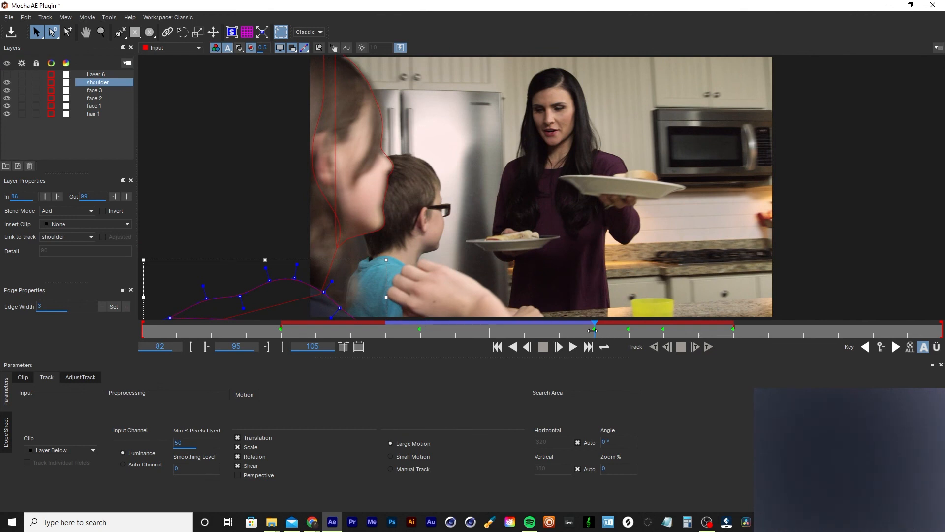
pyautogui.moveTo(592, 330)
pyautogui.mouseDown()
pyautogui.moveTo(453, 331)
pyautogui.moveTo(876, 327)
pyautogui.moveTo(579, 320)
pyautogui.mouseUp()
pyautogui.moveTo(580, 319); pyautogui.dragTo(456, 346)
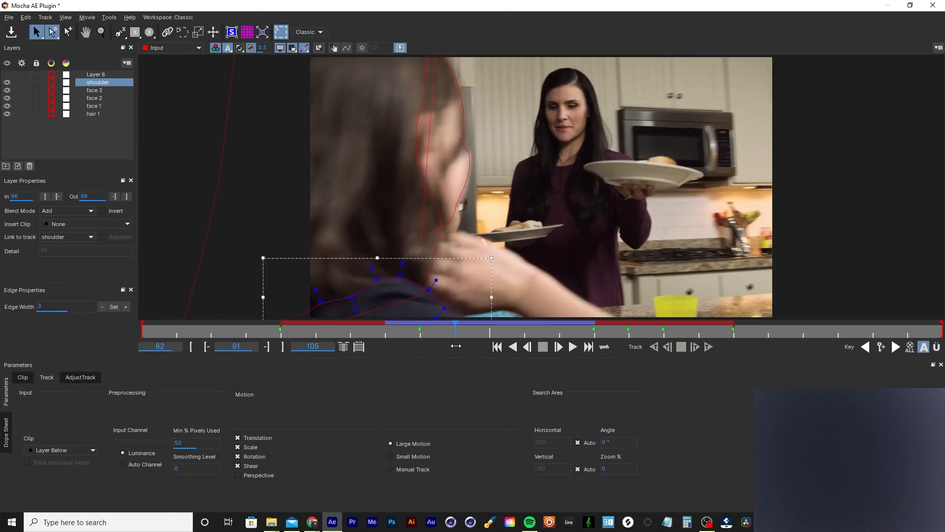
# - Select the hair 1 shape at frame 91 and save the Mocha project
pyautogui.click(412, 131)
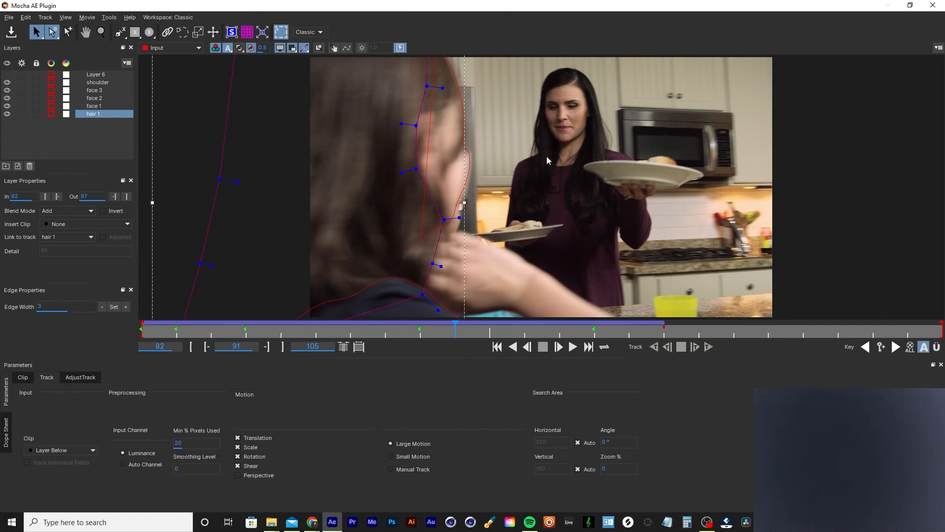
pyautogui.hotkey('ctrl', 's')
pyautogui.press('z')
pyautogui.moveTo(536, 152); pyautogui.dragTo(531, 193)
pyautogui.press('s')
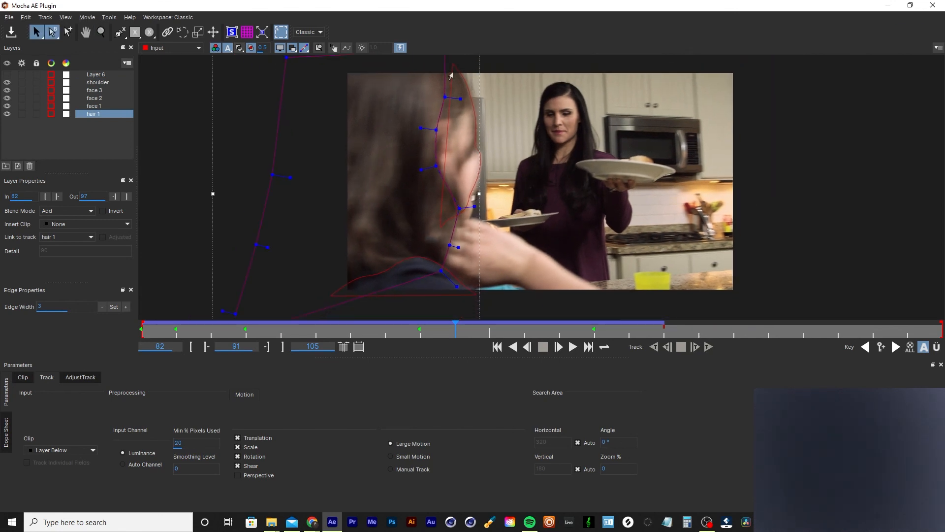
# - Select the face 2 layer and examine its spline along the face profile at frame 91
pyautogui.click(453, 75)
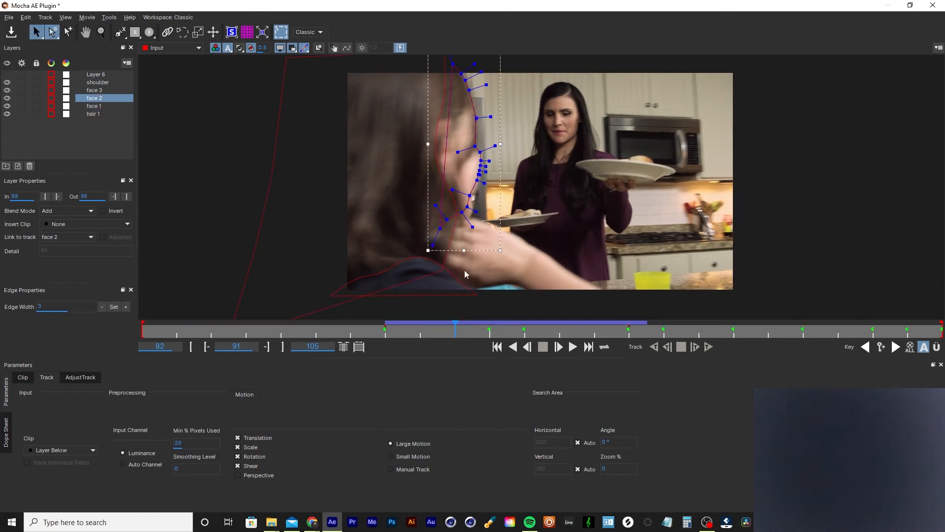
pyautogui.click(98, 89)
pyautogui.click(101, 99)
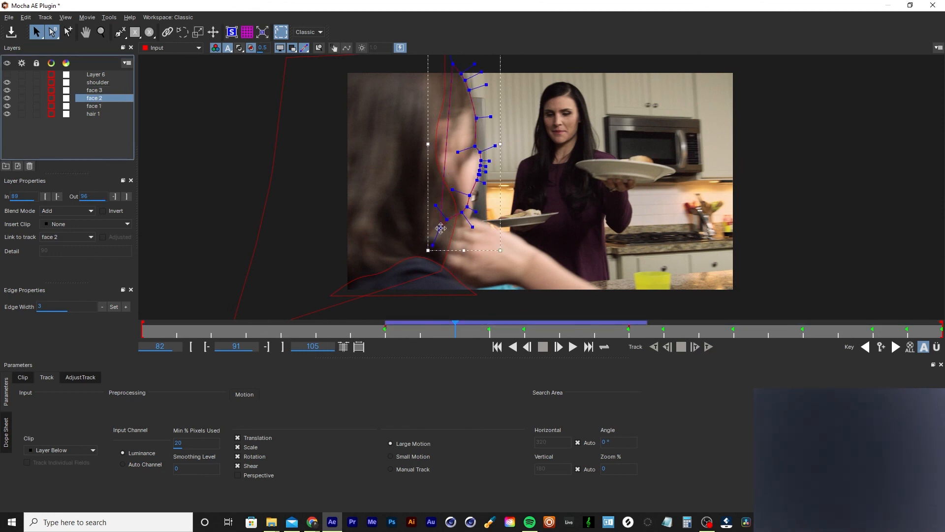
pyautogui.moveTo(441, 228); pyautogui.dragTo(402, 239)
pyautogui.moveTo(453, 64)
pyautogui.mouseDown()
pyautogui.moveTo(408, 65)
pyautogui.moveTo(452, 64)
pyautogui.mouseUp()
pyautogui.hotkey('ctrl', 'z')
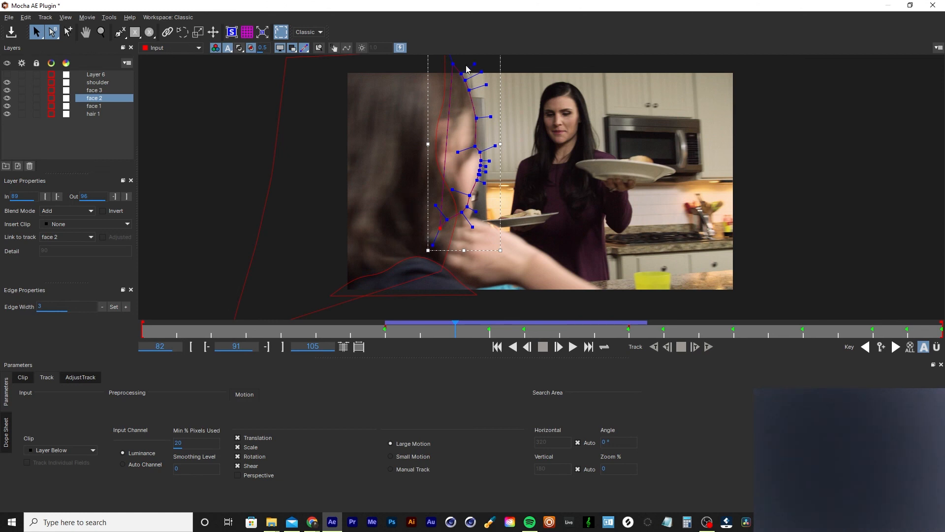
# - Save the Mocha project at frame 91 and deselect the face 2 layer
pyautogui.moveTo(464, 329)
pyautogui.mouseDown()
pyautogui.moveTo(677, 332)
pyautogui.moveTo(458, 331)
pyautogui.mouseUp()
pyautogui.hotkey('ctrl', 's')
pyautogui.click(557, 134)
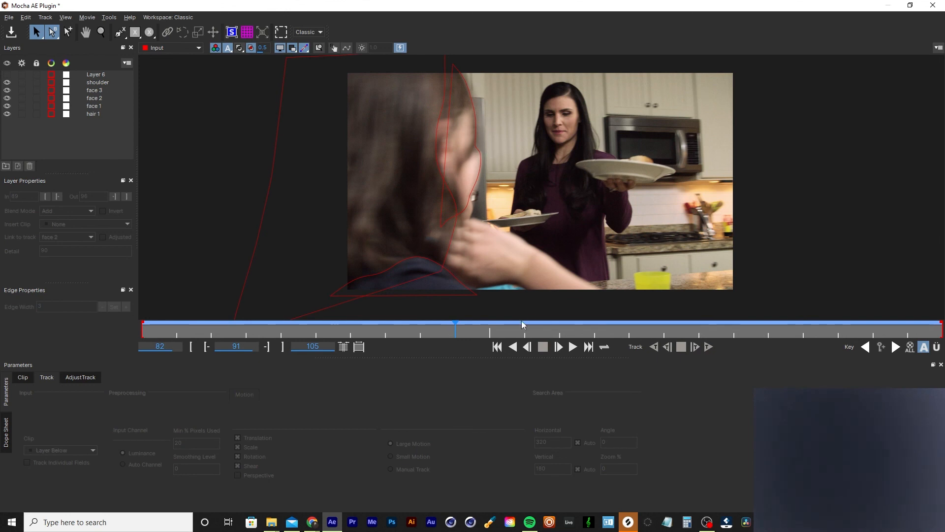
# - Scrub from frame 91 to 95 and examine the face 2 spline against the girl's profile
pyautogui.moveTo(456, 330); pyautogui.dragTo(594, 328)
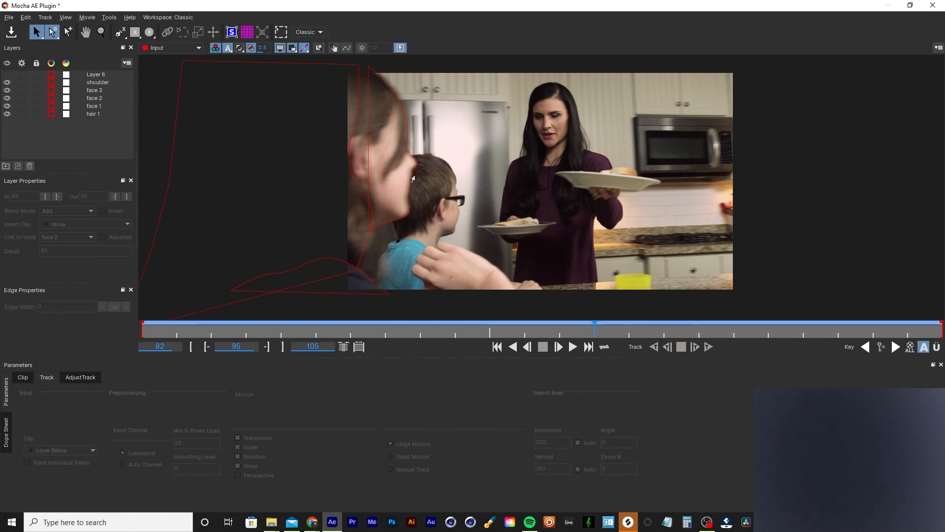
pyautogui.click(416, 183)
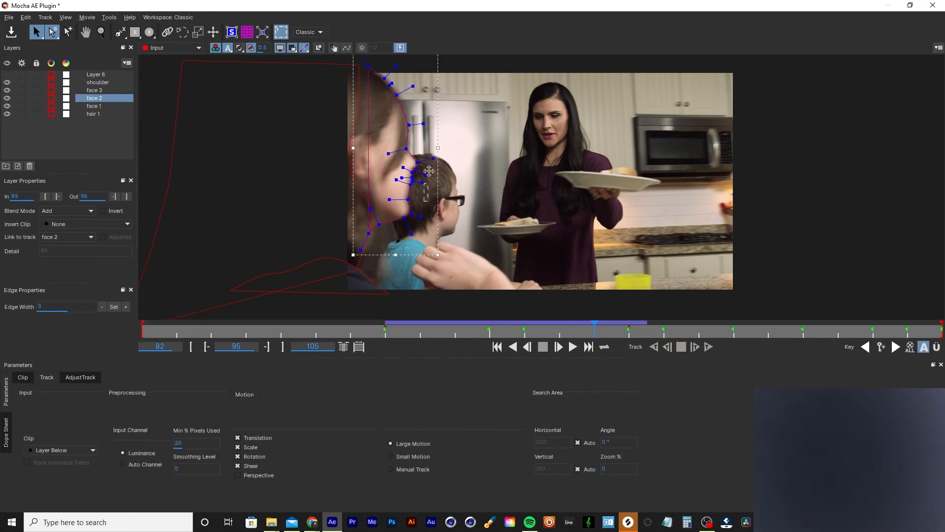
pyautogui.click(447, 209)
# - Nudge the face 2 spline point just below the nose at frame 95 and undo the last adjustment
pyautogui.press('z')
pyautogui.moveTo(452, 213); pyautogui.dragTo(471, 69)
pyautogui.press('x')
pyautogui.press('z')
pyautogui.press('x')
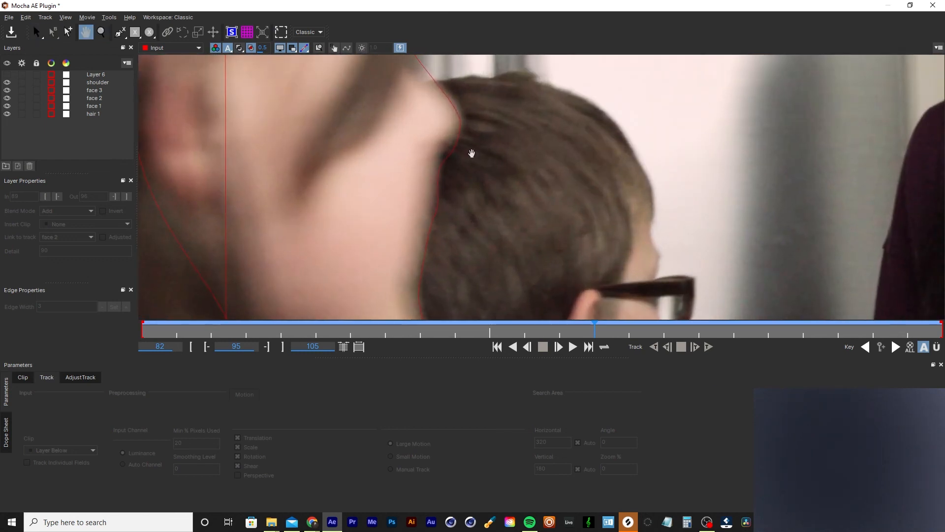
pyautogui.moveTo(468, 152); pyautogui.dragTo(491, 234)
pyautogui.press('s')
pyautogui.click(477, 236)
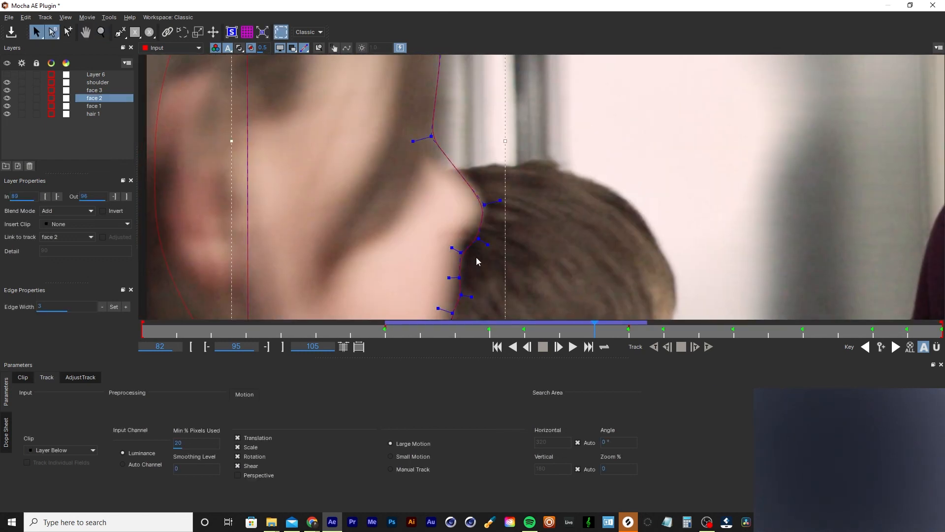
pyautogui.moveTo(479, 234)
pyautogui.mouseDown()
pyautogui.moveTo(483, 226)
pyautogui.moveTo(458, 227)
pyautogui.moveTo(479, 229)
pyautogui.mouseUp()
pyautogui.hotkey('ctrl', 'z')
# - Scrub from frame 95 to 98 to examine how the face 2 spline ends and the remaining shapes cover the face
pyautogui.press('z')
pyautogui.moveTo(554, 188); pyautogui.dragTo(559, 349)
pyautogui.press('x')
pyautogui.moveTo(610, 224); pyautogui.dragTo(463, 213)
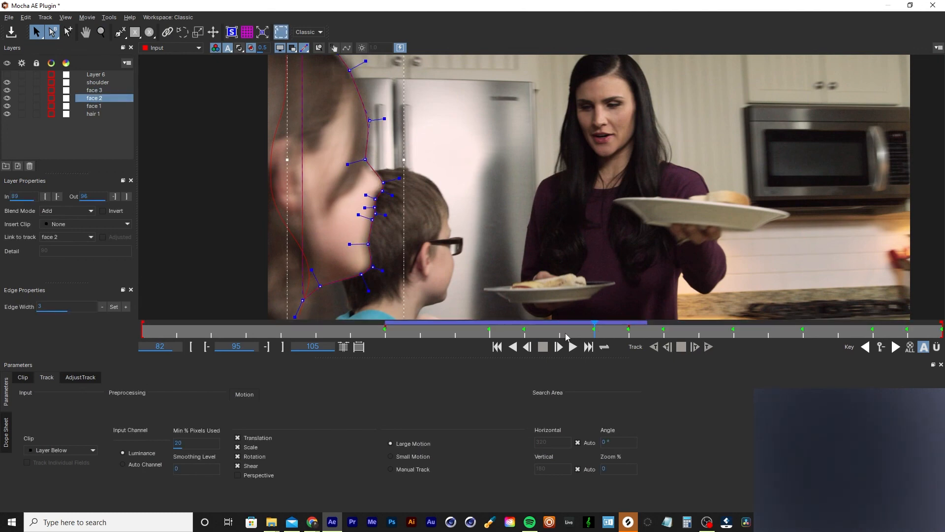
pyautogui.moveTo(594, 329); pyautogui.dragTo(697, 339)
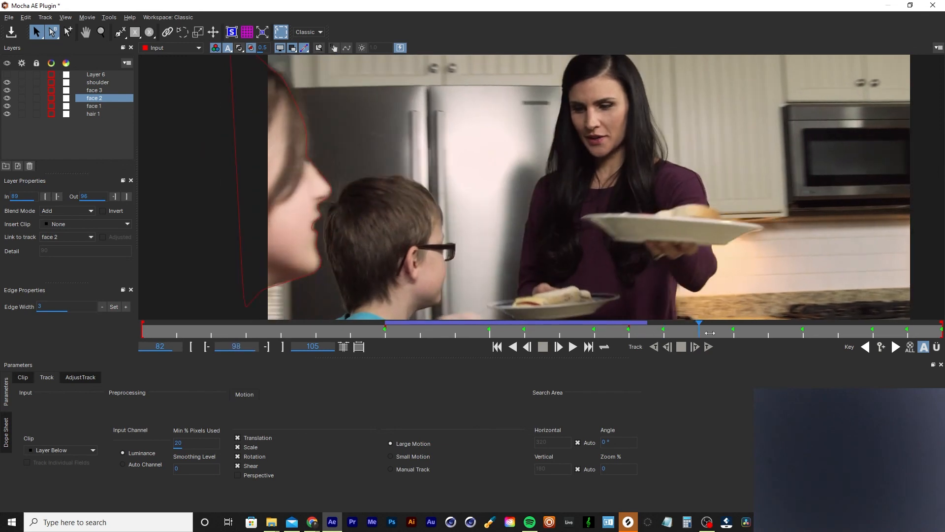
pyautogui.scroll(-2, 569, 243)
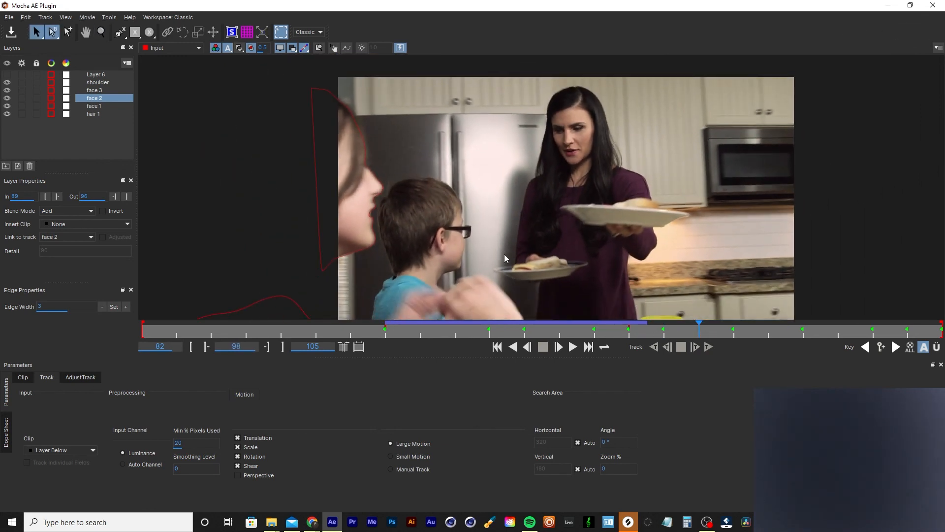